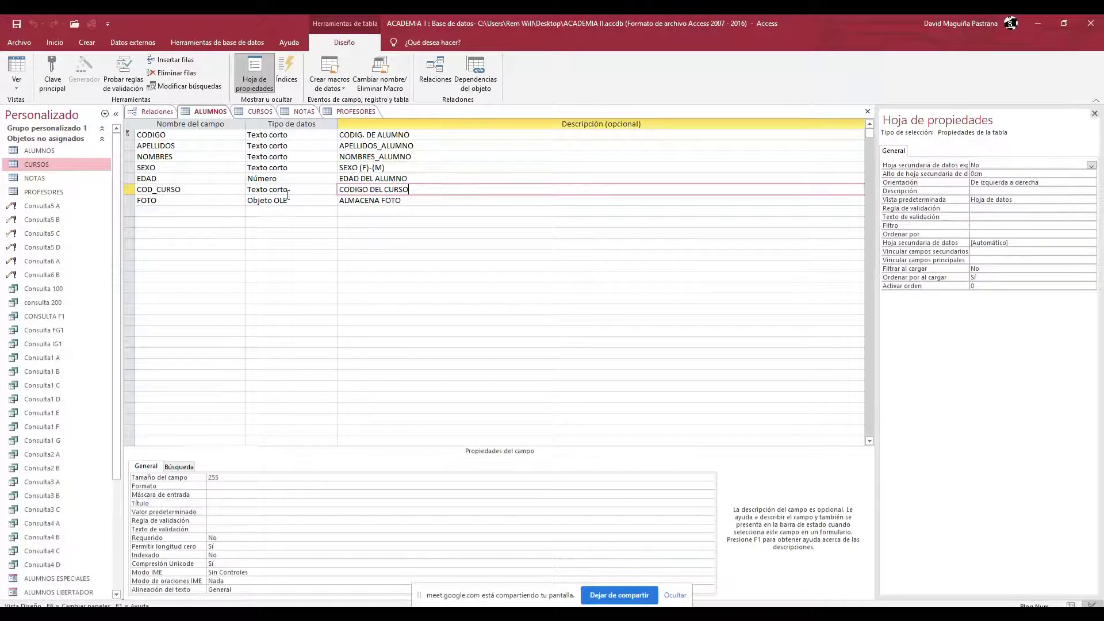
Step: Compare the database's relationships diagram with the ACADEMIA table sketch in Paint, returning to Access
{"action": "left_click", "coordinate": [154, 111]}
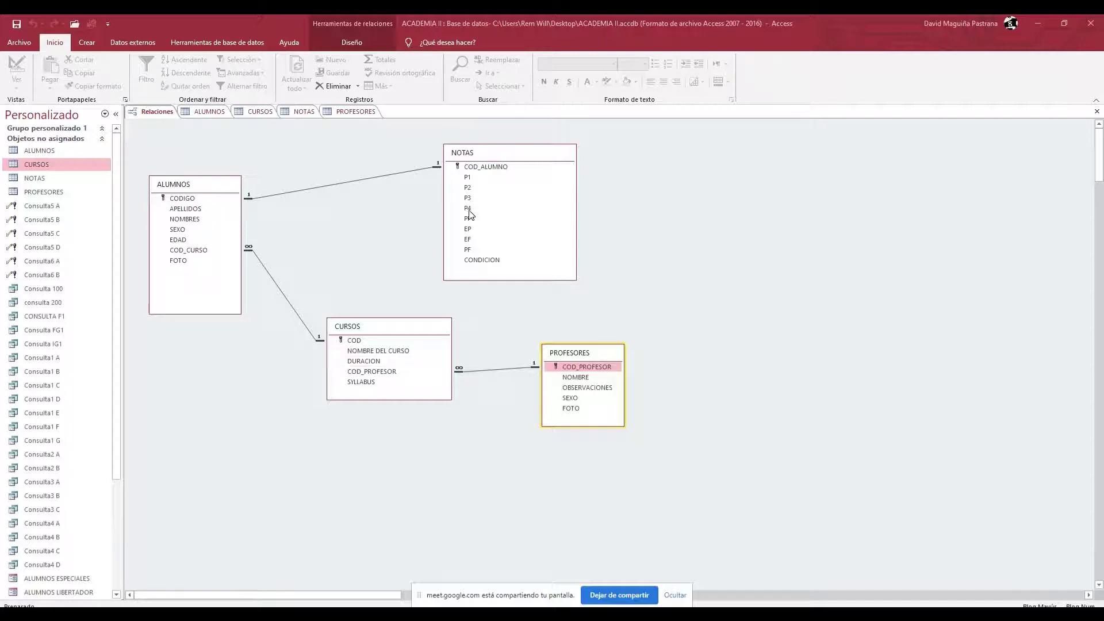
{"action": "key", "text": "alt+Tab"}
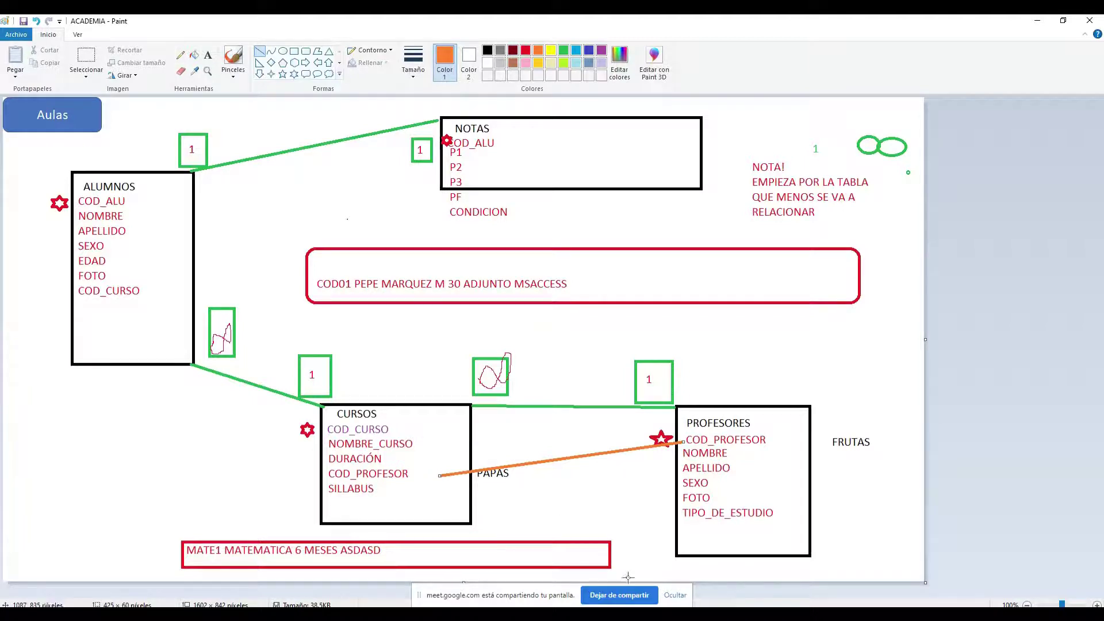
{"action": "left_click", "coordinate": [549, 613]}
{"action": "left_click", "coordinate": [562, 571]}
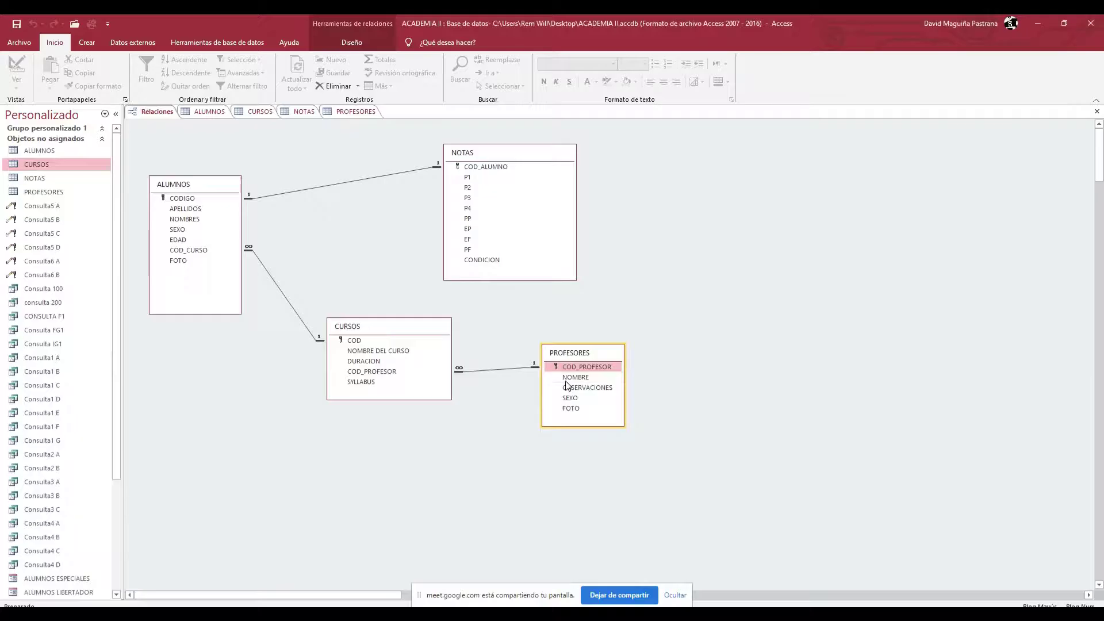
Step: Try to delete the relationship between the CURSOS and PROFESORES tables while the tables are still open
{"action": "double_click", "coordinate": [514, 365]}
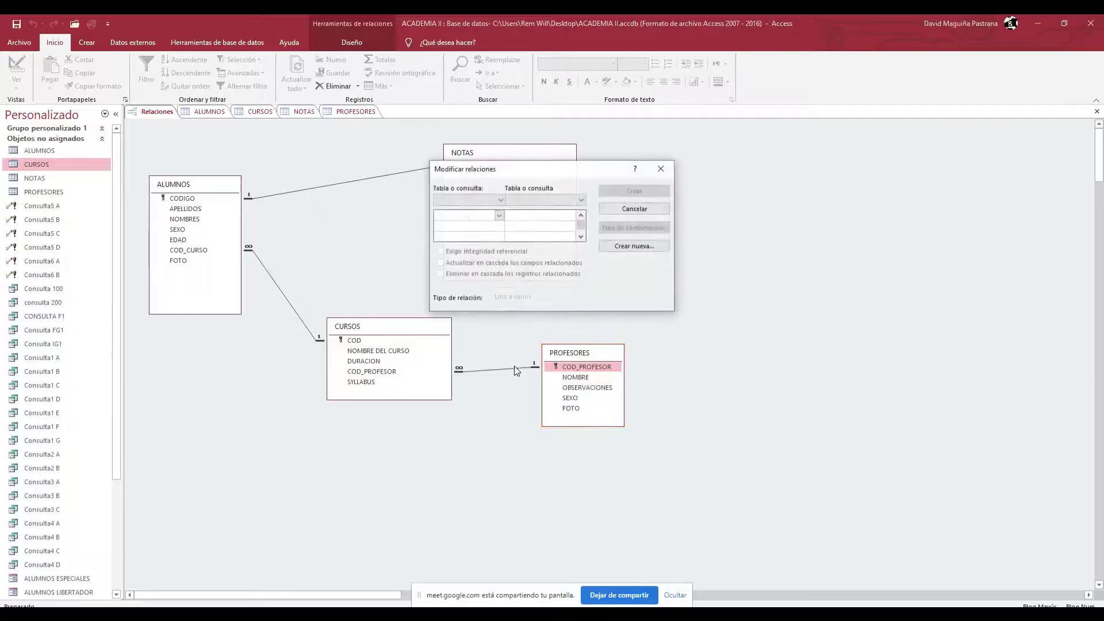
{"action": "left_click", "coordinate": [634, 209]}
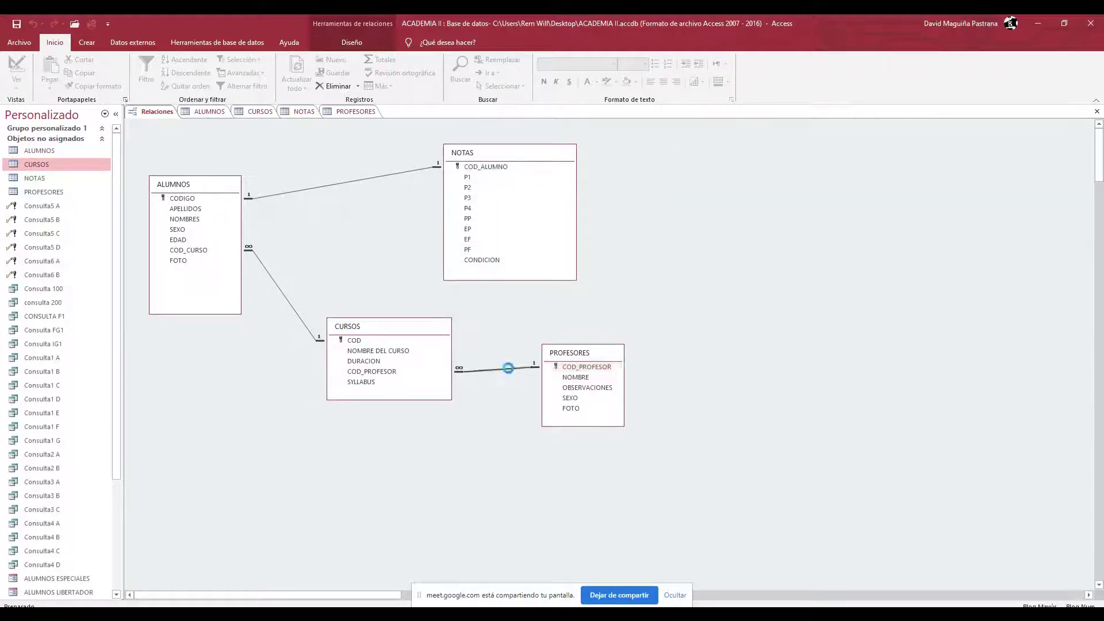
{"action": "key", "text": "Delete"}
{"action": "left_click", "coordinate": [537, 352]}
{"action": "left_click", "coordinate": [542, 352]}
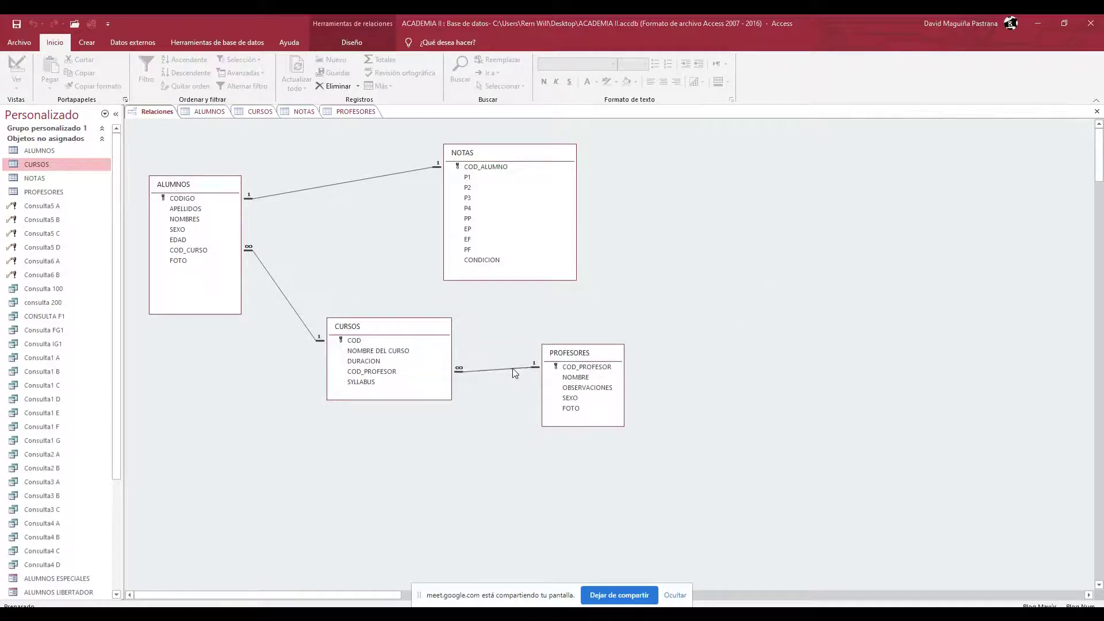
{"action": "key", "text": "Delete"}
{"action": "left_click", "coordinate": [539, 349]}
{"action": "left_click", "coordinate": [533, 352]}
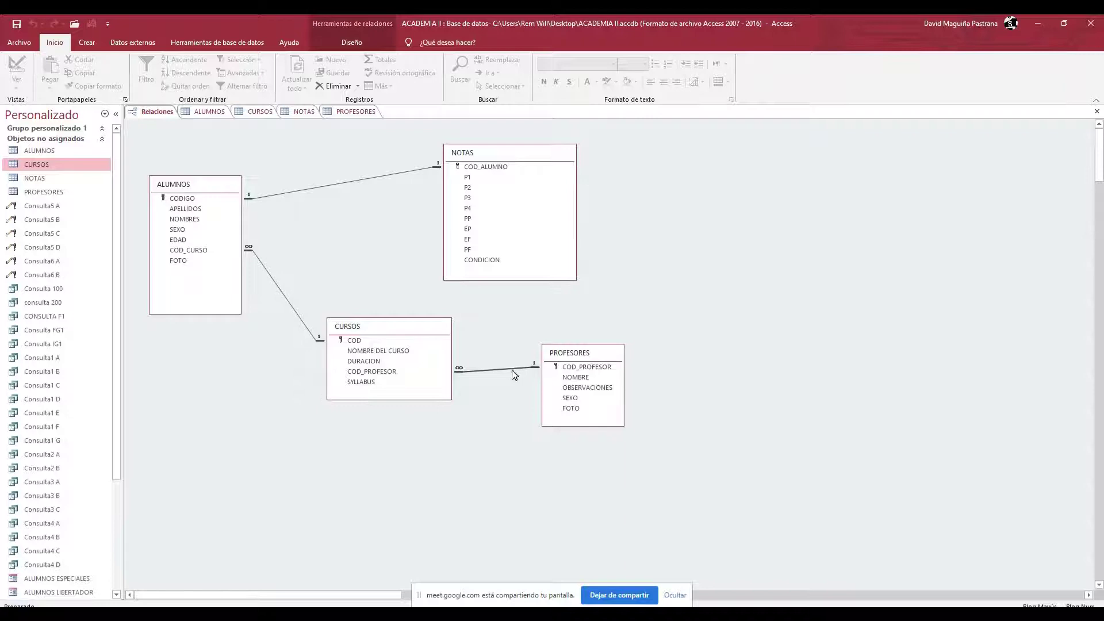
Step: Close the open ALUMNOS, CURSOS, NOTAS and PROFESORES tables, leaving only the relationships diagram open
{"action": "left_click", "coordinate": [209, 111]}
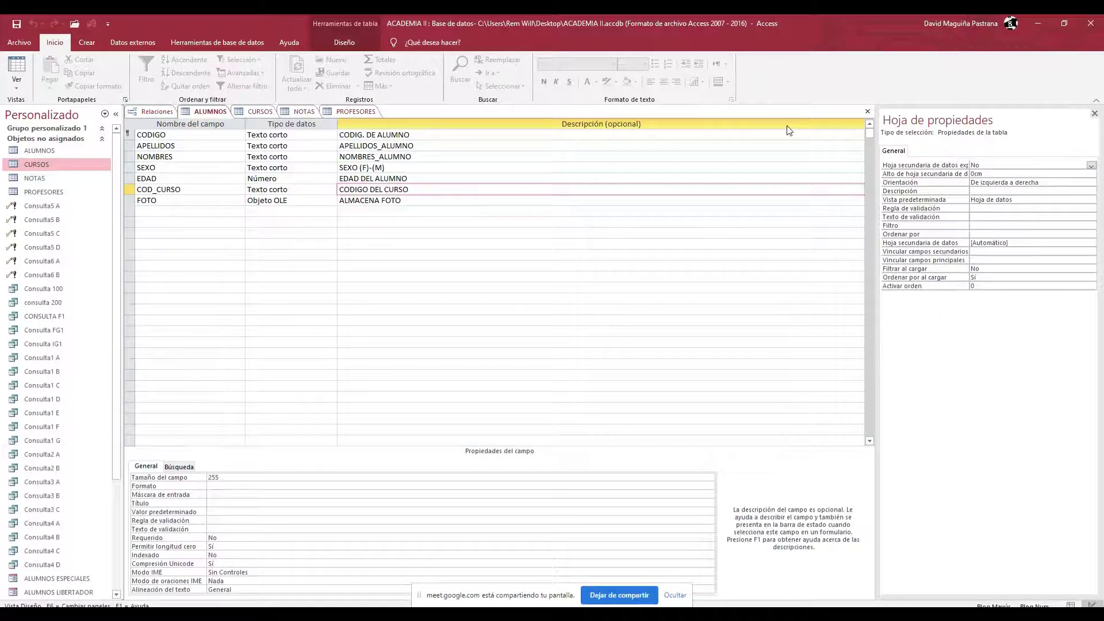
{"action": "left_click", "coordinate": [867, 112]}
{"action": "left_click", "coordinate": [207, 111]}
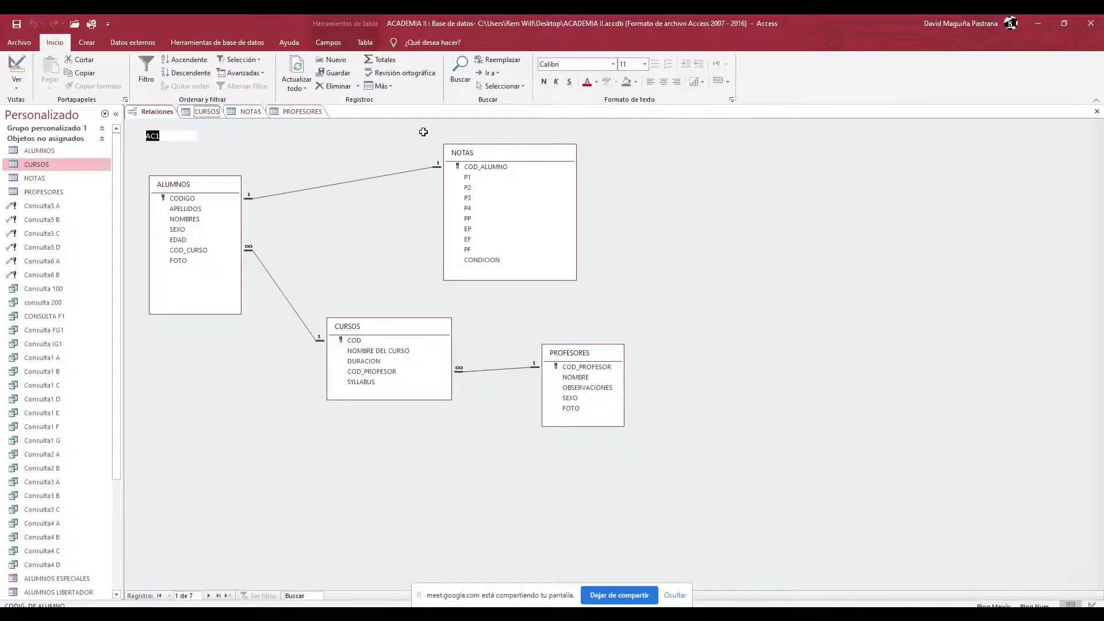
{"action": "left_click", "coordinate": [1097, 111]}
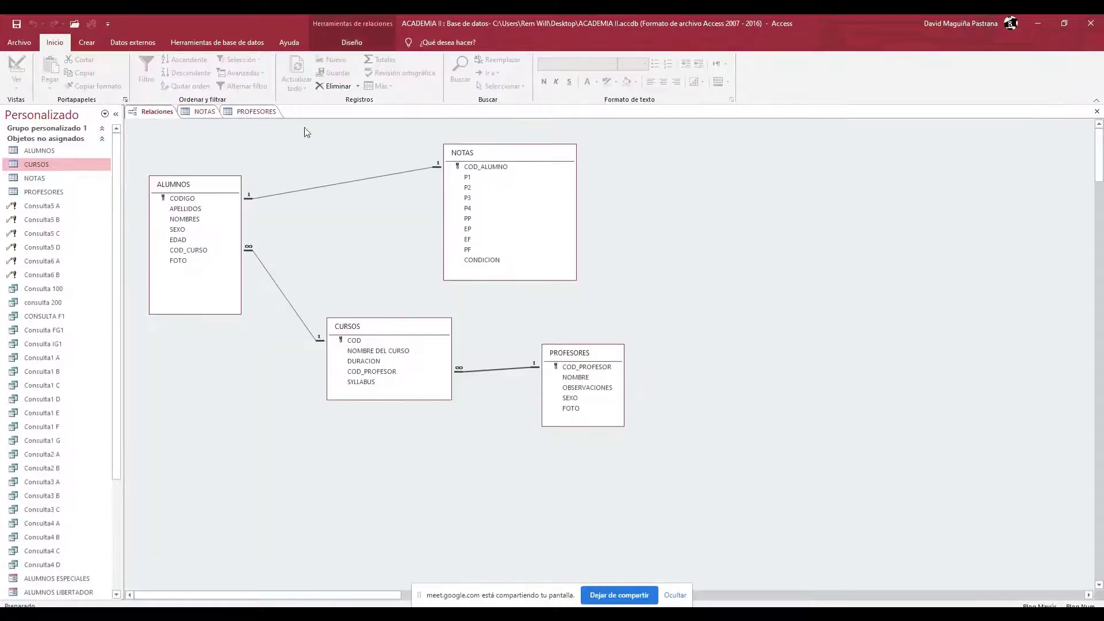
{"action": "left_click", "coordinate": [203, 112]}
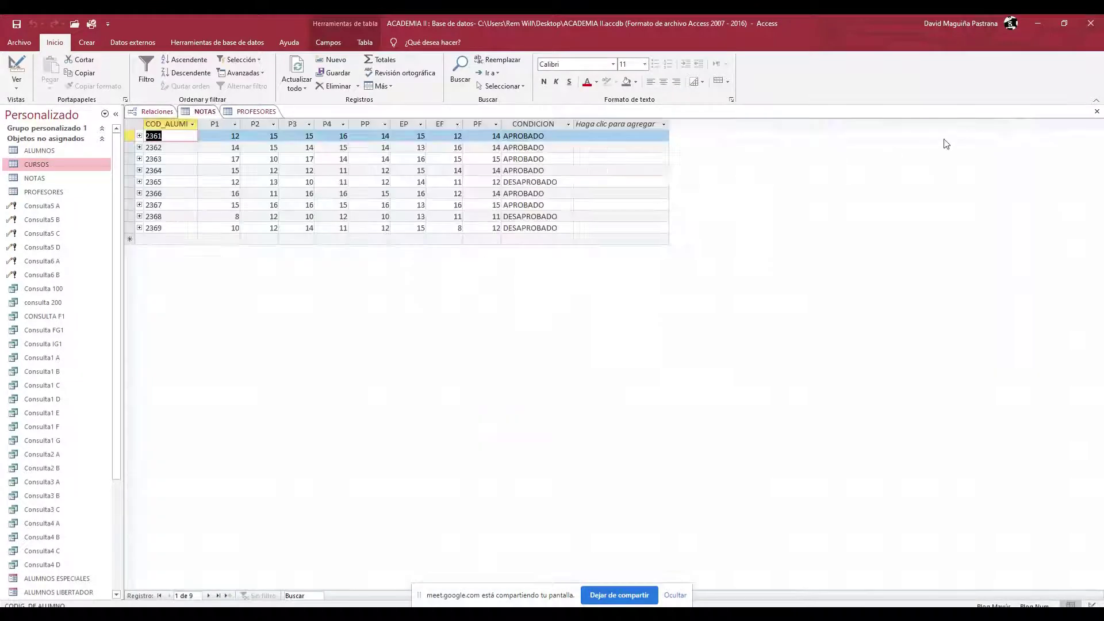
{"action": "left_click", "coordinate": [1097, 111]}
{"action": "left_click", "coordinate": [213, 112]}
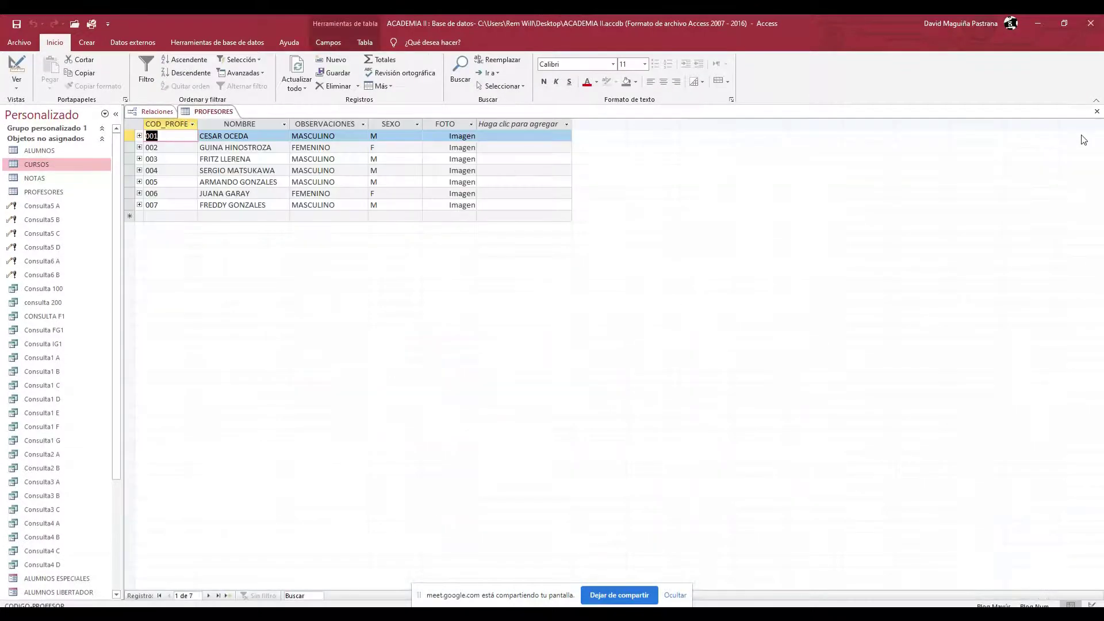
{"action": "left_click", "coordinate": [1097, 111]}
Step: Permanently delete the relationship between the CURSOS and PROFESORES tables
{"action": "left_click", "coordinate": [505, 370]}
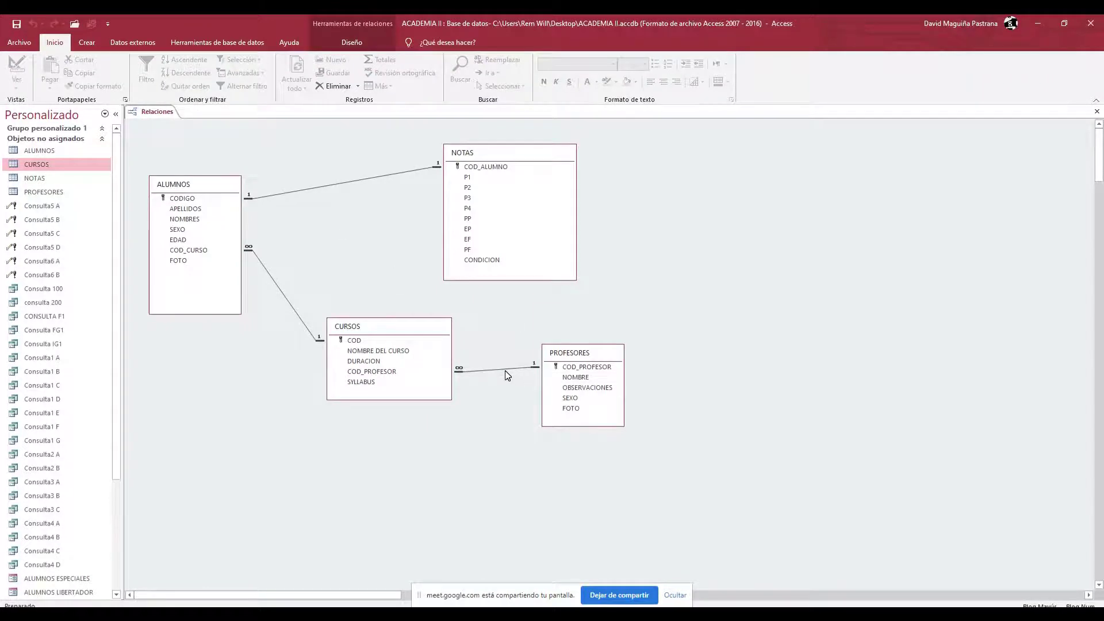
{"action": "left_click", "coordinate": [507, 370]}
{"action": "key", "text": "Delete"}
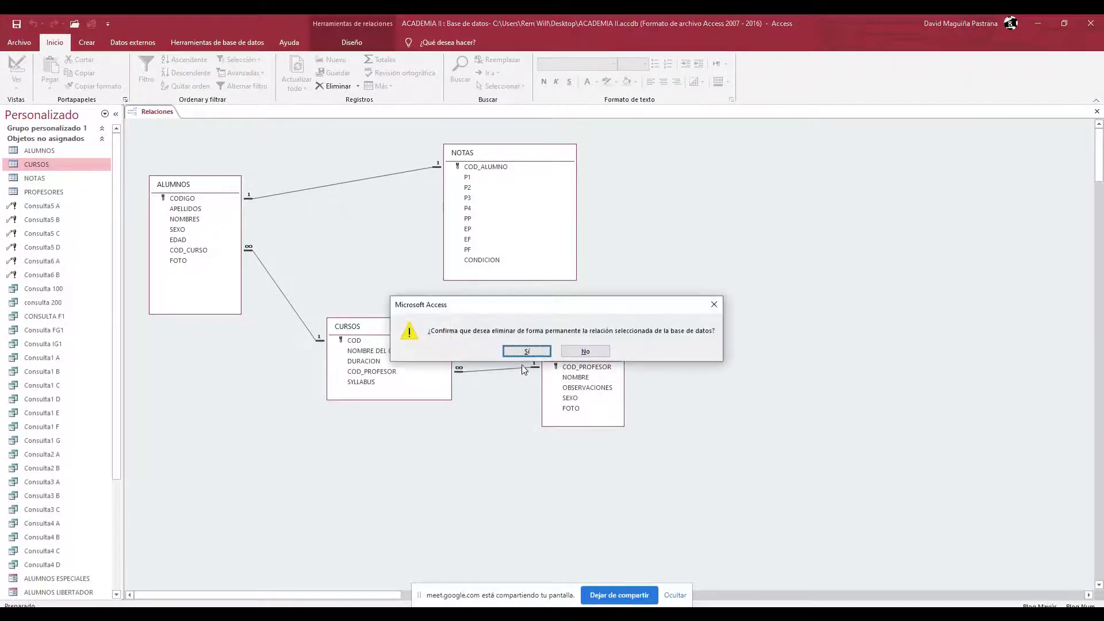
{"action": "left_click", "coordinate": [525, 352]}
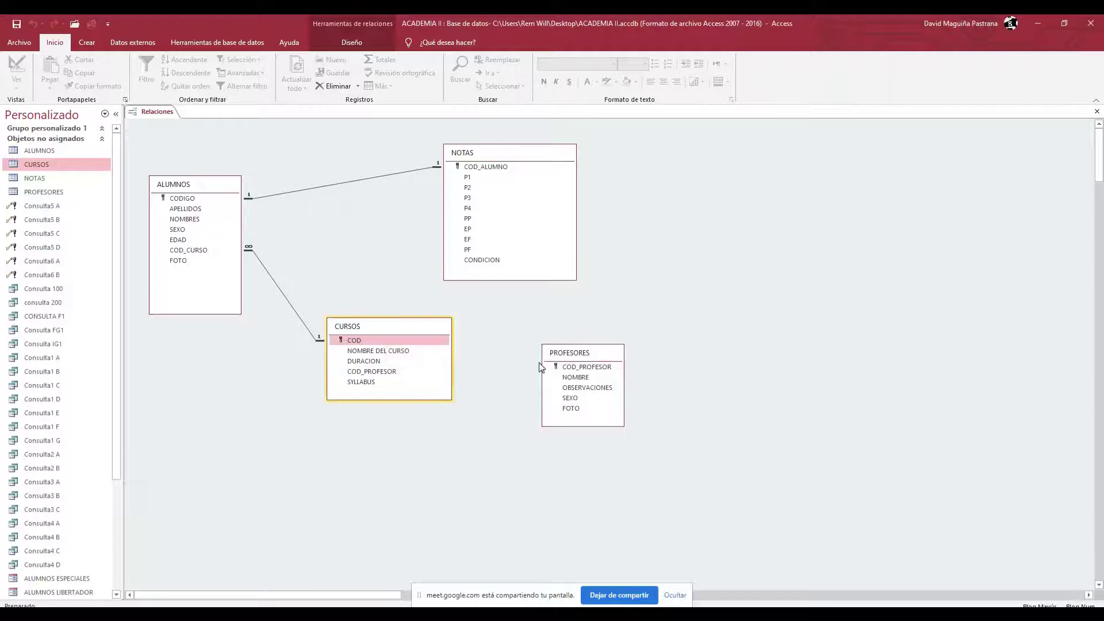
Step: Relate COD_PROFESOR in PROFESORES to COD_PROFESOR in CURSOS without enforcing referential integrity
{"action": "left_click_drag", "start_coordinate": [578, 367], "coordinate": [430, 372]}
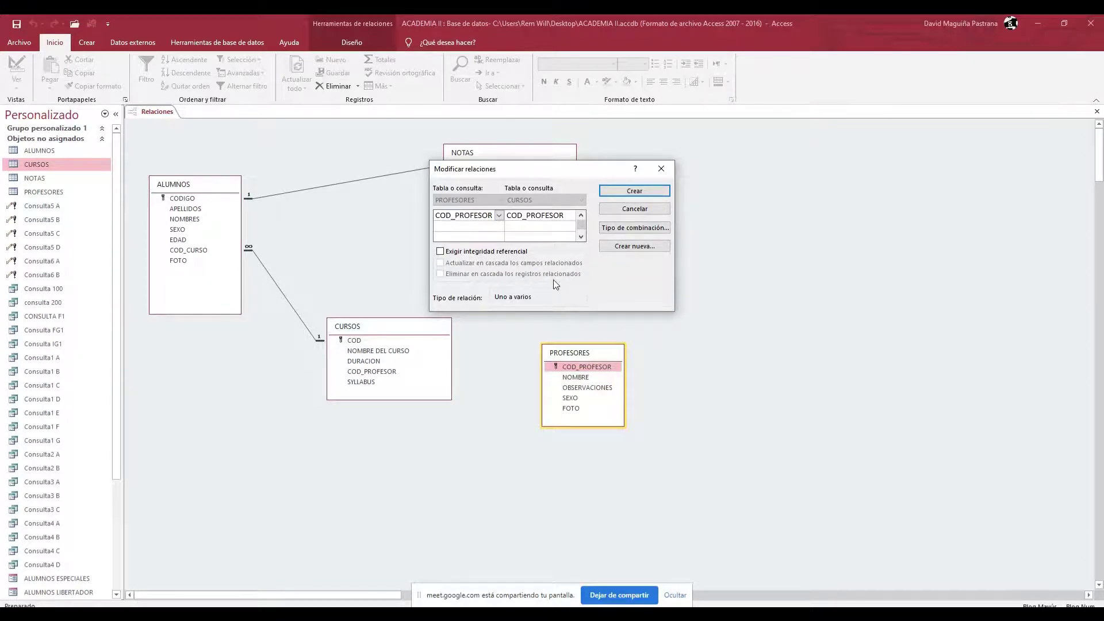
{"action": "key", "text": "alt+Tab"}
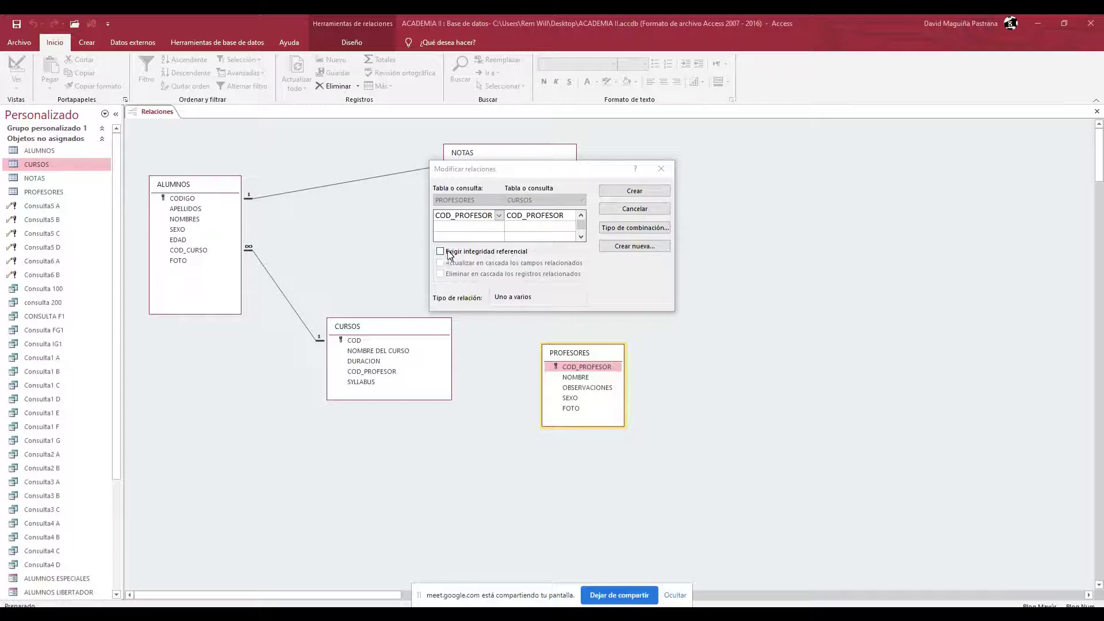
{"action": "left_click", "coordinate": [664, 191]}
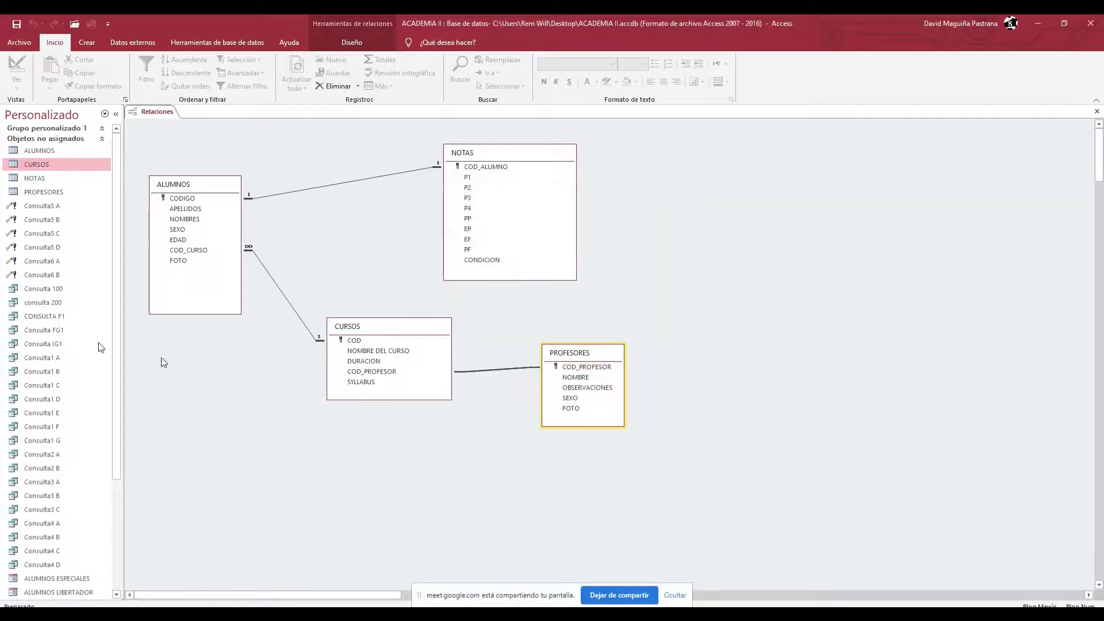
{"action": "left_click", "coordinate": [623, 595]}
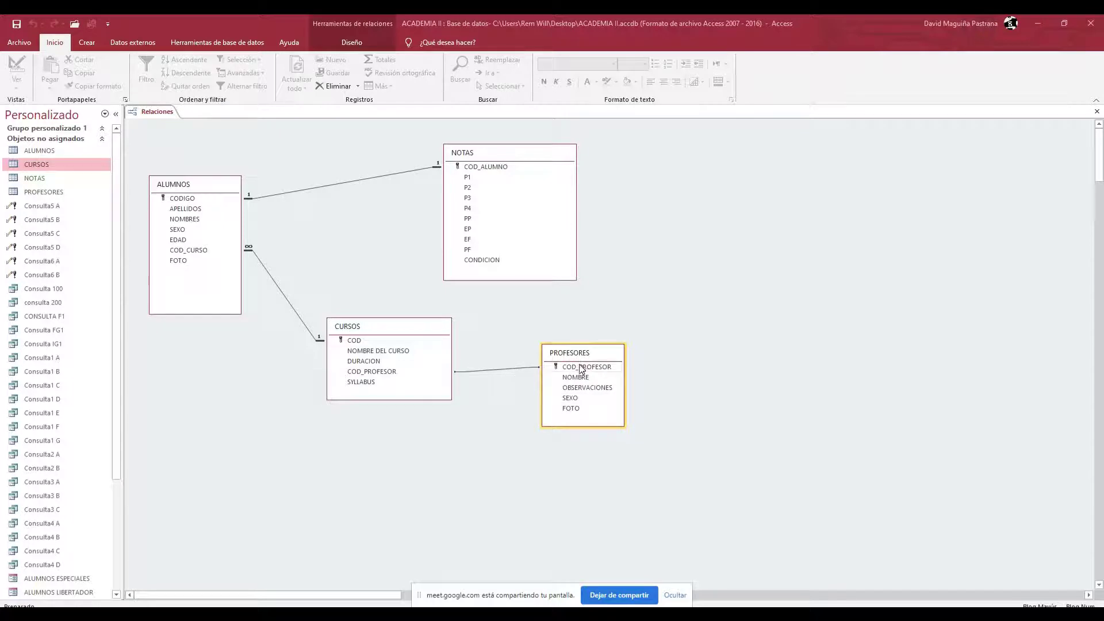
Step: Delete the relationship without referential integrity that links CURSOS and PROFESORES
{"action": "left_click", "coordinate": [440, 370]}
{"action": "left_click", "coordinate": [511, 369]}
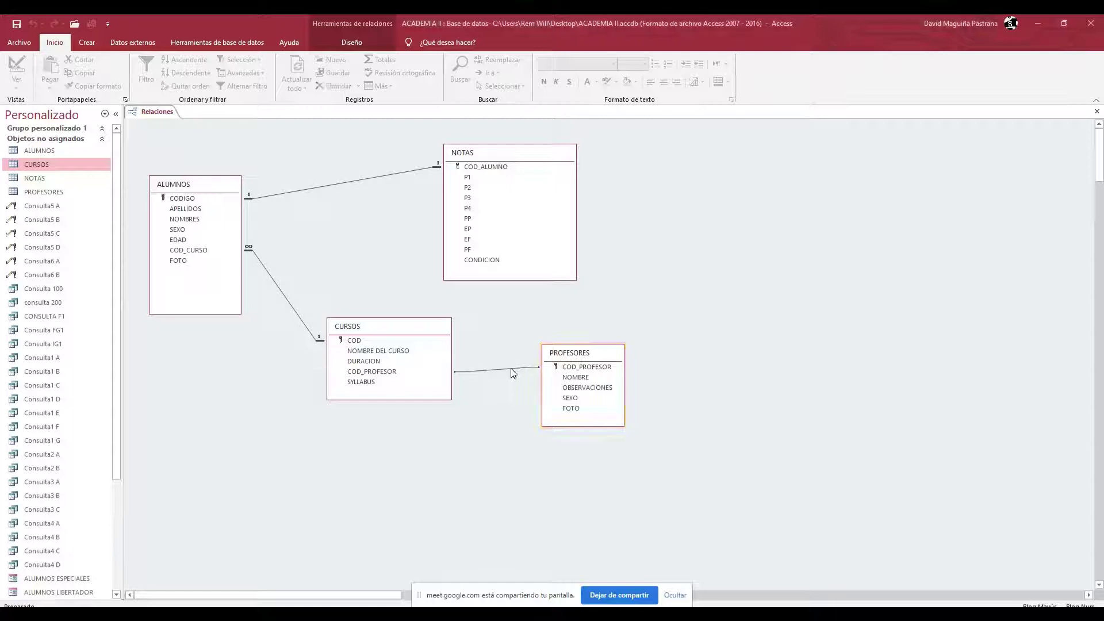
{"action": "key", "text": "Delete"}
{"action": "left_click", "coordinate": [528, 352]}
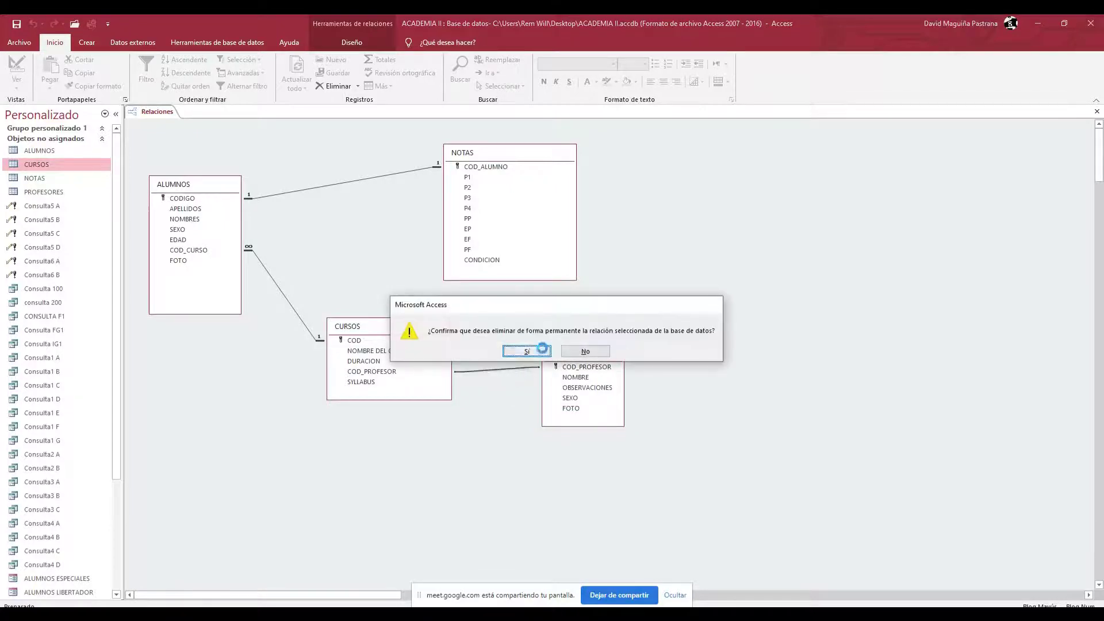
Step: Relate COD_PROFESOR in PROFESORES to COD_PROFESOR in CURSOS, enforcing referential integrity and cascading updates of related fields
{"action": "left_click_drag", "start_coordinate": [566, 368], "coordinate": [424, 372]}
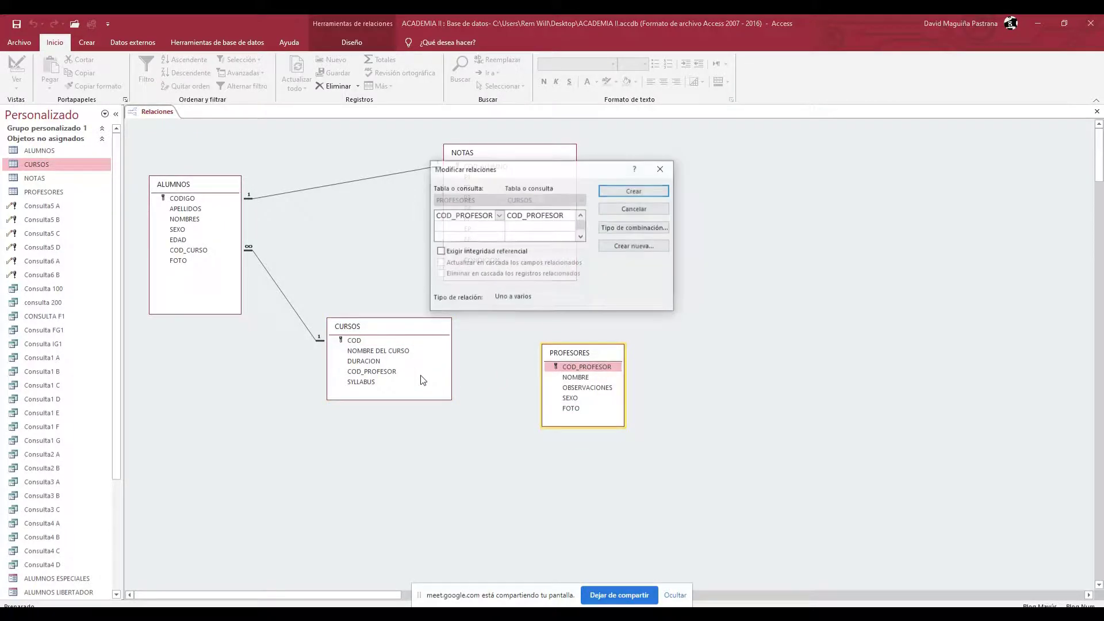
{"action": "left_click", "coordinate": [440, 251]}
{"action": "left_click", "coordinate": [441, 263]}
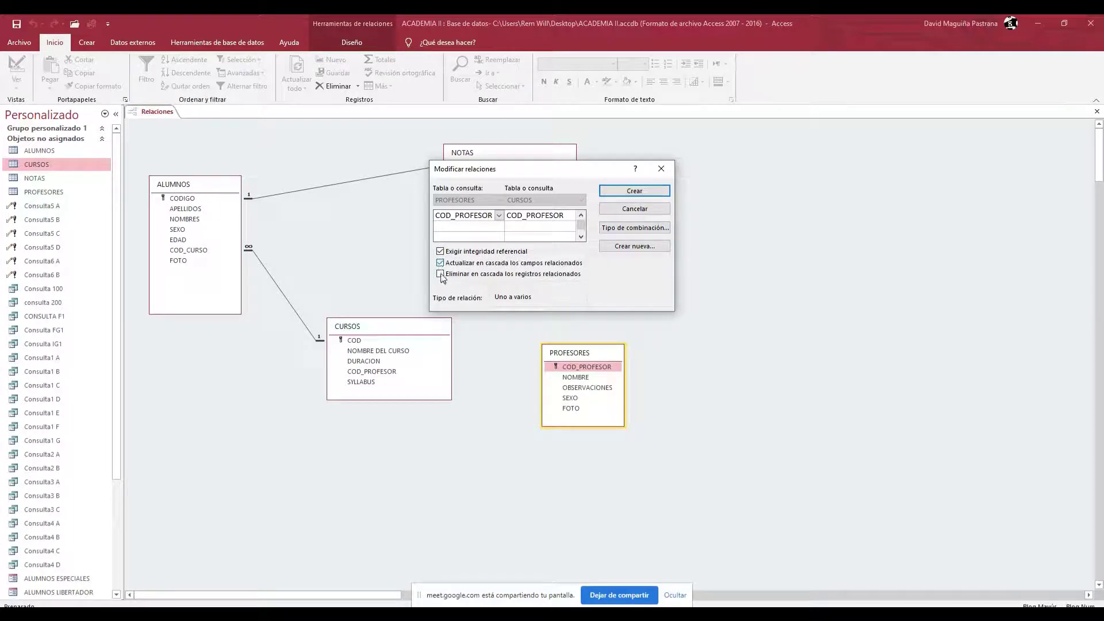
{"action": "left_click", "coordinate": [653, 192]}
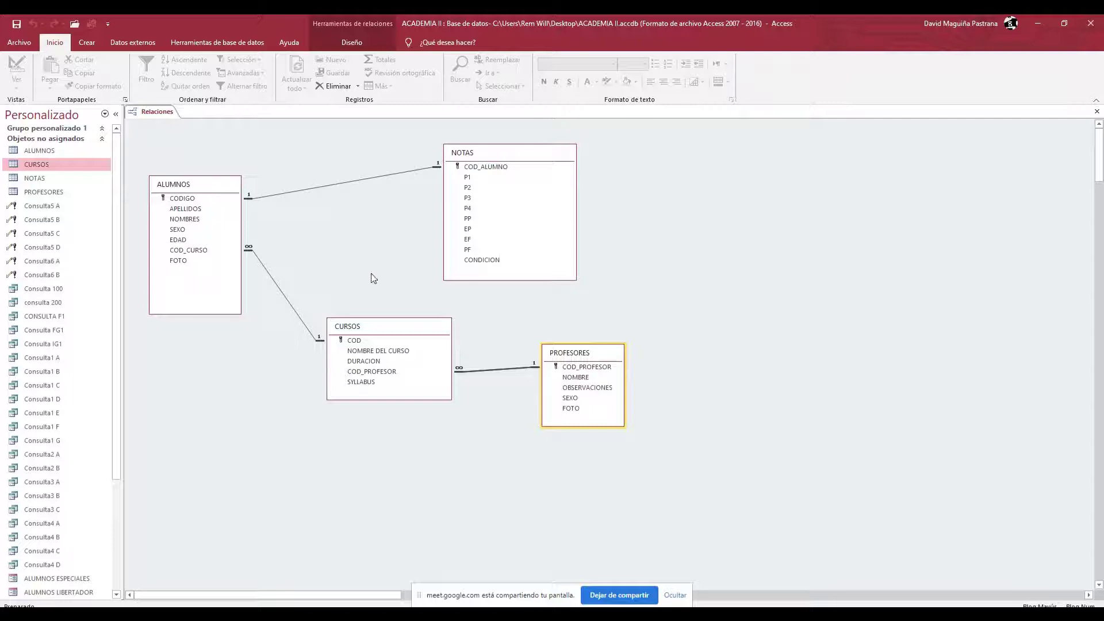
Step: Open the CURSOS table's records and look through the database's list of queries, forms and reports
{"action": "double_click", "coordinate": [46, 164]}
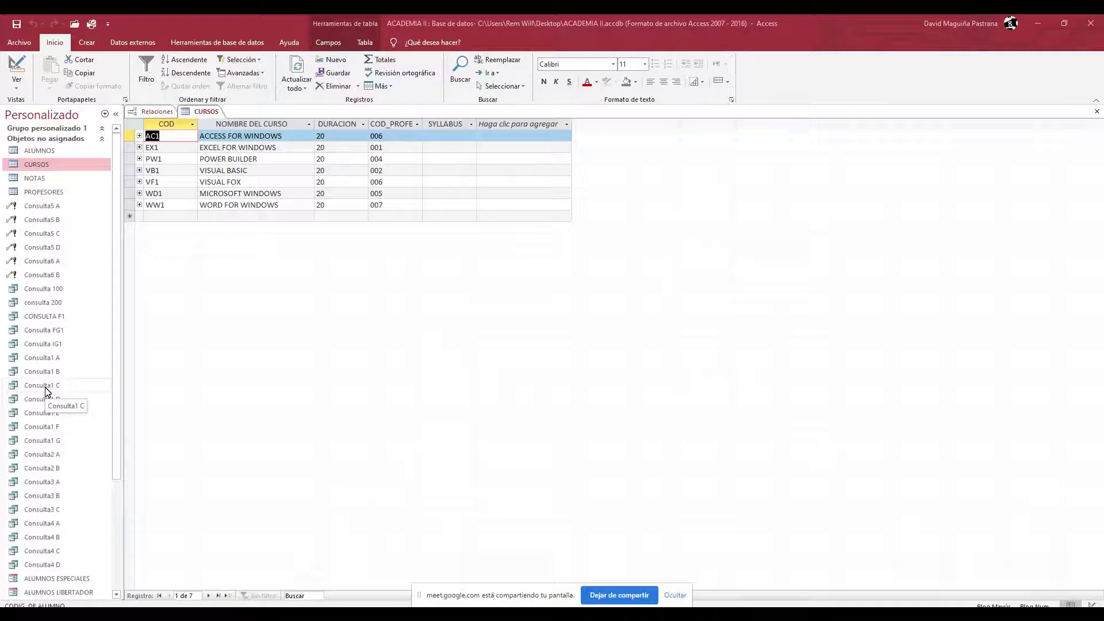
{"action": "left_click_drag", "start_coordinate": [114, 364], "coordinate": [115, 409]}
{"action": "scroll", "coordinate": [114, 409], "scroll_direction": "down", "scroll_amount": 2}
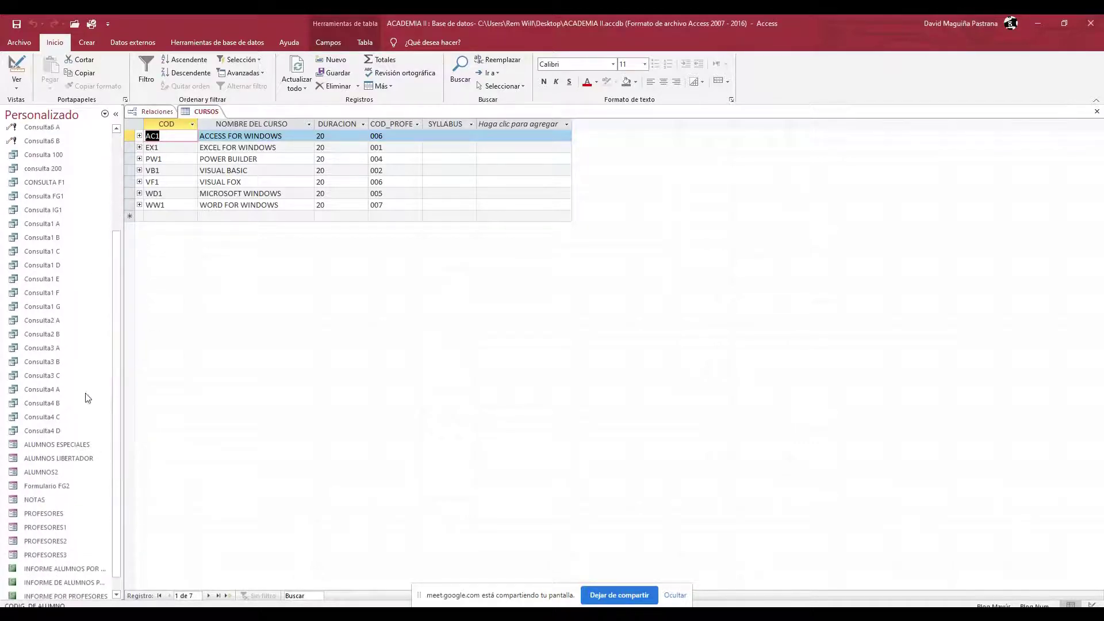
{"action": "scroll", "coordinate": [54, 278], "scroll_direction": "up", "scroll_amount": 4}
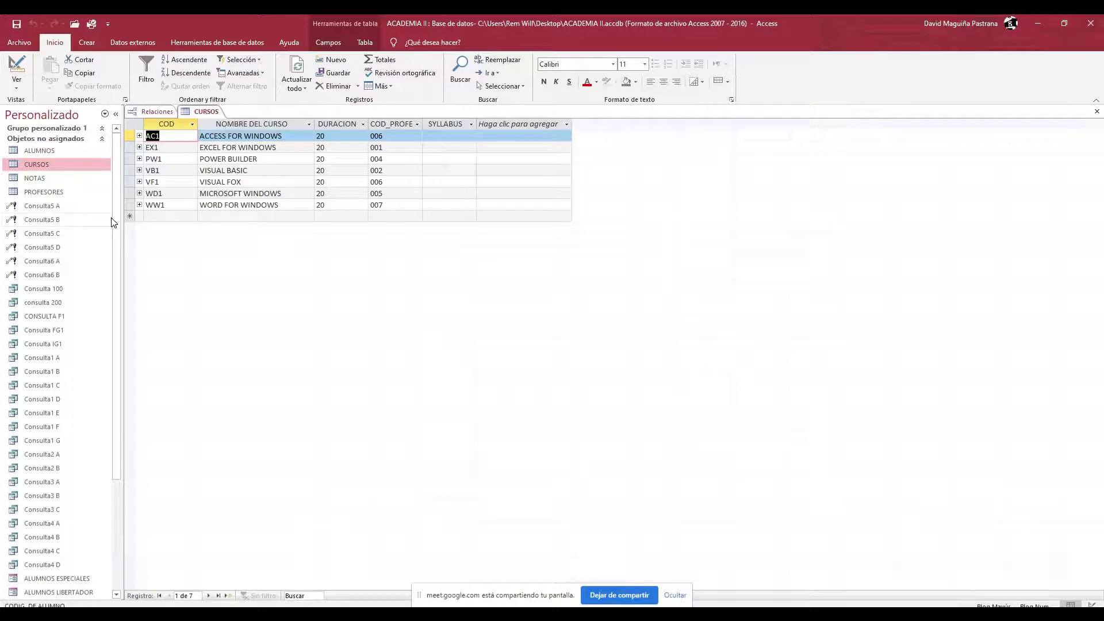
{"action": "left_click_drag", "start_coordinate": [510, 593], "coordinate": [534, 569]}
Step: Switch to the ACADEMIA sketch in Paint and erase the FRUTAS label beside the PROFESORES box
{"action": "key", "text": "alt+Tab"}
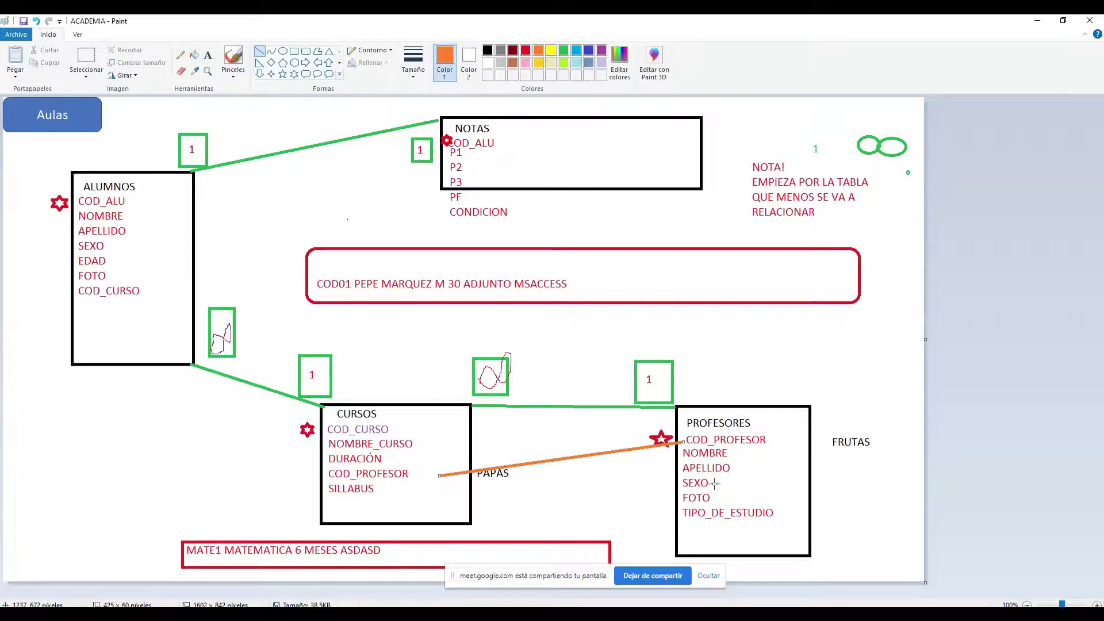
{"action": "left_click_drag", "start_coordinate": [829, 435], "coordinate": [886, 454]}
{"action": "key", "text": "ctrl+z"}
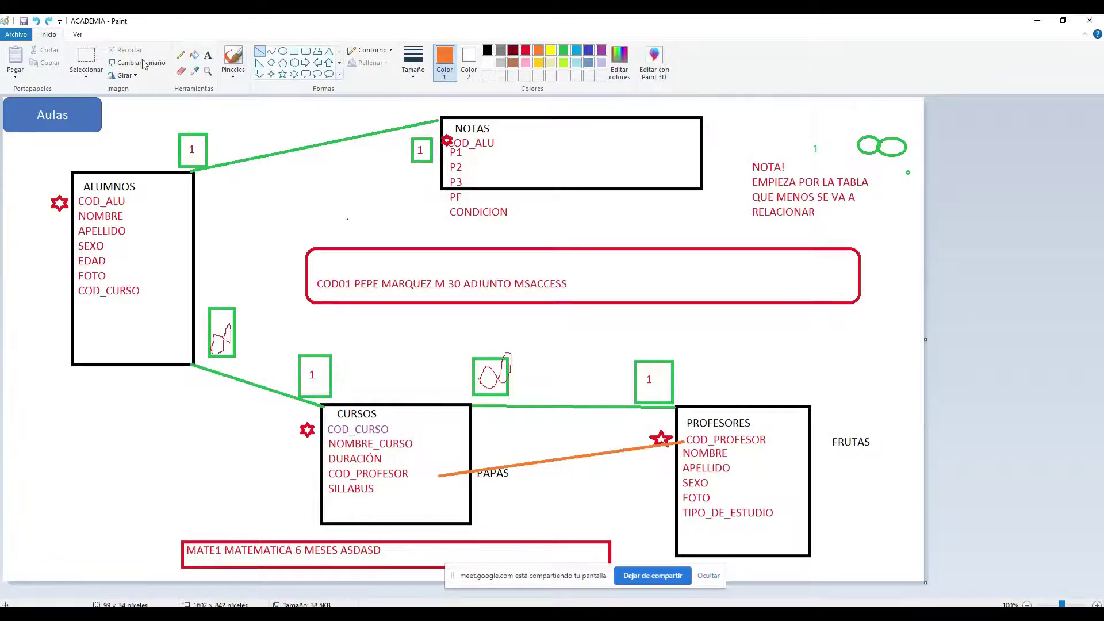
{"action": "left_click", "coordinate": [86, 57]}
{"action": "left_click_drag", "start_coordinate": [812, 426], "coordinate": [887, 454]}
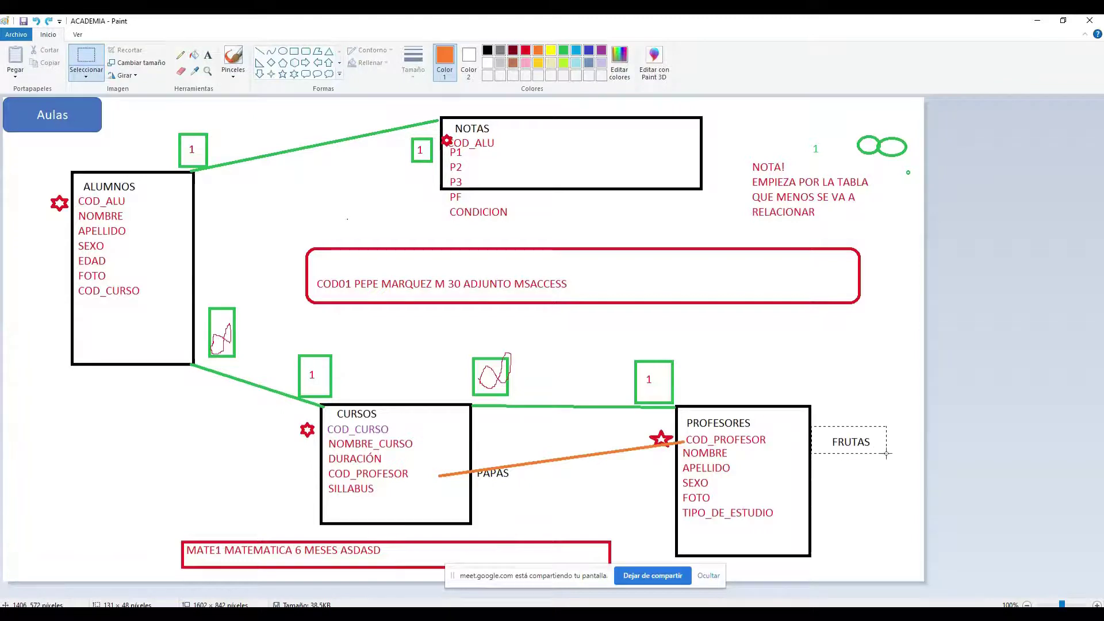
{"action": "key", "text": "Delete"}
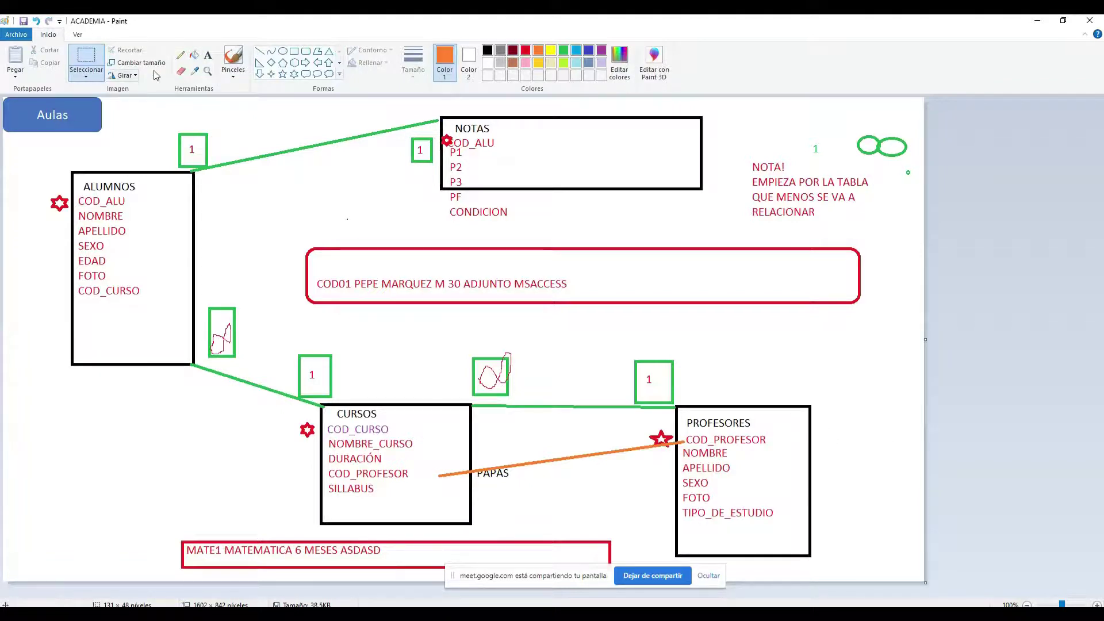
Step: Add the orange text "TEXTO CORTO 5" beside the COD_PROFESOR field of the PROFESORES box
{"action": "left_click", "coordinate": [208, 55]}
{"action": "left_click", "coordinate": [815, 438]}
{"action": "type", "text": "TEXTO CORTO 4"}
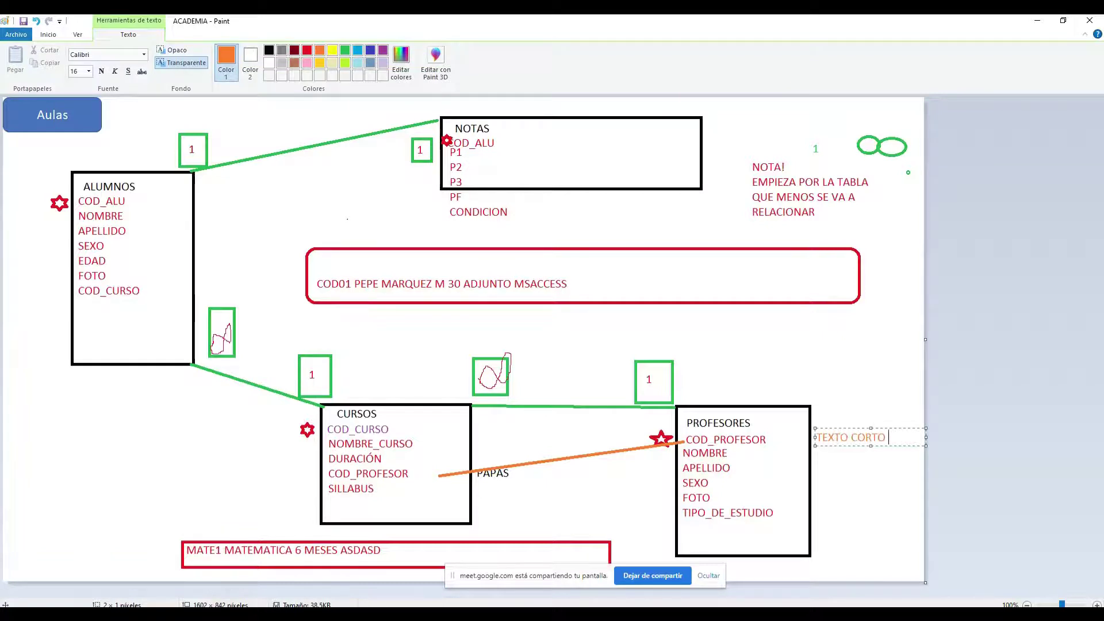
{"action": "key", "text": "BackSpace"}
{"action": "type", "text": "5"}
{"action": "left_click", "coordinate": [885, 461]}
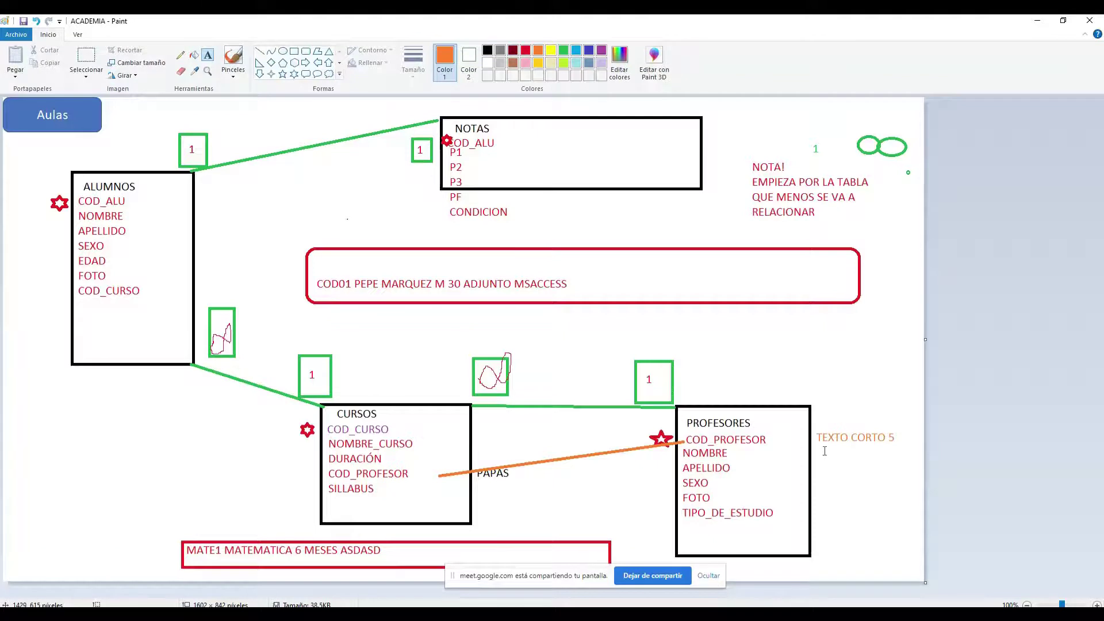
Step: Add the orange text "TEXTO LARGO" beneath the TEXTO CORTO 5 annotation beside the PROFESORES box
{"action": "left_click", "coordinate": [824, 449]}
{"action": "type", "text": "TE"}
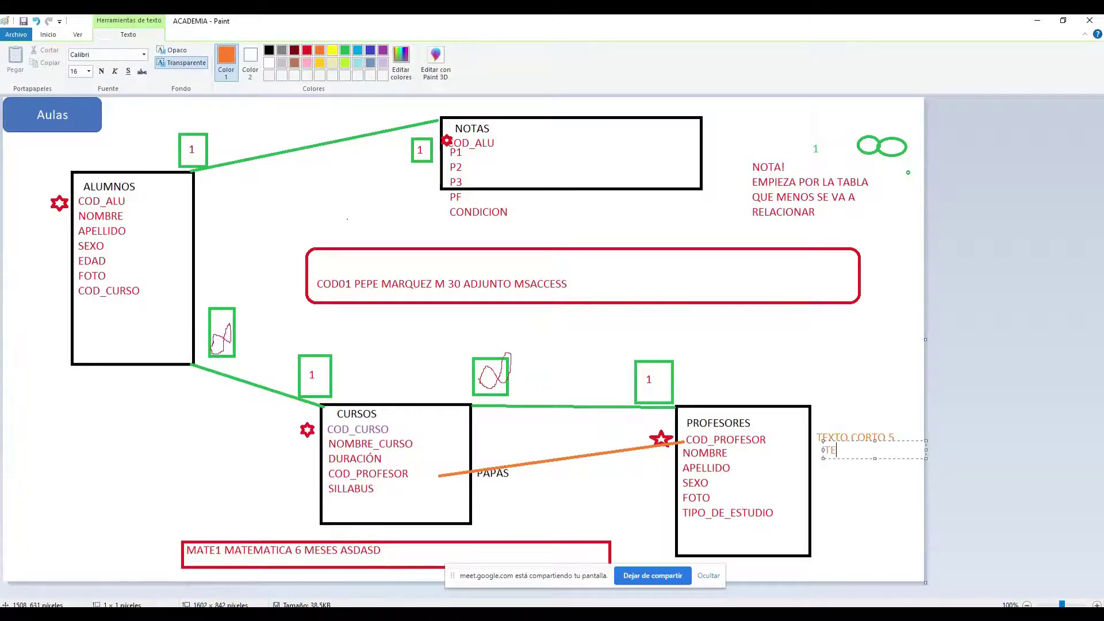
{"action": "type", "text": "XTO LARGO"}
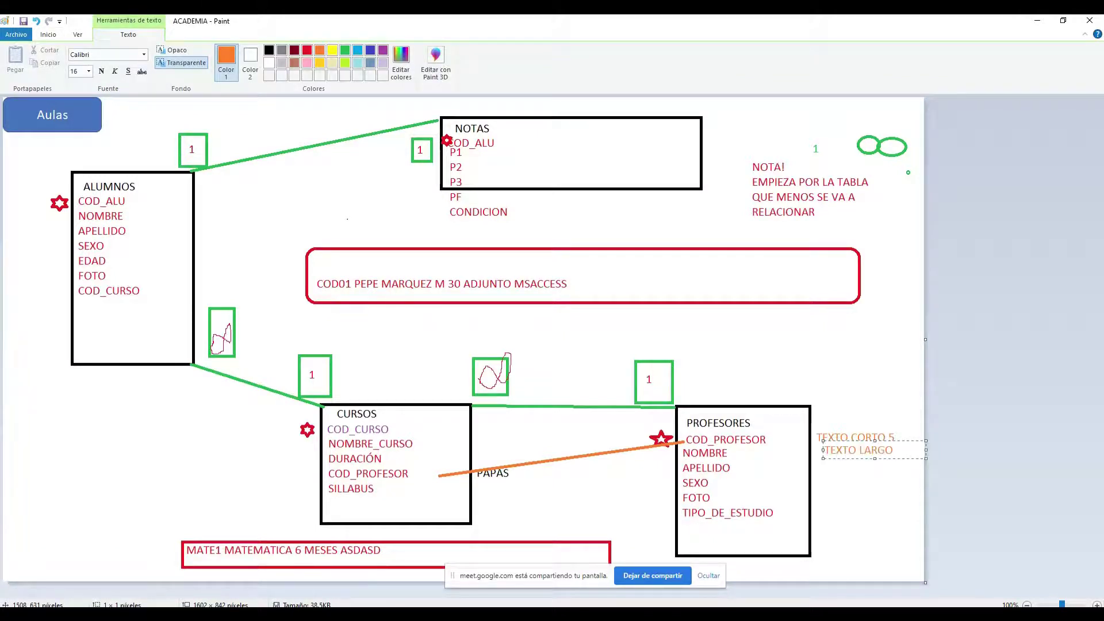
{"action": "left_click", "coordinate": [887, 468]}
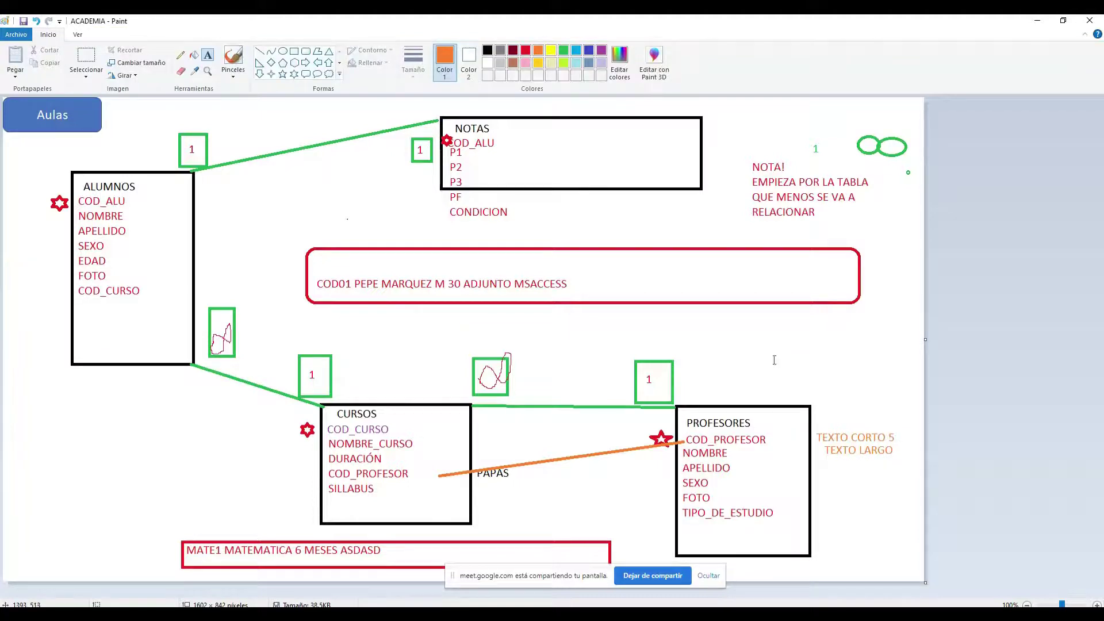
Step: Delete the orange TEXTO CORTO 5 and TEXTO LARGO annotations beside the PROFESORES box
{"action": "left_click", "coordinate": [95, 61]}
{"action": "left_click_drag", "start_coordinate": [813, 427], "coordinate": [909, 460]}
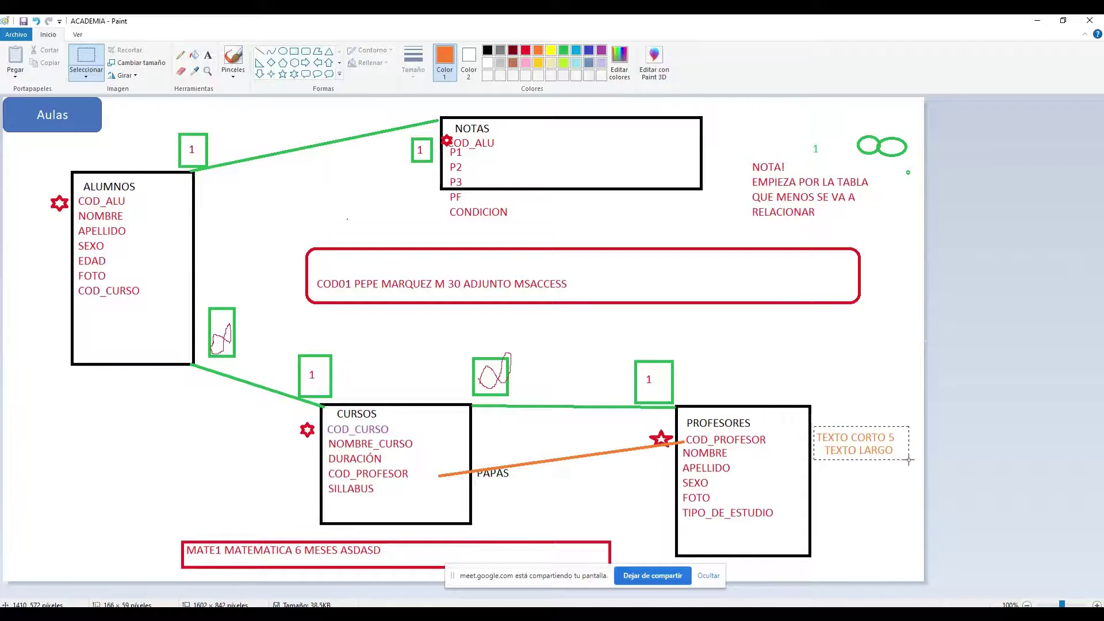
{"action": "key", "text": "Delete"}
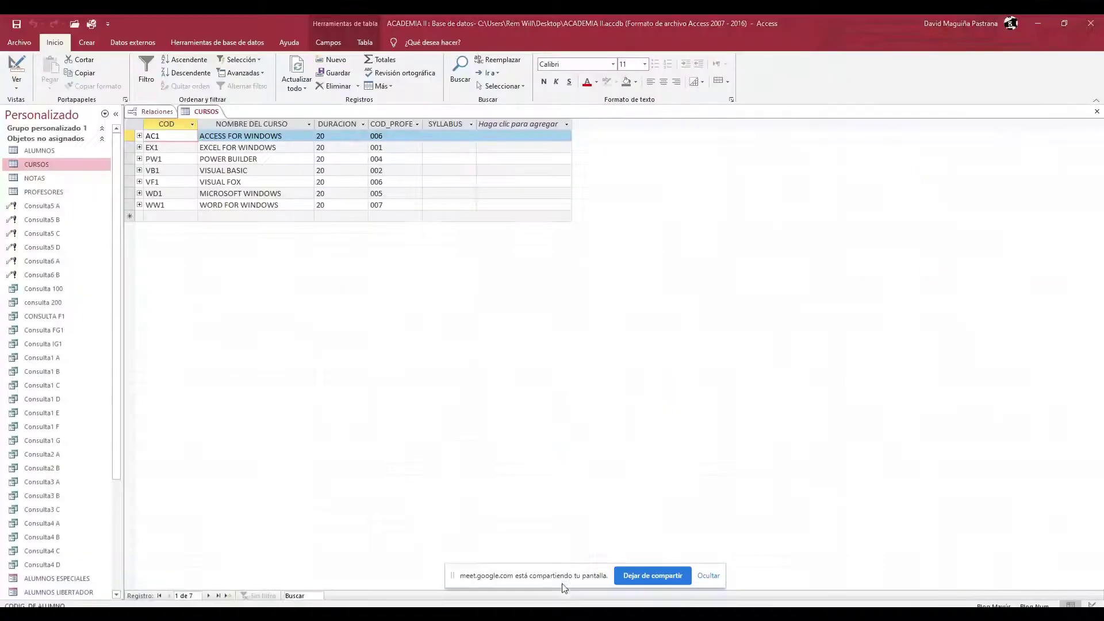
Step: Switch to the ACADEMIA II database in Access and open the ALUMNOS table's records
{"action": "left_click", "coordinate": [486, 566]}
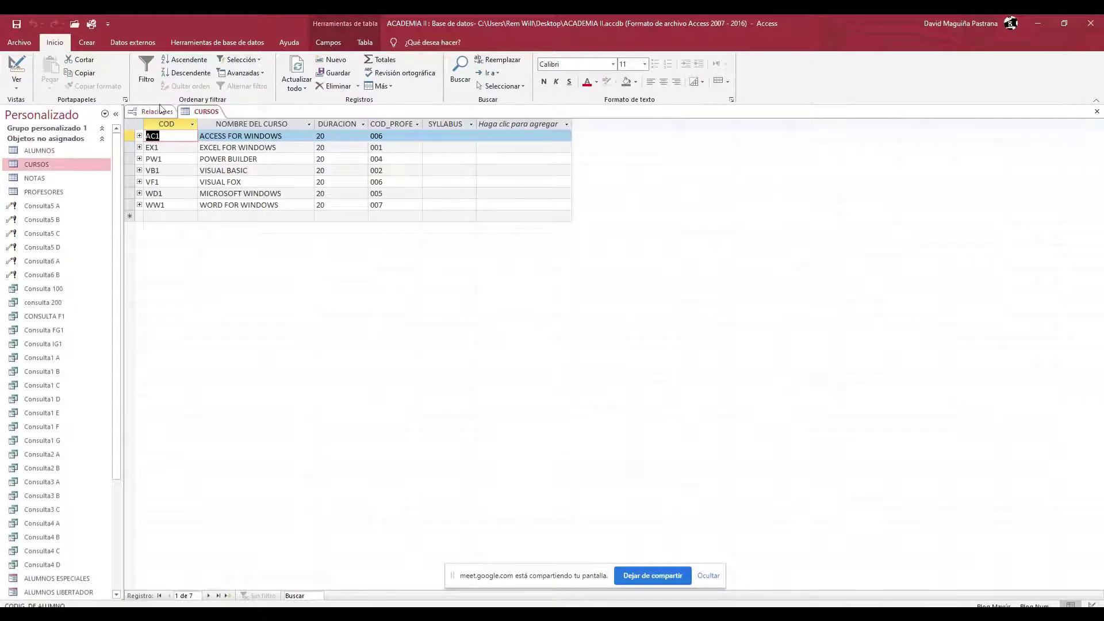
{"action": "left_click", "coordinate": [160, 115]}
{"action": "left_click", "coordinate": [206, 112]}
{"action": "left_click", "coordinate": [60, 151]}
{"action": "double_click", "coordinate": [60, 150]}
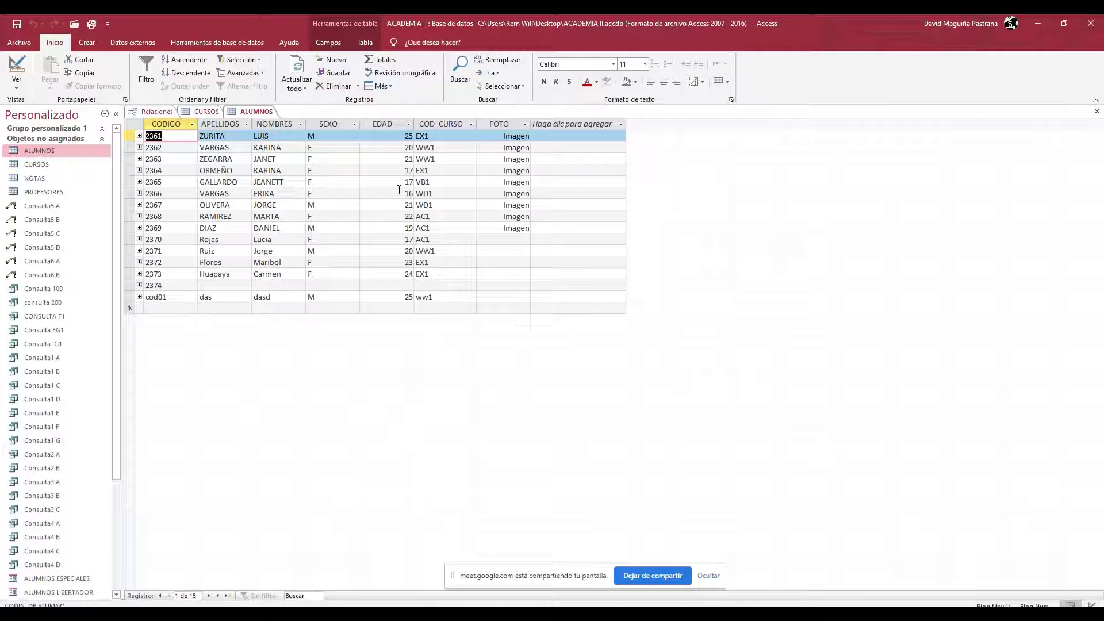
Step: Examine the COD_CURSO values of the first two records in the ALUMNOS table
{"action": "left_click", "coordinate": [453, 138]}
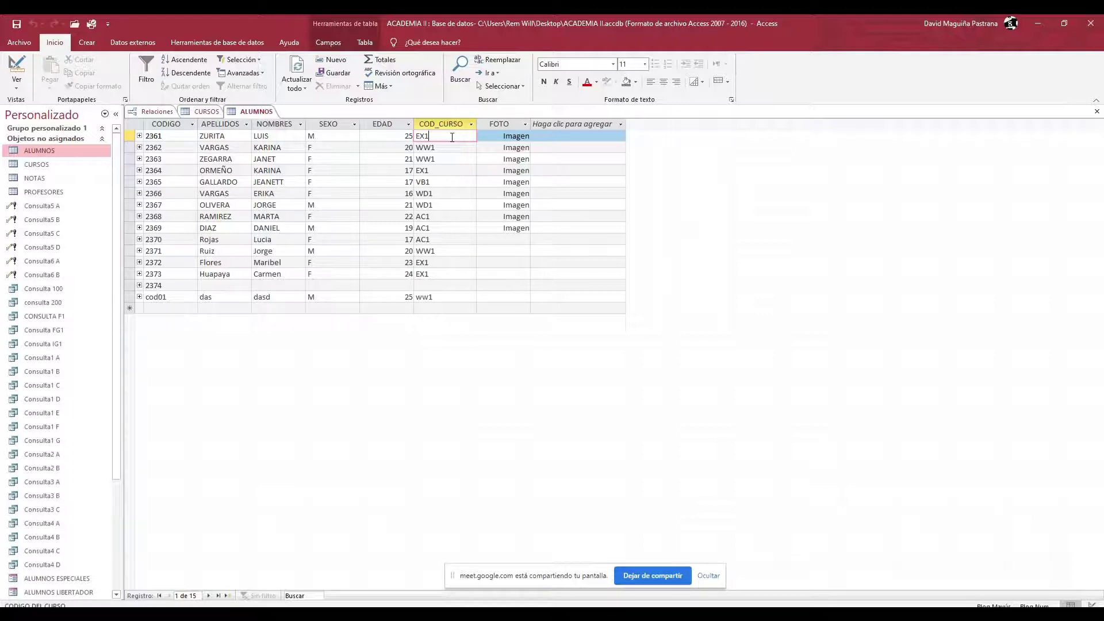
{"action": "left_click", "coordinate": [453, 146]}
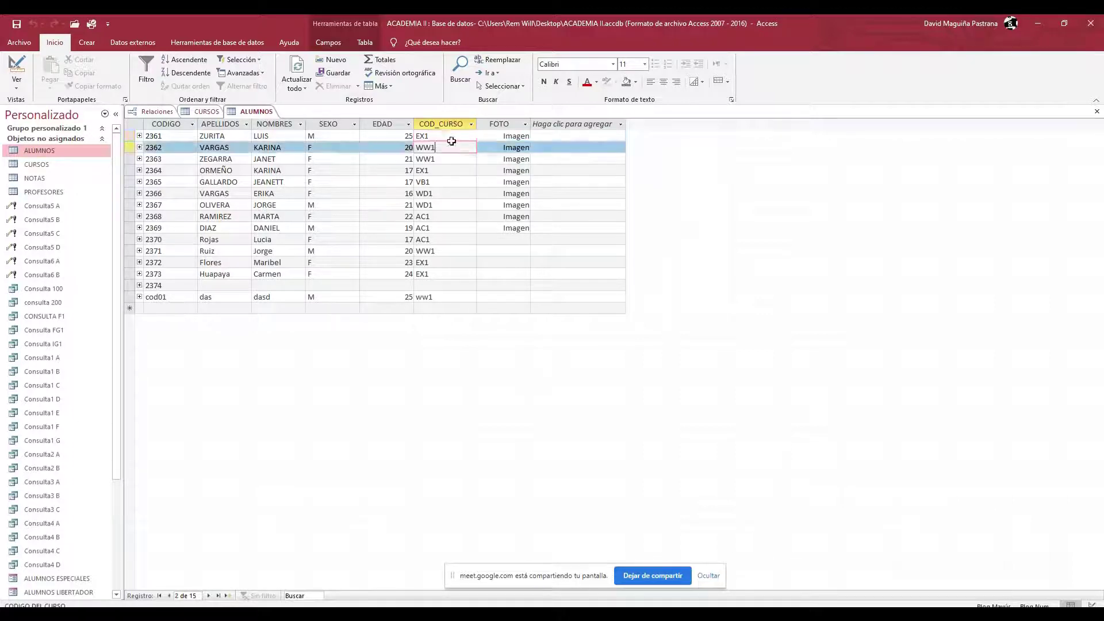
{"action": "left_click", "coordinate": [451, 136]}
{"action": "left_click_drag", "start_coordinate": [433, 136], "coordinate": [399, 136]}
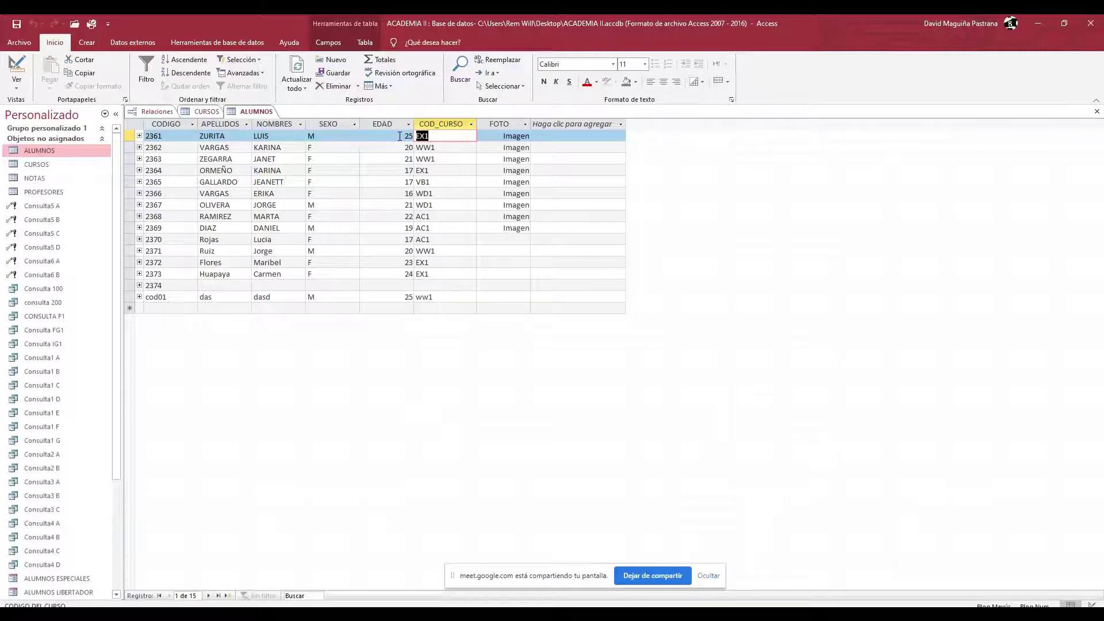
{"action": "left_click", "coordinate": [456, 138]}
Step: Compare the COD values in the CURSOS table with the COD_CURSO values of several ALUMNOS records
{"action": "left_click", "coordinate": [207, 111]}
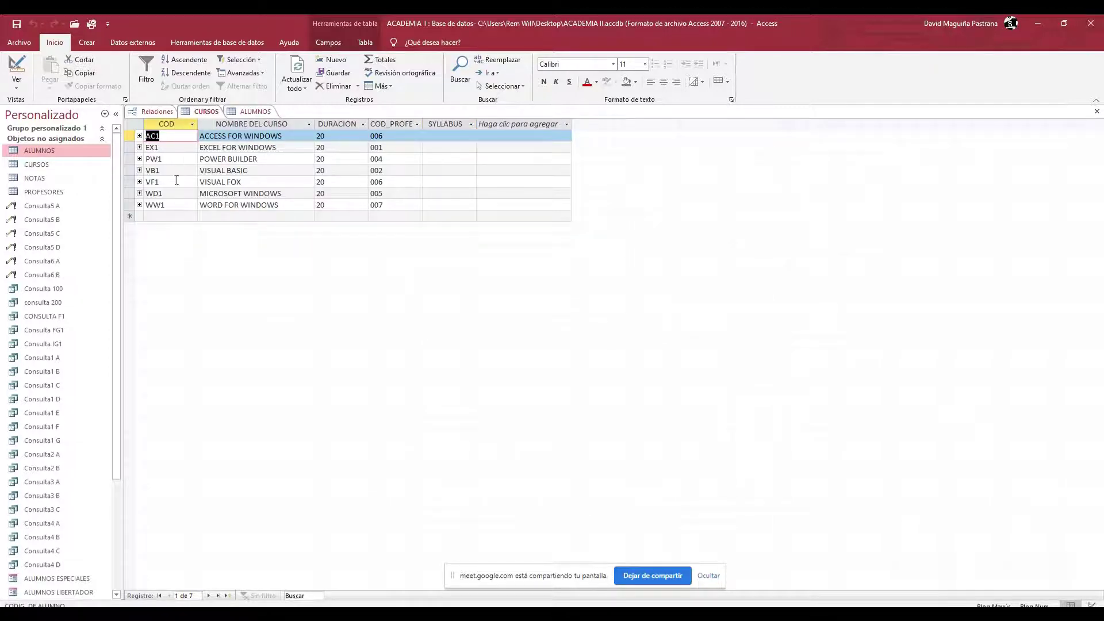
{"action": "left_click", "coordinate": [255, 111]}
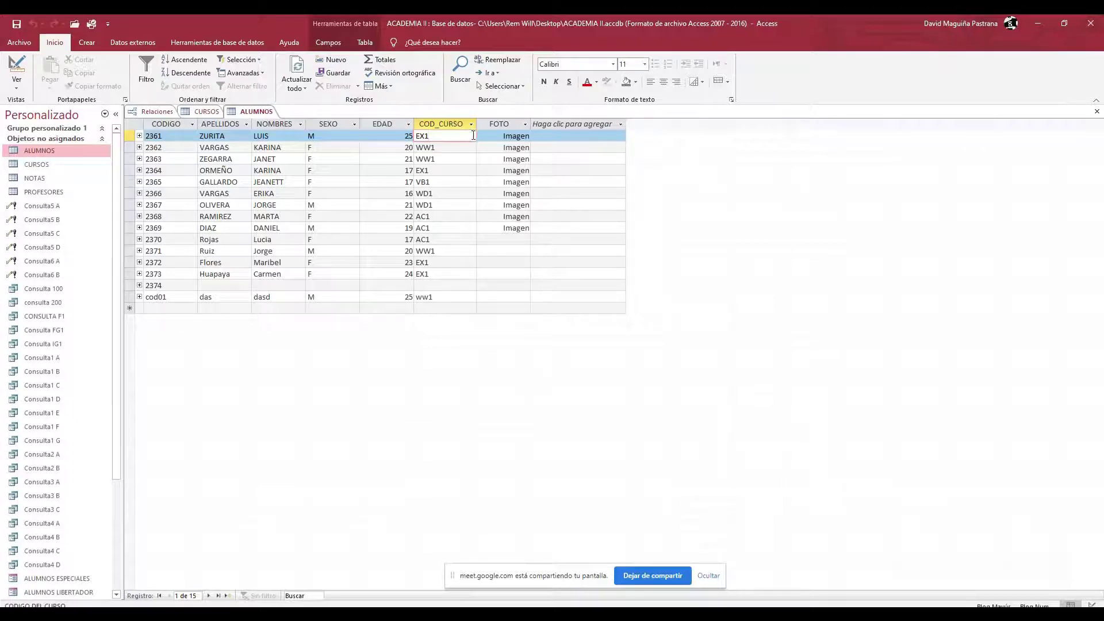
{"action": "left_click", "coordinate": [469, 159]}
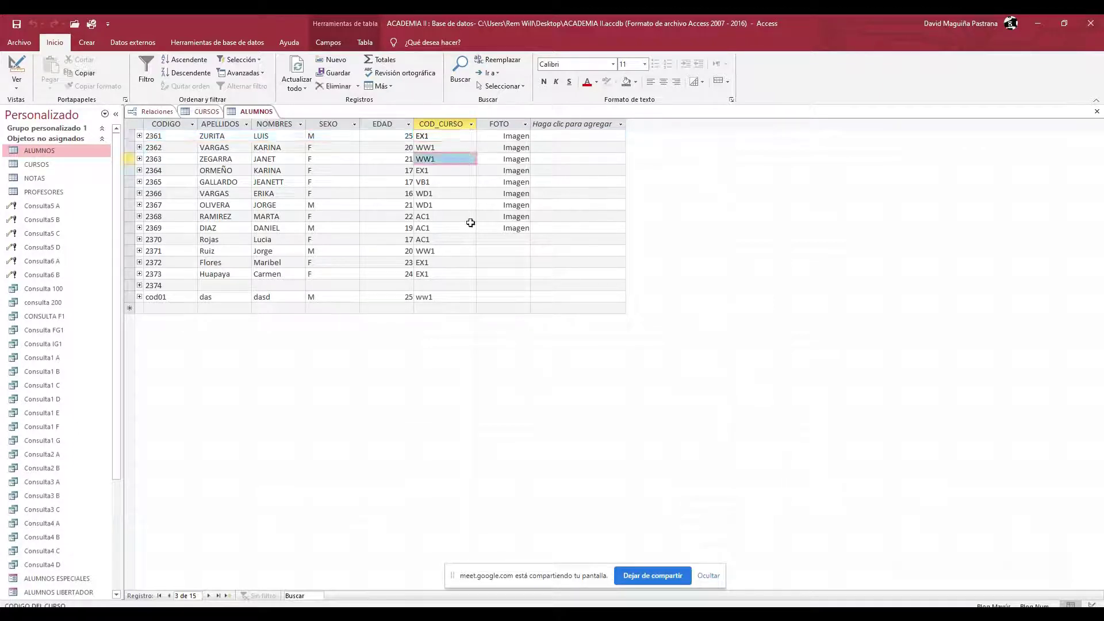
{"action": "left_click", "coordinate": [450, 192]}
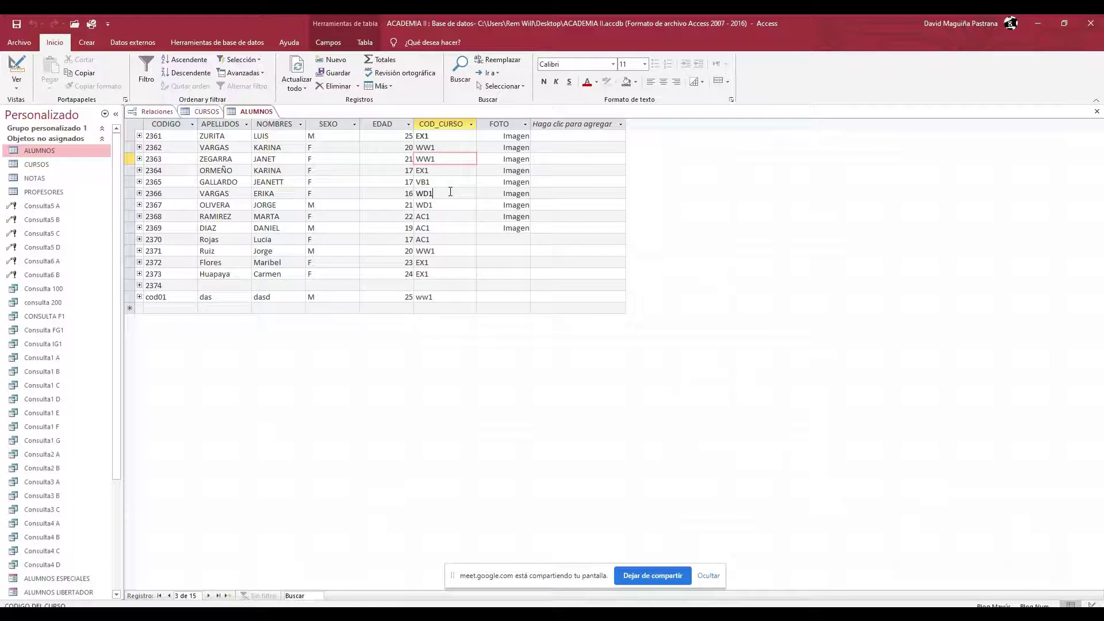
{"action": "left_click", "coordinate": [443, 137]}
{"action": "left_click_drag", "start_coordinate": [423, 139], "coordinate": [415, 137]}
{"action": "left_click", "coordinate": [432, 137]}
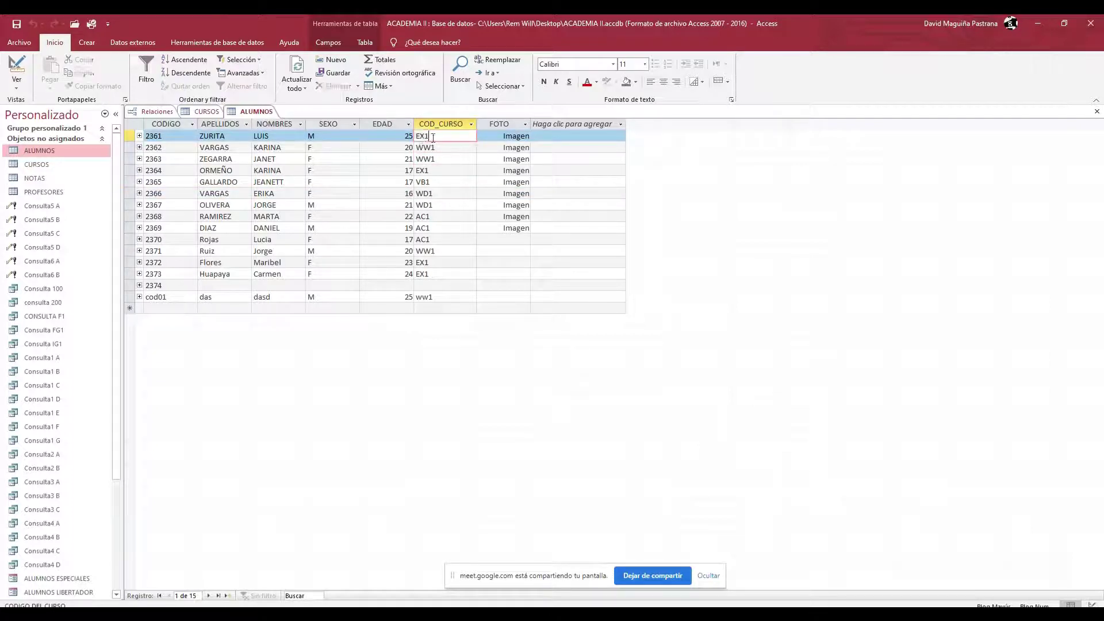
{"action": "left_click", "coordinate": [443, 149]}
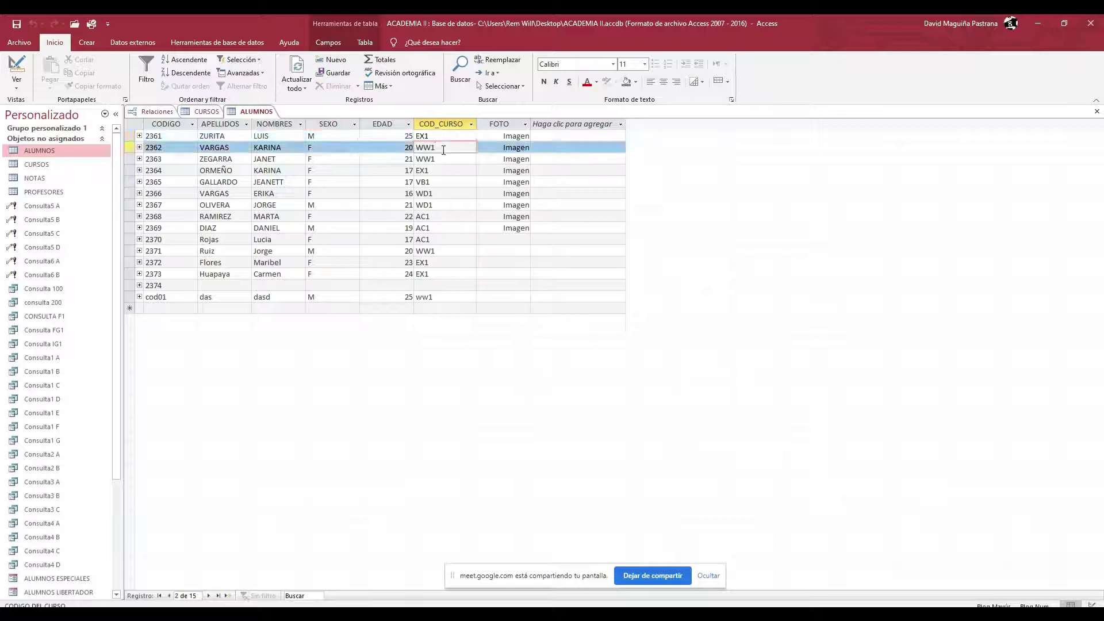
Step: Return to the relationships diagram and shift the PROFESORES table box slightly
{"action": "left_click", "coordinate": [202, 111]}
{"action": "left_click", "coordinate": [155, 111]}
{"action": "left_click_drag", "start_coordinate": [594, 354], "coordinate": [611, 360]}
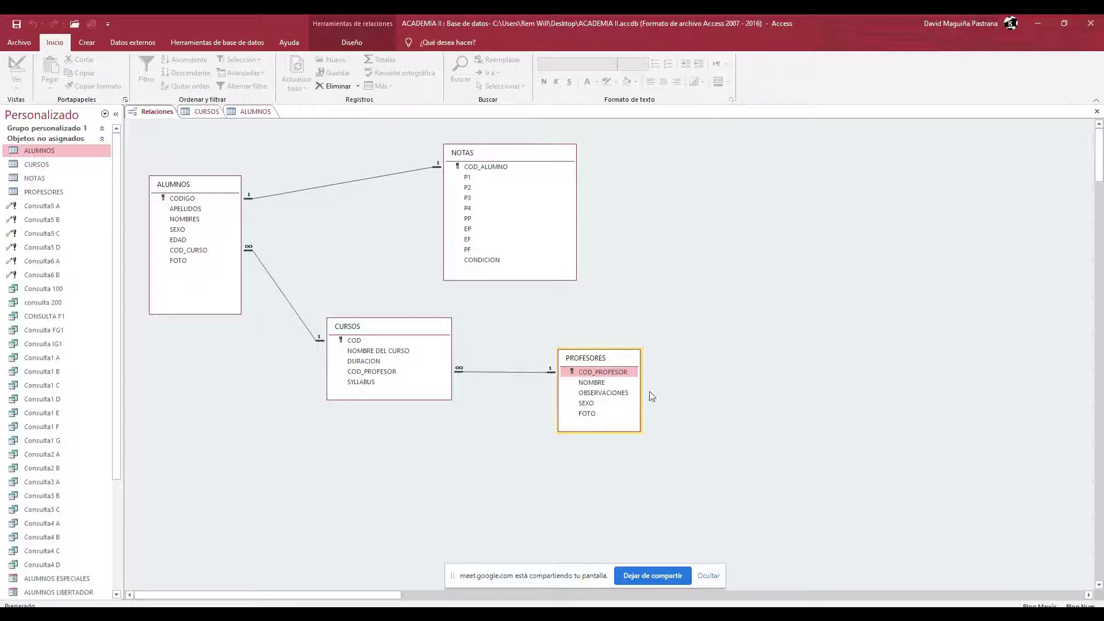
Step: Look at the ACADEMIA sketch in Paint and return to the relationships diagram in Access
{"action": "key", "text": "alt+Tab"}
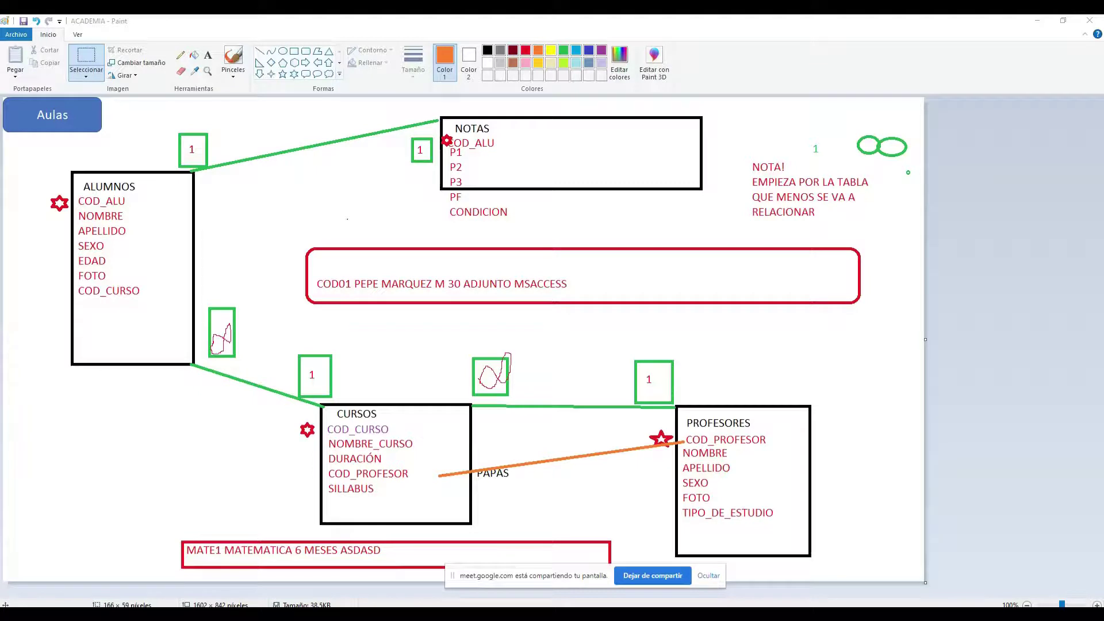
{"action": "left_click", "coordinate": [867, 409]}
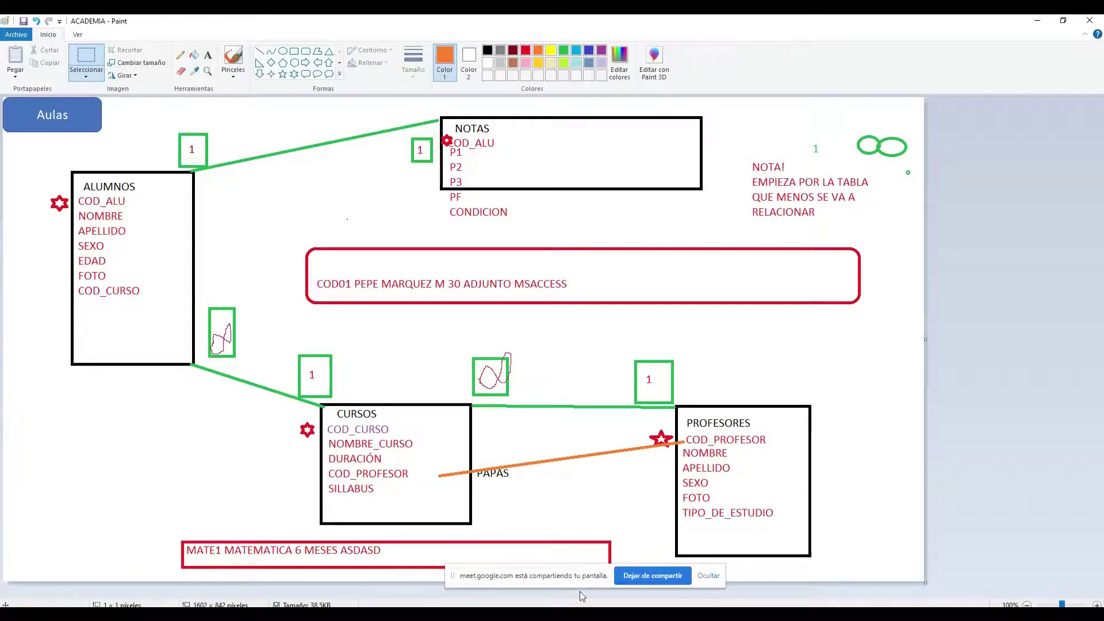
{"action": "left_click", "coordinate": [530, 569]}
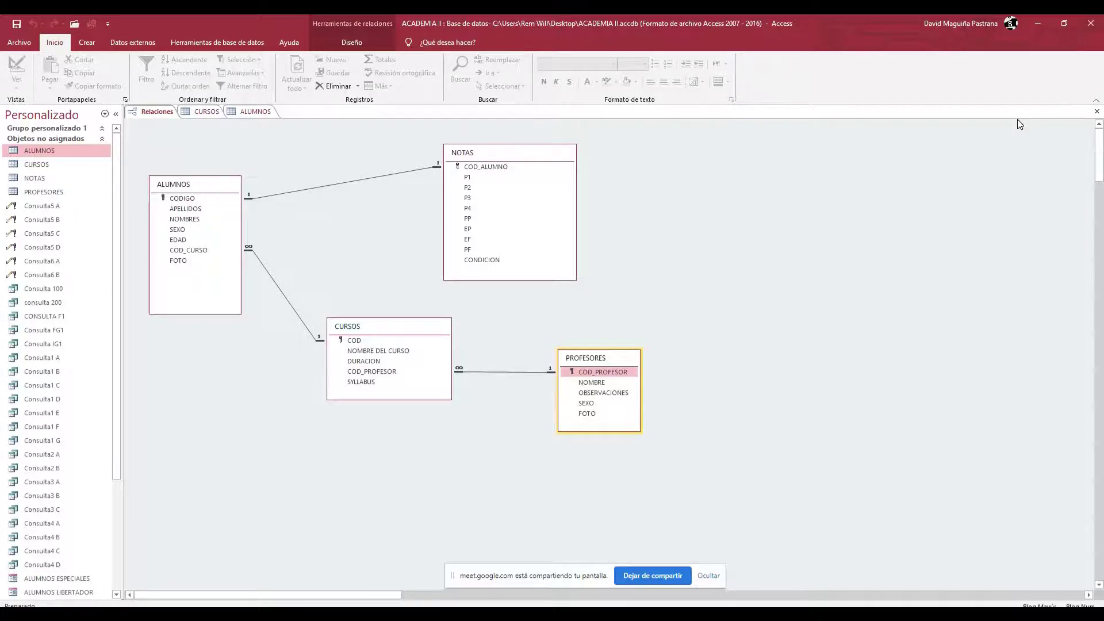
{"action": "left_click", "coordinate": [640, 259]}
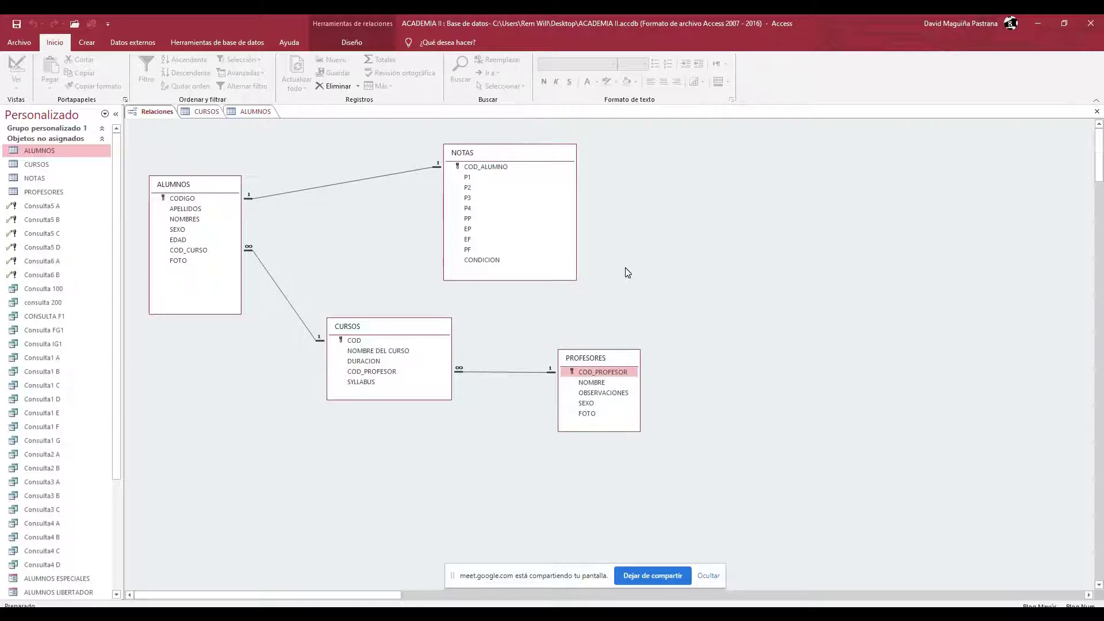
Step: Check the COD_CURSO values of the first and last ALUMNOS records and go to the blank new-record row
{"action": "left_click", "coordinate": [207, 111]}
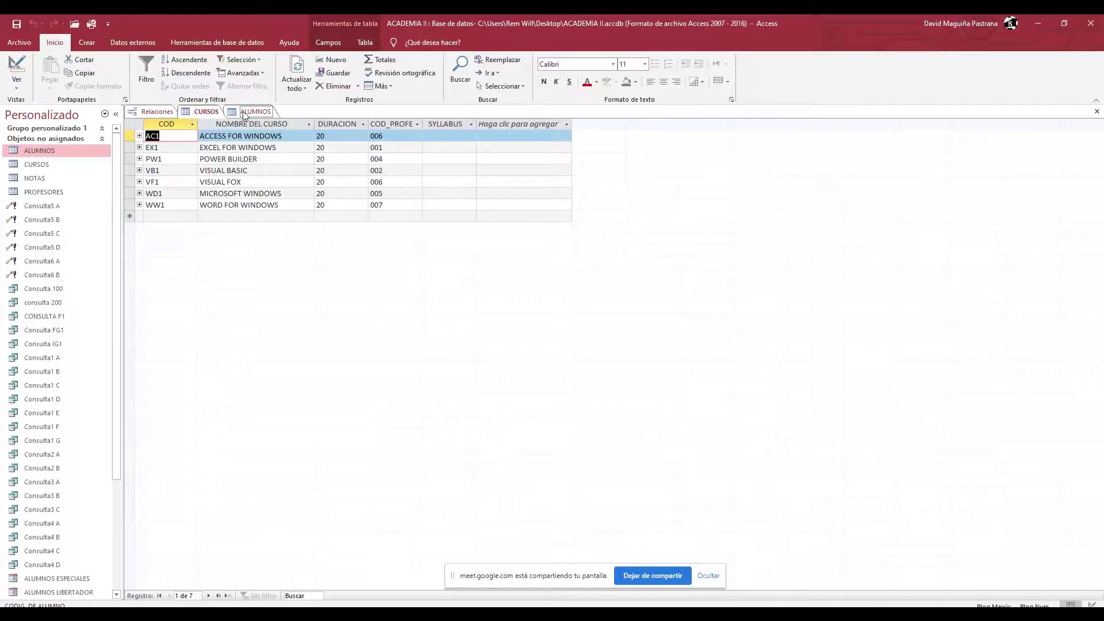
{"action": "left_click", "coordinate": [244, 113]}
{"action": "left_click", "coordinate": [450, 137]}
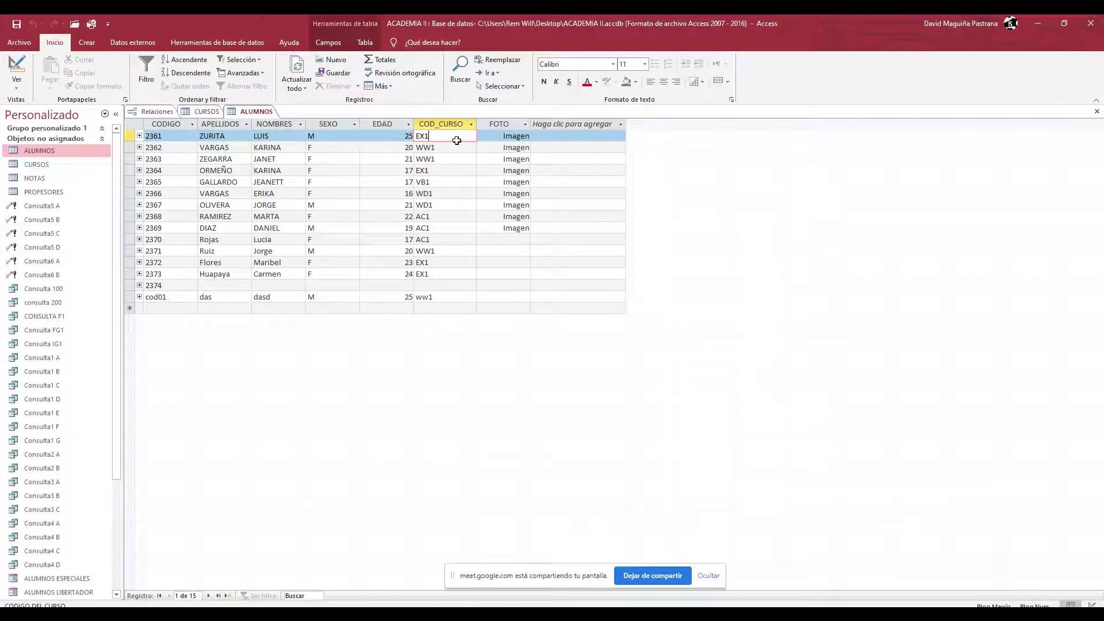
{"action": "left_click", "coordinate": [438, 297]}
{"action": "left_click_drag", "start_coordinate": [461, 295], "coordinate": [386, 293]}
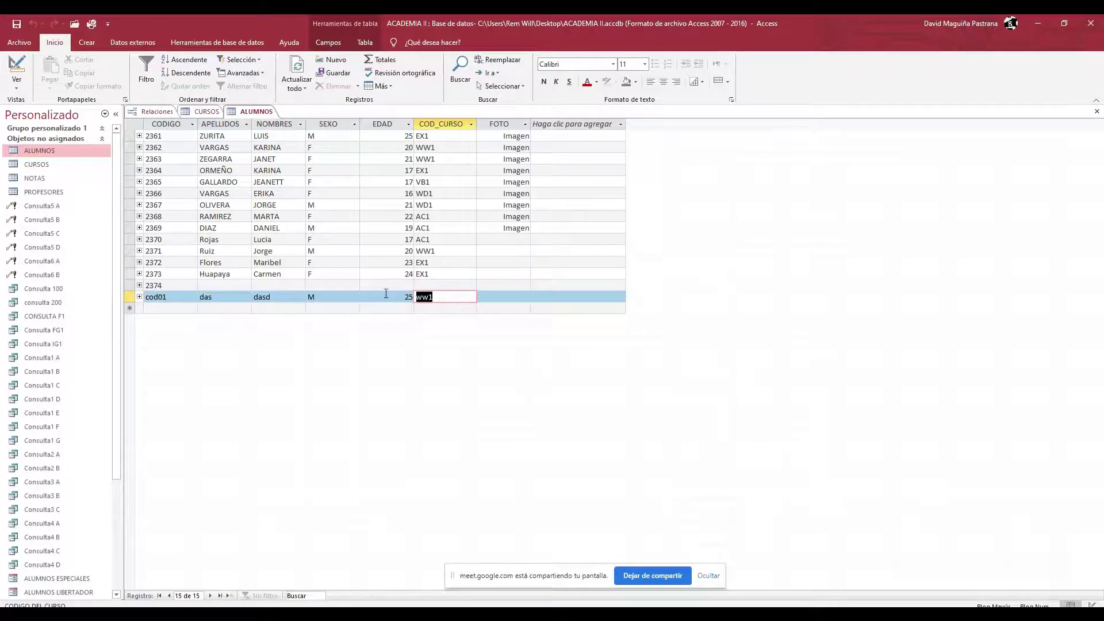
{"action": "left_click", "coordinate": [172, 310]}
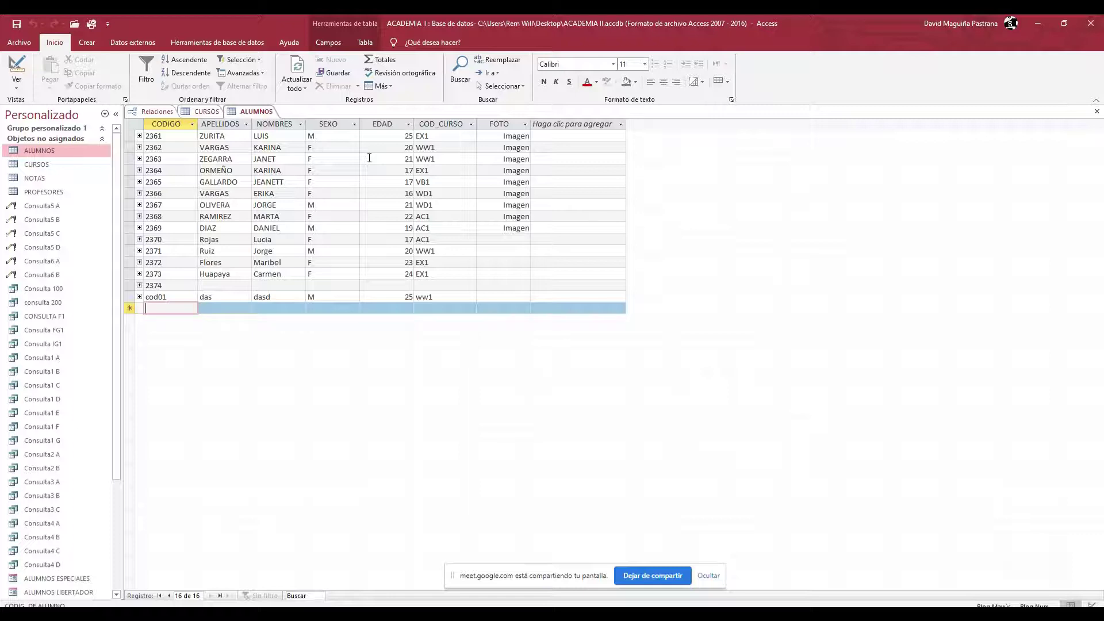
Step: Review the CURSOS table and the relationships diagram, and examine COD_CURSO, SEXO and EDAD in the first ALUMNOS record
{"action": "left_click", "coordinate": [205, 111]}
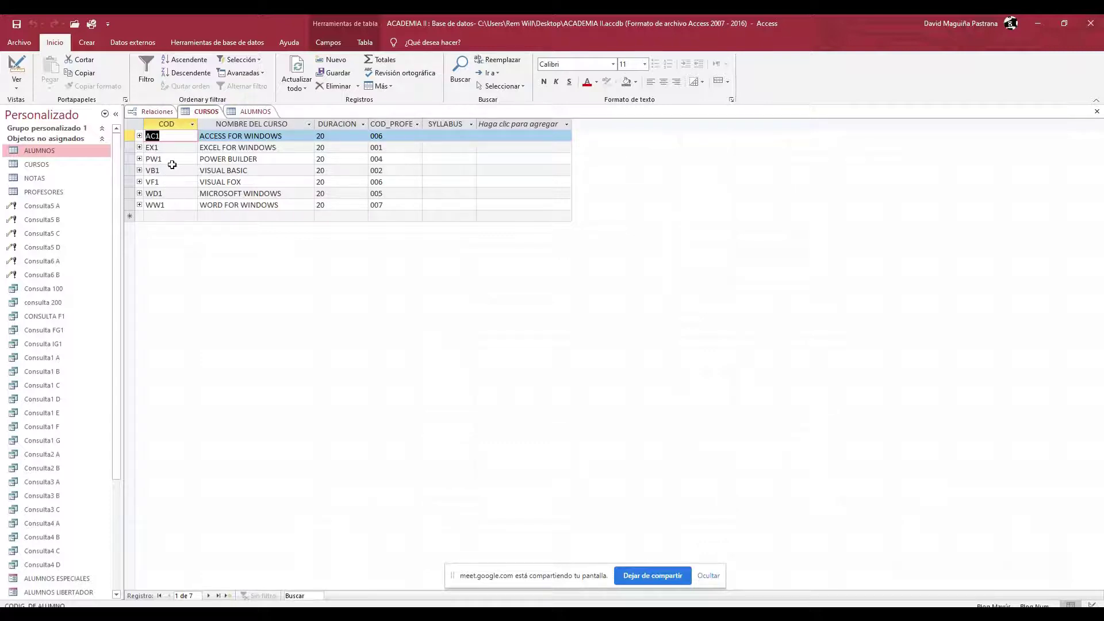
{"action": "left_click", "coordinate": [156, 111]}
{"action": "left_click", "coordinate": [205, 112]}
{"action": "left_click", "coordinate": [256, 112]}
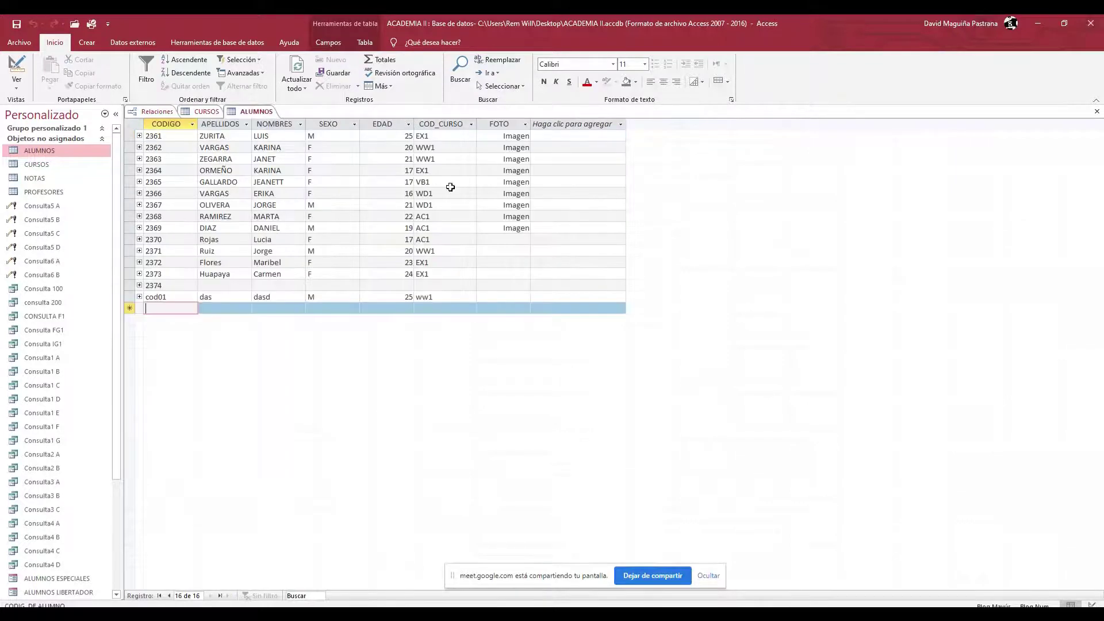
{"action": "left_click", "coordinate": [441, 138]}
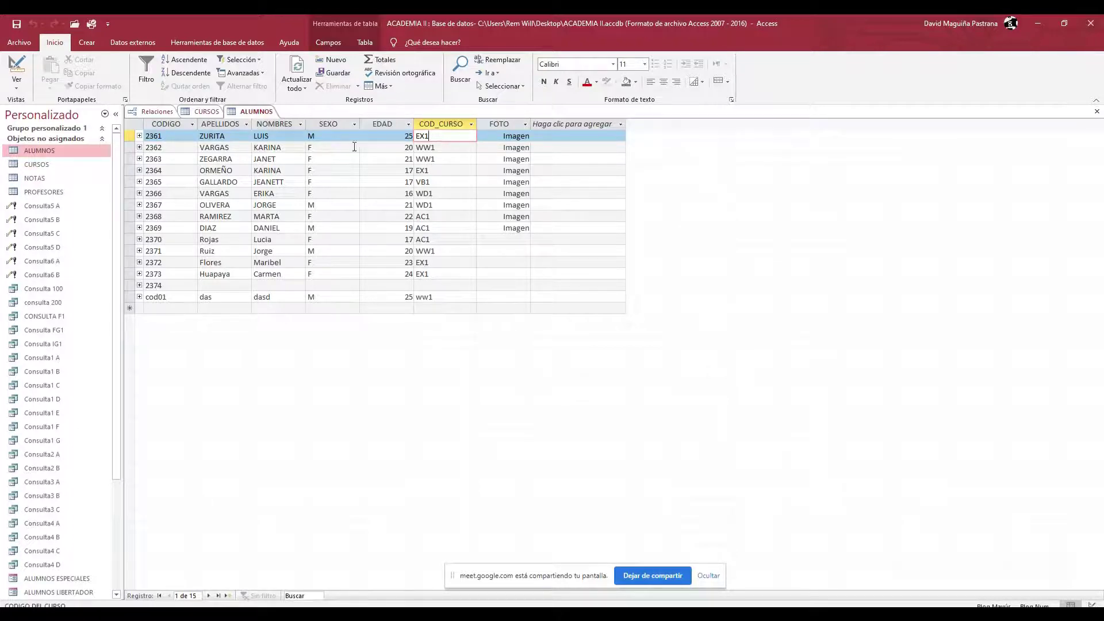
{"action": "left_click", "coordinate": [328, 139]}
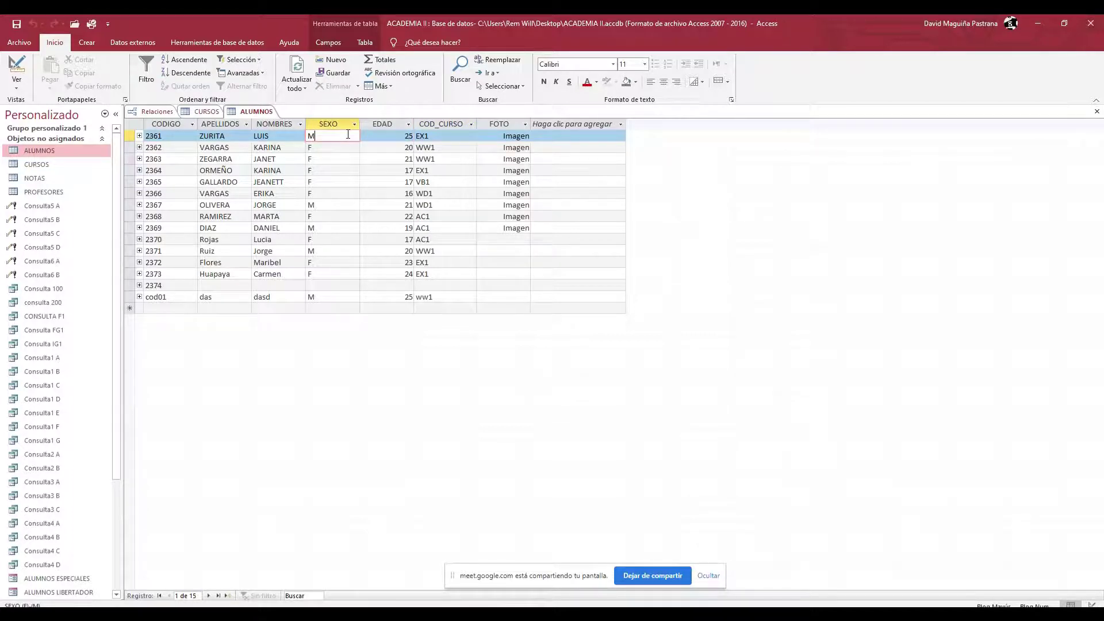
{"action": "left_click", "coordinate": [402, 138]}
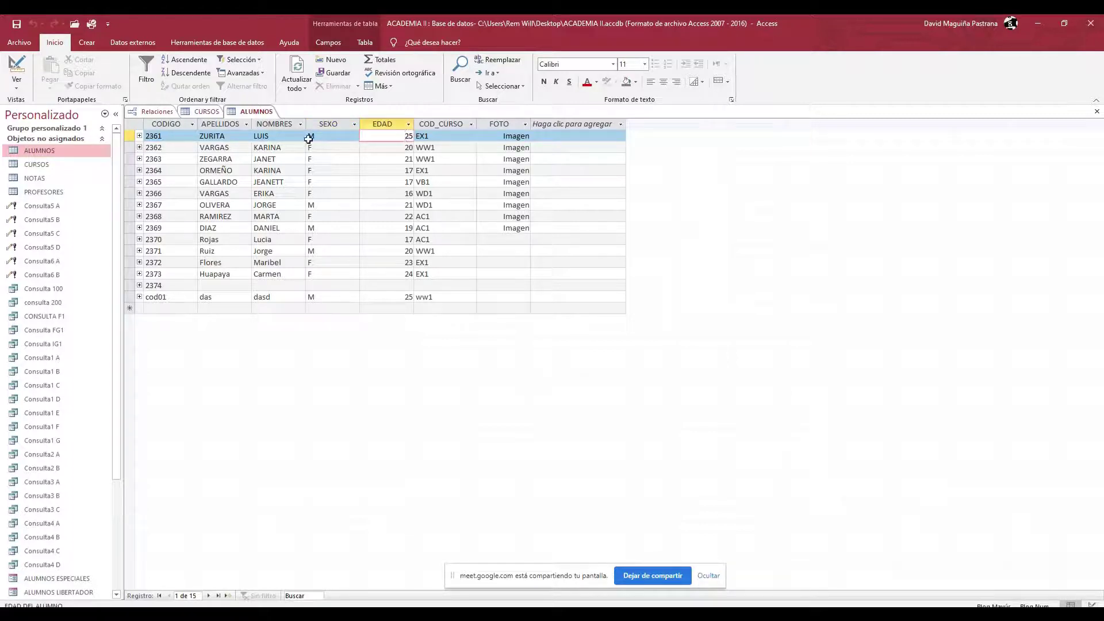
{"action": "left_click", "coordinate": [328, 137]}
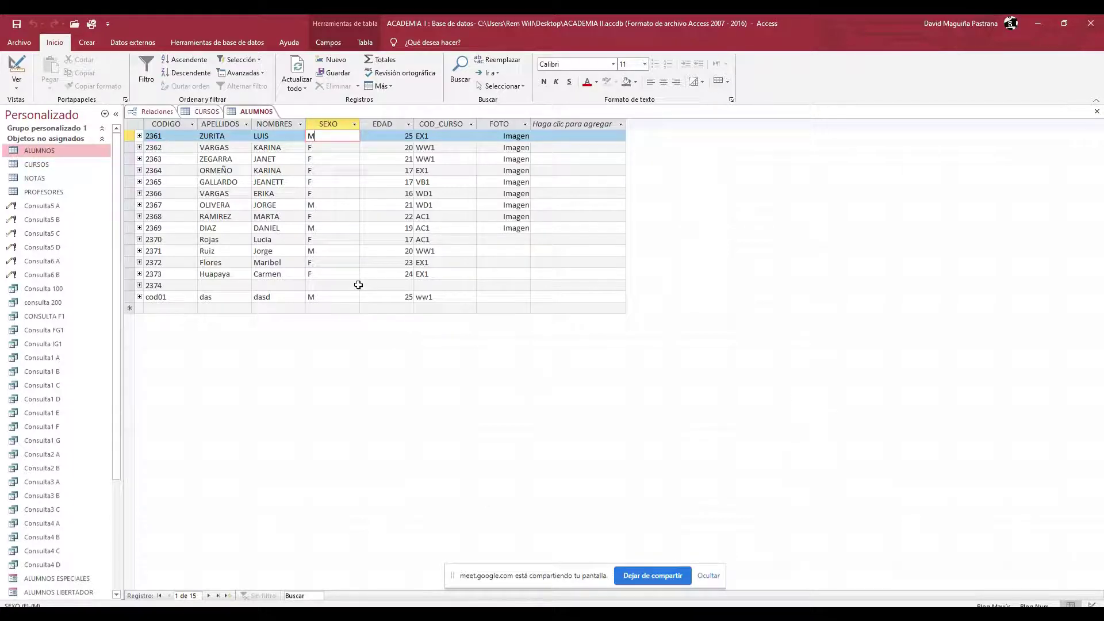
Step: Close the ALUMNOS and CURSOS tables and the relationships diagram, saving the diagram's layout changes
{"action": "left_click", "coordinate": [1097, 111]}
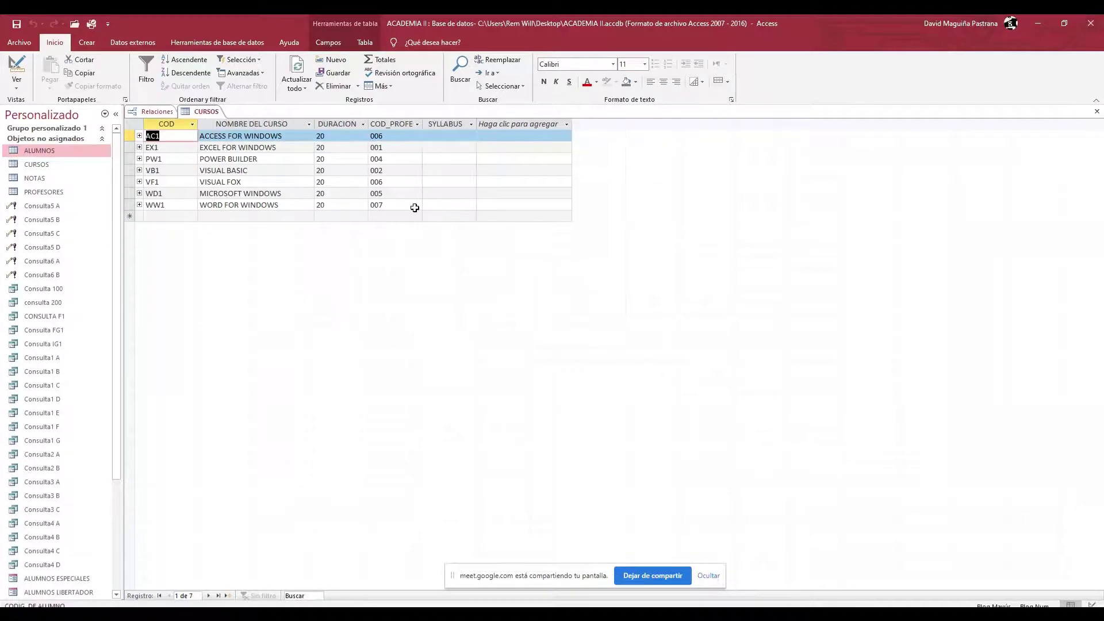
{"action": "left_click", "coordinate": [1096, 113]}
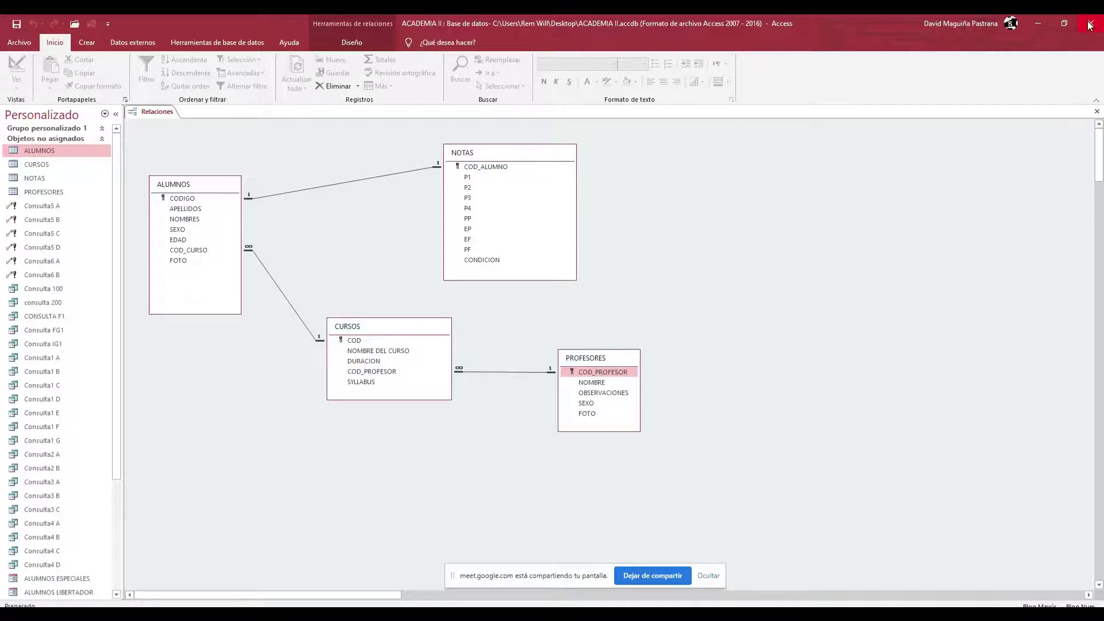
{"action": "left_click", "coordinate": [1097, 114]}
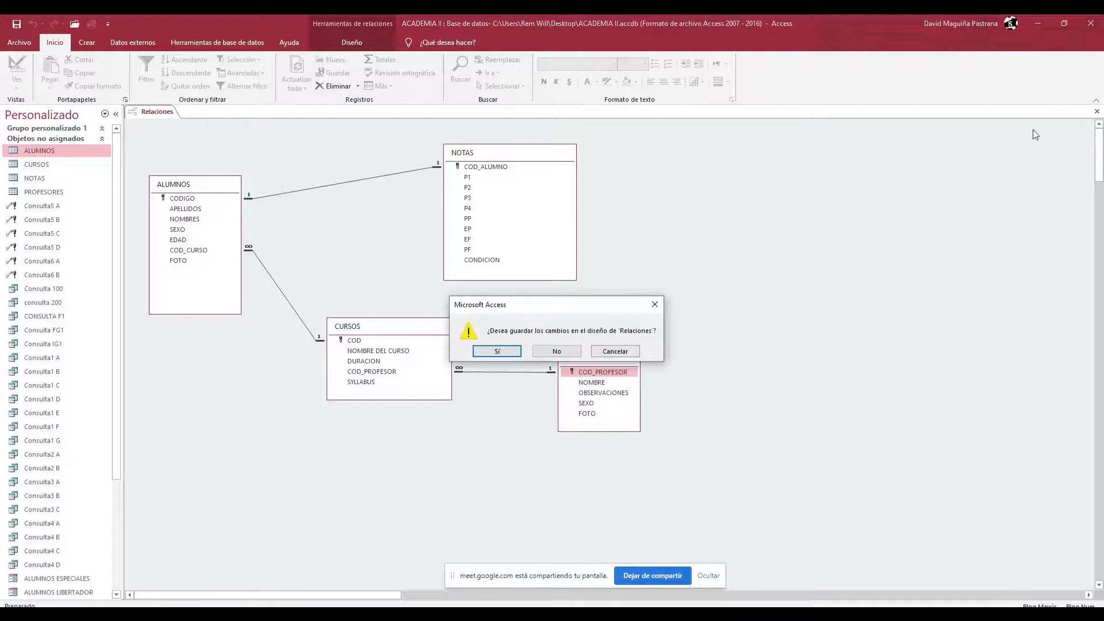
{"action": "left_click", "coordinate": [498, 352]}
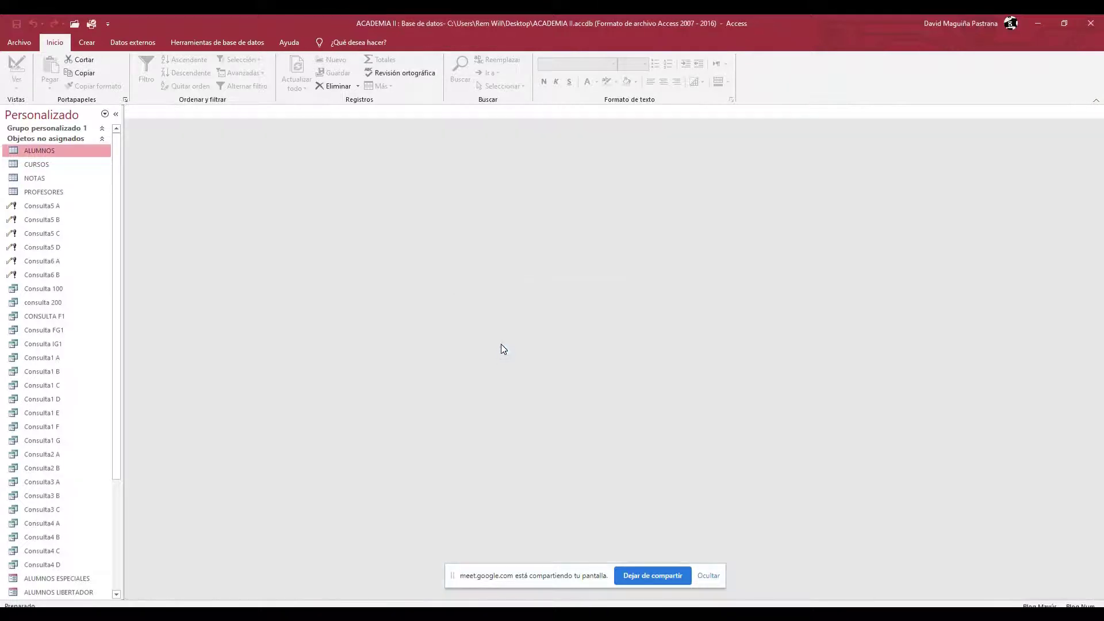
Step: Create a new query in design view and move the table selection dialog clear of the property sheet
{"action": "left_click", "coordinate": [87, 42]}
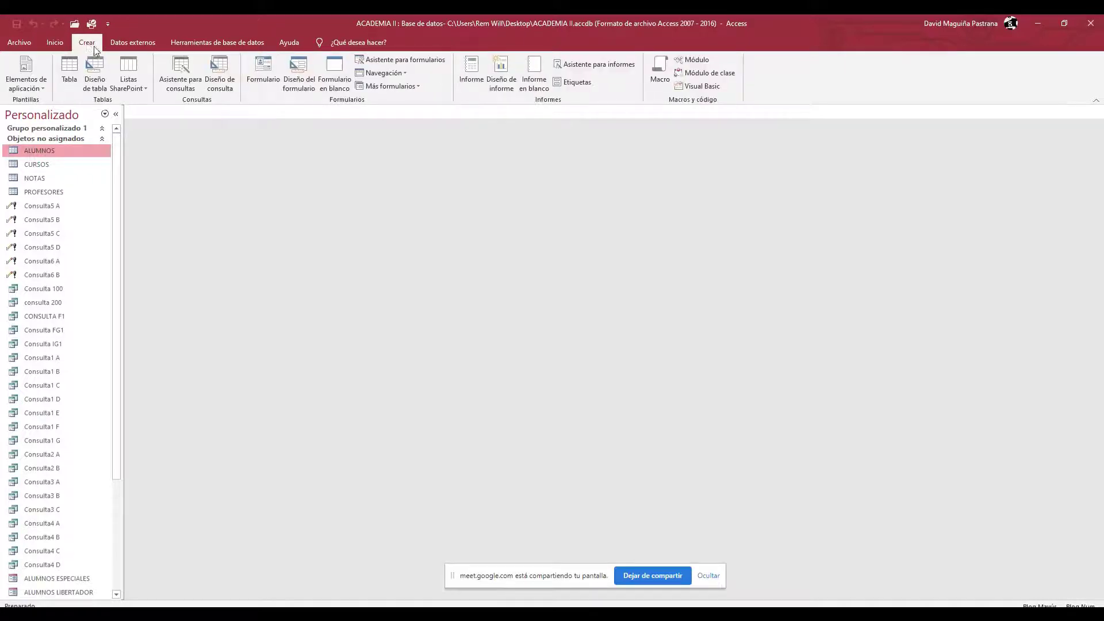
{"action": "left_click", "coordinate": [221, 85]}
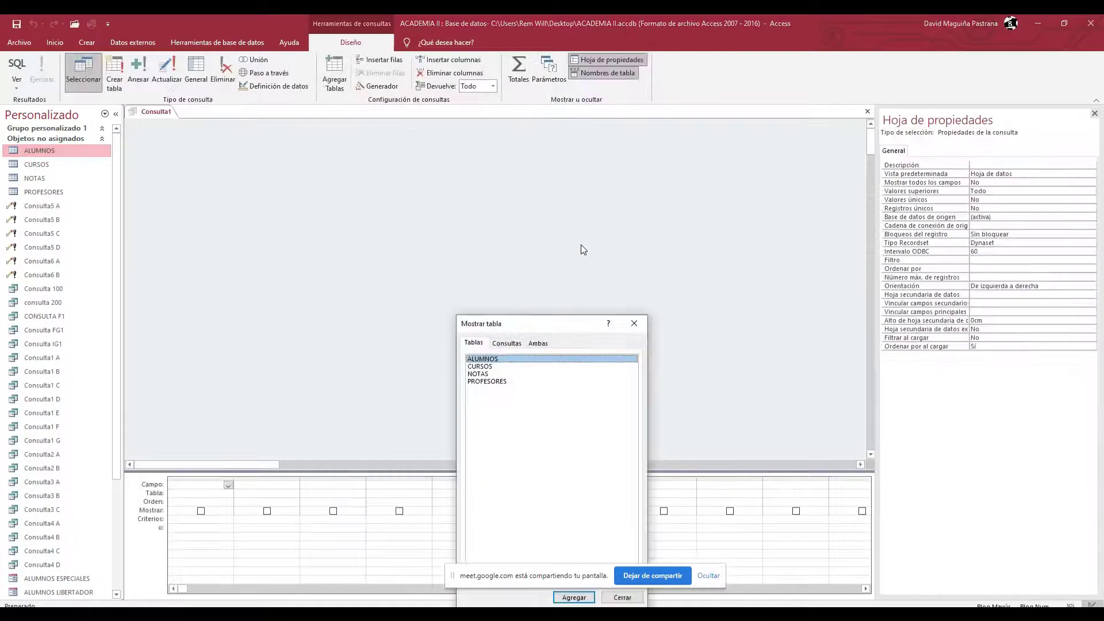
{"action": "left_click_drag", "start_coordinate": [578, 325], "coordinate": [783, 168]}
{"action": "left_click", "coordinate": [1096, 118]}
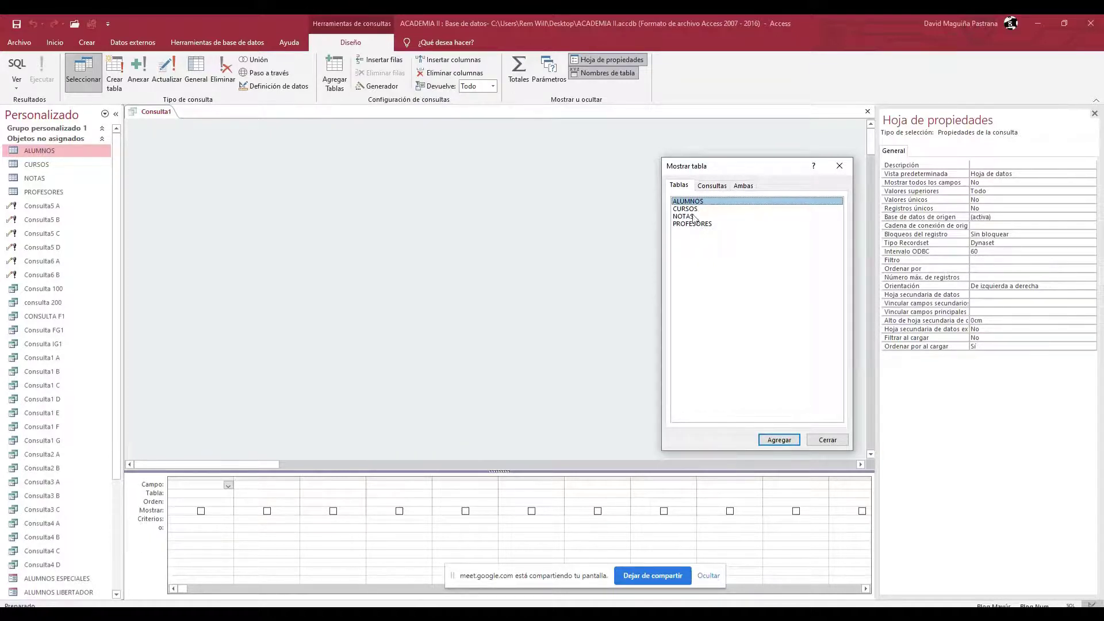
Step: Add the ALUMNOS, CURSOS, NOTAS and PROFESORES tables to the query one at a time
{"action": "left_click", "coordinate": [789, 440]}
{"action": "left_click", "coordinate": [685, 209]}
{"action": "left_click", "coordinate": [781, 440]}
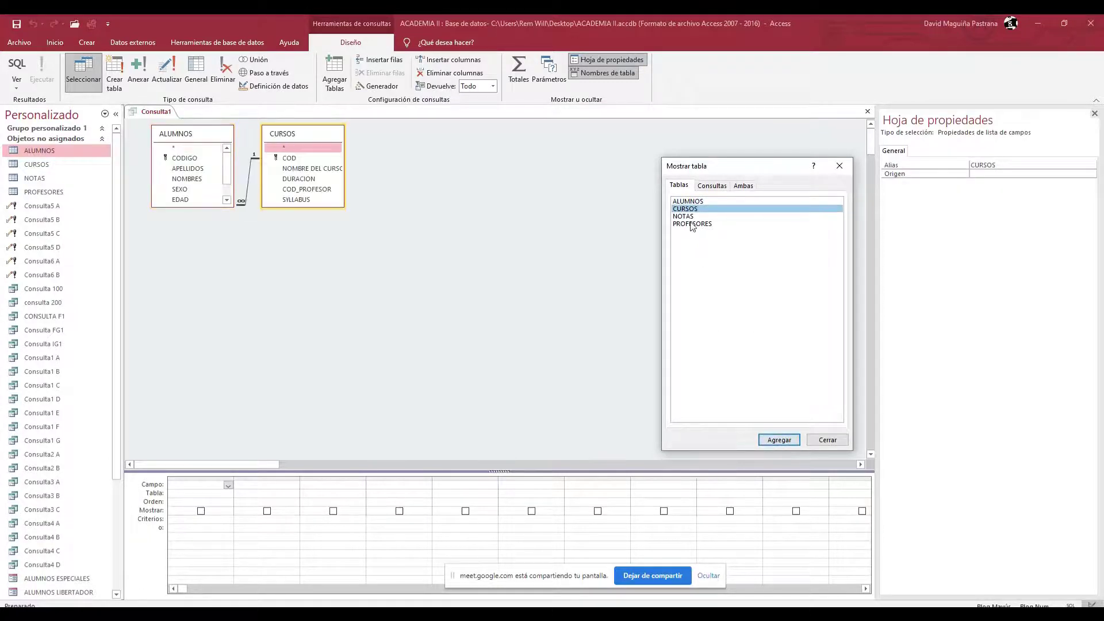
{"action": "left_click", "coordinate": [780, 442]}
{"action": "left_click", "coordinate": [693, 224]}
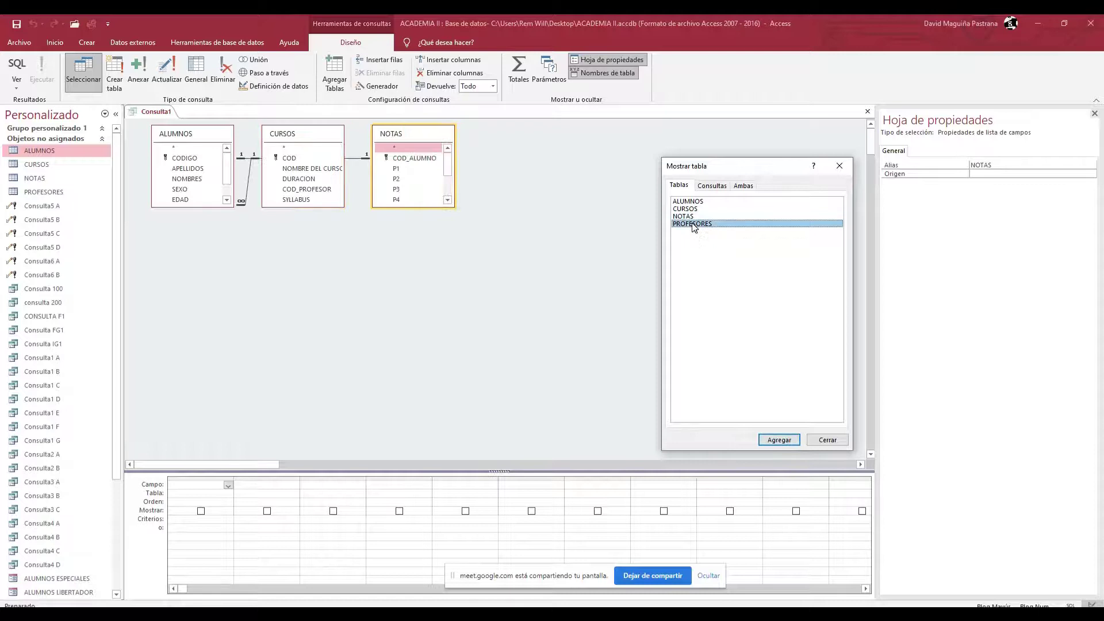
{"action": "left_click", "coordinate": [780, 442]}
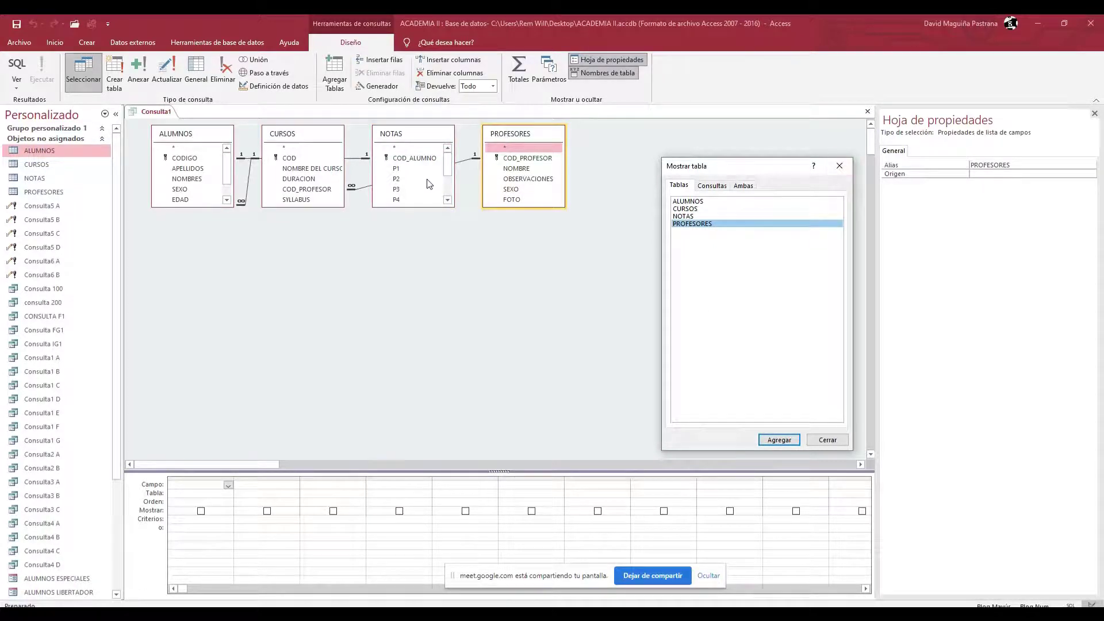
{"action": "left_click", "coordinate": [840, 165]}
Step: Remove the PROFESORES, NOTAS, CURSOS and ALUMNOS tables from the query
{"action": "left_click", "coordinate": [551, 141]}
{"action": "key", "text": "Delete"}
{"action": "left_click", "coordinate": [407, 138]}
{"action": "key", "text": "Delete"}
{"action": "left_click", "coordinate": [293, 134]}
{"action": "key", "text": "Delete"}
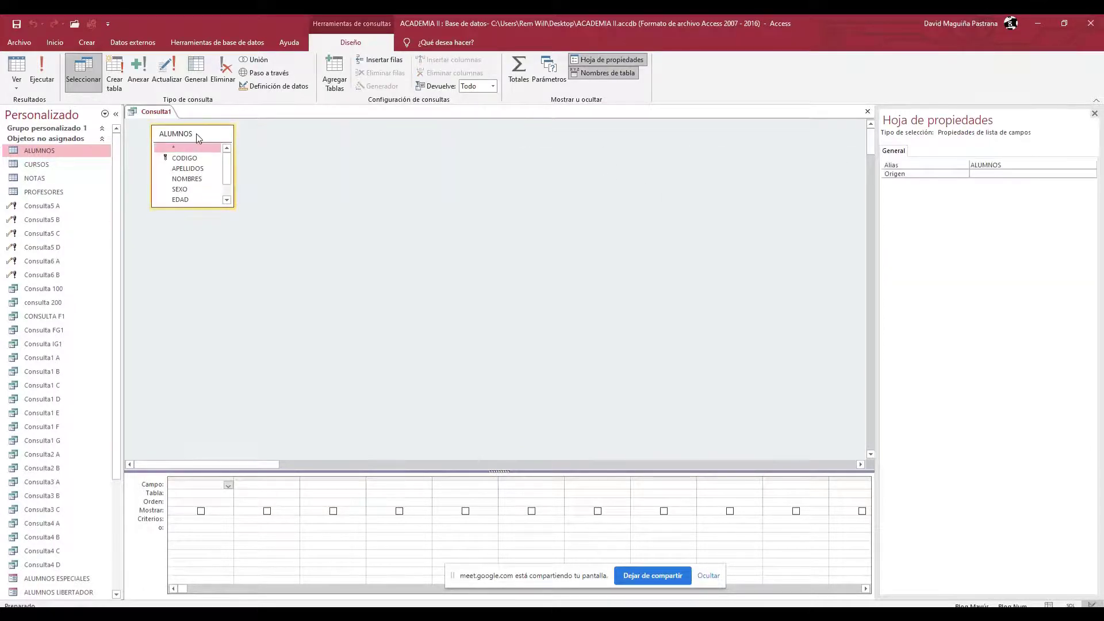
{"action": "left_click", "coordinate": [196, 133]}
{"action": "key", "text": "Delete"}
Step: Add the ALUMNOS, CURSOS, NOTAS and PROFESORES tables to the query all at once
{"action": "left_click", "coordinate": [333, 86]}
{"action": "left_click_drag", "start_coordinate": [547, 323], "coordinate": [736, 170]}
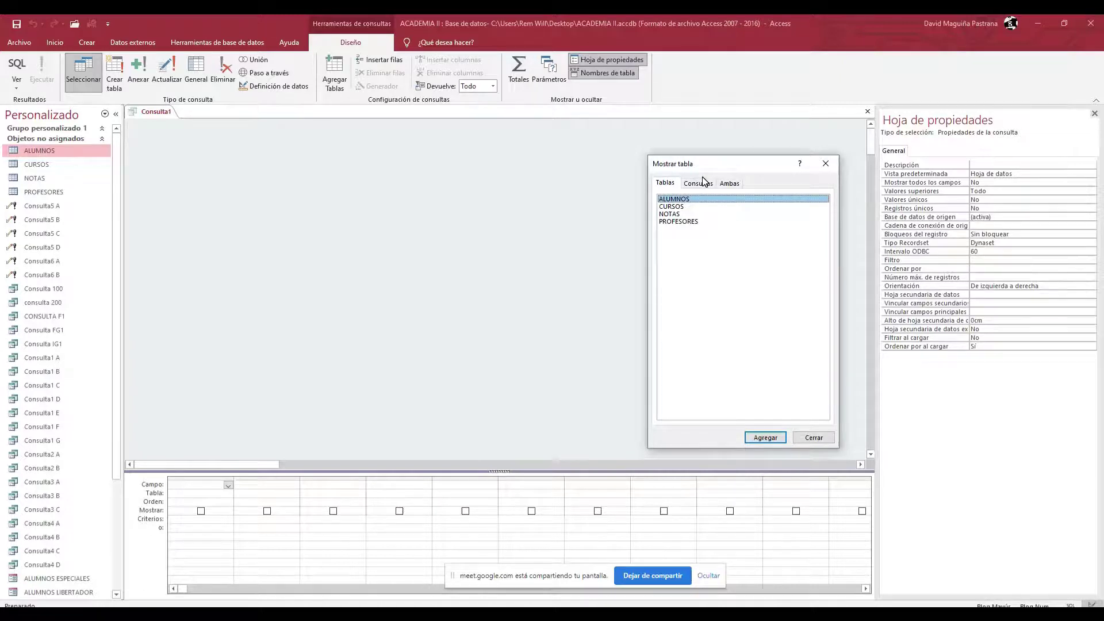
{"action": "key", "text": "shift+Down"}
{"action": "key", "text": "shift+Down"}
{"action": "key", "text": "shift+Down"}
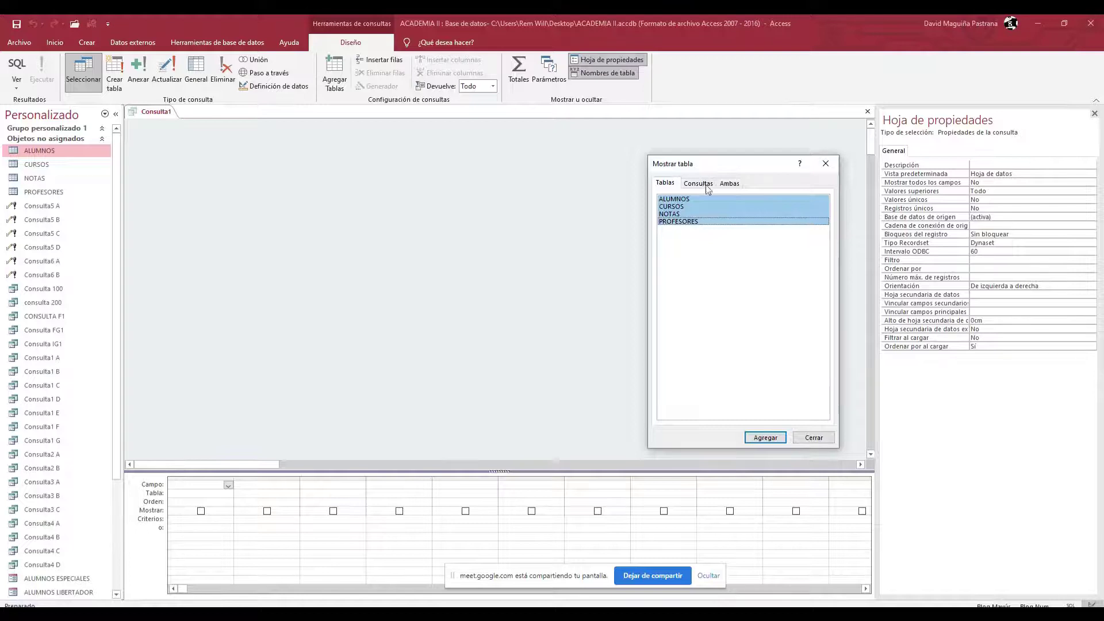
{"action": "left_click", "coordinate": [775, 439]}
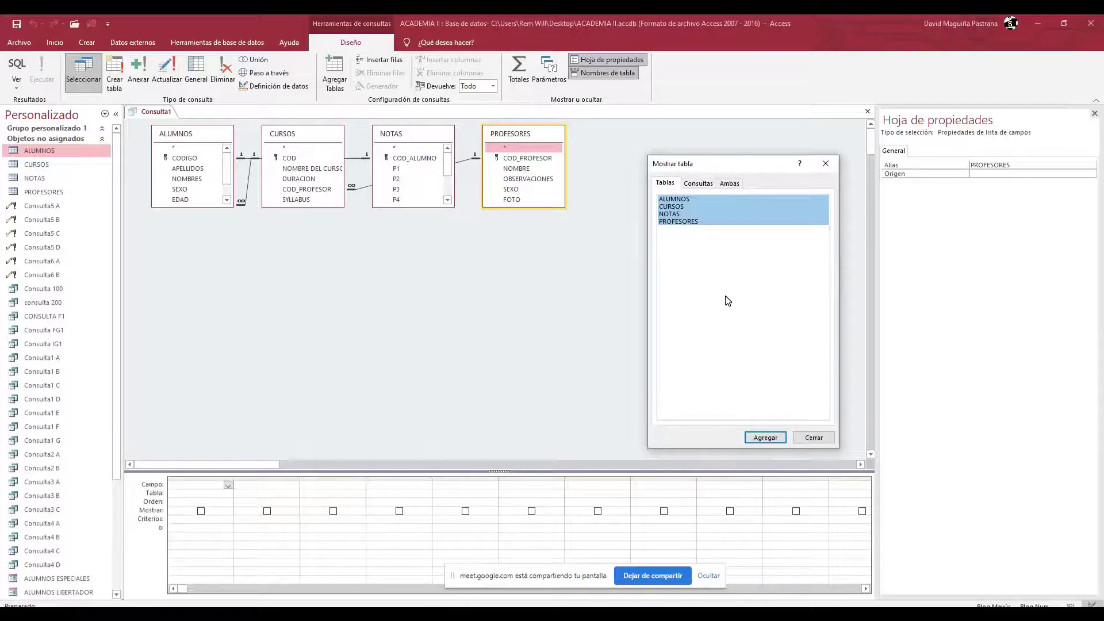
{"action": "left_click", "coordinate": [695, 200]}
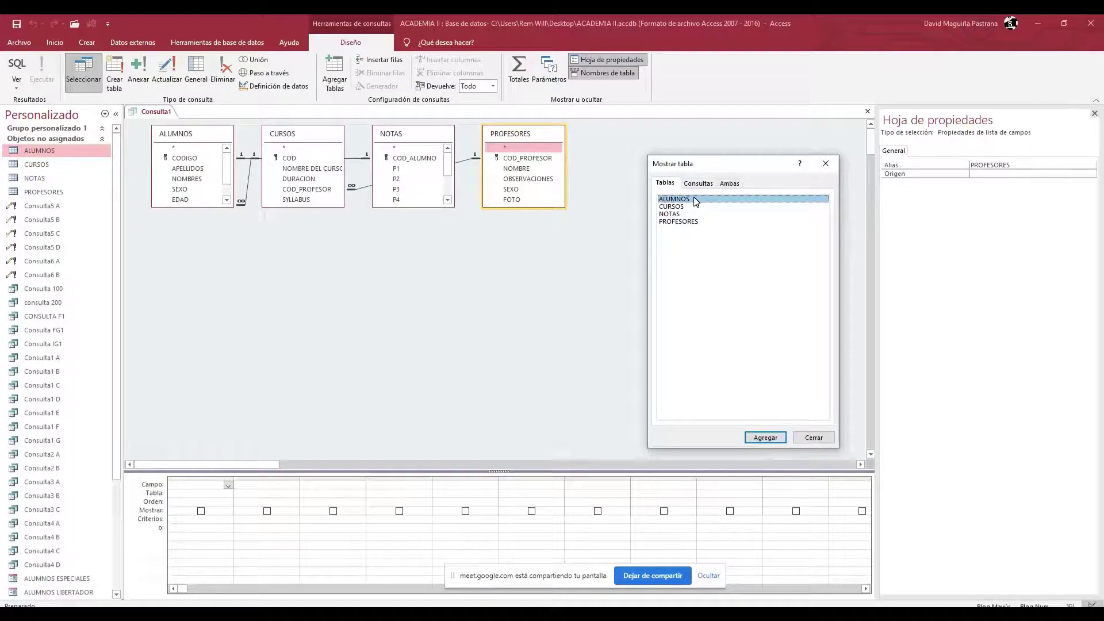
{"action": "left_click", "coordinate": [826, 163]}
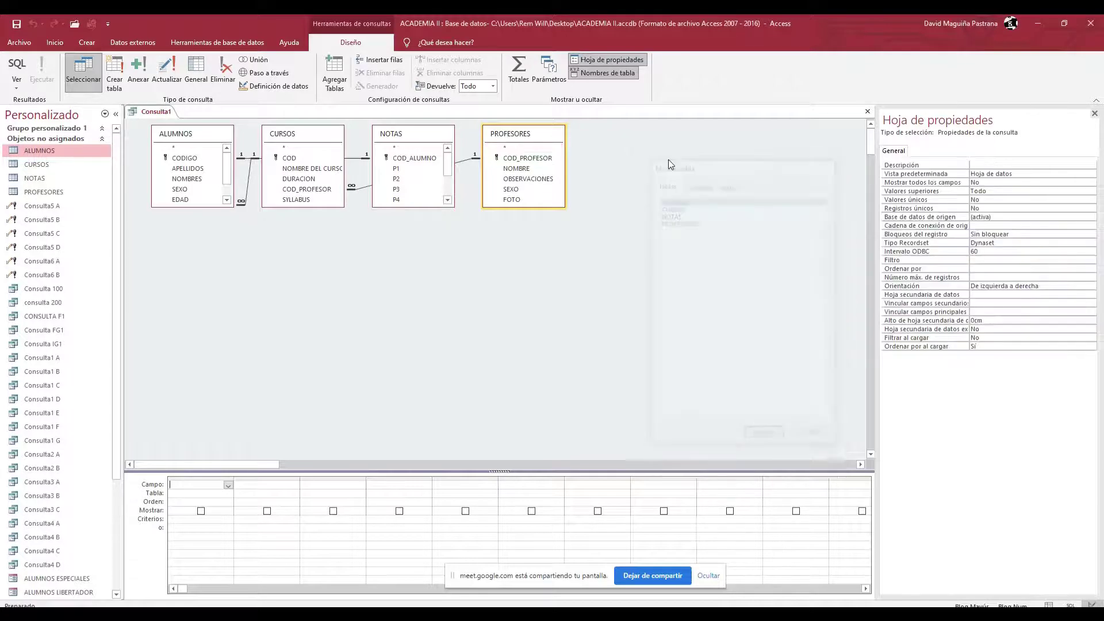
Step: Arrange NOTAS, CURSOS and PROFESORES in a row in the query diagram, with ALUMNOS below between NOTAS and CURSOS
{"action": "left_click_drag", "start_coordinate": [424, 140], "coordinate": [545, 284]}
{"action": "left_click_drag", "start_coordinate": [320, 138], "coordinate": [415, 150]}
{"action": "left_click_drag", "start_coordinate": [205, 136], "coordinate": [272, 227]}
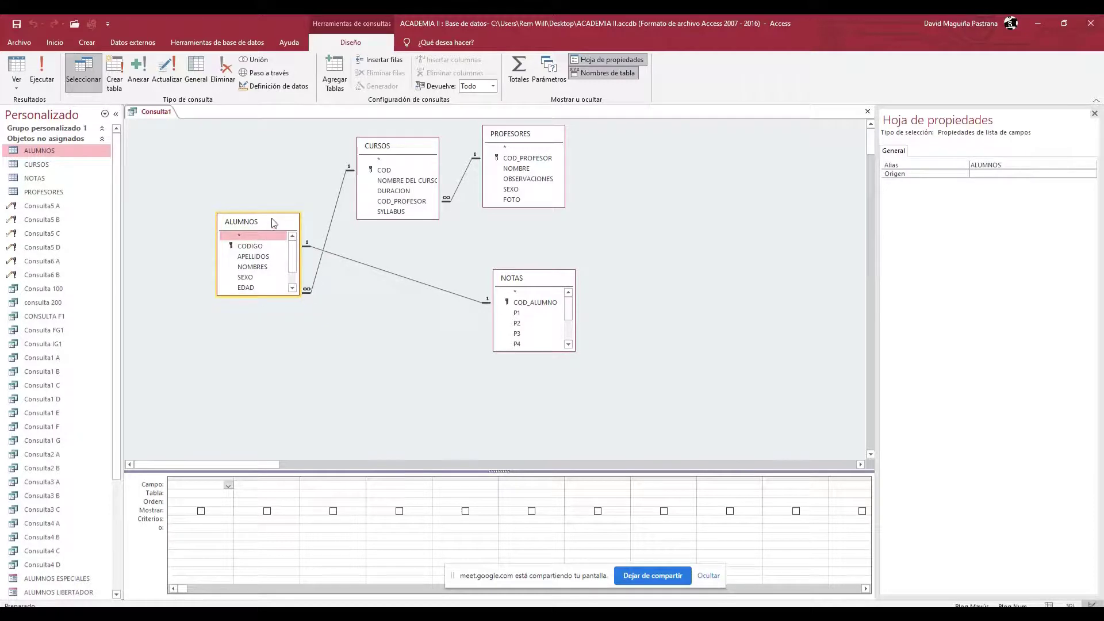
{"action": "left_click_drag", "start_coordinate": [523, 278], "coordinate": [148, 146]}
{"action": "left_click_drag", "start_coordinate": [501, 142], "coordinate": [650, 171]}
{"action": "left_click_drag", "start_coordinate": [393, 154], "coordinate": [470, 165]}
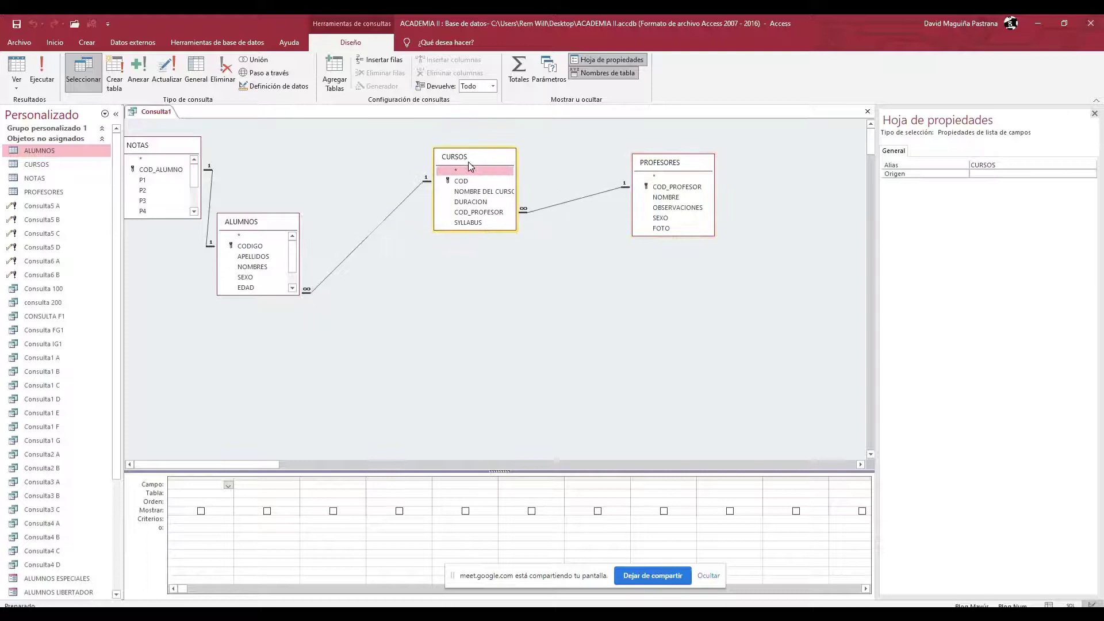
{"action": "left_click_drag", "start_coordinate": [261, 228], "coordinate": [373, 299]}
{"action": "left_click_drag", "start_coordinate": [187, 147], "coordinate": [287, 160]}
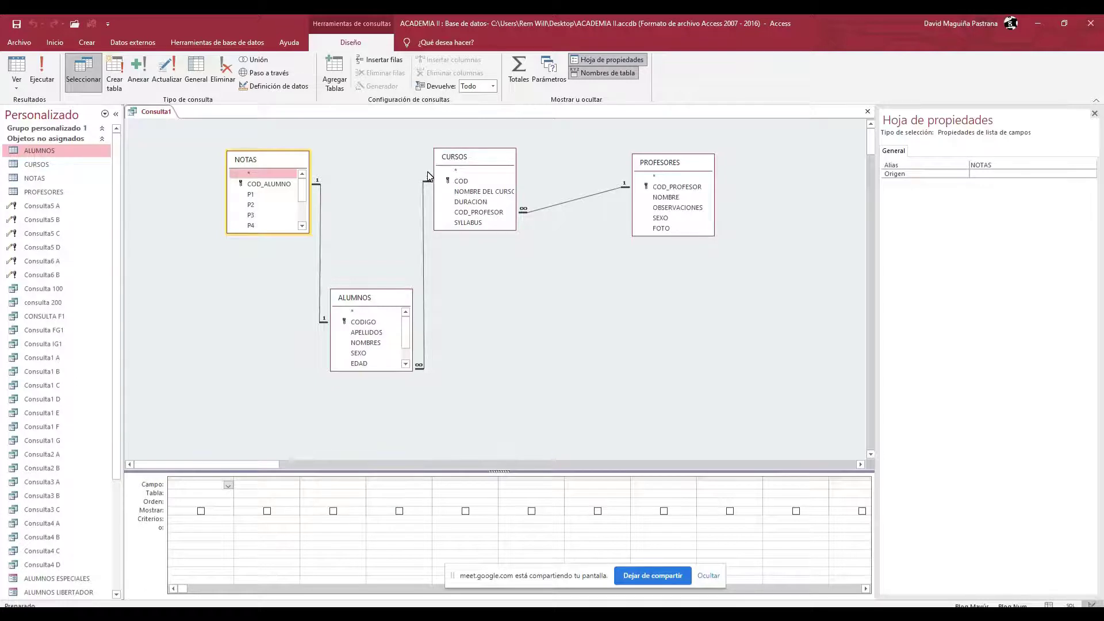
Step: Move CURSOS, NOTAS and PROFESORES close together around ALUMNOS so that the relationship lines cross
{"action": "left_click", "coordinate": [230, 44]}
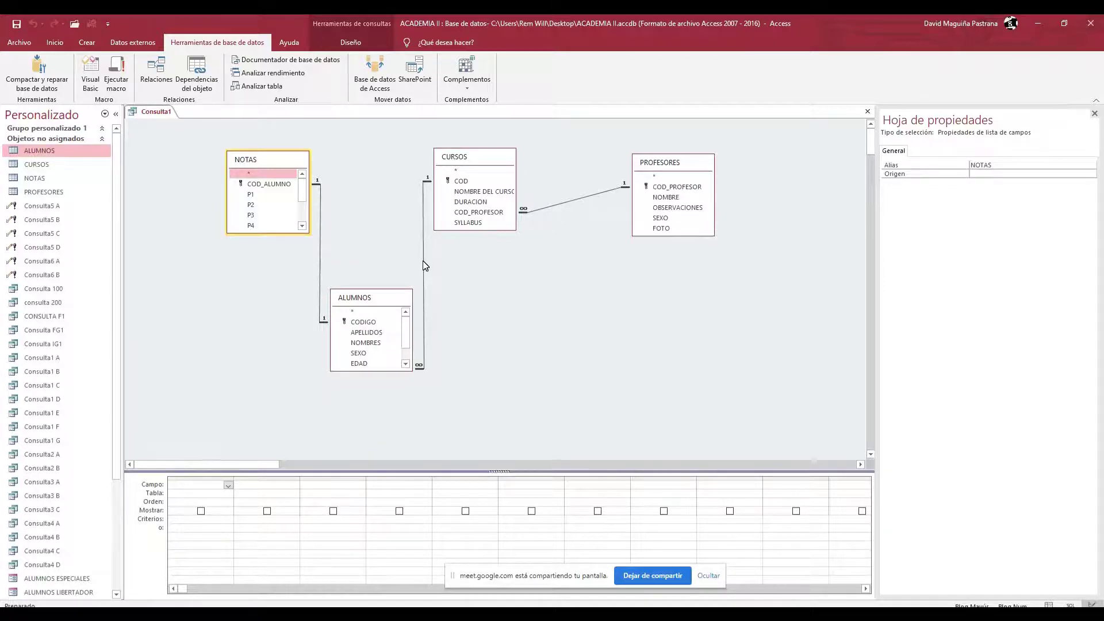
{"action": "left_click_drag", "start_coordinate": [481, 166], "coordinate": [511, 162]}
{"action": "left_click_drag", "start_coordinate": [272, 160], "coordinate": [227, 166]}
{"action": "left_click_drag", "start_coordinate": [499, 161], "coordinate": [288, 168]}
{"action": "left_click_drag", "start_coordinate": [201, 162], "coordinate": [405, 207]}
{"action": "left_click_drag", "start_coordinate": [666, 156], "coordinate": [281, 226]}
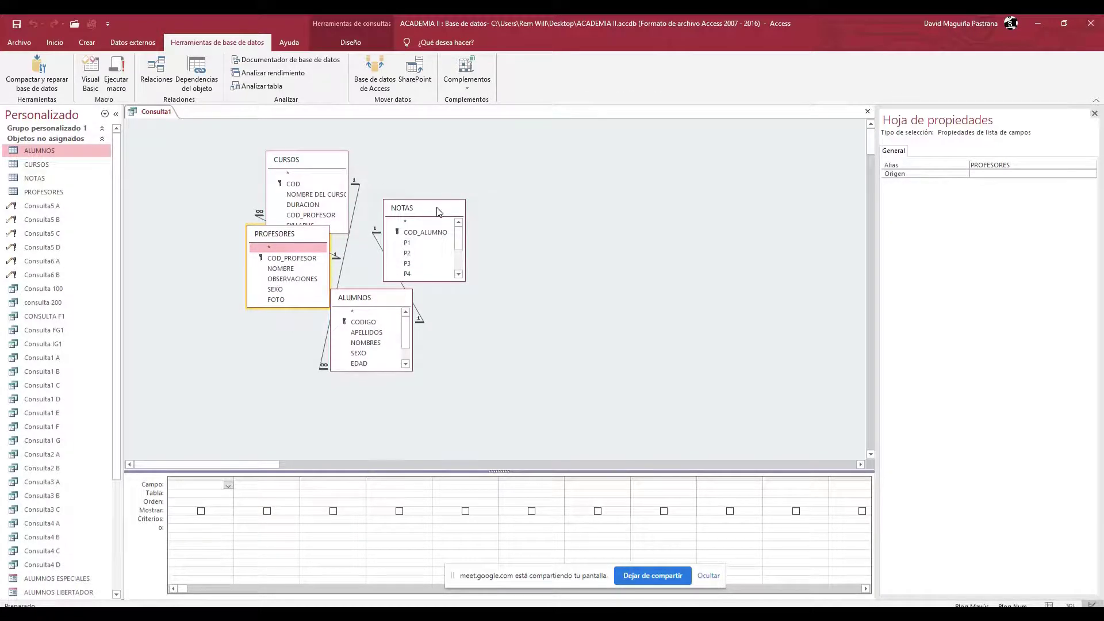
Step: Spread the tables apart again, with PROFESORES and CURSOS on one side and ALUMNOS and NOTAS on the other
{"action": "left_click_drag", "start_coordinate": [444, 211], "coordinate": [680, 162]}
{"action": "left_click_drag", "start_coordinate": [385, 298], "coordinate": [548, 306]}
{"action": "left_click_drag", "start_coordinate": [315, 160], "coordinate": [426, 154]}
{"action": "left_click_drag", "start_coordinate": [301, 234], "coordinate": [233, 244]}
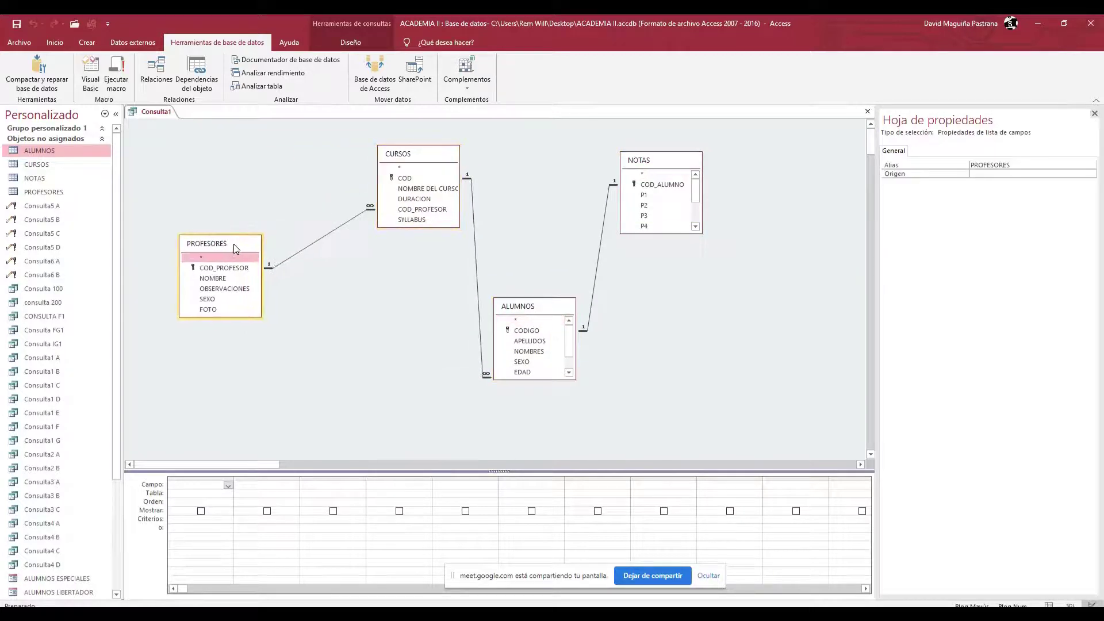
{"action": "left_click_drag", "start_coordinate": [412, 156], "coordinate": [377, 175]}
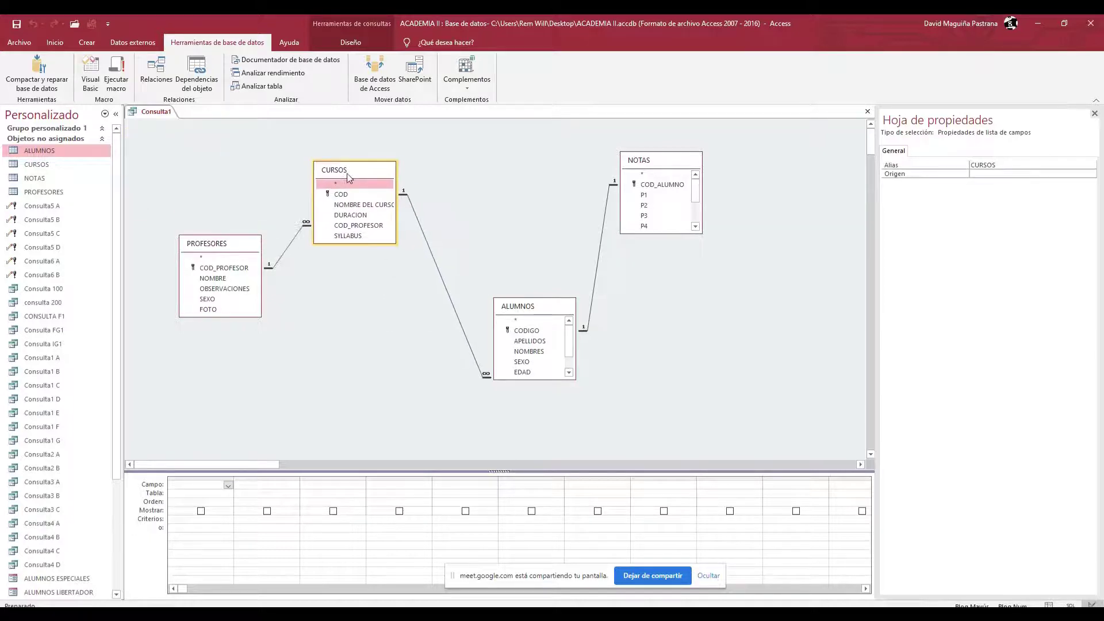
Step: Pile PROFESORES, NOTAS and ALUMNOS up next to CURSOS to show a cluttered diagram
{"action": "left_click_drag", "start_coordinate": [237, 244], "coordinate": [387, 245]}
{"action": "left_click_drag", "start_coordinate": [663, 165], "coordinate": [437, 207]}
{"action": "left_click_drag", "start_coordinate": [542, 306], "coordinate": [435, 266]}
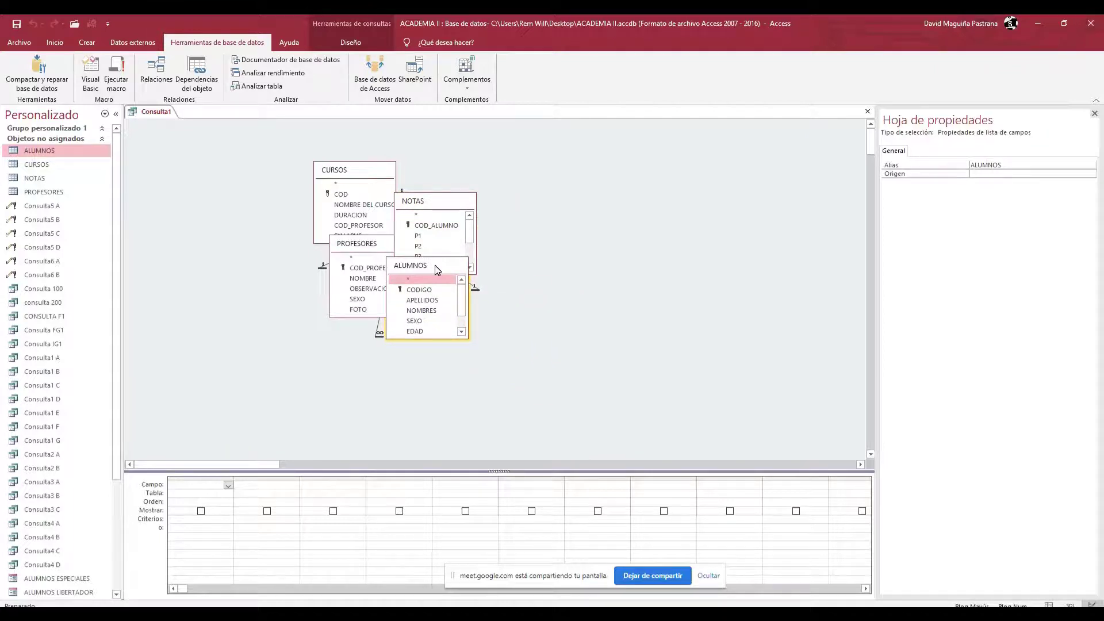
Step: Lay the query's tables out in a zigzag: PROFESORES low, CURSOS high, ALUMNOS low and NOTAS high, with uncrossed relationship lines
{"action": "left_click_drag", "start_coordinate": [445, 207], "coordinate": [597, 178]}
{"action": "left_click_drag", "start_coordinate": [449, 273], "coordinate": [519, 327]}
{"action": "left_click_drag", "start_coordinate": [352, 173], "coordinate": [276, 157]}
{"action": "left_click_drag", "start_coordinate": [377, 245], "coordinate": [195, 306]}
{"action": "left_click_drag", "start_coordinate": [600, 177], "coordinate": [705, 179]}
{"action": "left_click_drag", "start_coordinate": [547, 323], "coordinate": [564, 324]}
{"action": "left_click_drag", "start_coordinate": [289, 160], "coordinate": [365, 165]}
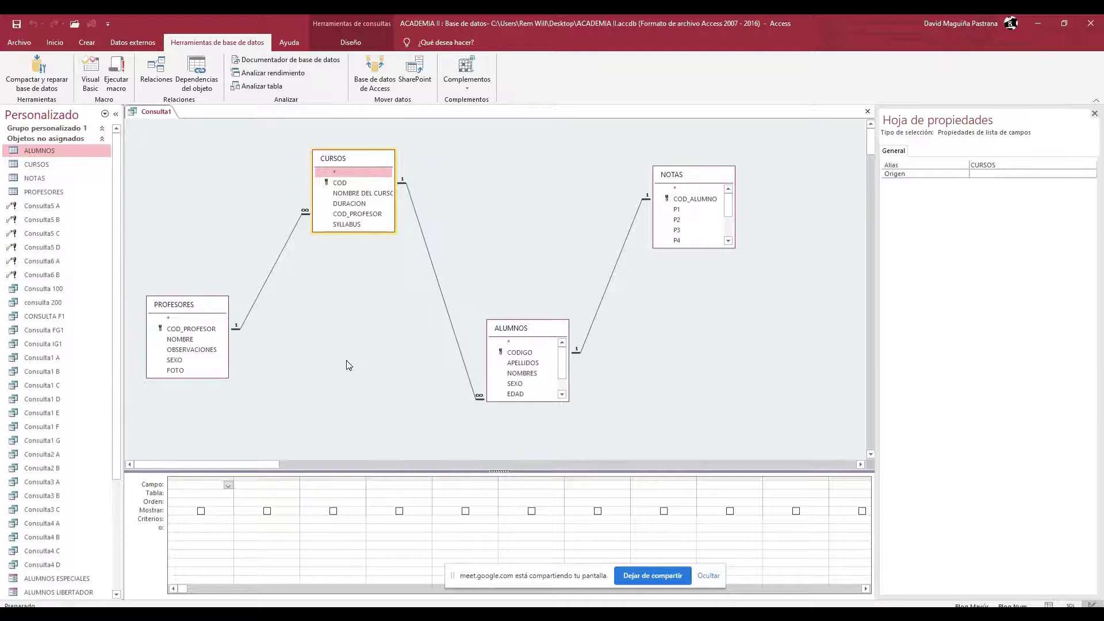
{"action": "left_click", "coordinate": [379, 311]}
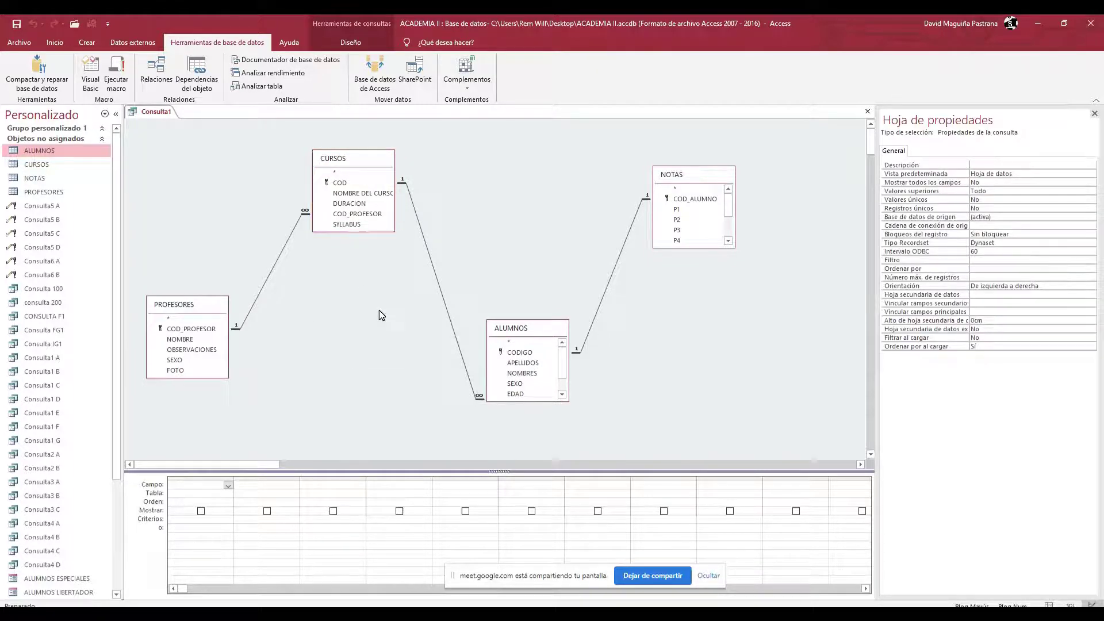
Step: Add all PROFESORES fields to the first column of the query grid as PROFESORES.*
{"action": "left_click", "coordinate": [176, 321]}
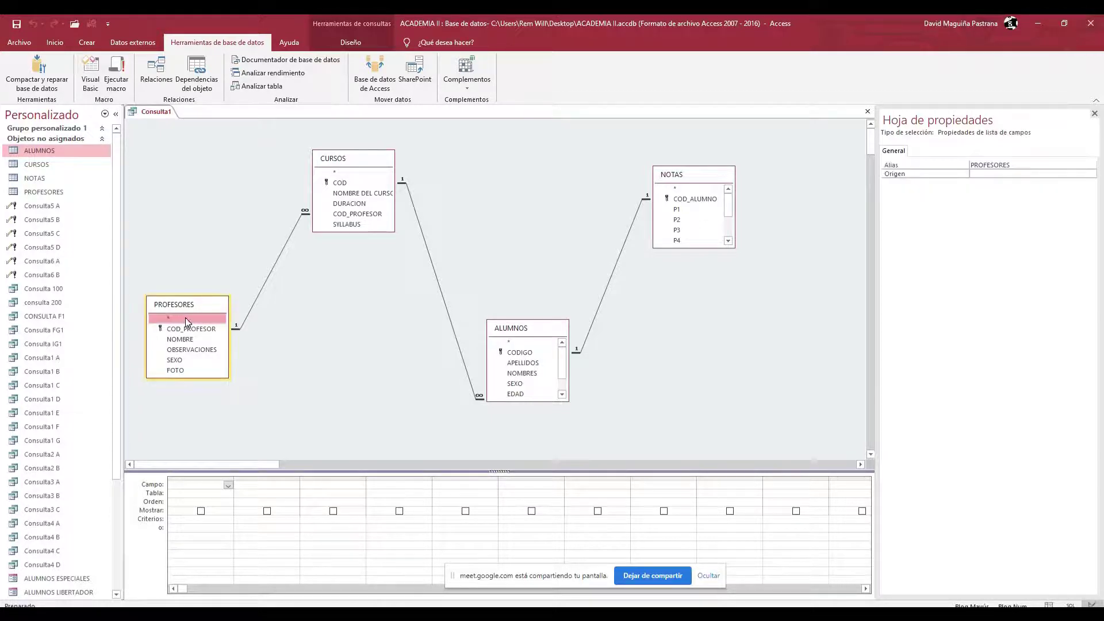
{"action": "double_click", "coordinate": [185, 317]}
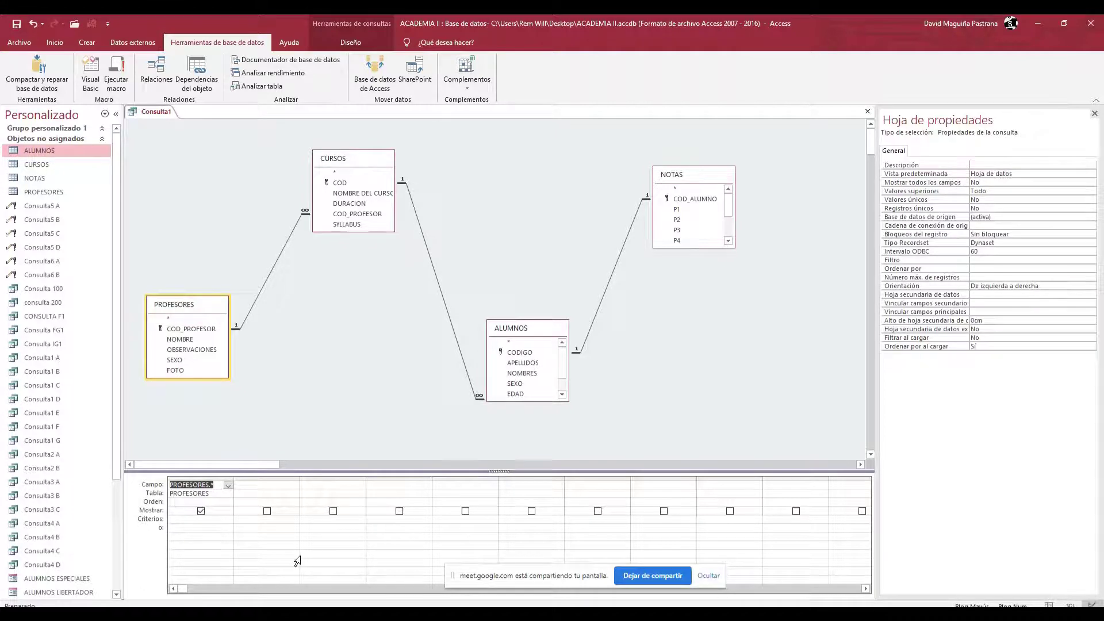
{"action": "left_click", "coordinate": [222, 485]}
{"action": "left_click", "coordinate": [215, 493]}
{"action": "left_click", "coordinate": [218, 484]}
Step: Lengthen the PROFESORES field list and set the first column's field to COD_PROFESOR
{"action": "left_click_drag", "start_coordinate": [194, 378], "coordinate": [194, 408]}
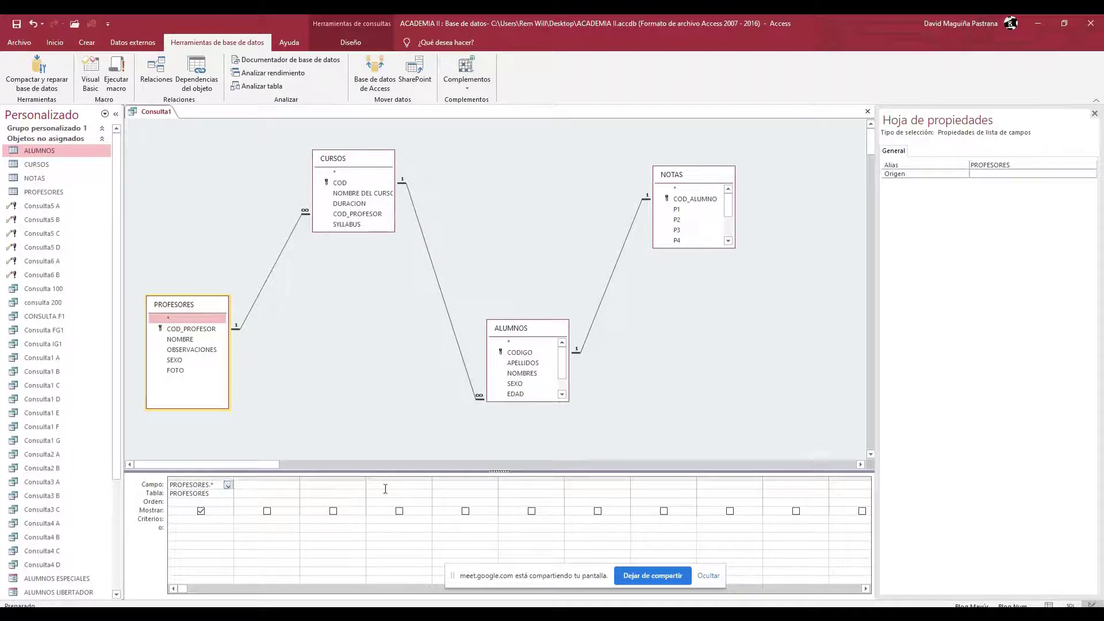
{"action": "left_click", "coordinate": [229, 488]}
{"action": "left_click", "coordinate": [207, 501]}
Step: Add the NOMBRE, SEXO and FOTO fields from PROFESORES to the next columns of the query grid
{"action": "left_click", "coordinate": [256, 485]}
{"action": "left_click", "coordinate": [294, 485]}
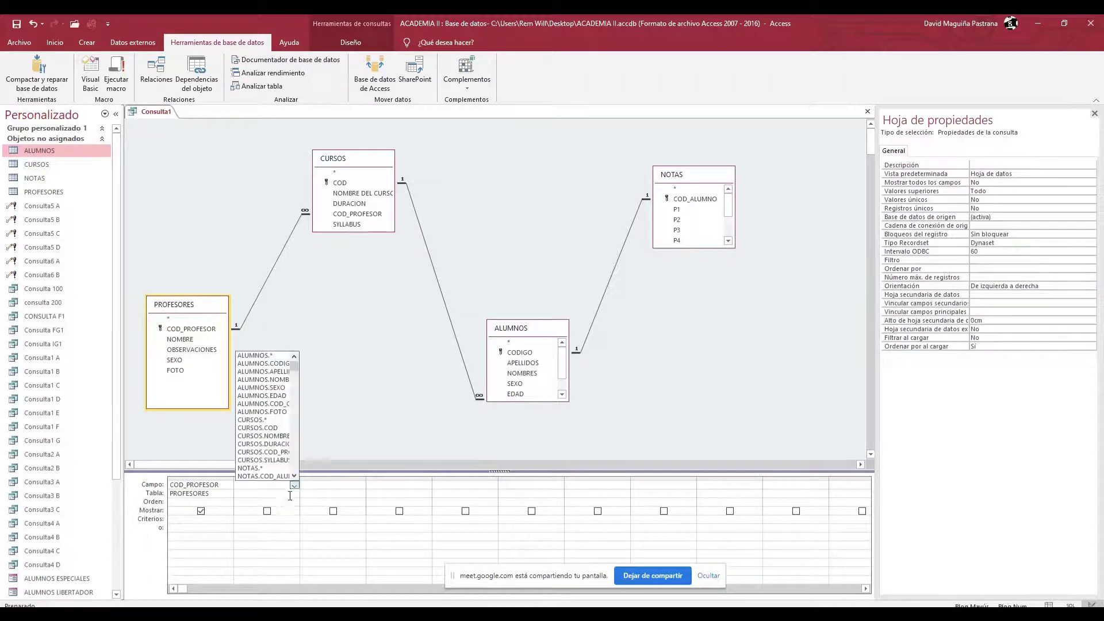
{"action": "left_click", "coordinate": [180, 339]}
{"action": "double_click", "coordinate": [180, 340]}
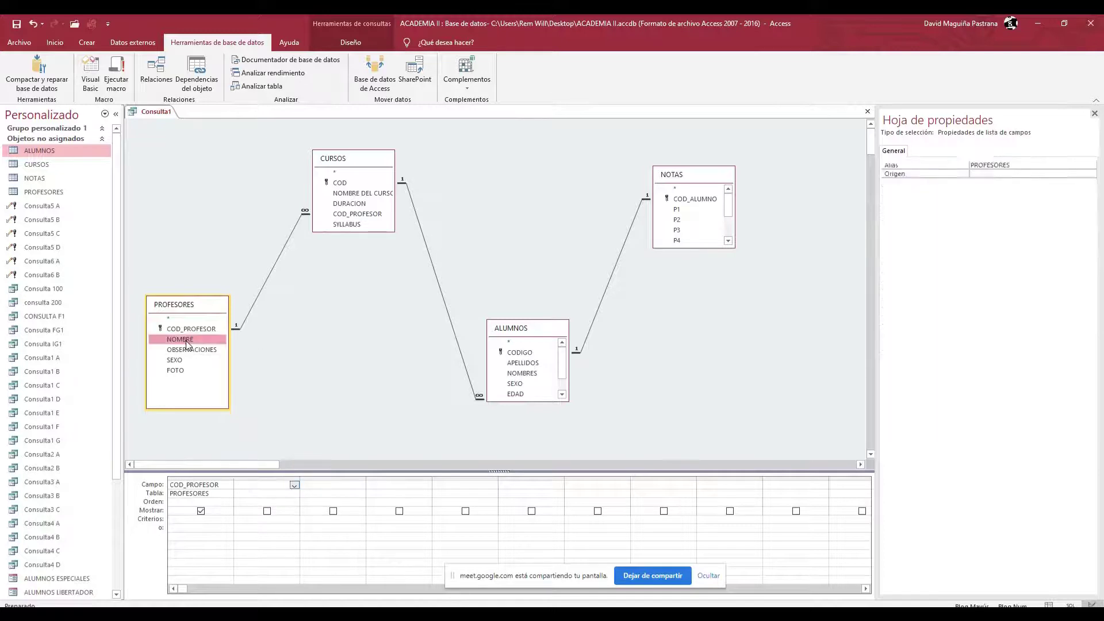
{"action": "left_click", "coordinate": [174, 360]}
{"action": "double_click", "coordinate": [174, 360]}
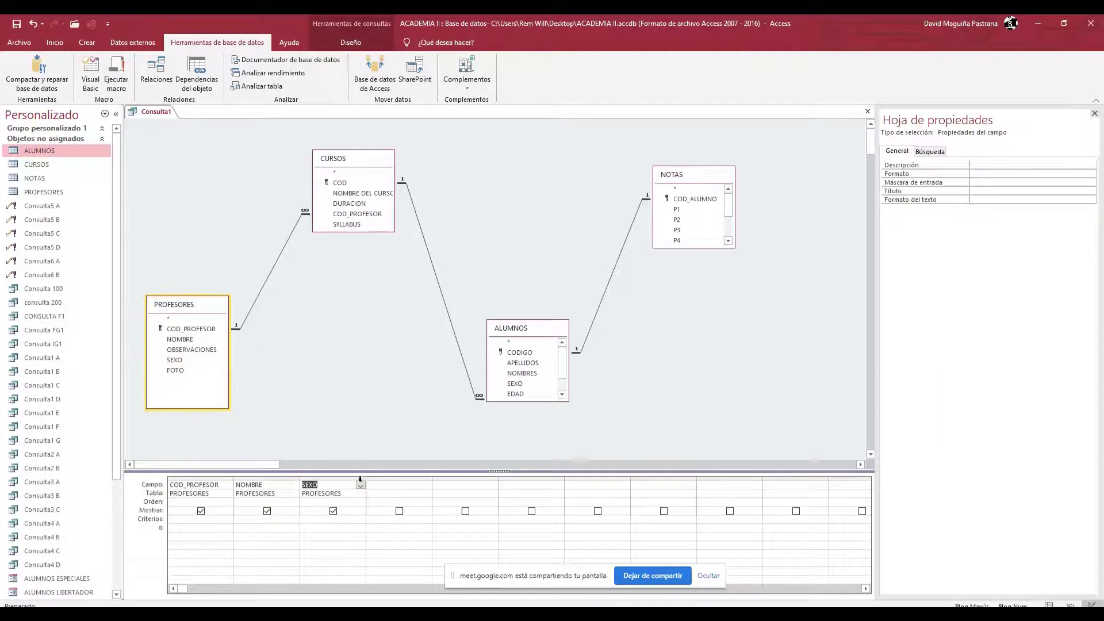
{"action": "left_click", "coordinate": [177, 369]}
{"action": "double_click", "coordinate": [177, 370]}
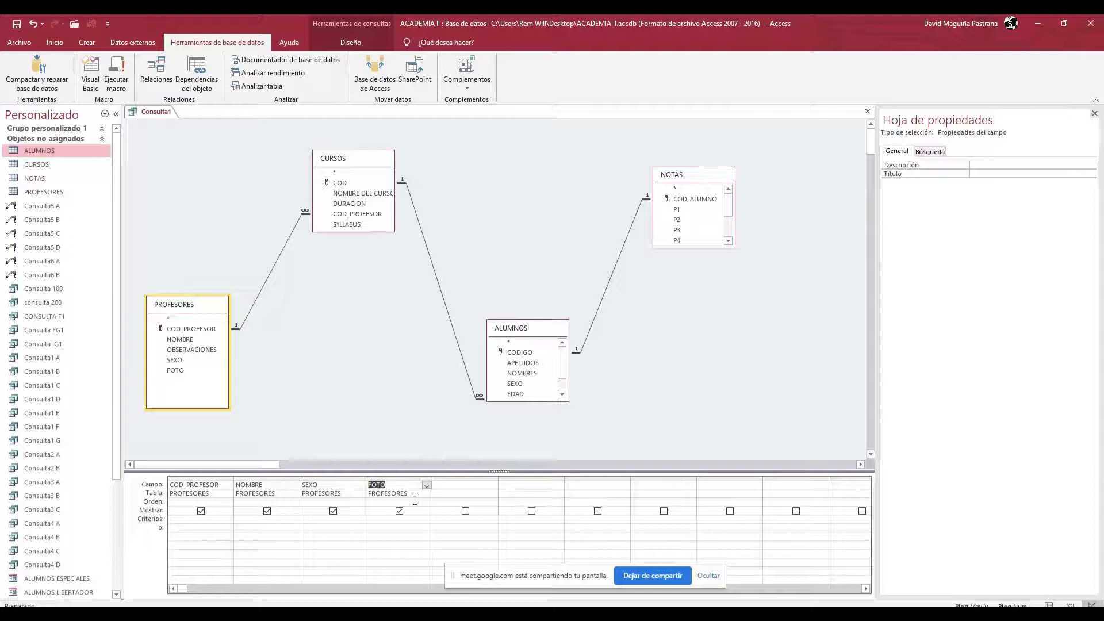
Step: Look over the remaining empty columns of the query grid and return to the PROFESORES fields
{"action": "left_click", "coordinate": [490, 487]}
{"action": "left_click", "coordinate": [532, 487]}
{"action": "left_click", "coordinate": [586, 490]}
{"action": "left_click", "coordinate": [626, 485]}
{"action": "left_click", "coordinate": [661, 487]}
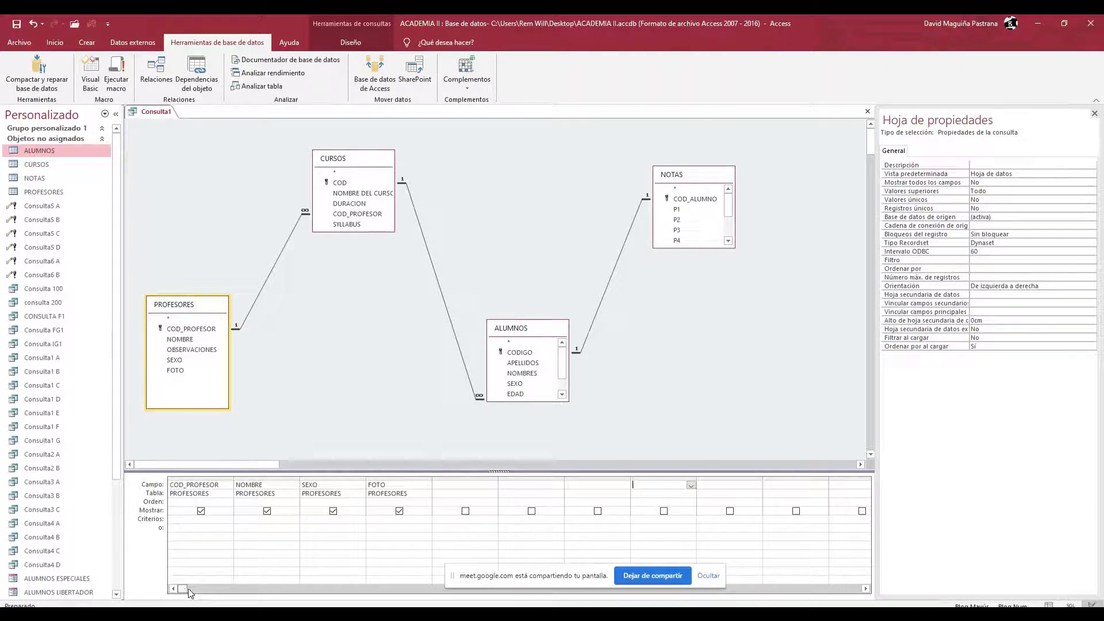
{"action": "left_click", "coordinate": [240, 589]}
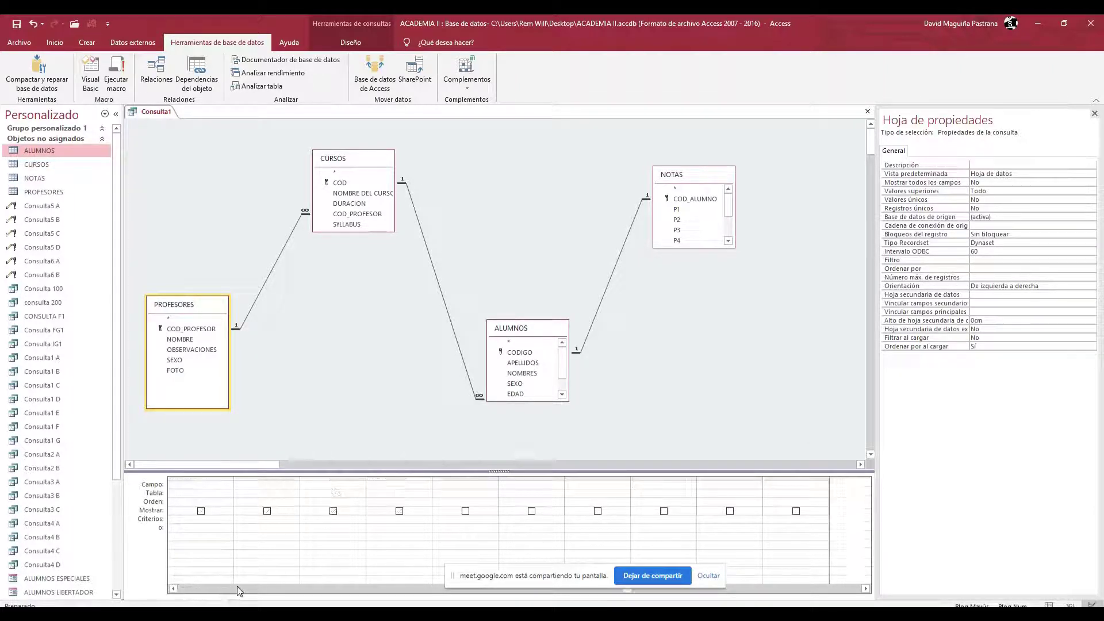
{"action": "left_click", "coordinate": [173, 589]}
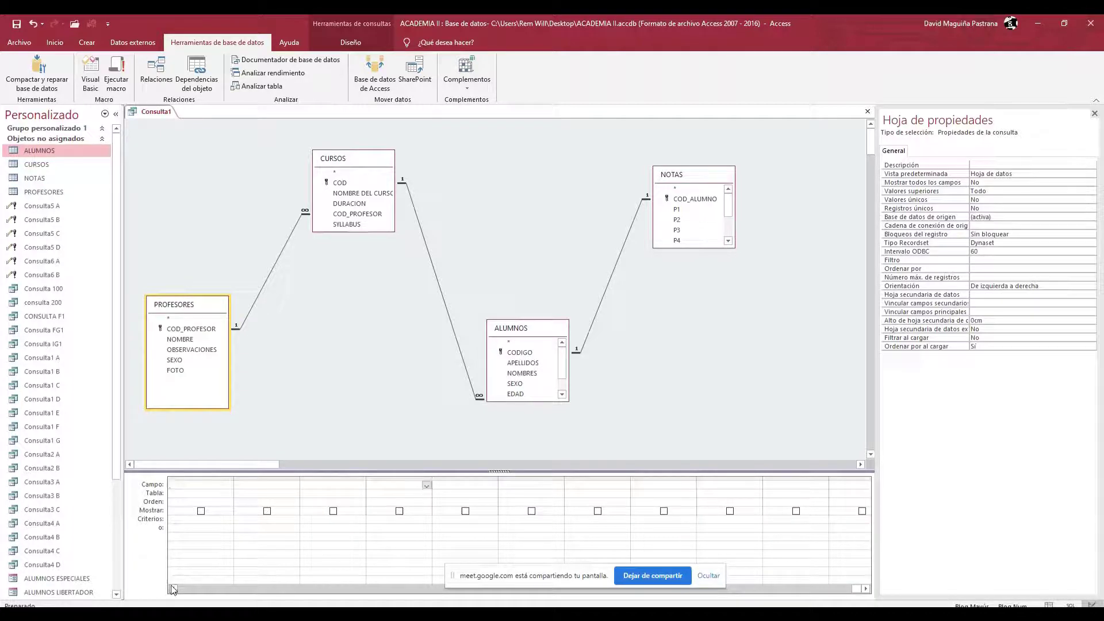
{"action": "left_click", "coordinate": [173, 588]}
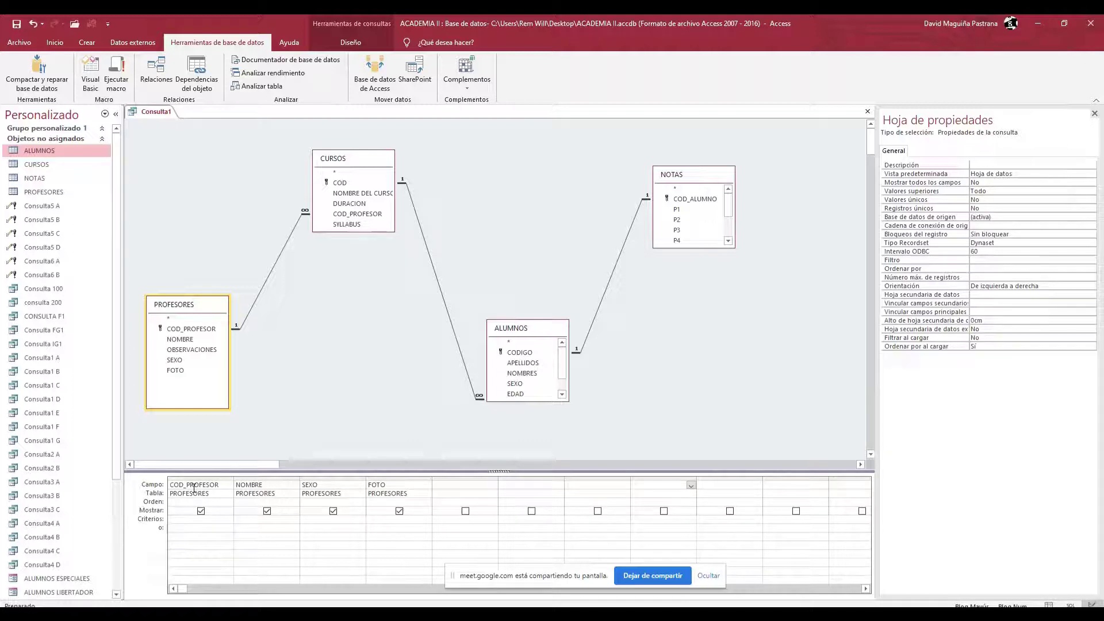
{"action": "left_click", "coordinate": [290, 523]}
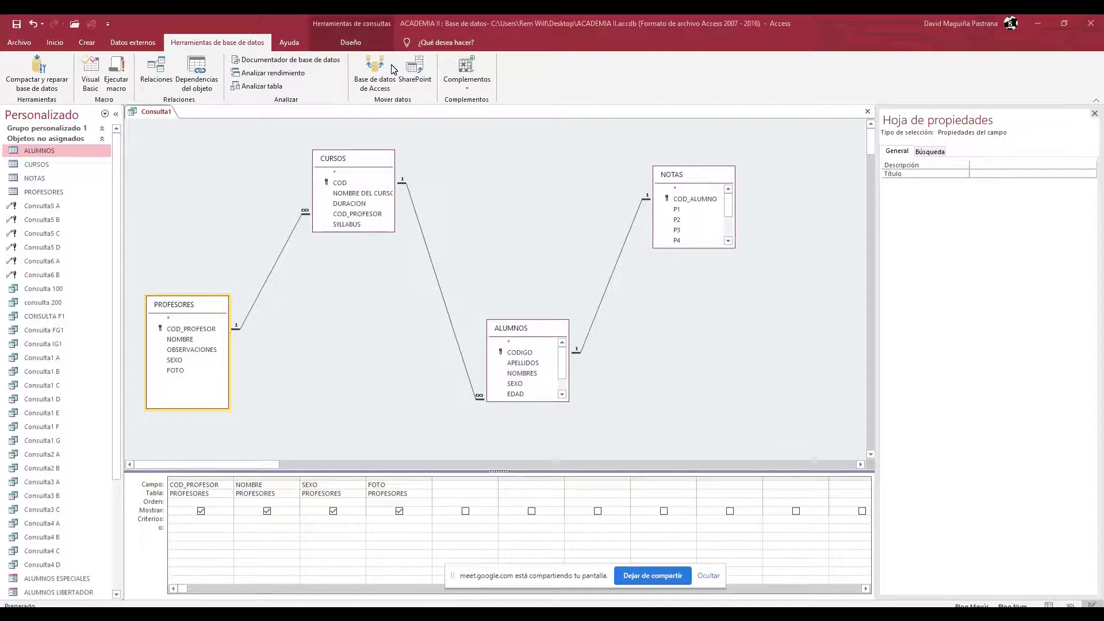
Step: Lengthen the NOTAS field list so that it shows every field through CONDICION
{"action": "left_click_drag", "start_coordinate": [708, 248], "coordinate": [708, 316]}
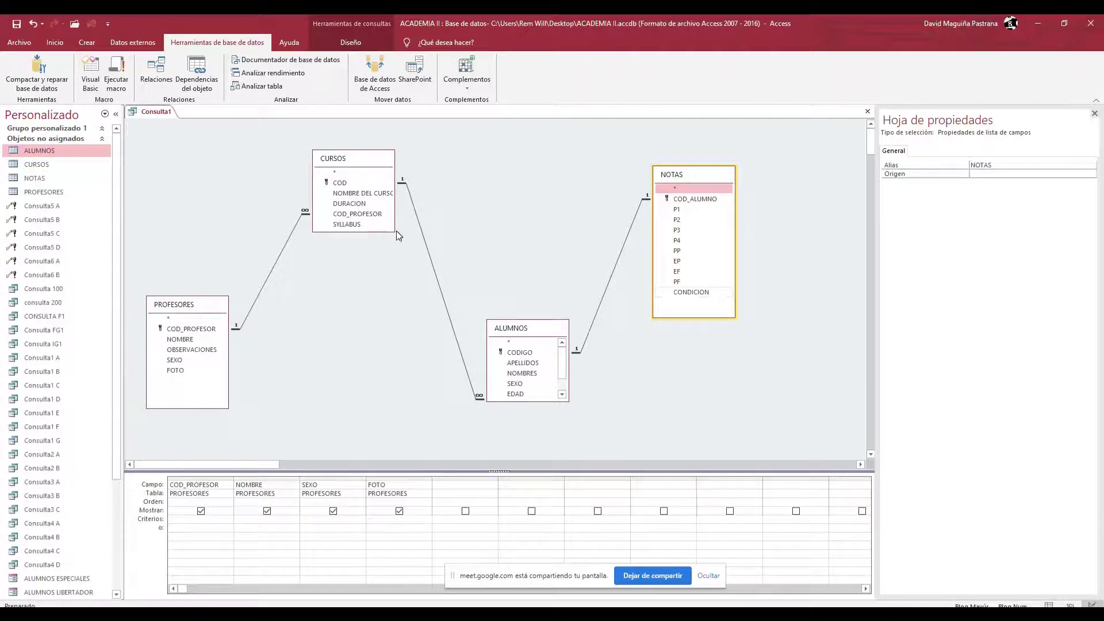
Step: Enlarge the CURSOS and ALUMNOS field lists in the query diagram so that every field name shows in full
{"action": "left_click_drag", "start_coordinate": [395, 231], "coordinate": [413, 230]}
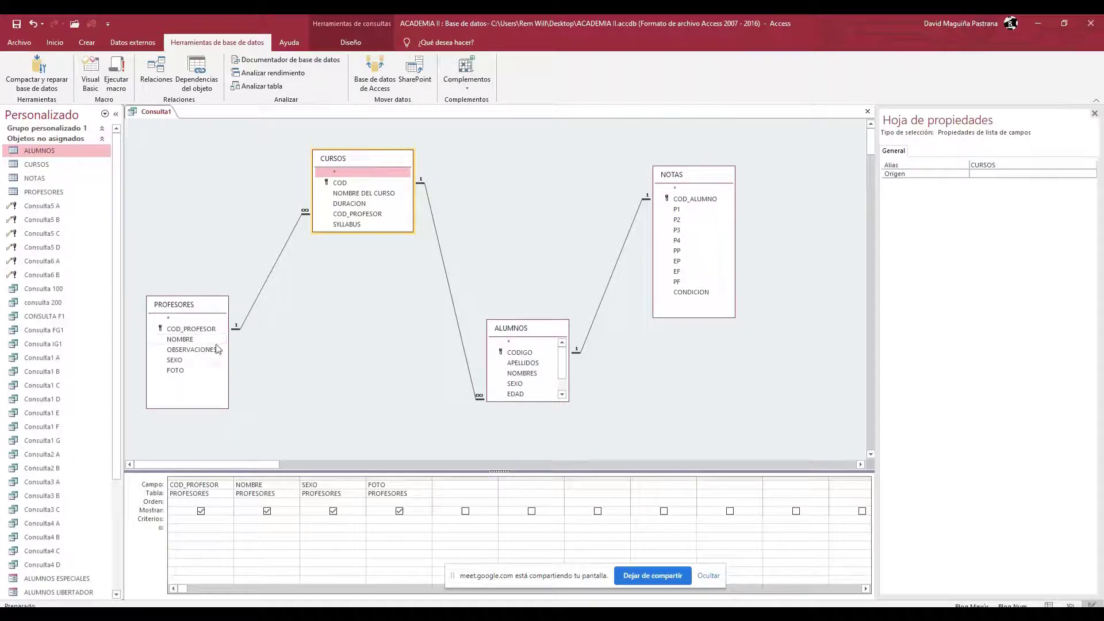
{"action": "left_click_drag", "start_coordinate": [360, 232], "coordinate": [360, 262]}
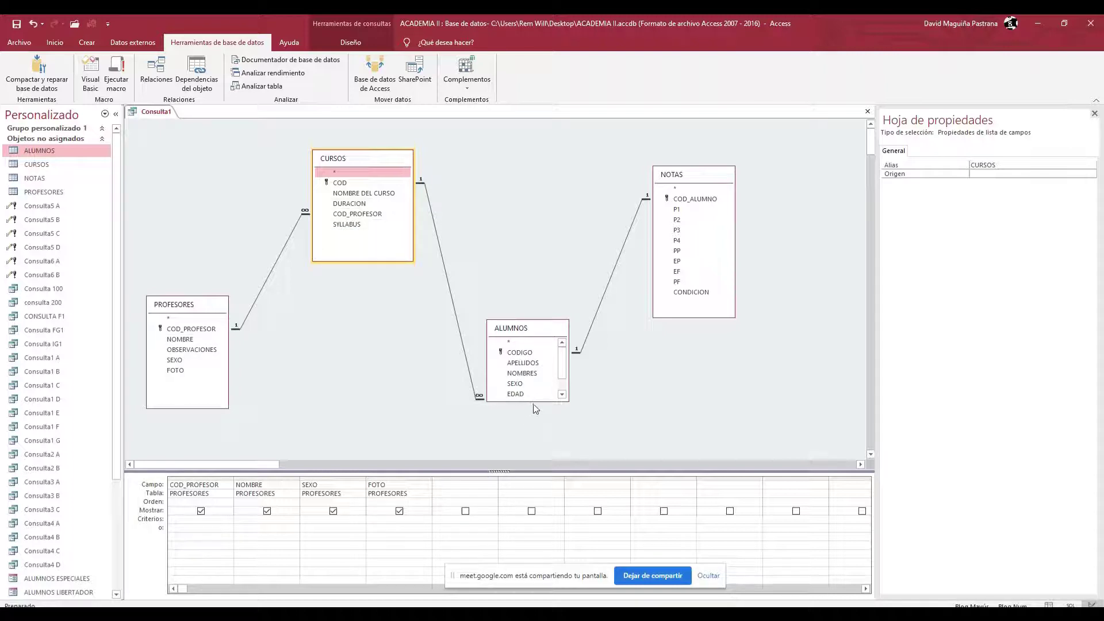
{"action": "left_click_drag", "start_coordinate": [534, 401], "coordinate": [534, 438]}
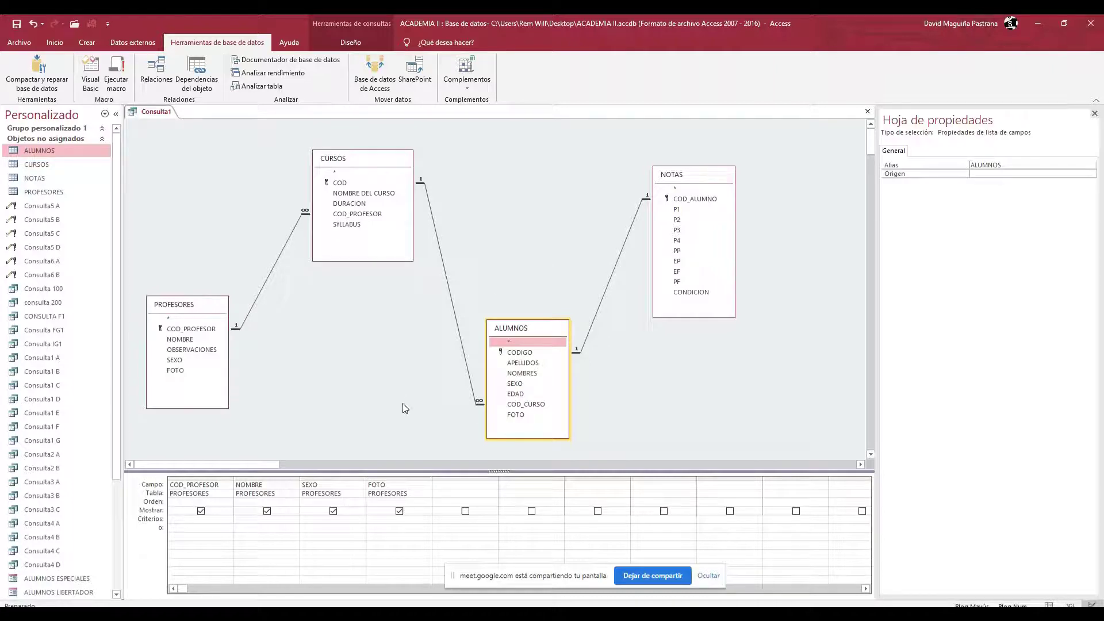
{"action": "left_click", "coordinate": [400, 521]}
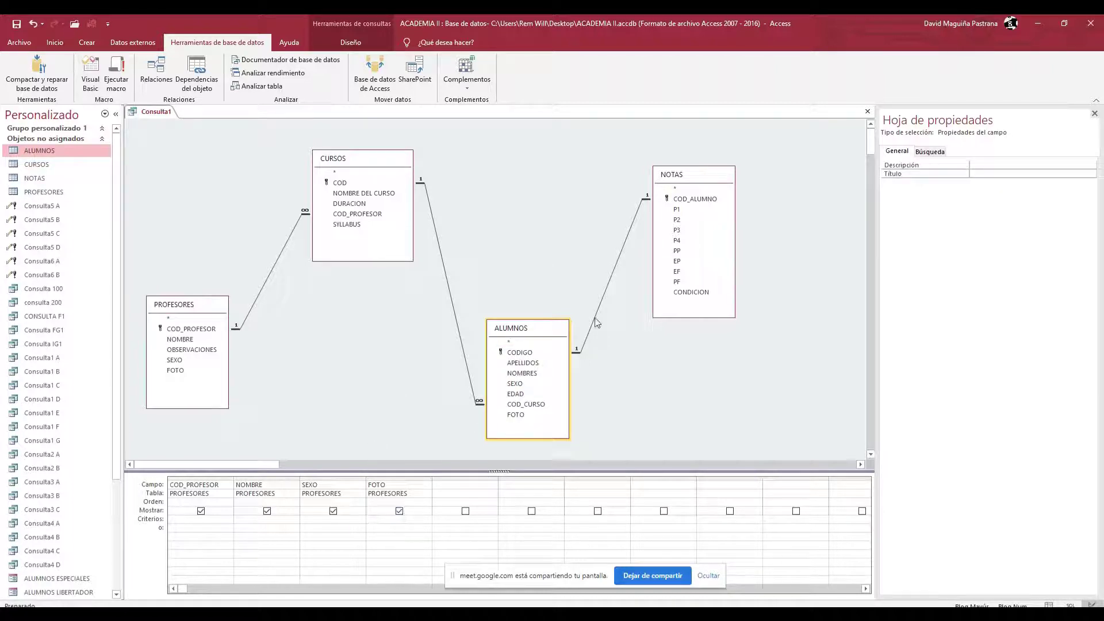
Step: Close Consulta1 without saving its changes and create a new query in Design view
{"action": "left_click", "coordinate": [868, 112]}
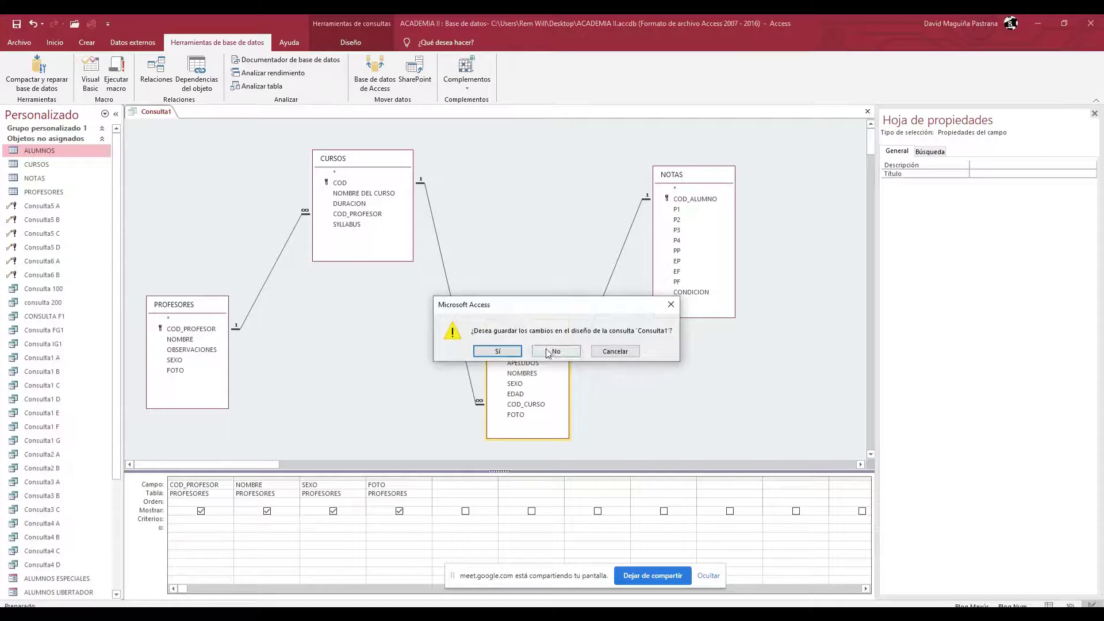
{"action": "left_click", "coordinate": [549, 351]}
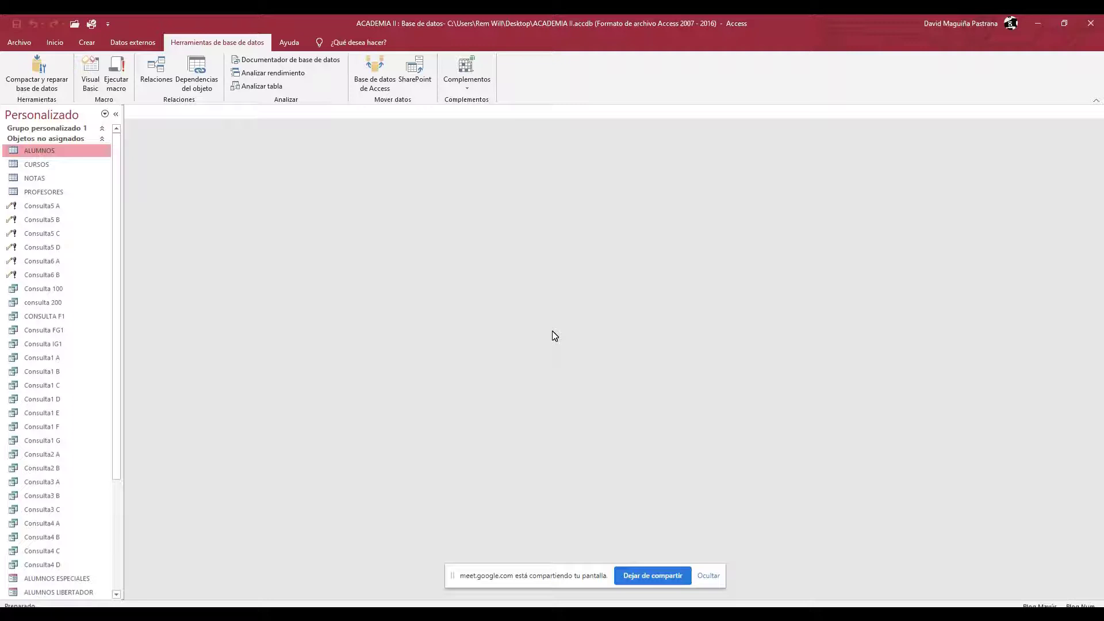
{"action": "left_click", "coordinate": [87, 42]}
{"action": "left_click", "coordinate": [217, 68]}
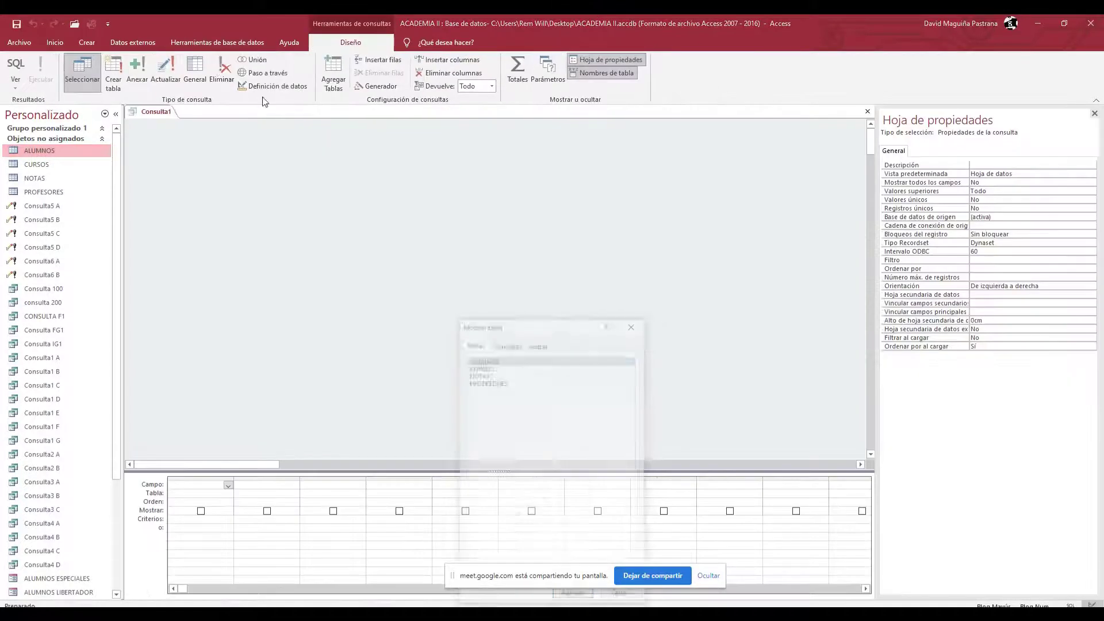
Step: Add the ALUMNOS, CURSOS, NOTAS and PROFESORES tables to the new query and close the table list
{"action": "left_click_drag", "start_coordinate": [540, 320], "coordinate": [723, 177]}
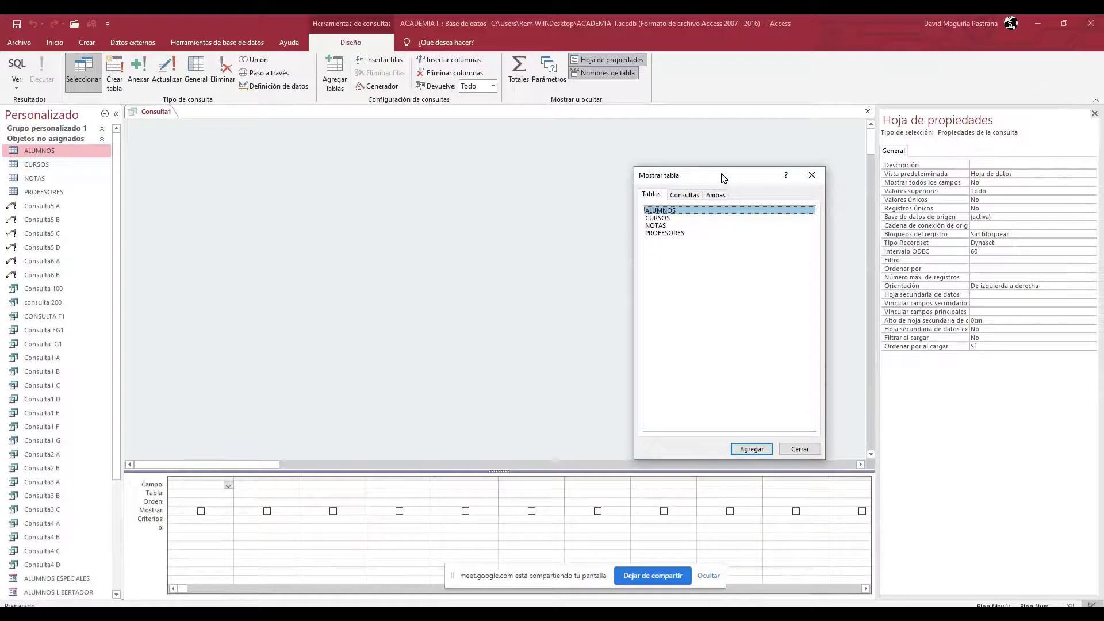
{"action": "key", "text": "shift+Down"}
{"action": "key", "text": "shift+Down"}
{"action": "key", "text": "shift+Down"}
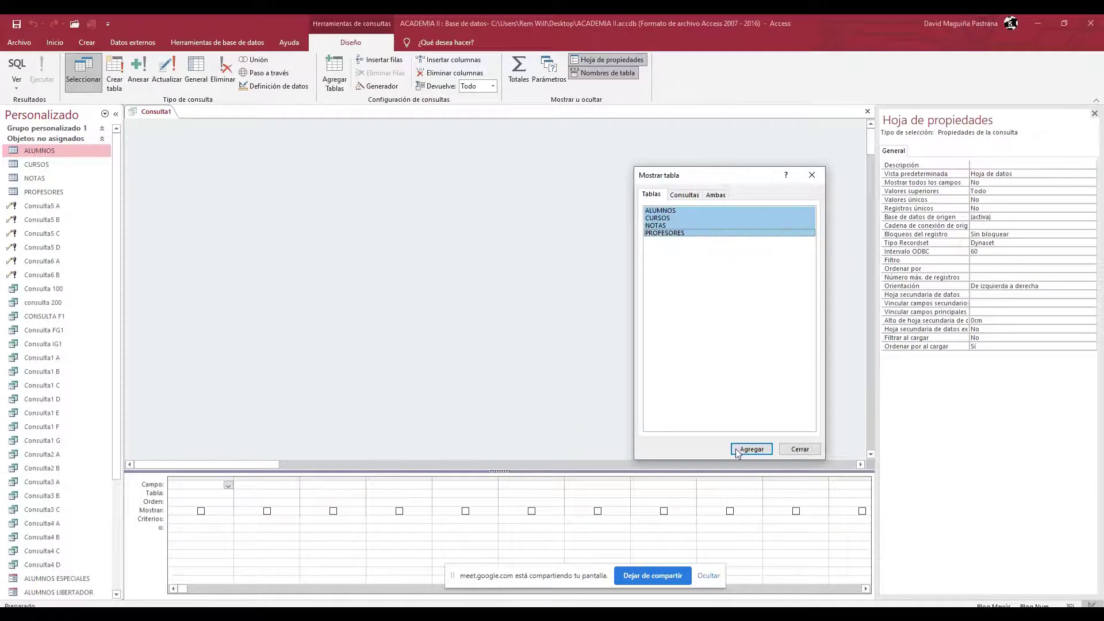
{"action": "left_click", "coordinate": [741, 449]}
{"action": "left_click", "coordinate": [812, 175]}
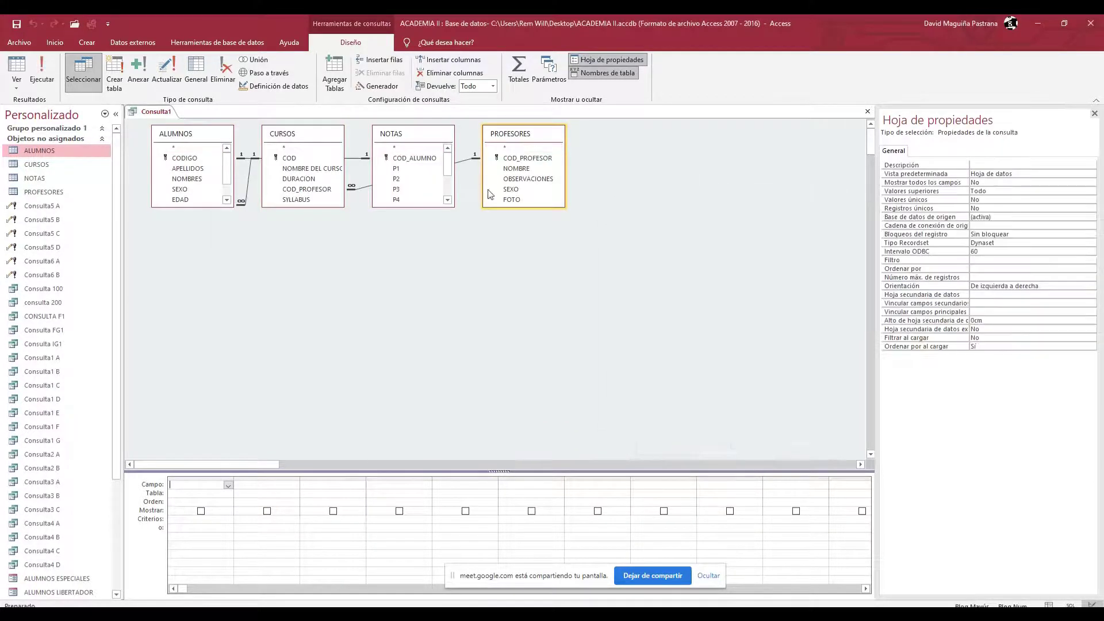
{"action": "left_click", "coordinate": [371, 270]}
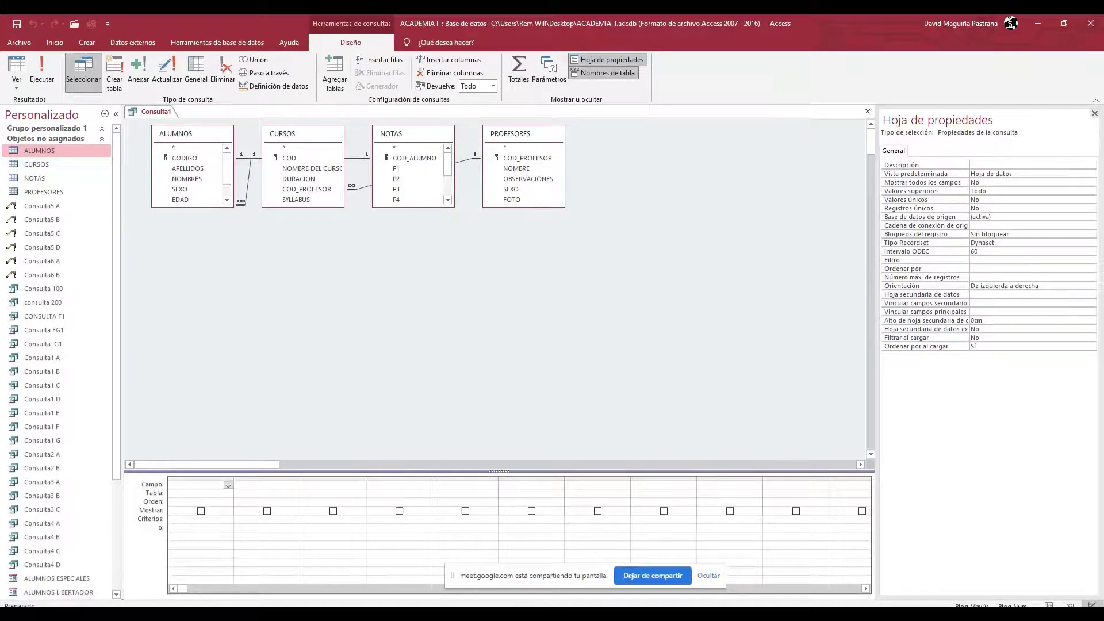
Step: Switch to the Word document Consultas Clase 7 and read through the sample query questions from CONSULTAS VIGILANCIA to CONSULTAS PELUQUERIA
{"action": "mouse_move", "coordinate": [520, 611]}
{"action": "left_click", "coordinate": [508, 575]}
{"action": "scroll", "coordinate": [888, 330], "scroll_direction": "up", "scroll_amount": 10}
{"action": "scroll", "coordinate": [888, 330], "scroll_direction": "up", "scroll_amount": 5}
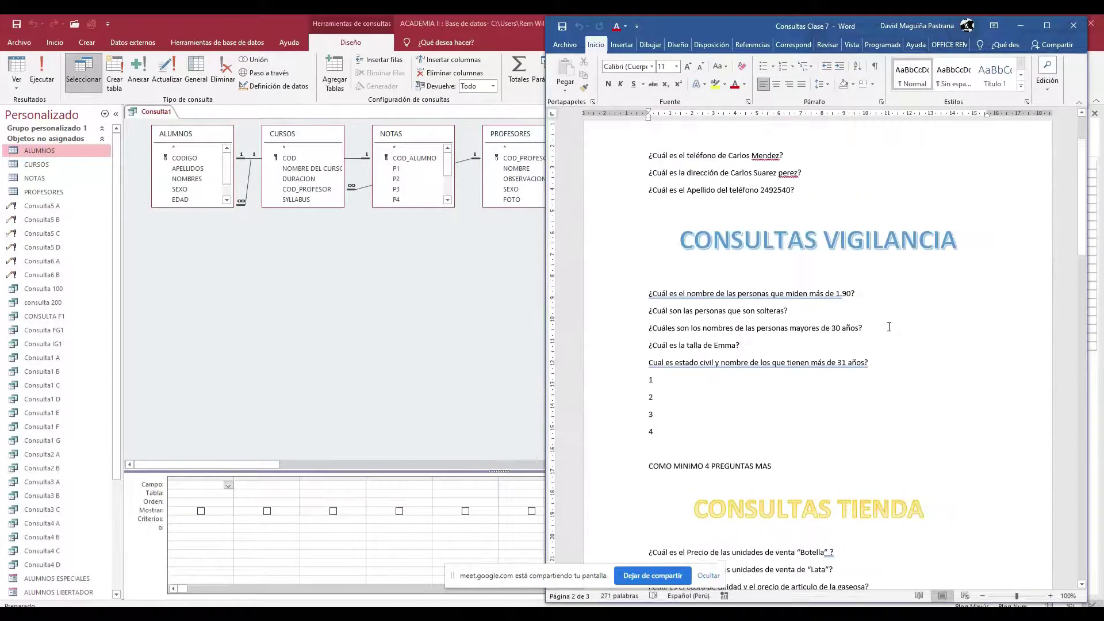
{"action": "scroll", "coordinate": [889, 328], "scroll_direction": "down", "scroll_amount": 8}
{"action": "scroll", "coordinate": [889, 327], "scroll_direction": "down", "scroll_amount": 4}
{"action": "scroll", "coordinate": [892, 327], "scroll_direction": "up", "scroll_amount": 12}
{"action": "scroll", "coordinate": [891, 334], "scroll_direction": "down", "scroll_amount": 10}
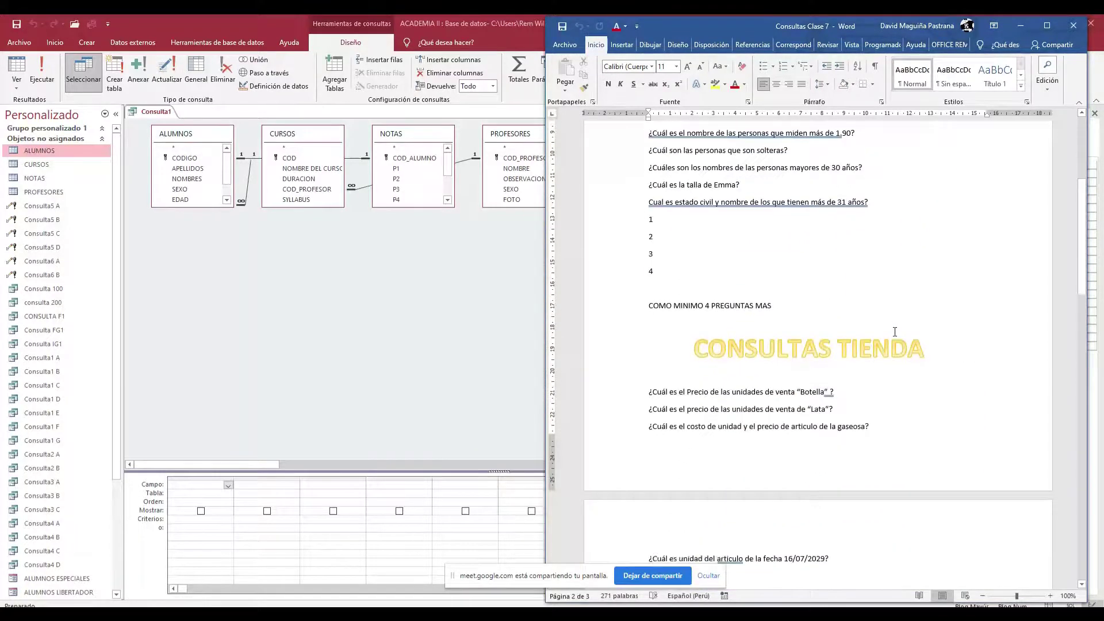
{"action": "scroll", "coordinate": [881, 342], "scroll_direction": "up", "scroll_amount": 10}
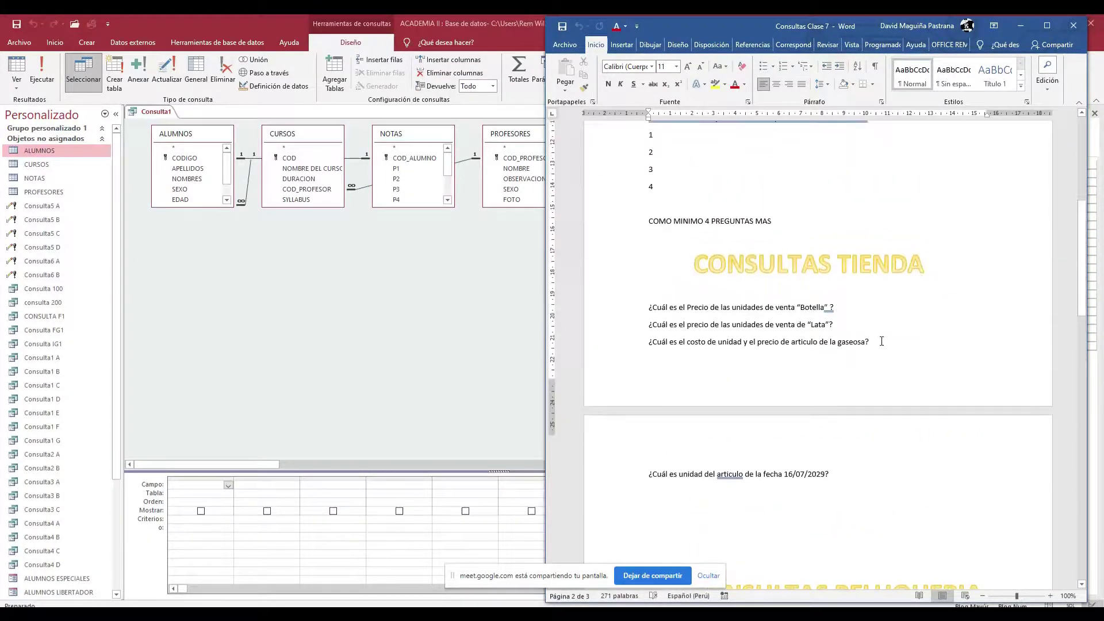
{"action": "left_click_drag", "start_coordinate": [644, 270], "coordinate": [834, 442]}
{"action": "scroll", "coordinate": [835, 442], "scroll_direction": "down", "scroll_amount": 3}
{"action": "scroll", "coordinate": [834, 444], "scroll_direction": "down", "scroll_amount": 10}
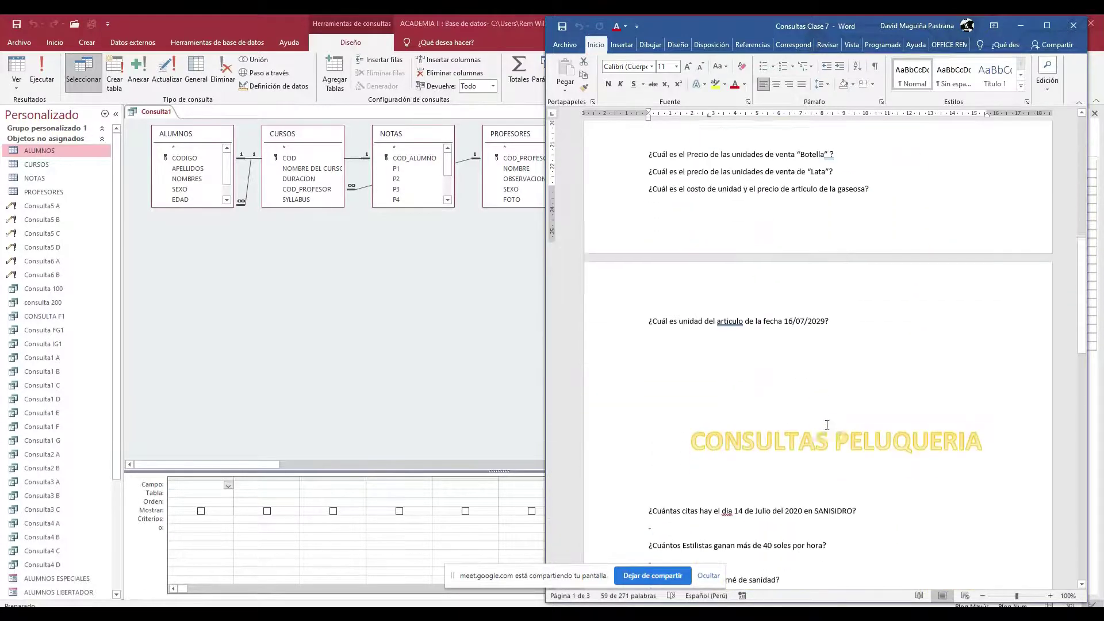
{"action": "scroll", "coordinate": [821, 402], "scroll_direction": "up", "scroll_amount": 8}
{"action": "scroll", "coordinate": [820, 401], "scroll_direction": "down", "scroll_amount": 6}
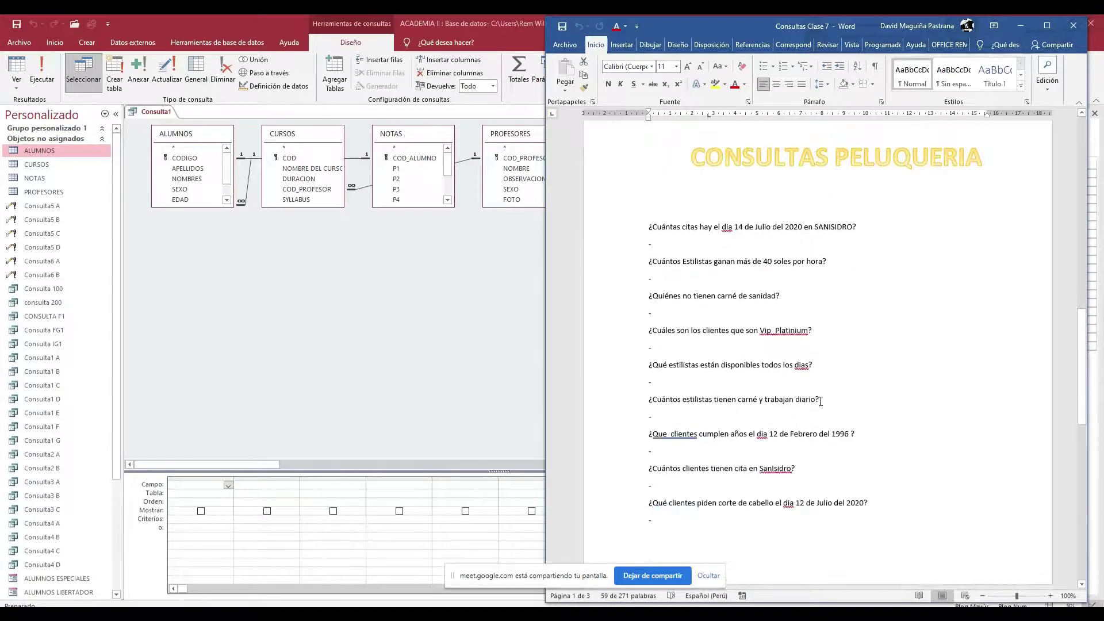
{"action": "left_click", "coordinate": [1020, 26]}
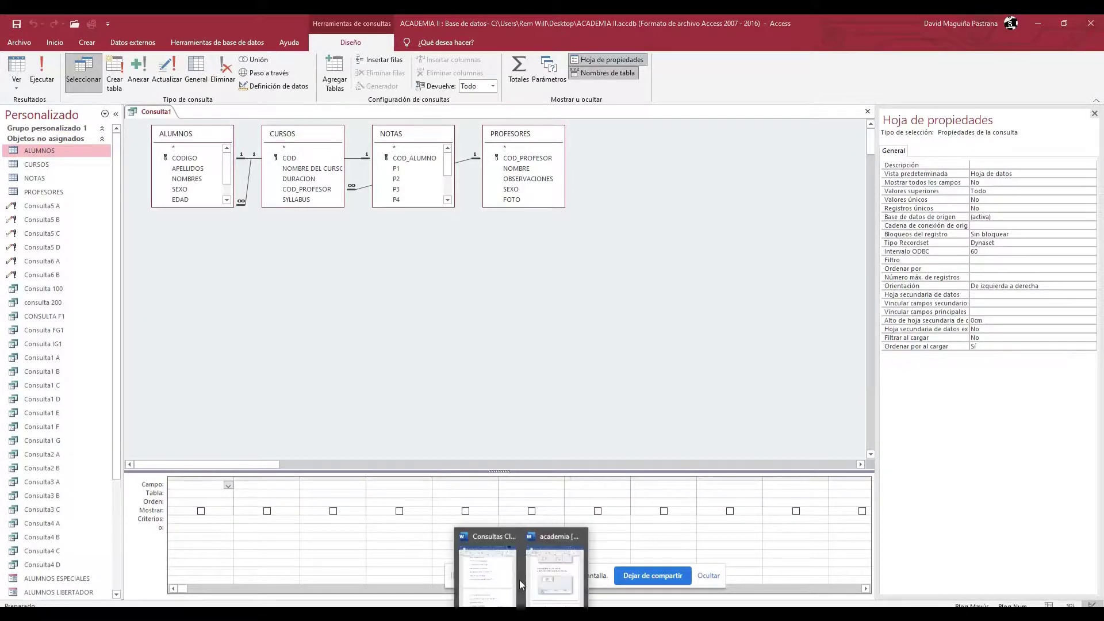
Step: Reopen Consultas Clase 7, reread the CONSULTAS PELUQUERIA questions and return to the query design in Access
{"action": "left_click", "coordinate": [520, 577]}
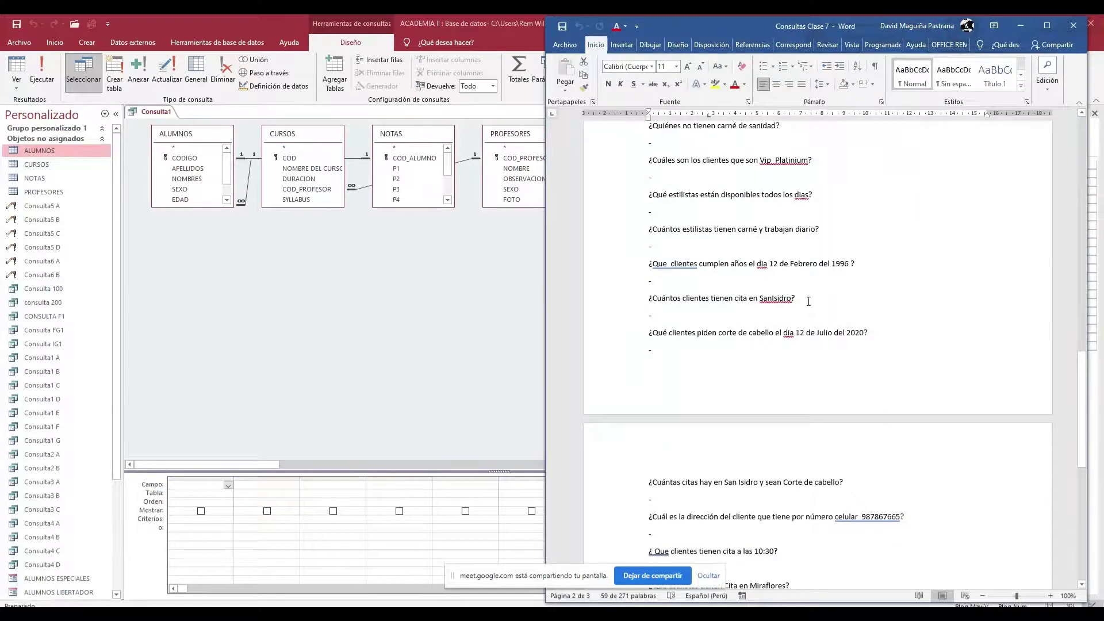
{"action": "scroll", "coordinate": [805, 288], "scroll_direction": "down", "scroll_amount": 5}
{"action": "scroll", "coordinate": [820, 314], "scroll_direction": "up", "scroll_amount": 5}
{"action": "scroll", "coordinate": [820, 314], "scroll_direction": "up", "scroll_amount": 4}
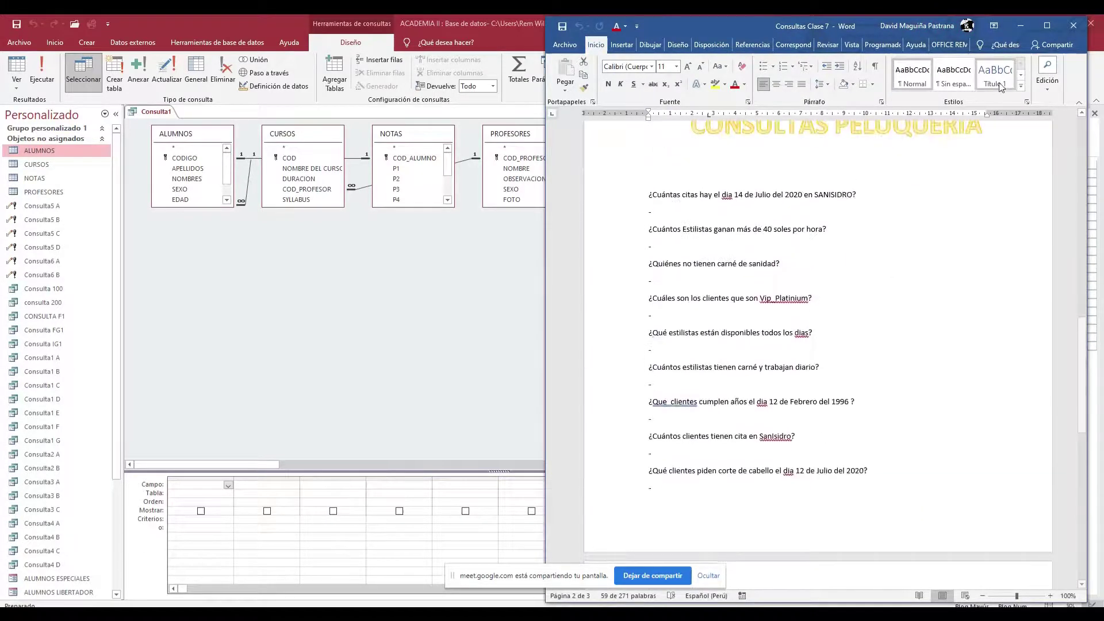
{"action": "left_click", "coordinate": [1019, 27]}
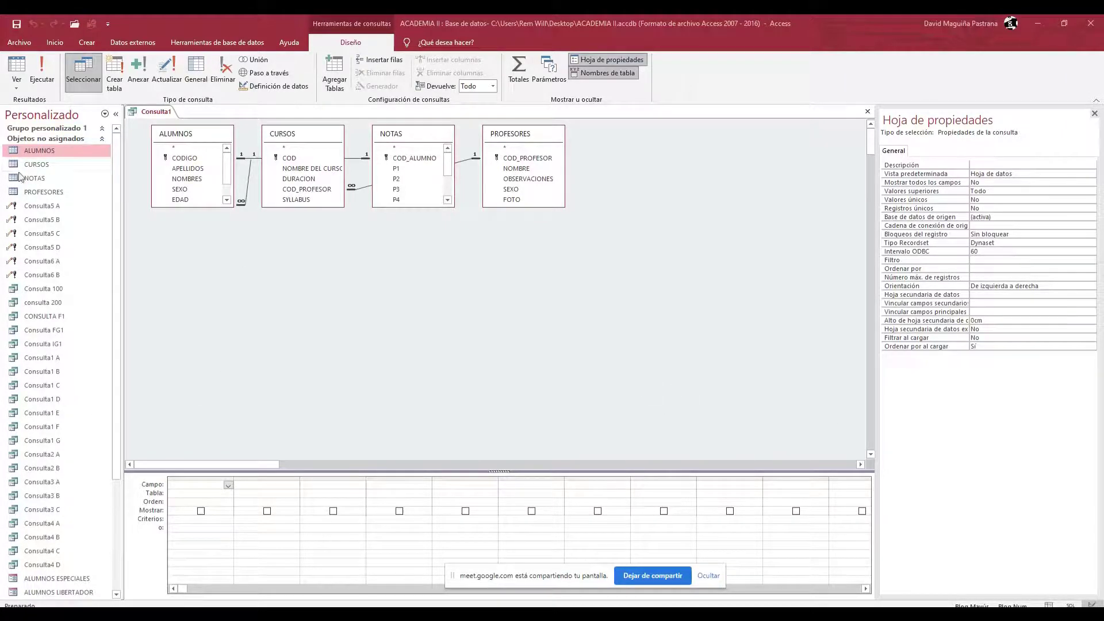
Step: Move the PROFESORES, NOTAS and CURSOS field lists further apart in the query diagram
{"action": "left_click_drag", "start_coordinate": [517, 139], "coordinate": [630, 180]}
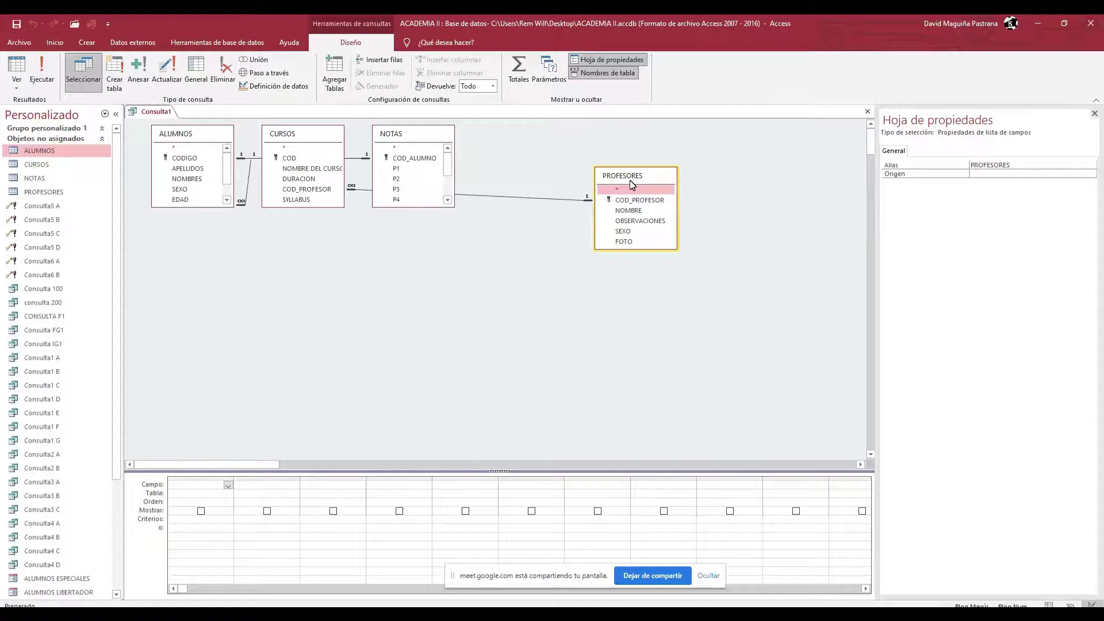
{"action": "left_click_drag", "start_coordinate": [432, 142], "coordinate": [500, 199]}
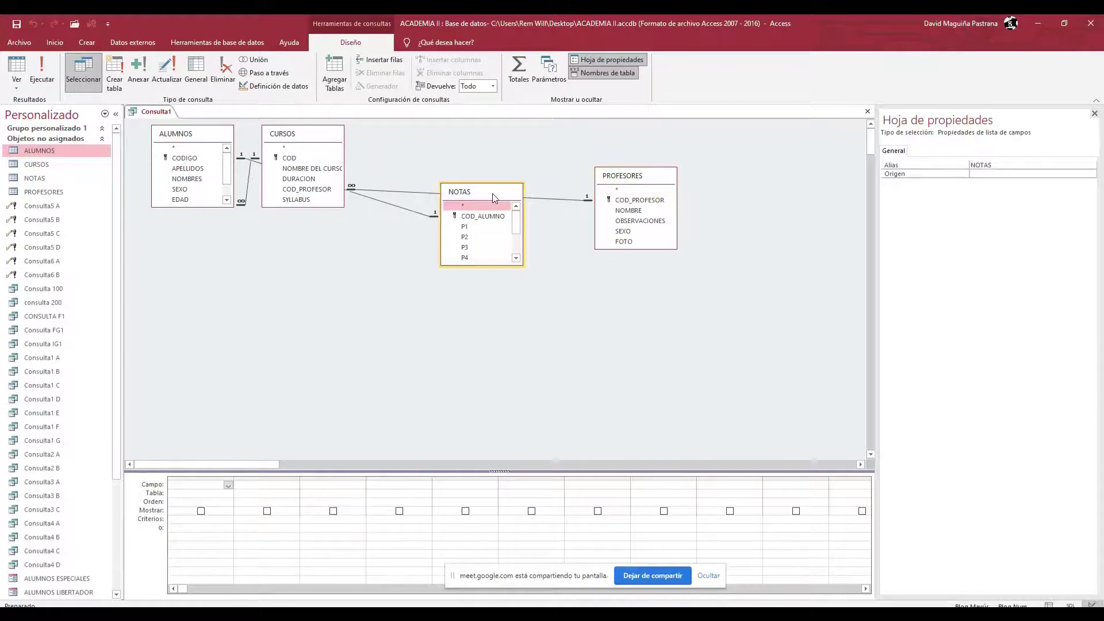
{"action": "left_click_drag", "start_coordinate": [328, 143], "coordinate": [375, 193]}
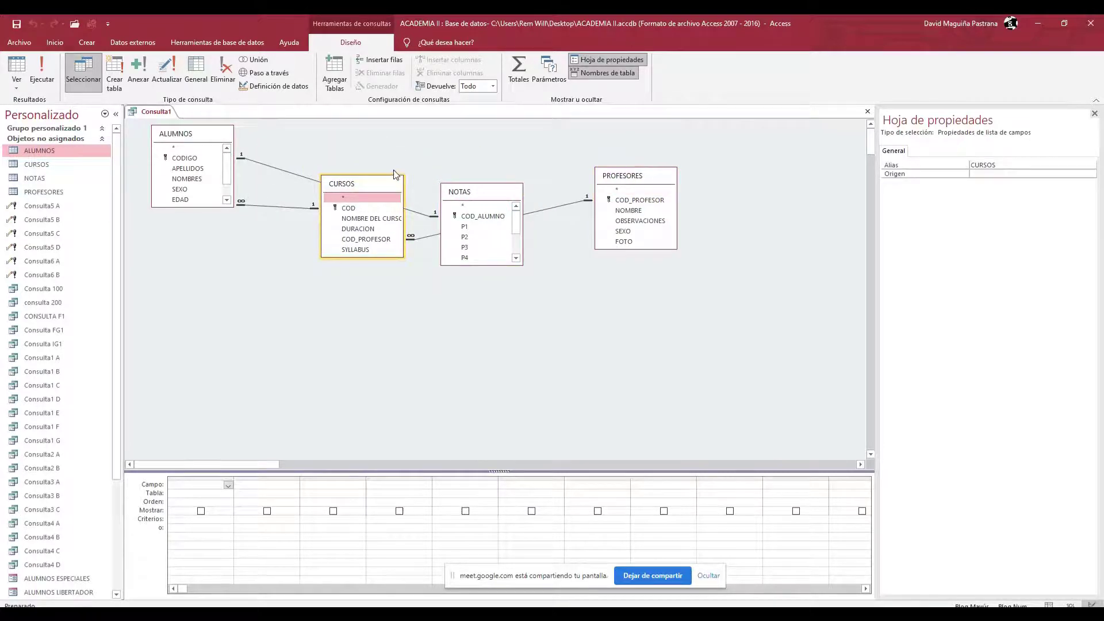
Step: Remove the CURSOS, NOTAS and PROFESORES tables from the query and lengthen the ALUMNOS field list to show every field through FOTO
{"action": "key", "text": "Delete"}
{"action": "key", "text": "Delete"}
{"action": "left_click", "coordinate": [625, 182]}
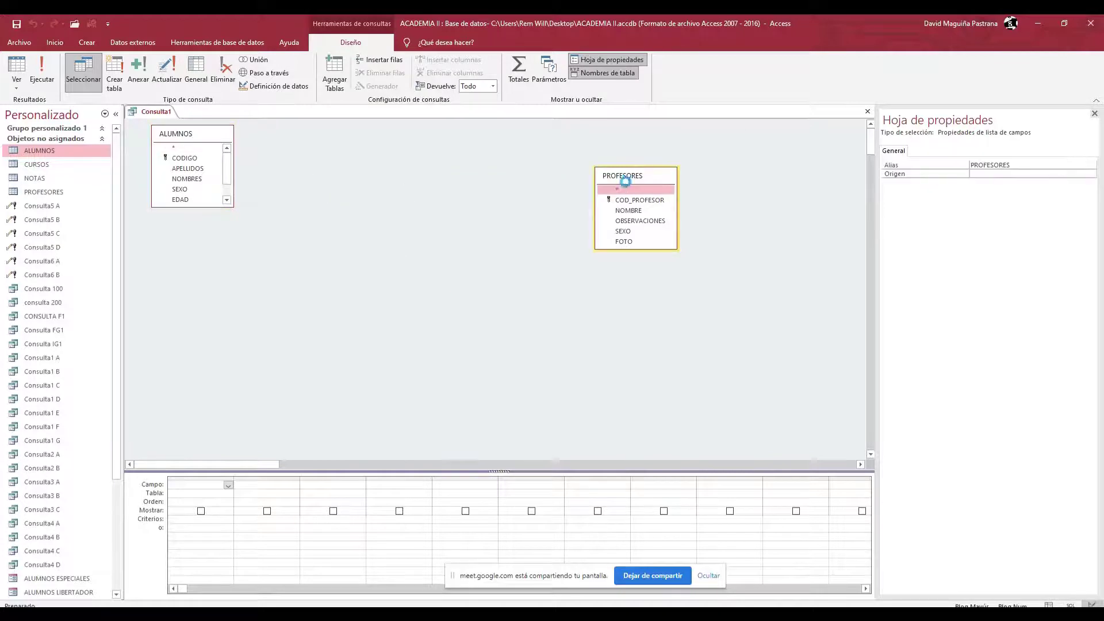
{"action": "key", "text": "Delete"}
{"action": "left_click_drag", "start_coordinate": [223, 208], "coordinate": [224, 245]}
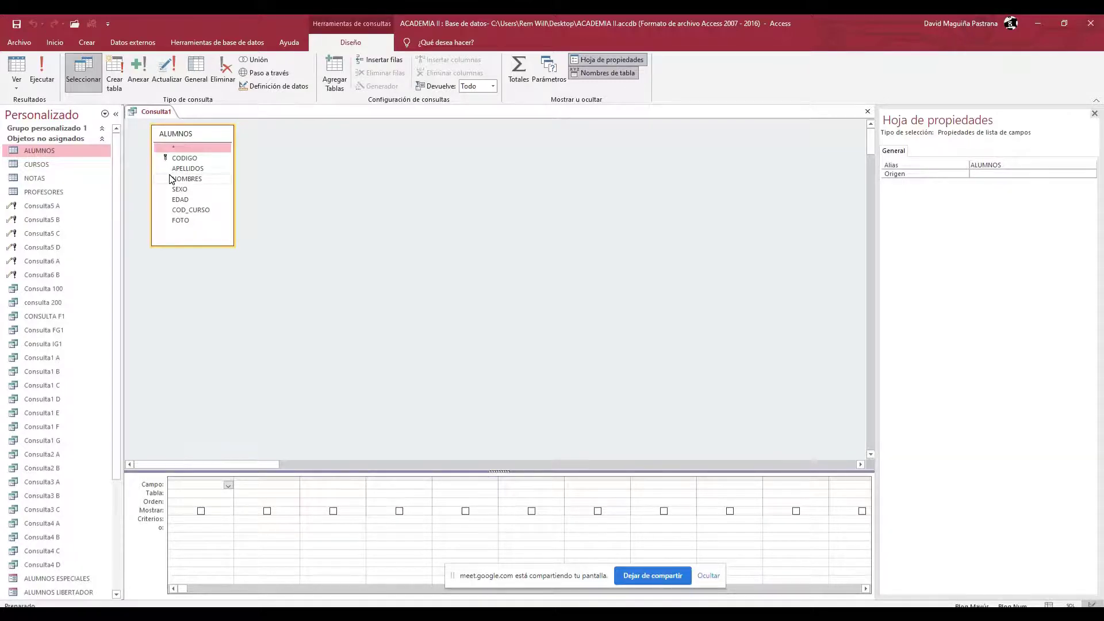
Step: Add the NOMBRES, APELLIDOS and CODIGO fields from ALUMNOS to the first three columns of the query grid
{"action": "double_click", "coordinate": [187, 179]}
{"action": "left_click", "coordinate": [269, 484]}
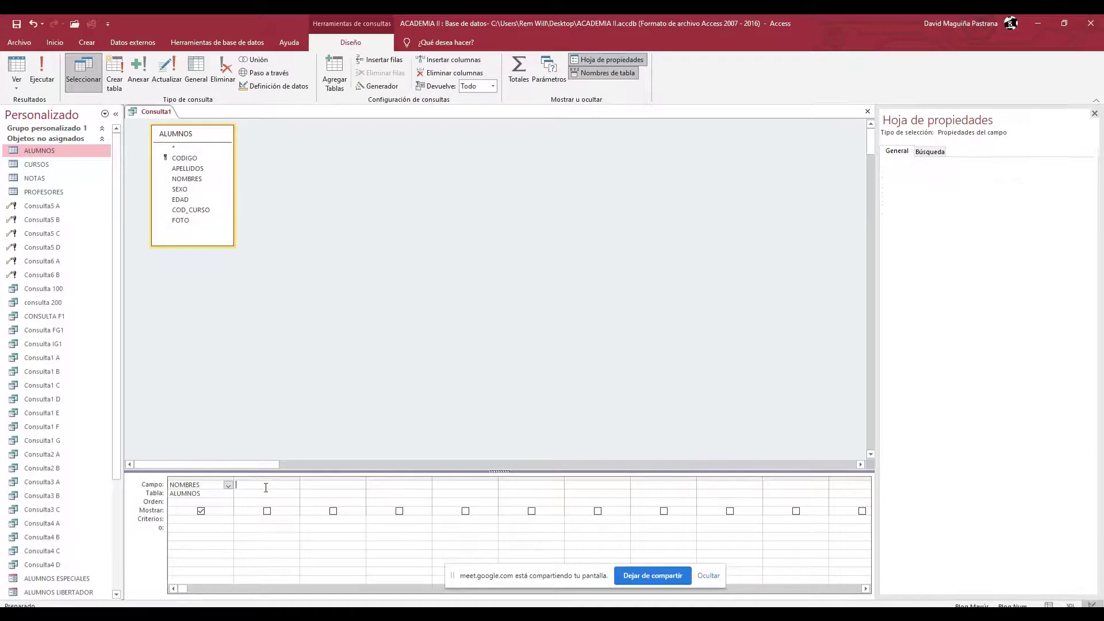
{"action": "left_click", "coordinate": [201, 170]}
{"action": "double_click", "coordinate": [202, 169]}
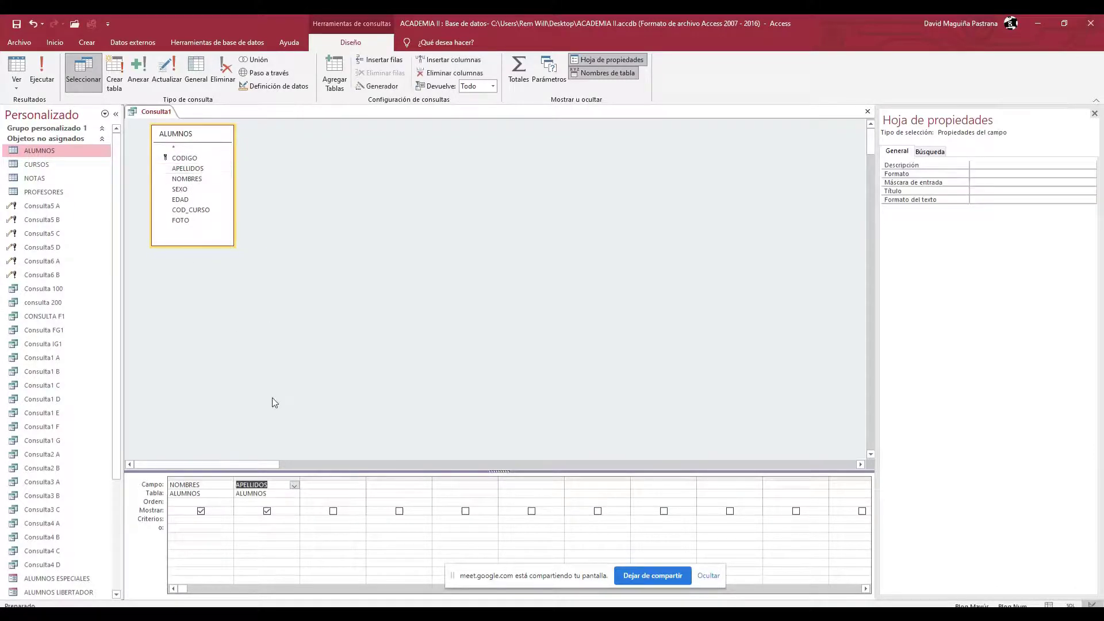
{"action": "left_click", "coordinate": [251, 277]}
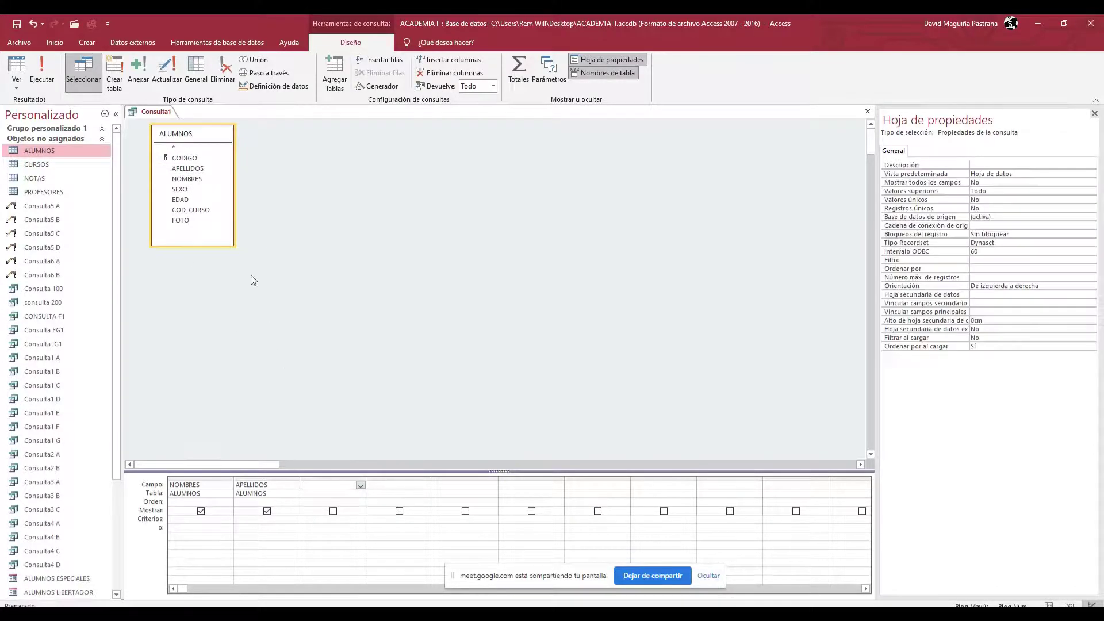
{"action": "double_click", "coordinate": [194, 164]}
Step: Enter the student's code as the criterion of the CODIGO column
{"action": "left_click", "coordinate": [336, 519]}
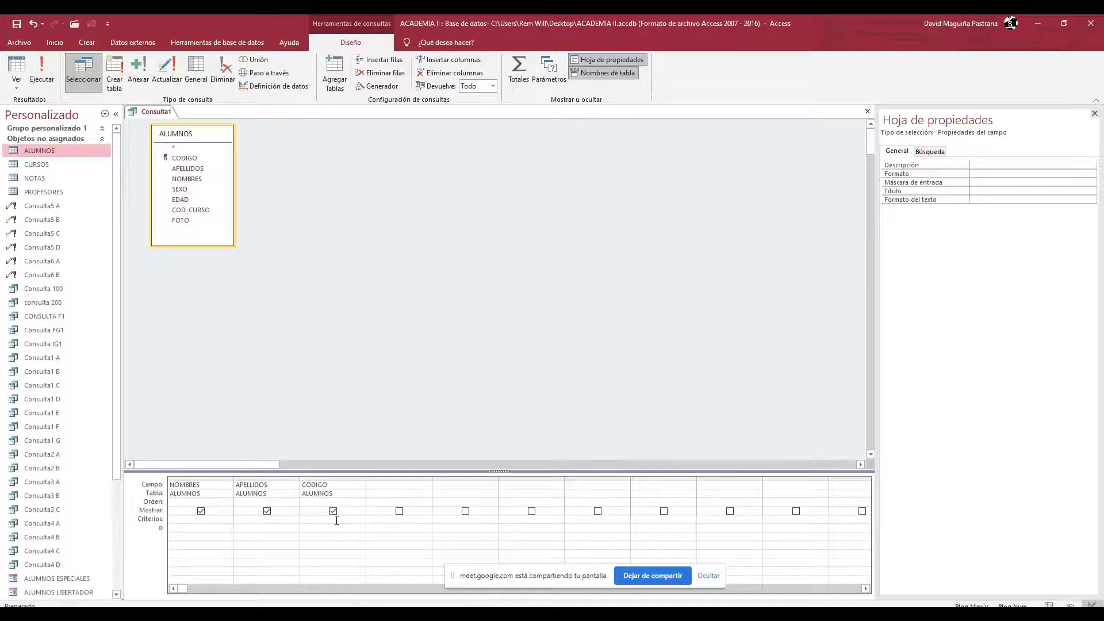
{"action": "type", "text": "2363"}
{"action": "left_click", "coordinate": [345, 522]}
Step: Search Windows for the Lupa magnifier and open it to enlarge the query grid
{"action": "key", "text": "super"}
{"action": "type", "text": "LUPA"}
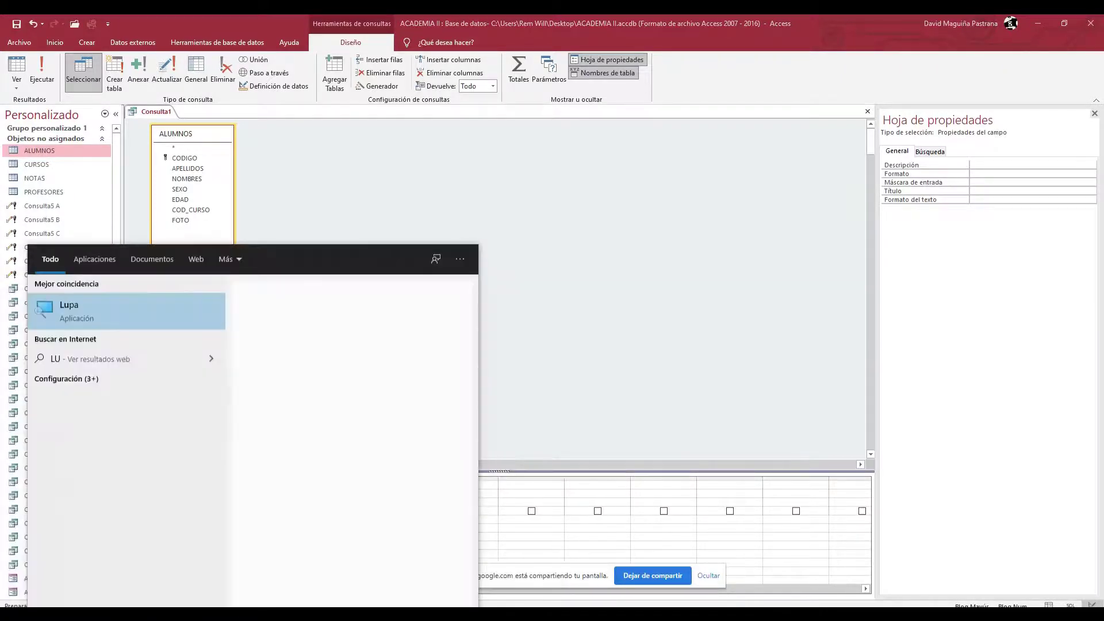
{"action": "left_click", "coordinate": [107, 308]}
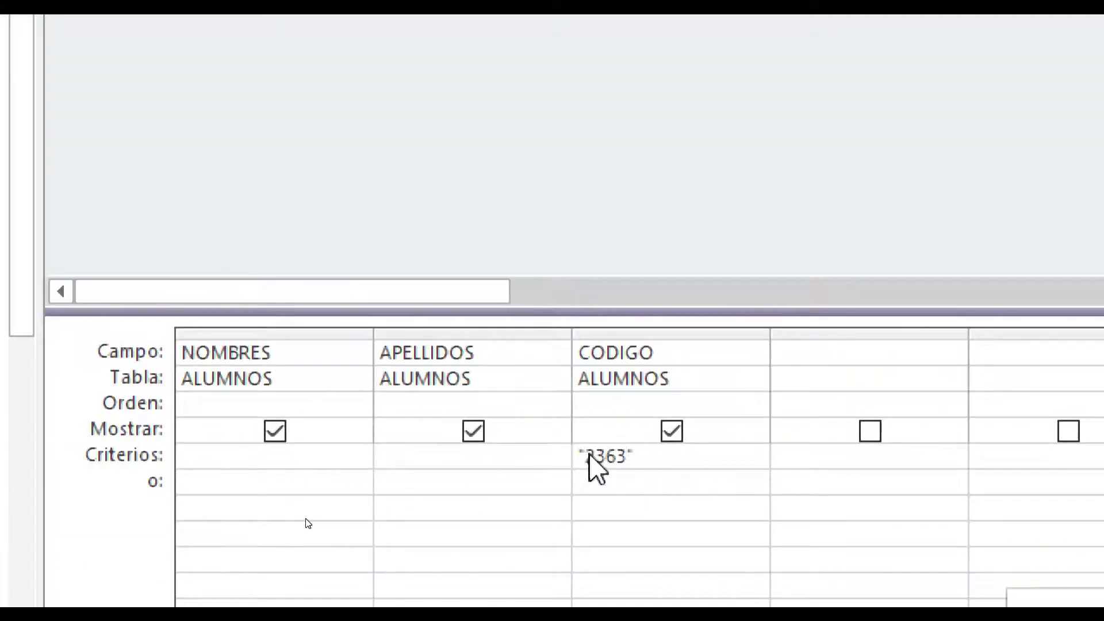
Step: Clear the criterion of the CODIGO column and enter the student's code again without quotation marks
{"action": "left_click", "coordinate": [642, 454]}
{"action": "key", "text": "BackSpace"}
{"action": "key", "text": "BackSpace"}
{"action": "key", "text": "BackSpace"}
{"action": "key", "text": "BackSpace"}
{"action": "key", "text": "BackSpace"}
{"action": "key", "text": "BackSpace"}
{"action": "type", "text": "23"}
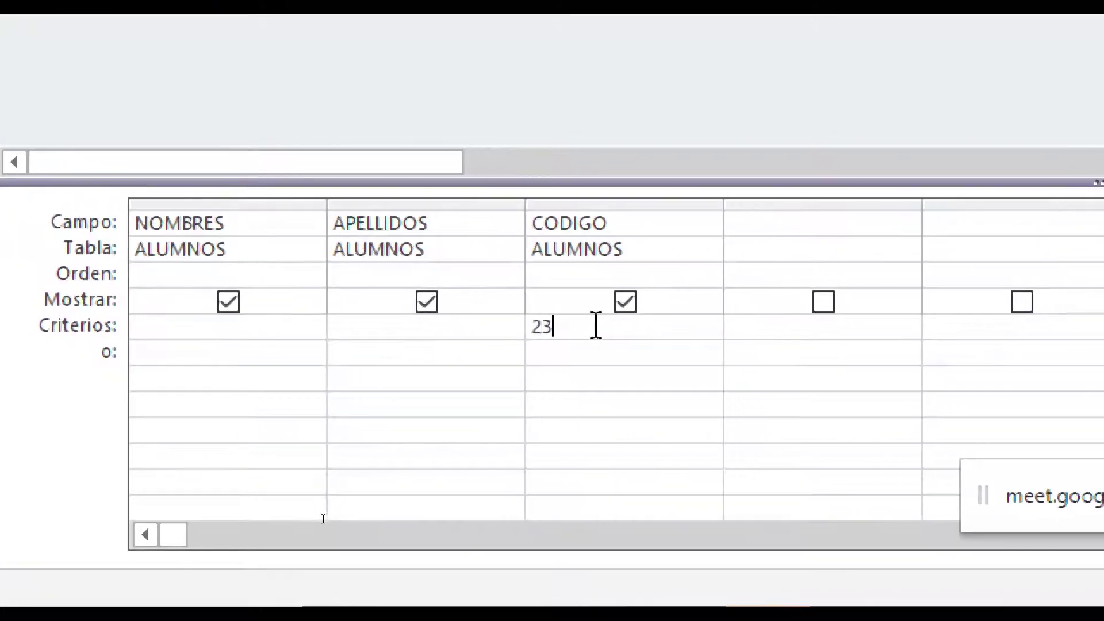
{"action": "type", "text": "63"}
{"action": "left_click", "coordinate": [603, 352]}
{"action": "left_click", "coordinate": [603, 328]}
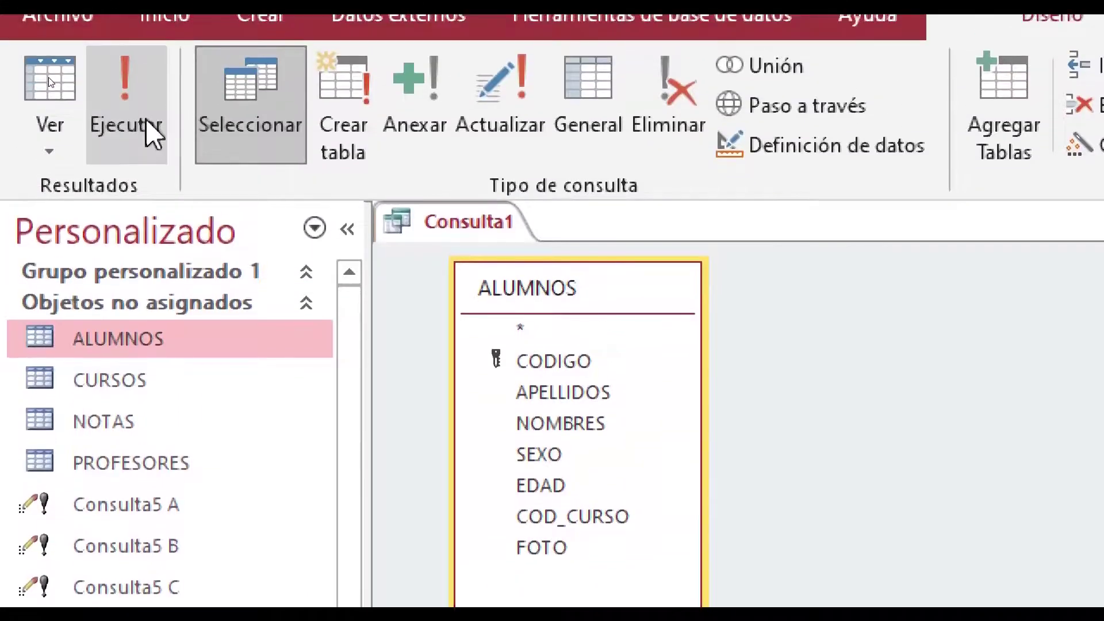
Step: Run the query and open the ALUMNOS table to compare its records with the query result
{"action": "left_click", "coordinate": [151, 132]}
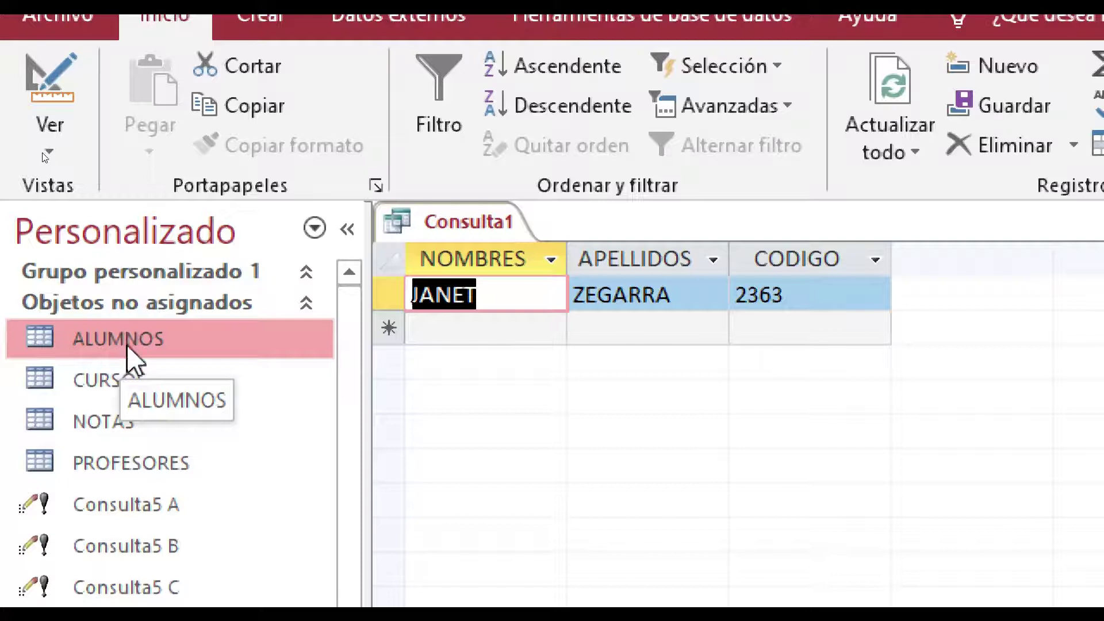
{"action": "double_click", "coordinate": [152, 338]}
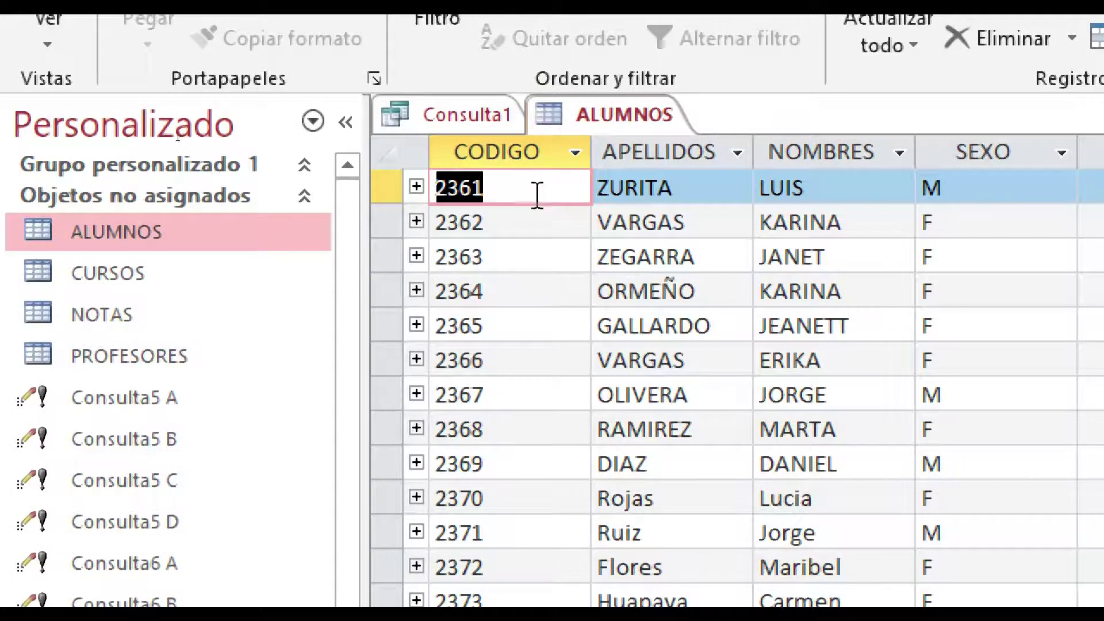
Step: Compare the query result with the matching student's CODIGO, APELLIDOS and NOMBRES in the ALUMNOS table
{"action": "left_click", "coordinate": [485, 115]}
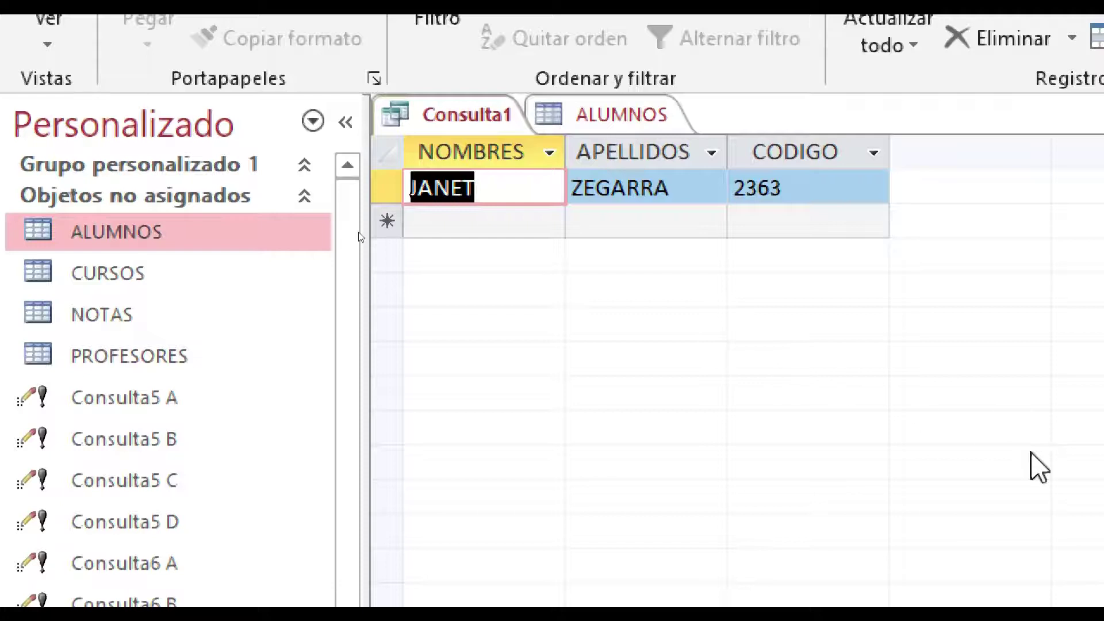
{"action": "left_click", "coordinate": [636, 96]}
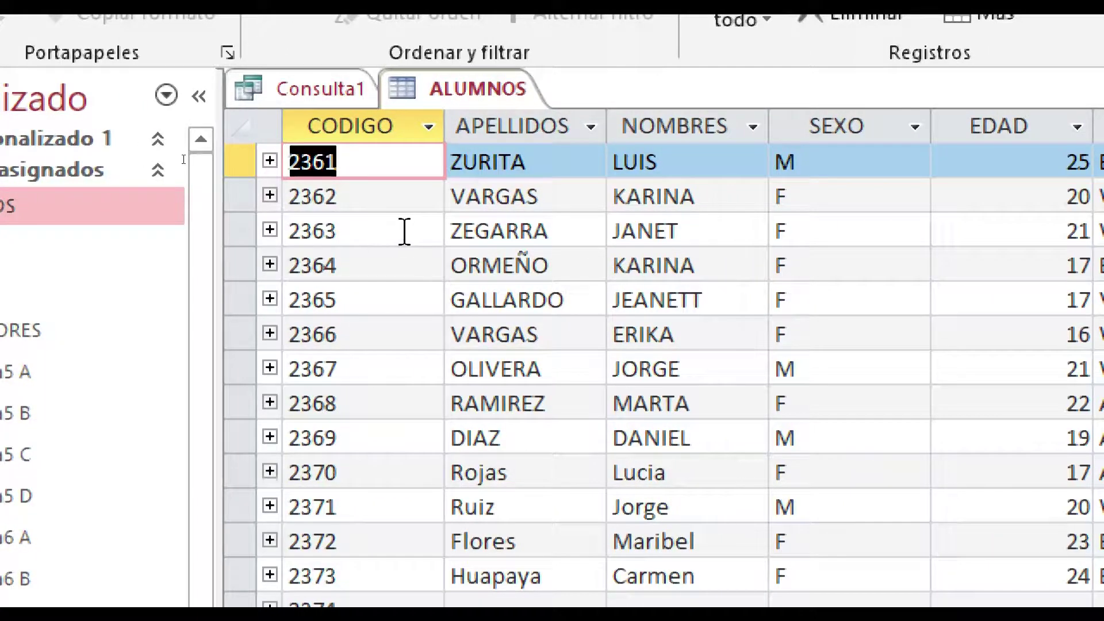
{"action": "left_click", "coordinate": [332, 230]}
{"action": "left_click_drag", "start_coordinate": [344, 230], "coordinate": [282, 232]}
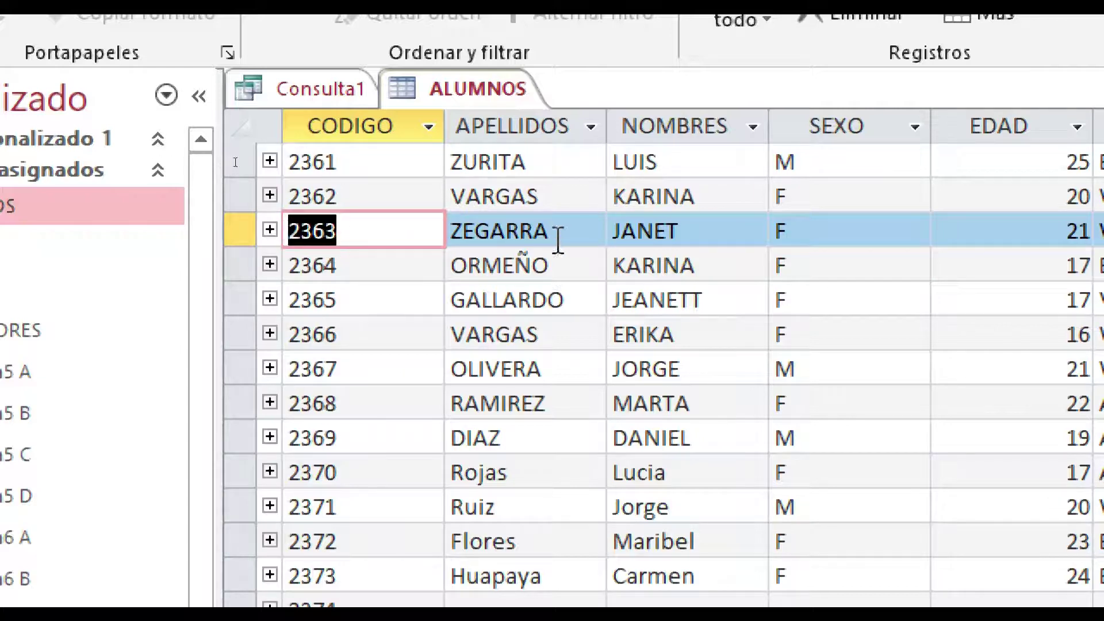
{"action": "left_click_drag", "start_coordinate": [504, 230], "coordinate": [550, 230]}
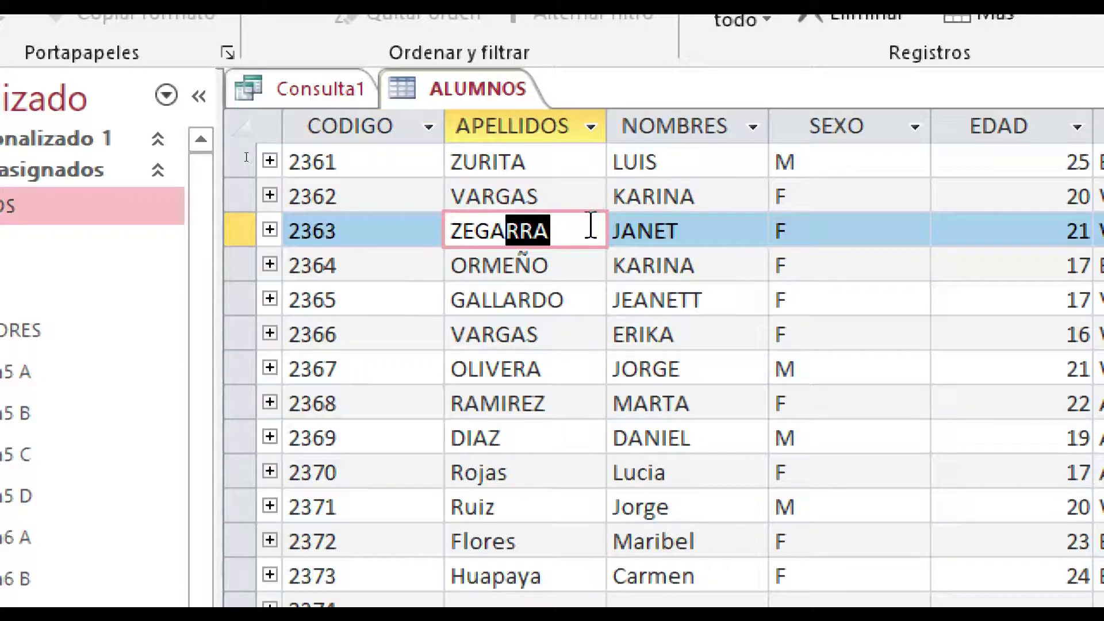
{"action": "left_click_drag", "start_coordinate": [465, 222], "coordinate": [562, 220]}
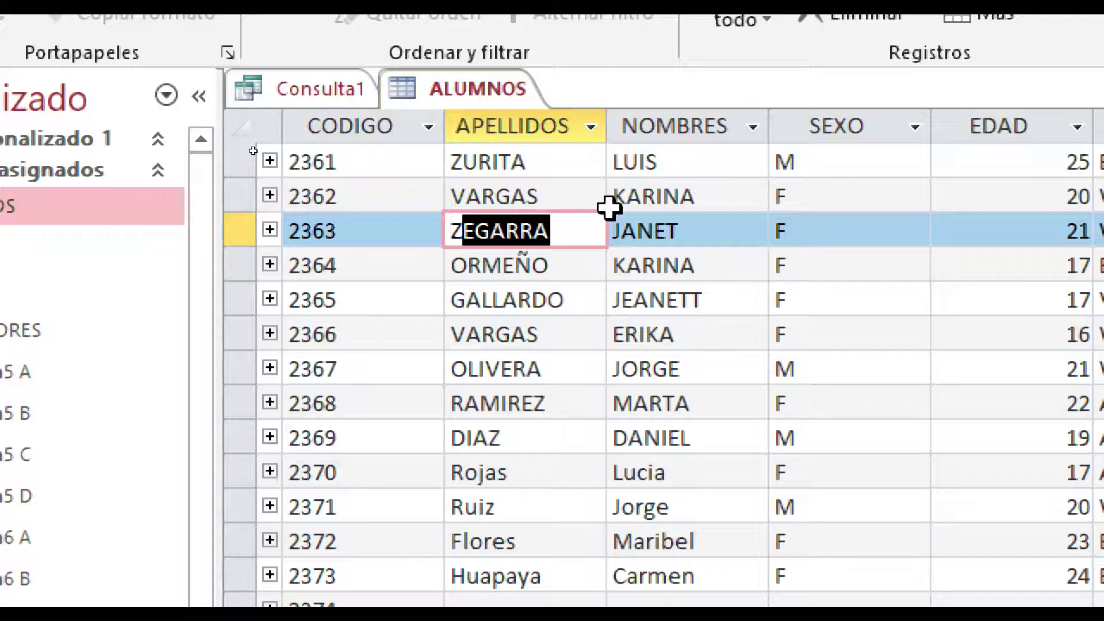
{"action": "left_click", "coordinate": [667, 224]}
{"action": "left_click", "coordinate": [336, 94]}
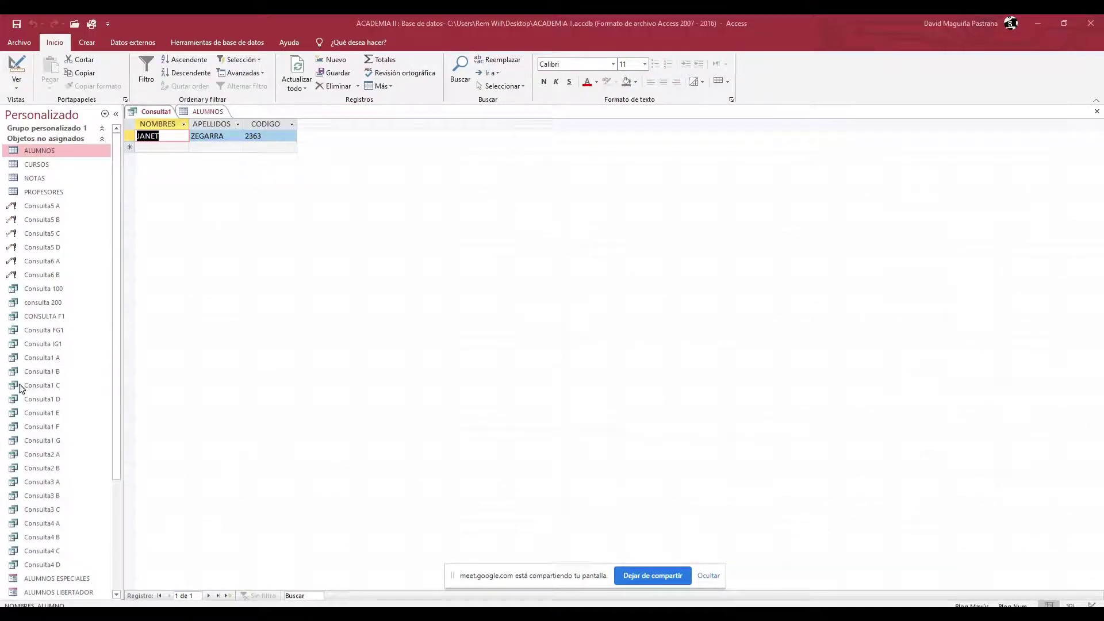
{"action": "left_click", "coordinate": [1096, 115]}
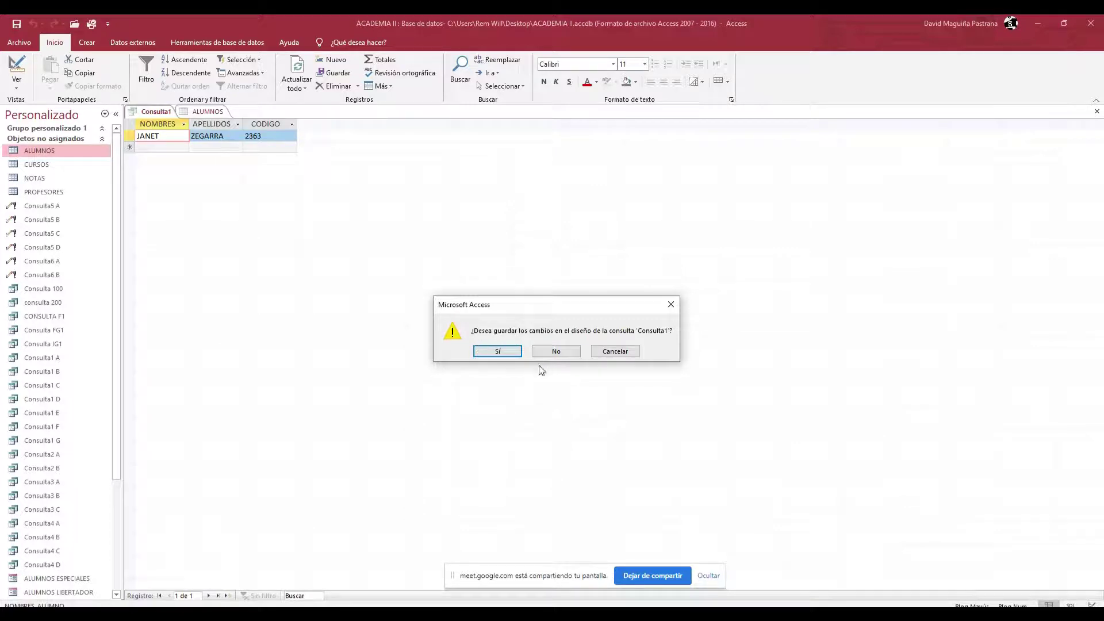
{"action": "left_click", "coordinate": [671, 304]}
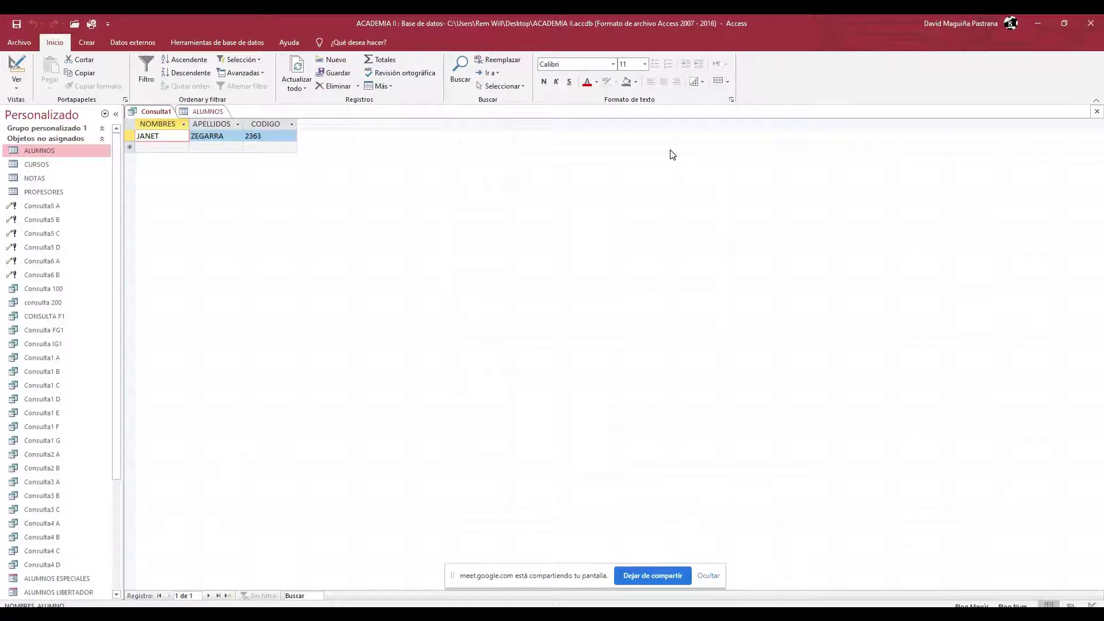
{"action": "left_click", "coordinate": [1097, 113]}
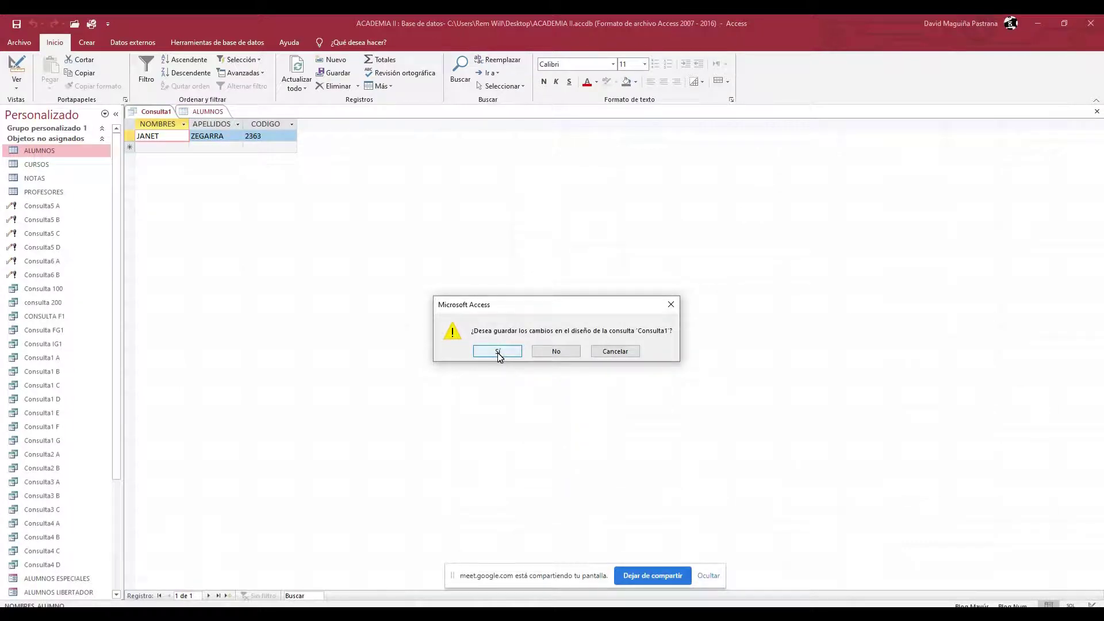
{"action": "left_click", "coordinate": [628, 354]}
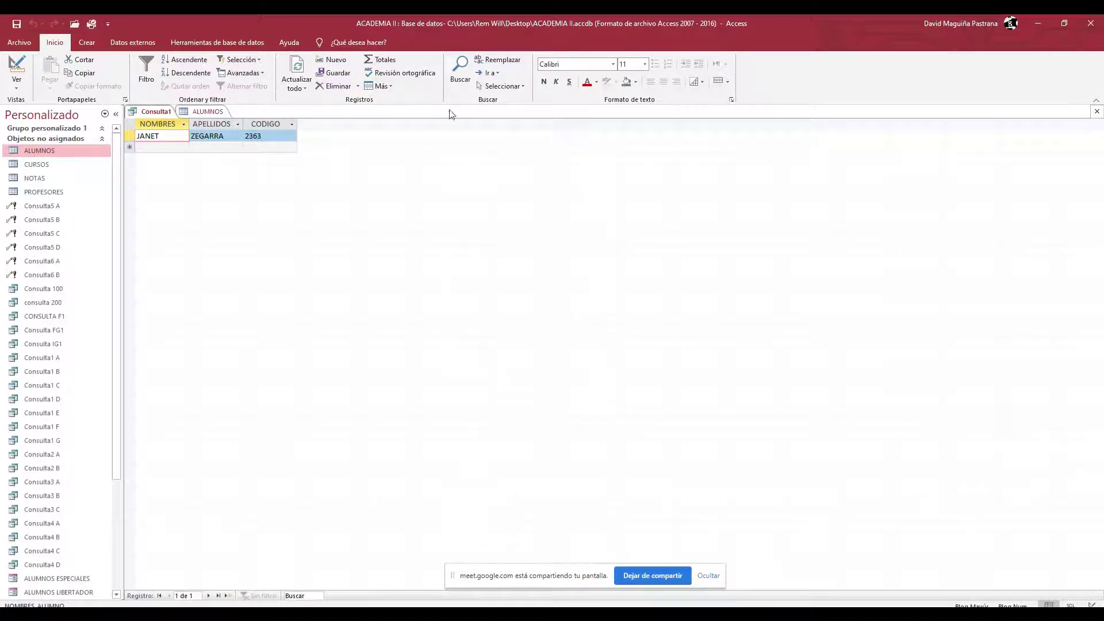
Step: Close the Consulta1 query and agree to save its design changes
{"action": "left_click", "coordinate": [1097, 112]}
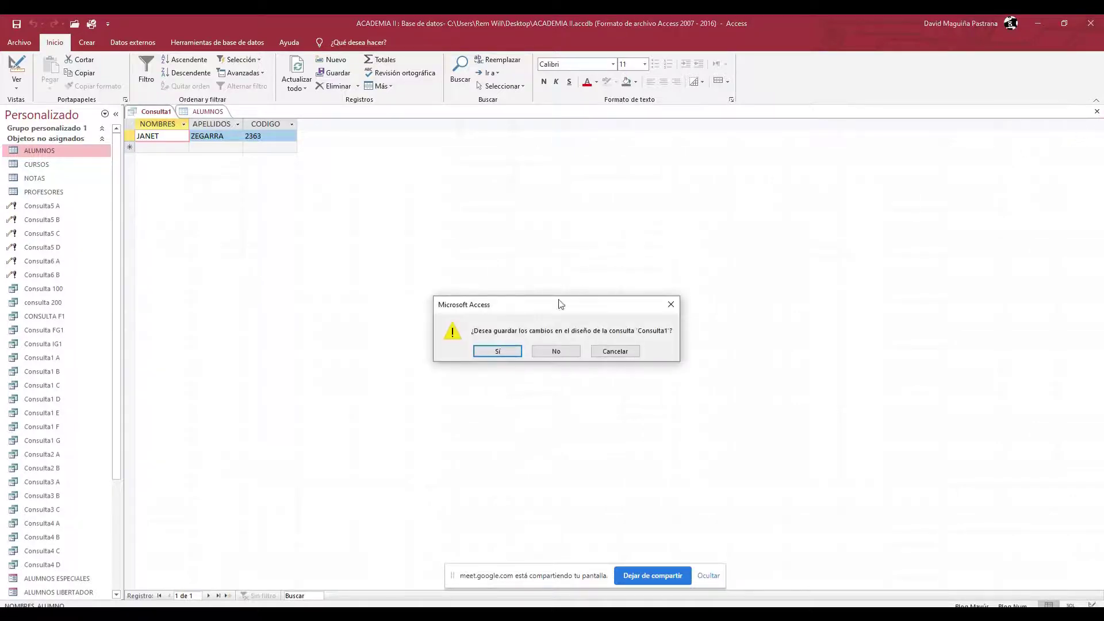
{"action": "left_click", "coordinate": [497, 351]}
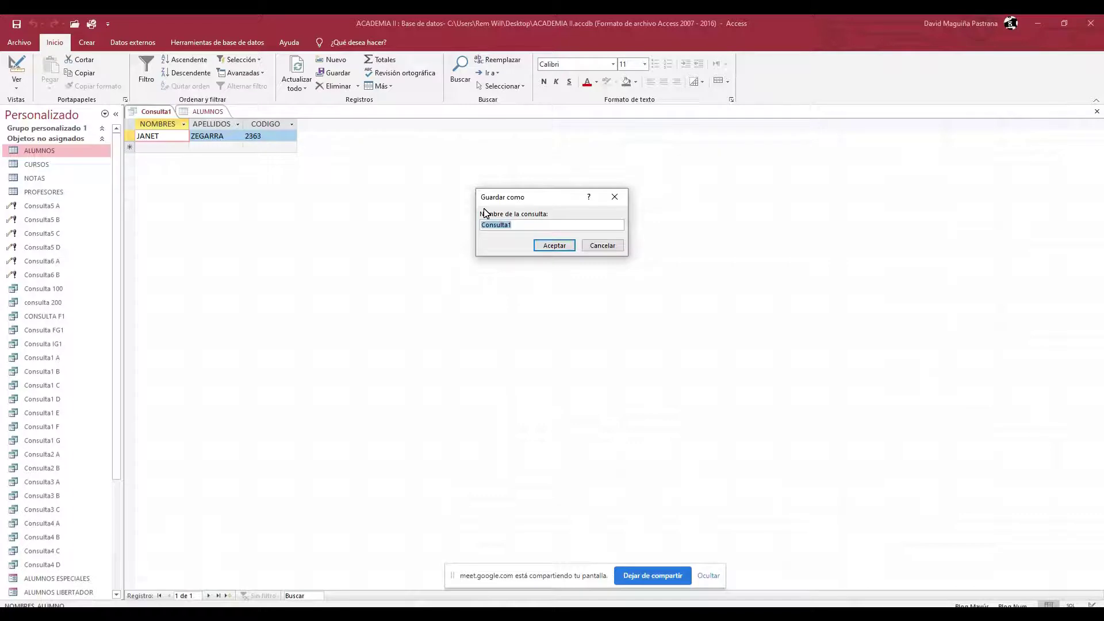
{"action": "left_click", "coordinate": [515, 223]}
Step: Switch to the Consultas Clase 7 document in Word, look over the CONSULTAS PELUQUERIA questions and minimize it
{"action": "left_click", "coordinate": [522, 613]}
{"action": "left_click", "coordinate": [497, 578]}
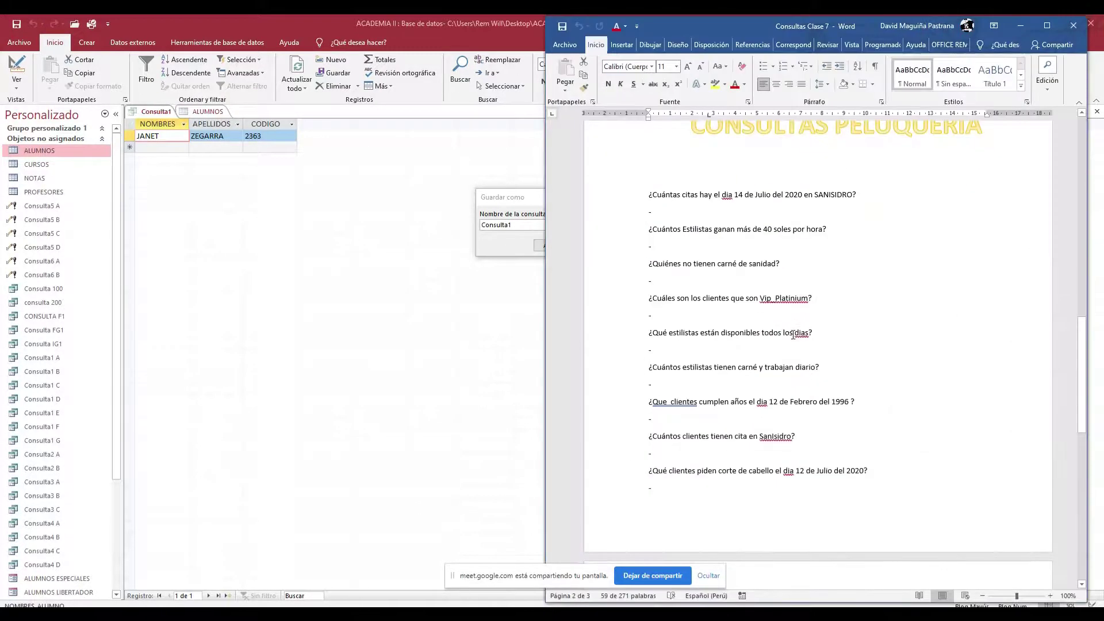
{"action": "scroll", "coordinate": [793, 334], "scroll_direction": "up", "scroll_amount": 1}
{"action": "left_click", "coordinate": [646, 222]}
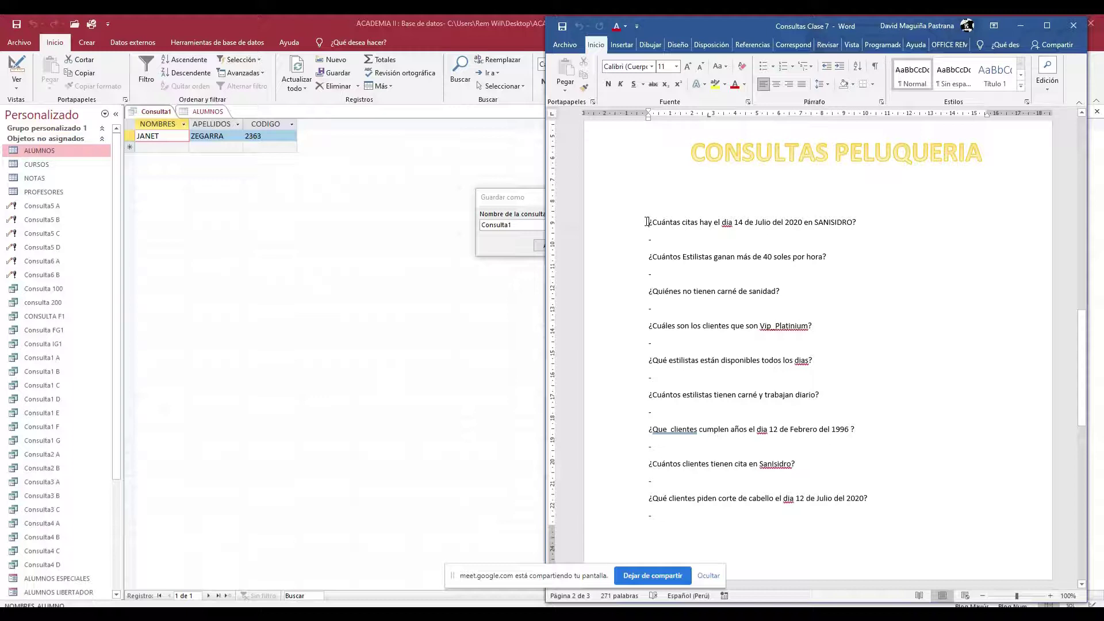
{"action": "left_click", "coordinate": [1028, 31]}
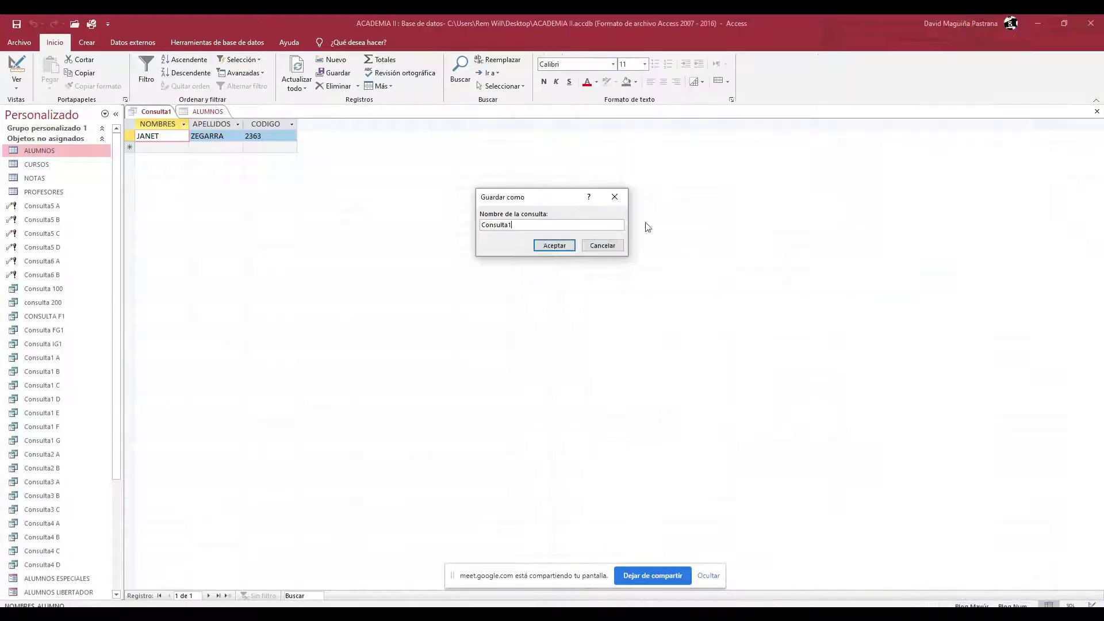
Step: Save the query under the name "CONSULTA codigo" followed by the student's code
{"action": "left_click_drag", "start_coordinate": [538, 226], "coordinate": [408, 239]}
{"action": "type", "text": "CONSULTA"}
{"action": "key", "text": "Caps_Lock"}
{"action": "type", "text": "codigo 2363"}
{"action": "left_click", "coordinate": [555, 245]}
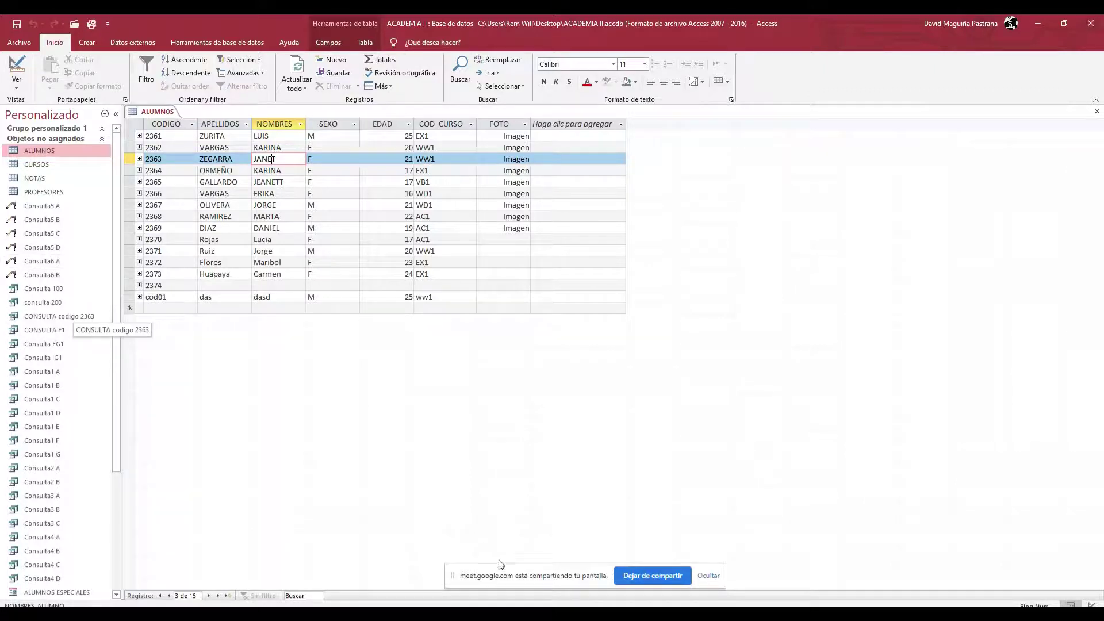
Step: Look at the Consultas Clase 7 Word document again, and open the saved student-code query to review its record before closing it
{"action": "mouse_move", "coordinate": [520, 609]}
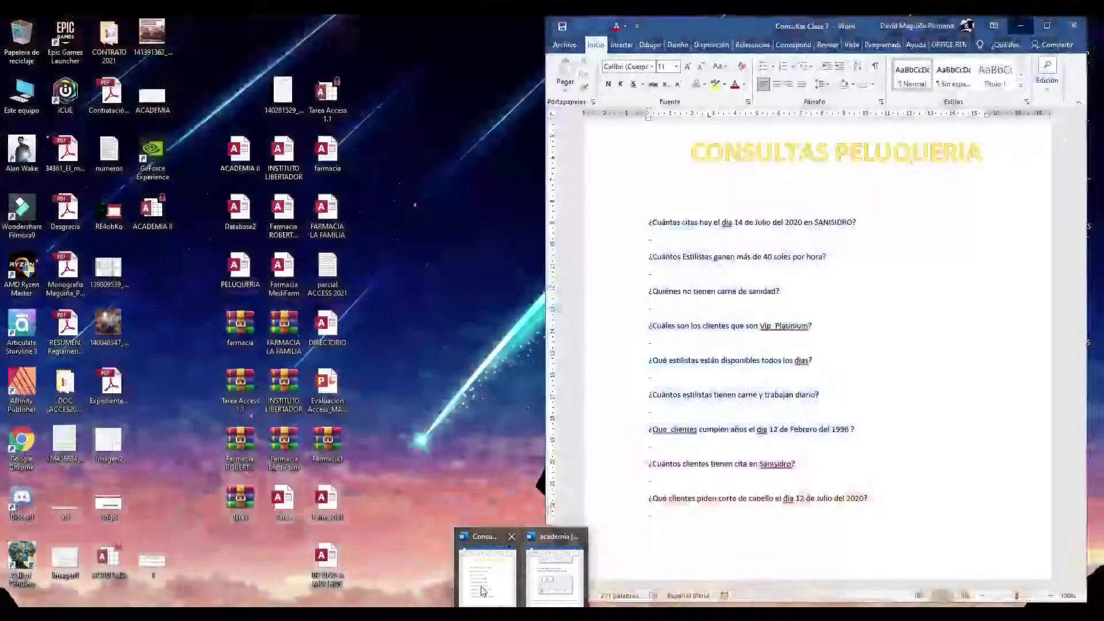
{"action": "left_click", "coordinate": [483, 591]}
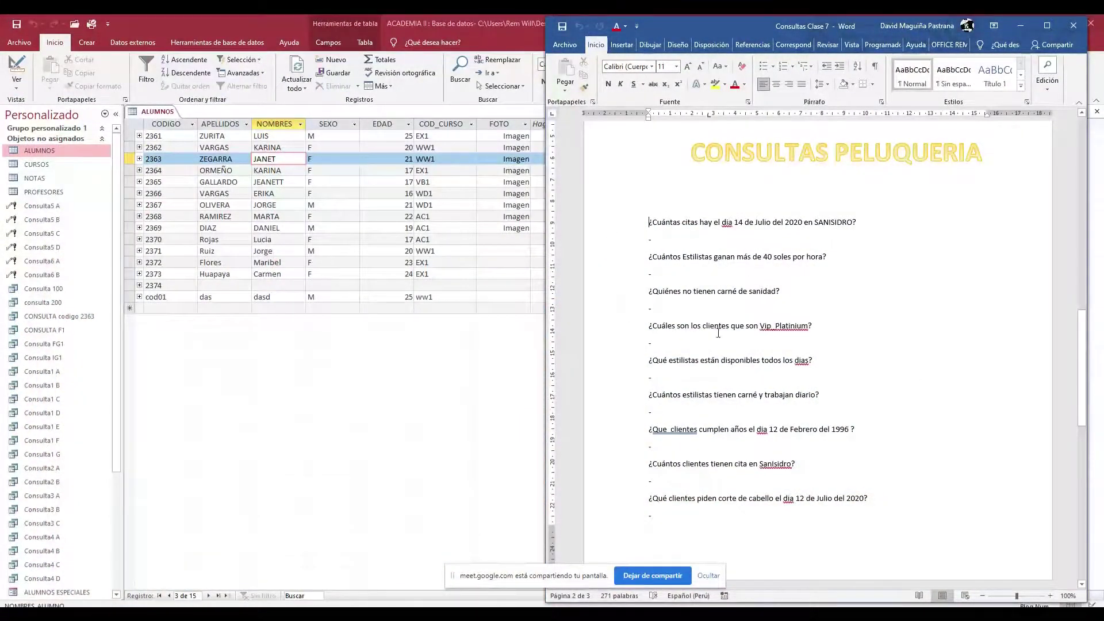
{"action": "left_click", "coordinate": [1021, 25]}
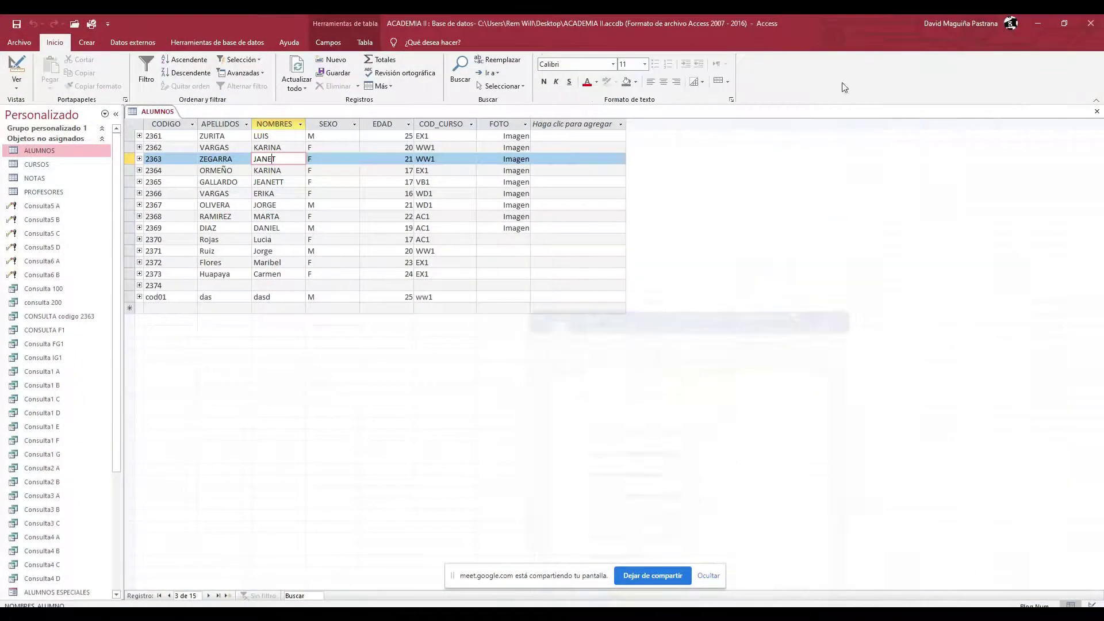
{"action": "double_click", "coordinate": [86, 317]}
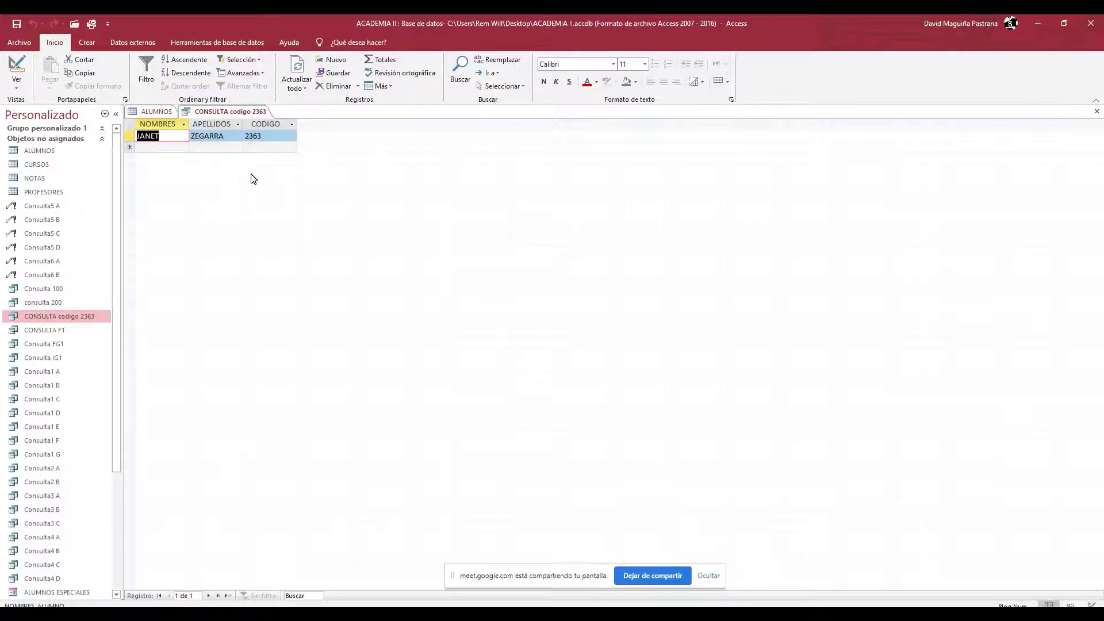
{"action": "left_click", "coordinate": [1096, 111]}
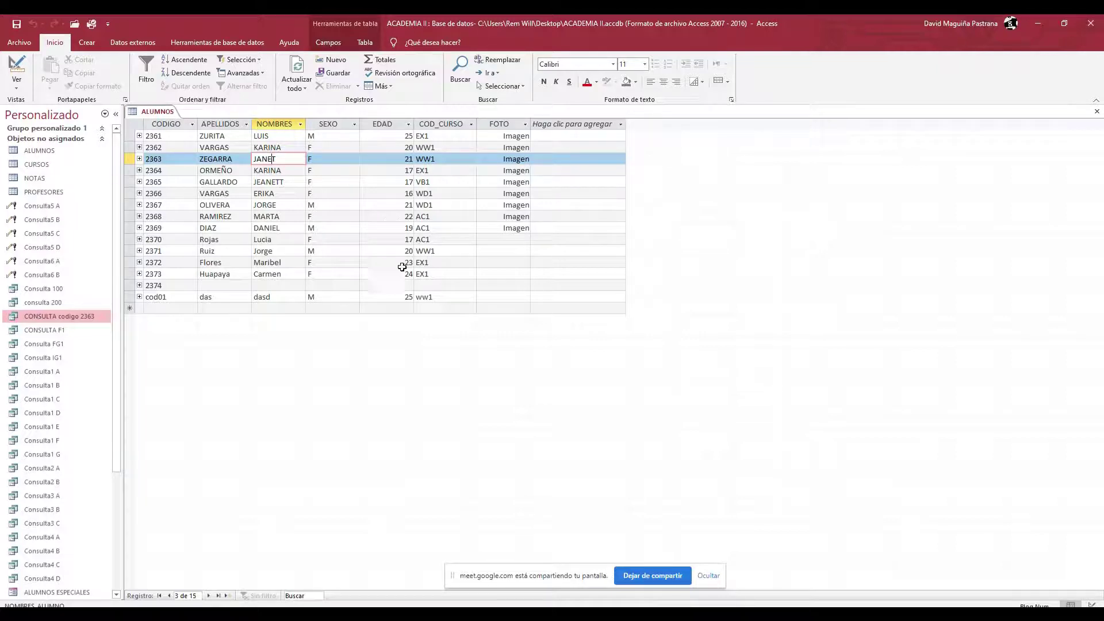
Step: Create a new query in Design view with the ALUMNOS, CURSOS, NOTAS and PROFESORES tables
{"action": "left_click", "coordinate": [90, 44]}
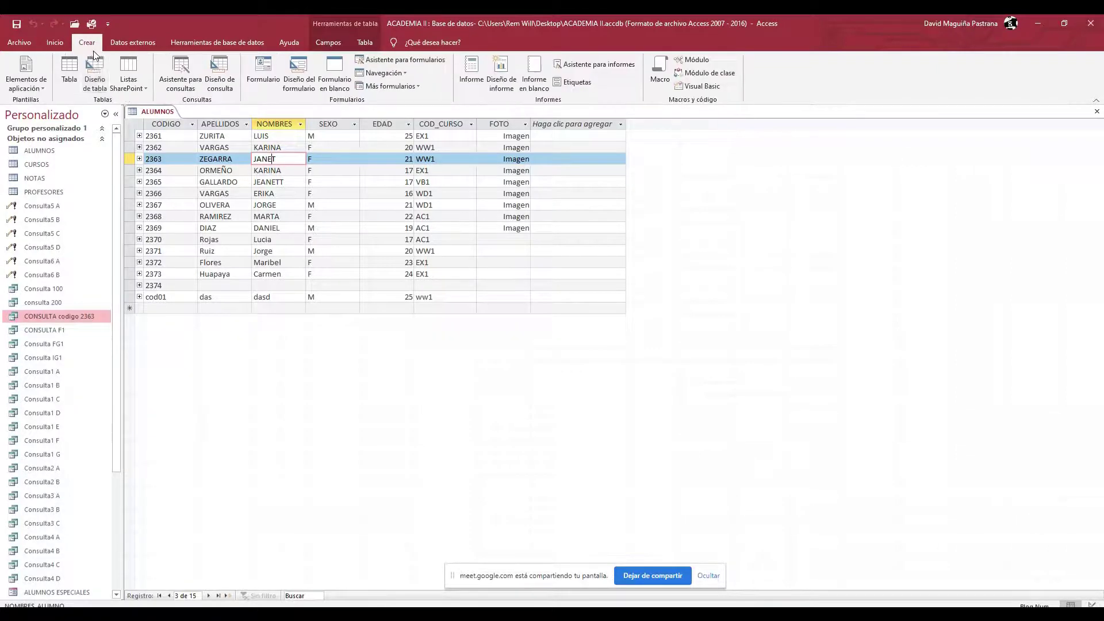
{"action": "left_click", "coordinate": [219, 74]}
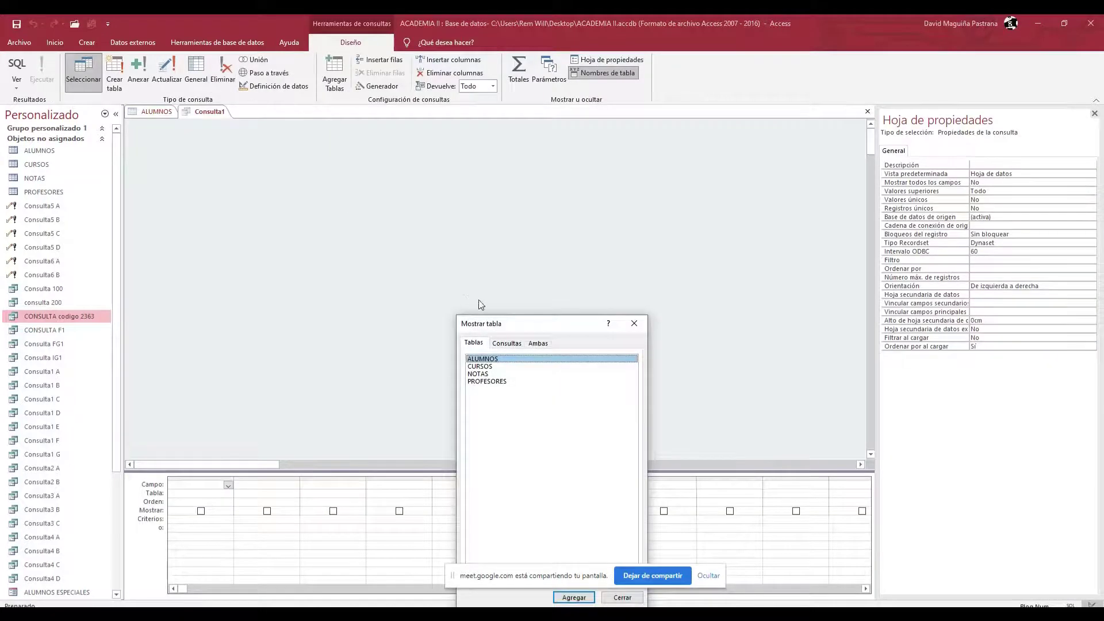
{"action": "left_click_drag", "start_coordinate": [536, 327], "coordinate": [737, 159]}
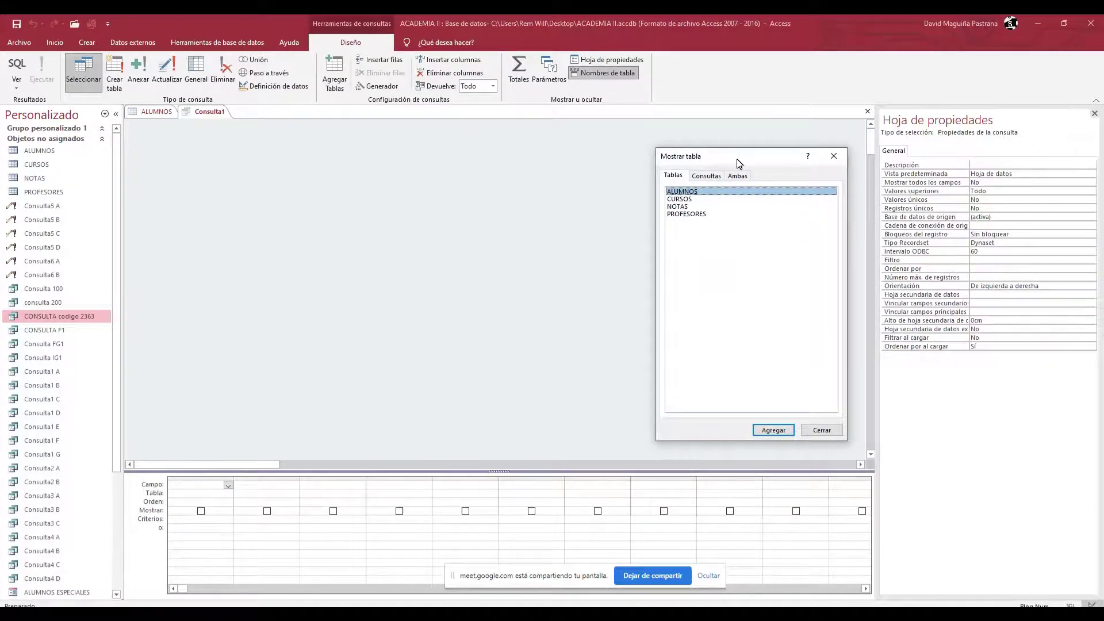
{"action": "key", "text": "shift+Down"}
{"action": "key", "text": "shift+Down"}
{"action": "key", "text": "shift+Down"}
{"action": "key", "text": "Return"}
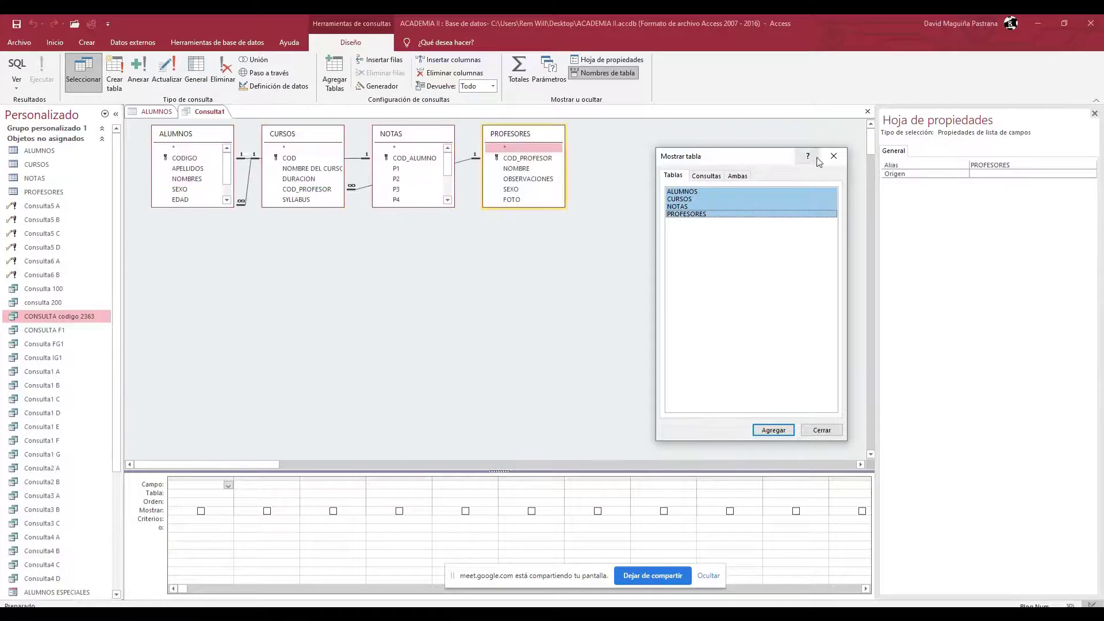
{"action": "left_click", "coordinate": [833, 156]}
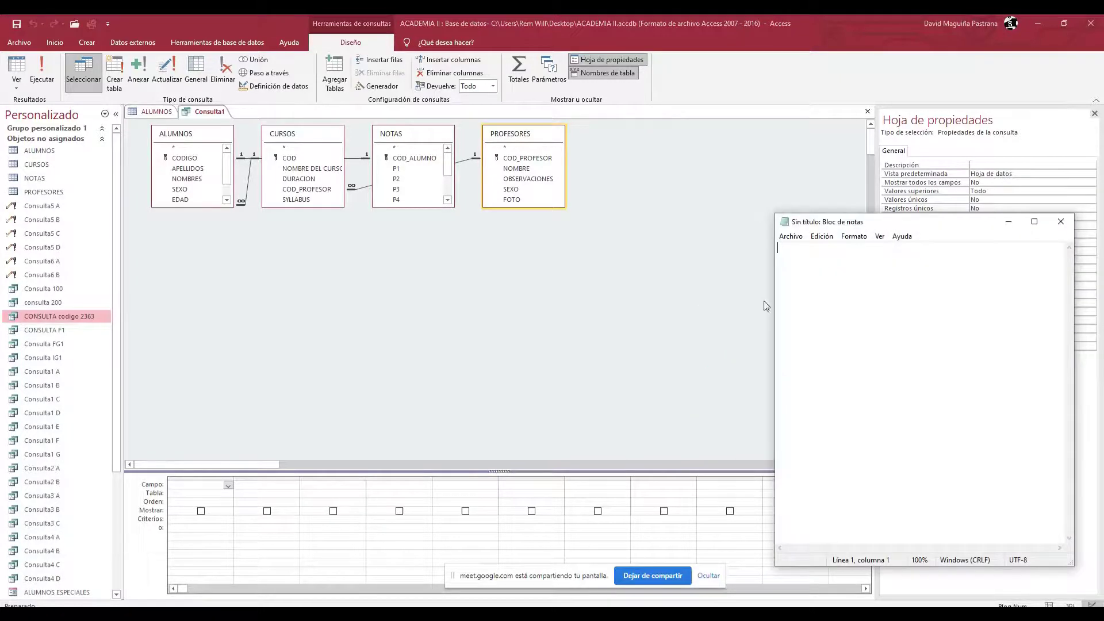
Step: Remove the mistyped character in Notepad and switch the keyboard layout to English (United States)
{"action": "type", "text": ";"}
{"action": "key", "text": "ctrl+z"}
{"action": "left_click", "coordinate": [1014, 613]}
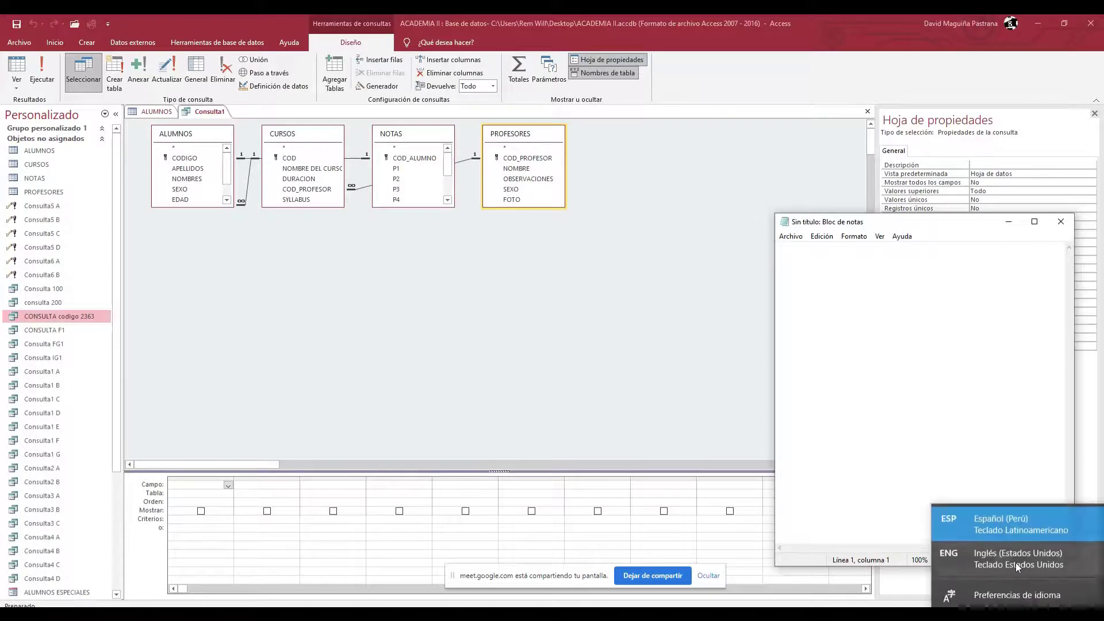
{"action": "left_click", "coordinate": [860, 302]}
{"action": "left_click", "coordinate": [1014, 613]}
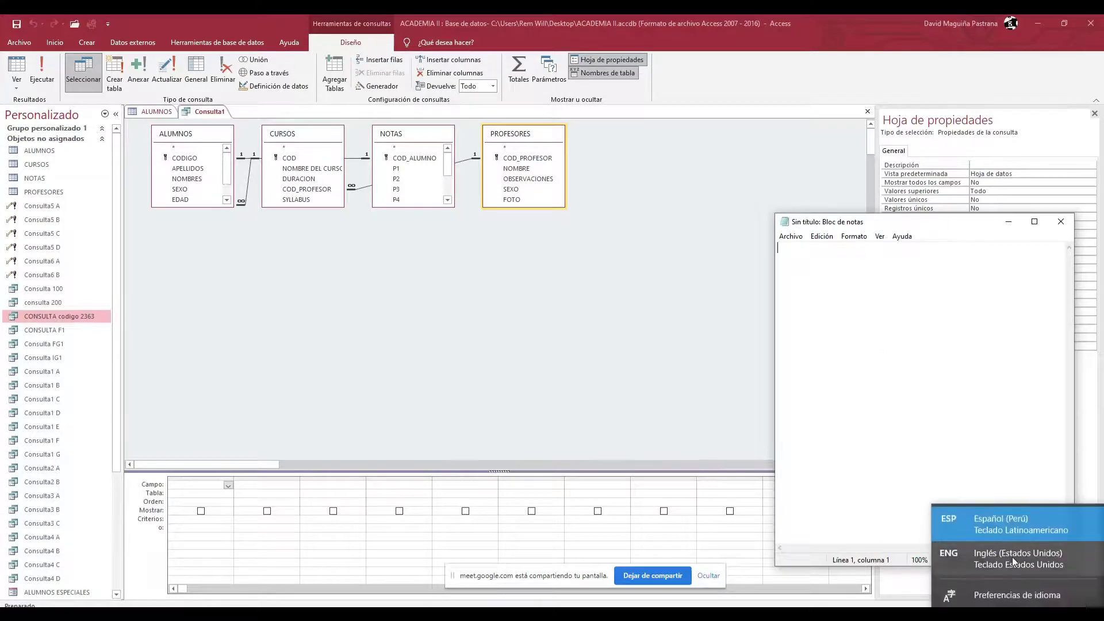
{"action": "left_click", "coordinate": [1013, 562]}
Step: Write the comparison operators ><= in Notepad and close the note without saving it
{"action": "type", "text": "><"}
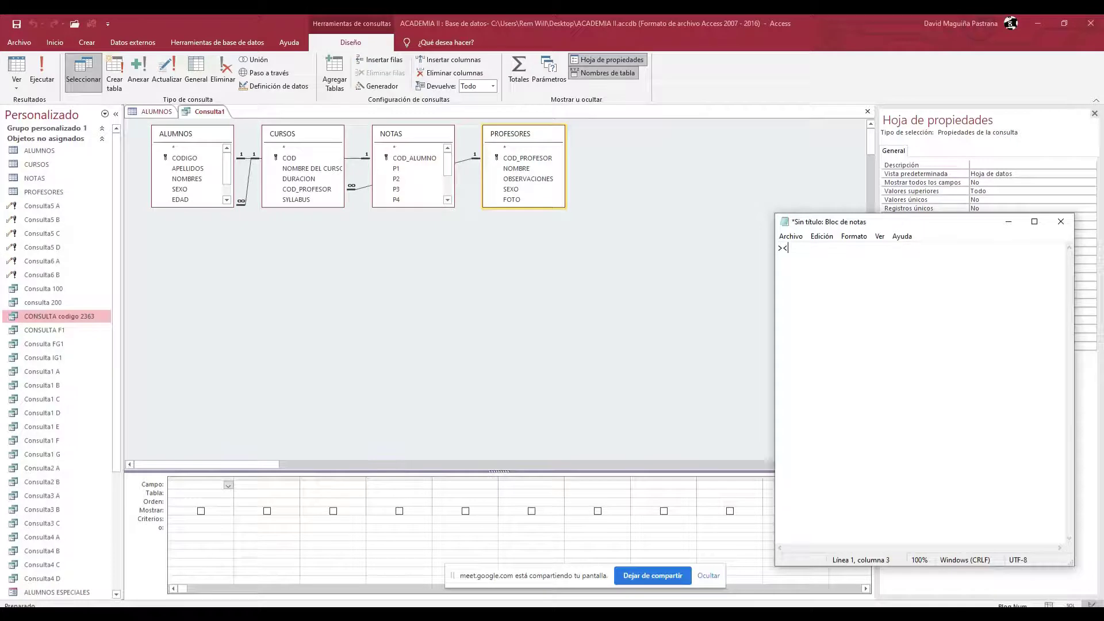
{"action": "type", "text": "="}
{"action": "left_click_drag", "start_coordinate": [860, 265], "coordinate": [781, 261]}
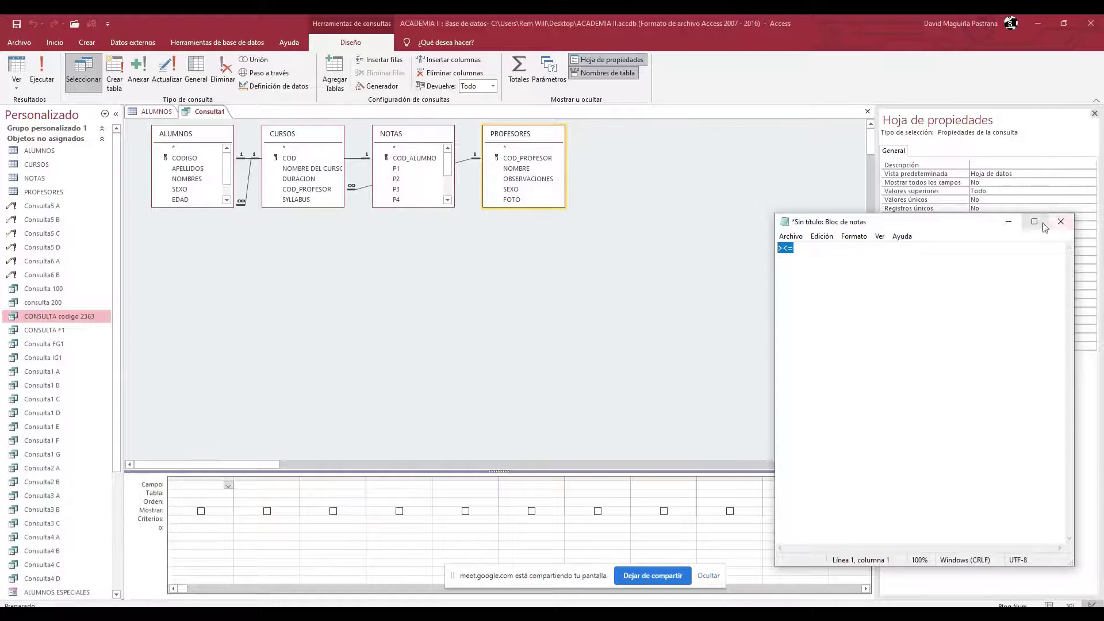
{"action": "left_click", "coordinate": [1061, 222]}
{"action": "left_click", "coordinate": [556, 319]}
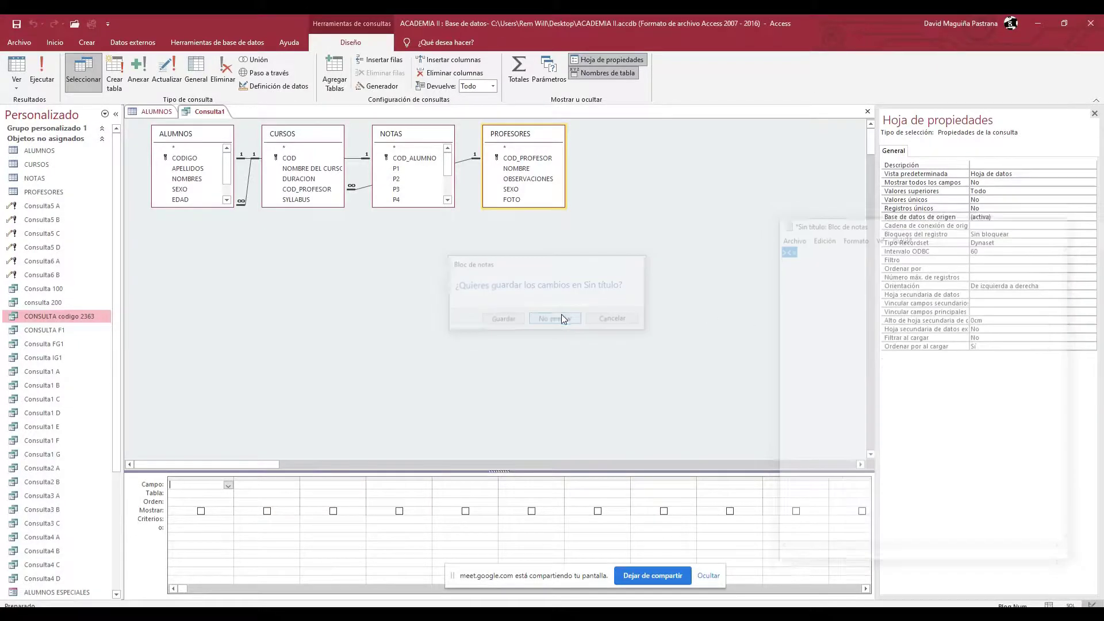
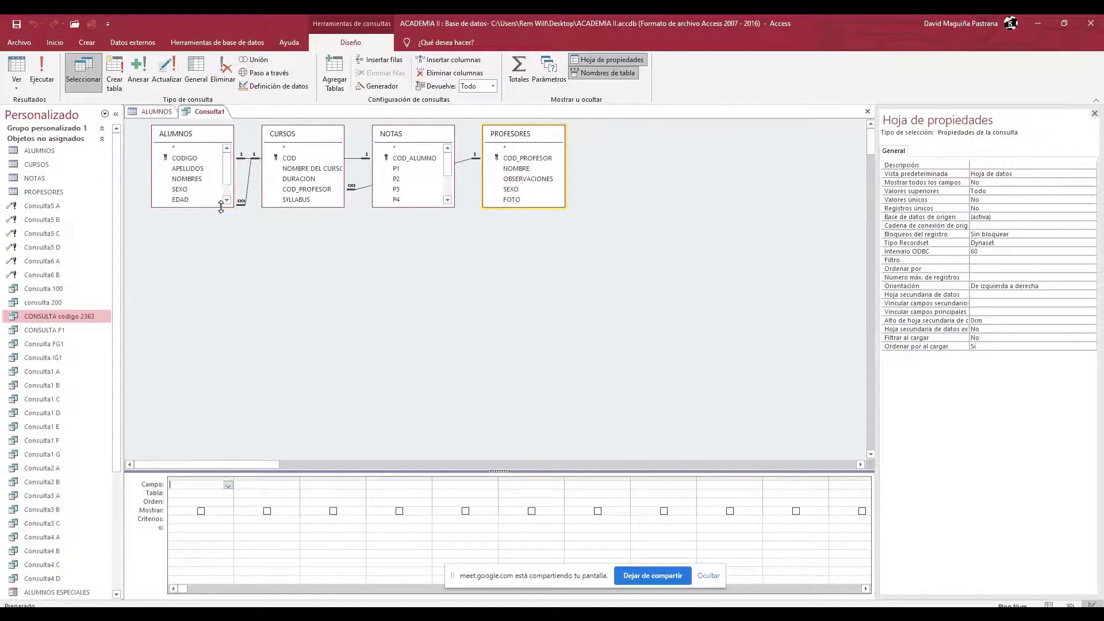
Step: Enlarge the ALUMNOS field list and add its EDAD field to the query with the criterion 21
{"action": "left_click_drag", "start_coordinate": [223, 208], "coordinate": [224, 239]}
{"action": "left_click", "coordinate": [193, 199]}
{"action": "double_click", "coordinate": [193, 199]}
{"action": "left_click", "coordinate": [199, 522]}
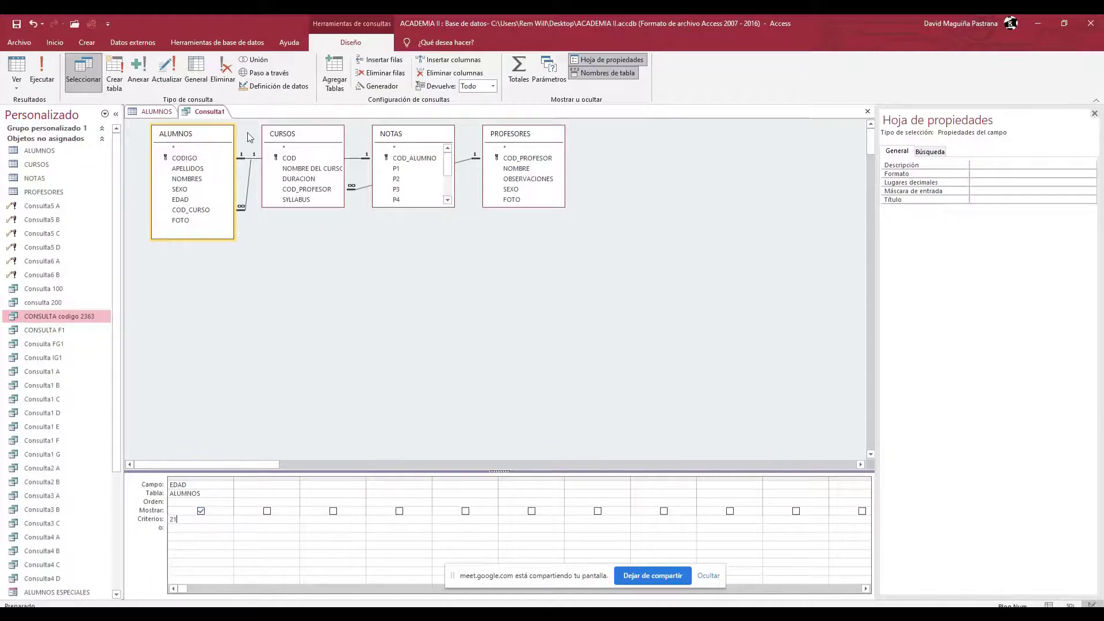
Step: Run the EDAD query to see its records and return to Design view
{"action": "left_click", "coordinate": [42, 71]}
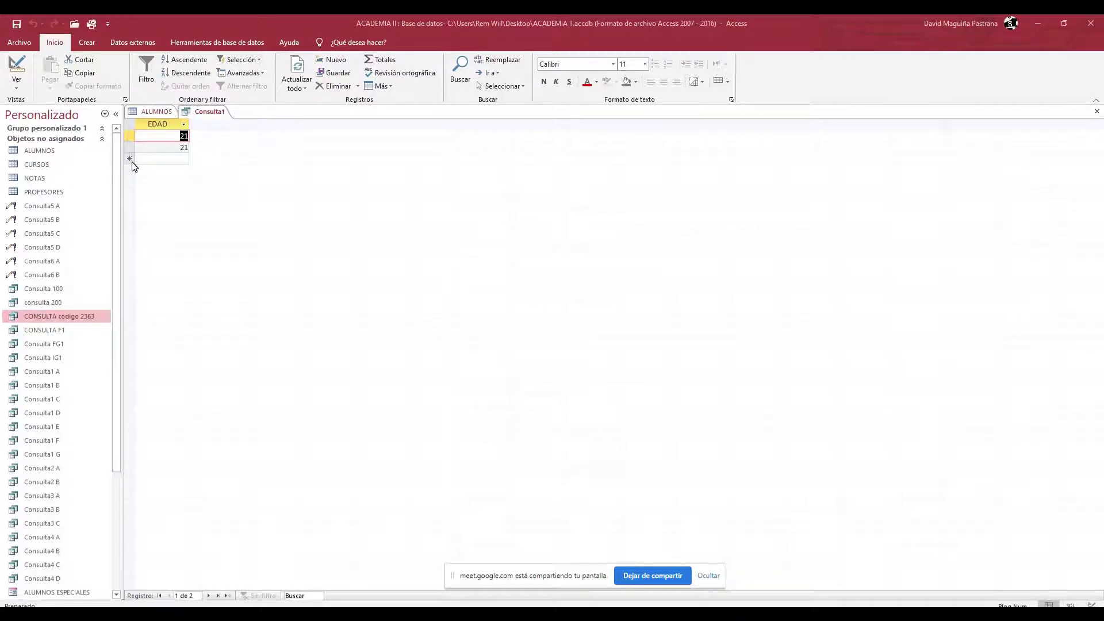
{"action": "left_click", "coordinate": [17, 86]}
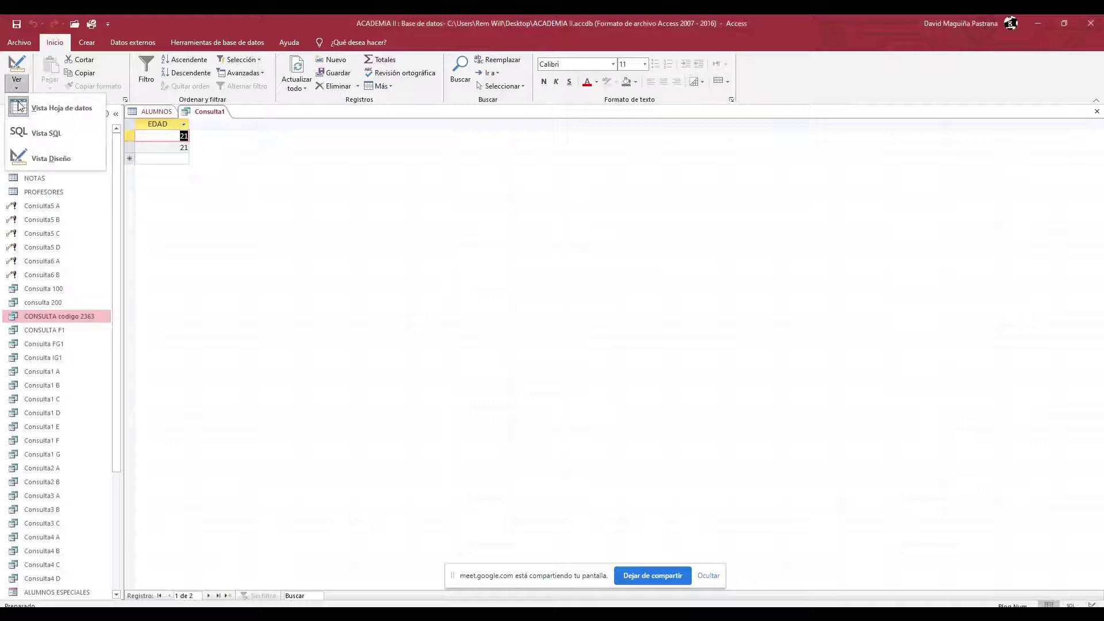
{"action": "left_click", "coordinate": [35, 157]}
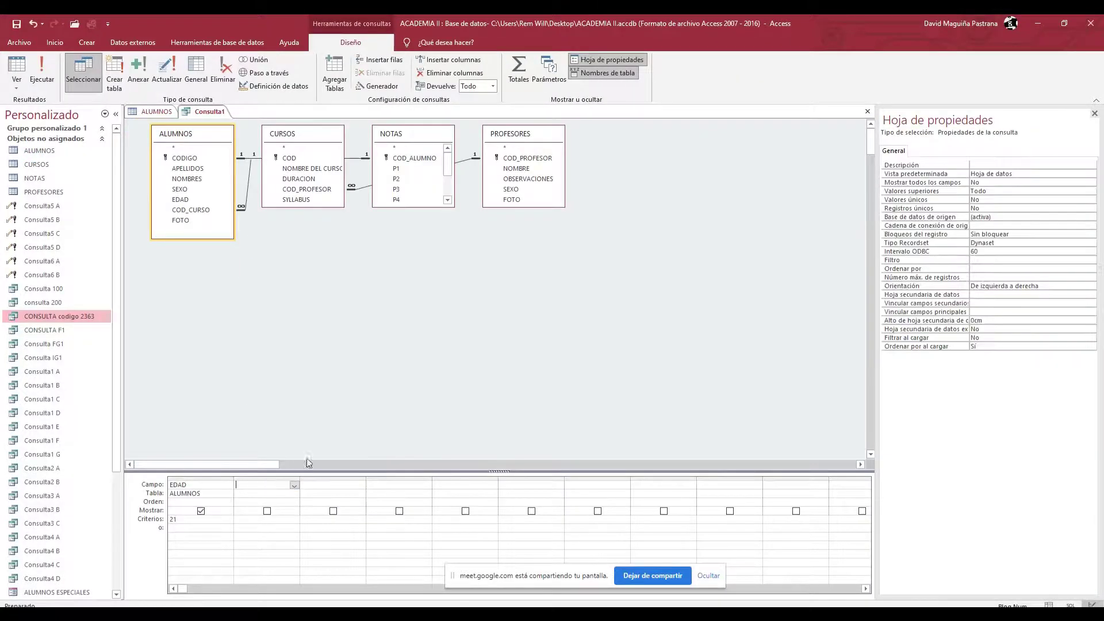
Step: Add the NOMBRES and CODIGO fields from ALUMNOS to the query and run it
{"action": "left_click", "coordinate": [201, 180]}
{"action": "double_click", "coordinate": [201, 179]}
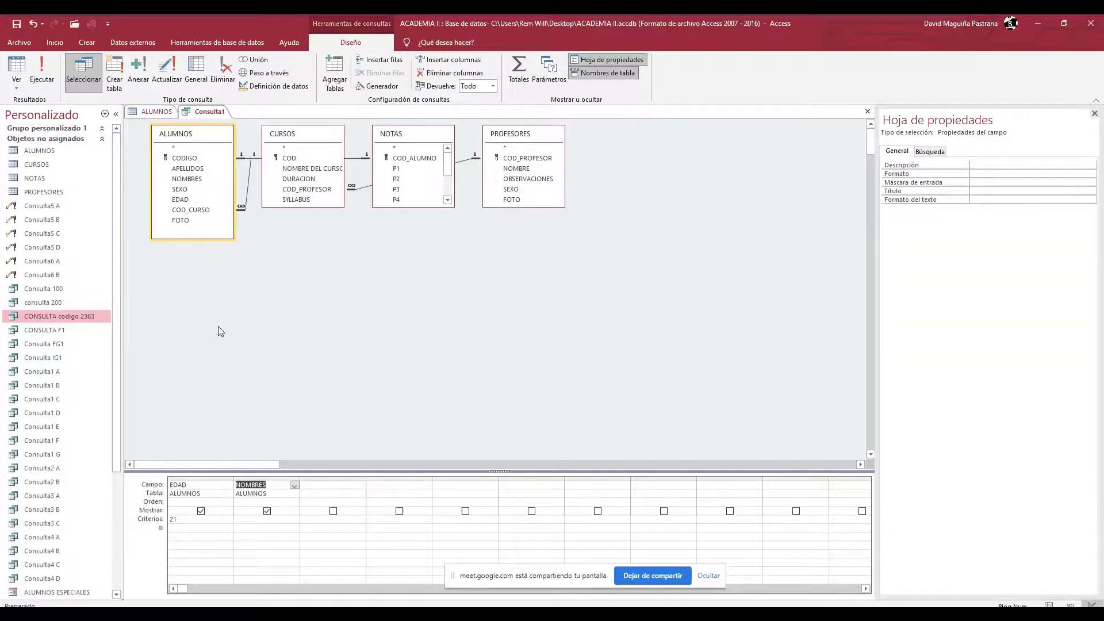
{"action": "left_click", "coordinate": [330, 483]}
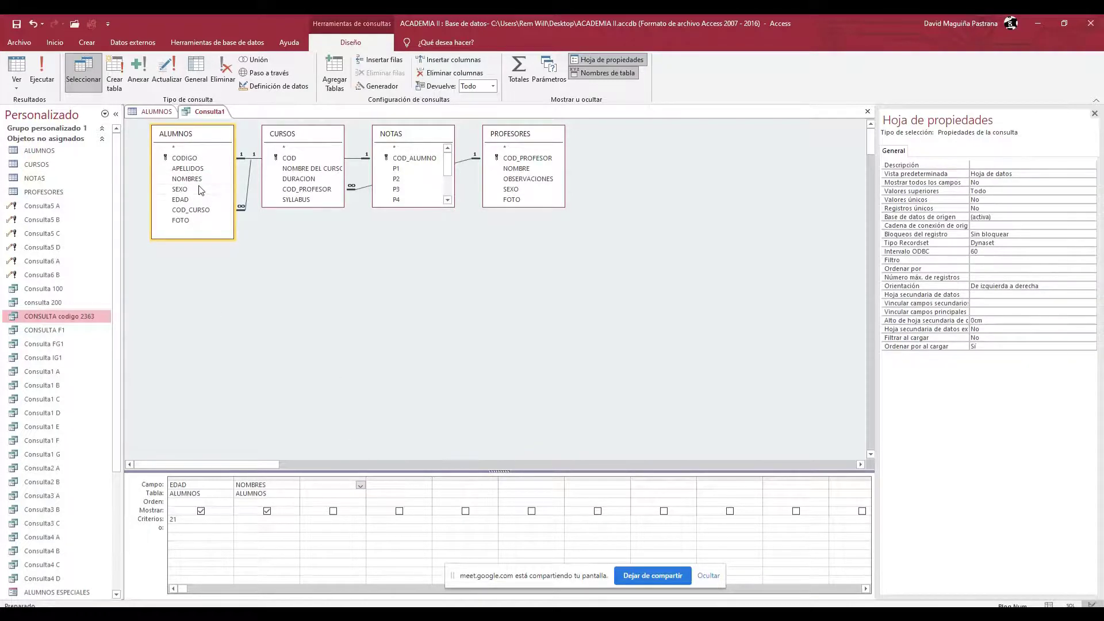
{"action": "double_click", "coordinate": [205, 157]}
{"action": "left_click", "coordinate": [49, 79]}
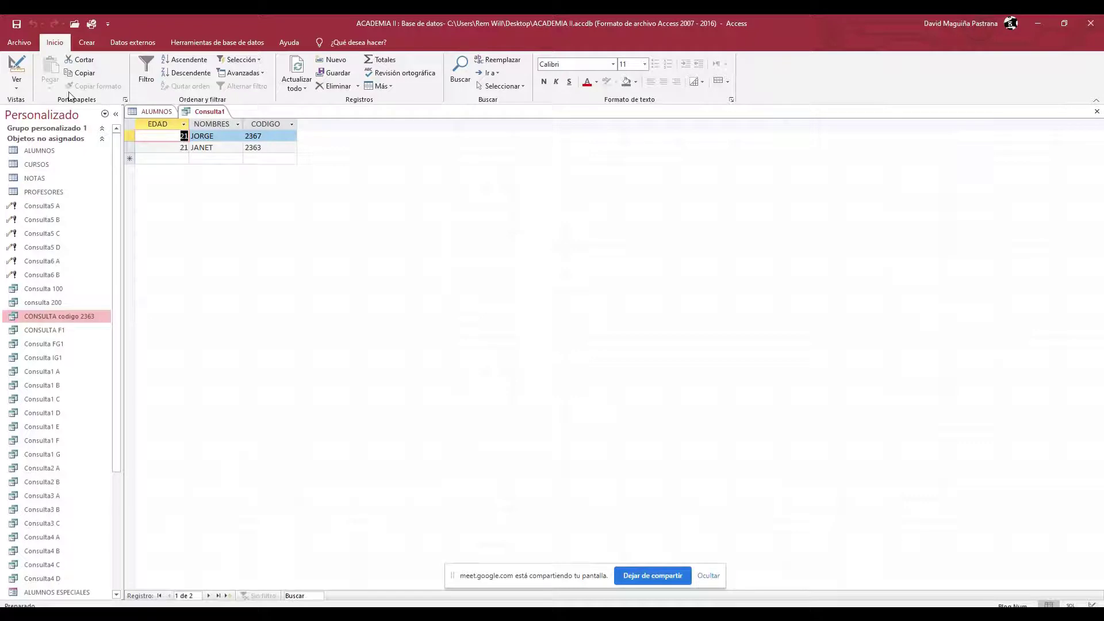
Step: Return the query to Design view, close it and save it as Los que tienen 21
{"action": "left_click", "coordinate": [16, 83]}
{"action": "left_click", "coordinate": [51, 158]}
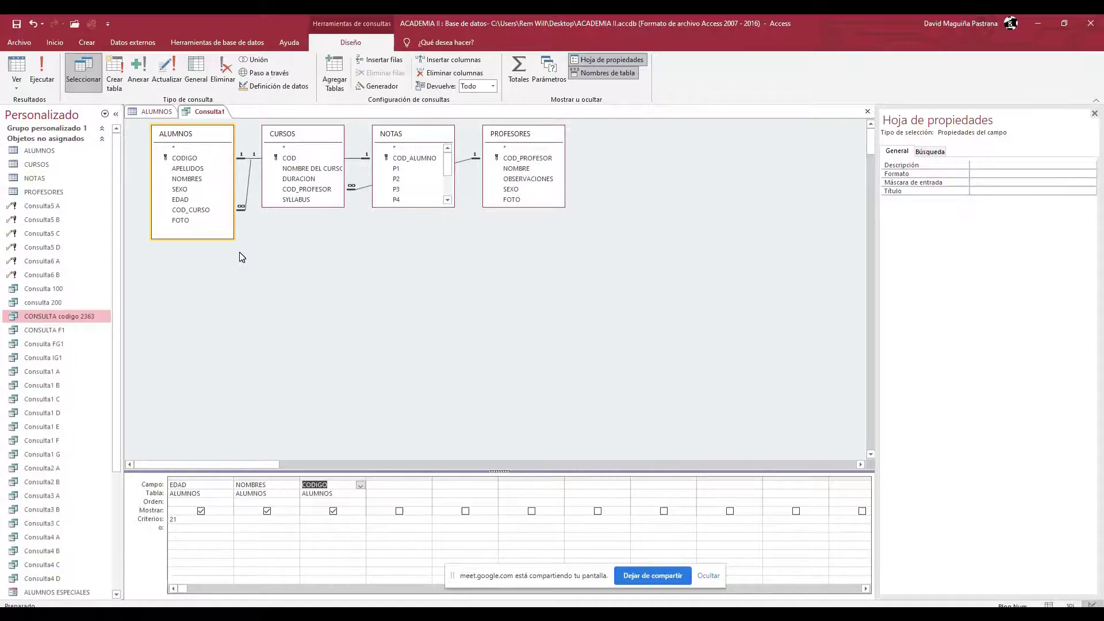
{"action": "left_click", "coordinate": [341, 488]}
{"action": "left_click", "coordinate": [869, 114]}
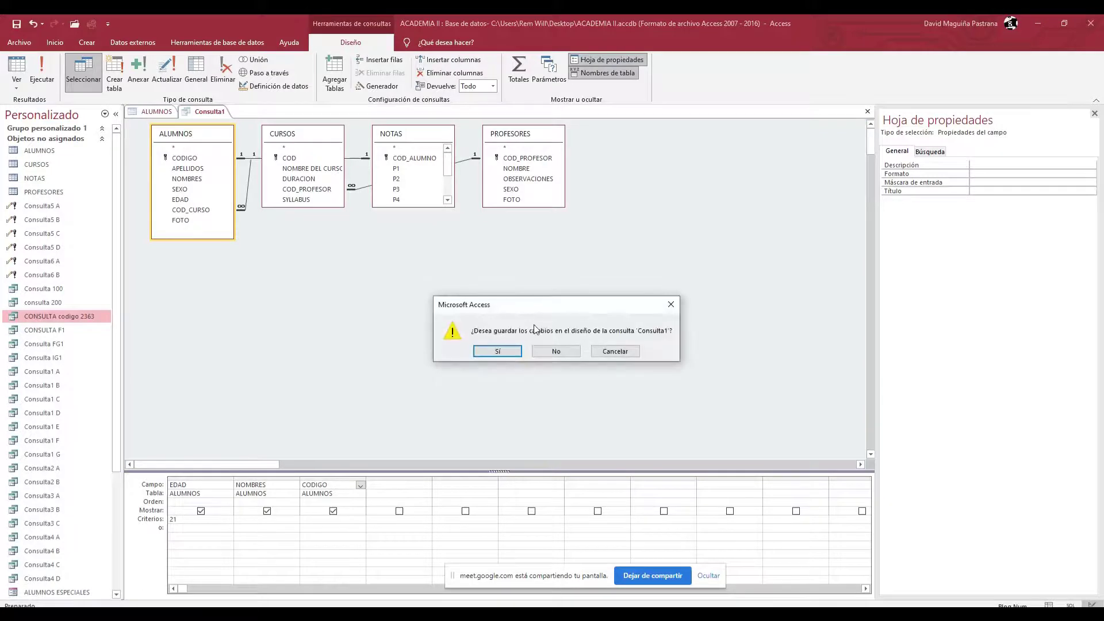
{"action": "left_click", "coordinate": [498, 351]}
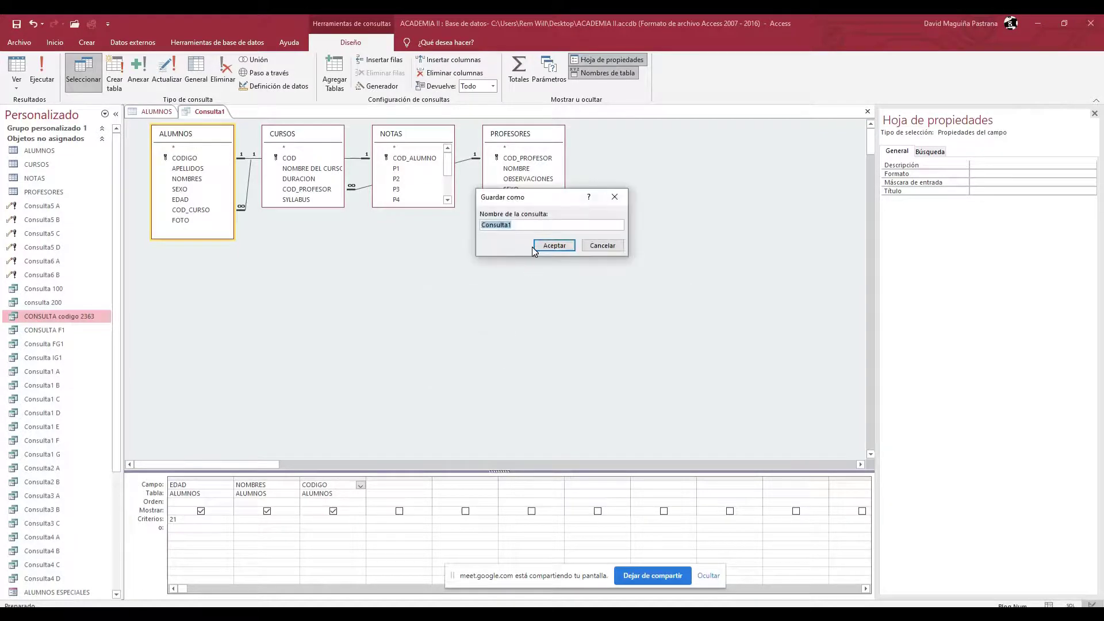
{"action": "type", "text": "Los que tienen 21"}
{"action": "left_click", "coordinate": [553, 245]}
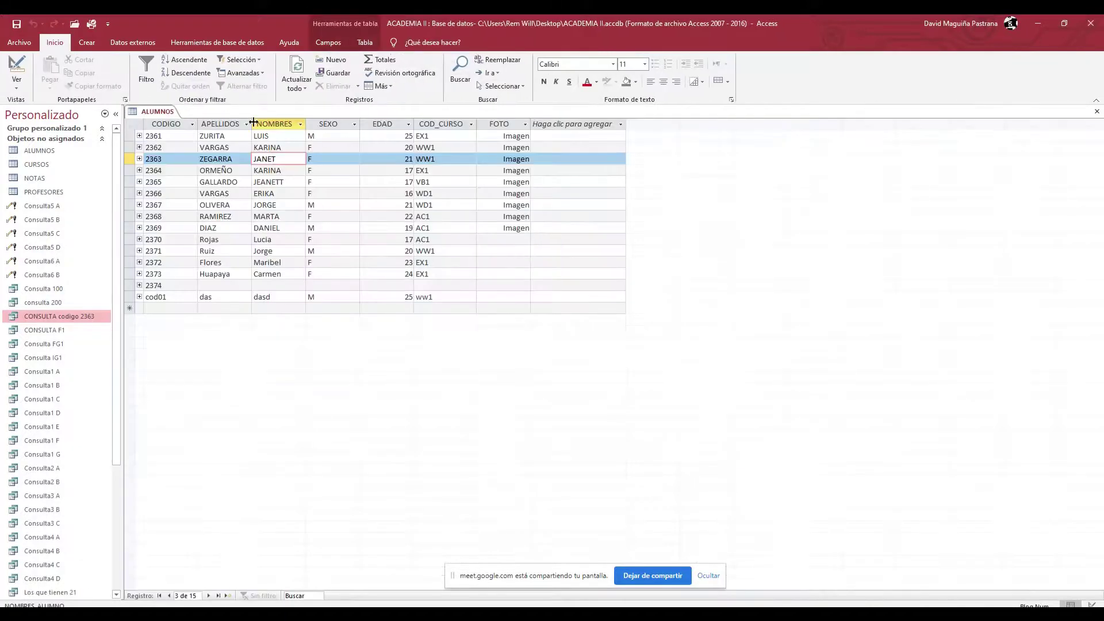
Step: Close the ALUMNOS table and create a new query in Design view, moving the table selection dialog higher
{"action": "left_click", "coordinate": [1097, 111]}
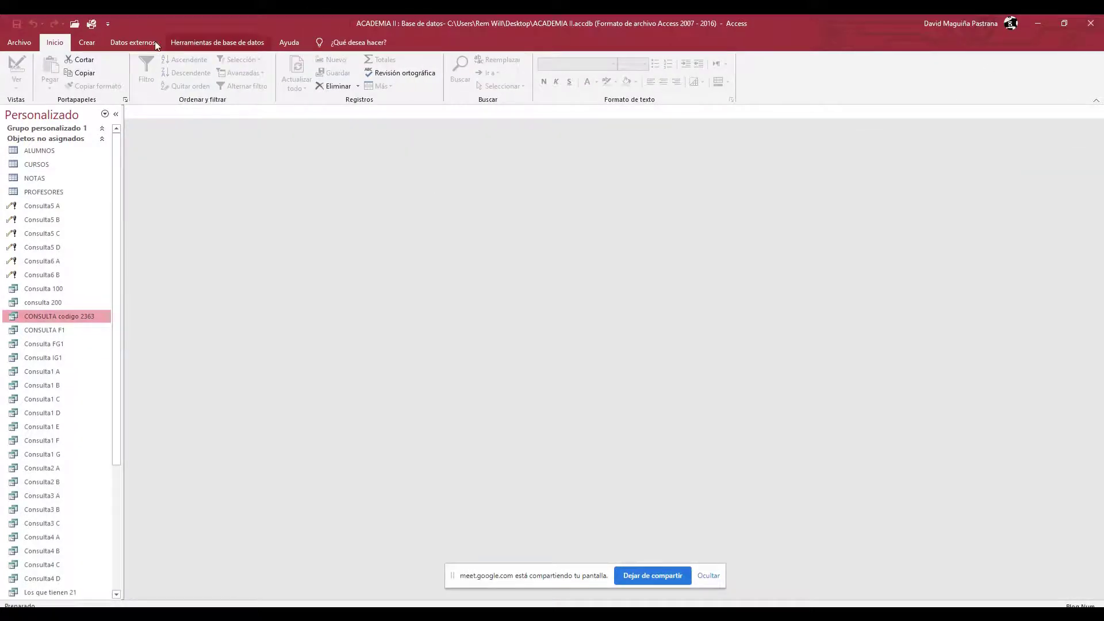
{"action": "left_click", "coordinate": [97, 42]}
{"action": "left_click", "coordinate": [218, 72]}
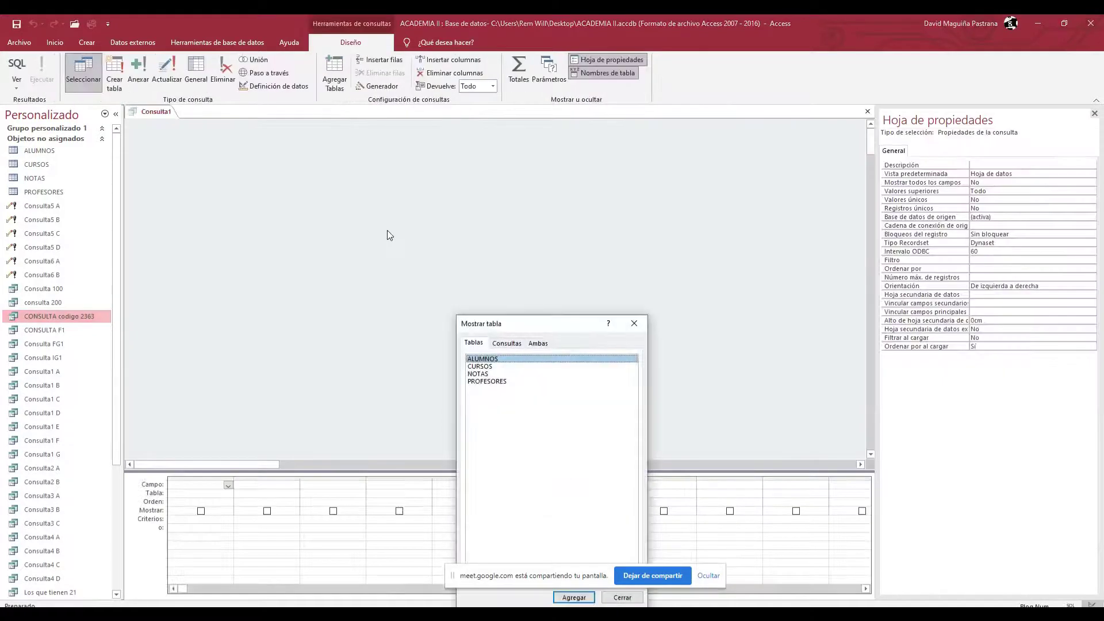
{"action": "scroll", "coordinate": [47, 321], "scroll_direction": "down", "scroll_amount": 2}
{"action": "left_click", "coordinate": [130, 334]}
{"action": "left_click_drag", "start_coordinate": [517, 328], "coordinate": [649, 174]}
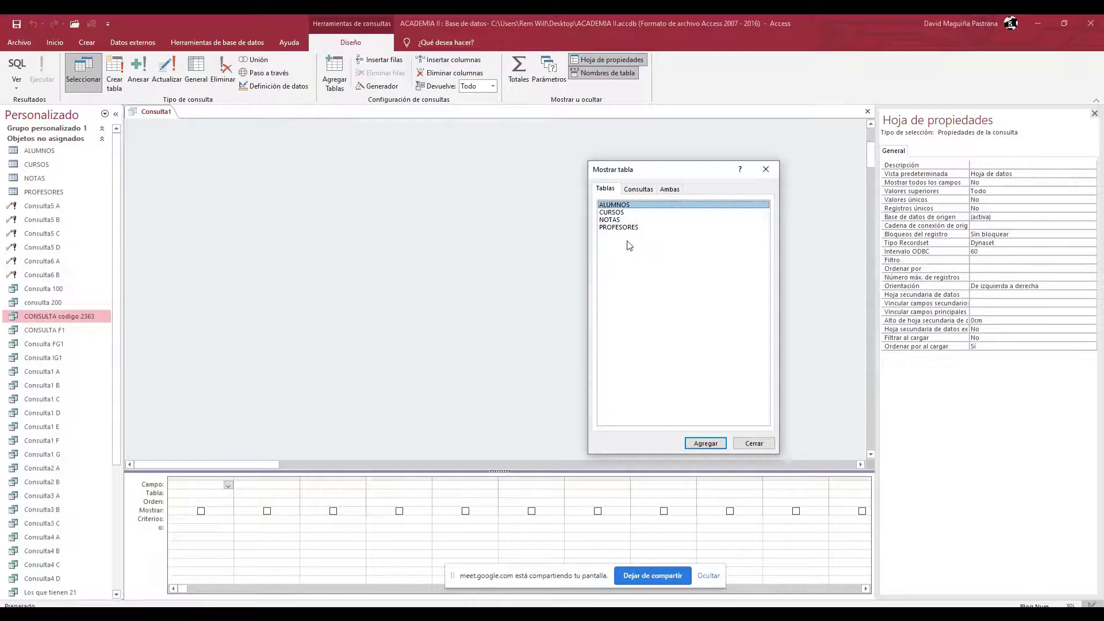
{"action": "left_click", "coordinate": [355, 607]}
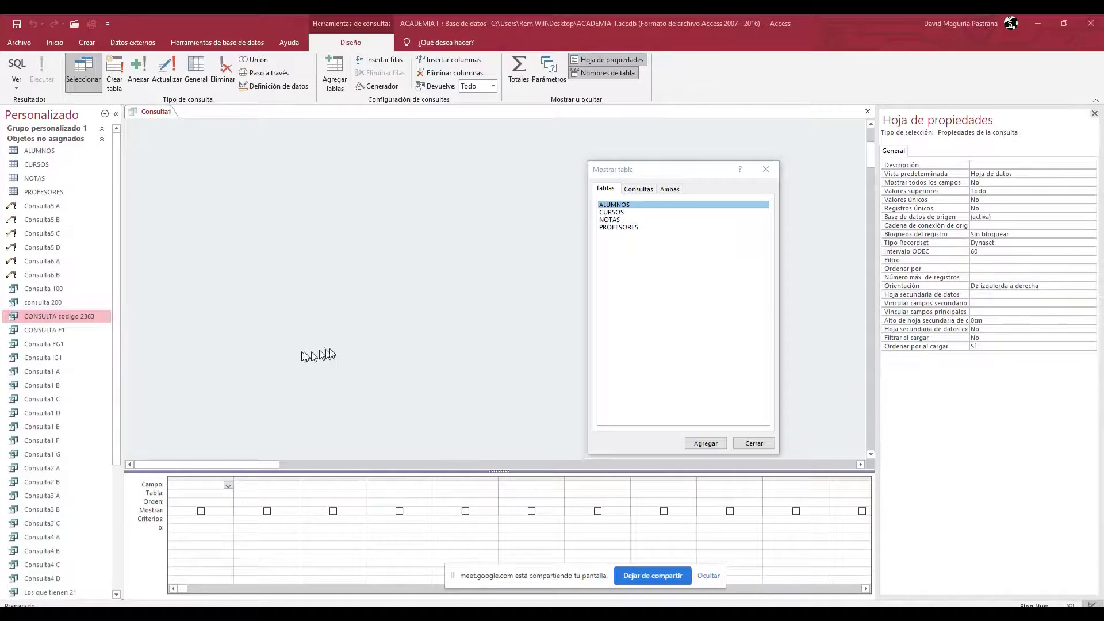
Step: Add the ALUMNOS table to the query and delete the duplicate ALUMNOS_1 field list
{"action": "double_click", "coordinate": [629, 205]}
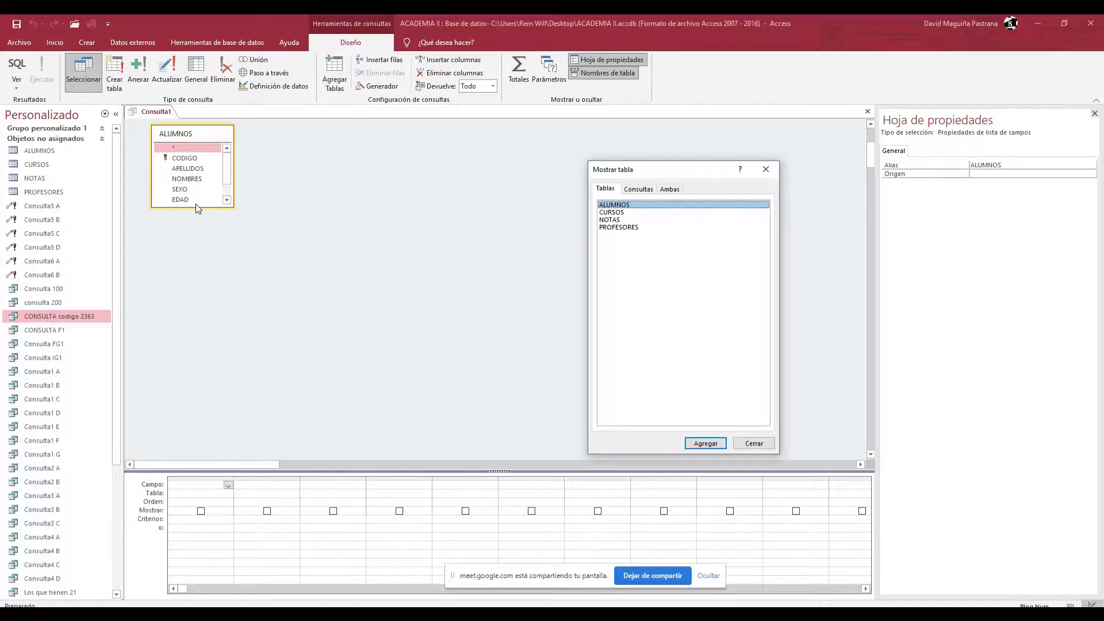
{"action": "left_click", "coordinate": [706, 443]}
{"action": "left_click", "coordinate": [768, 170]}
{"action": "left_click", "coordinate": [302, 135]}
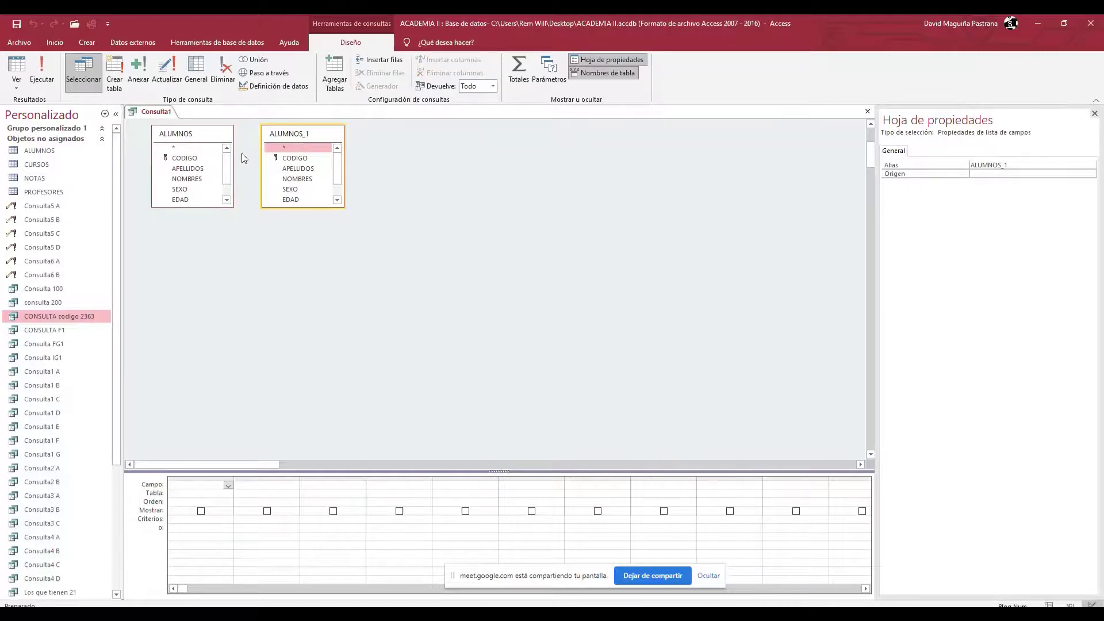
{"action": "left_click_drag", "start_coordinate": [291, 138], "coordinate": [335, 142]}
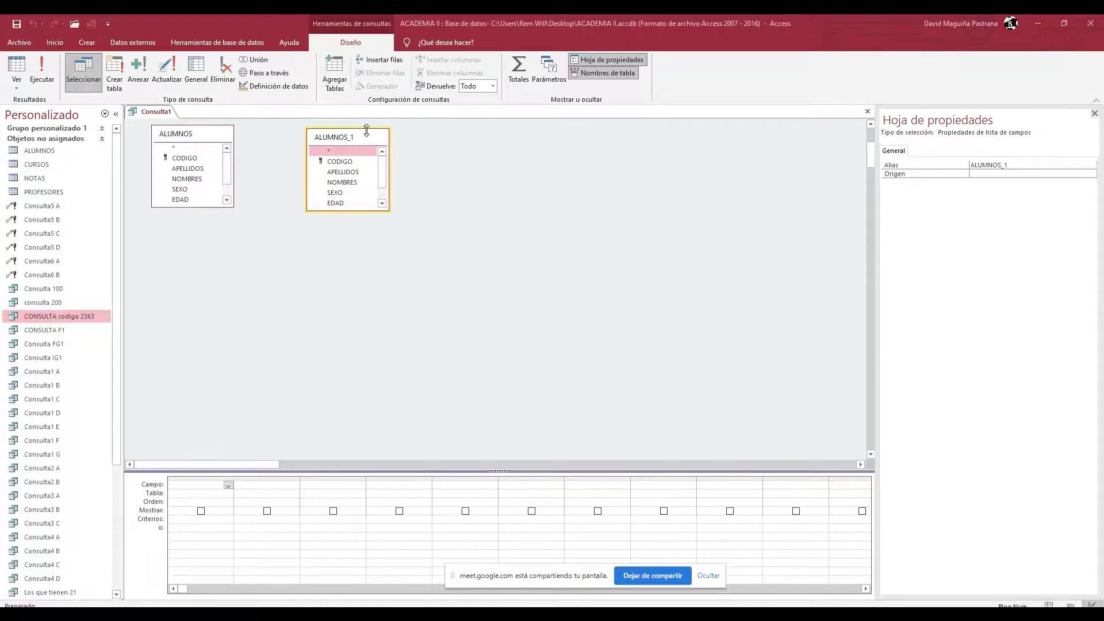
{"action": "key", "text": "Delete"}
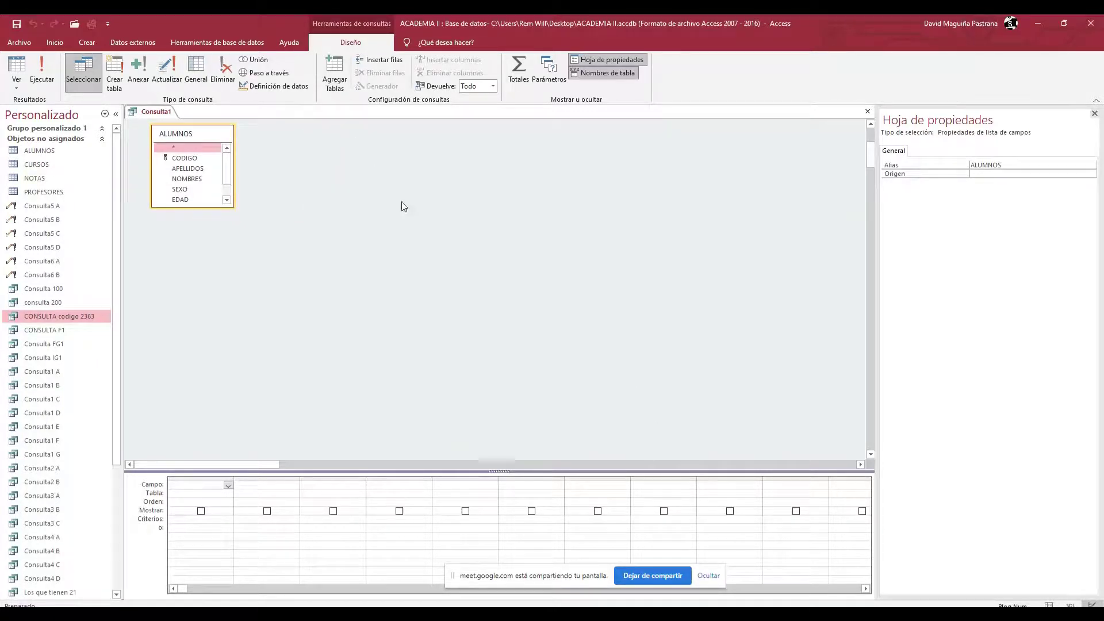
Step: Add the CODIGO, NOMBRES and SEXO fields from ALUMNOS to the query
{"action": "left_click", "coordinate": [228, 486]}
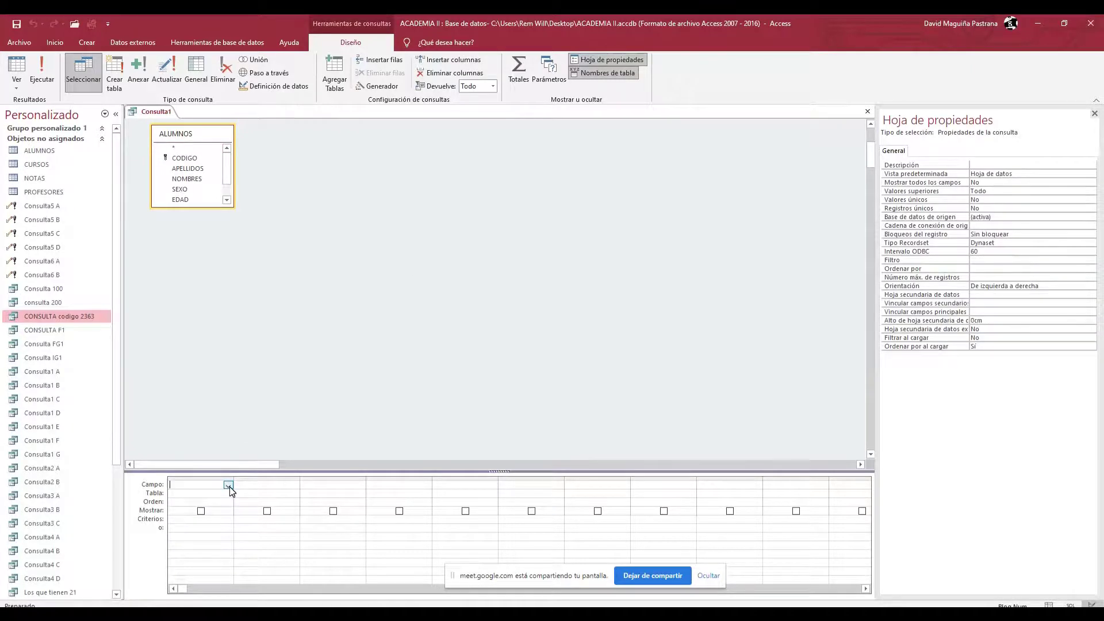
{"action": "double_click", "coordinate": [190, 157]}
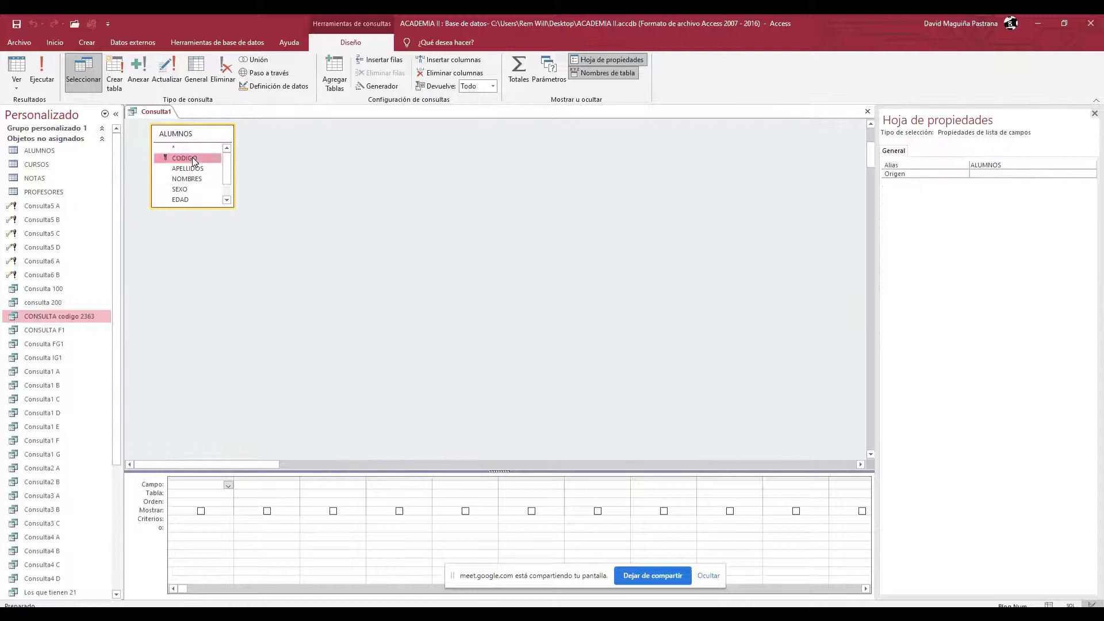
{"action": "left_click", "coordinate": [256, 489]}
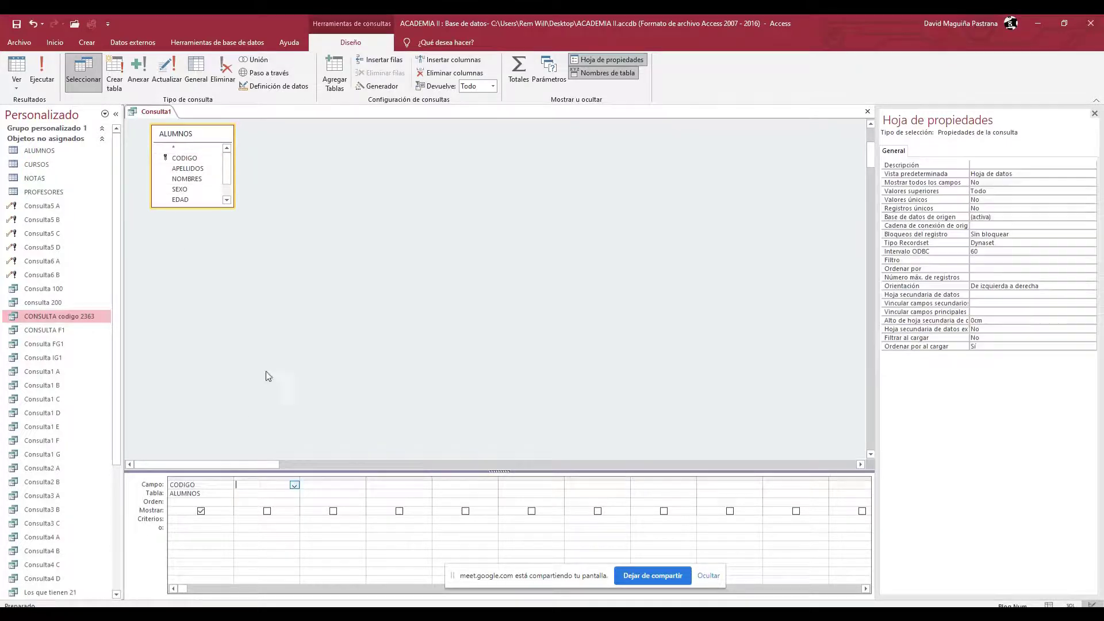
{"action": "left_click", "coordinate": [198, 178]}
{"action": "double_click", "coordinate": [199, 179]}
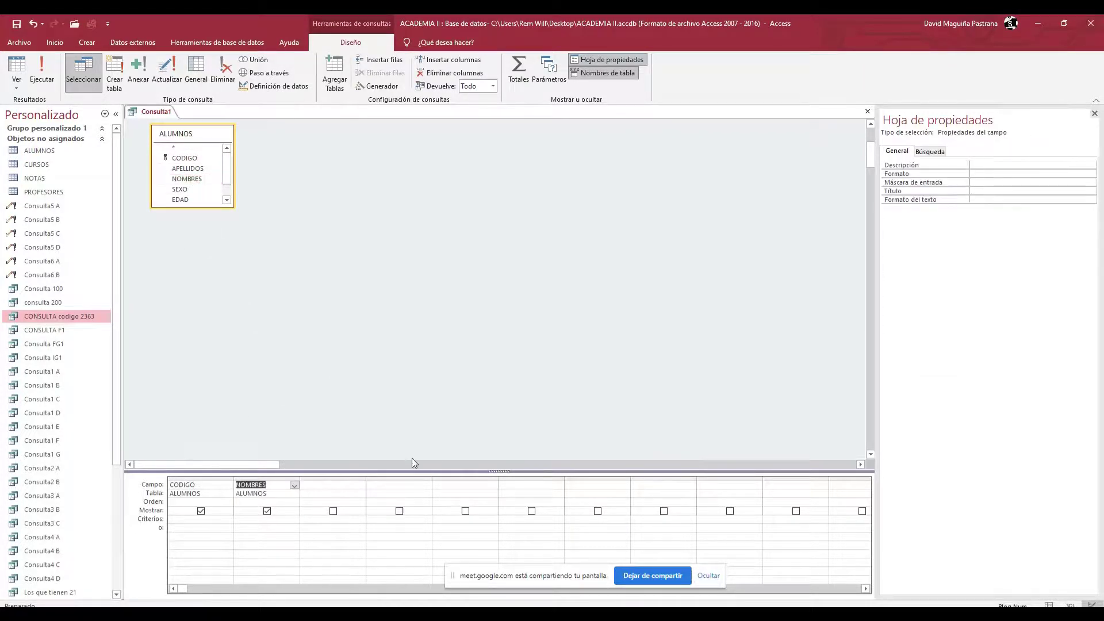
{"action": "double_click", "coordinate": [191, 191]}
Step: Set the SEXO criterion to M and run the query to check the listed students
{"action": "left_click", "coordinate": [335, 520]}
{"action": "type", "text": "M"}
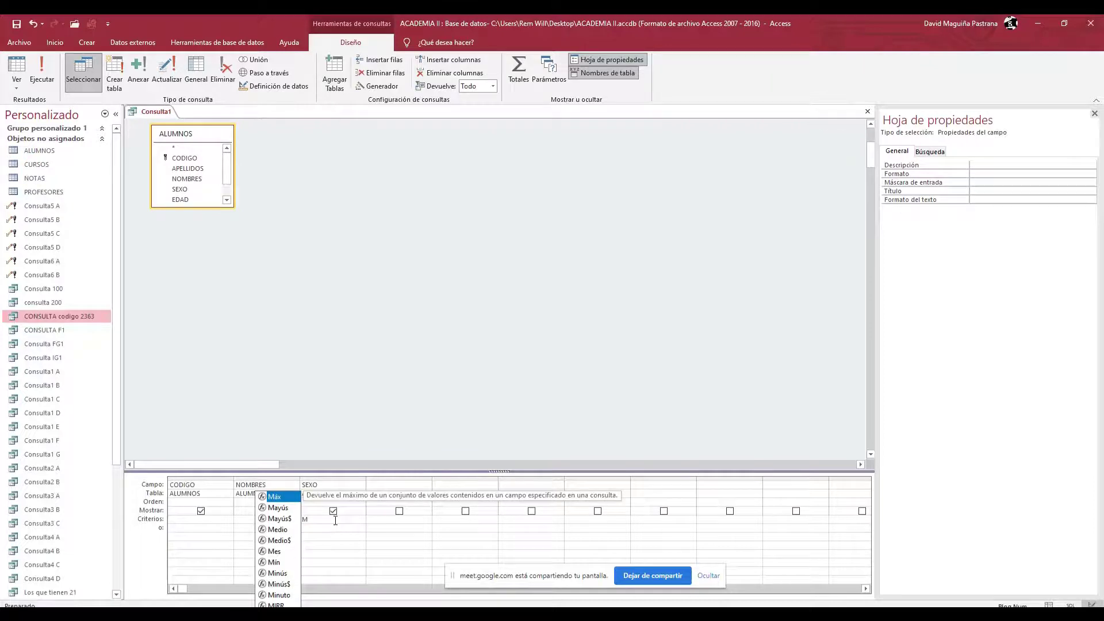
{"action": "left_click", "coordinate": [242, 219]}
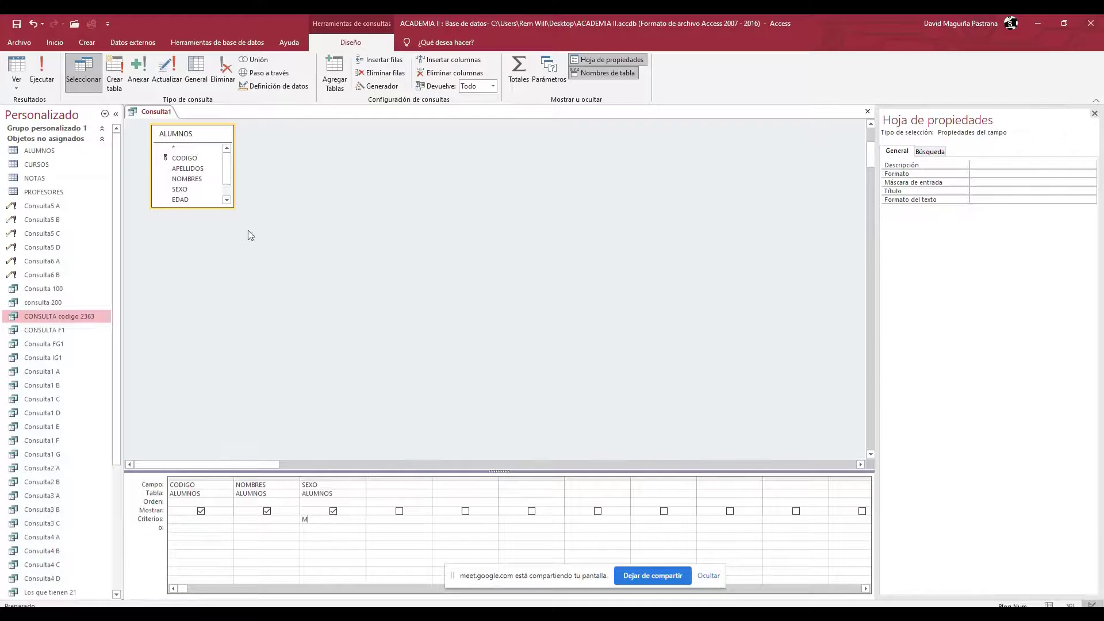
{"action": "left_click", "coordinate": [16, 68]}
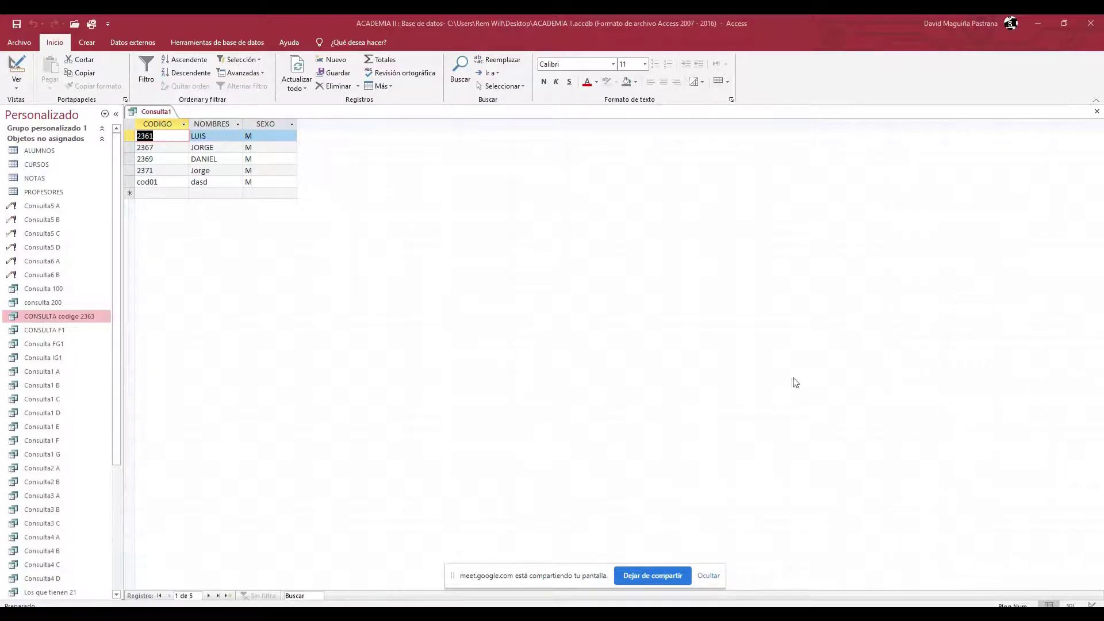
{"action": "left_click", "coordinate": [672, 350]}
{"action": "left_click", "coordinate": [211, 182]}
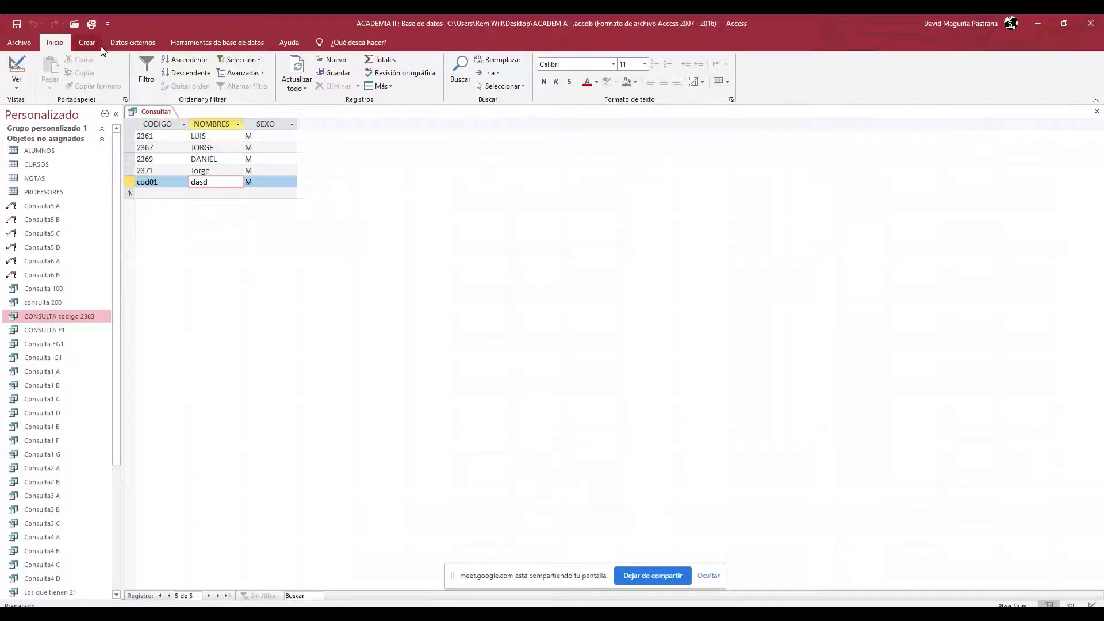
Step: Close the query and save it as Sexo Masculino
{"action": "left_click", "coordinate": [1097, 112]}
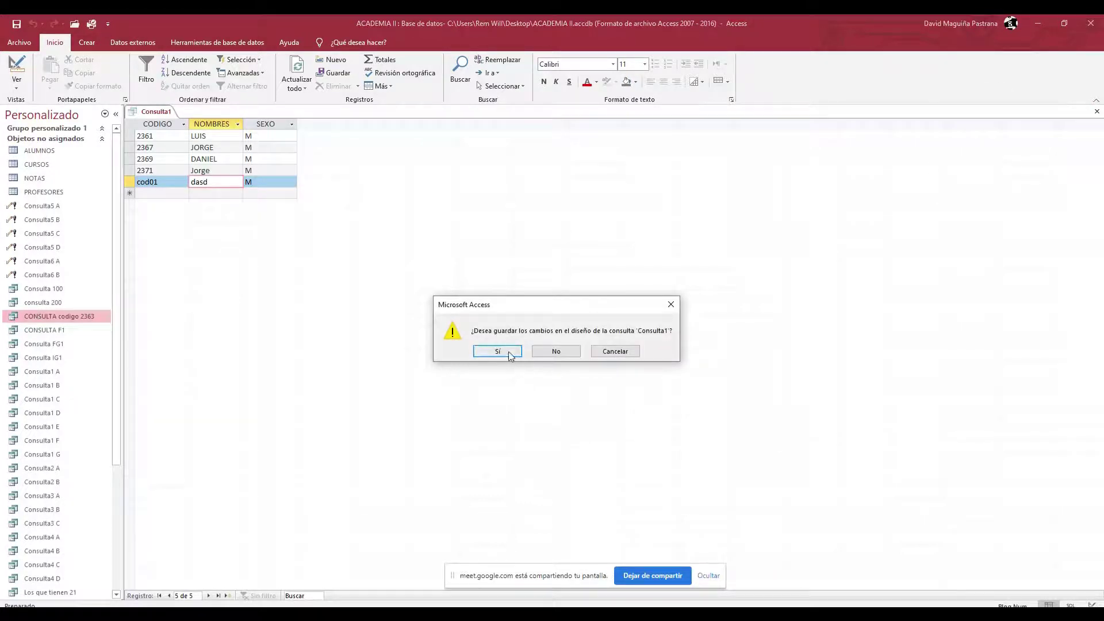
{"action": "left_click", "coordinate": [507, 350]}
{"action": "type", "text": "Sexo Masc"}
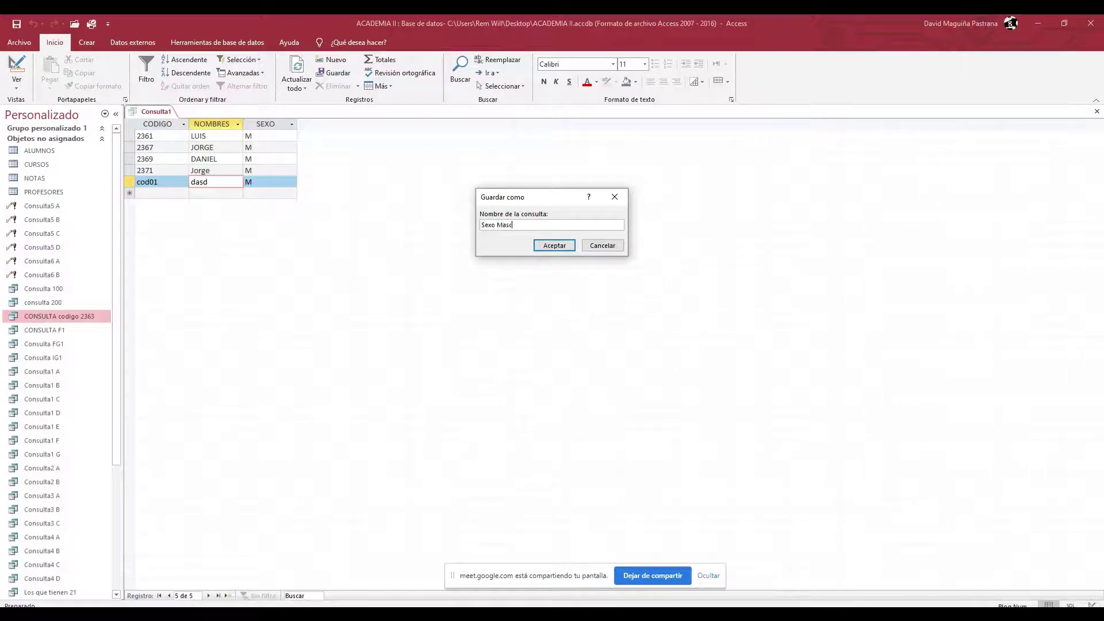
{"action": "type", "text": "ulino"}
{"action": "key", "text": "Return"}
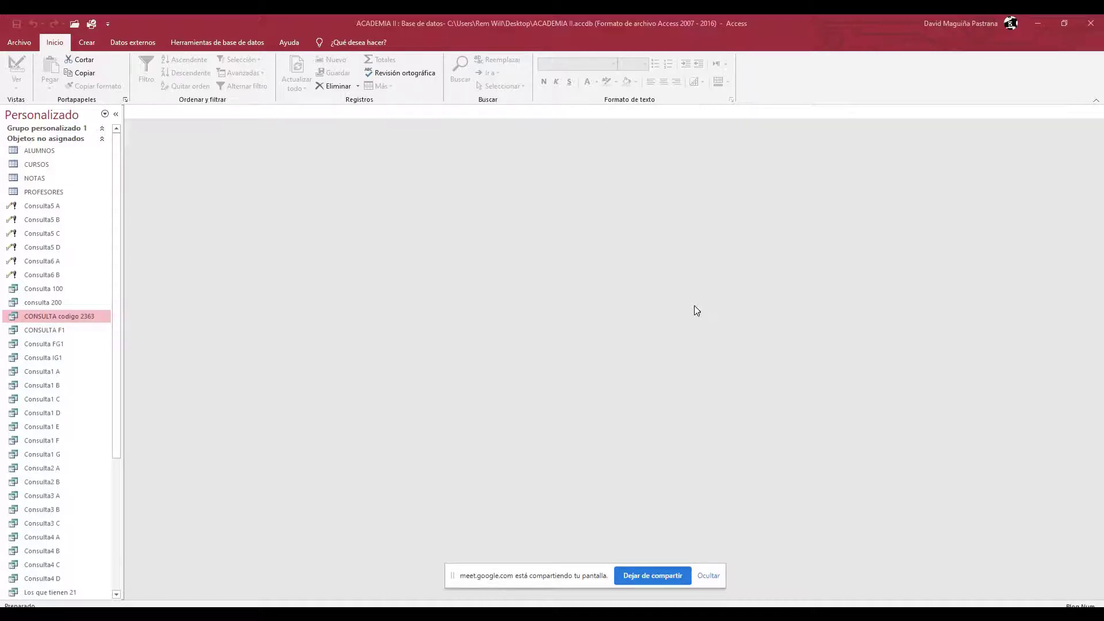
Step: Create a new query in Design view with the ALUMNOS table and enlarge its field list to show all fields
{"action": "left_click", "coordinate": [89, 46]}
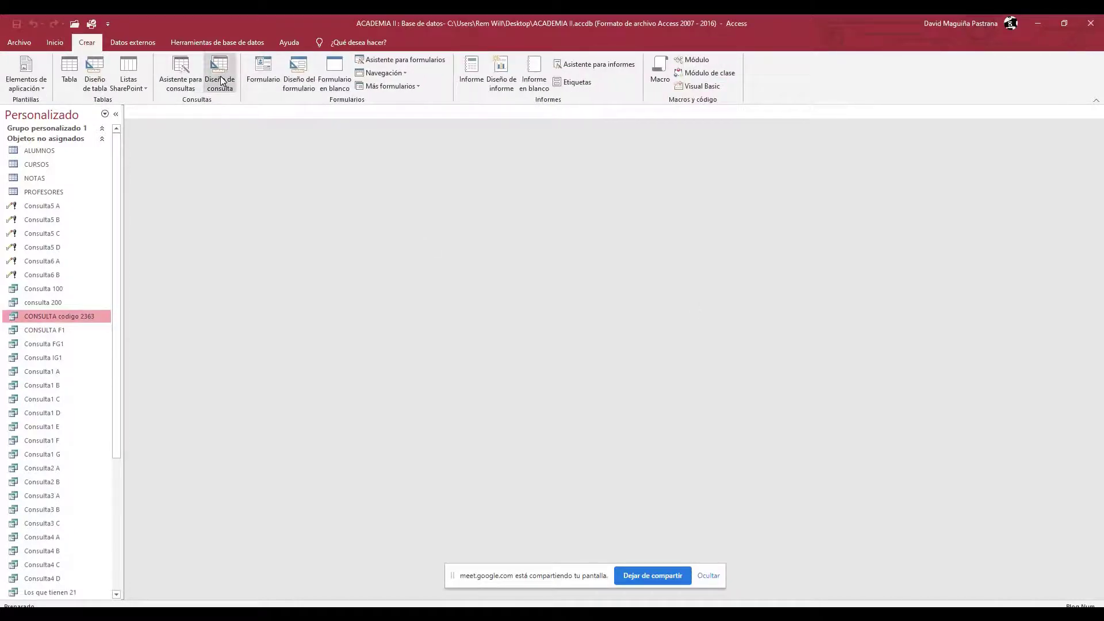
{"action": "left_click", "coordinate": [222, 81]}
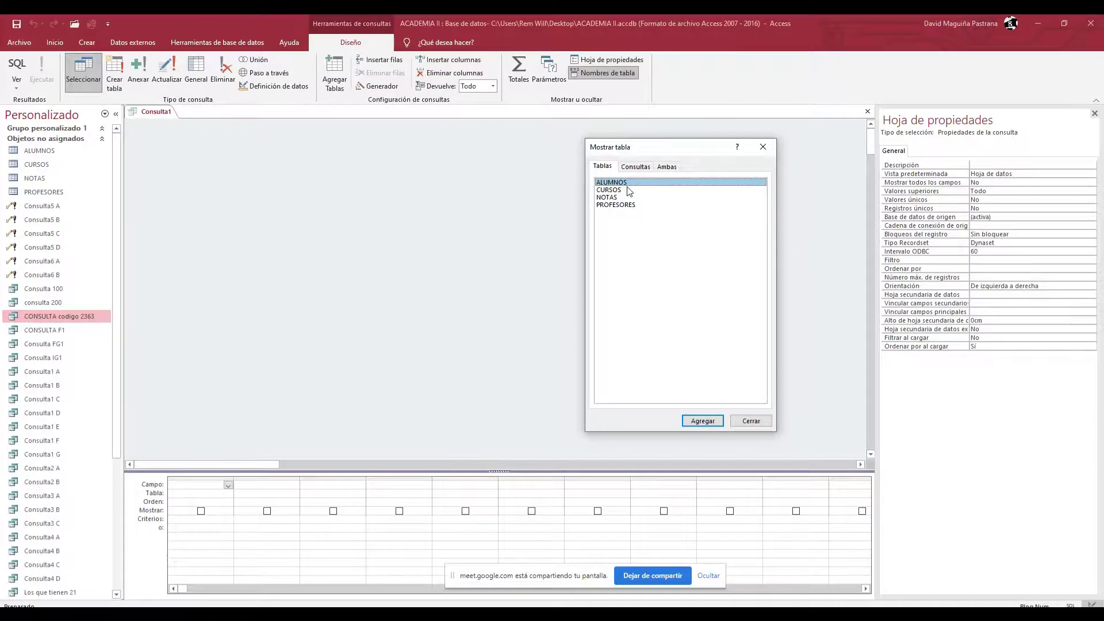
{"action": "double_click", "coordinate": [627, 184]}
{"action": "left_click", "coordinate": [763, 146]}
{"action": "left_click_drag", "start_coordinate": [217, 207], "coordinate": [221, 256]}
Step: Add the CODIGO, NOMBRES and EDAD fields from ALUMNOS to the query
{"action": "left_click", "coordinate": [187, 161]}
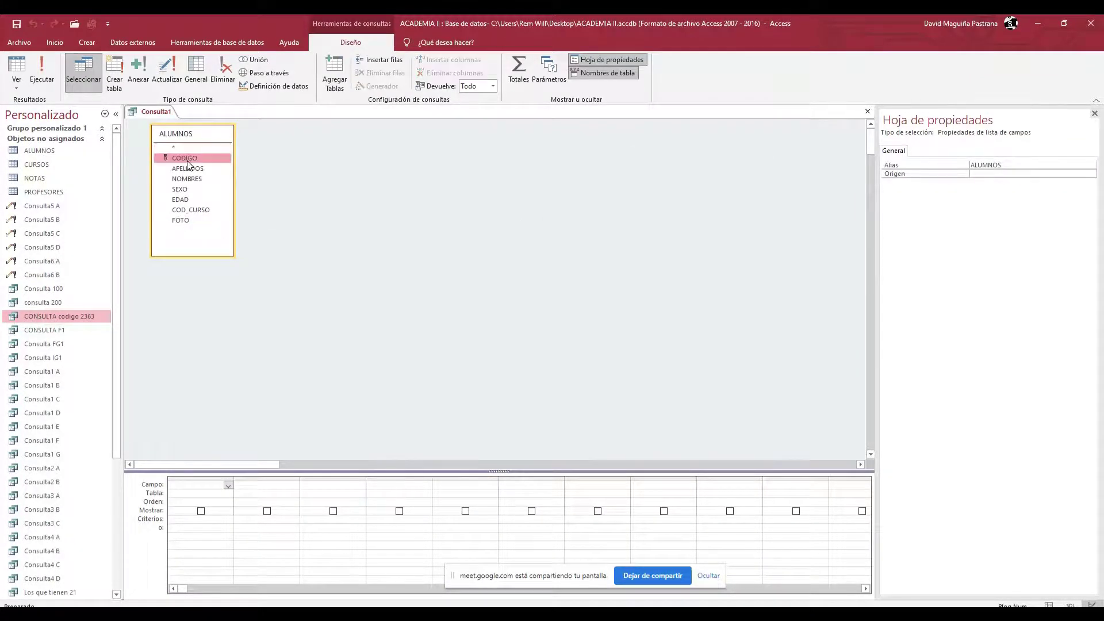
{"action": "double_click", "coordinate": [187, 162]}
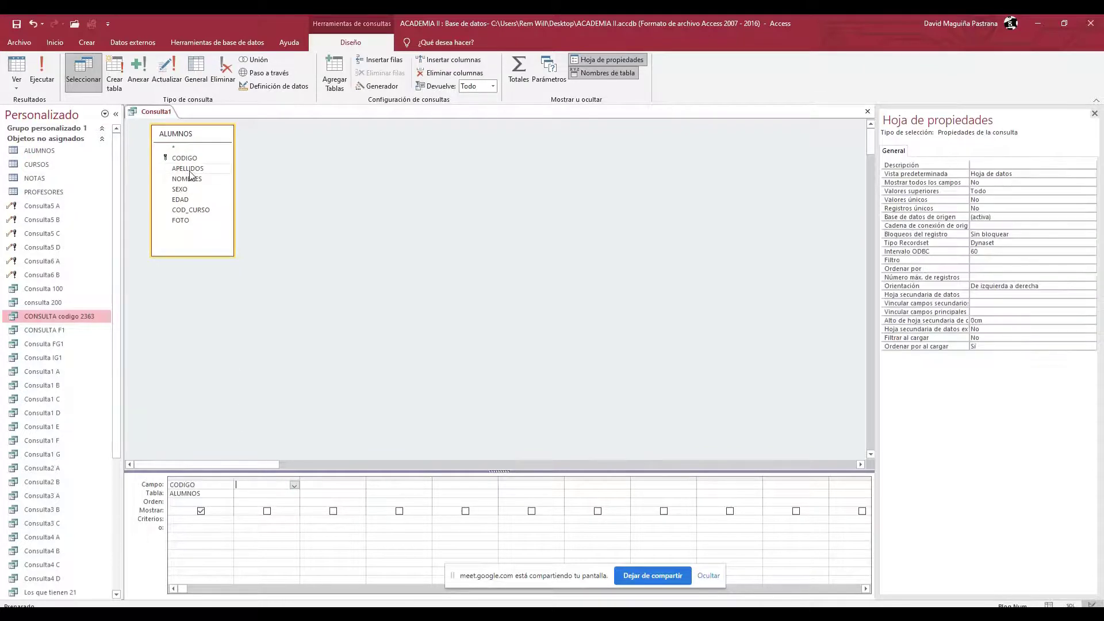
{"action": "double_click", "coordinate": [190, 178]}
{"action": "double_click", "coordinate": [198, 200]}
Step: Set the EDAD criterion to > 18 and run the query
{"action": "left_click", "coordinate": [329, 513]}
{"action": "left_click", "coordinate": [333, 511]}
{"action": "left_click", "coordinate": [331, 521]}
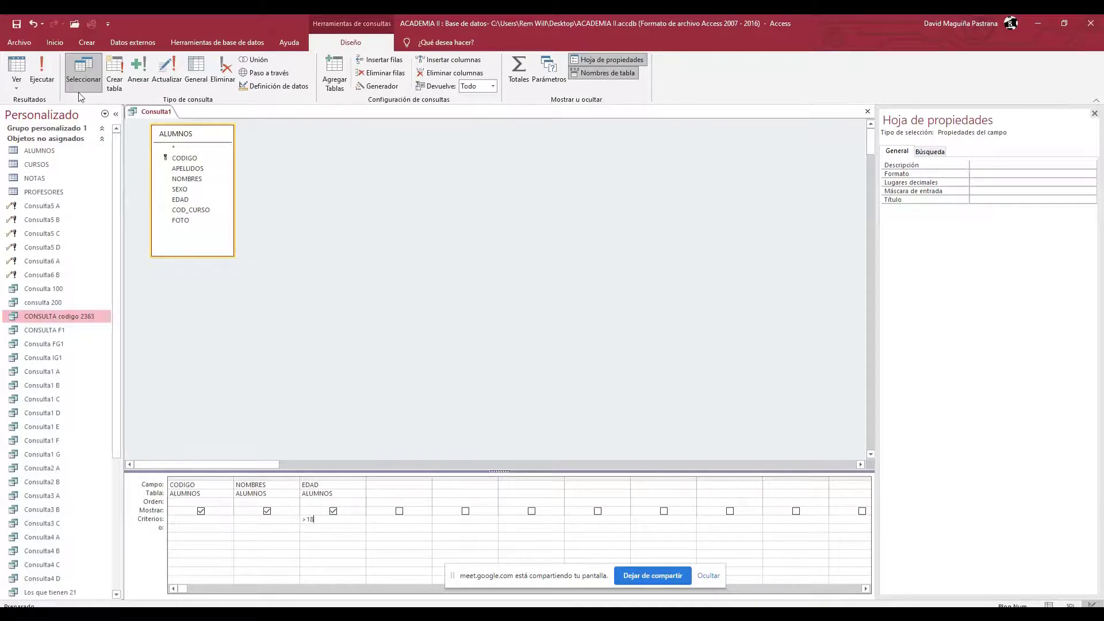
{"action": "left_click", "coordinate": [42, 69]}
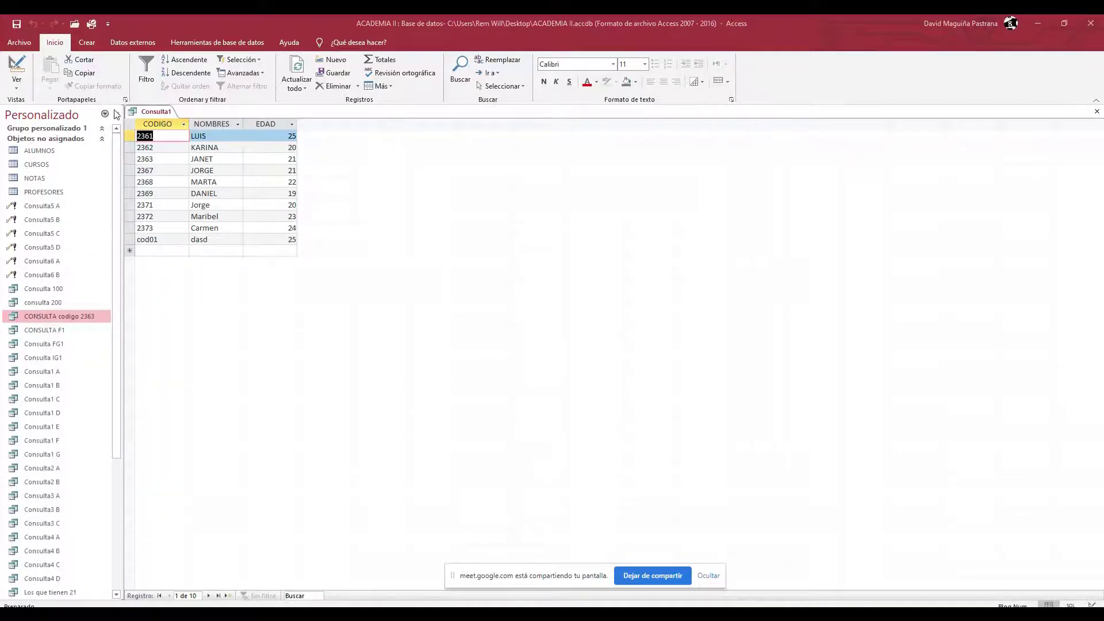
Step: Return the EDAD query from its results to Design view
{"action": "left_click", "coordinate": [17, 87]}
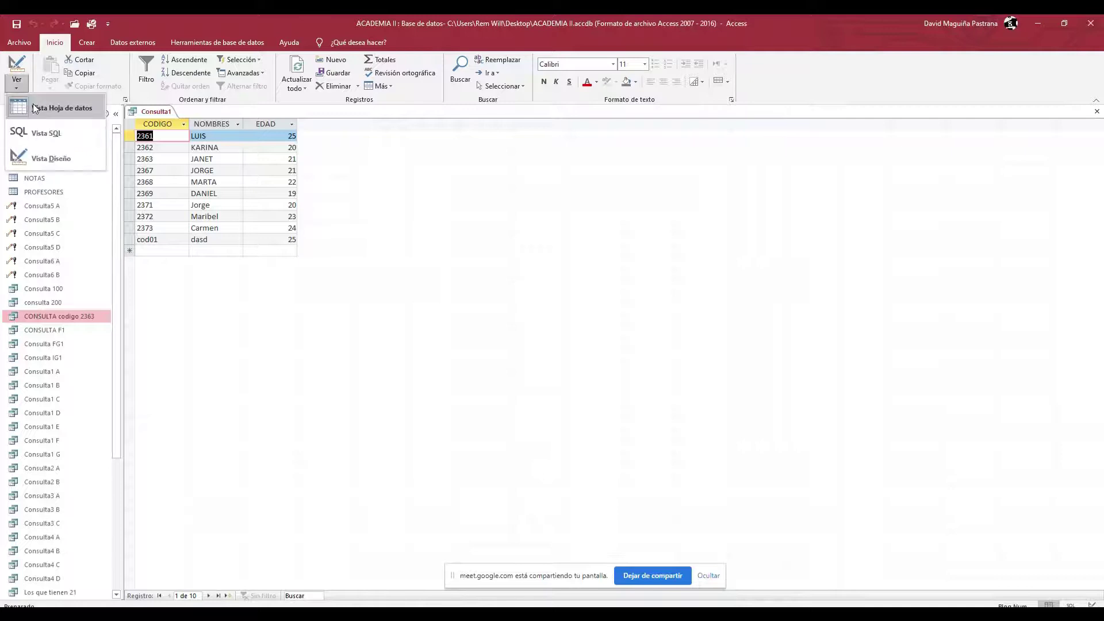
{"action": "left_click", "coordinate": [51, 154]}
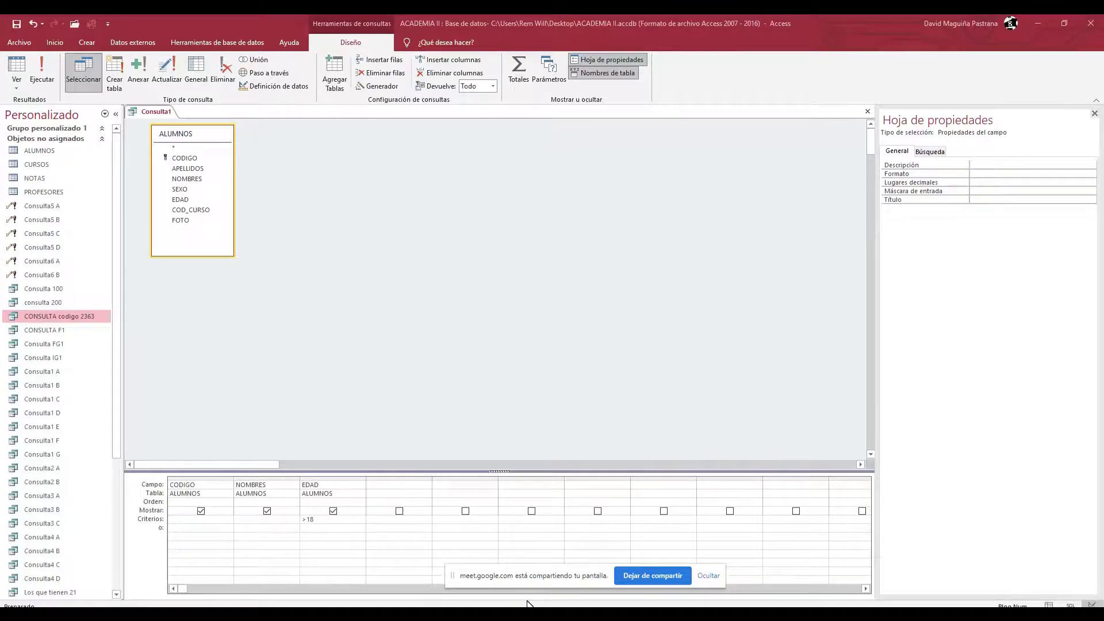
{"action": "left_click", "coordinate": [432, 227]}
{"action": "mouse_move", "coordinate": [526, 614]}
{"action": "left_click", "coordinate": [582, 591]}
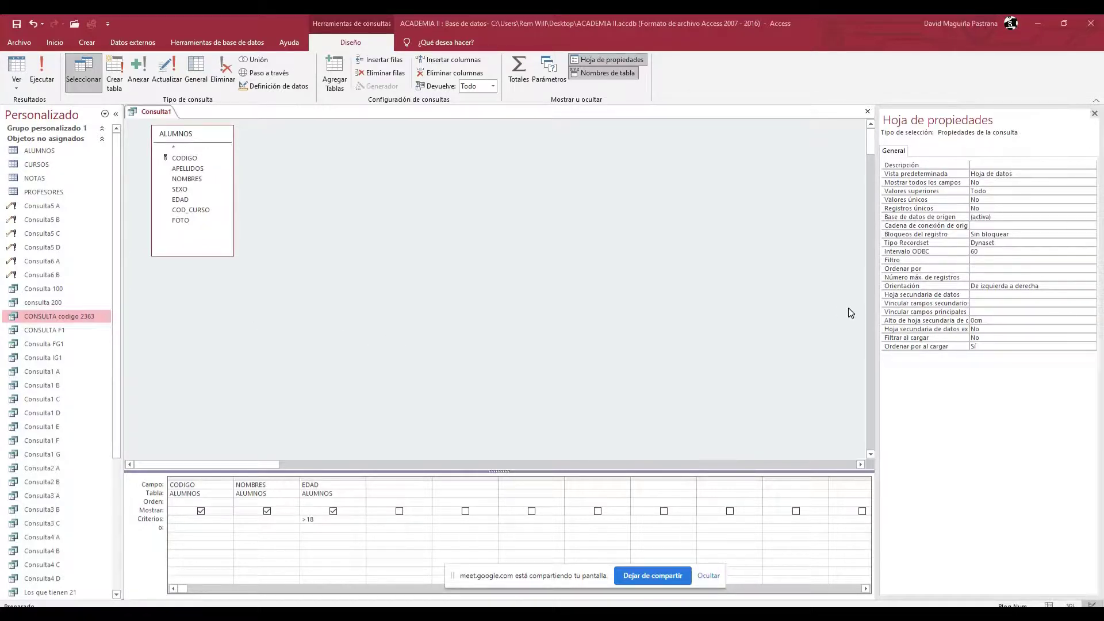
{"action": "left_click", "coordinate": [533, 263]}
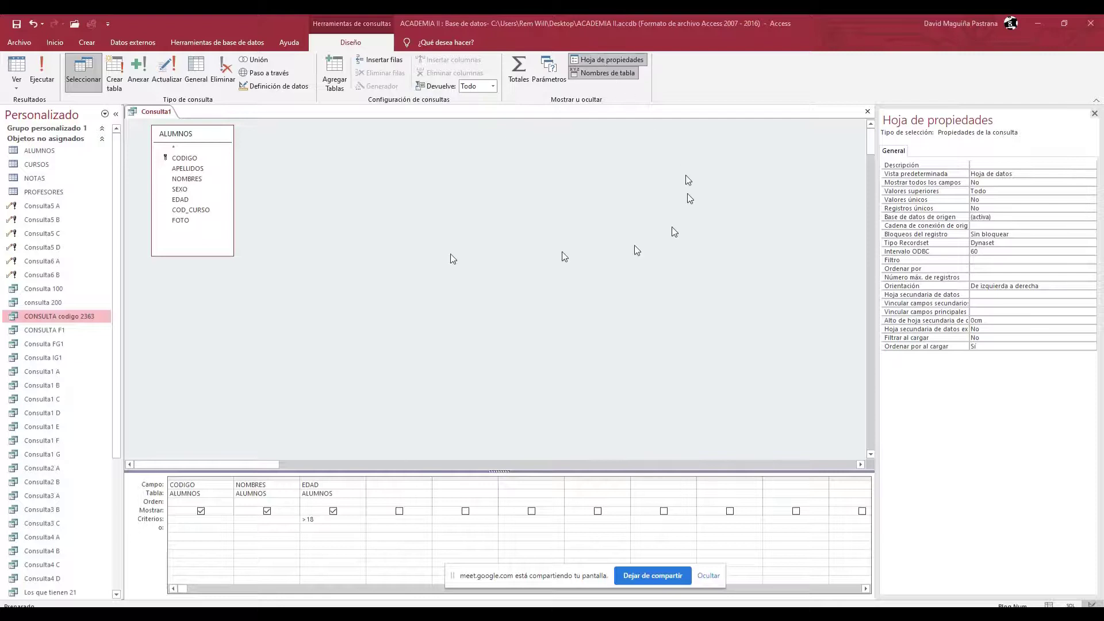
Step: In Notepad, write the note "* representa x cantidad de caracteres" and place a ? several lines beneath it
{"action": "left_click", "coordinate": [535, 615]}
{"action": "left_click_drag", "start_coordinate": [905, 217], "coordinate": [903, 315]}
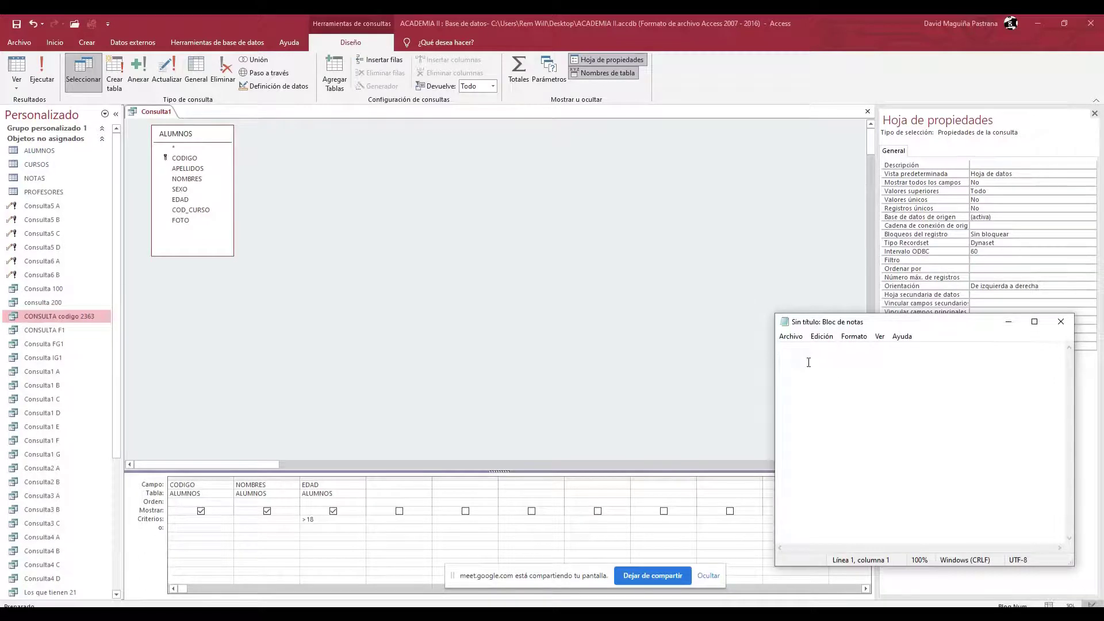
{"action": "type", "text": "$"}
{"action": "key", "text": "BackSpace"}
{"action": "type", "text": "*"}
{"action": "type", "text": ">"}
{"action": "left_click", "coordinate": [784, 357]}
{"action": "key", "text": "Return"}
{"action": "key", "text": "Return"}
{"action": "key", "text": "Return"}
{"action": "left_click", "coordinate": [801, 350]}
{"action": "type", "text": "representa x cantidad de caracteres"}
{"action": "key", "text": "Return"}
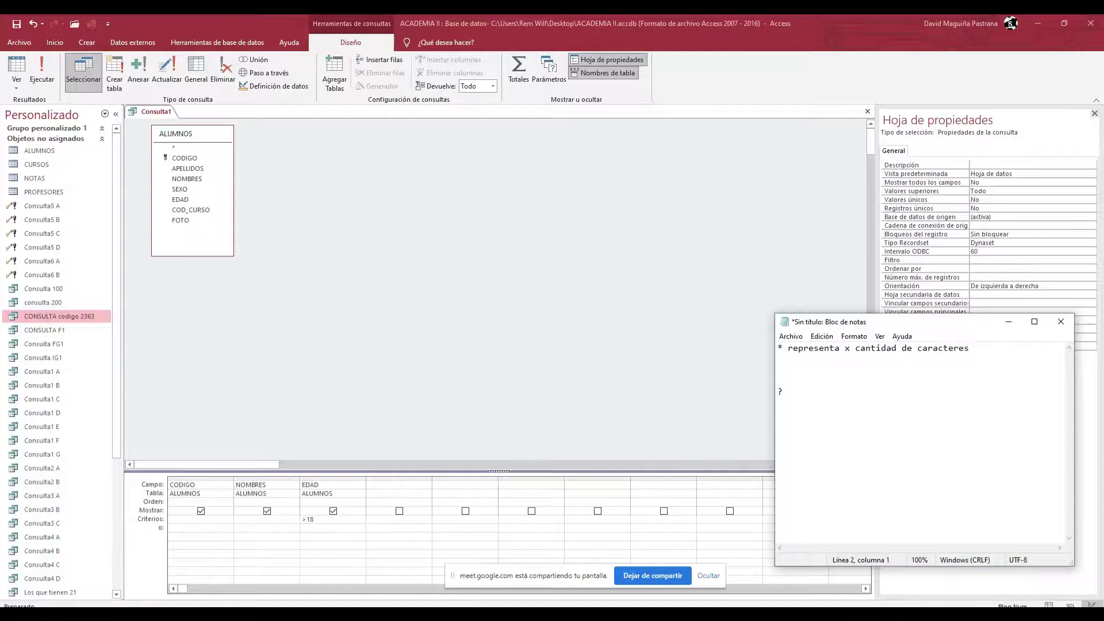
Step: Complete the ? note with "remplaza solamente un solo caracter." and minimize Notepad to return to Access
{"action": "left_click", "coordinate": [784, 391]}
{"action": "type", "text": "remplaza solamente un solo caracter."}
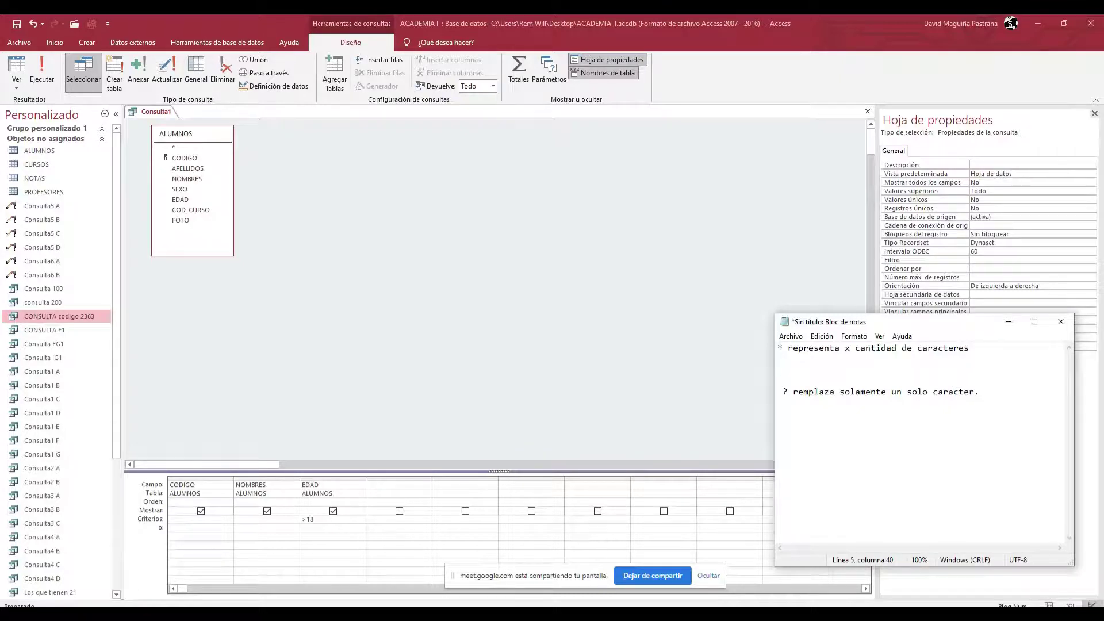
{"action": "left_click", "coordinate": [377, 613]}
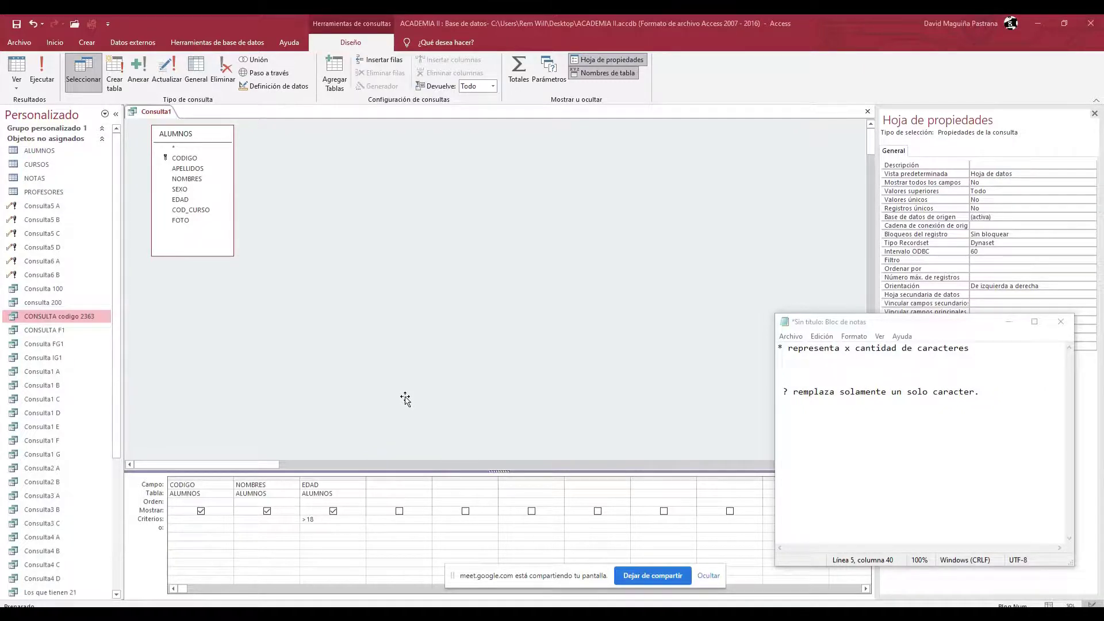
{"action": "left_click", "coordinate": [1013, 321]}
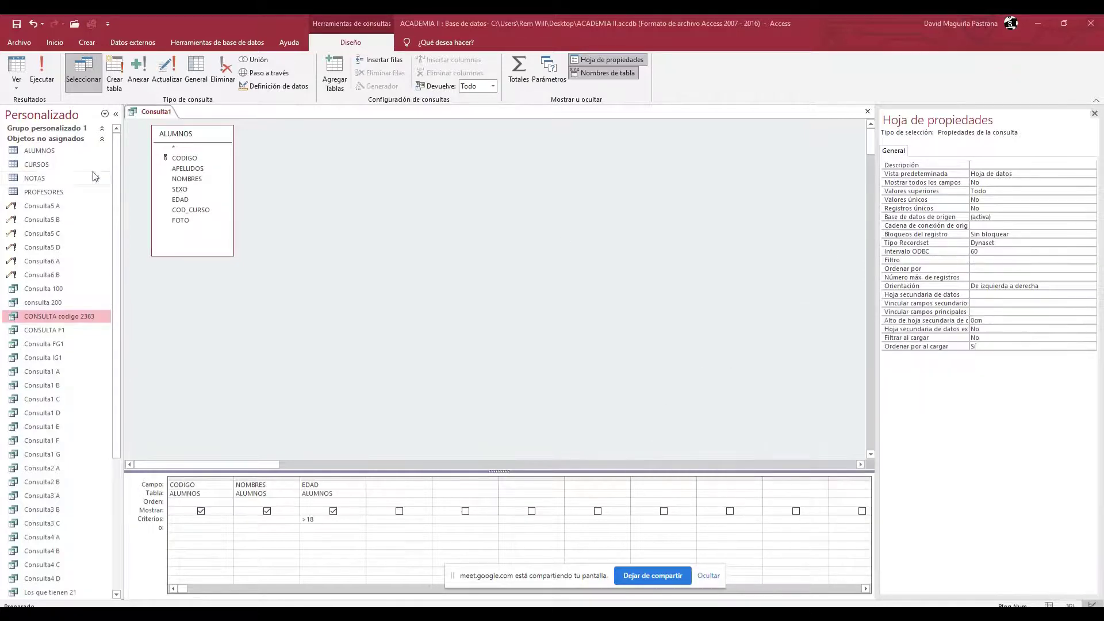
Step: Open the ALUMNOS table to review its records and close it again
{"action": "left_click", "coordinate": [55, 152]}
{"action": "double_click", "coordinate": [56, 153]}
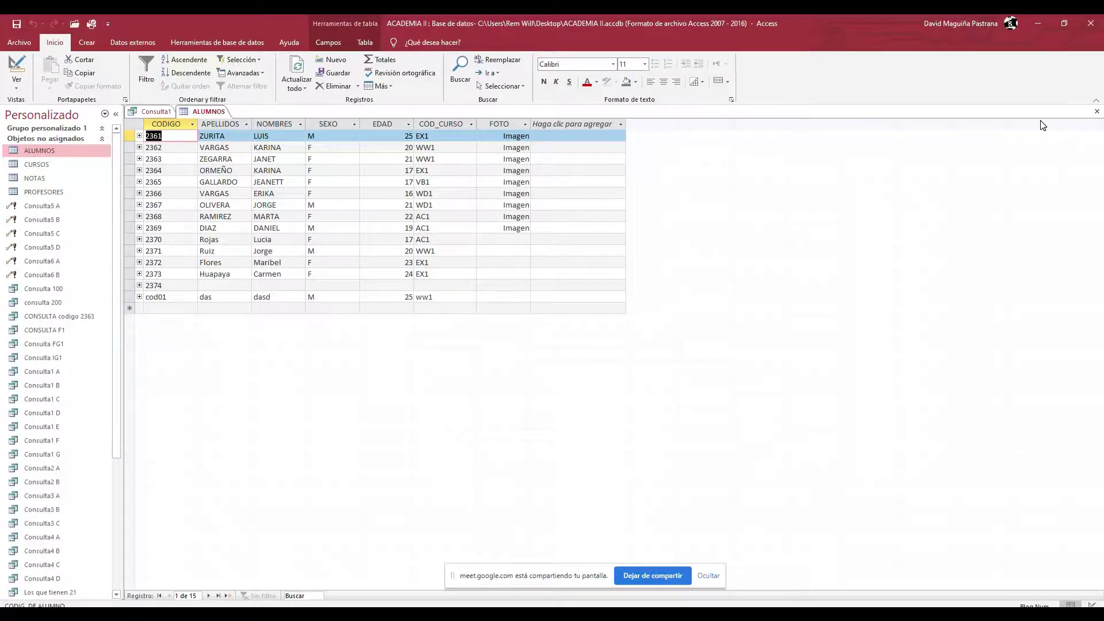
{"action": "left_click", "coordinate": [1097, 111]}
Step: Close the EDAD query and save it as mayores de 1
{"action": "left_click", "coordinate": [85, 47]}
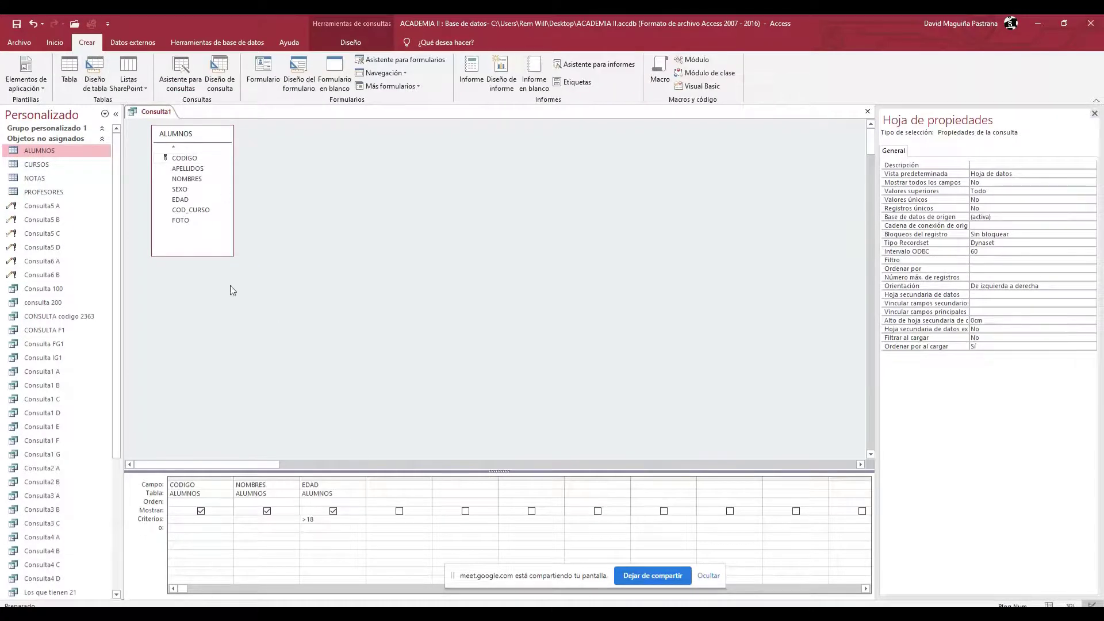
{"action": "left_click", "coordinate": [868, 111]}
{"action": "left_click", "coordinate": [495, 350]}
{"action": "type", "text": "mayores de 1"}
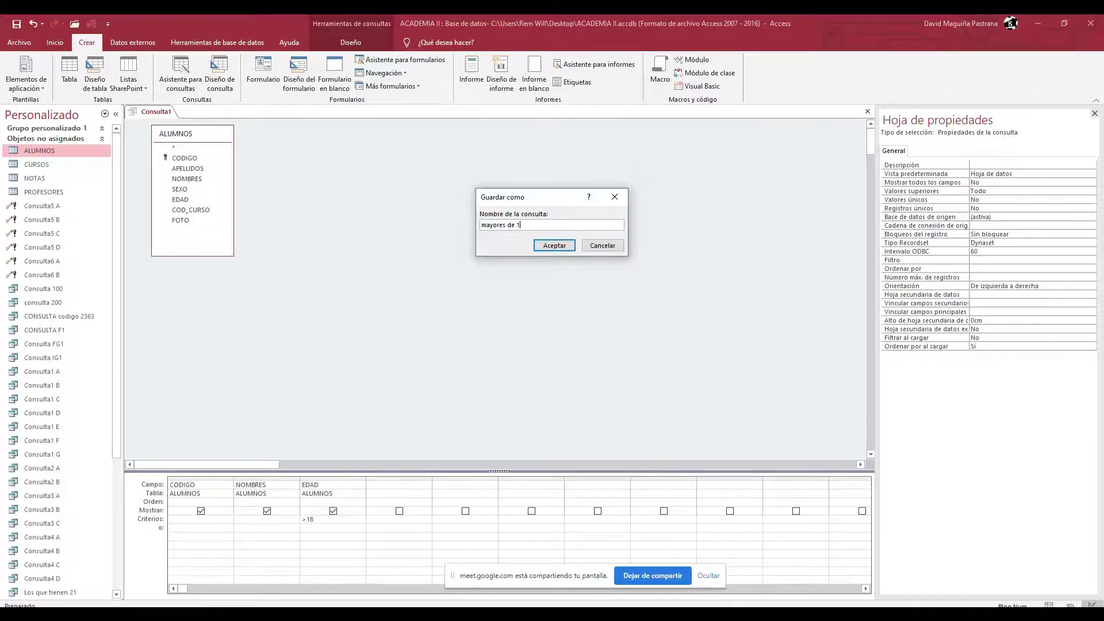
{"action": "key", "text": "Return"}
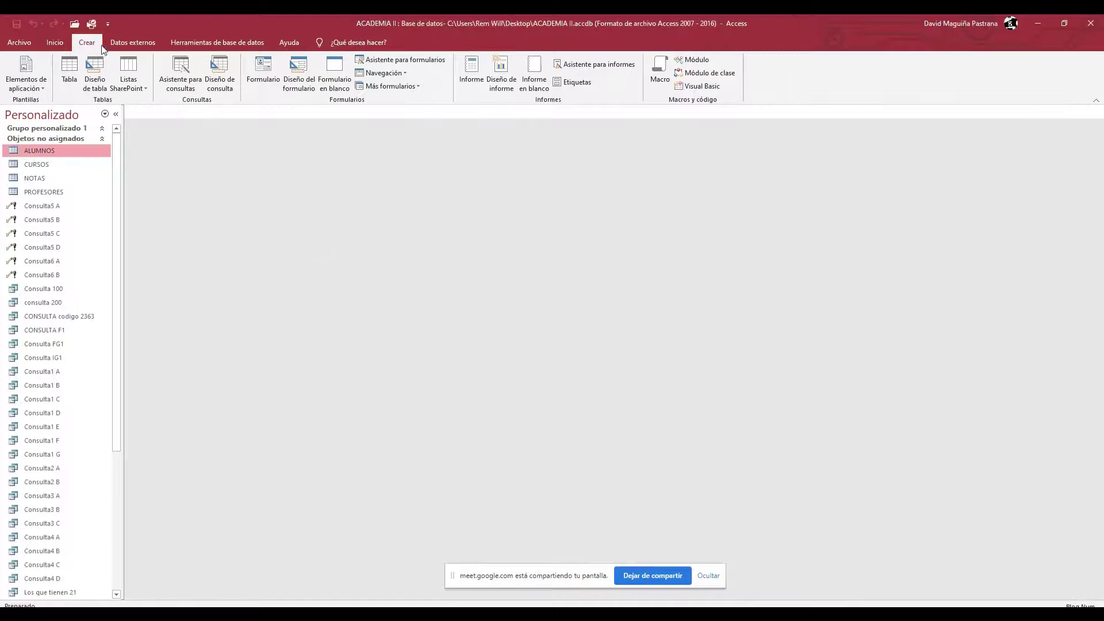
Step: Create a new query in Design view with the ALUMNOS table and shift its field list slightly
{"action": "left_click", "coordinate": [230, 81]}
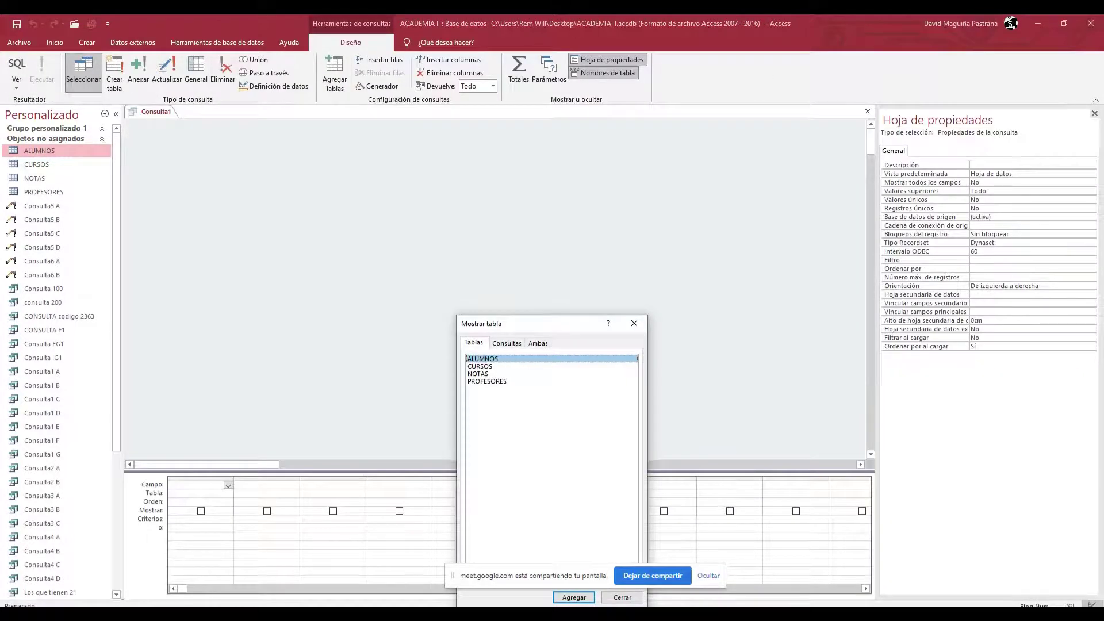
{"action": "left_click", "coordinate": [574, 598]}
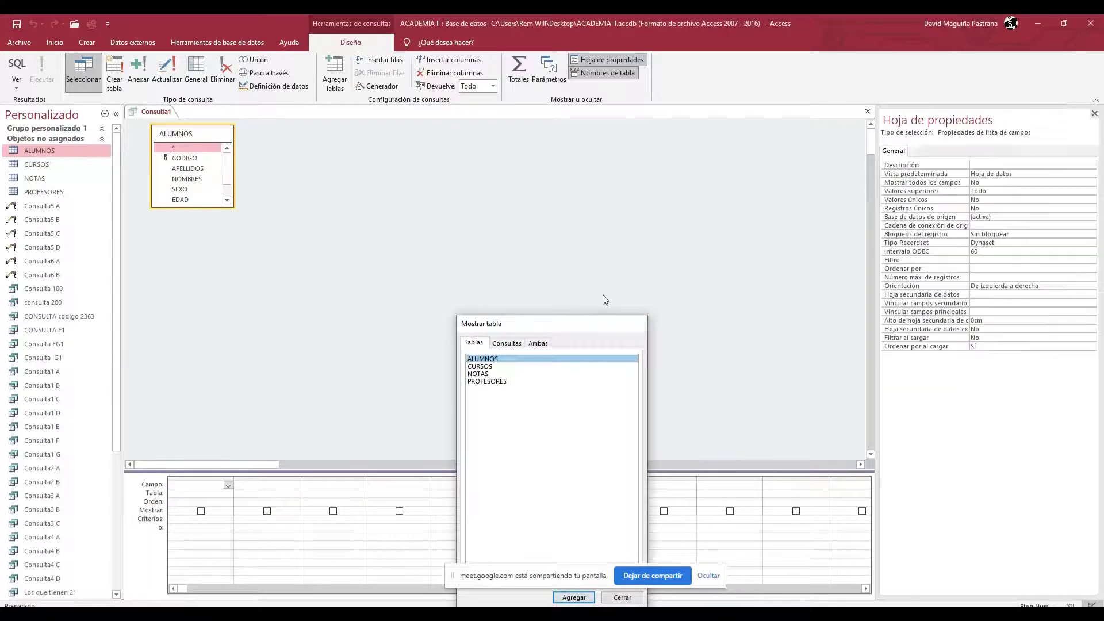
{"action": "left_click", "coordinate": [634, 323]}
{"action": "left_click_drag", "start_coordinate": [214, 136], "coordinate": [268, 146]}
Step: Add the NOMBRES, APELLIDOS and CODIGO fields from ALUMNOS to the query in that order
{"action": "double_click", "coordinate": [248, 190]}
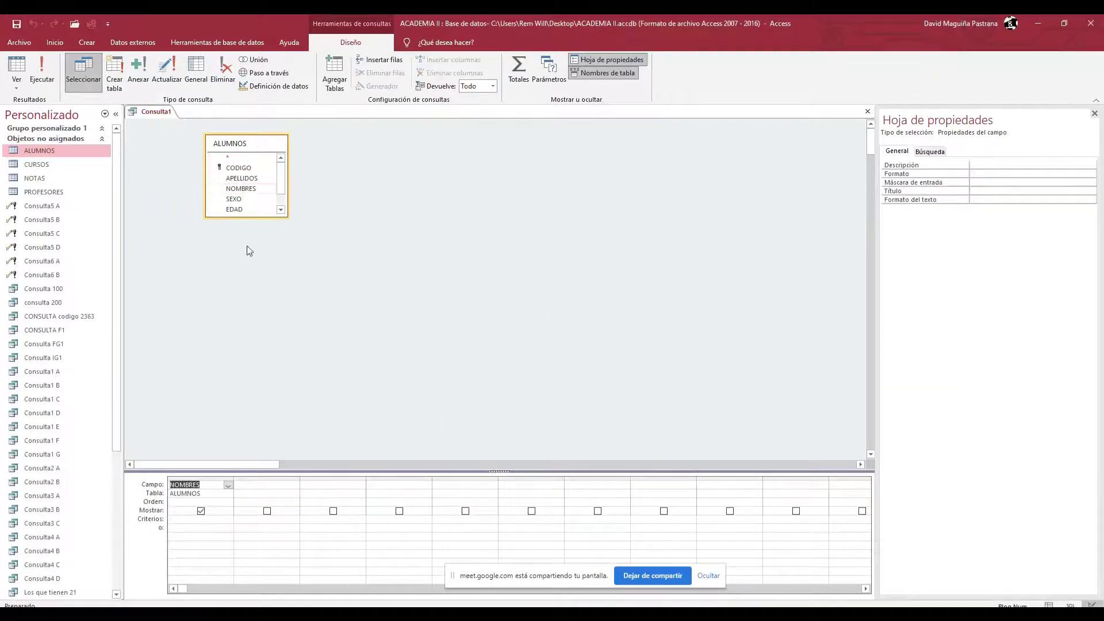
{"action": "double_click", "coordinate": [246, 179]}
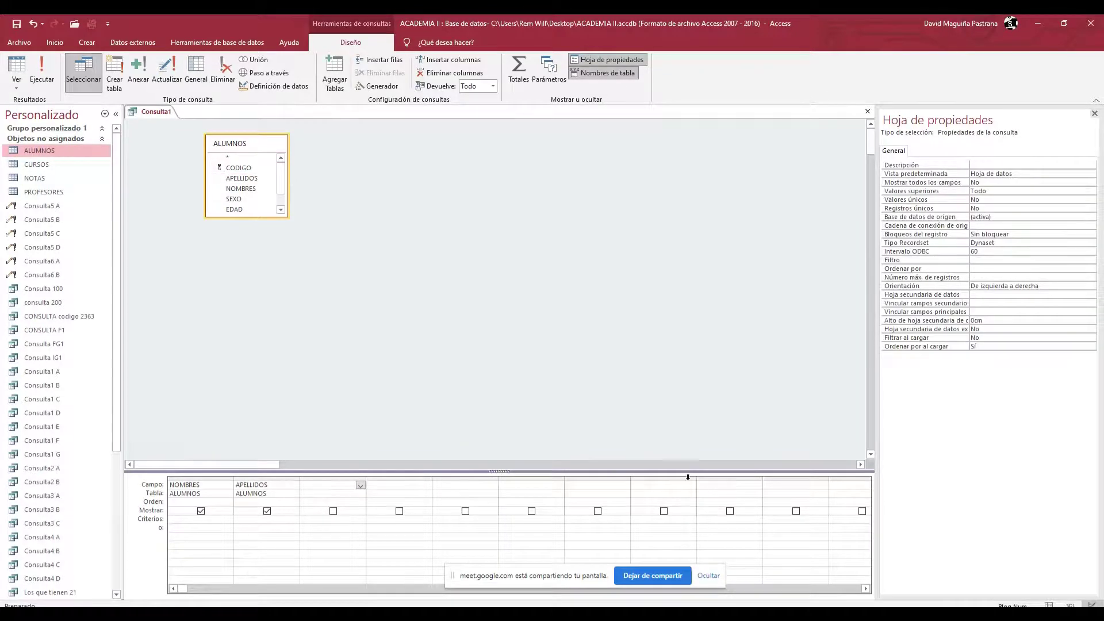
{"action": "double_click", "coordinate": [251, 168]}
Step: Set the APELLIDOS criterion to z* and run the query
{"action": "left_click", "coordinate": [269, 521]}
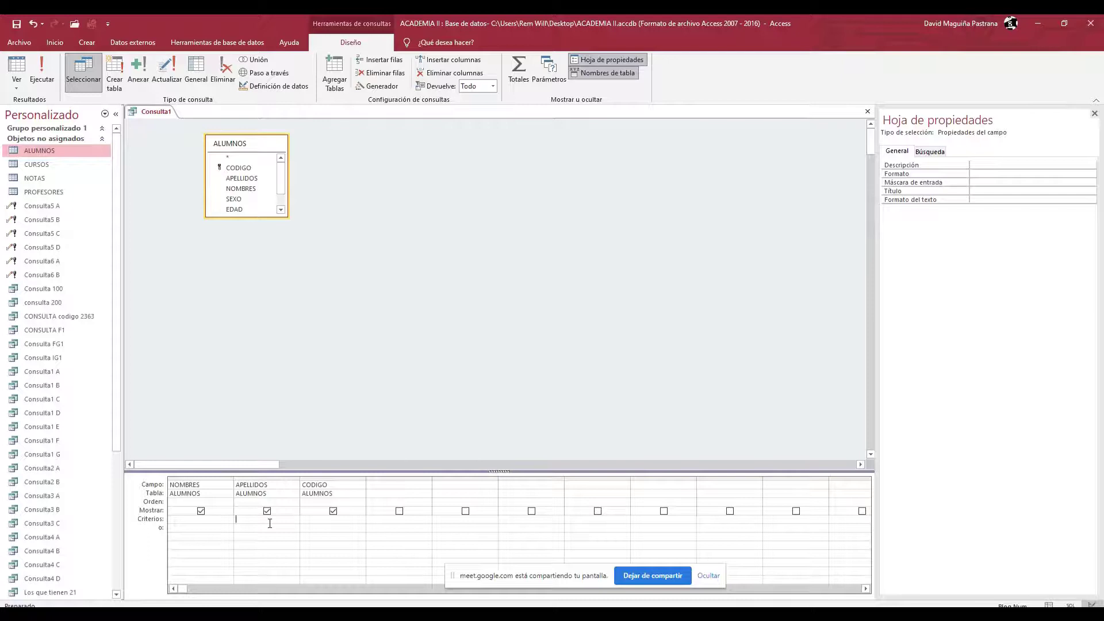
{"action": "type", "text": "z*"}
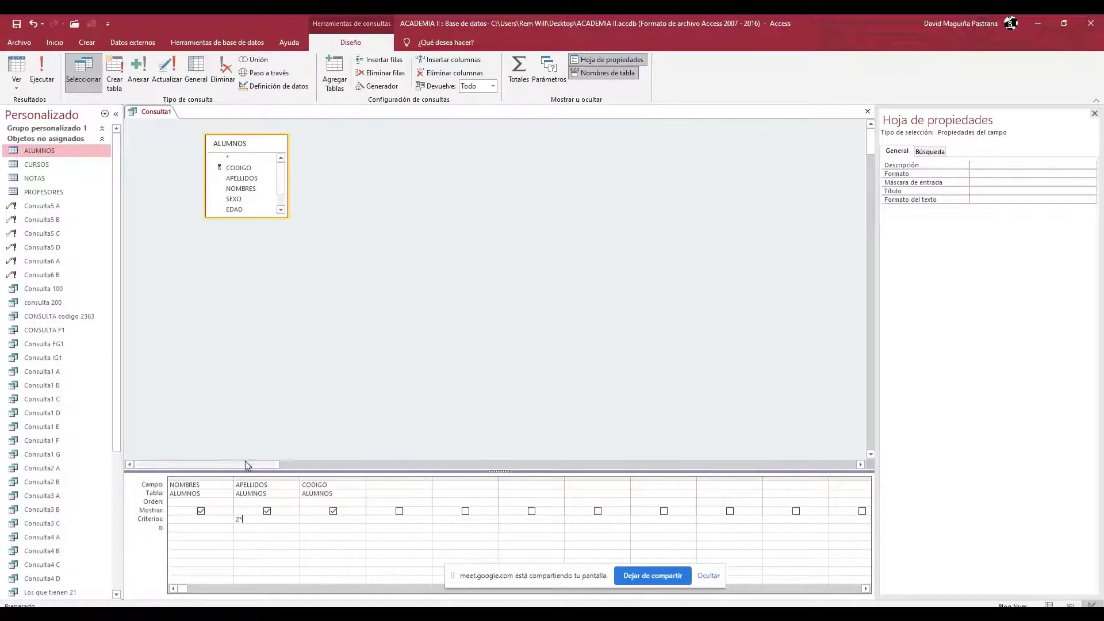
{"action": "left_click", "coordinate": [36, 64]}
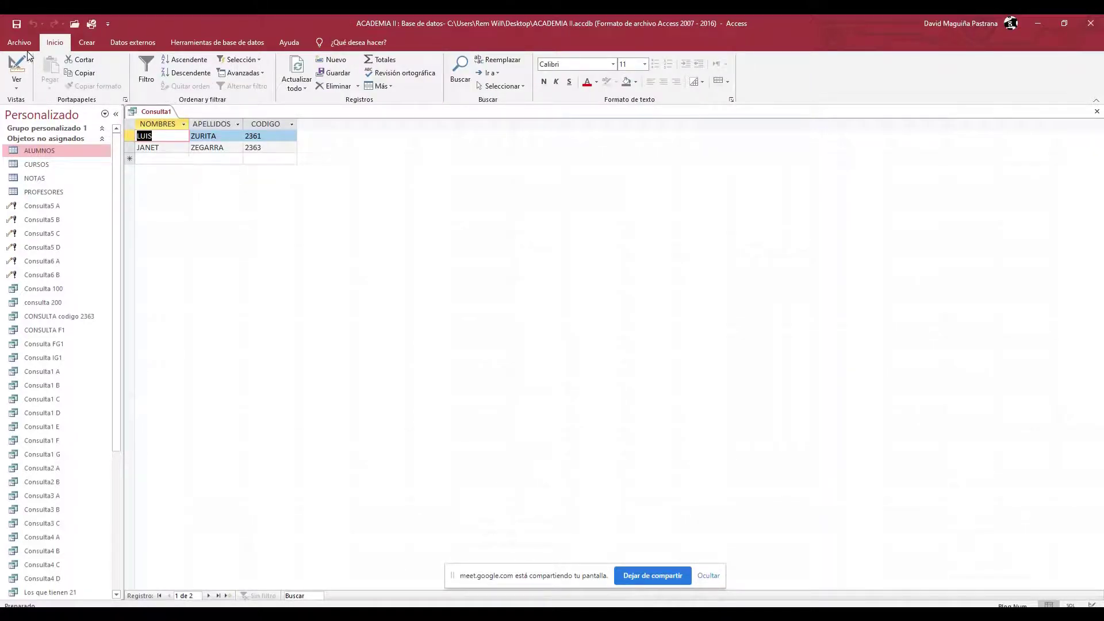
Step: Return the query to Design view and launch the Lupa magnifier to enlarge the criteria grid
{"action": "left_click", "coordinate": [16, 85]}
{"action": "left_click", "coordinate": [44, 157]}
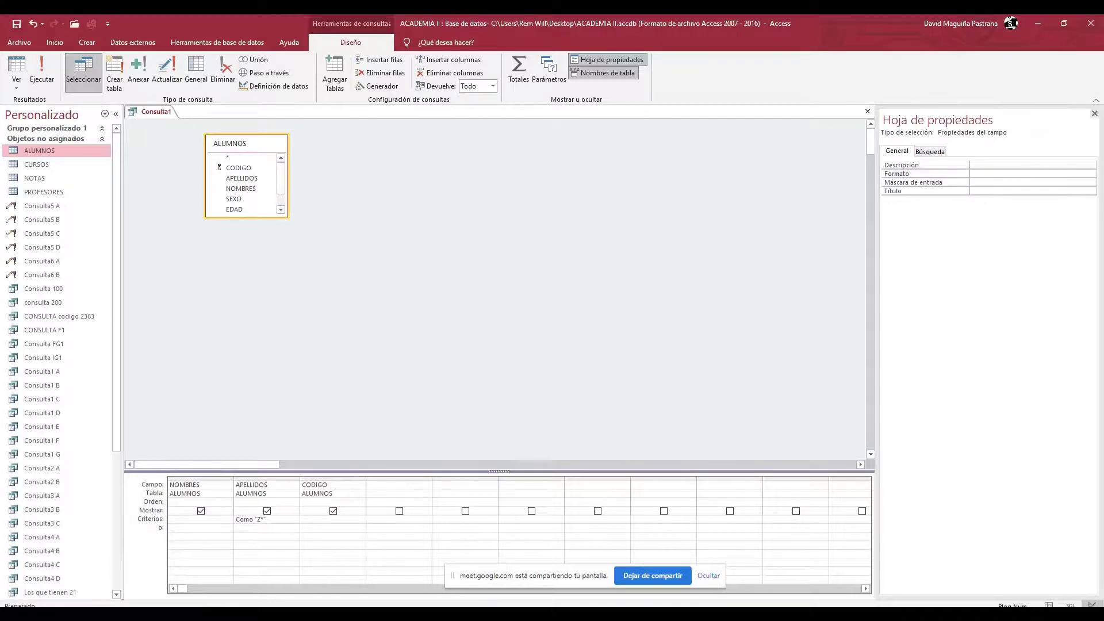
{"action": "key", "text": "super+s"}
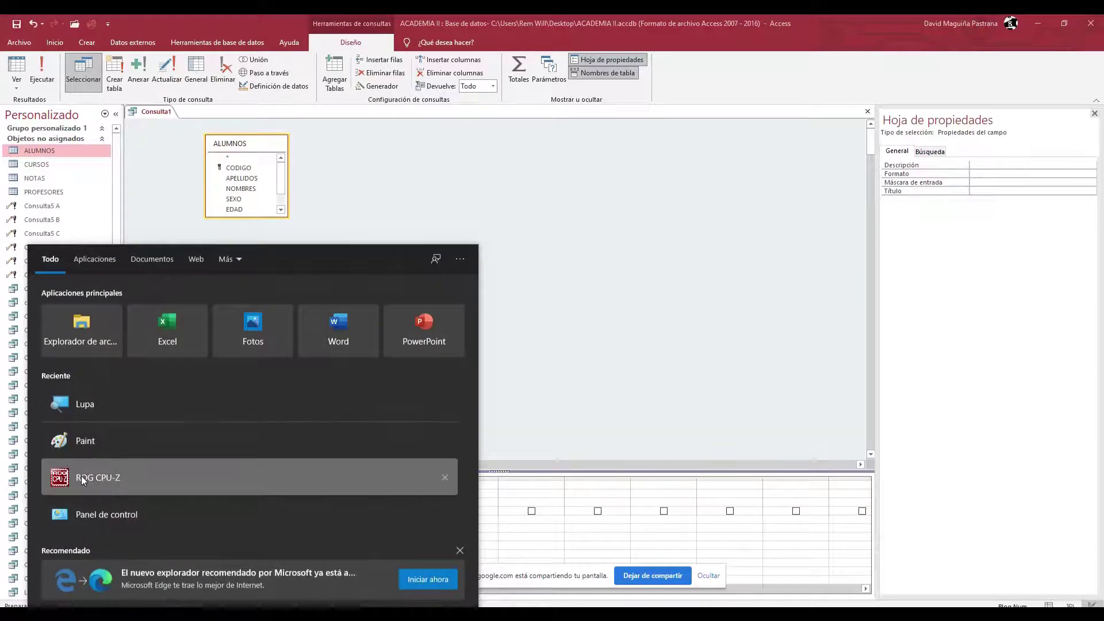
{"action": "type", "text": "lupa"}
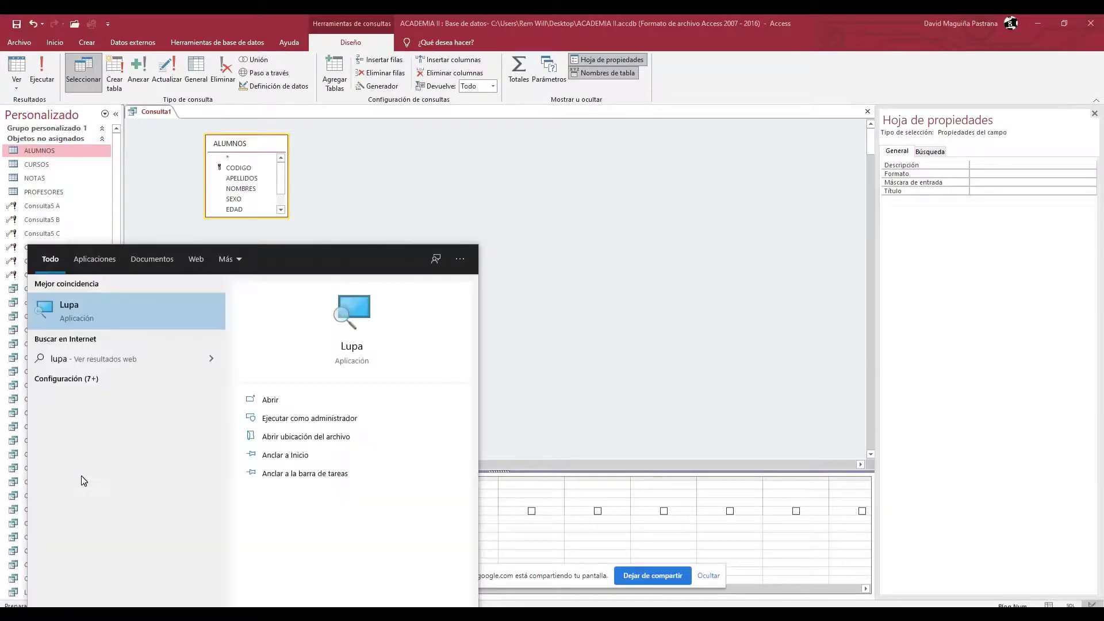
{"action": "left_click", "coordinate": [123, 322]}
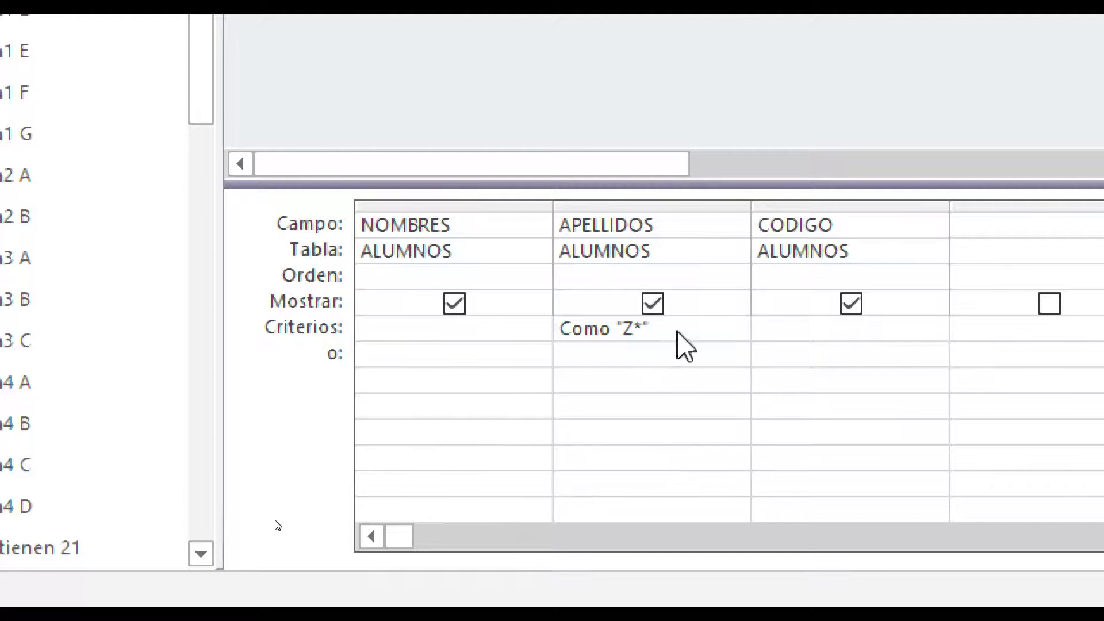
Step: Replace the entire APELLIDOS criterion with Z* and commit it by moving to another row
{"action": "left_click_drag", "start_coordinate": [611, 329], "coordinate": [562, 339]}
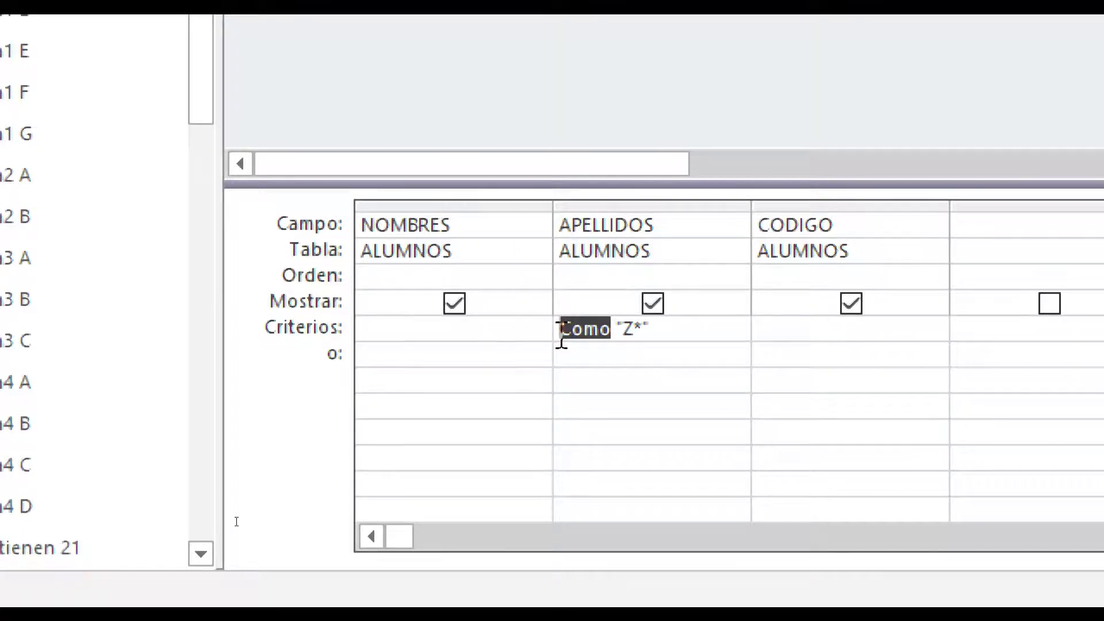
{"action": "left_click_drag", "start_coordinate": [660, 326], "coordinate": [564, 340]}
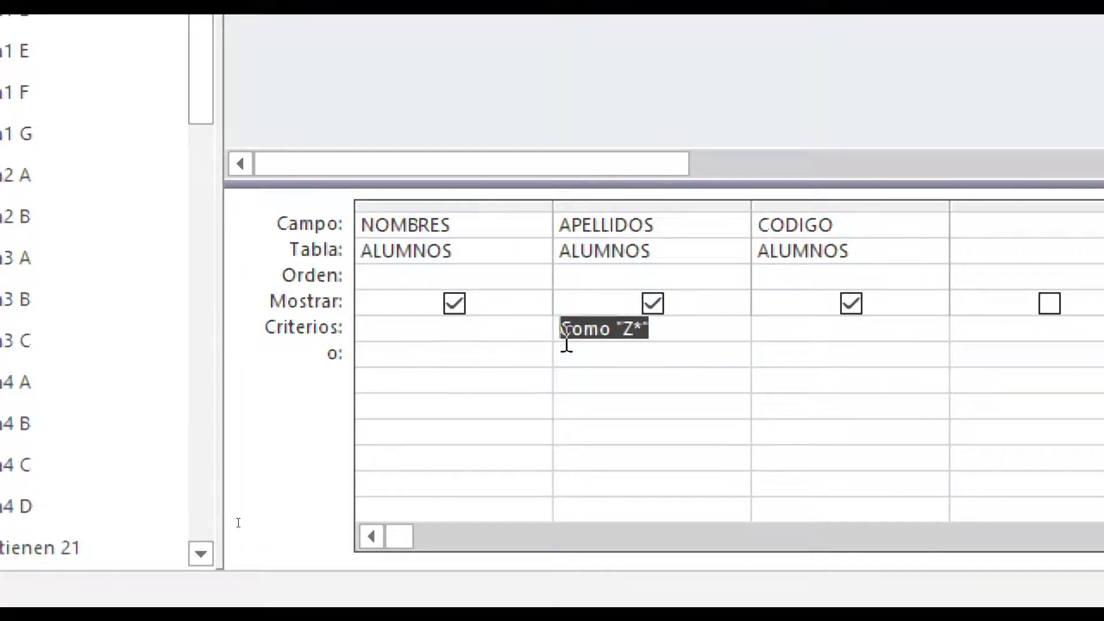
{"action": "type", "text": "Z*"}
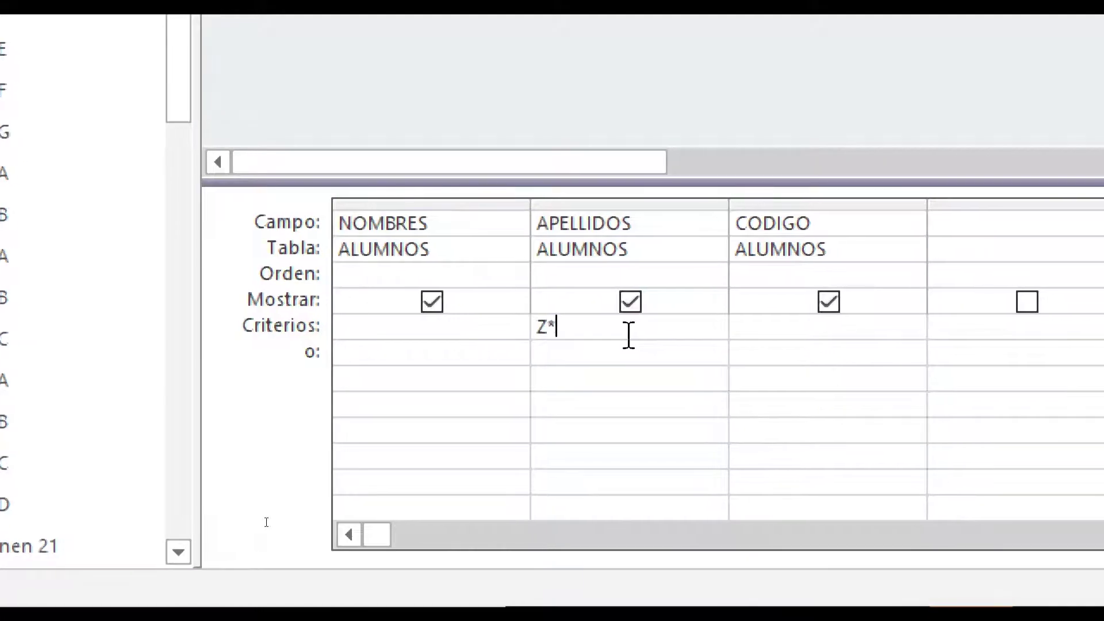
{"action": "left_click", "coordinate": [583, 348]}
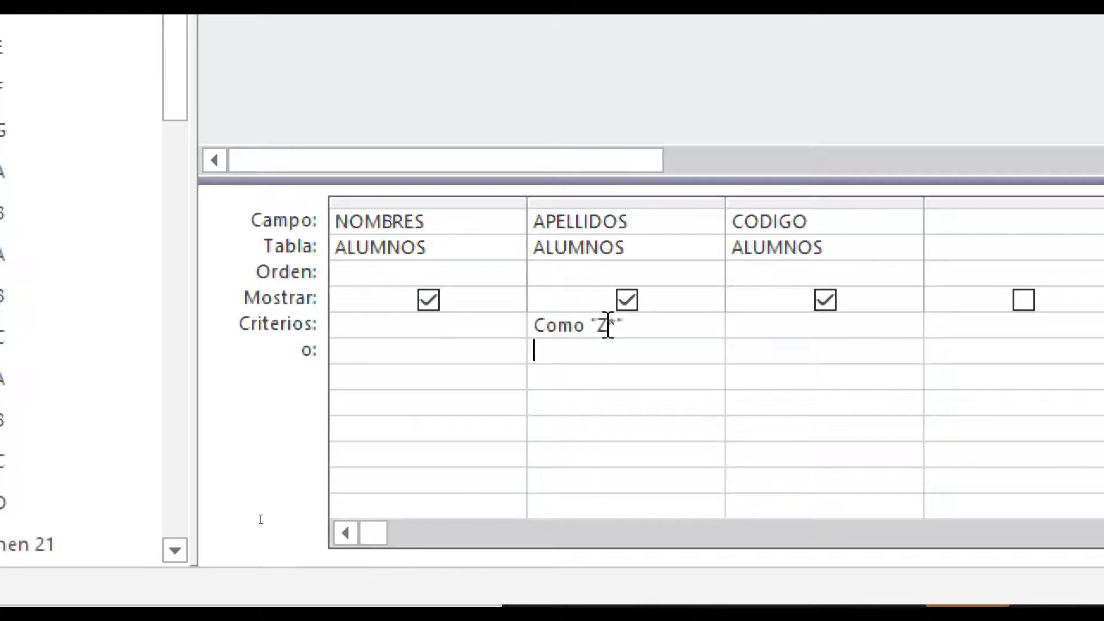
Step: Try placing an S after the asterisk in the APELLIDOS criterion, and restore the criterion to Como "Z*"
{"action": "left_click_drag", "start_coordinate": [609, 324], "coordinate": [614, 325]}
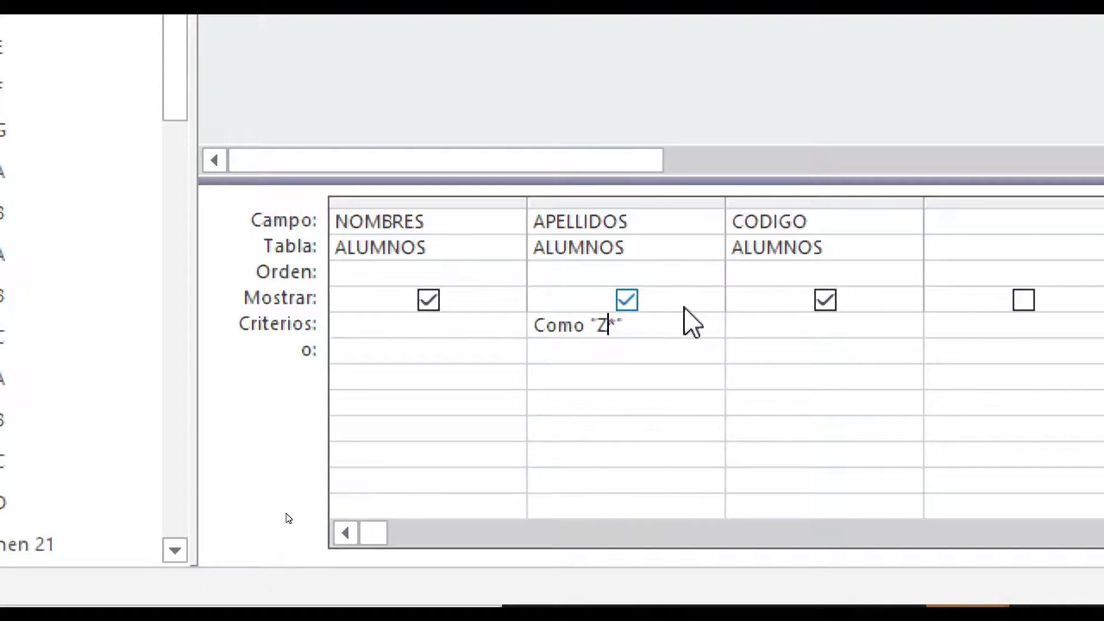
{"action": "key", "text": "BackSpace"}
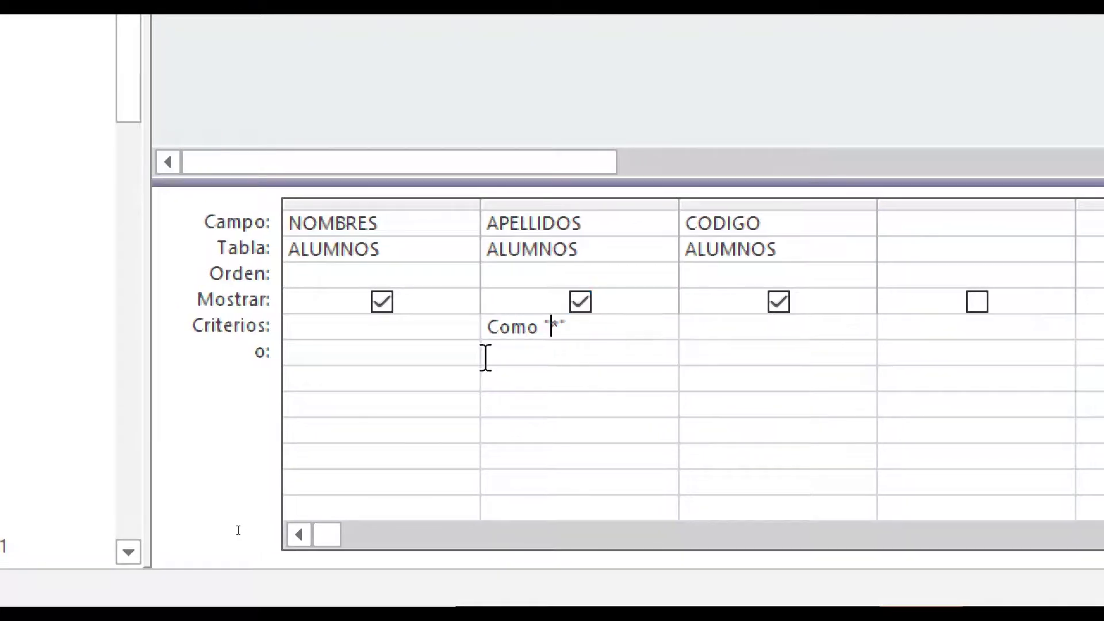
{"action": "left_click", "coordinate": [564, 327]}
{"action": "type", "text": "S"}
{"action": "key", "text": "BackSpace"}
{"action": "key", "text": "Left"}
{"action": "type", "text": "Z"}
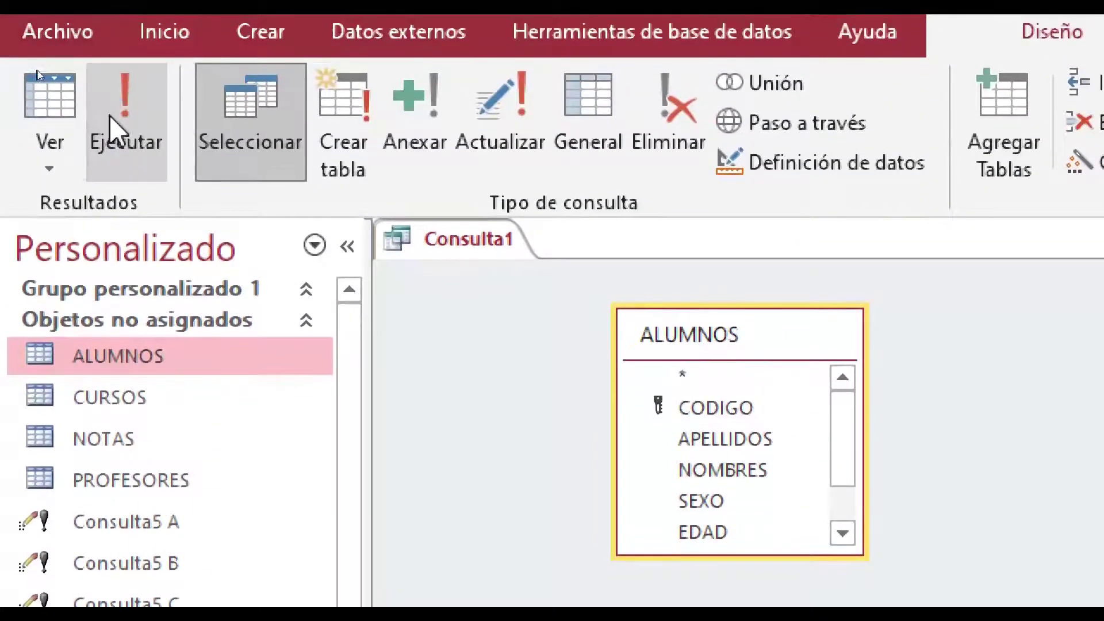
Step: Run the APELLIDOS query to view the matching students and return it to Design view
{"action": "left_click", "coordinate": [118, 78]}
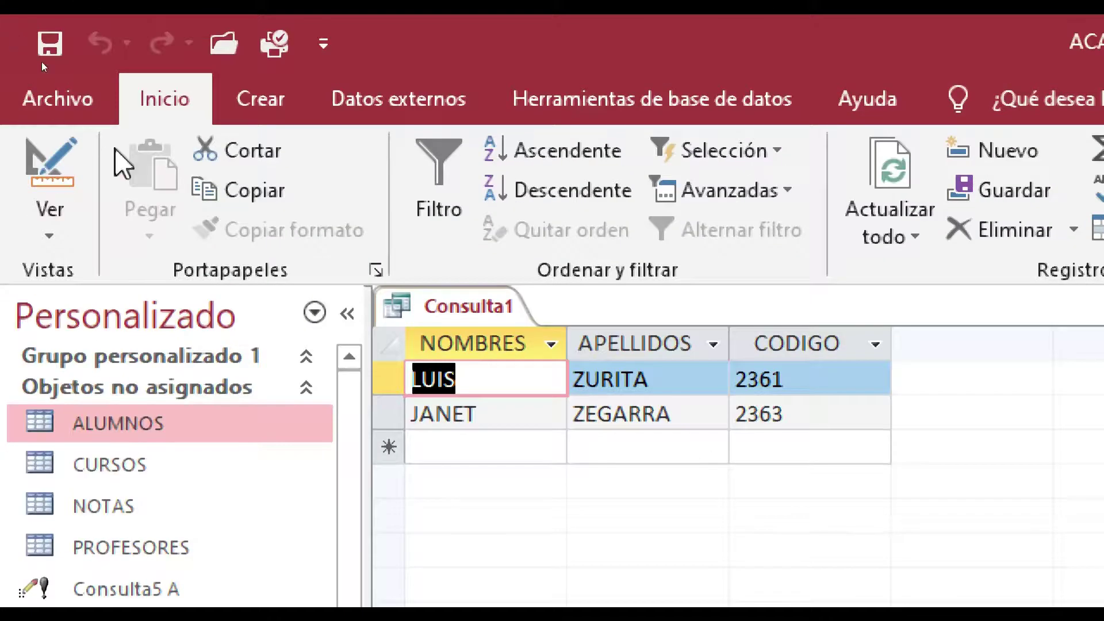
{"action": "left_click", "coordinate": [72, 224]}
{"action": "left_click", "coordinate": [119, 424]}
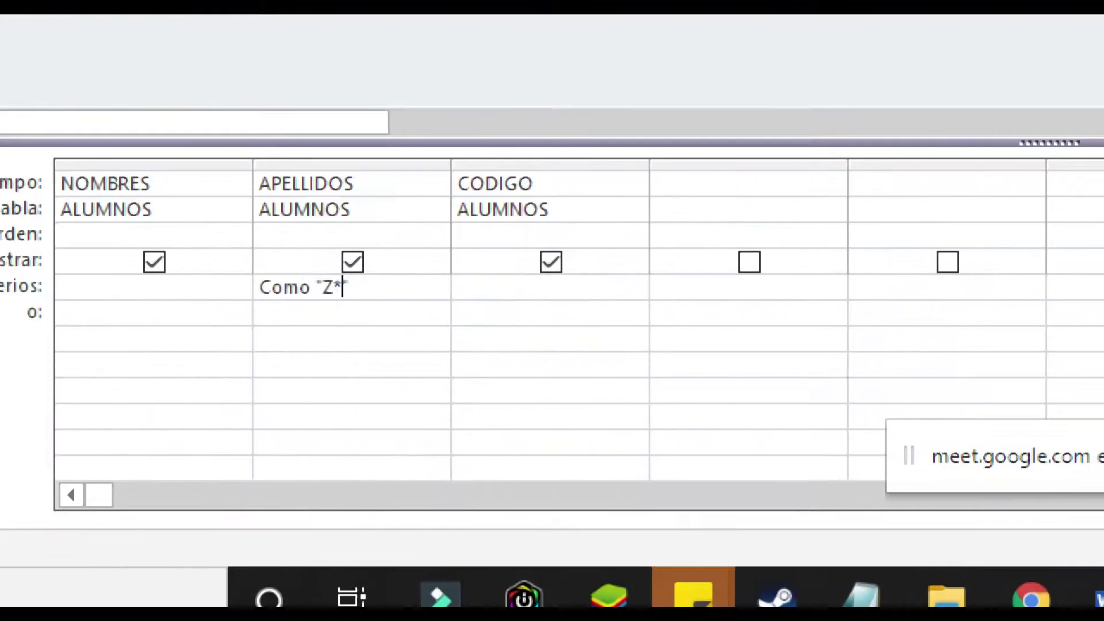
Step: Review the wildcard notes on * and ? in Notepad, and go back to the query design in Access
{"action": "left_click", "coordinate": [853, 596]}
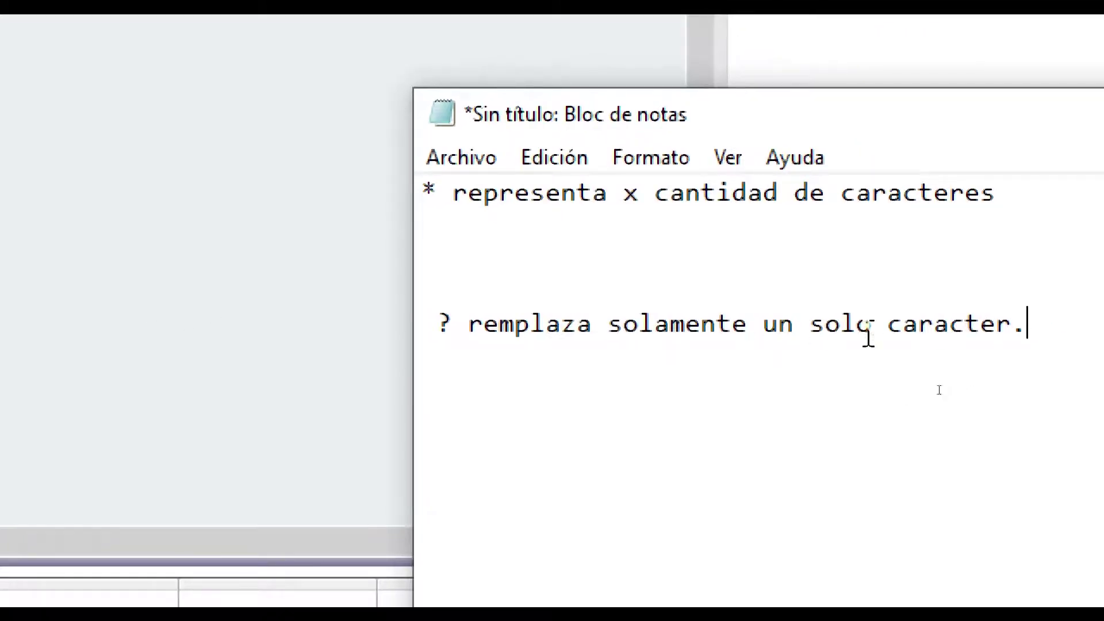
{"action": "left_click", "coordinate": [1095, 113]}
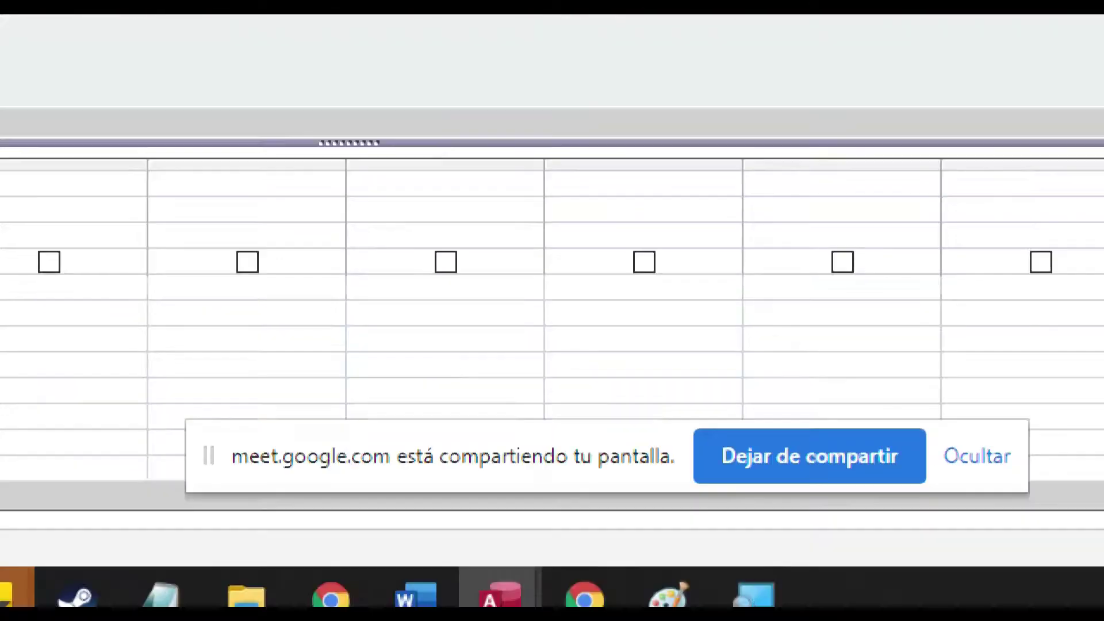
Step: Turn off the screen magnification and close the query, saving it as "apellidos que inisian con Z"
{"action": "right_click", "coordinate": [753, 595]}
{"action": "left_click", "coordinate": [690, 527]}
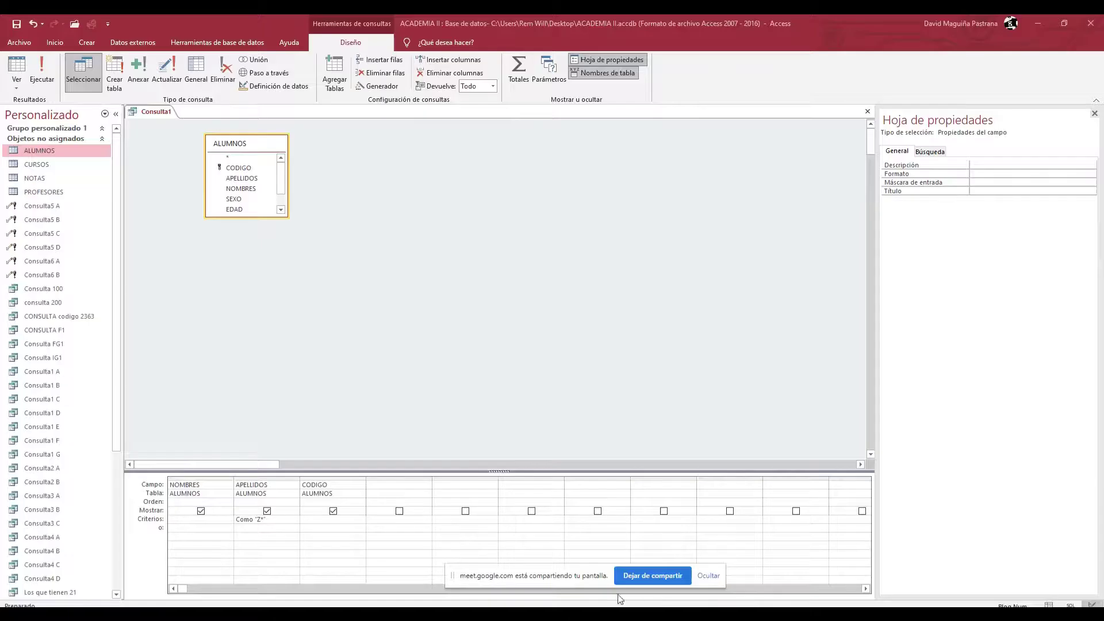
{"action": "left_click", "coordinate": [869, 113]}
{"action": "left_click", "coordinate": [505, 350]}
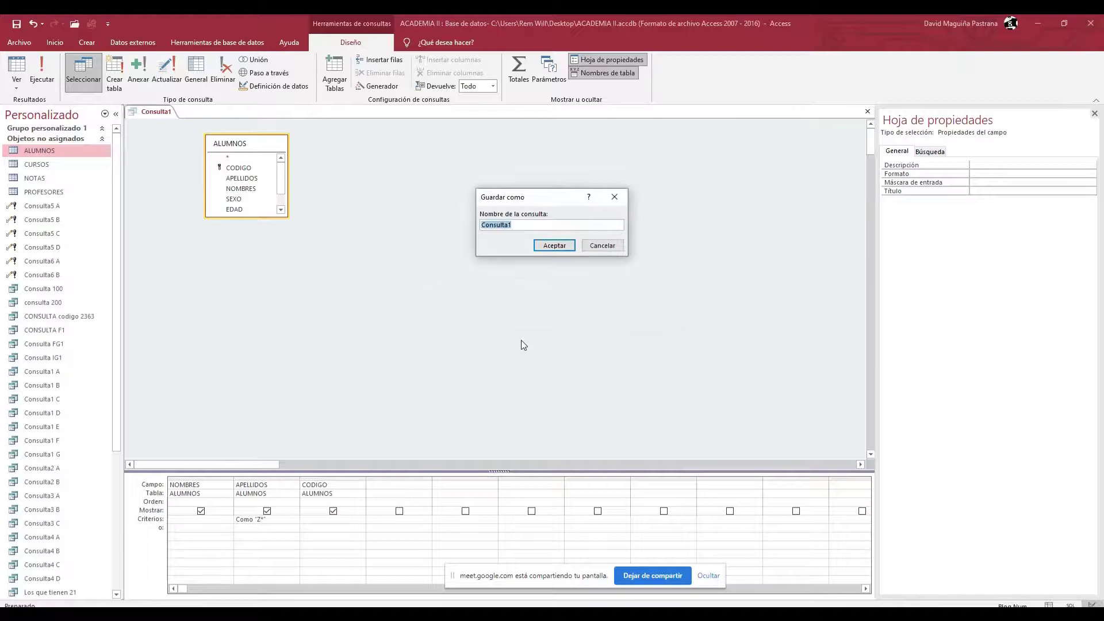
{"action": "type", "text": "apellidos"}
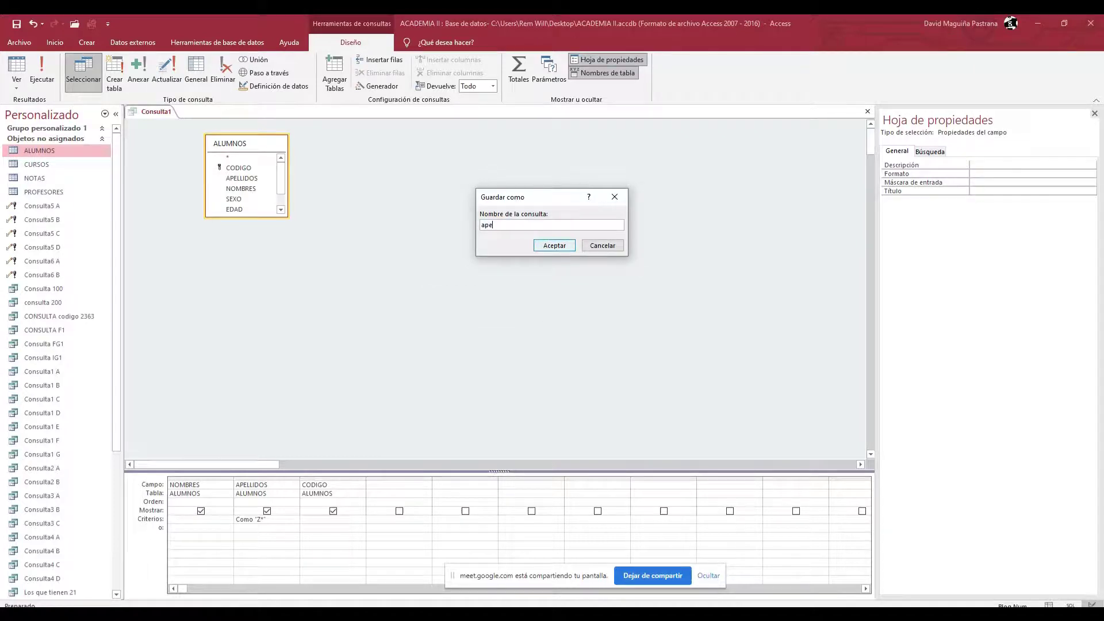
{"action": "type", "text": "inician con Z"}
{"action": "left_click", "coordinate": [542, 245]}
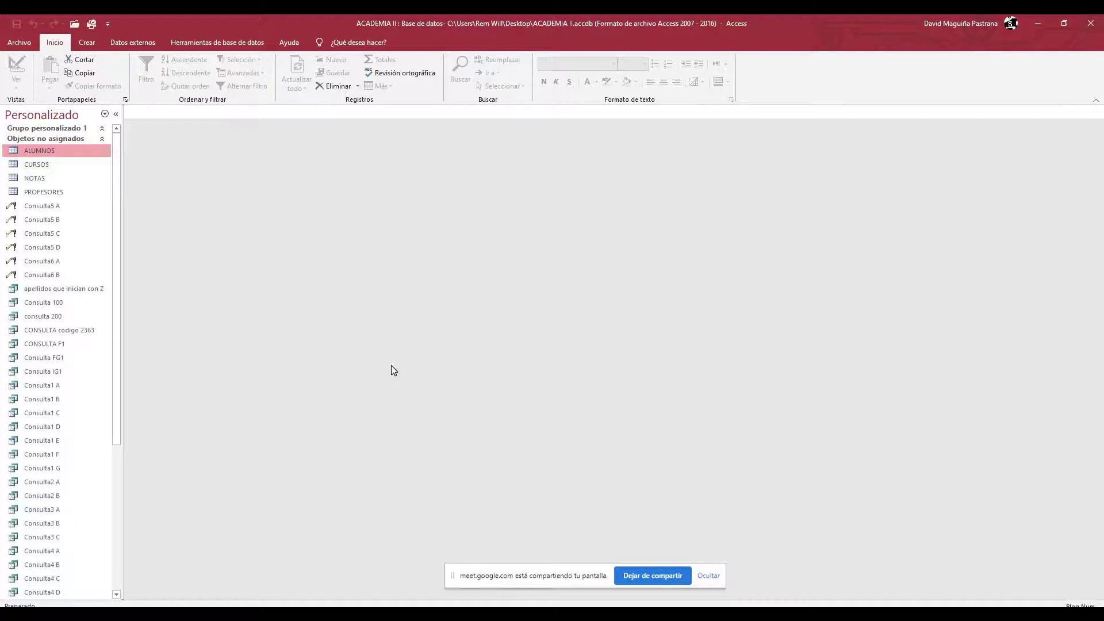
Step: Create a new query in Design view with the ALUMNOS table as its source
{"action": "left_click", "coordinate": [87, 42]}
{"action": "left_click", "coordinate": [224, 87]}
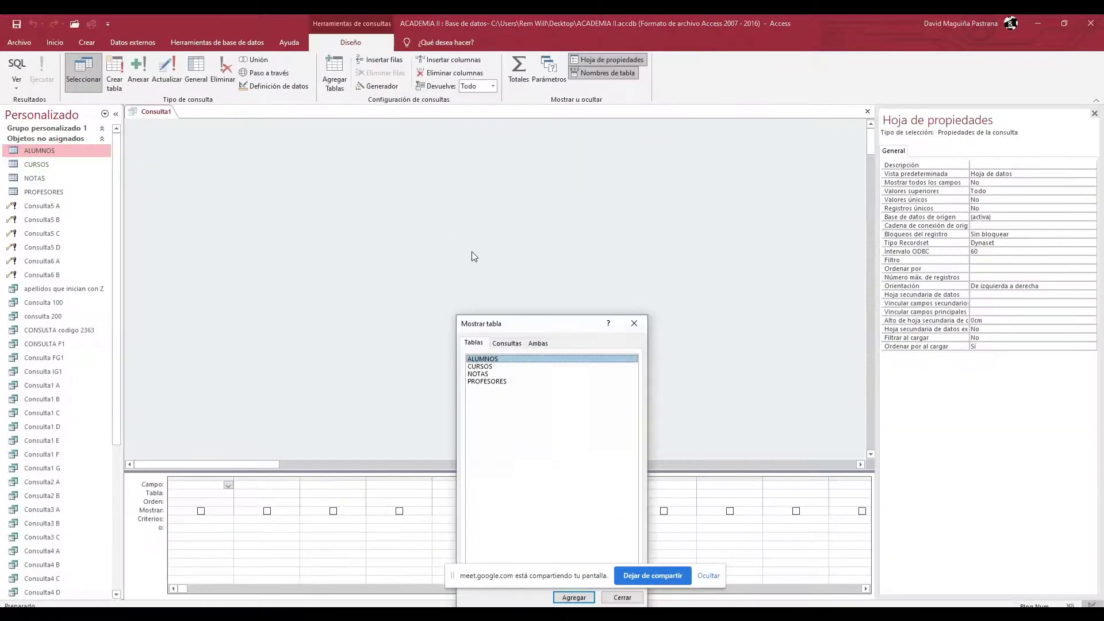
{"action": "left_click", "coordinate": [574, 598]}
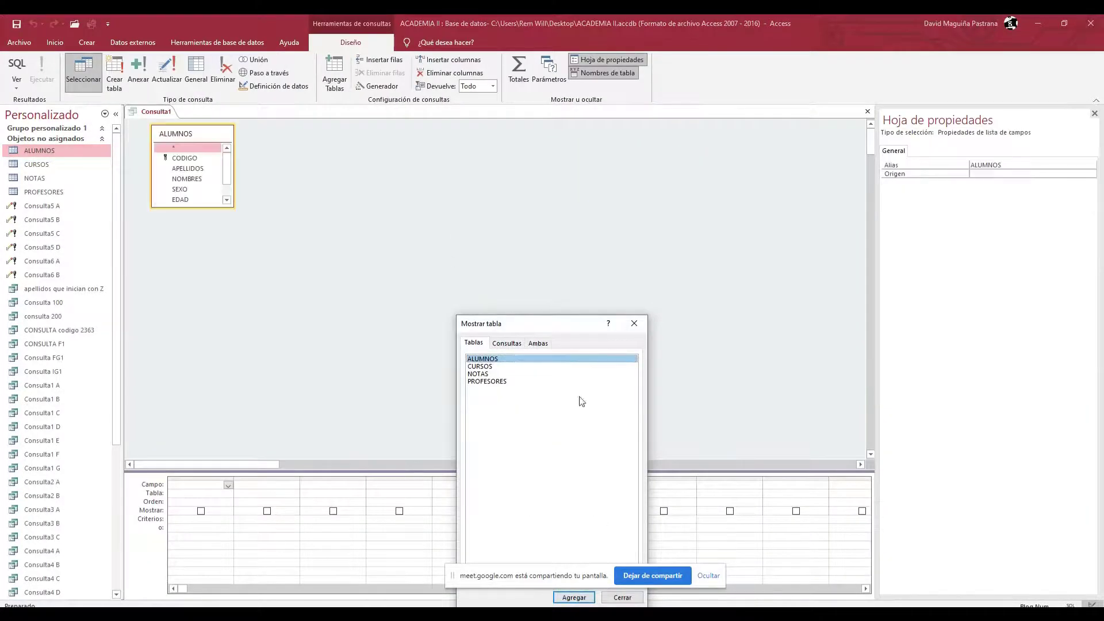
{"action": "left_click", "coordinate": [633, 323]}
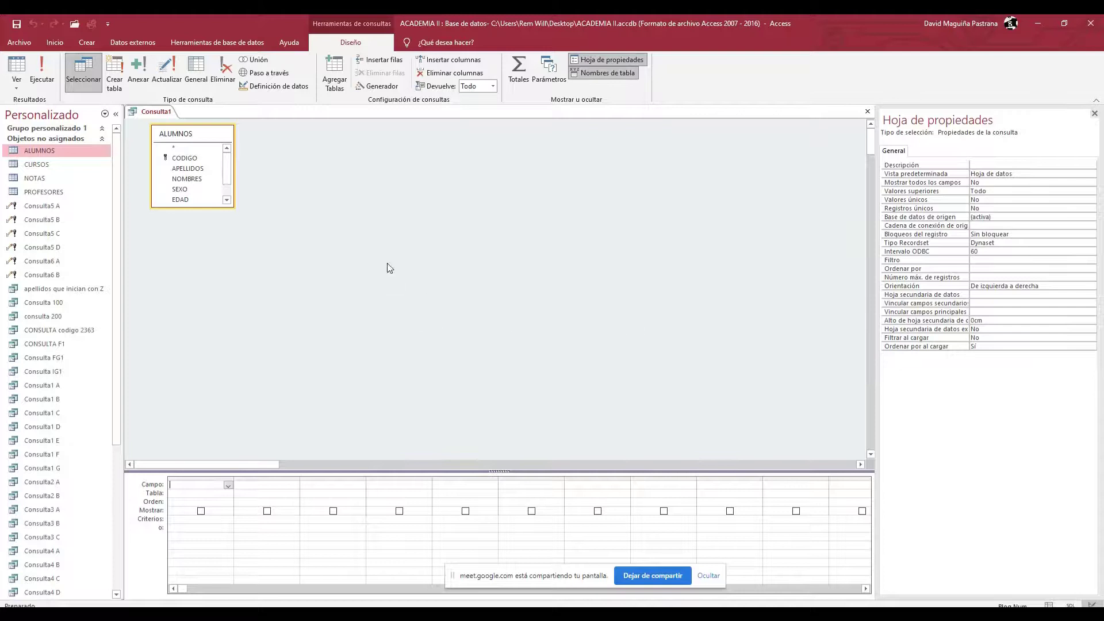
Step: Add the NOMBRES and CODIGO fields to the query grid and enter a student's first name as the NOMBRES criterion
{"action": "double_click", "coordinate": [191, 178]}
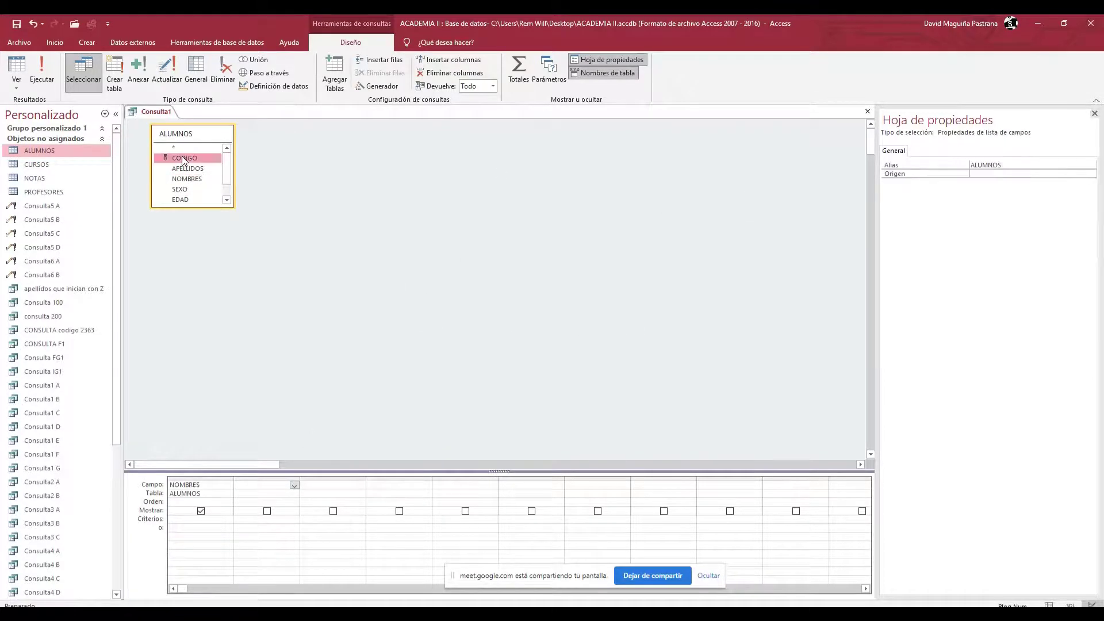
{"action": "double_click", "coordinate": [183, 157]}
{"action": "left_click", "coordinate": [208, 520]}
{"action": "type", "text": "karina"}
{"action": "left_click", "coordinate": [206, 529]}
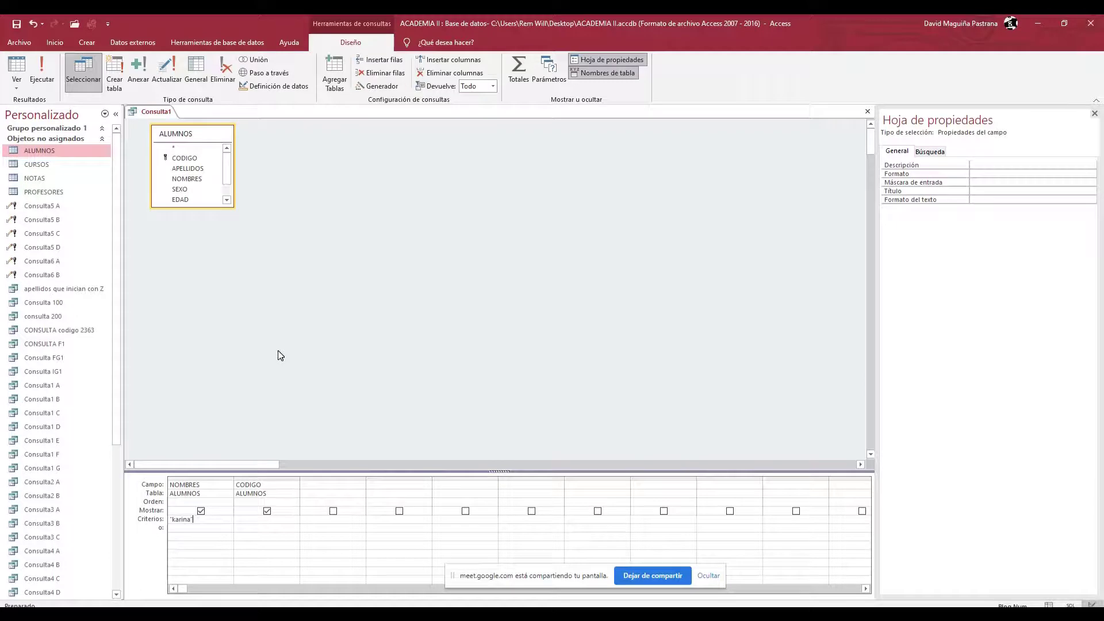
Step: Run the first-name query, examine the matching student records, and return it to Design view
{"action": "left_click", "coordinate": [41, 71]}
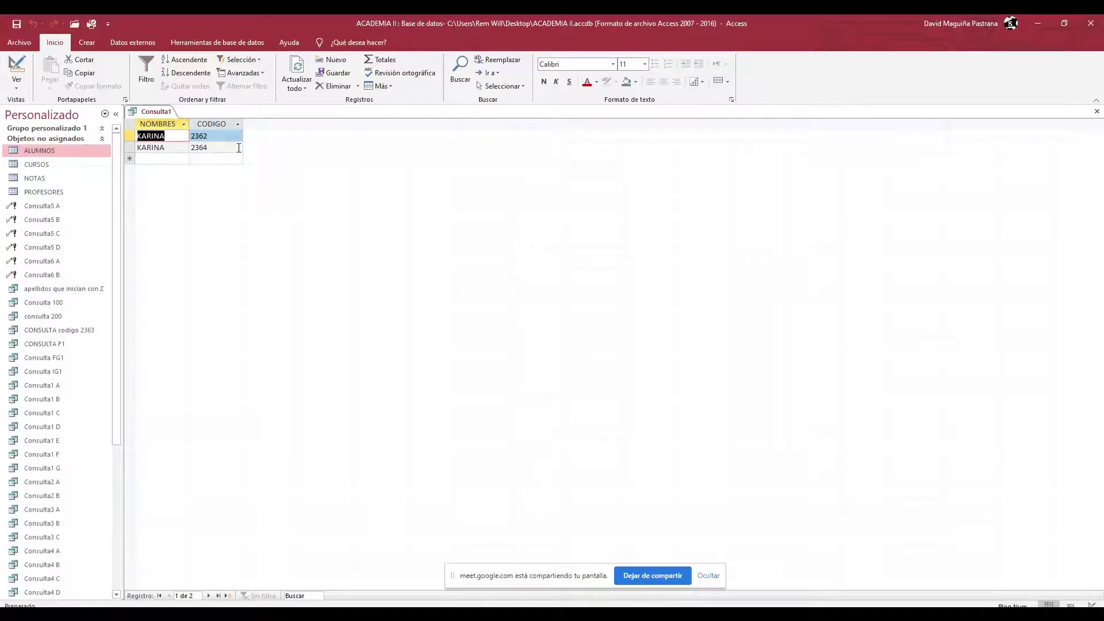
{"action": "left_click", "coordinate": [160, 146]}
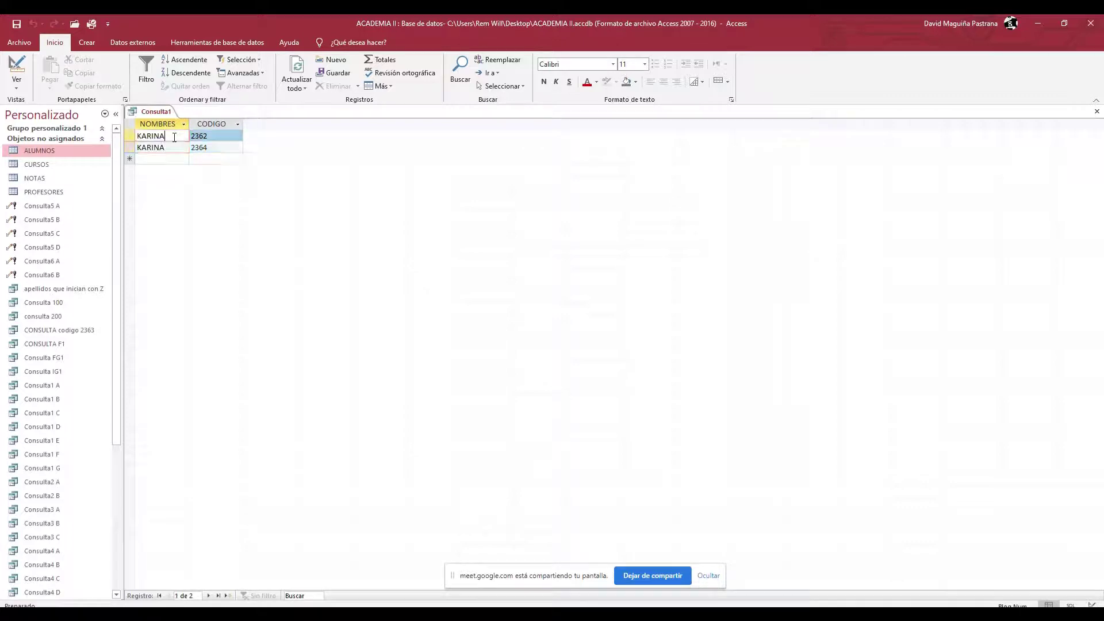
{"action": "left_click", "coordinate": [178, 135]}
{"action": "left_click", "coordinate": [175, 147]}
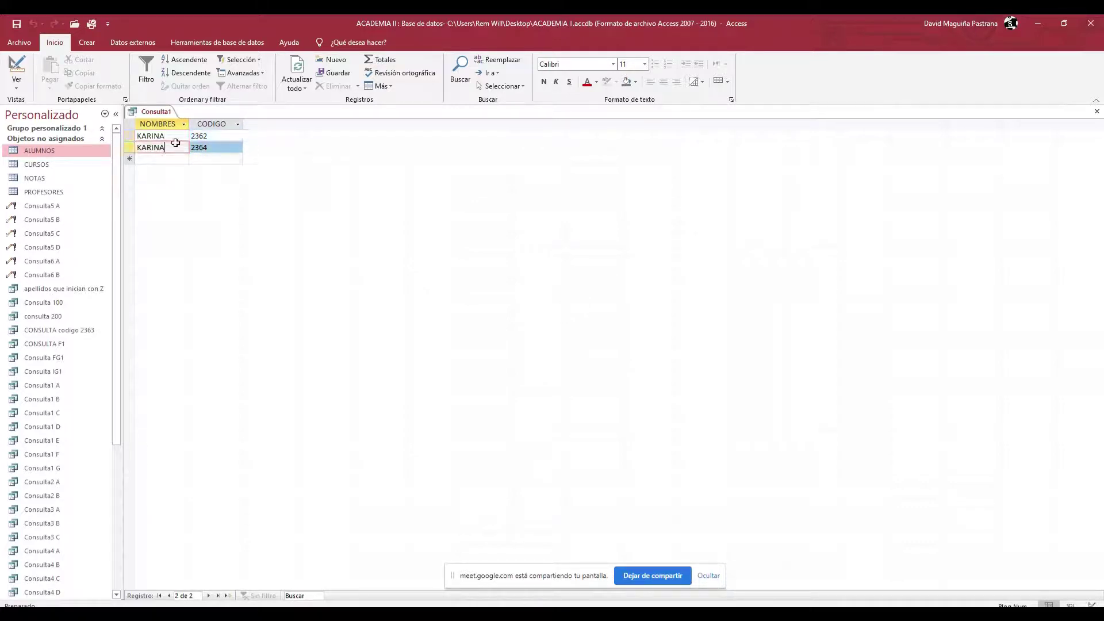
{"action": "left_click", "coordinate": [172, 137]}
{"action": "left_click", "coordinate": [17, 86]}
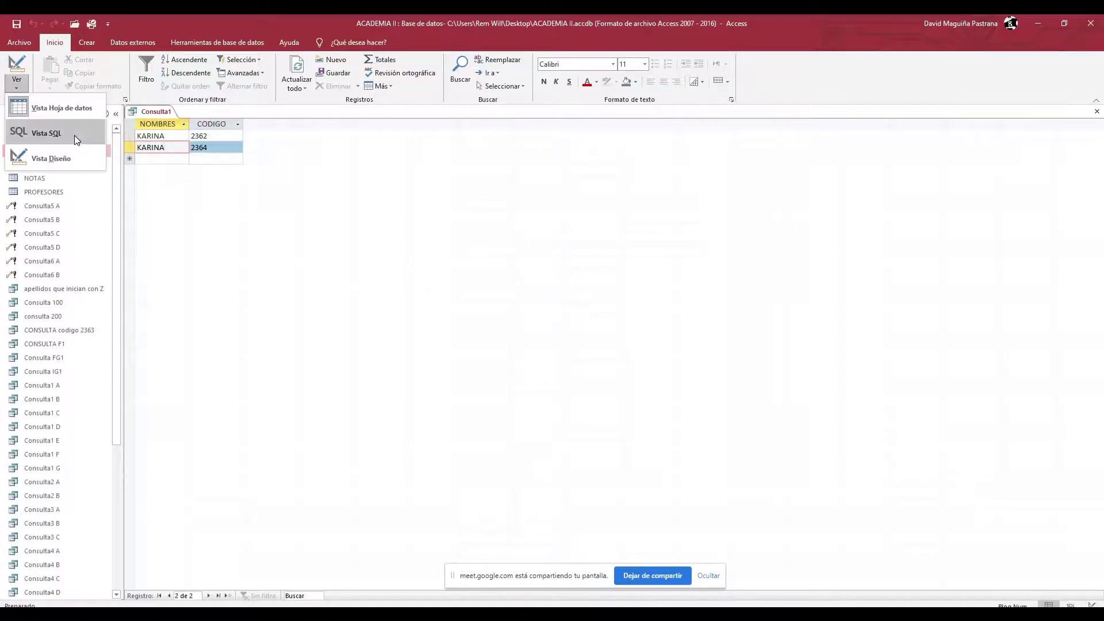
{"action": "left_click", "coordinate": [73, 154]}
Step: Add the APELLIDOS field as the third column of the query and run it to view the matching students' surnames
{"action": "left_click", "coordinate": [325, 485]}
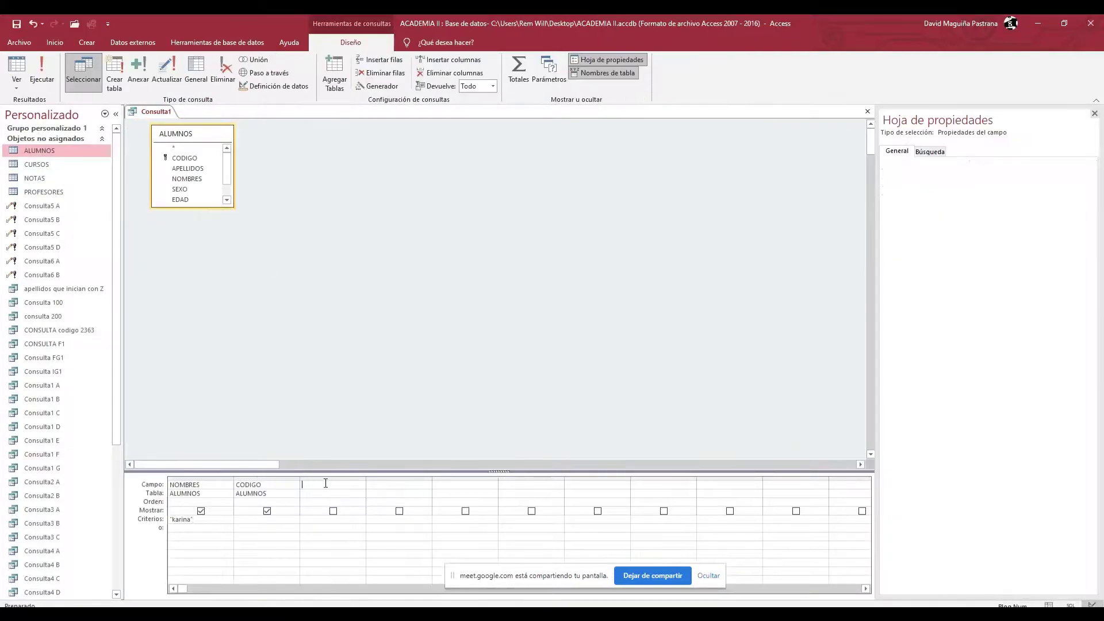
{"action": "double_click", "coordinate": [190, 168]}
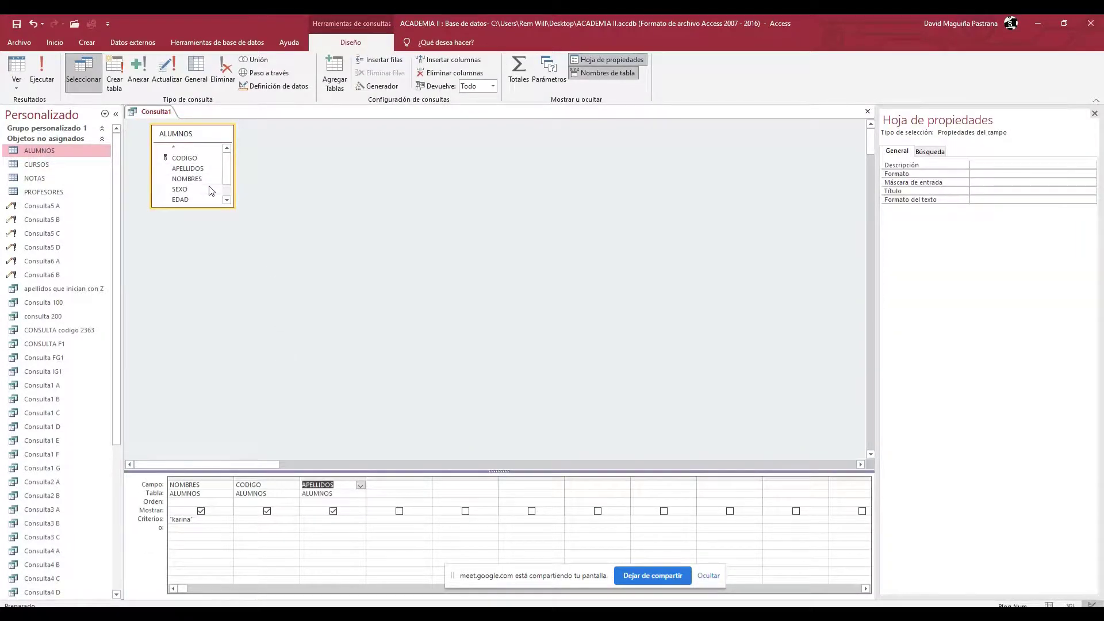
{"action": "left_click", "coordinate": [44, 74]}
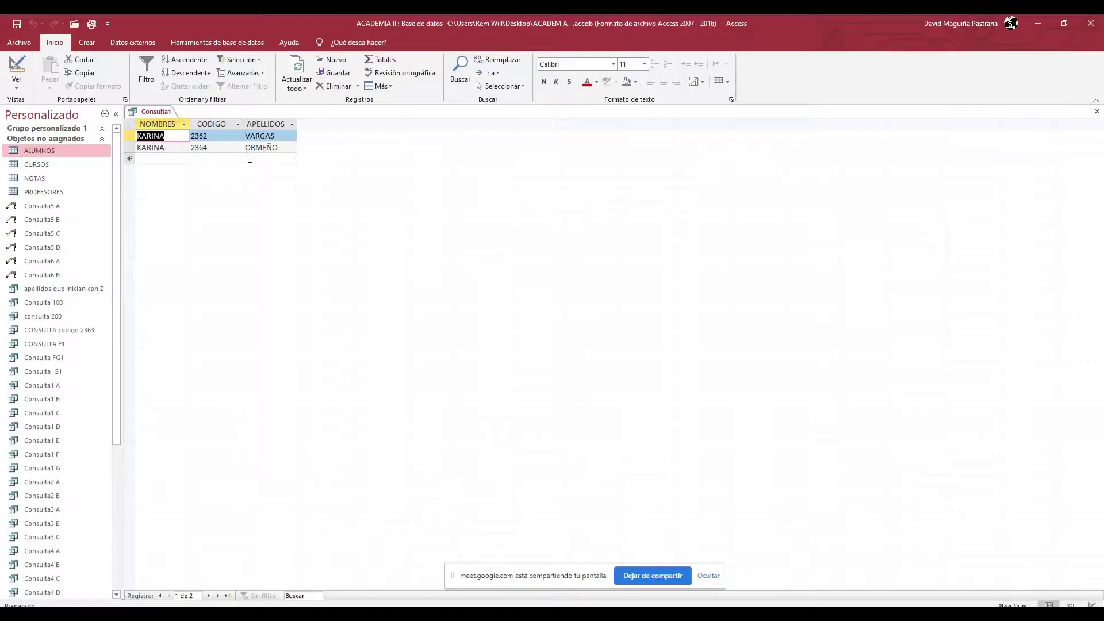
{"action": "left_click", "coordinate": [288, 138]}
{"action": "left_click", "coordinate": [289, 138]}
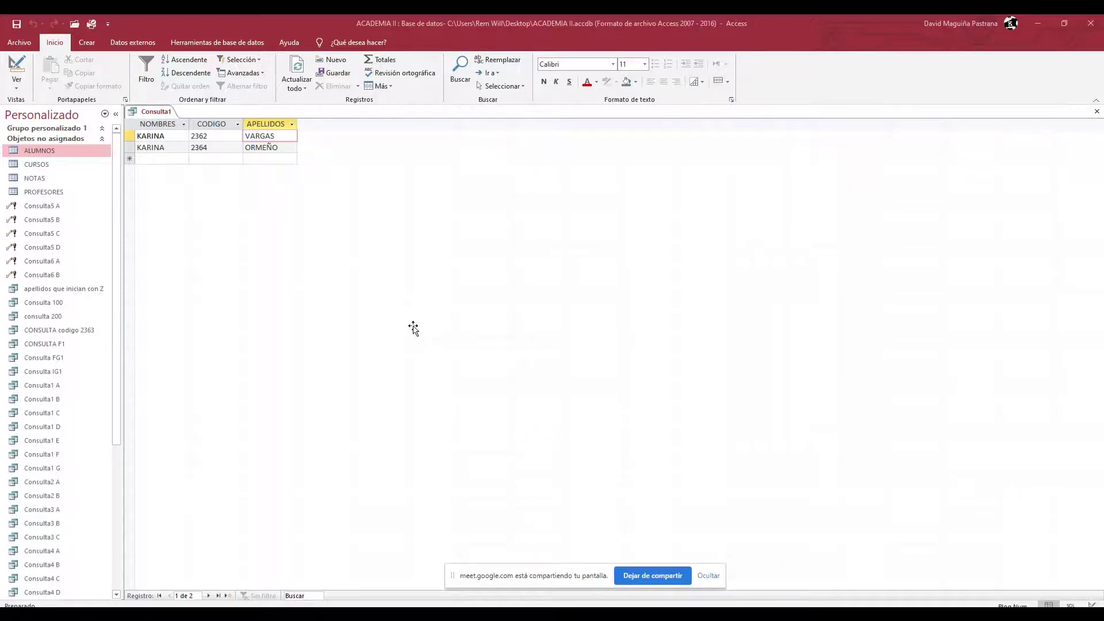
Step: Close the first-name query
{"action": "left_click", "coordinate": [209, 44]}
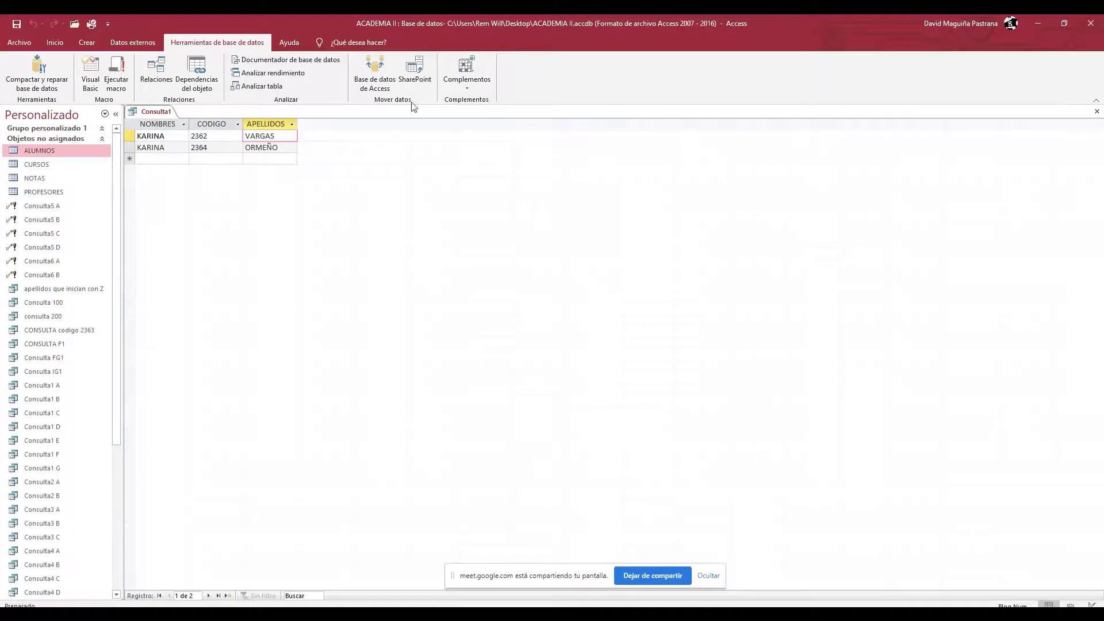
{"action": "left_click", "coordinate": [1096, 111]}
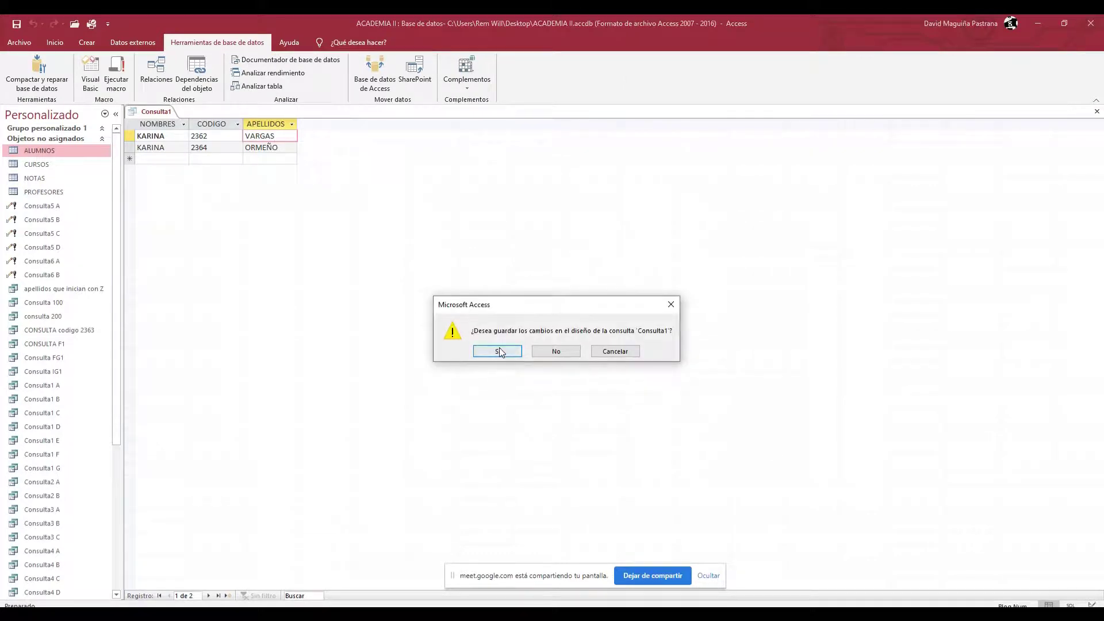
Step: Save the query's design changes, naming the query with the first name used as its filter
{"action": "left_click", "coordinate": [498, 352]}
{"action": "type", "text": "karina"}
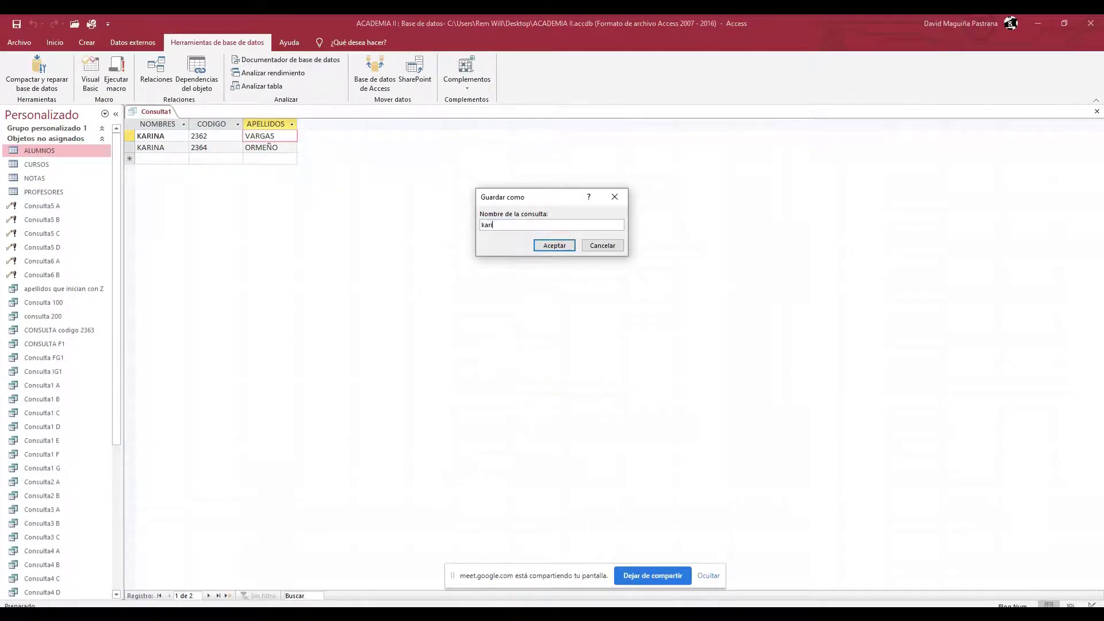
{"action": "key", "text": "Return"}
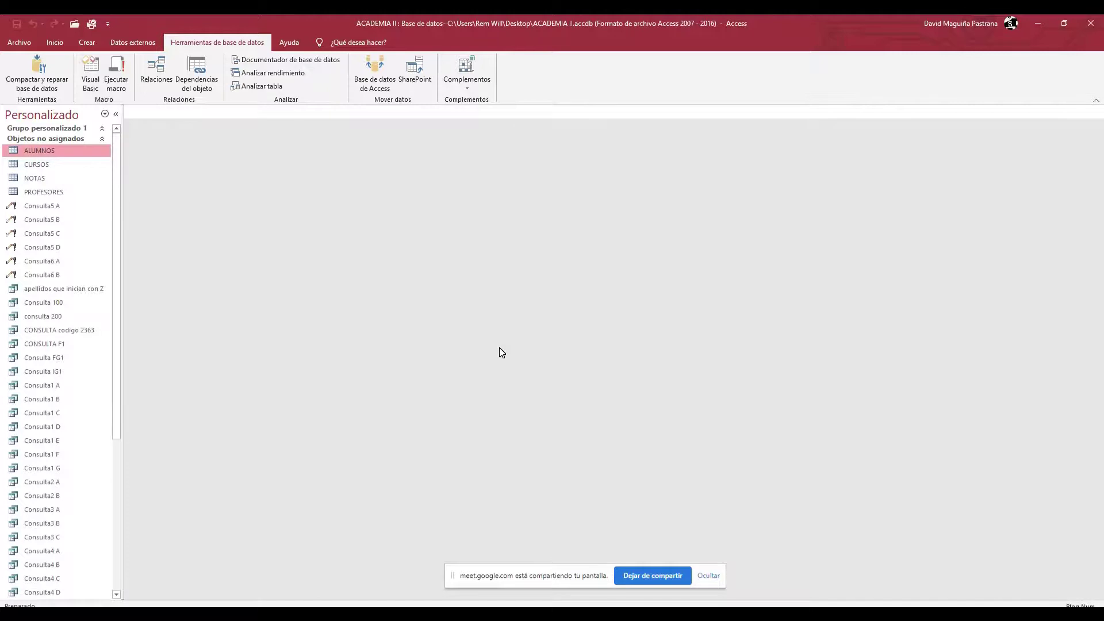
Step: Create a new query in Design view and add the ALUMNOS, CURSOS, NOTAS and PROFESORES tables
{"action": "left_click", "coordinate": [85, 45]}
{"action": "left_click", "coordinate": [219, 79]}
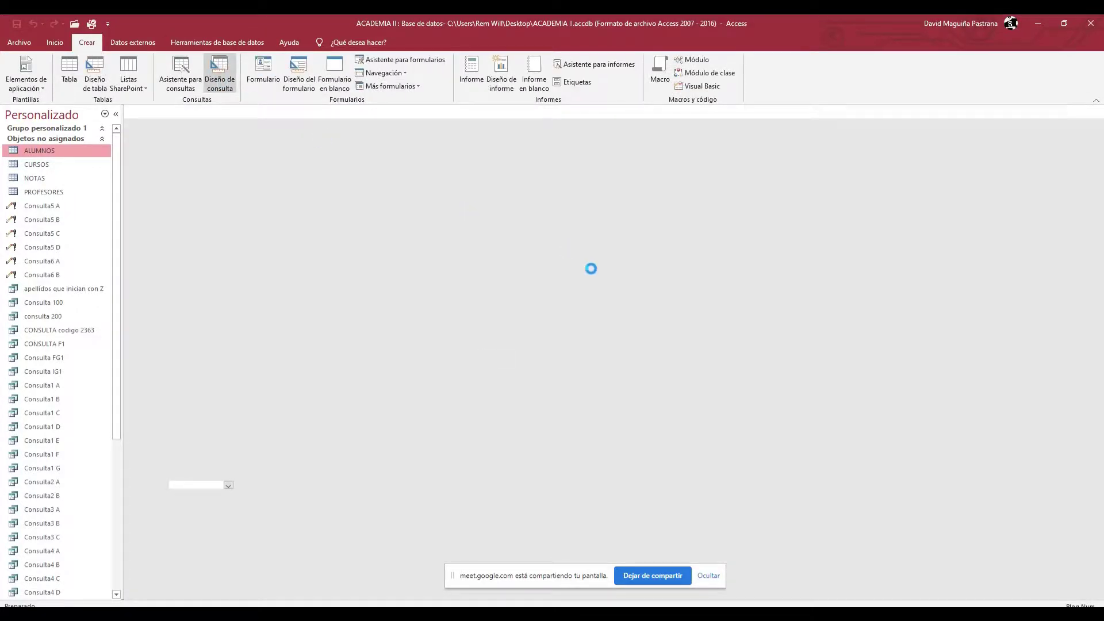
{"action": "key", "text": "shift+Down"}
{"action": "key", "text": "shift+Down"}
{"action": "key", "text": "shift+Down"}
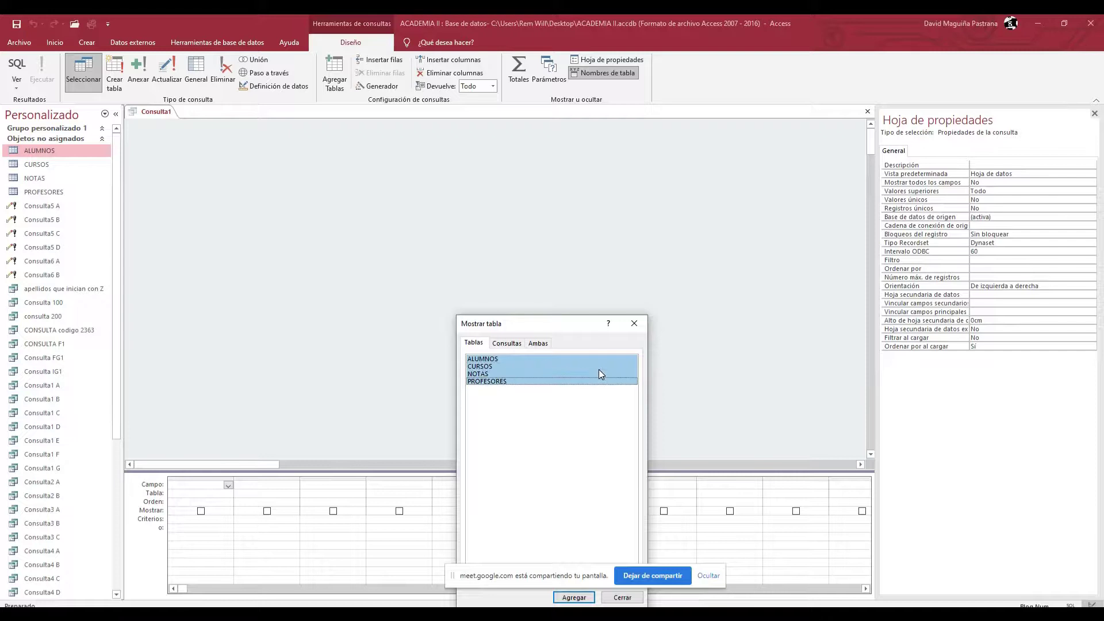
{"action": "left_click_drag", "start_coordinate": [576, 328], "coordinate": [808, 221]}
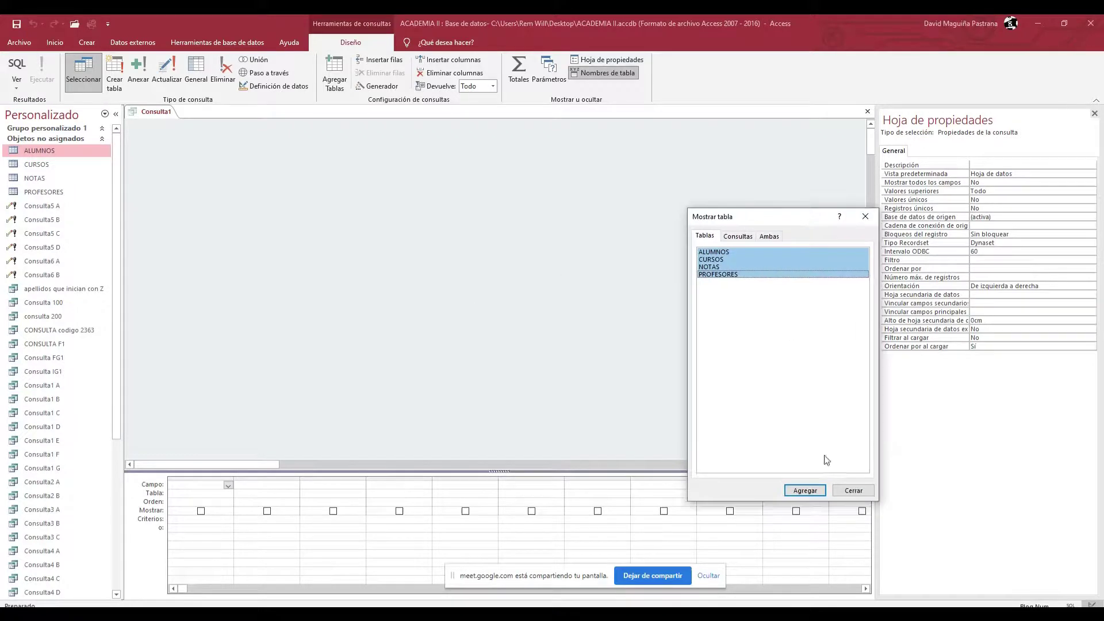
{"action": "left_click", "coordinate": [805, 490]}
{"action": "left_click", "coordinate": [865, 216]}
Step: Spread out the four tables in the query diagram and enlarge ALUMNOS until all its fields show
{"action": "left_click", "coordinate": [567, 162]}
{"action": "left_click", "coordinate": [774, 158]}
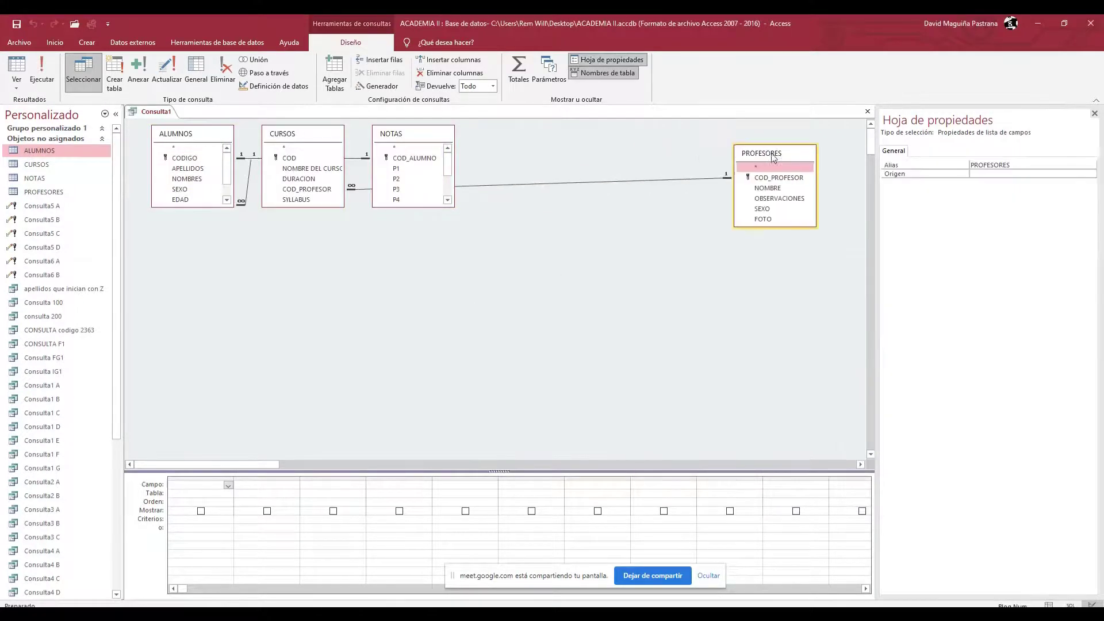
{"action": "left_click_drag", "start_coordinate": [423, 133], "coordinate": [682, 149]}
{"action": "left_click_drag", "start_coordinate": [320, 130], "coordinate": [404, 162]}
{"action": "left_click_drag", "start_coordinate": [207, 134], "coordinate": [230, 244]}
{"action": "left_click_drag", "start_coordinate": [220, 316], "coordinate": [220, 343]}
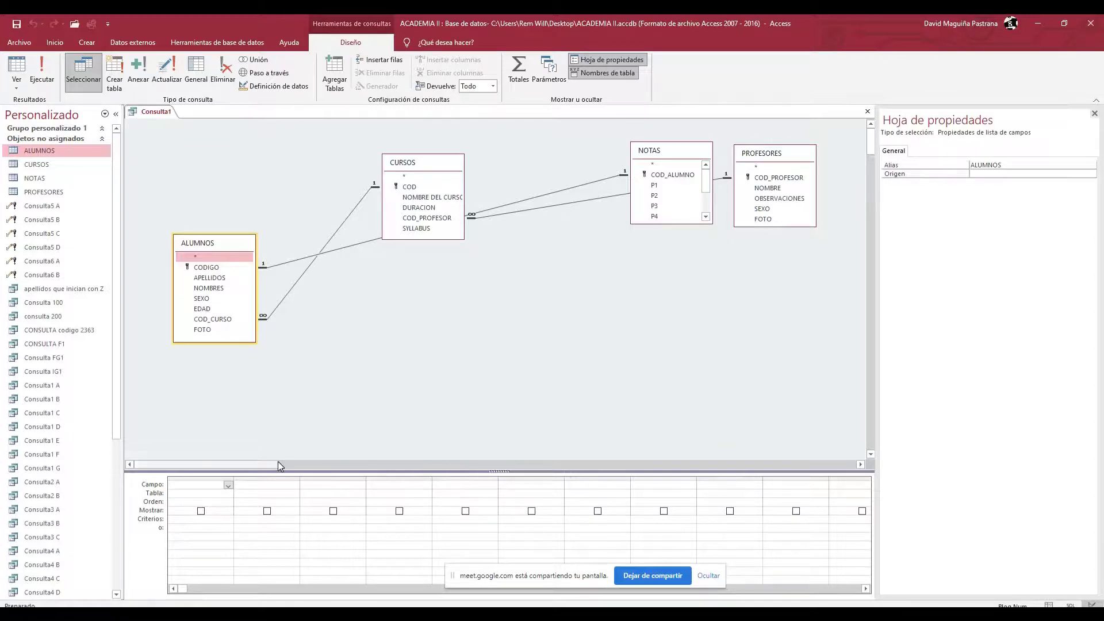
{"action": "left_click_drag", "start_coordinate": [656, 153], "coordinate": [508, 262]}
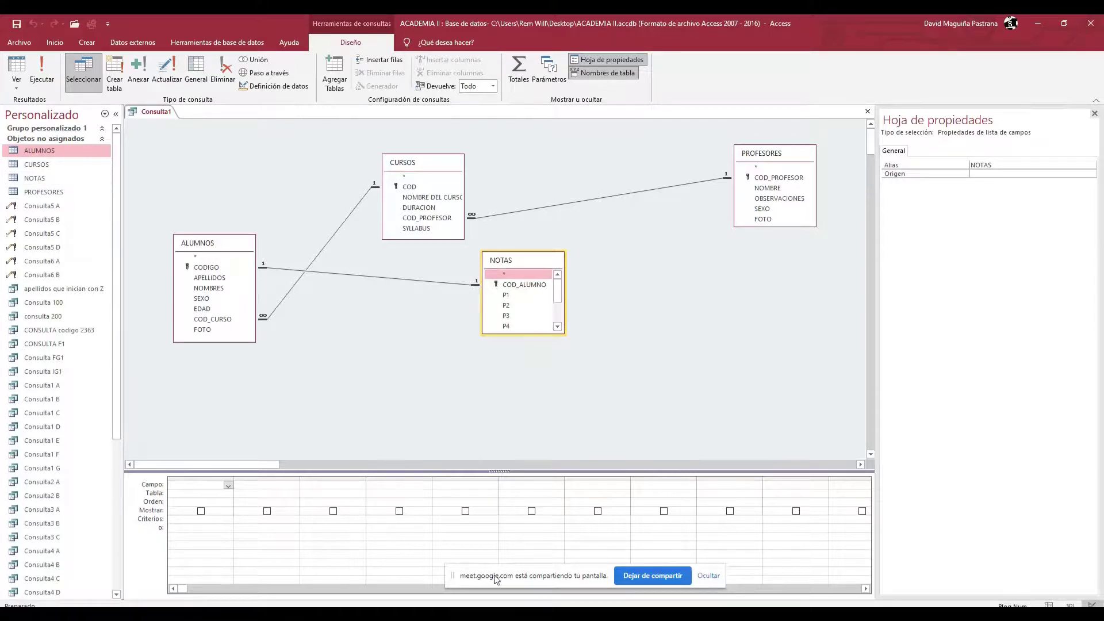
Step: Switch to Notepad and add the lines "VB" and "VISUAL_BASIC" below the wildcard notes, using the English keyboard layout
{"action": "key", "text": "alt+Tab"}
{"action": "key", "text": "Return"}
{"action": "key", "text": "Return"}
{"action": "key", "text": "Return"}
{"action": "type", "text": "VB "}
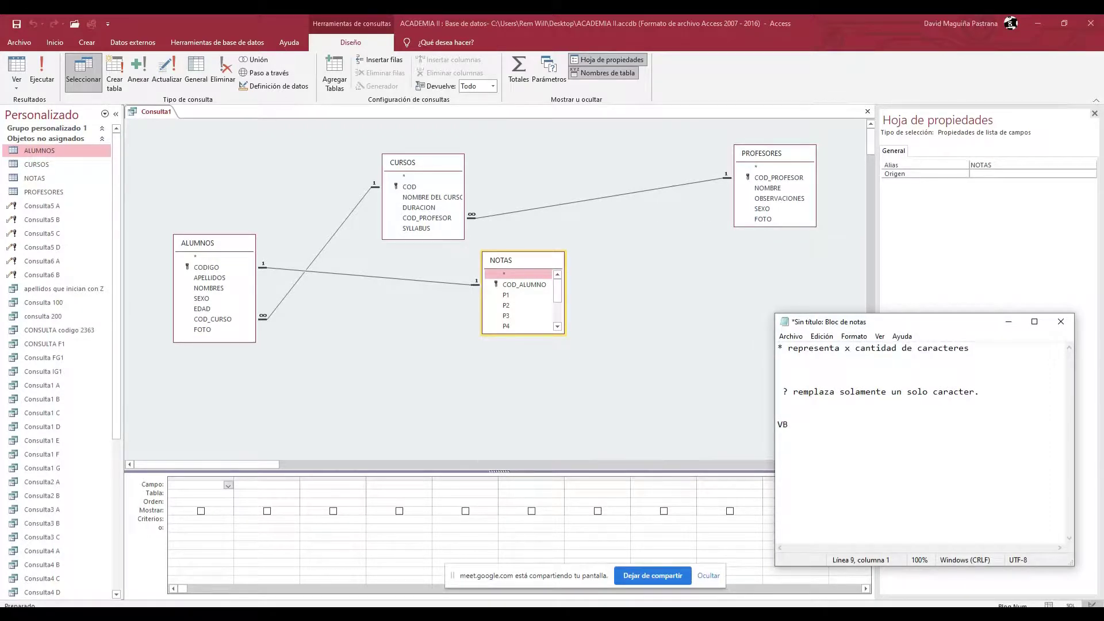
{"action": "type", "text": "VISUAL?>"}
{"action": "key", "text": "BackSpace"}
{"action": "key", "text": "BackSpace"}
{"action": "key", "text": "super+space"}
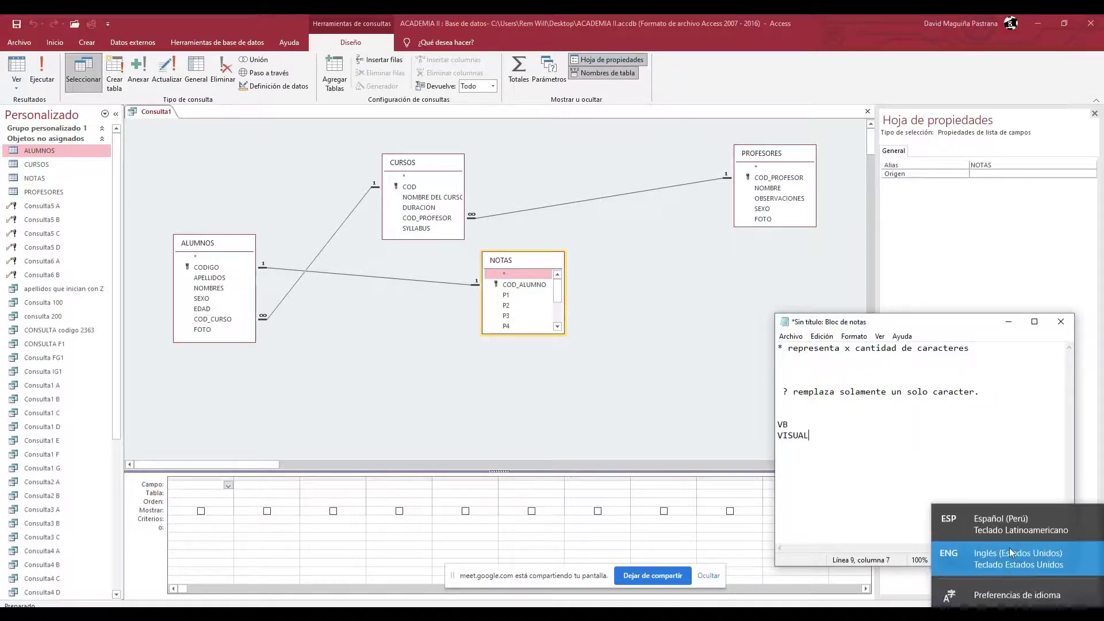
{"action": "type", "text": "_BASIC"}
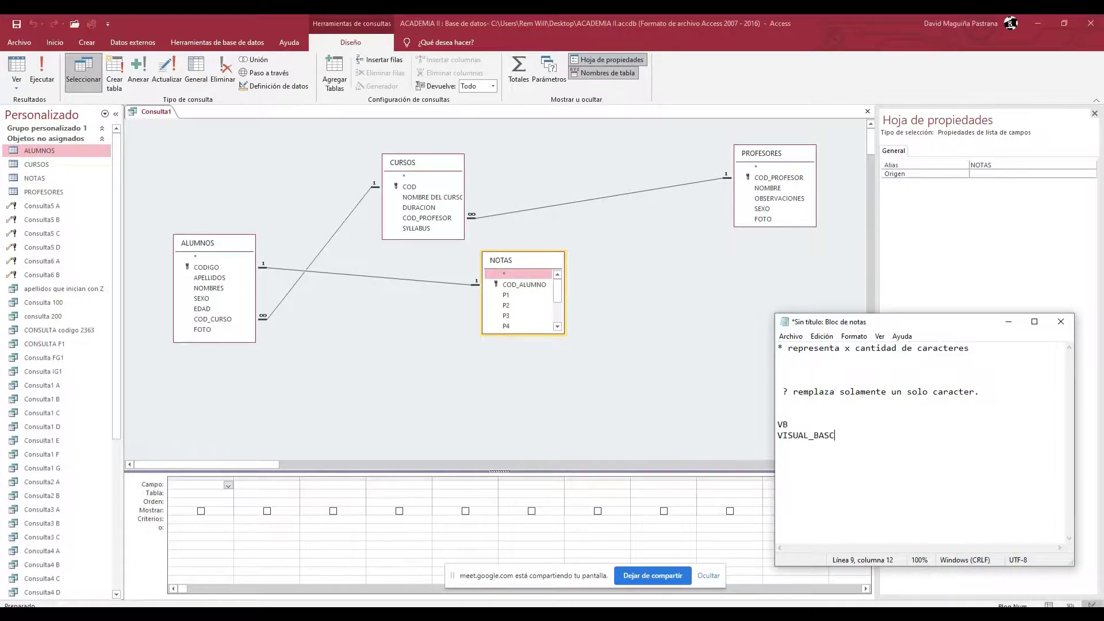
Step: Add the lines "VI_BA" and "VISUAL BASIC" to the end of the notes
{"action": "key", "text": "Return"}
{"action": "type", "text": "VI_BA "}
{"action": "type", "text": "VISUA"}
{"action": "type", "text": "L BASIC"}
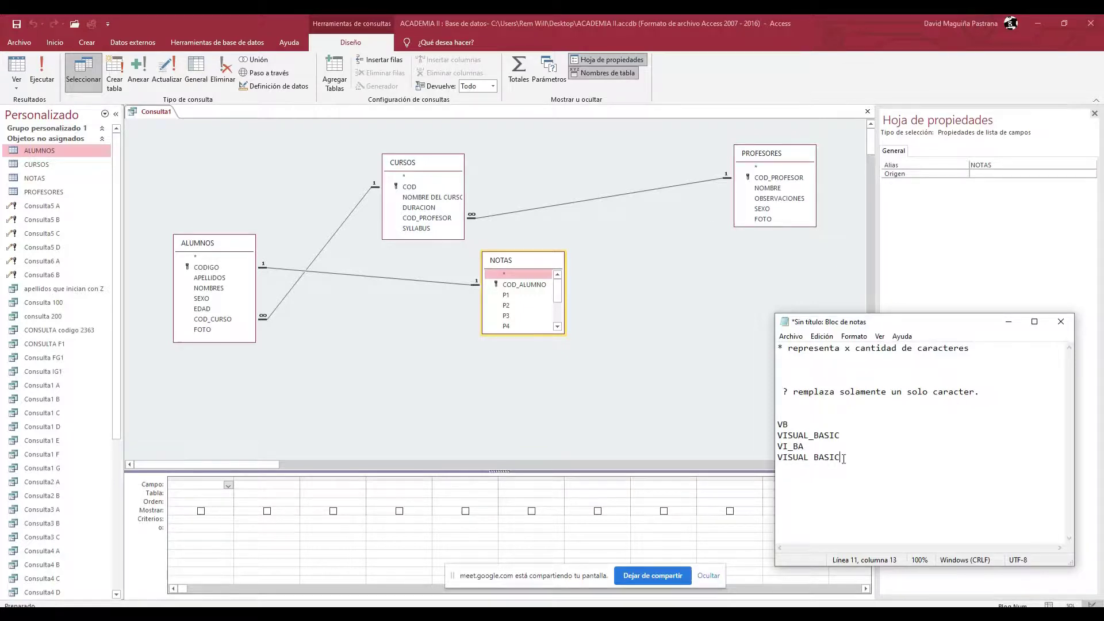
Step: Compare the course name variants in the notes, highlighting the underscored and spaced forms
{"action": "left_click_drag", "start_coordinate": [843, 435], "coordinate": [776, 436]}
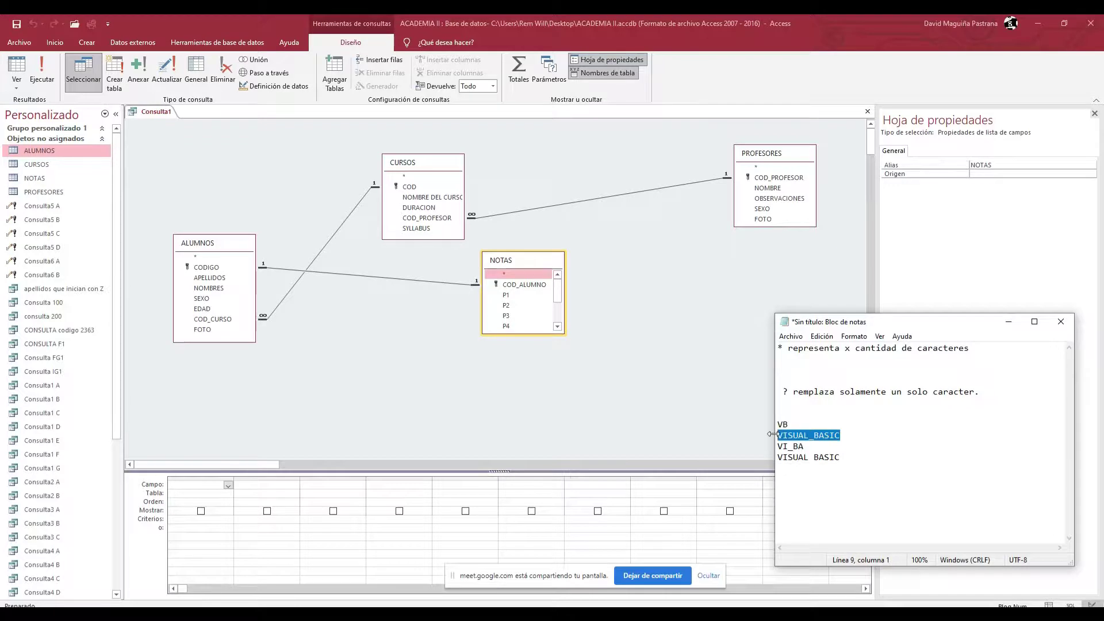
{"action": "left_click", "coordinate": [794, 431]}
{"action": "left_click", "coordinate": [813, 457]}
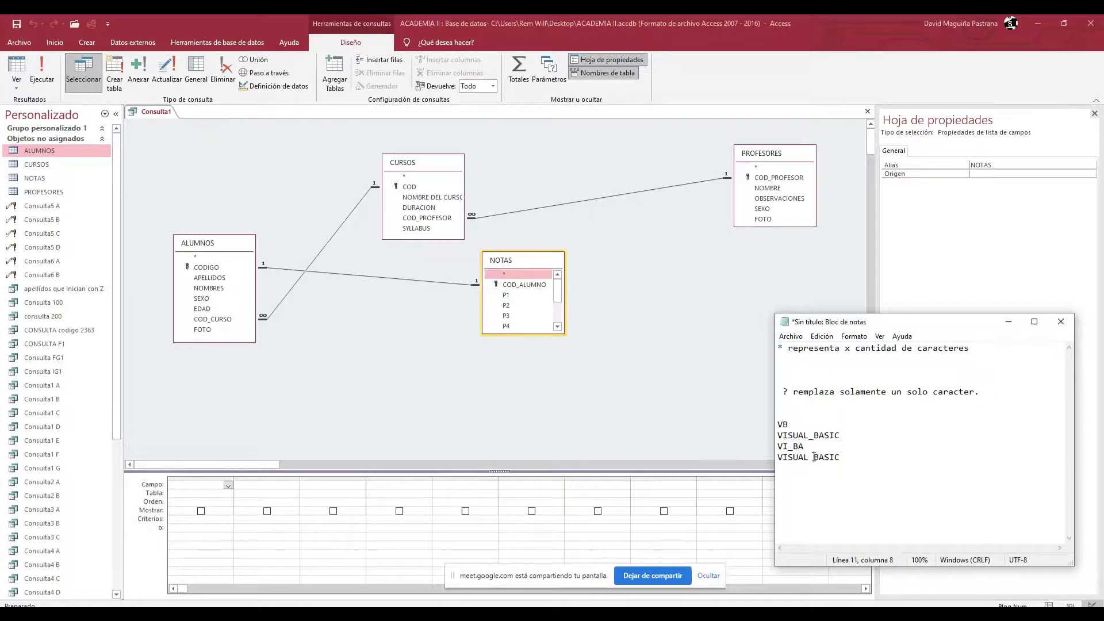
{"action": "left_click", "coordinate": [787, 435]}
{"action": "mouse_move", "coordinate": [787, 437]}
{"action": "left_mouse_down"}
{"action": "mouse_move", "coordinate": [840, 438]}
{"action": "mouse_move", "coordinate": [804, 446]}
{"action": "left_mouse_up"}
{"action": "left_click_drag", "start_coordinate": [779, 457], "coordinate": [841, 457]}
{"action": "left_click", "coordinate": [815, 458]}
Step: Switch back to Access and examine the records of the ALUMNOS and CURSOS tables, ending on the query design
{"action": "left_click", "coordinate": [273, 175]}
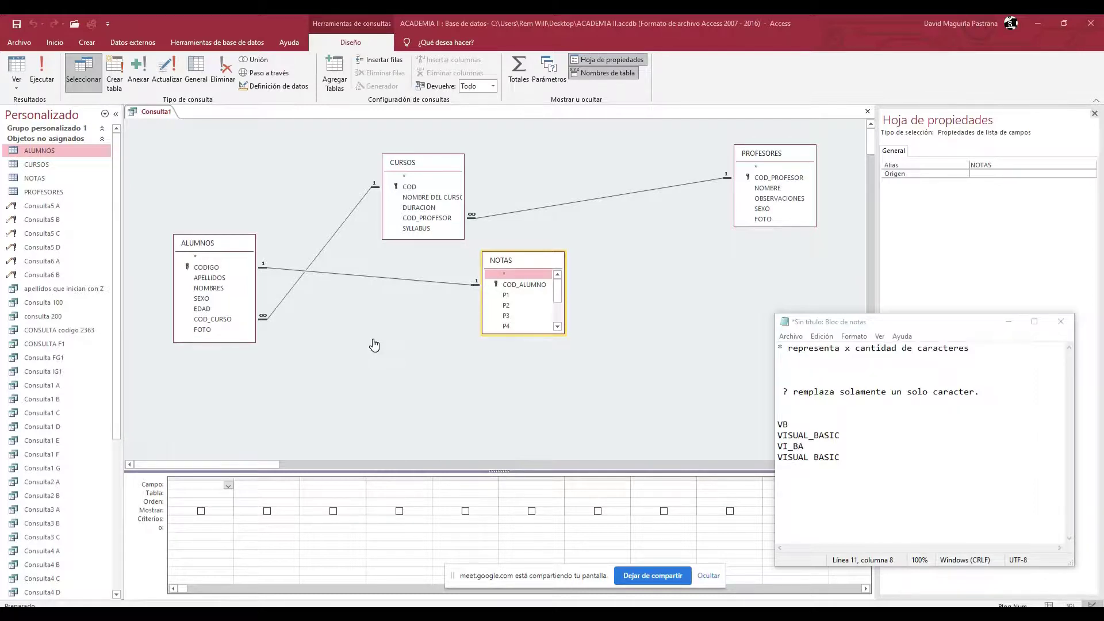
{"action": "double_click", "coordinate": [41, 152]}
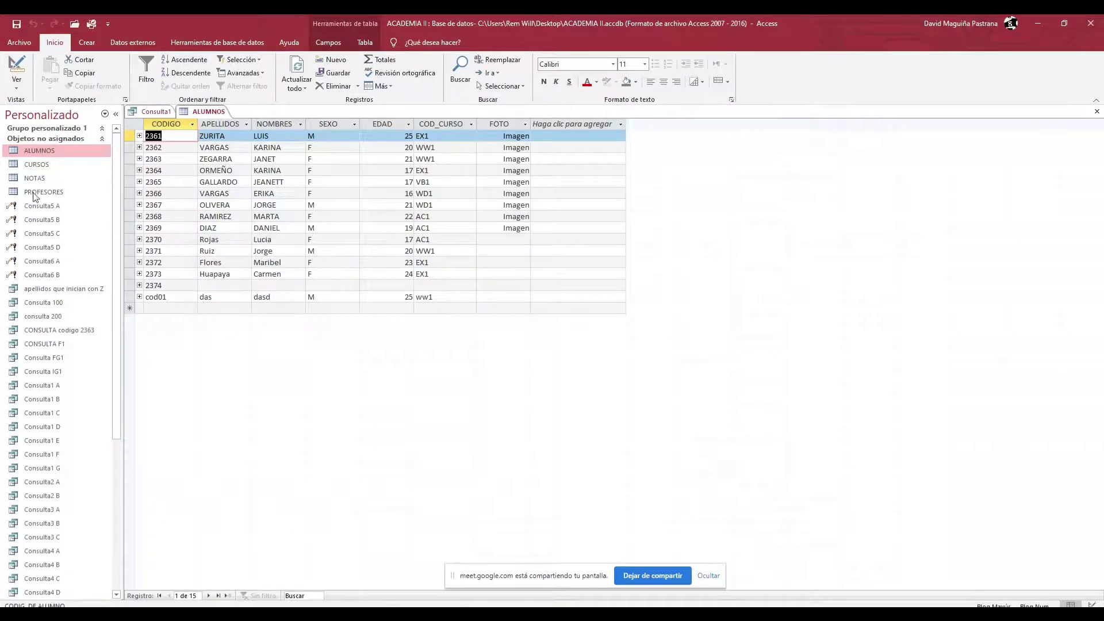
{"action": "double_click", "coordinate": [43, 165]}
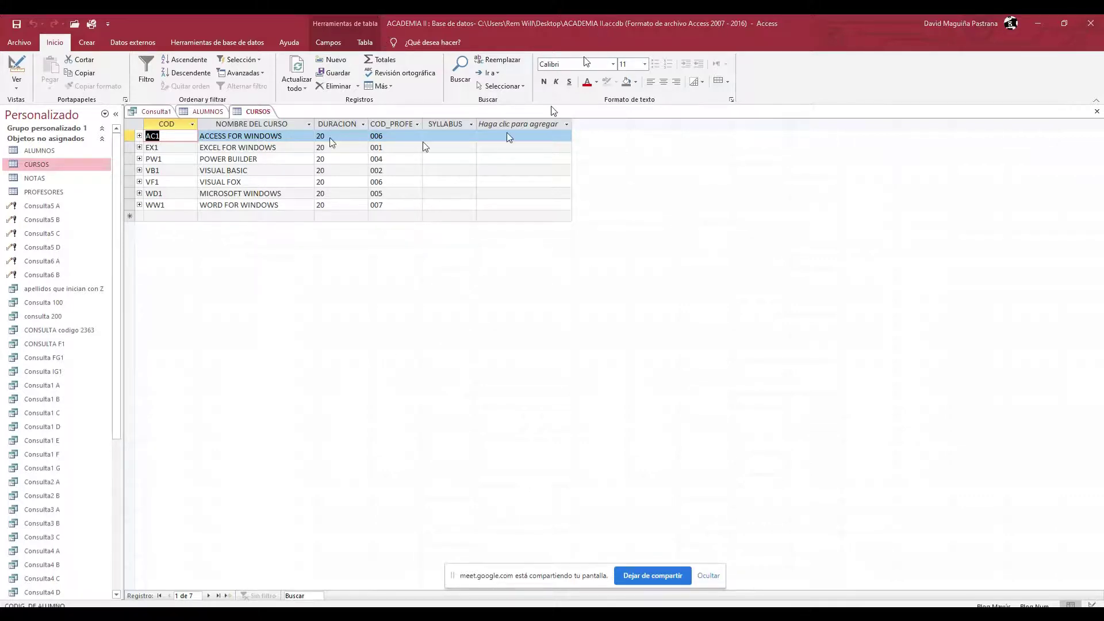
{"action": "left_click", "coordinate": [188, 136]}
{"action": "left_click", "coordinate": [211, 112]}
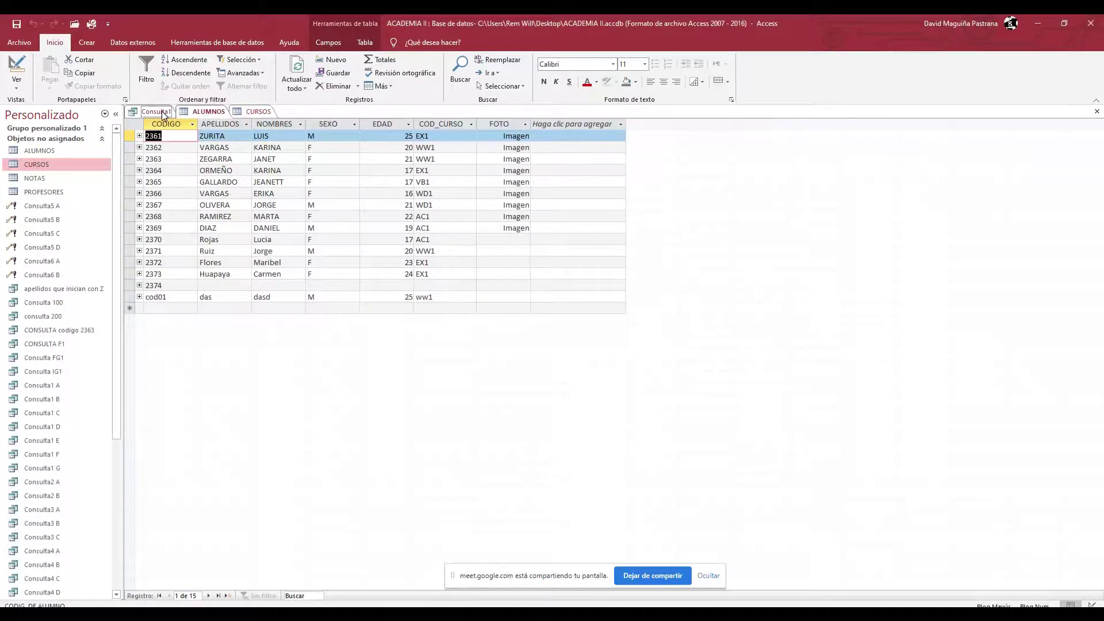
{"action": "left_click", "coordinate": [163, 113]}
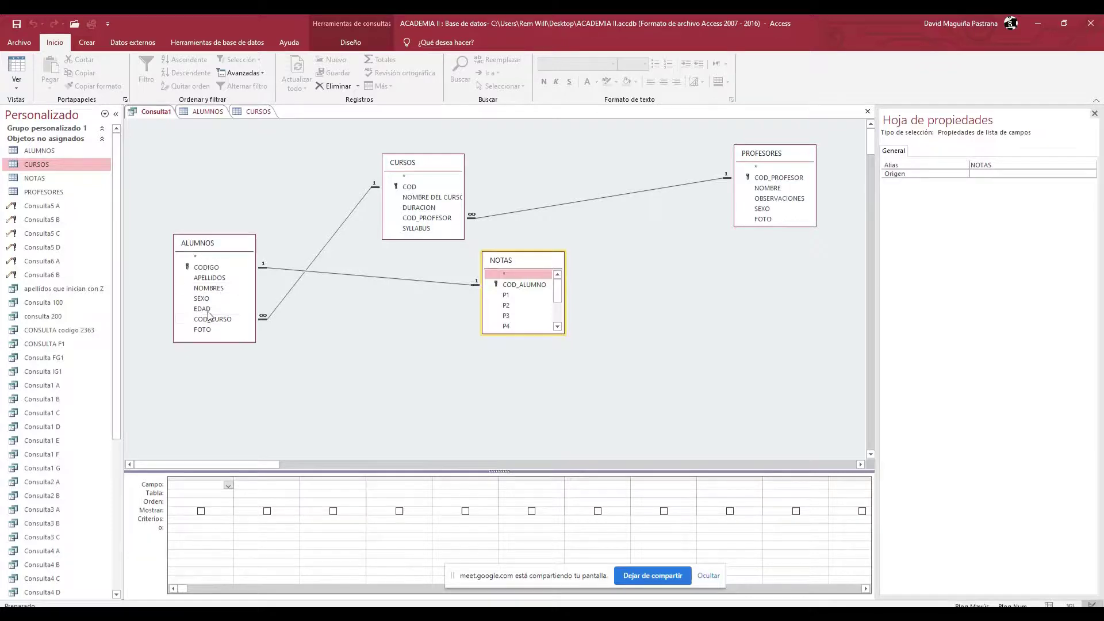
Step: Add the NOMBRES, APELLIDOS and CODIGO fields from ALUMNOS to the query grid
{"action": "double_click", "coordinate": [210, 289]}
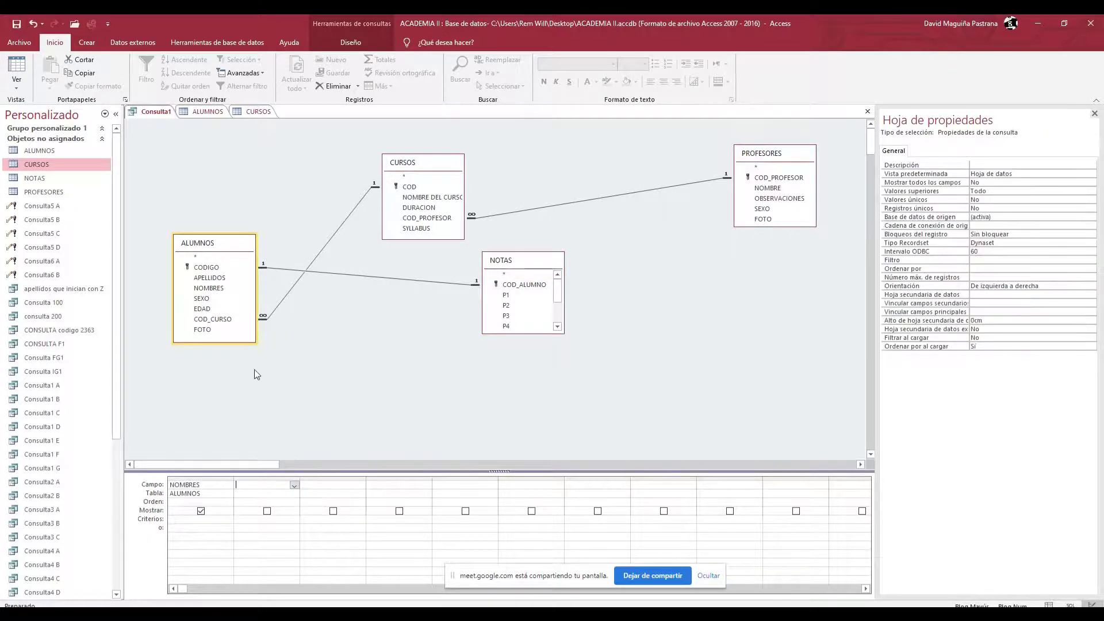
{"action": "double_click", "coordinate": [219, 279]}
{"action": "left_click", "coordinate": [337, 486]}
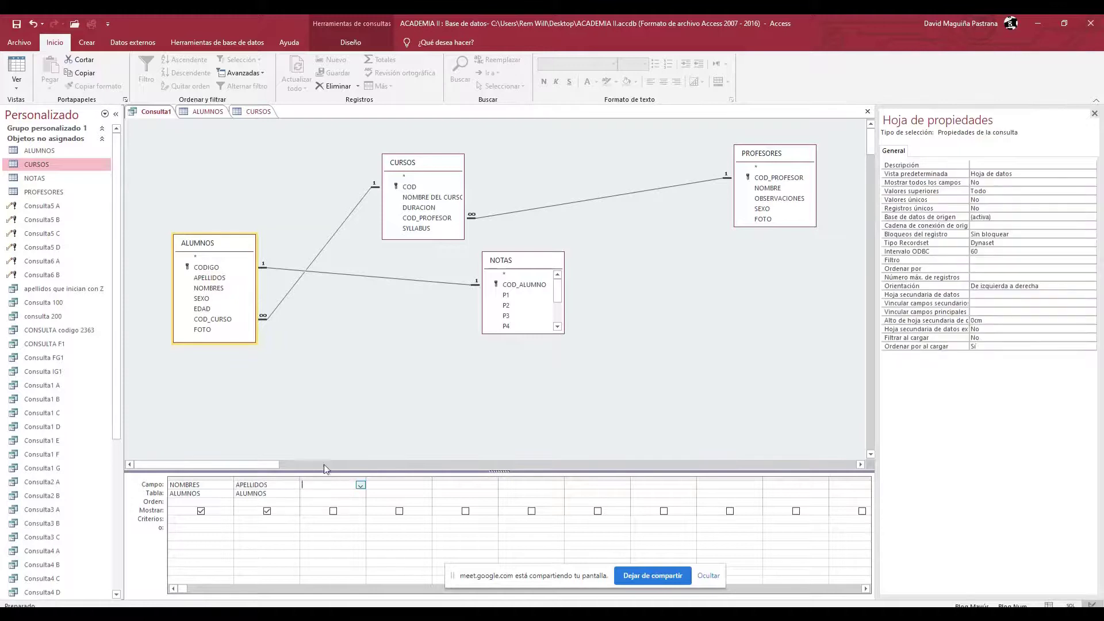
{"action": "left_click", "coordinate": [217, 269]}
{"action": "double_click", "coordinate": [217, 269]}
{"action": "left_click", "coordinate": [476, 405]}
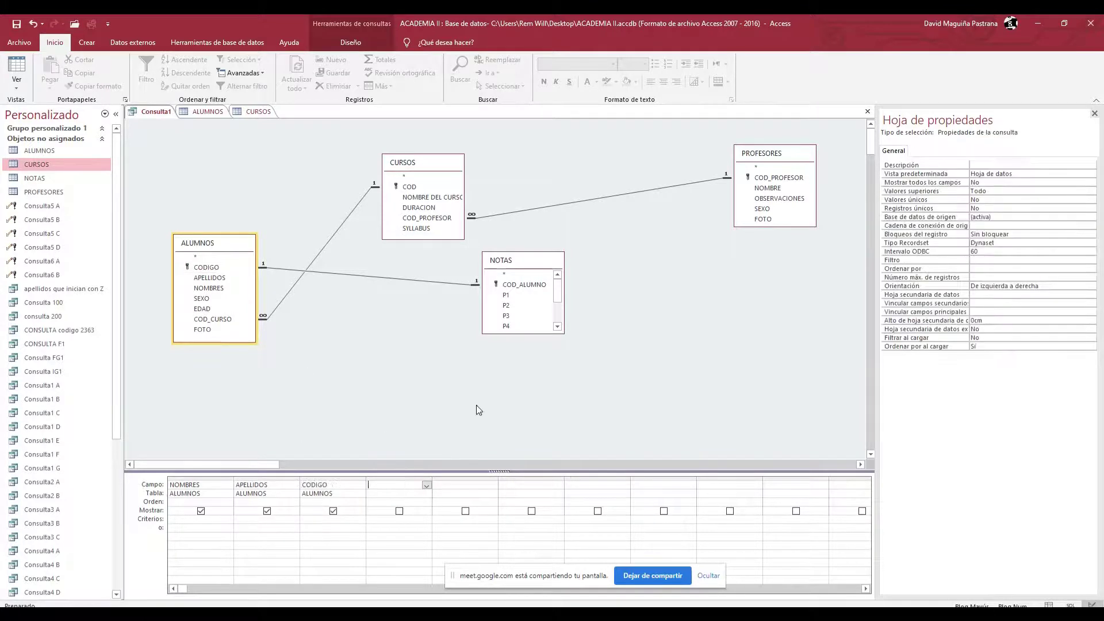
Step: Add NOMBRE DEL CURSO from CURSOS to the query with the criterion VISUAL BASIC
{"action": "double_click", "coordinate": [432, 198]}
{"action": "left_click", "coordinate": [389, 520]}
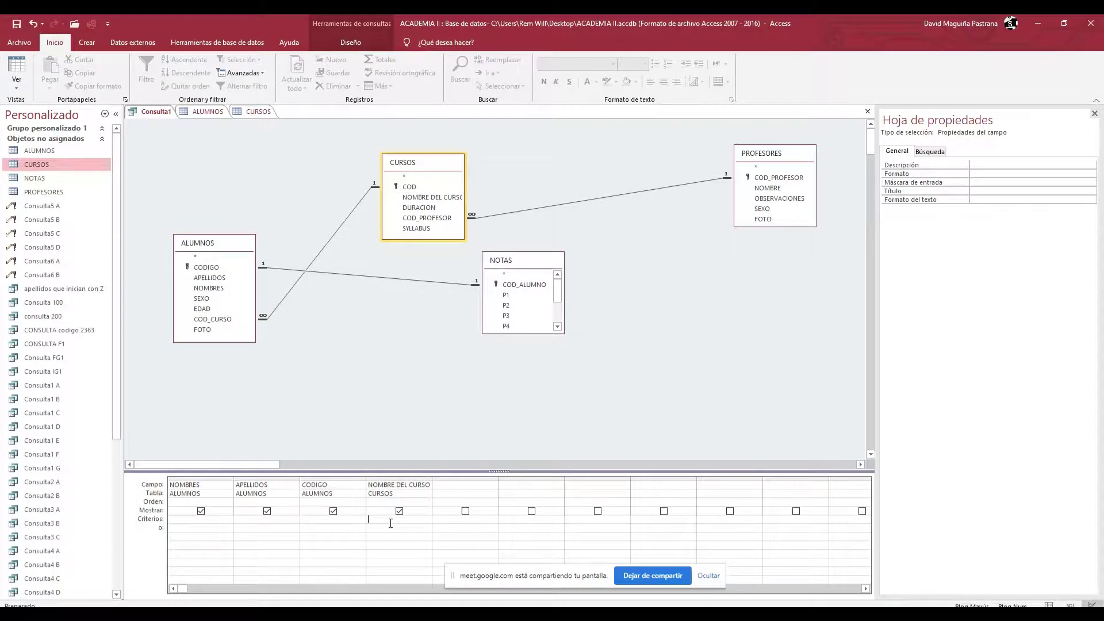
{"action": "type", "text": "VISUAL BASIC"}
Step: Remove the NOTAS and PROFESORES tables from the query diagram
{"action": "left_click", "coordinate": [526, 264]}
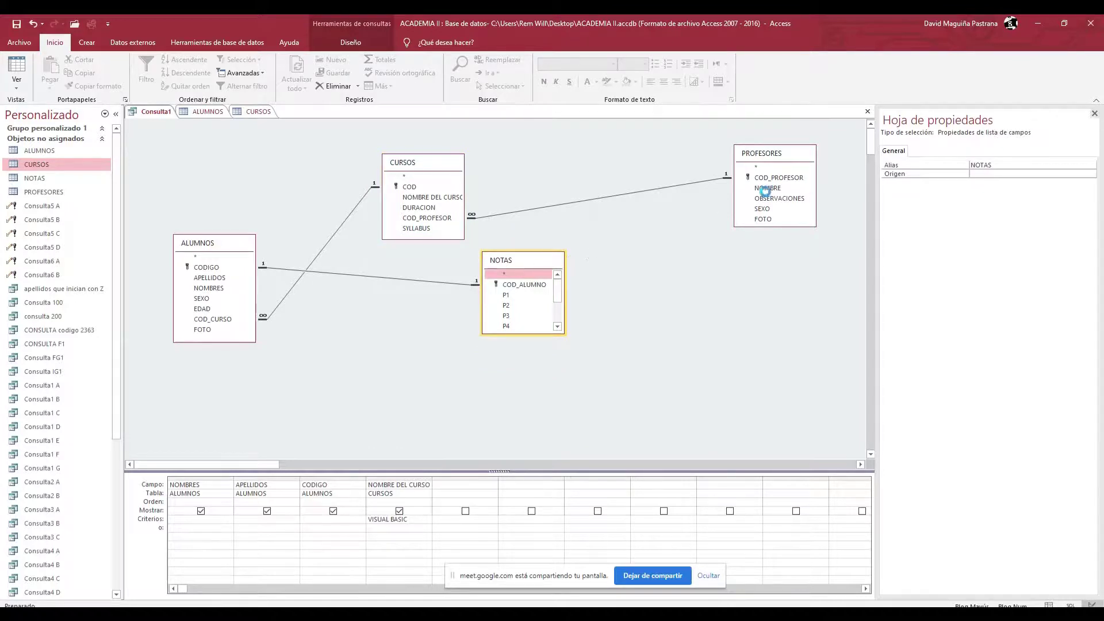
{"action": "key", "text": "Delete"}
{"action": "key", "text": "Delete"}
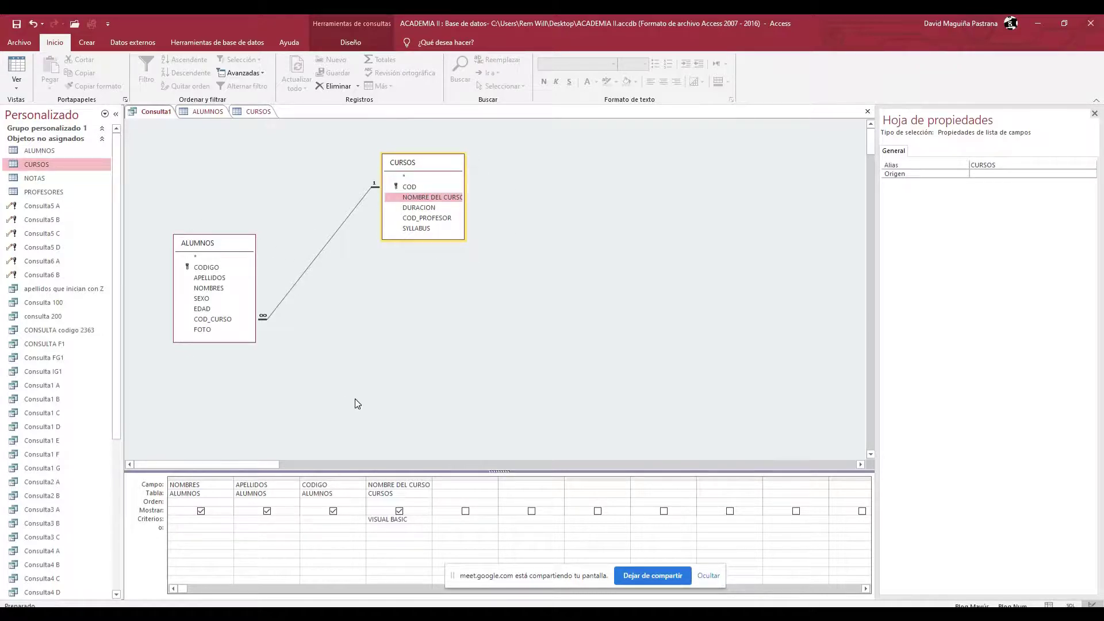
Step: Commit the course name criterion and run the query
{"action": "left_click", "coordinate": [414, 522]}
{"action": "left_click", "coordinate": [414, 528]}
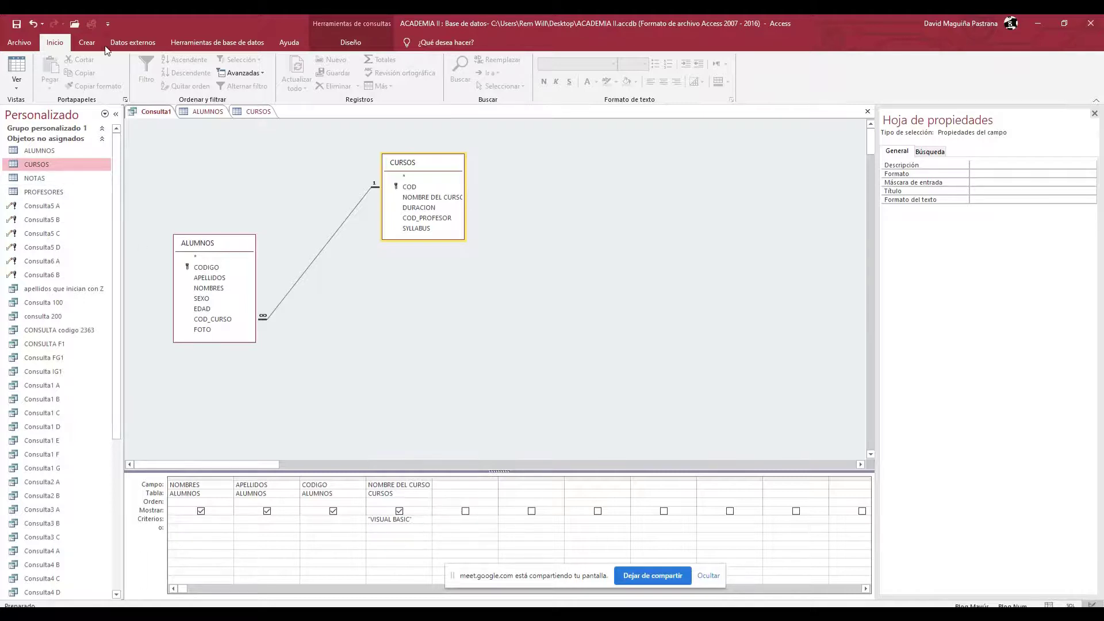
{"action": "left_click", "coordinate": [348, 42]}
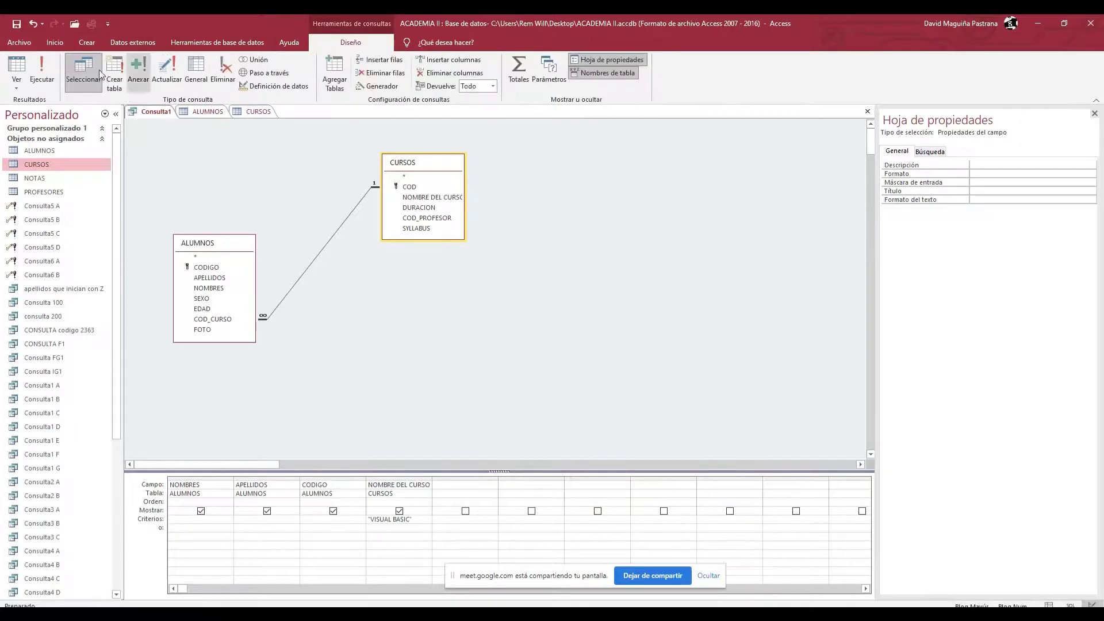
{"action": "left_click", "coordinate": [55, 74]}
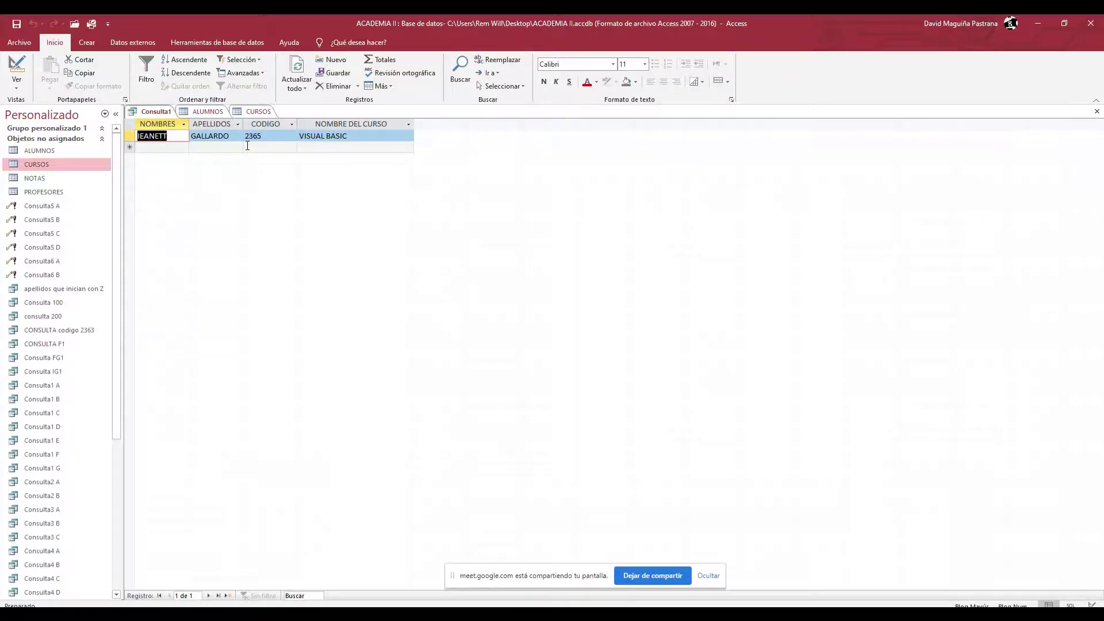
Step: Check the query result against the open CURSOS and ALUMNOS tables
{"action": "left_click", "coordinate": [217, 42]}
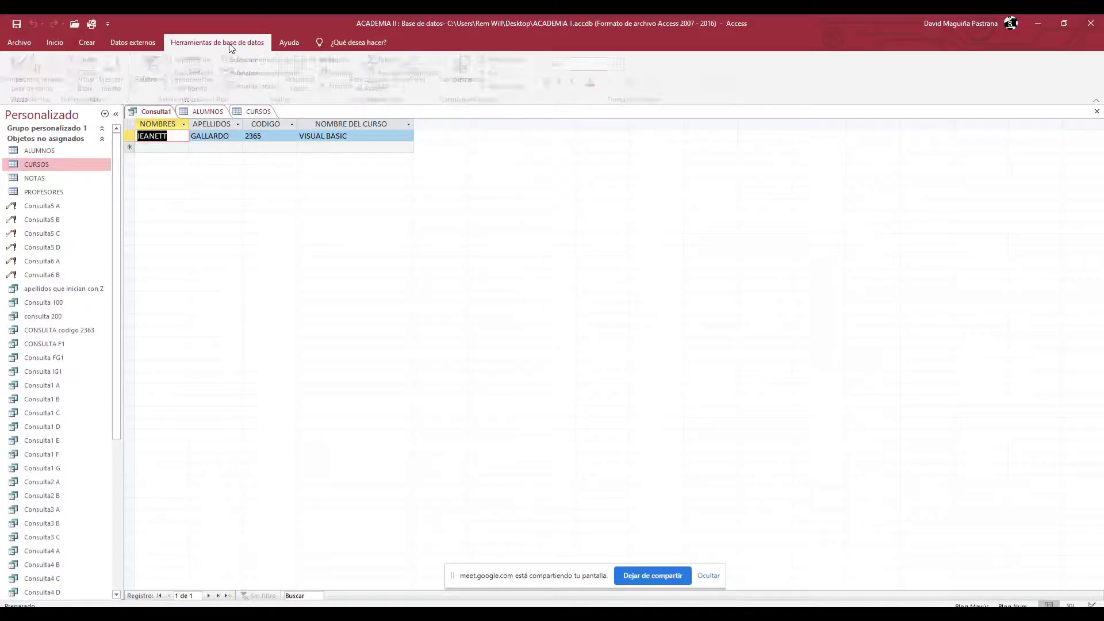
{"action": "left_click", "coordinate": [88, 43]}
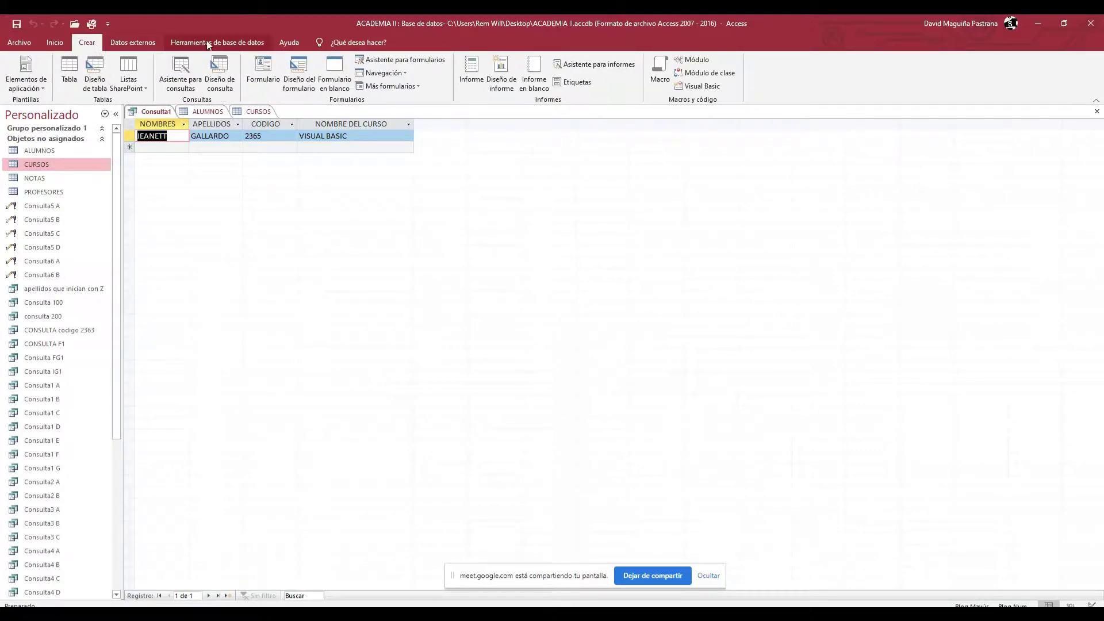
{"action": "left_click", "coordinate": [225, 42]}
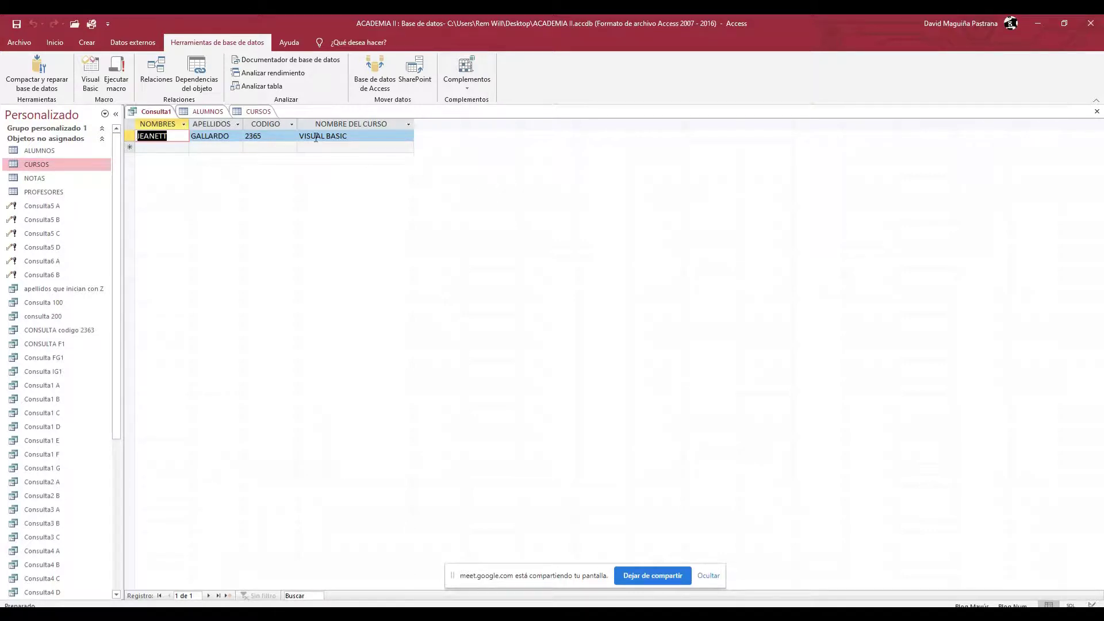
{"action": "left_click", "coordinate": [253, 113]}
{"action": "left_click", "coordinate": [189, 112]}
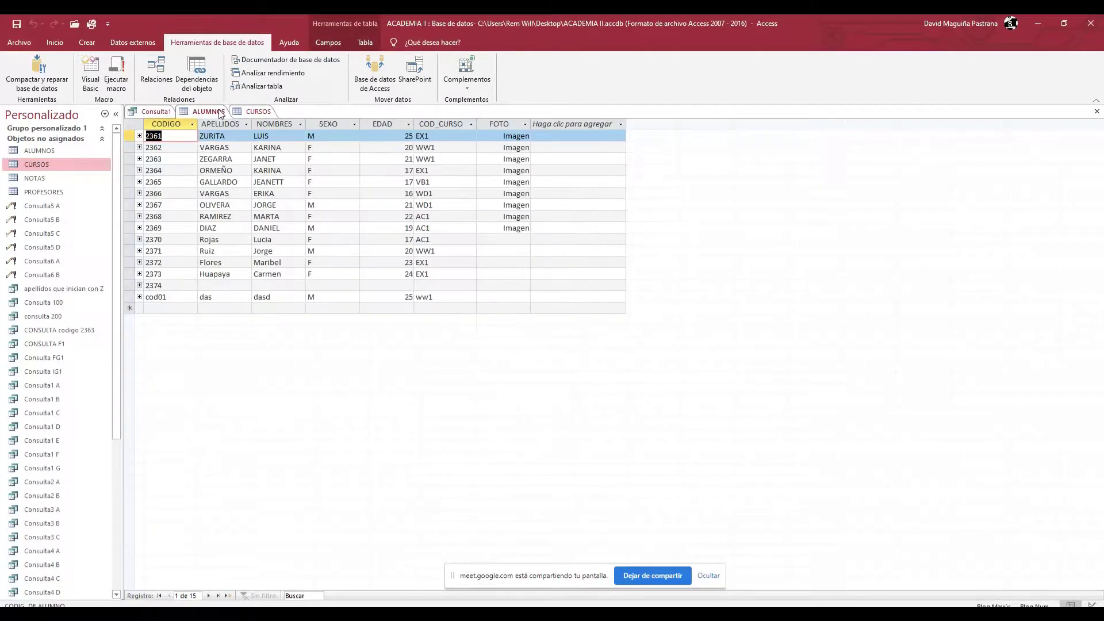
{"action": "left_click", "coordinate": [154, 111]}
Step: Return the query from its results to Design view
{"action": "scroll", "coordinate": [115, 62], "scroll_direction": "up", "scroll_amount": 2}
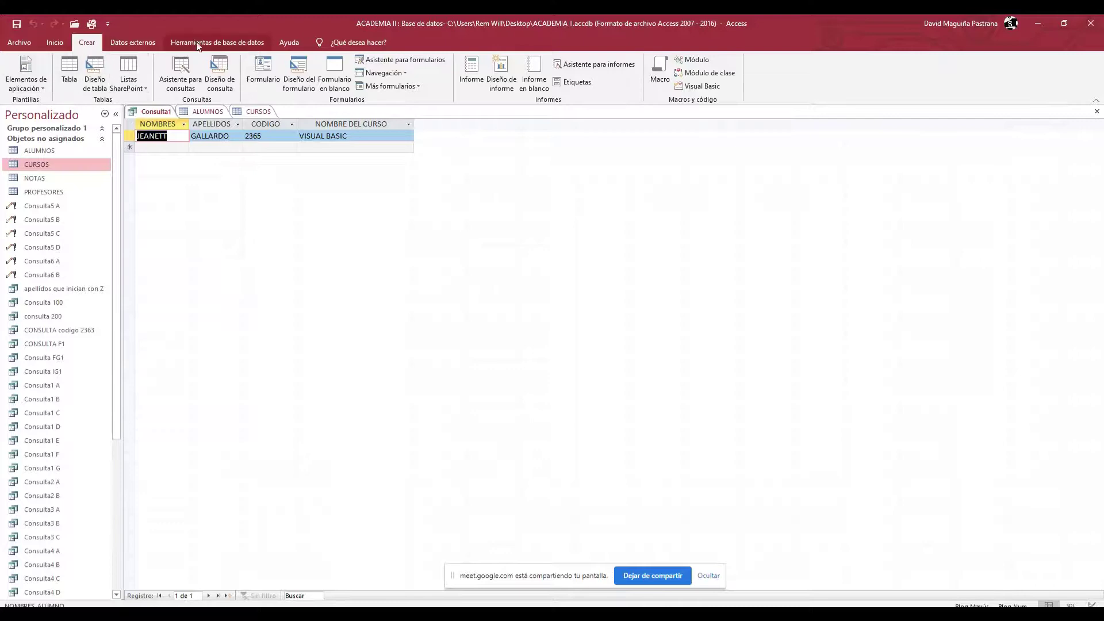
{"action": "left_click", "coordinate": [217, 42]}
{"action": "left_click", "coordinate": [135, 42]}
{"action": "scroll", "coordinate": [75, 58], "scroll_direction": "up", "scroll_amount": 2}
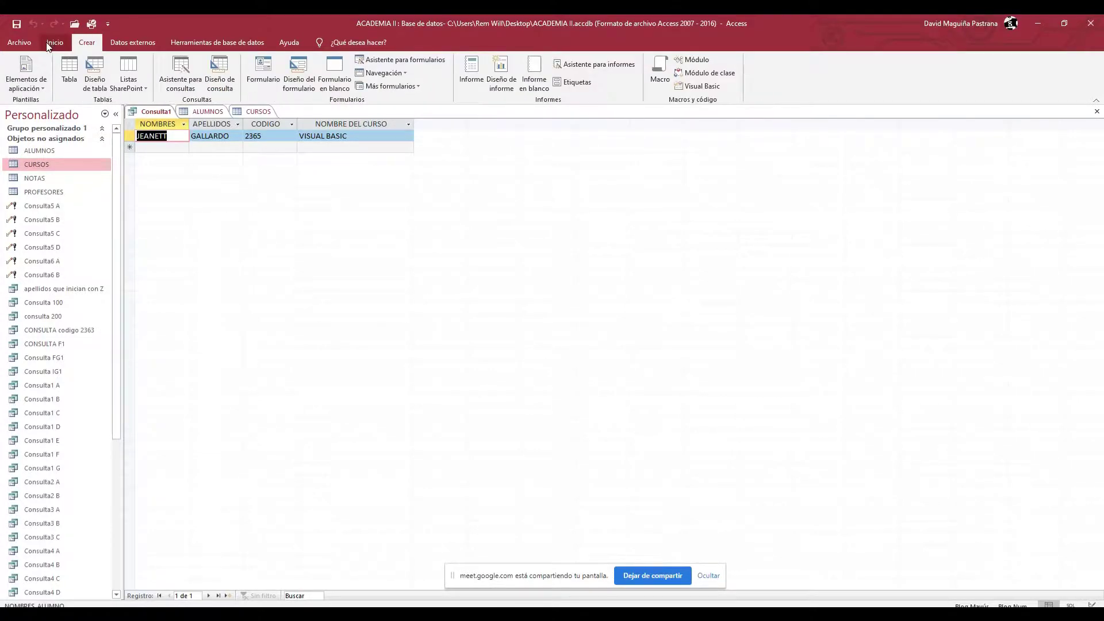
{"action": "left_click", "coordinate": [17, 83]}
{"action": "left_click", "coordinate": [39, 154]}
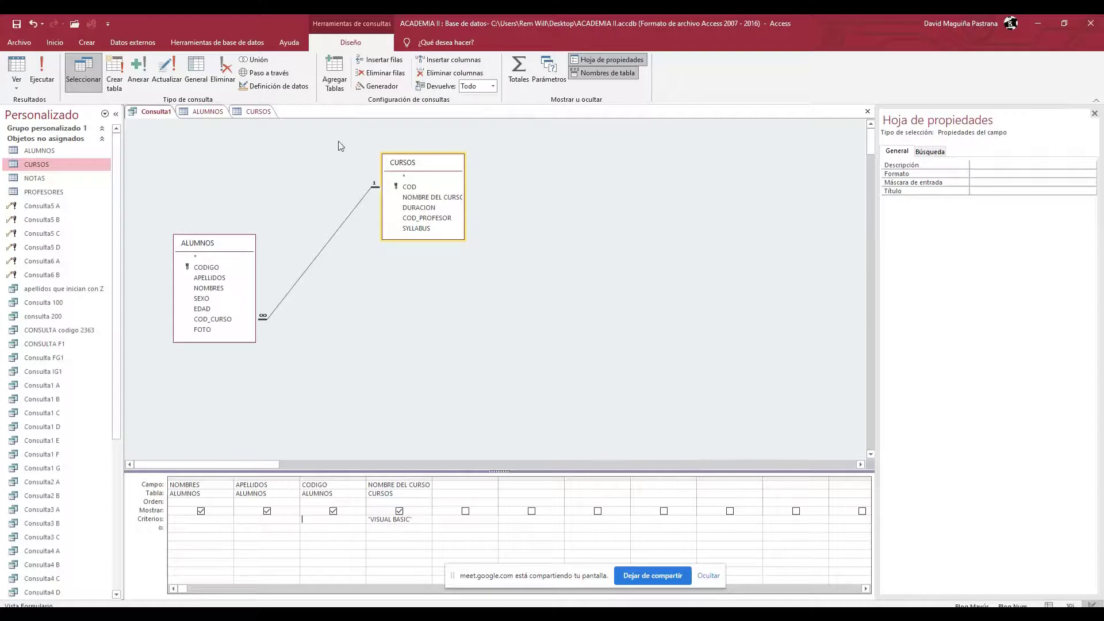
Step: Close the query design and save it under the name ESTUDIANTES DE VISUAL BASIC
{"action": "left_click_drag", "start_coordinate": [409, 167], "coordinate": [425, 188]}
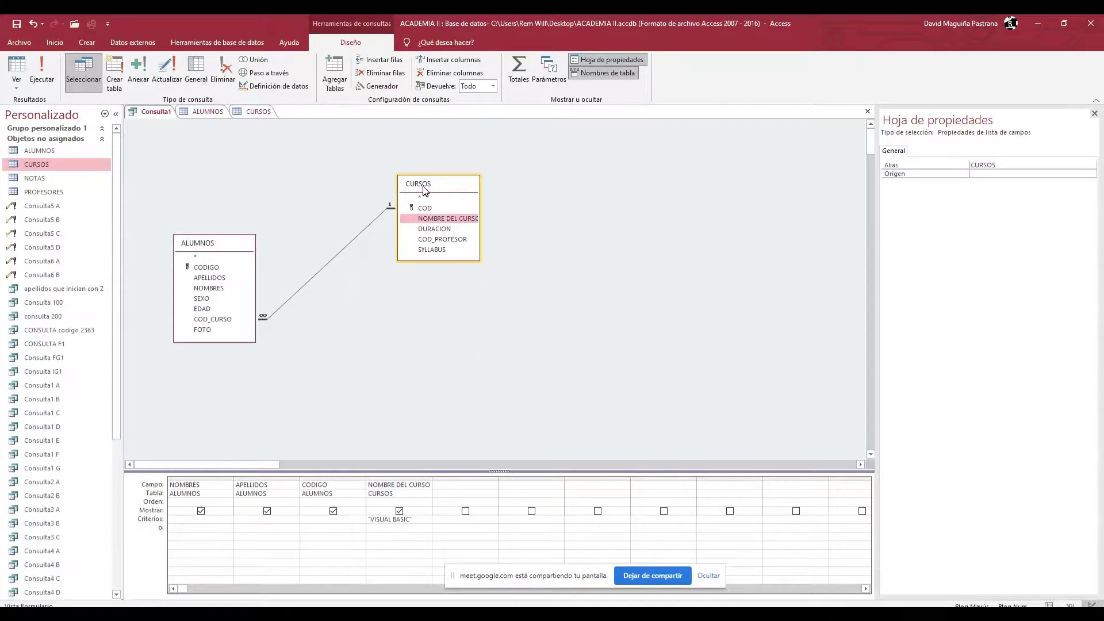
{"action": "left_click", "coordinate": [868, 111]}
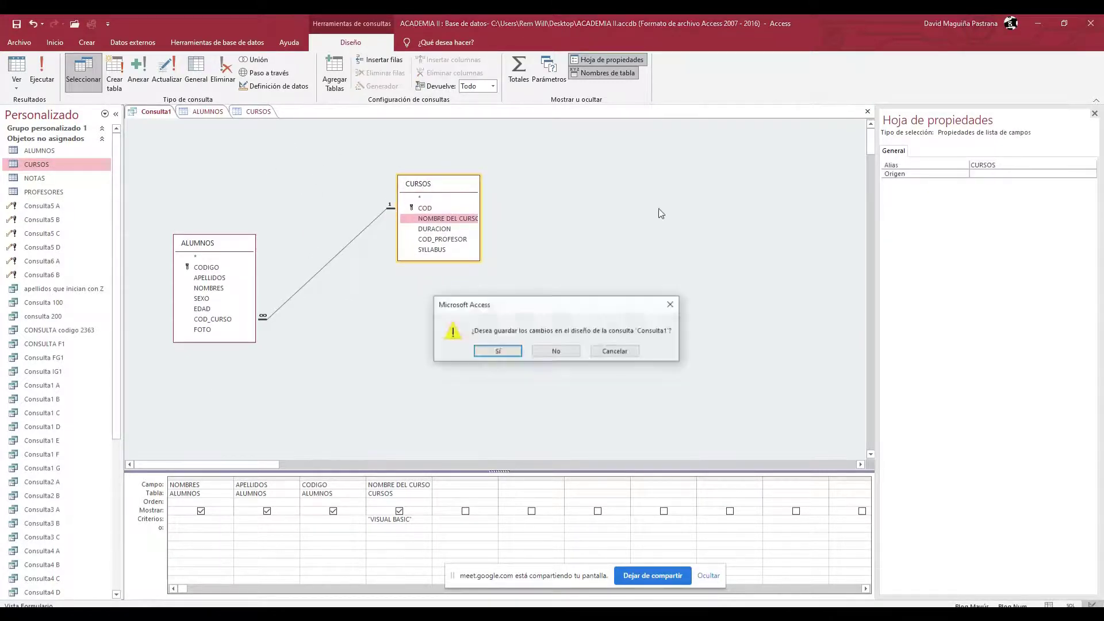
{"action": "left_click", "coordinate": [518, 348]}
{"action": "type", "text": "ESTUDIANTES DE "}
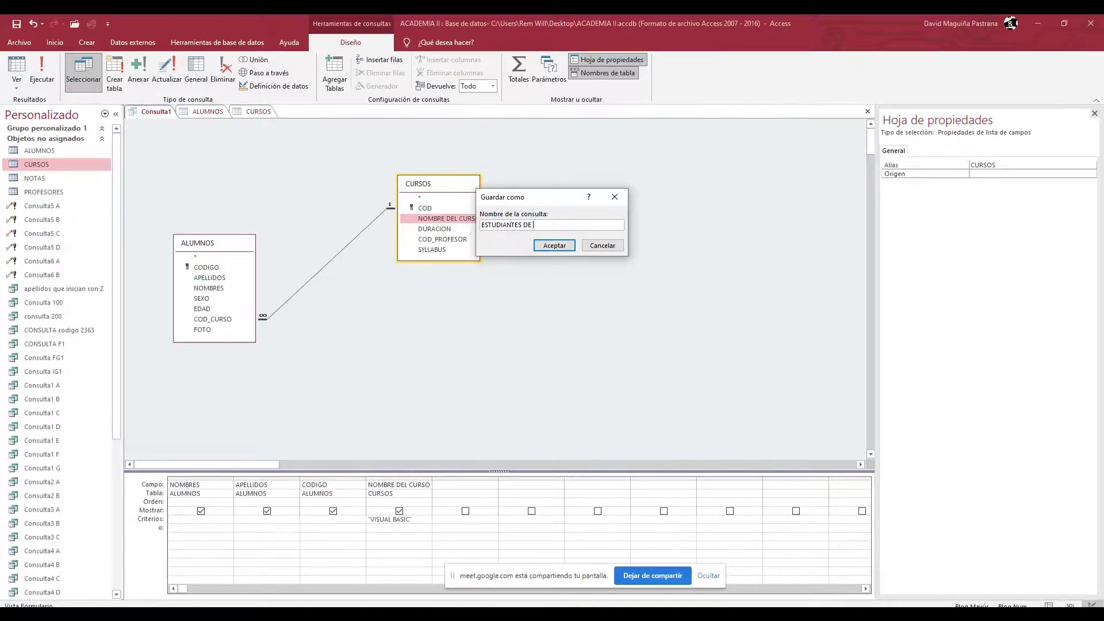
{"action": "type", "text": "VISUAL BASIC"}
{"action": "left_click", "coordinate": [558, 245]}
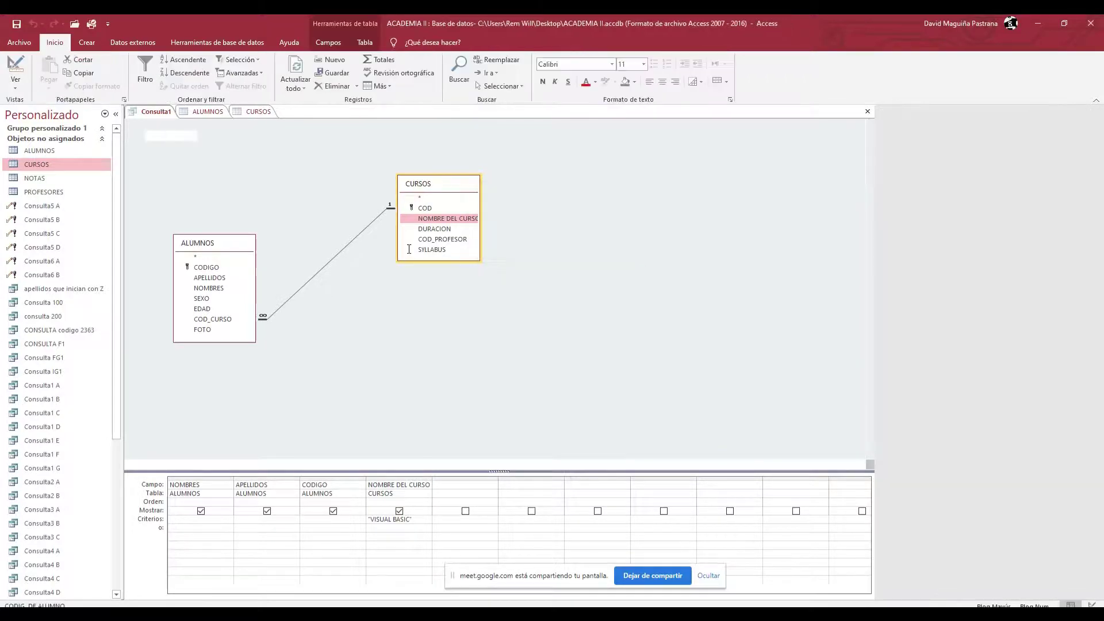
{"action": "scroll", "coordinate": [81, 302], "scroll_direction": "down", "scroll_amount": 5}
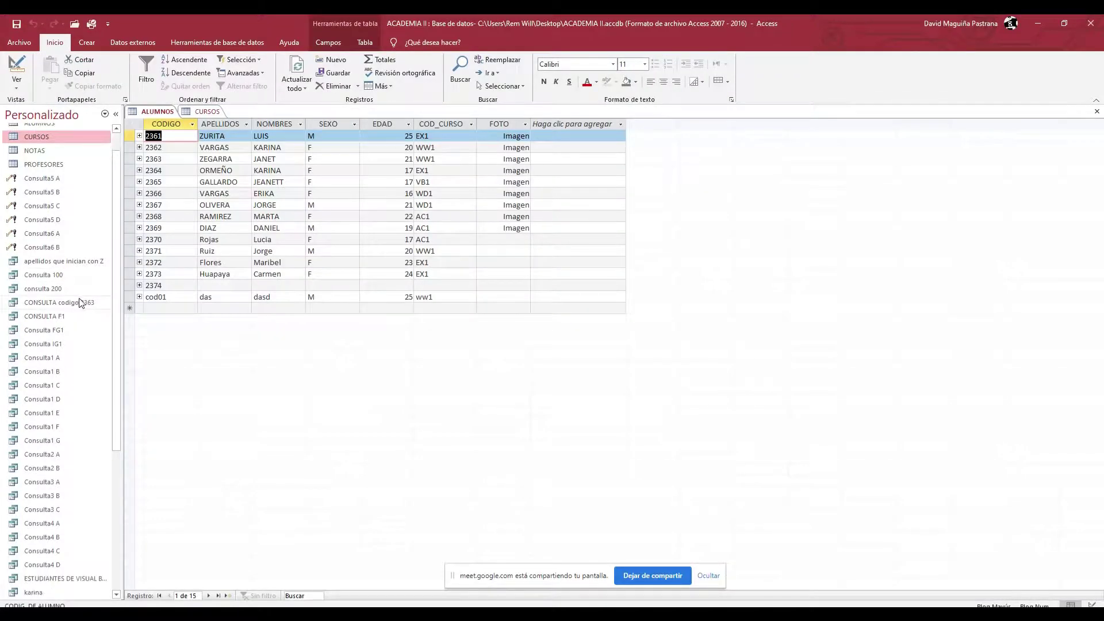
{"action": "scroll", "coordinate": [78, 352], "scroll_direction": "up", "scroll_amount": 5}
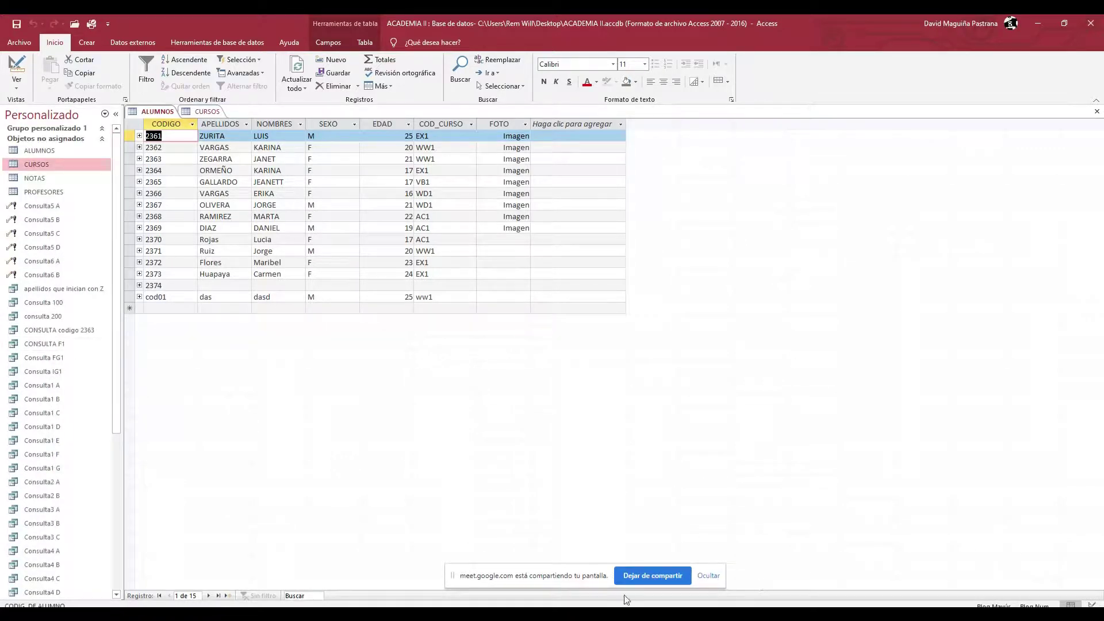
Step: Open the PROFESORES table and check the professor with code 006 against the CURSOS table
{"action": "mouse_move", "coordinate": [573, 594]}
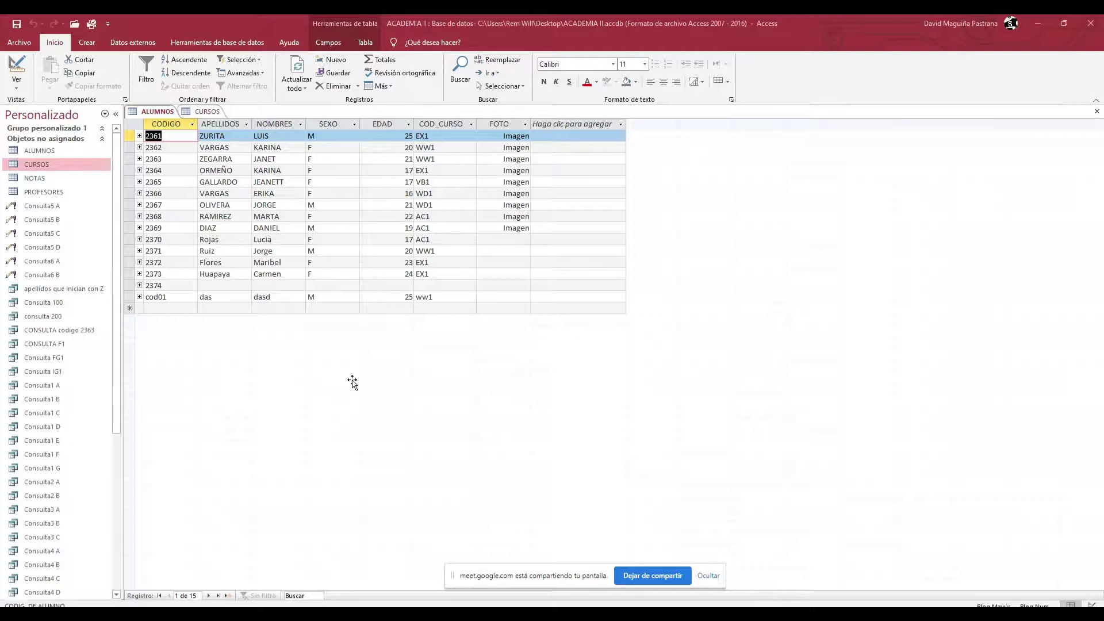
{"action": "key", "text": "F2"}
{"action": "double_click", "coordinate": [54, 193]}
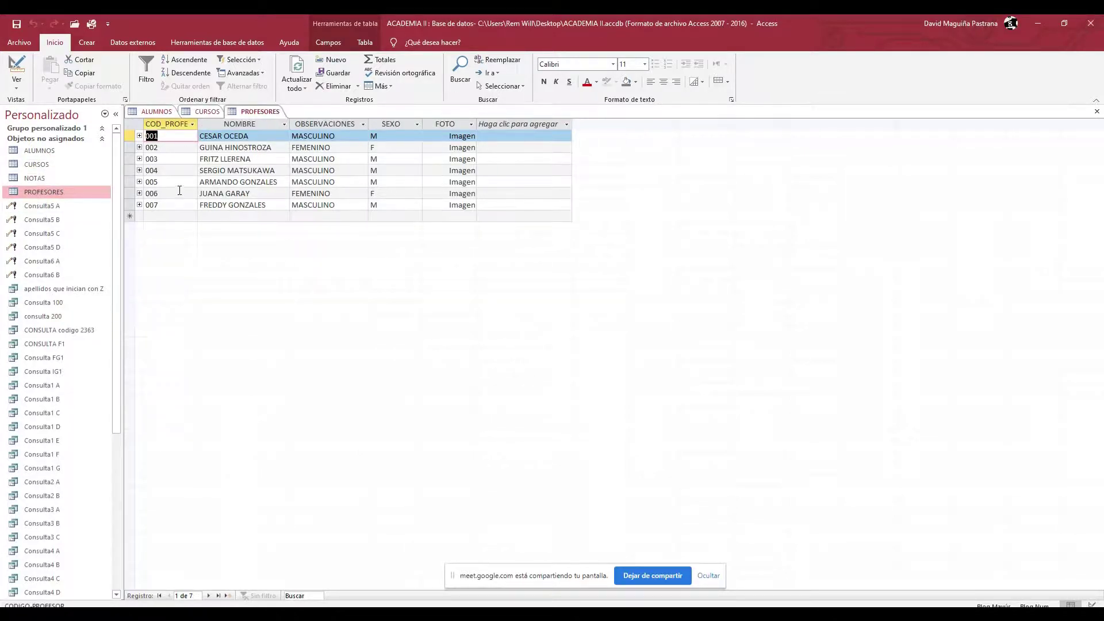
{"action": "left_click", "coordinate": [243, 194]}
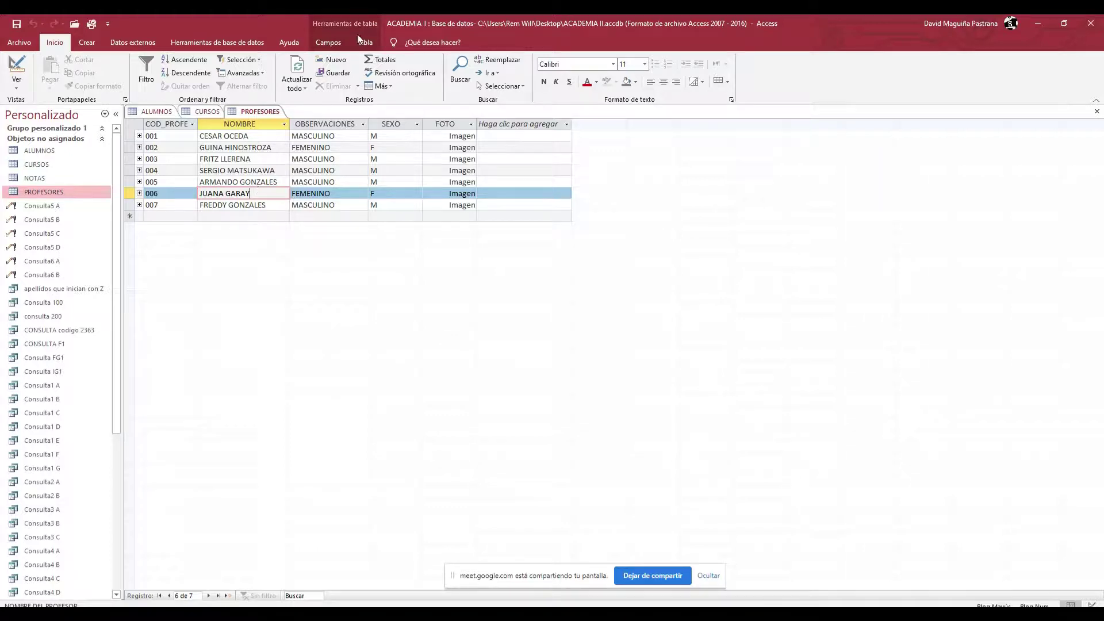
{"action": "left_click", "coordinate": [203, 111]}
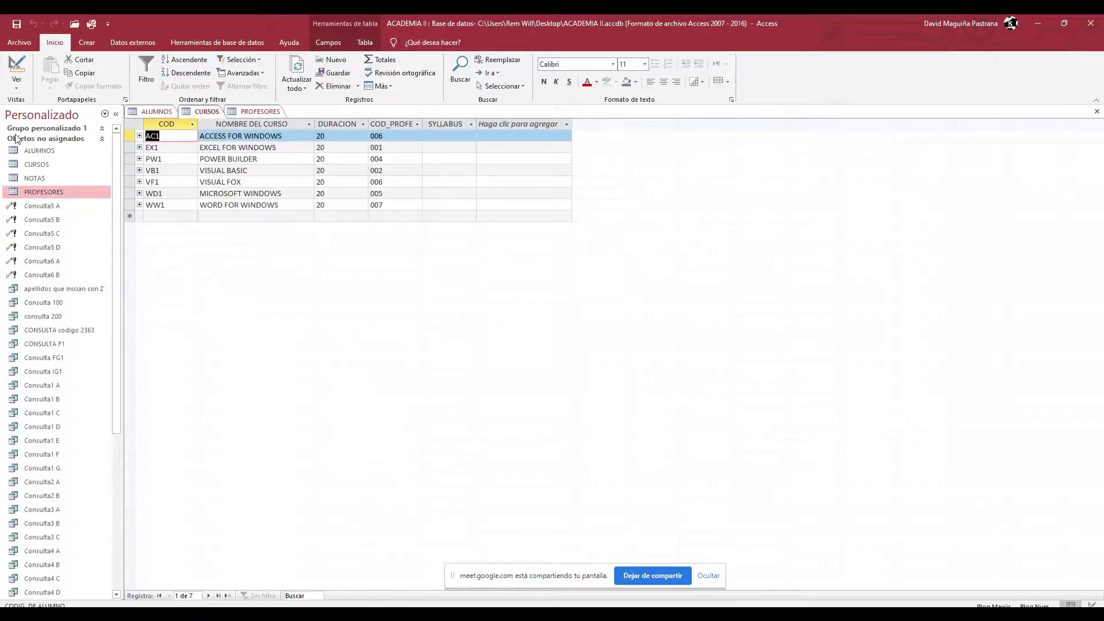
Step: Close the open CURSOS, ALUMNOS and PROFESORES tables
{"action": "left_click", "coordinate": [1096, 111]}
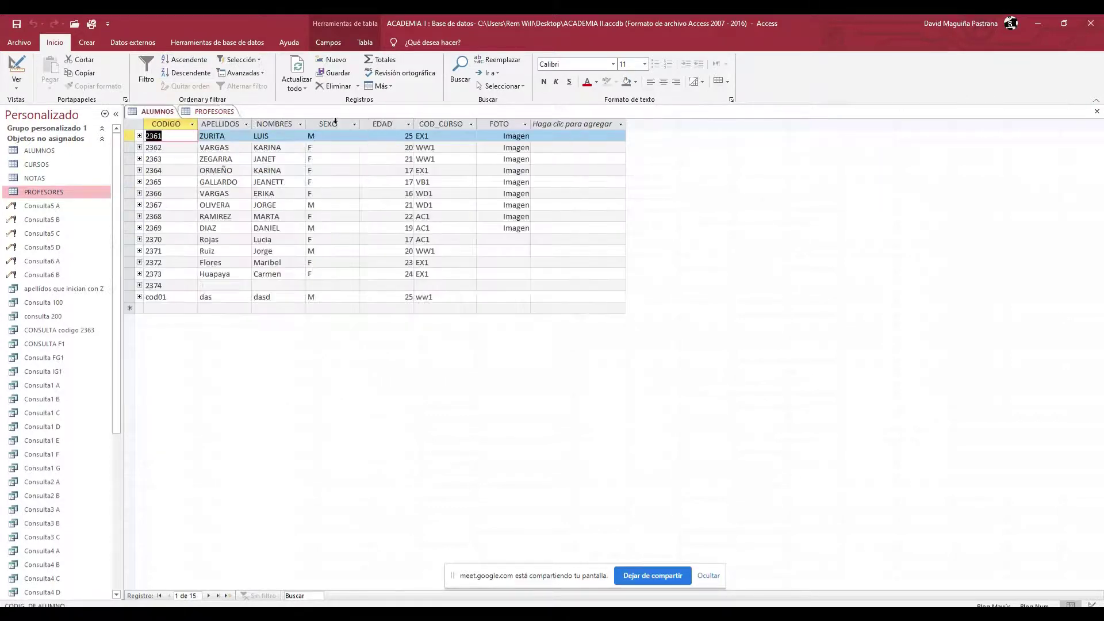
{"action": "left_click", "coordinate": [1097, 112]}
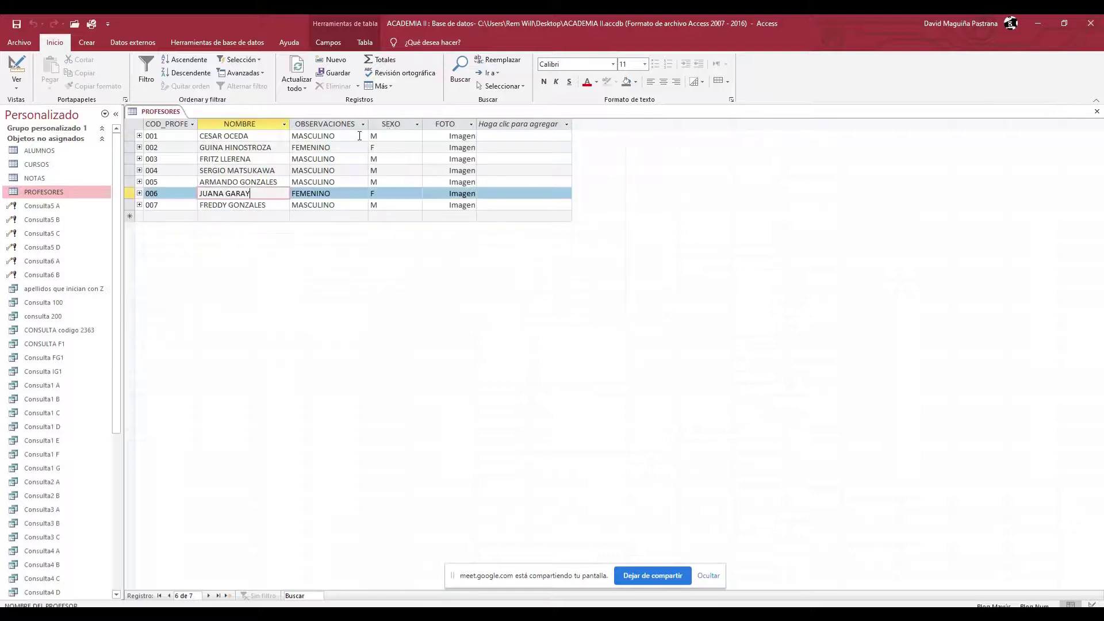
{"action": "left_click", "coordinate": [1097, 114]}
Step: Create a query in Design view with the ALUMNOS, CURSOS, NOTAS and PROFESORES tables, placing NOTAS below the others
{"action": "left_click", "coordinate": [94, 48]}
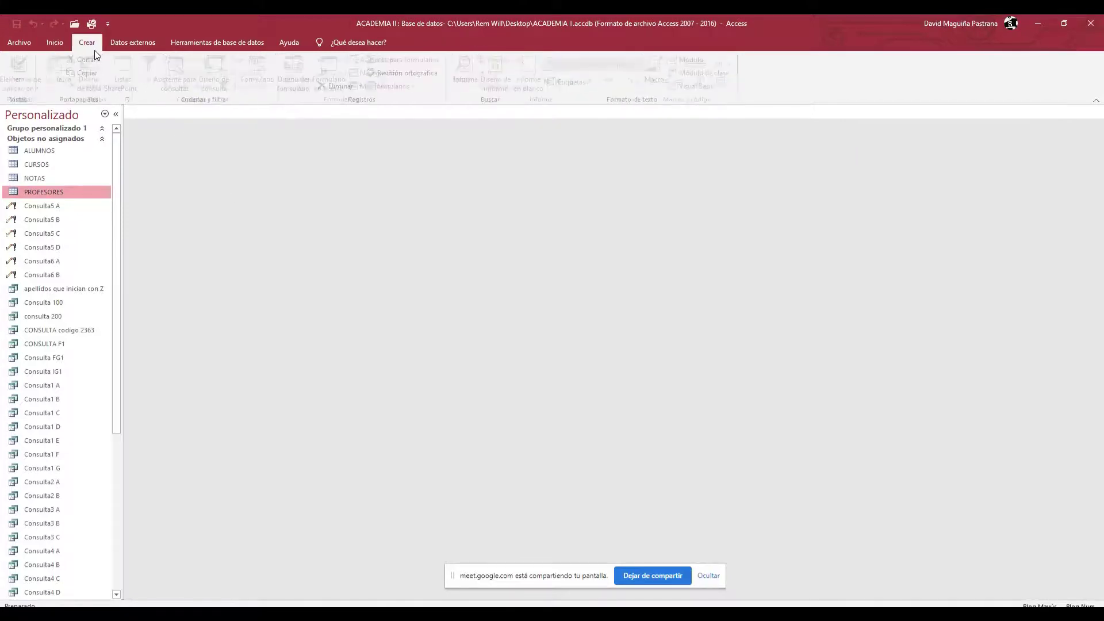
{"action": "left_click", "coordinate": [214, 75]}
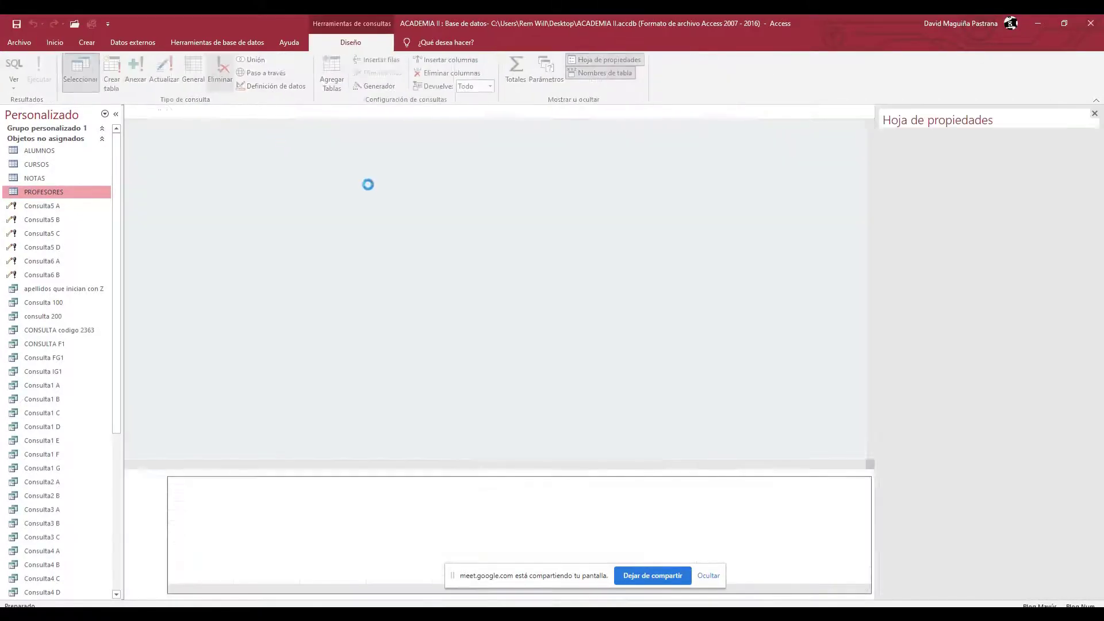
{"action": "left_click_drag", "start_coordinate": [514, 325], "coordinate": [595, 210]}
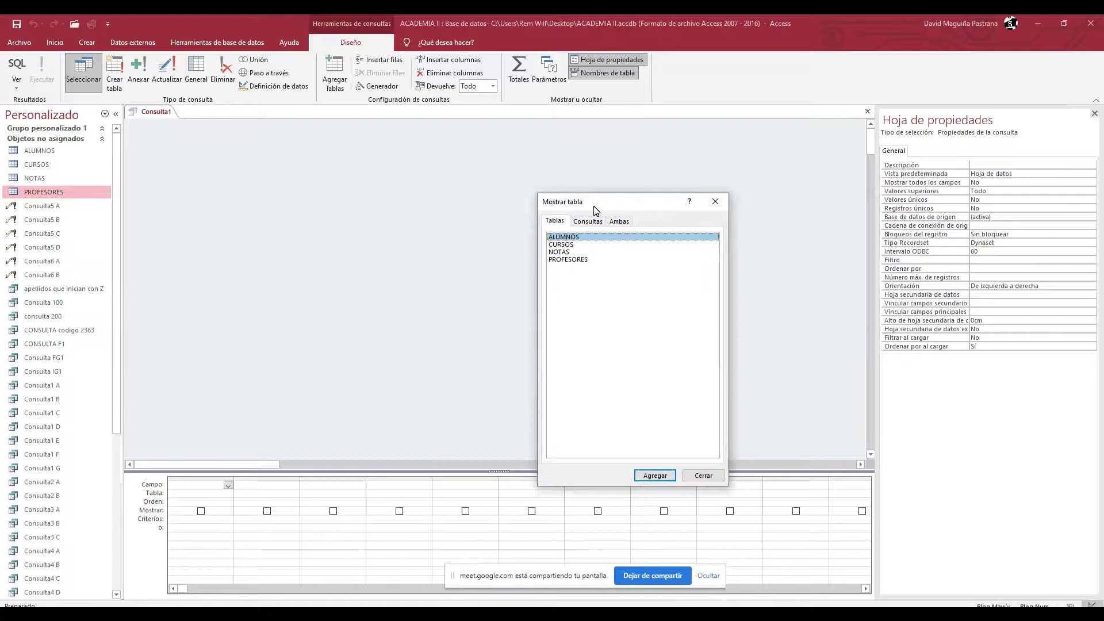
{"action": "key", "text": "shift+Down"}
{"action": "key", "text": "shift+Down"}
{"action": "key", "text": "shift+Down"}
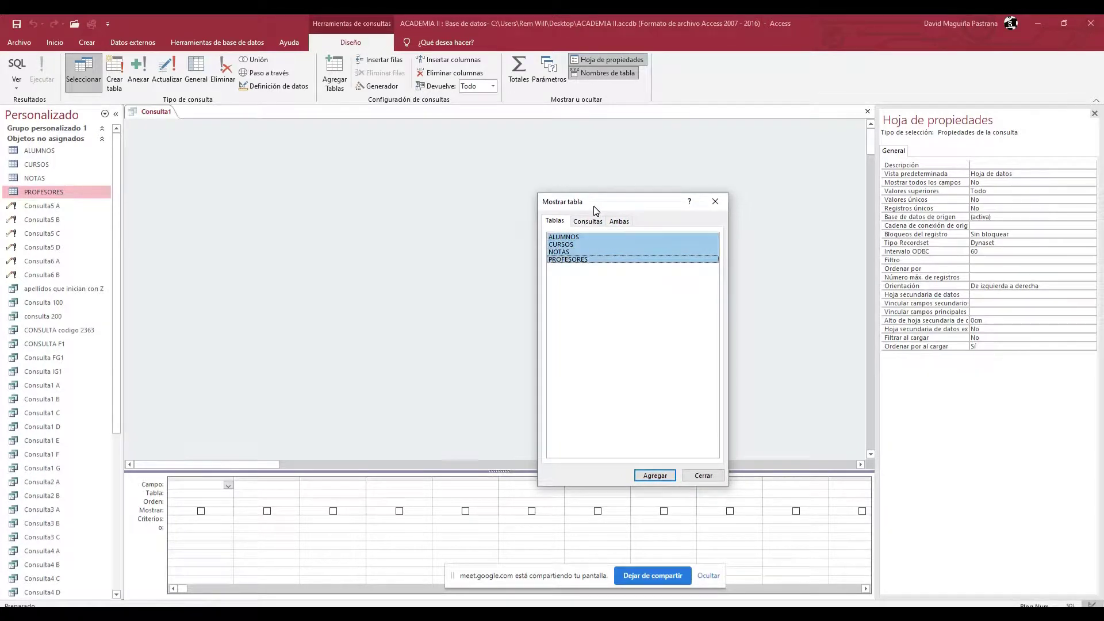
{"action": "left_click", "coordinate": [661, 477]}
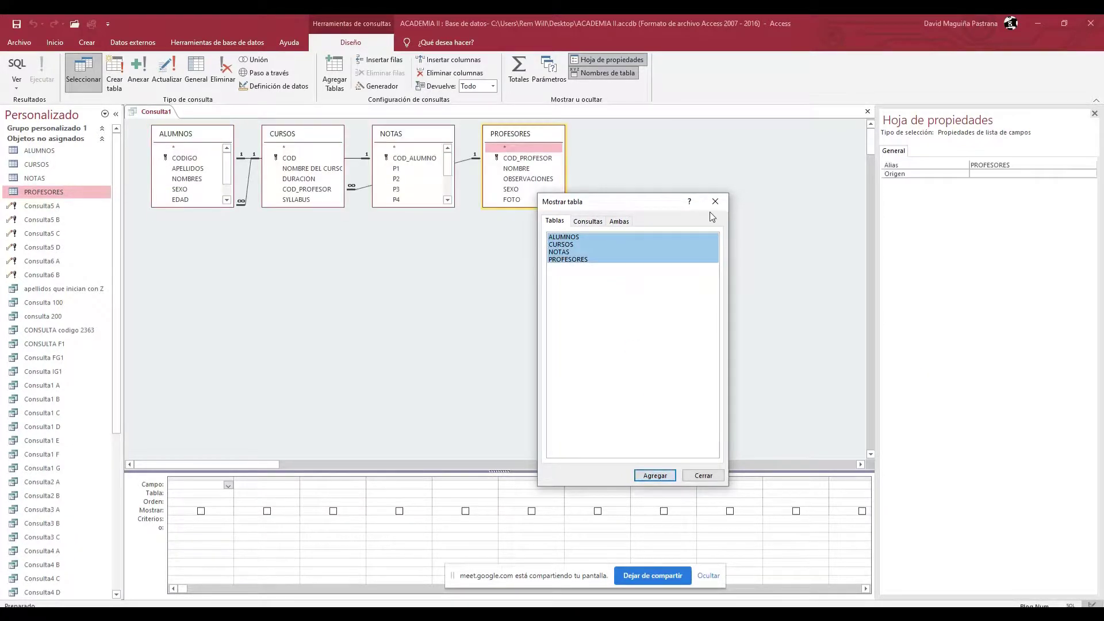
{"action": "left_click", "coordinate": [716, 201]}
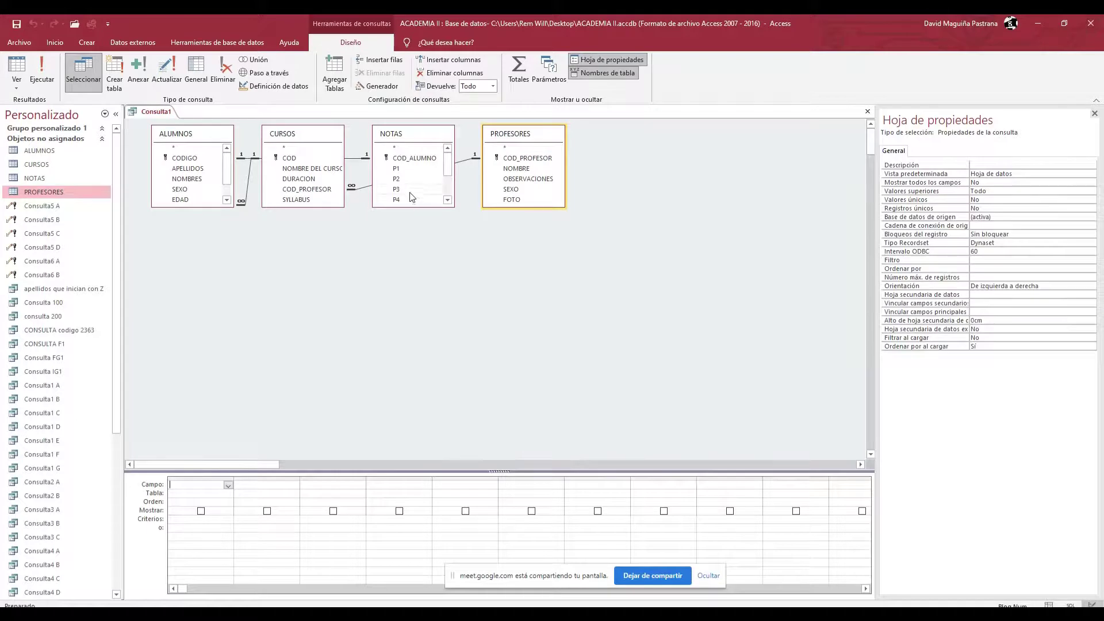
{"action": "left_click_drag", "start_coordinate": [415, 138], "coordinate": [292, 291]}
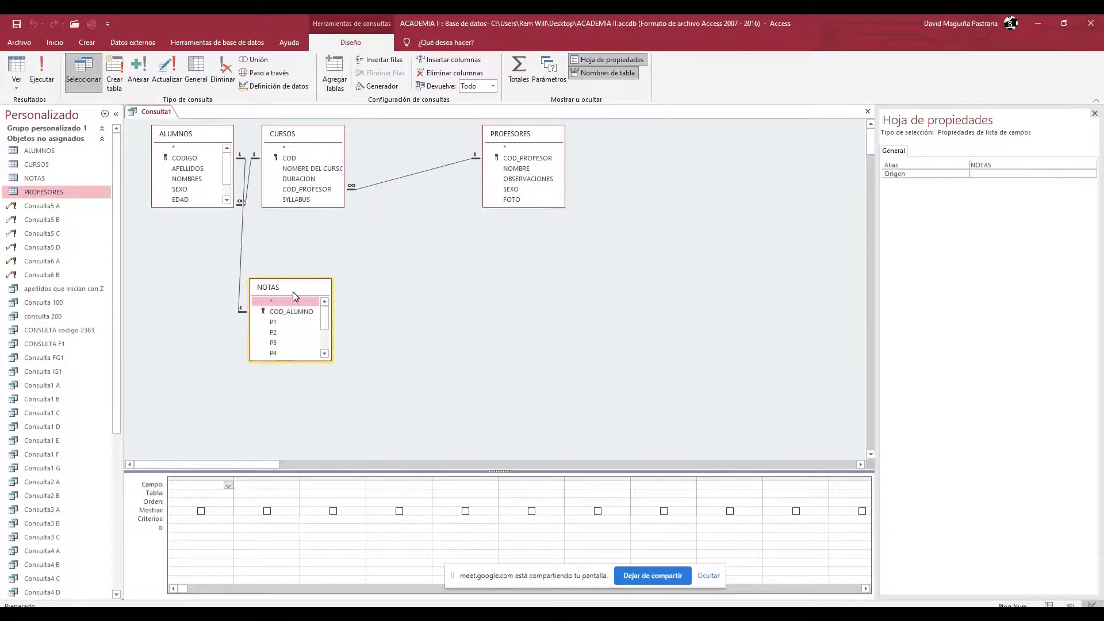
Step: Add the NOMBRES, APELLIDOS and CODIGO fields of ALUMNOS to the query grid
{"action": "left_click", "coordinate": [229, 485]}
{"action": "left_click", "coordinate": [280, 403]}
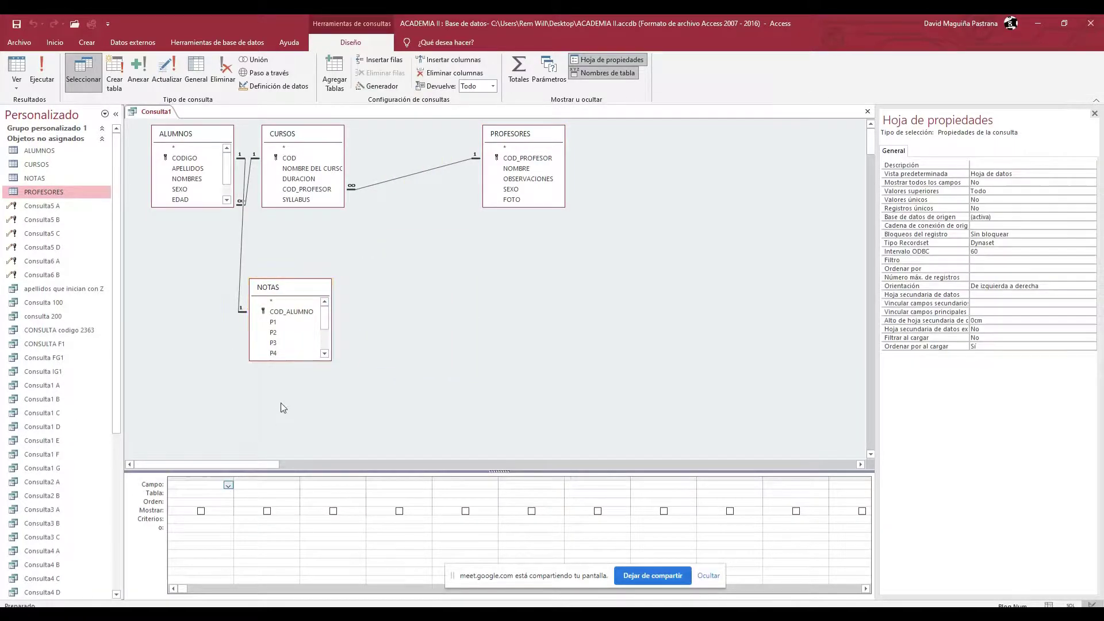
{"action": "double_click", "coordinate": [195, 180]}
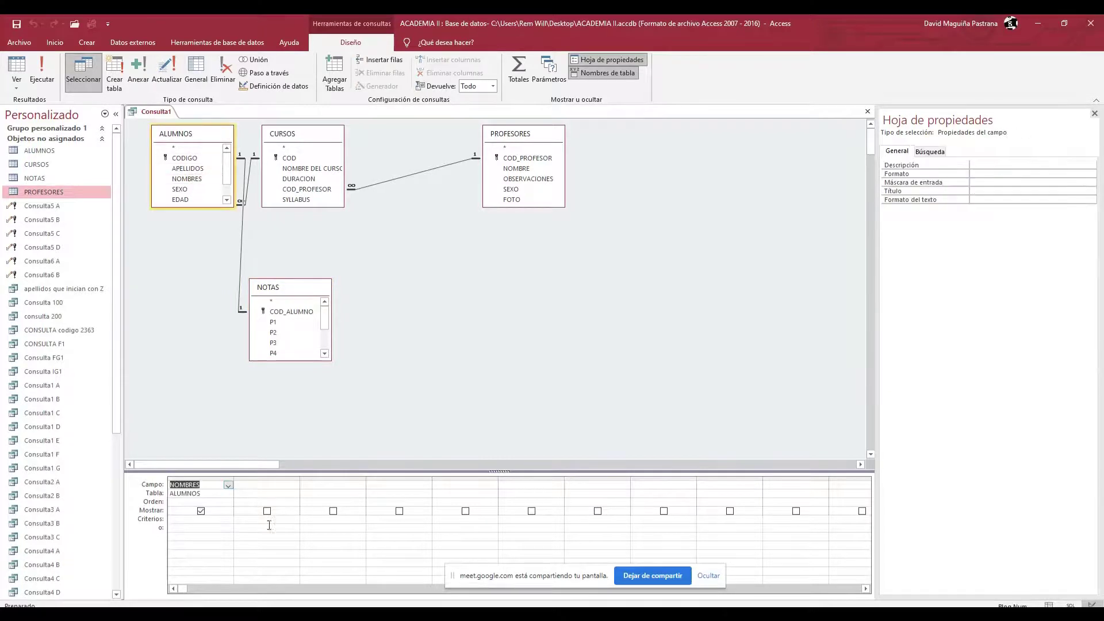
{"action": "double_click", "coordinate": [188, 169]}
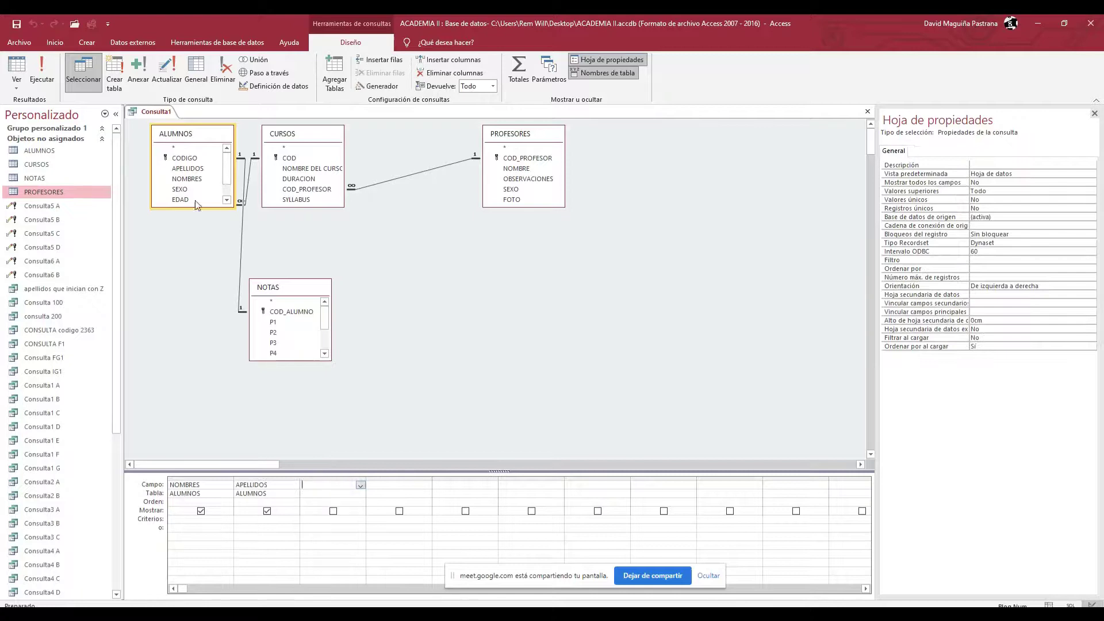
{"action": "double_click", "coordinate": [195, 159]}
Step: Add COD_PROFESOR from PROFESORES with the criterion 006 and run the query
{"action": "double_click", "coordinate": [545, 158]}
{"action": "left_click", "coordinate": [399, 520]}
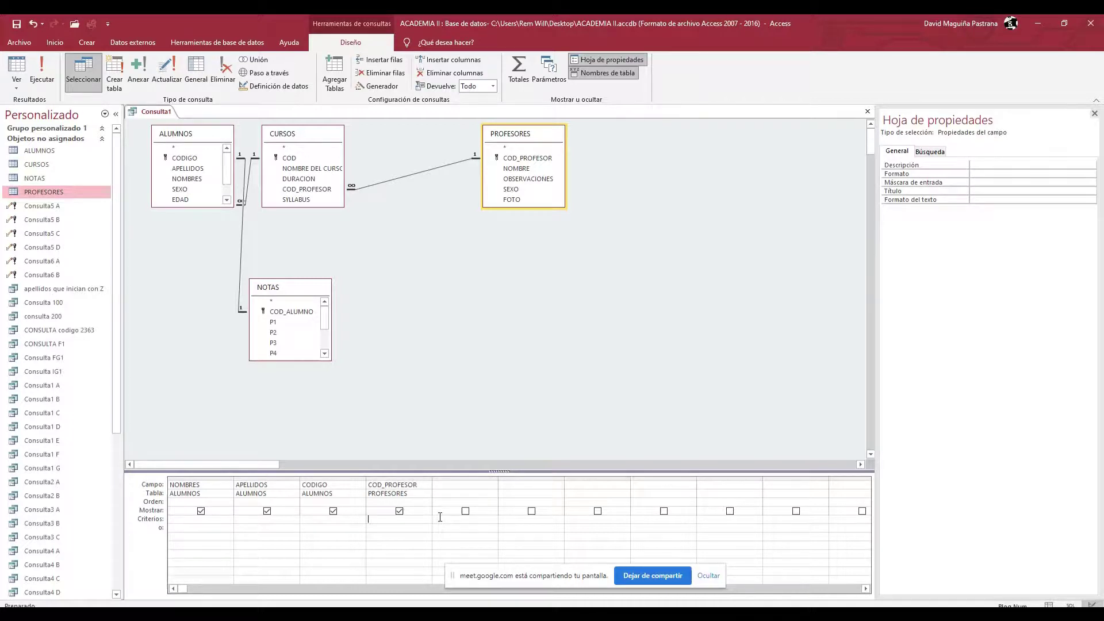
{"action": "type", "text": "006"}
{"action": "left_click", "coordinate": [398, 529]}
{"action": "left_click", "coordinate": [42, 72]}
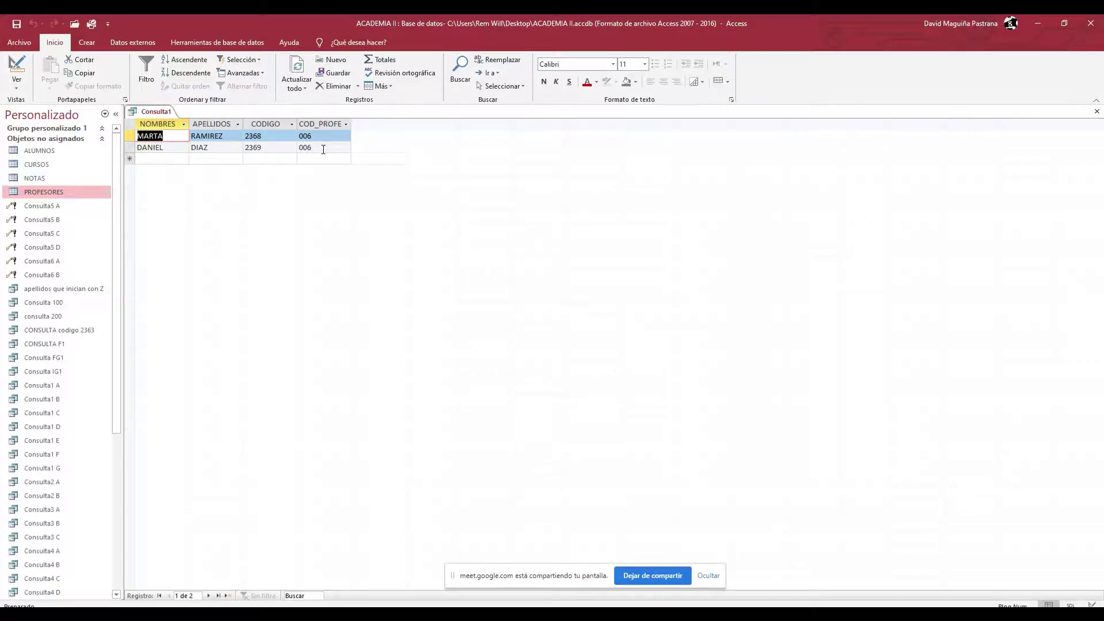
Step: Return the professor query to Design view and inspect the COD_PROFESOR criterion
{"action": "left_click", "coordinate": [16, 87]}
{"action": "left_click", "coordinate": [46, 155]}
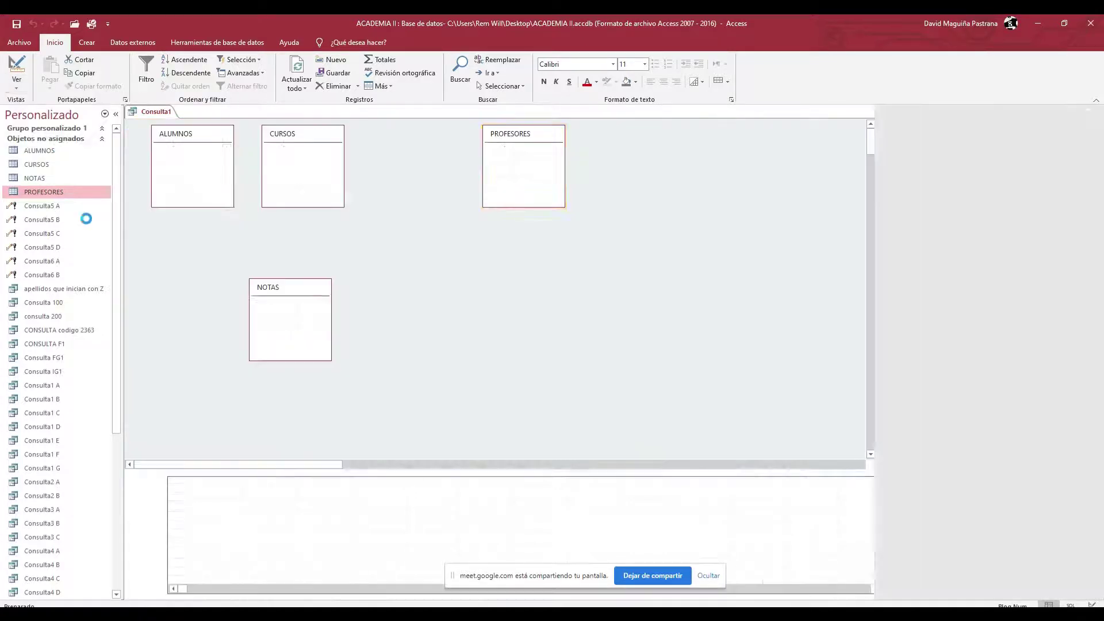
{"action": "left_click", "coordinate": [455, 487]}
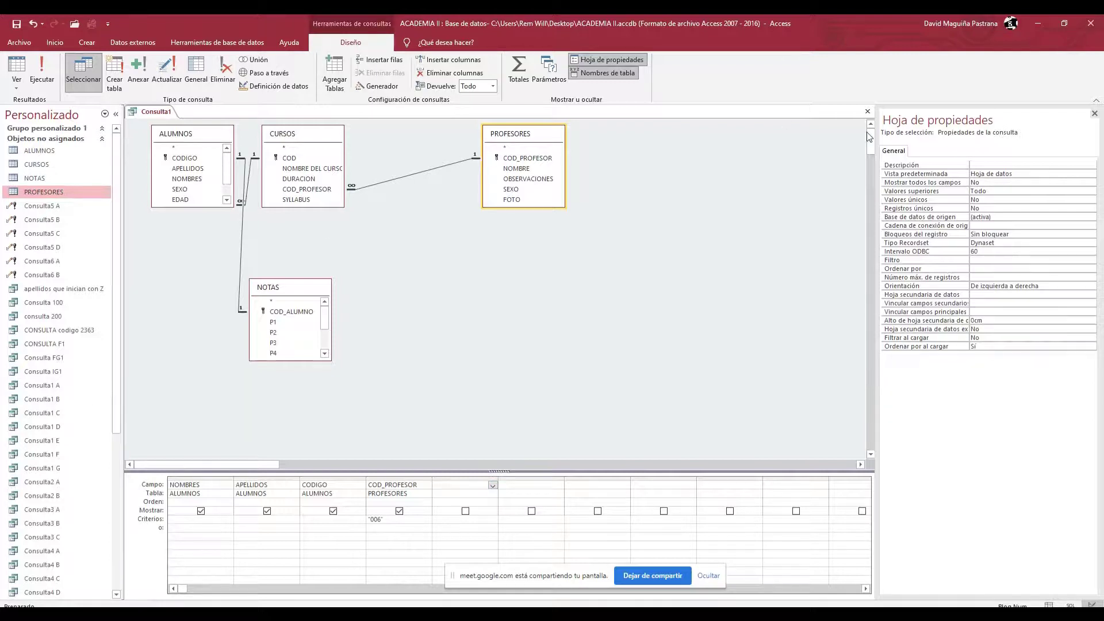
{"action": "left_click", "coordinate": [403, 519]}
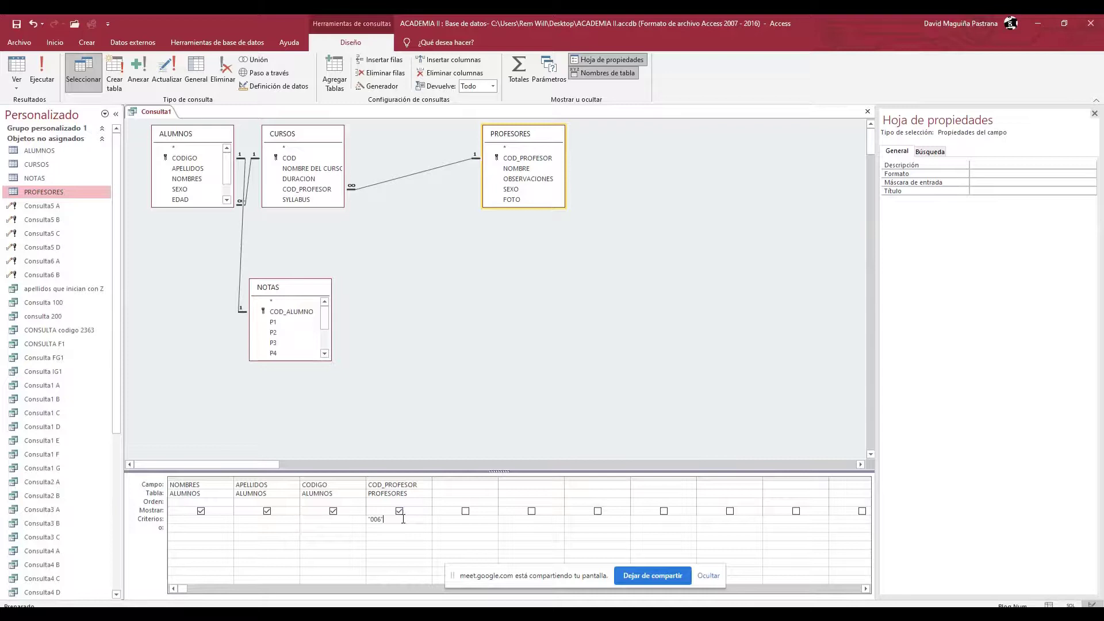
Step: Close the query design and save it as "alumnos con el profesor codigo 006"
{"action": "left_click", "coordinate": [868, 111]}
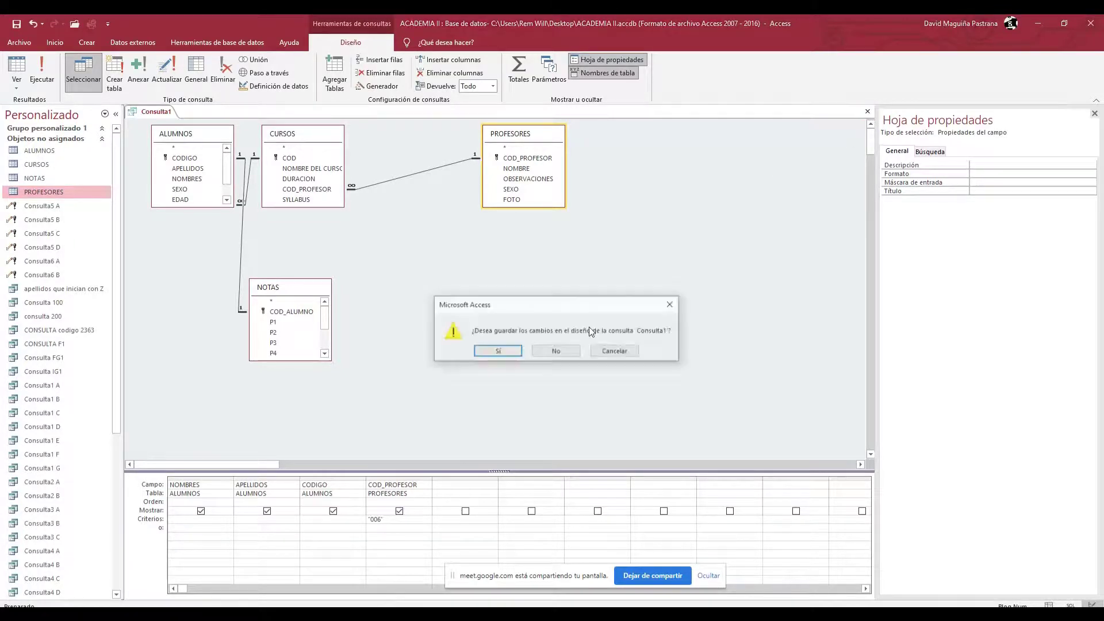
{"action": "left_click", "coordinate": [489, 352]}
{"action": "key", "text": "BackSpace"}
{"action": "type", "text": "c"}
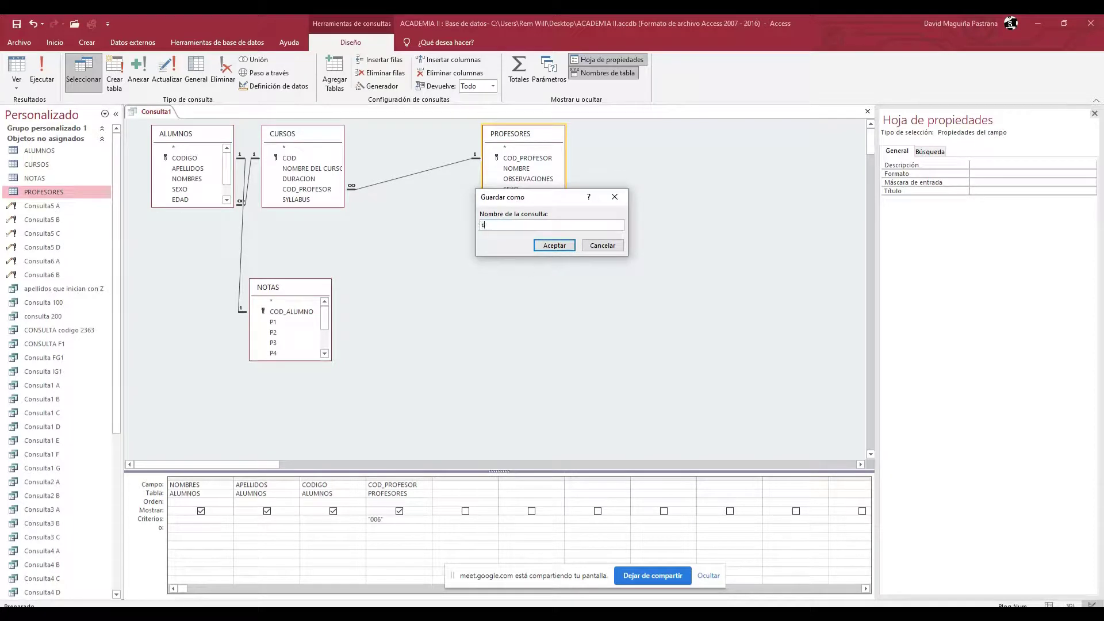
{"action": "type", "text": "alumnos con el profesor codigo 006"}
{"action": "left_click", "coordinate": [550, 245]}
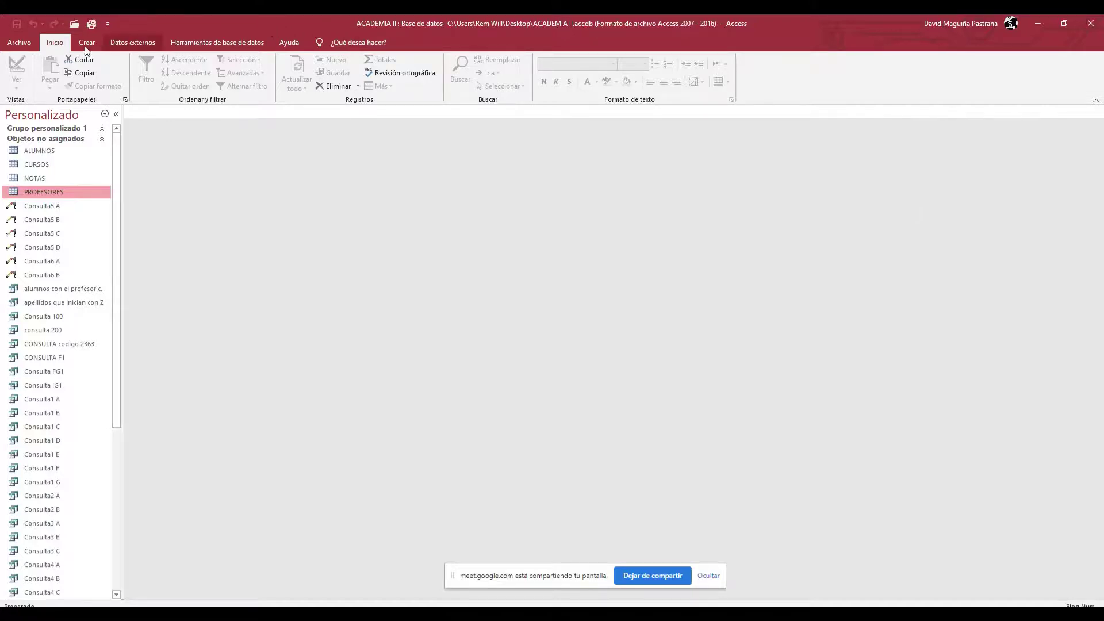
Step: Examine the database relationships, shifting the NOTAS and ALUMNOS tables for clarity, and close the diagram without saving its layout
{"action": "left_click", "coordinate": [218, 42]}
{"action": "left_click", "coordinate": [147, 81]}
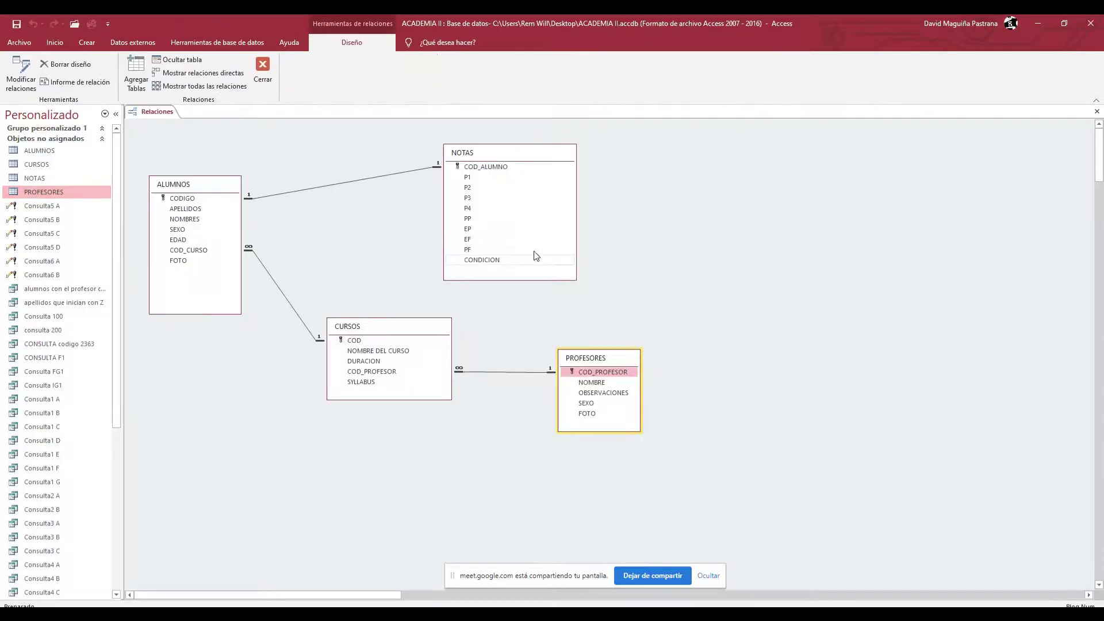
{"action": "left_click_drag", "start_coordinate": [495, 154], "coordinate": [598, 162]}
{"action": "left_click_drag", "start_coordinate": [209, 189], "coordinate": [313, 171]}
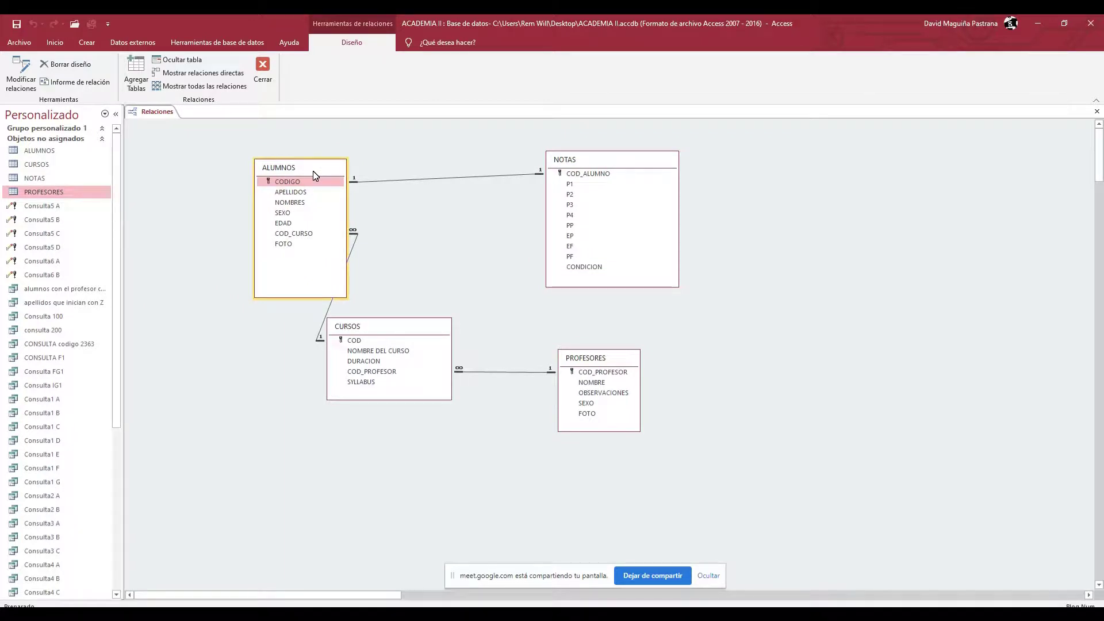
{"action": "left_click", "coordinate": [572, 186]}
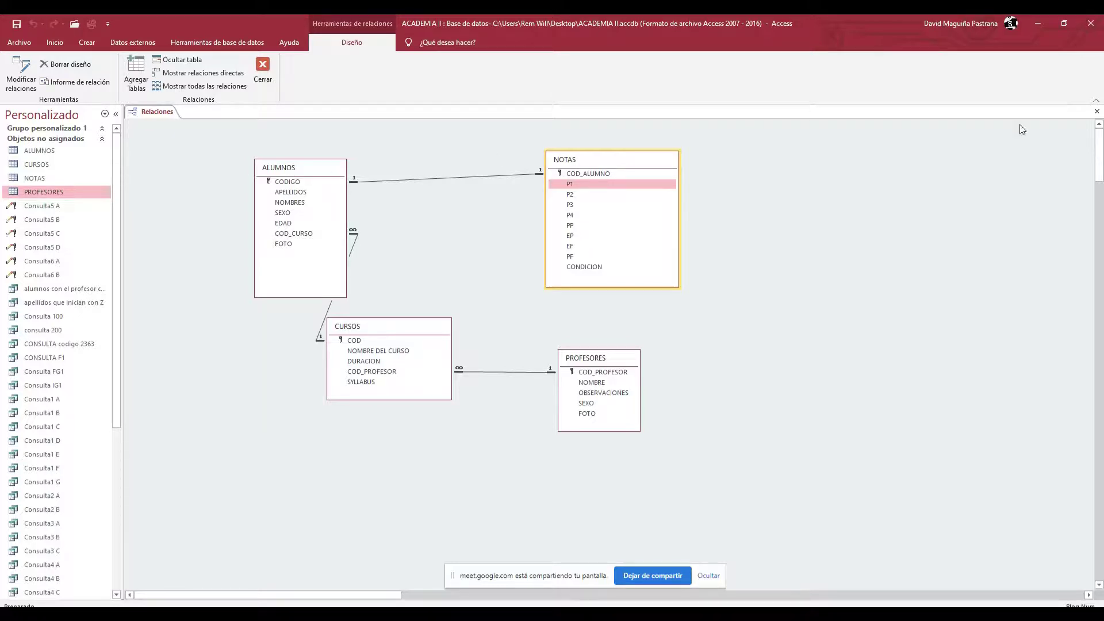
{"action": "left_click", "coordinate": [1097, 111]}
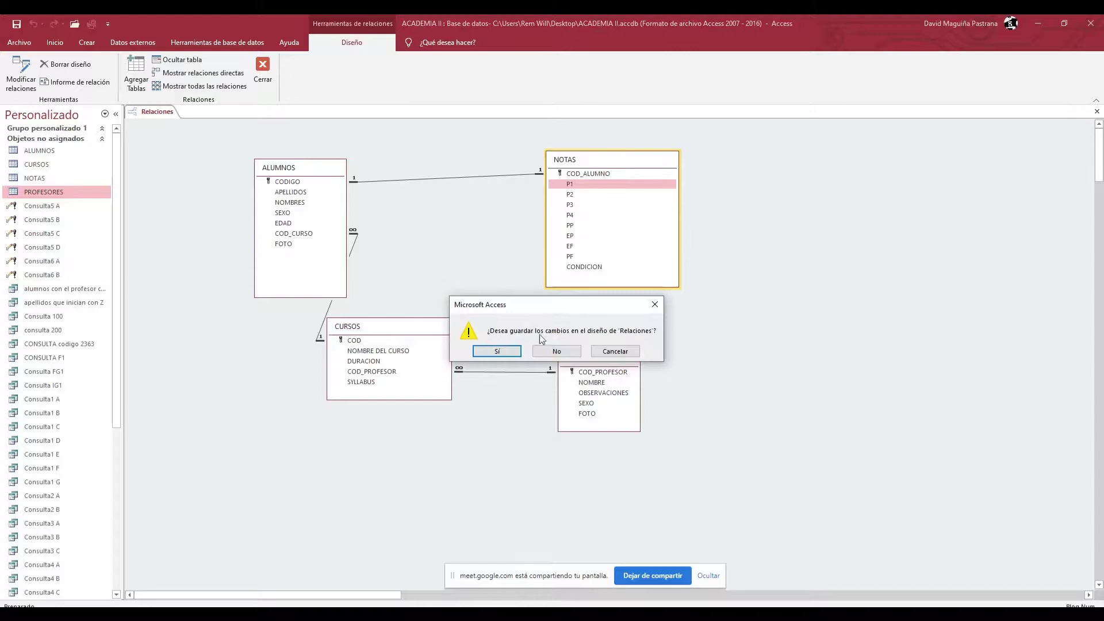
{"action": "left_click", "coordinate": [556, 352]}
Step: Open the NOTAS table to review the students' grades and CONDICION values
{"action": "double_click", "coordinate": [37, 178]}
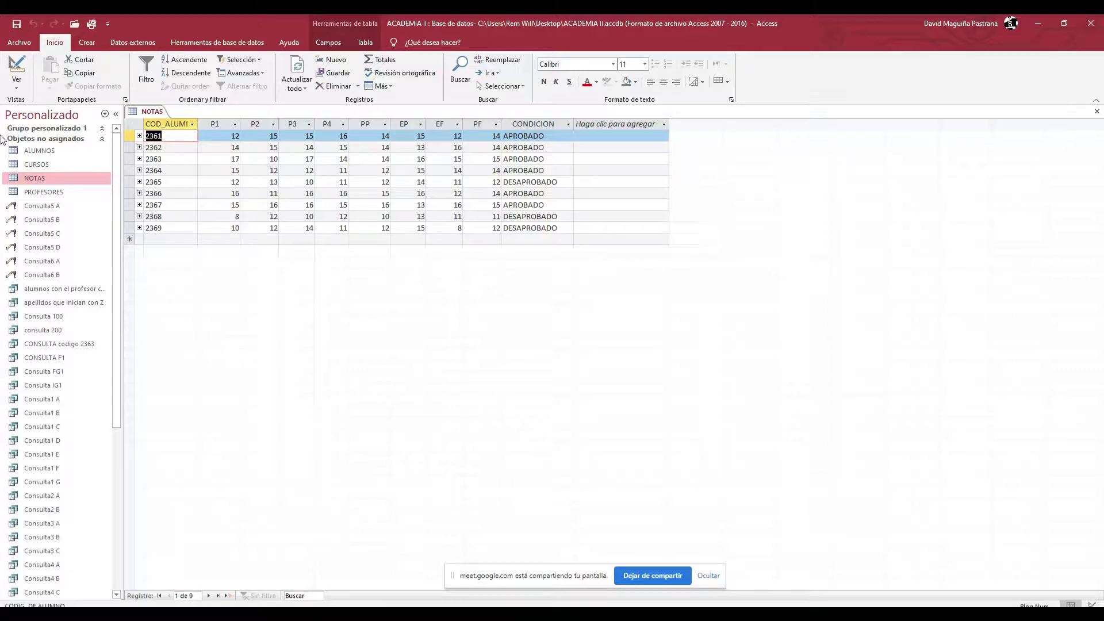
Step: Create a query in Design view with the ALUMNOS and NOTAS tables and space the two tables apart
{"action": "left_click", "coordinate": [84, 44]}
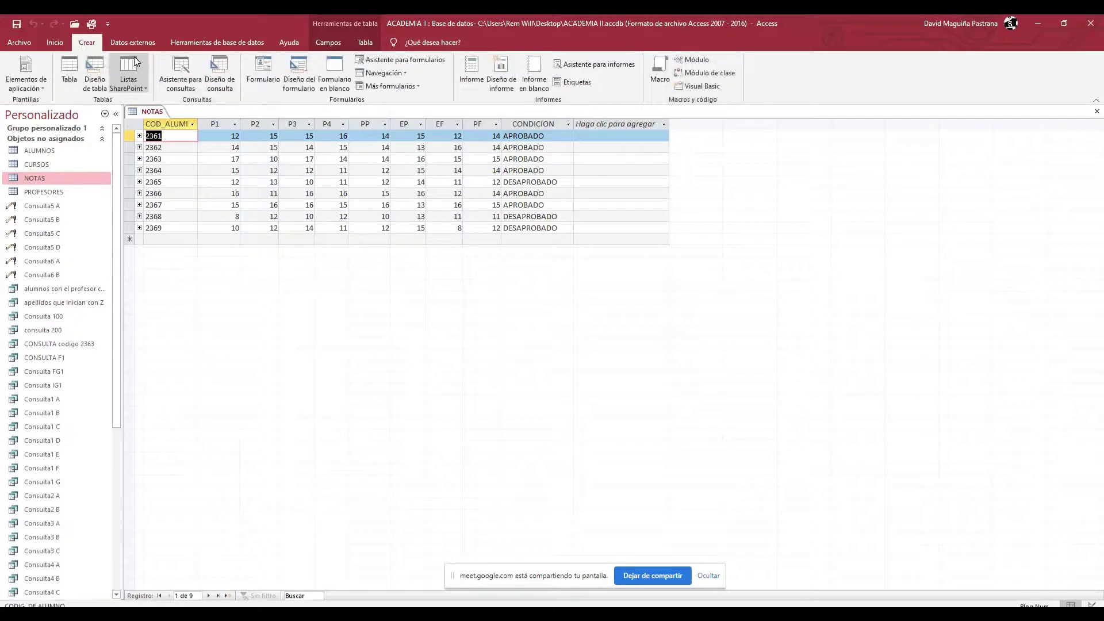
{"action": "left_click", "coordinate": [217, 75]}
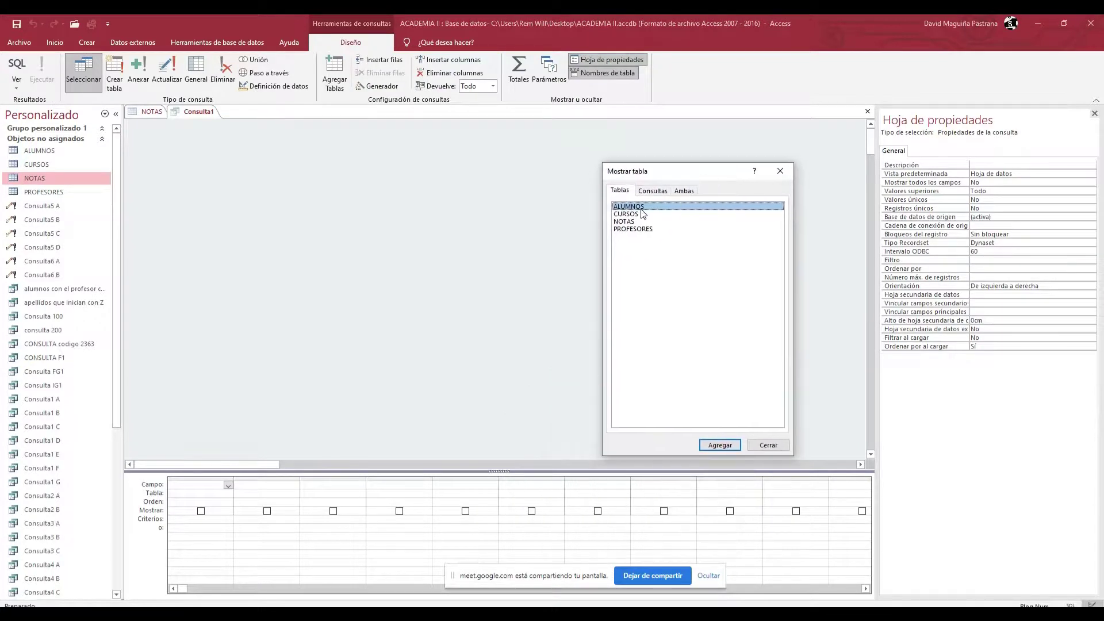
{"action": "double_click", "coordinate": [639, 207]}
{"action": "double_click", "coordinate": [621, 222]}
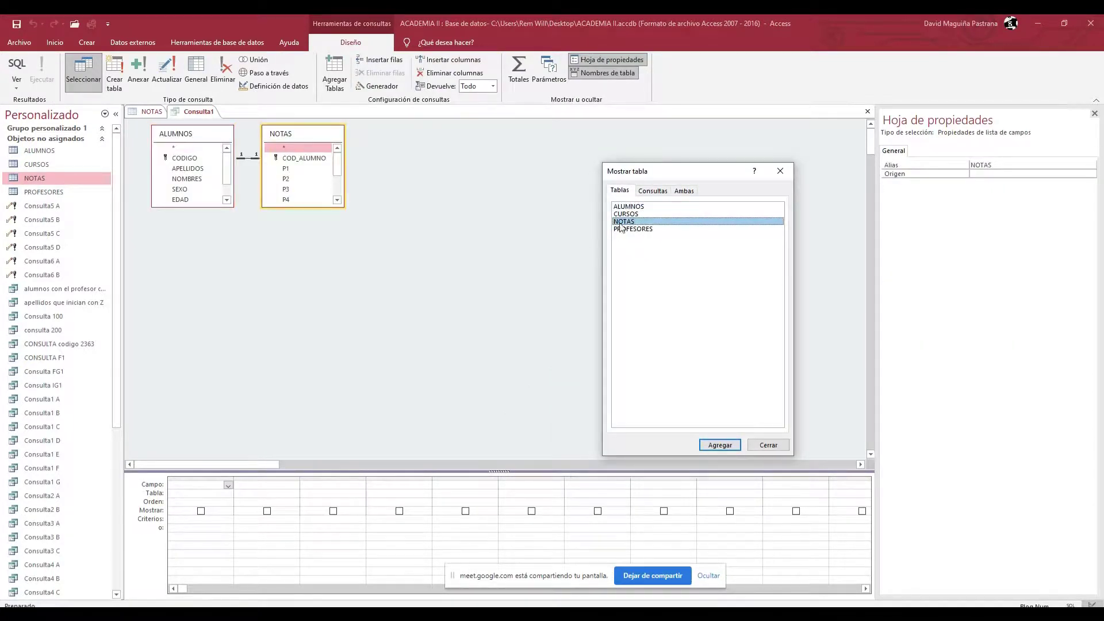
{"action": "left_click", "coordinate": [339, 138]}
{"action": "left_click", "coordinate": [780, 171]}
{"action": "left_click_drag", "start_coordinate": [302, 134], "coordinate": [516, 139]}
{"action": "left_click", "coordinate": [190, 136]}
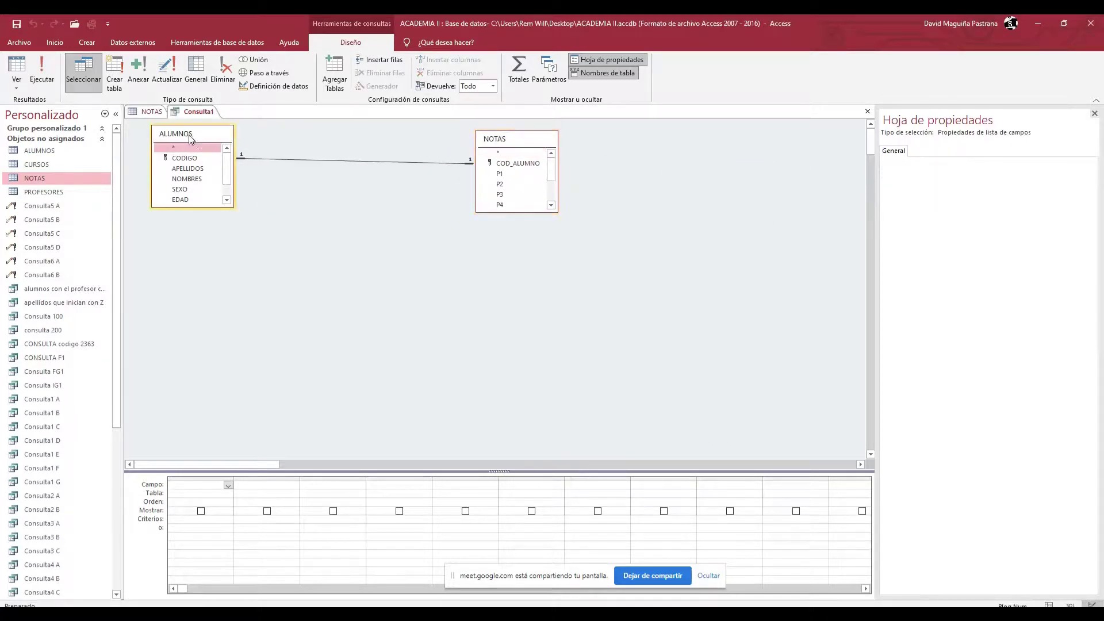
{"action": "left_click_drag", "start_coordinate": [190, 138], "coordinate": [235, 164]}
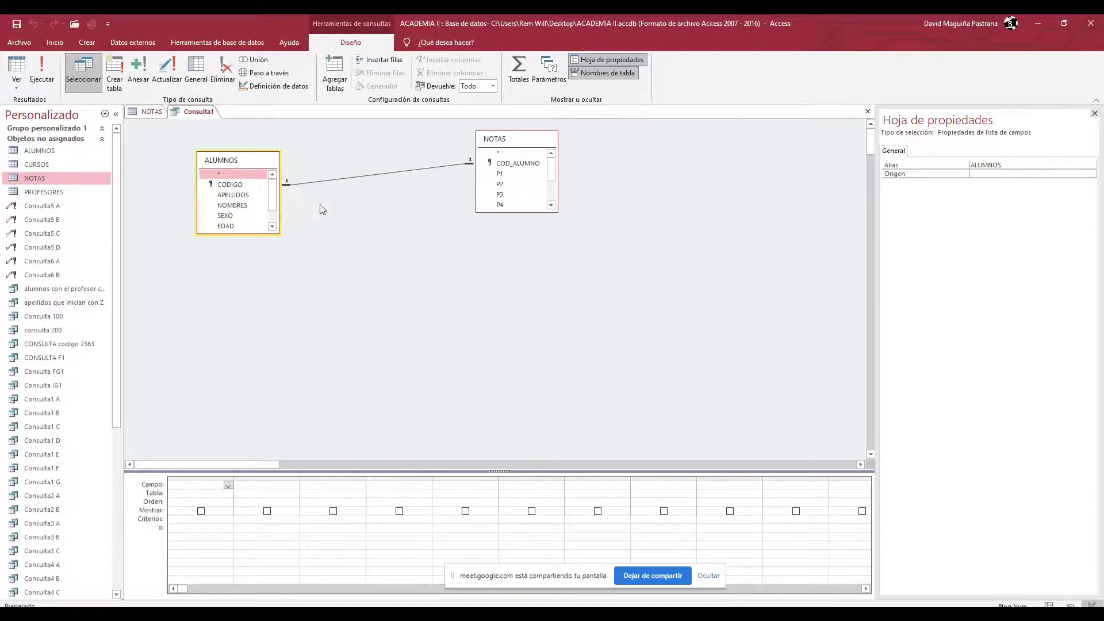
Step: Add NOMBRES, APELLIDOS and CODIGO from ALUMNOS and P1 from NOTAS to the query grid
{"action": "double_click", "coordinate": [240, 206]}
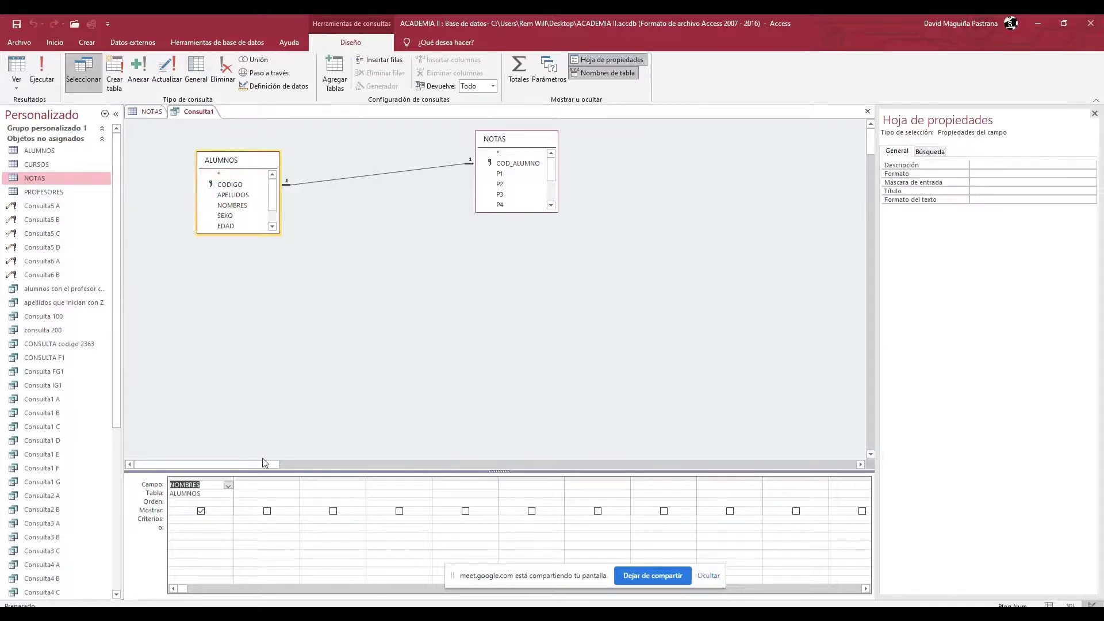
{"action": "double_click", "coordinate": [240, 195]}
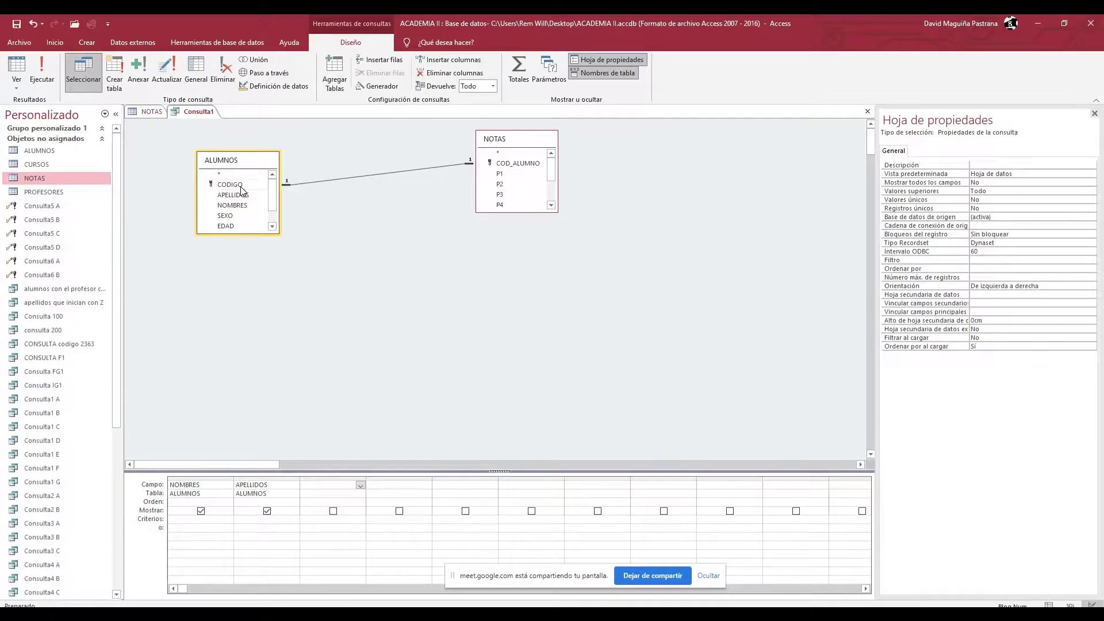
{"action": "double_click", "coordinate": [231, 184]}
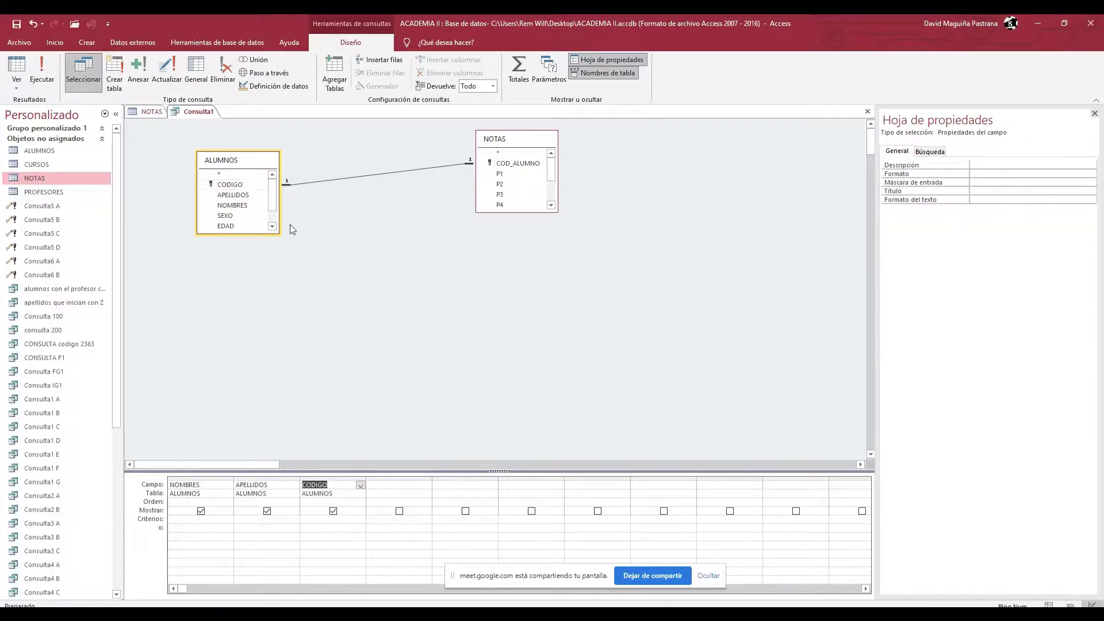
{"action": "double_click", "coordinate": [517, 175]}
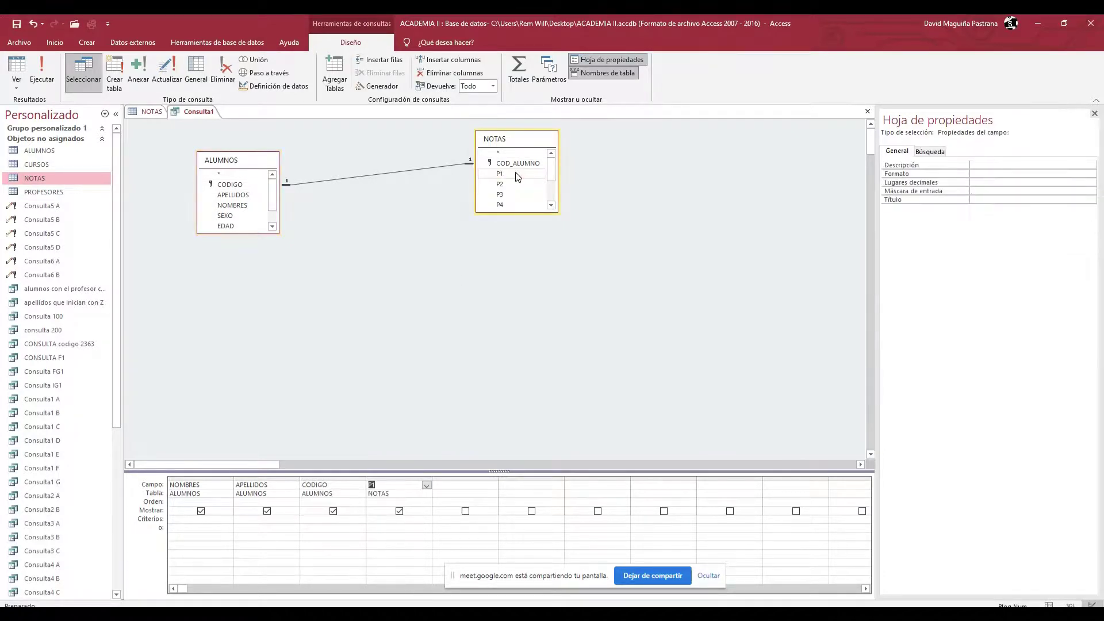
Step: Set the P1 criterion to >10 and run the query
{"action": "left_click", "coordinate": [402, 520]}
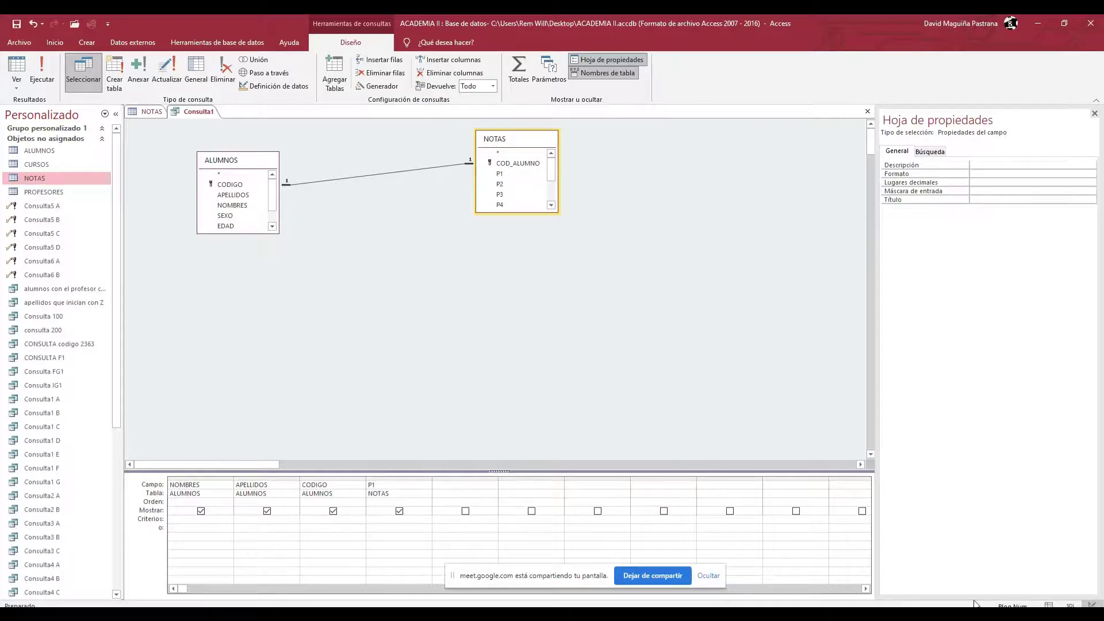
{"action": "left_click", "coordinate": [1019, 614]}
{"action": "left_click", "coordinate": [1004, 558]}
{"action": "type", "text": "10"}
{"action": "left_click", "coordinate": [40, 68]}
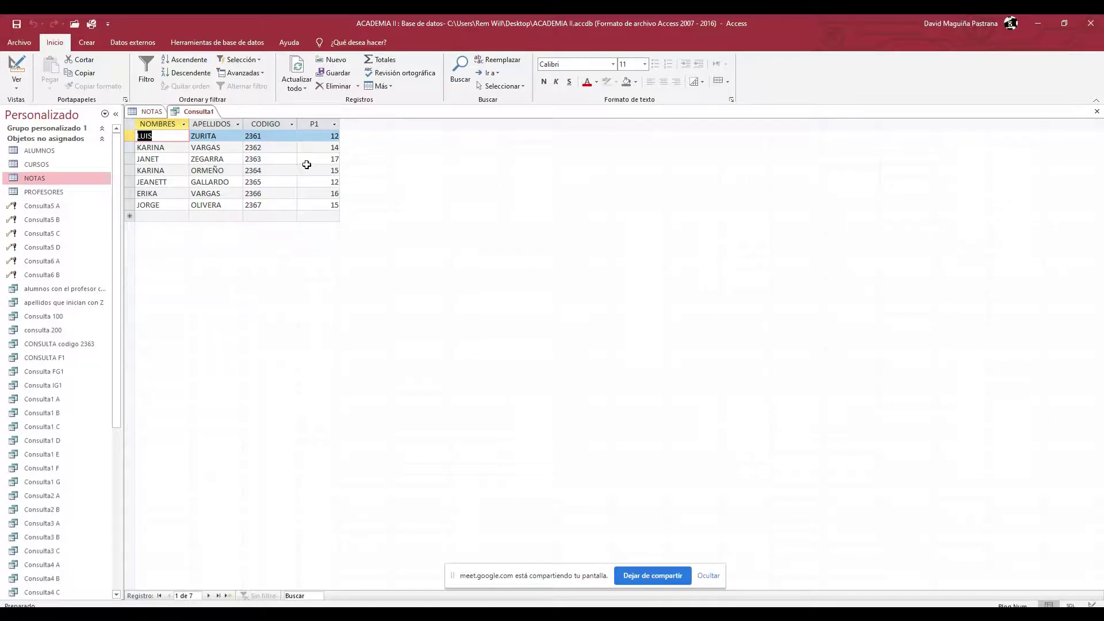
Step: Check the P1 criterion in Design view, rerun the query and compare its records with the NOTAS table
{"action": "left_click", "coordinate": [16, 85]}
{"action": "left_click", "coordinate": [45, 151]}
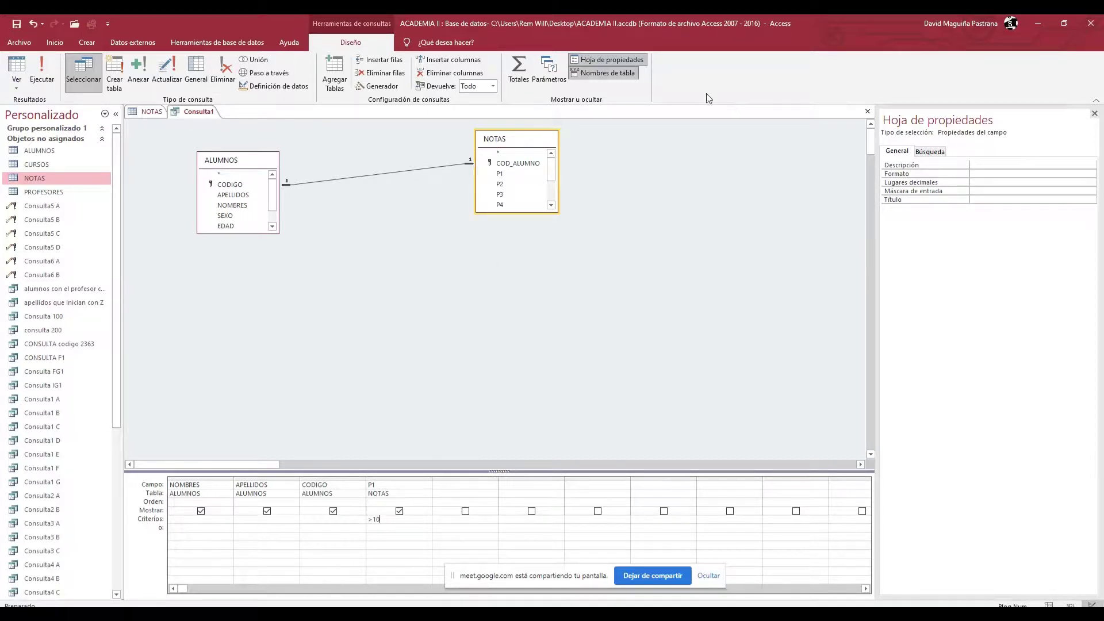
{"action": "left_click", "coordinate": [41, 72]}
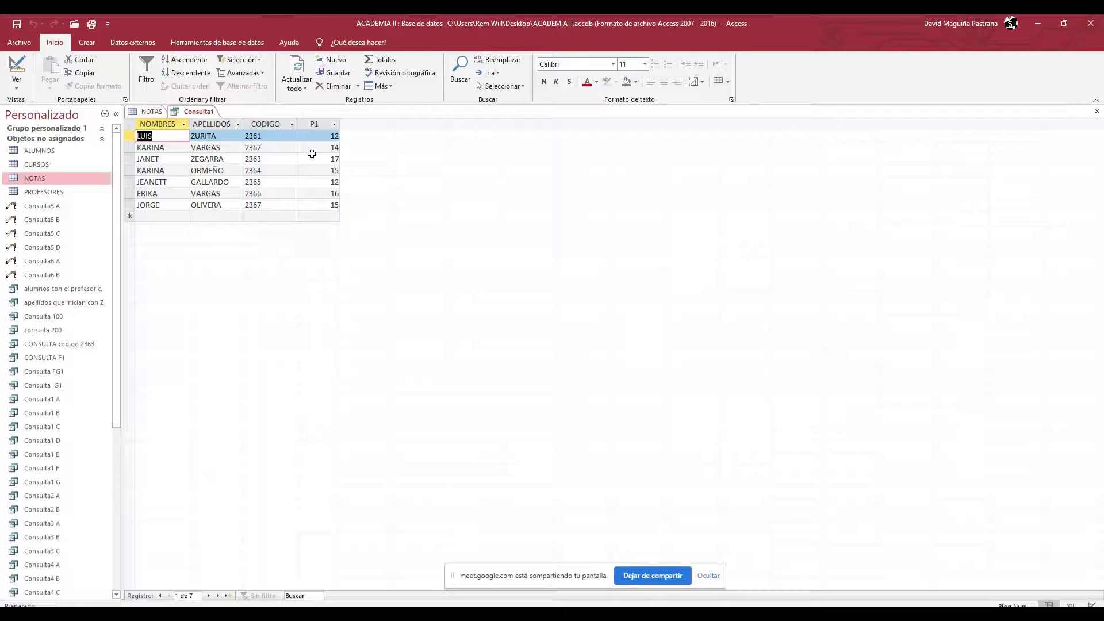
{"action": "double_click", "coordinate": [30, 178]}
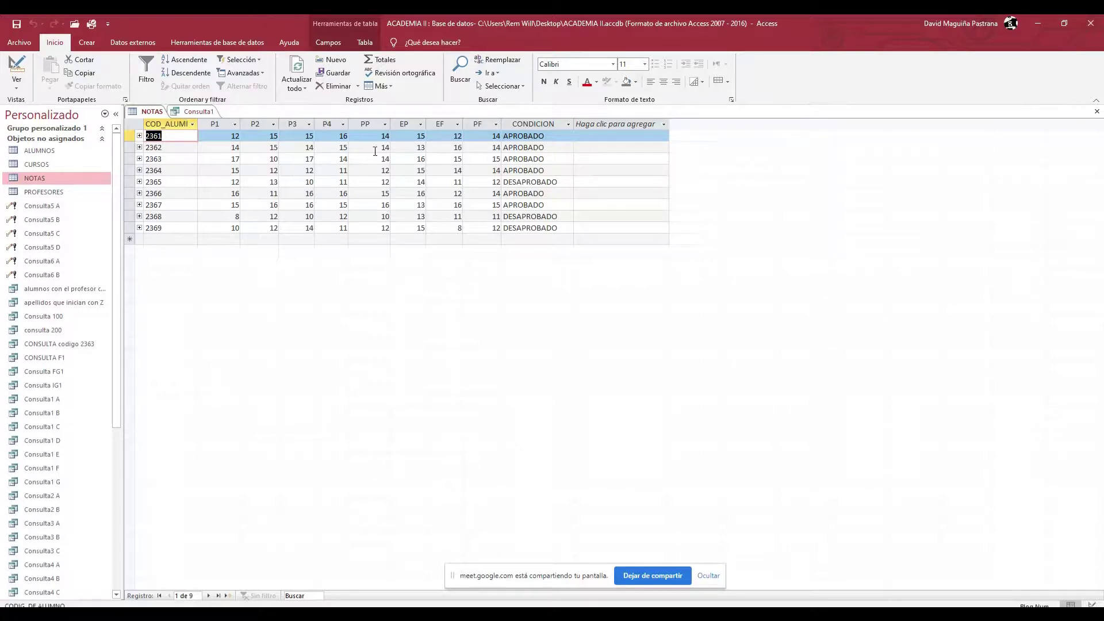
{"action": "left_click", "coordinate": [196, 113]}
Step: Close the query, saving it as "notas mayores a 10", and close the NOTAS table
{"action": "left_click", "coordinate": [1097, 111]}
{"action": "left_click", "coordinate": [506, 352]}
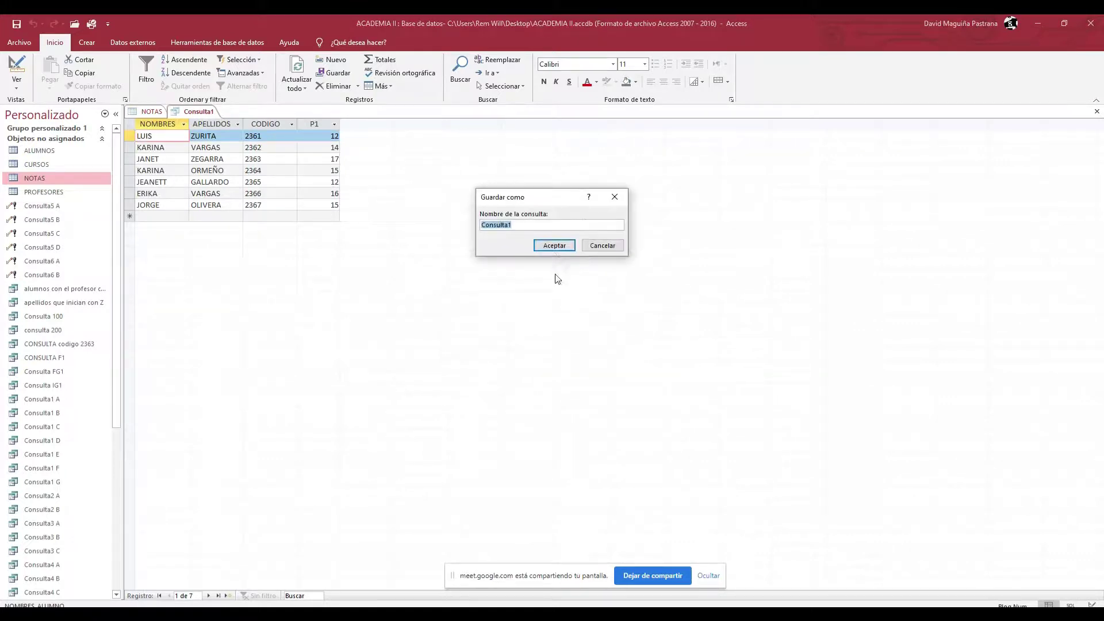
{"action": "type", "text": "notas"}
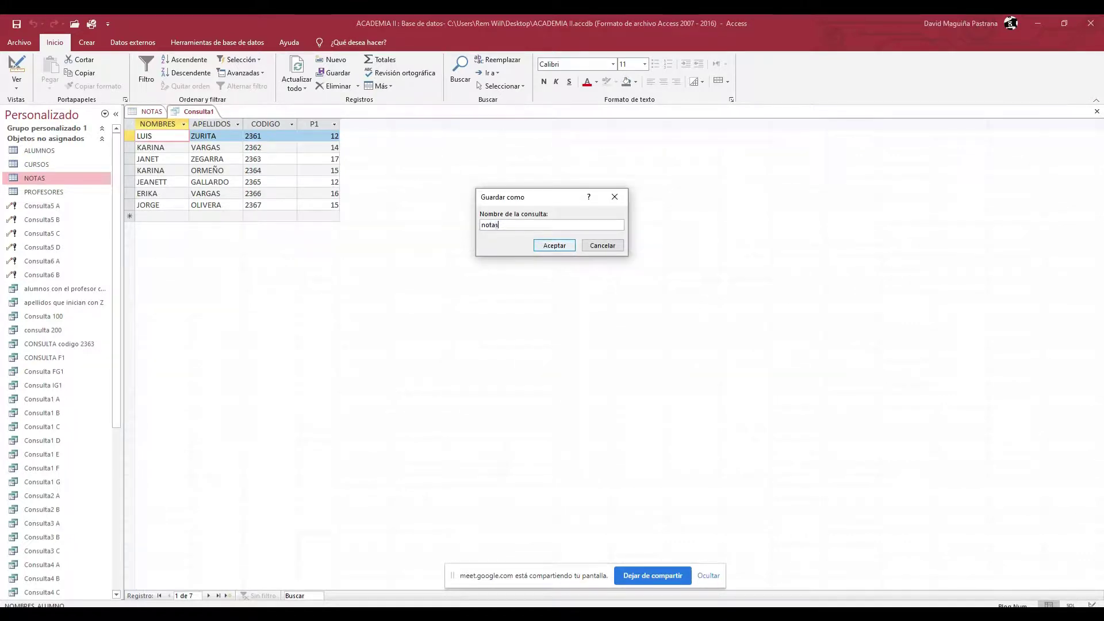
{"action": "type", "text": " mayores a 10"}
{"action": "left_click", "coordinate": [559, 246]}
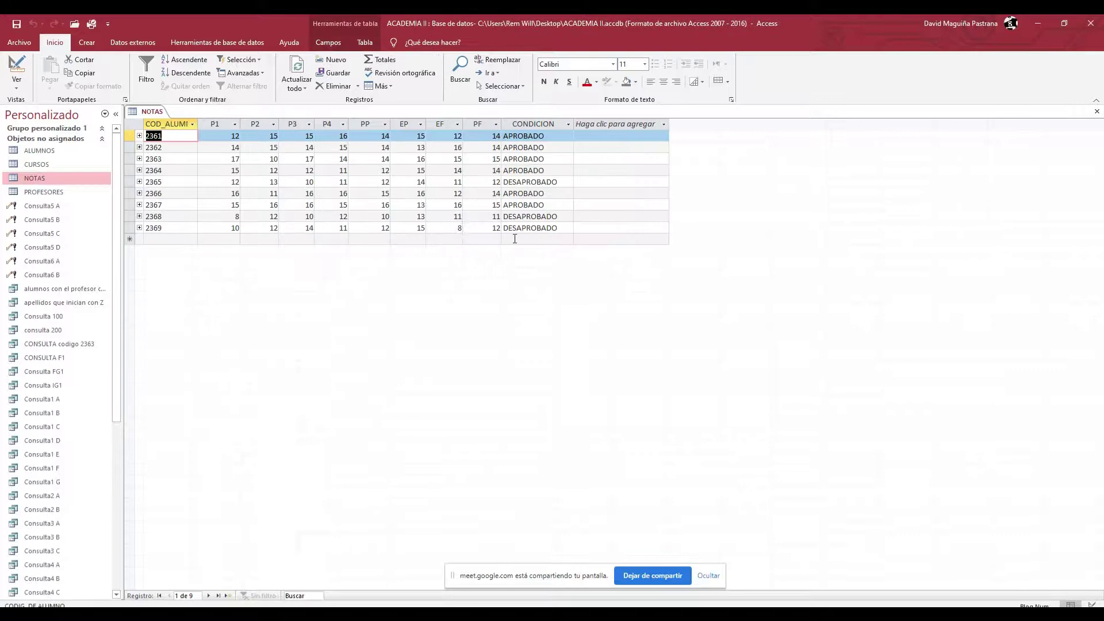
{"action": "left_click", "coordinate": [1096, 111]}
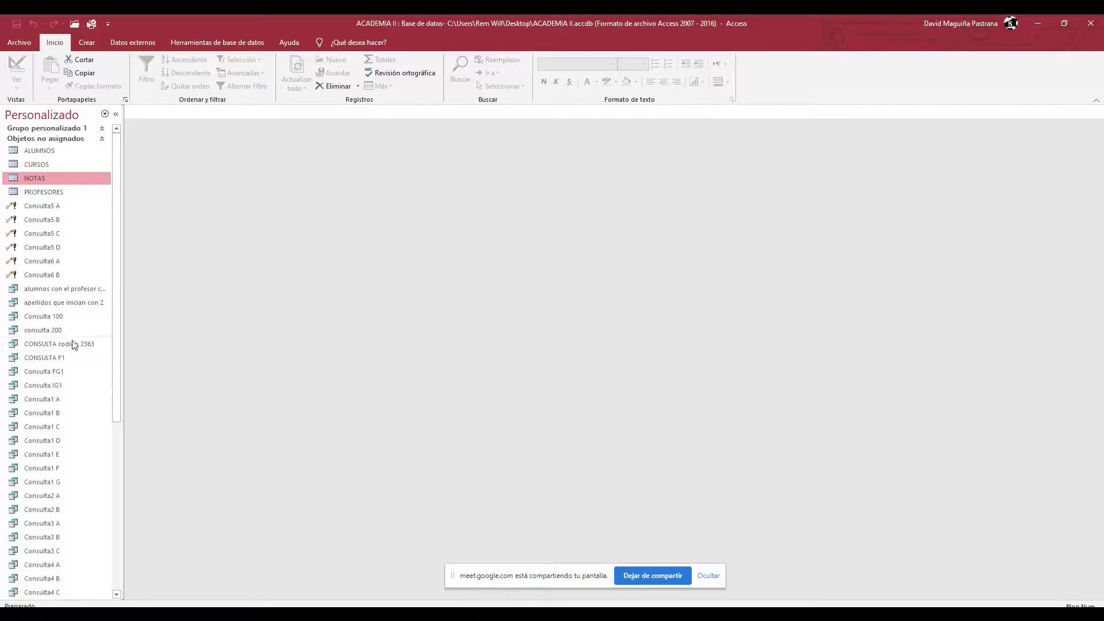
{"action": "scroll", "coordinate": [74, 345], "scroll_direction": "down", "scroll_amount": 7}
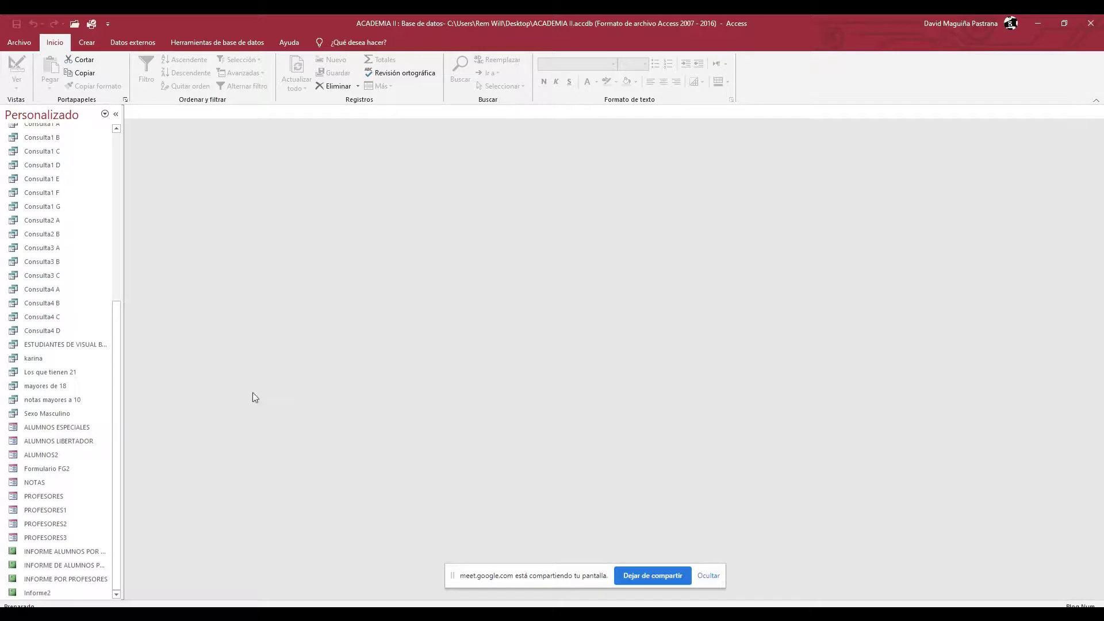
Step: Create another query in Design view based on the ALUMNOS and NOTAS tables
{"action": "left_click", "coordinate": [87, 43]}
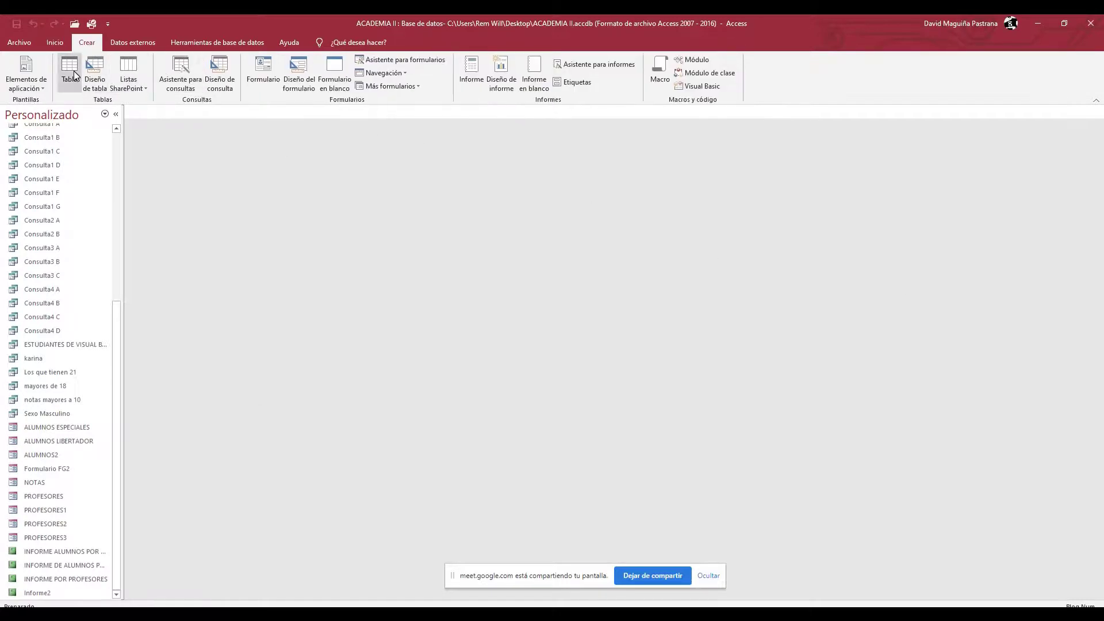
{"action": "left_click", "coordinate": [218, 72]}
{"action": "double_click", "coordinate": [507, 358]}
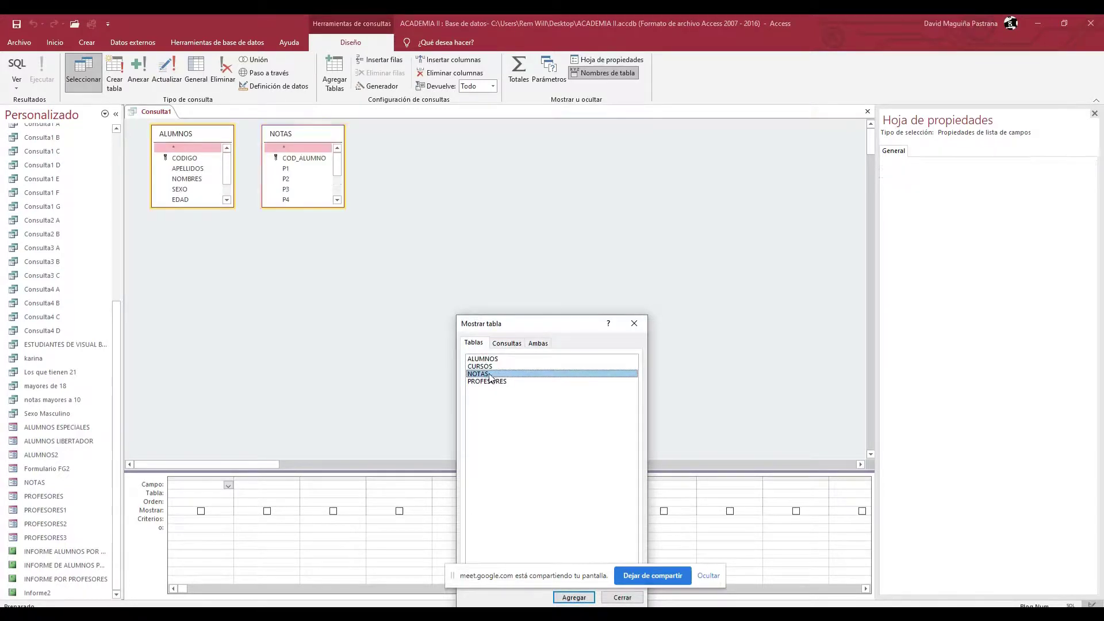
{"action": "double_click", "coordinate": [489, 374]}
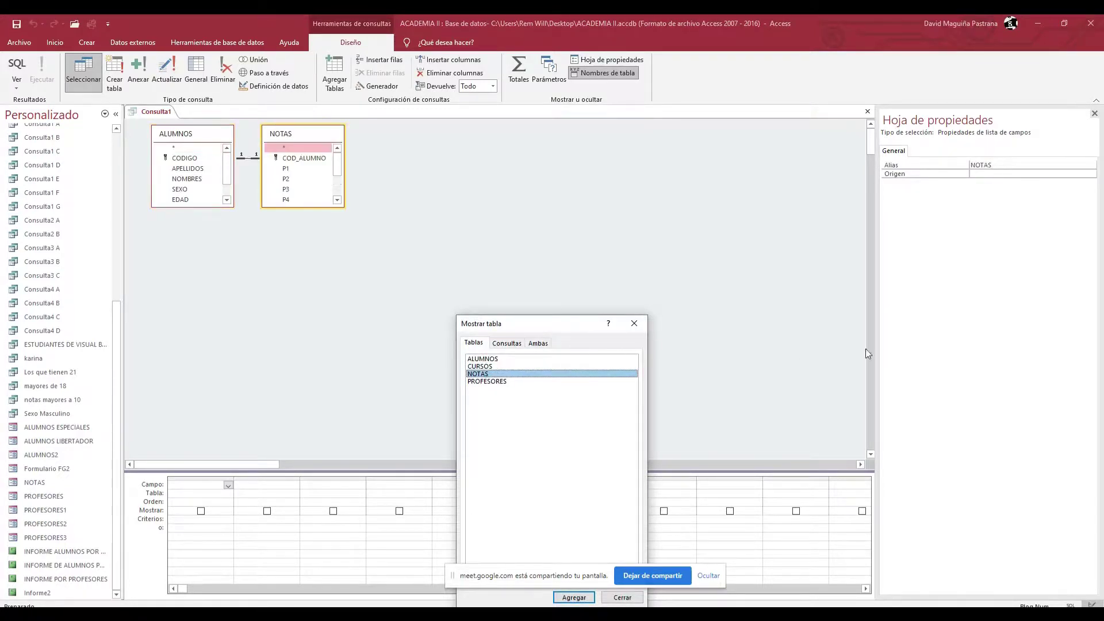
{"action": "left_click", "coordinate": [634, 323]}
Step: Add NOMBRES, APELLIDOS and SEXO from ALUMNOS, plus P1 and P2 from NOTAS, to the query grid
{"action": "double_click", "coordinate": [189, 178]}
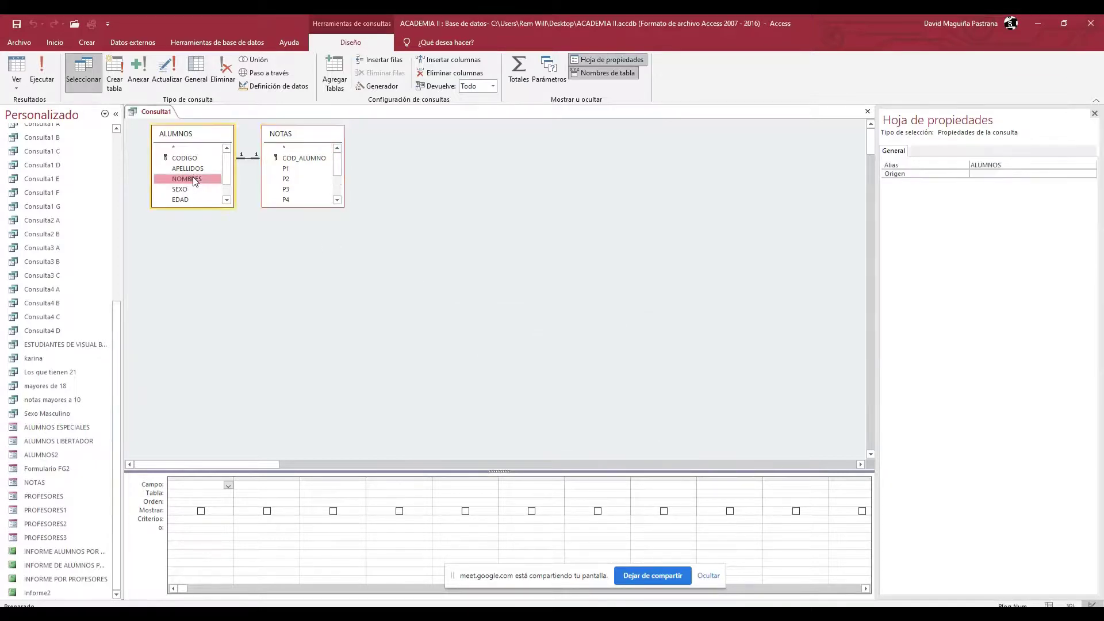
{"action": "left_click", "coordinate": [271, 486]}
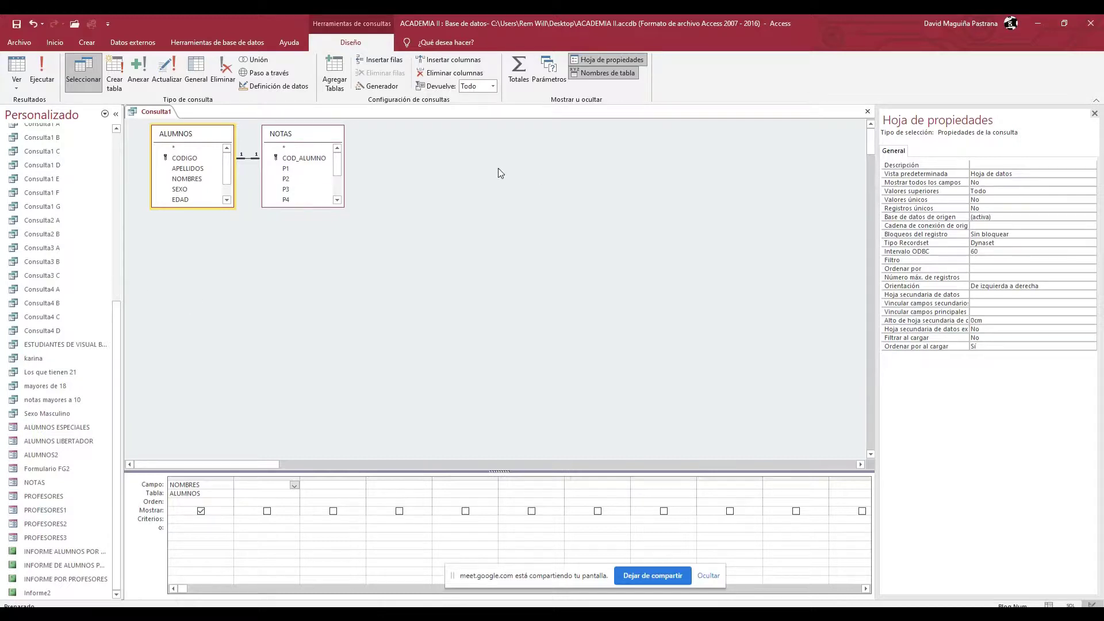
{"action": "double_click", "coordinate": [189, 168]}
{"action": "double_click", "coordinate": [185, 189]}
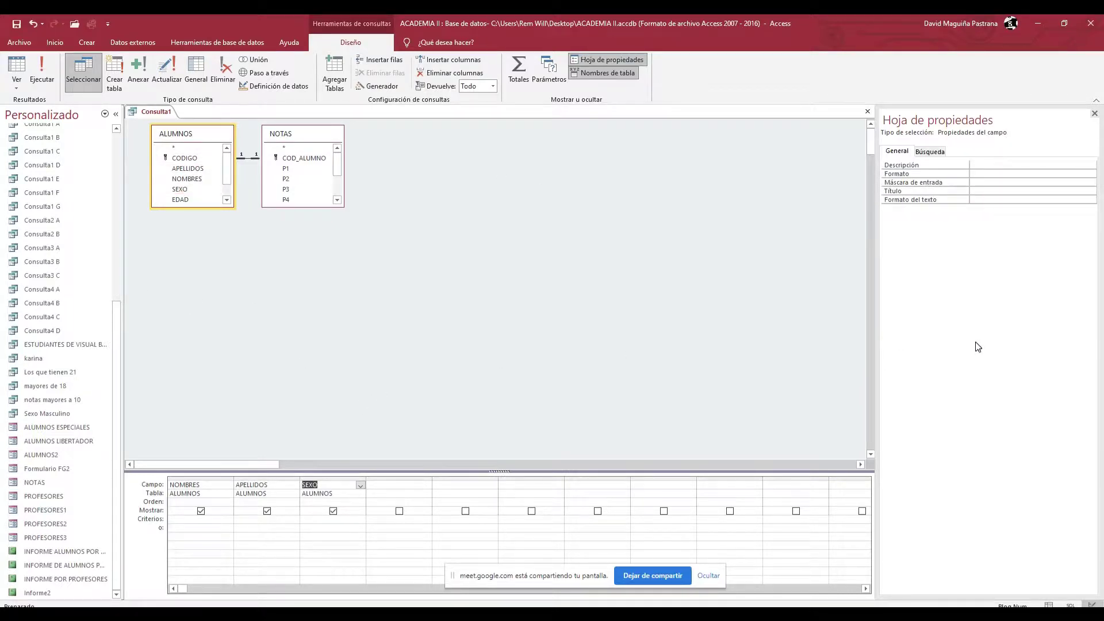
{"action": "double_click", "coordinate": [286, 168]}
{"action": "left_click", "coordinate": [288, 180]}
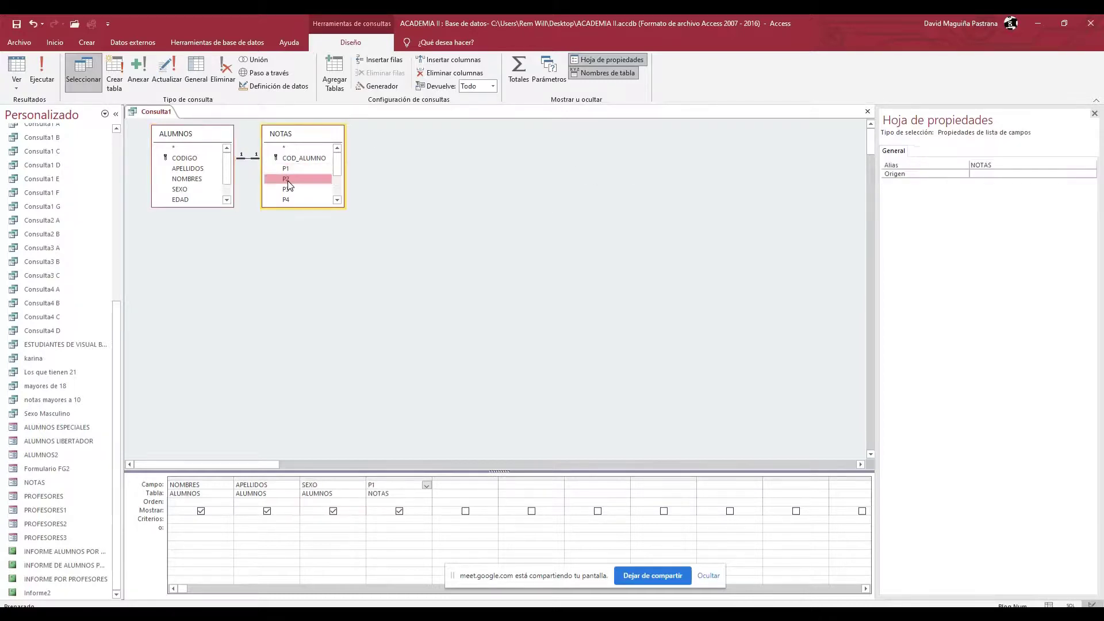
{"action": "double_click", "coordinate": [288, 181]}
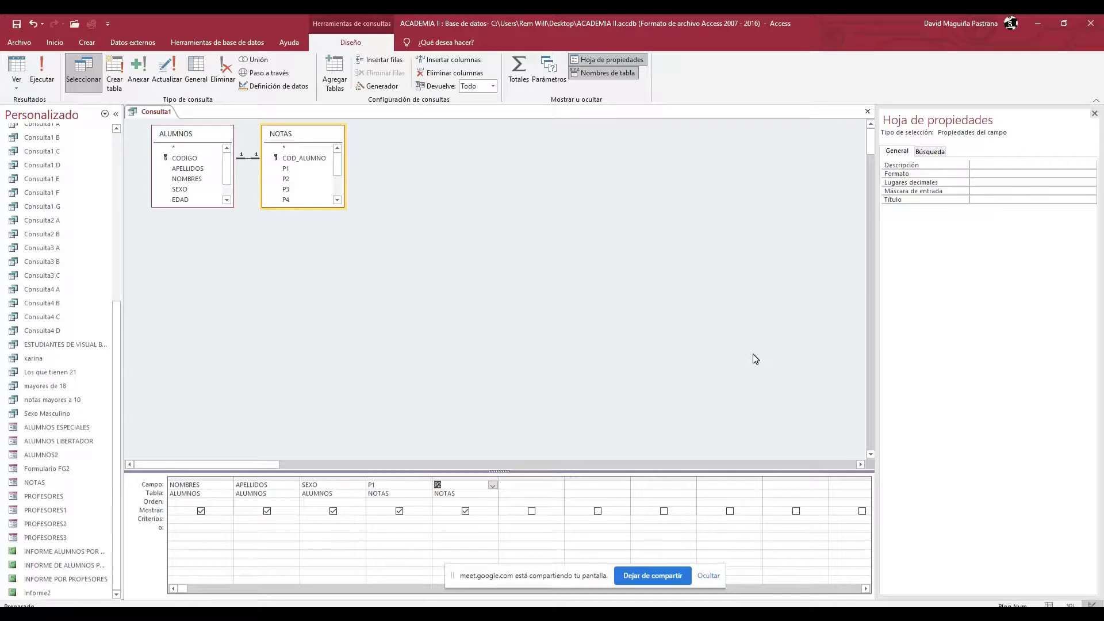
Step: Set the SEXO criterion to F and the P1 criterion to >13, and run the query
{"action": "left_click", "coordinate": [337, 522]}
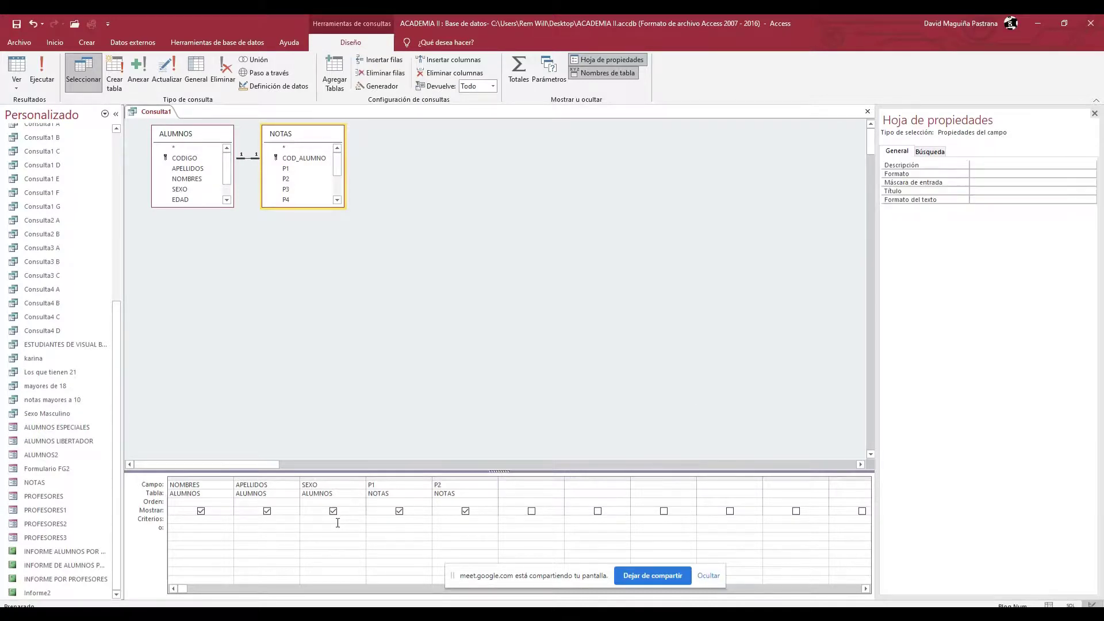
{"action": "type", "text": "F"}
{"action": "left_click", "coordinate": [393, 518]}
{"action": "type", "text": ">13"}
{"action": "left_click", "coordinate": [355, 534]}
{"action": "left_click", "coordinate": [385, 518]}
{"action": "left_click", "coordinate": [343, 520]}
{"action": "left_click", "coordinate": [393, 520]}
{"action": "left_click", "coordinate": [41, 75]}
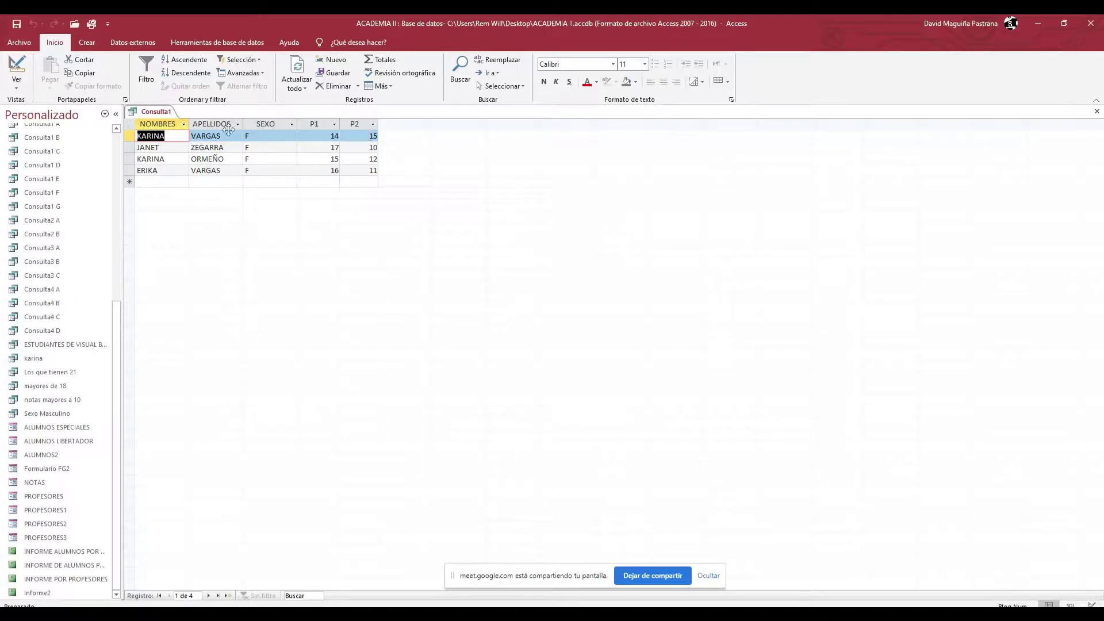
Step: Close the query results and save the query as "Mujeres con p1 mayor a 13"
{"action": "left_click", "coordinate": [257, 136]}
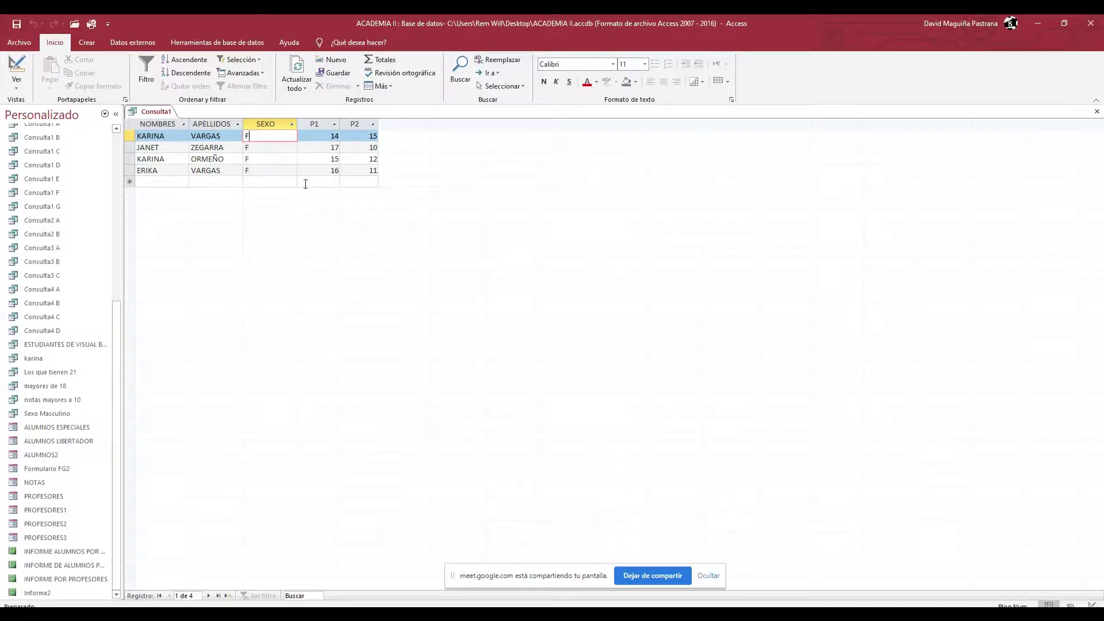
{"action": "left_click", "coordinate": [1098, 113]}
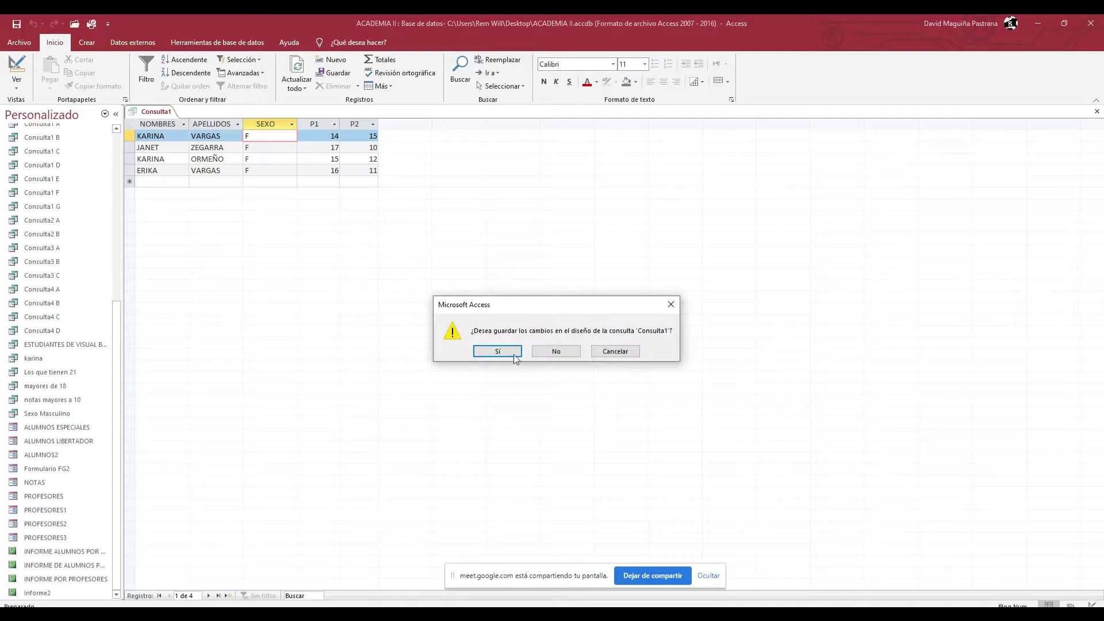
{"action": "left_click", "coordinate": [498, 351]}
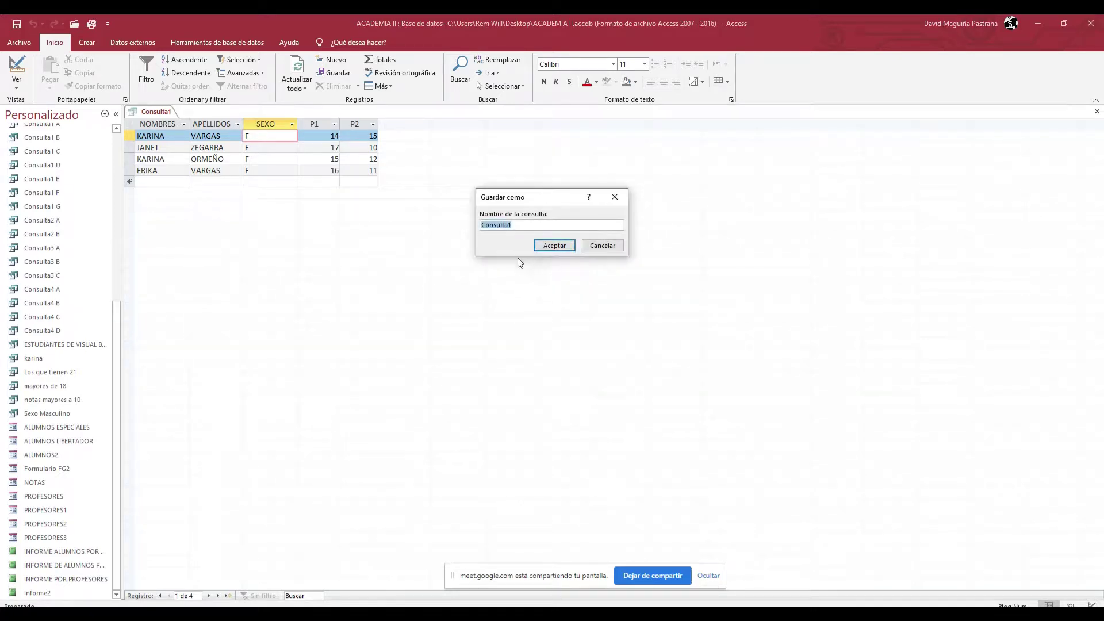
{"action": "left_click", "coordinate": [527, 226]}
{"action": "left_click_drag", "start_coordinate": [527, 226], "coordinate": [325, 232]}
{"action": "key", "text": "BackSpace"}
{"action": "type", "text": "Mujeres mayor"}
{"action": "key", "text": "BackSpace"}
{"action": "key", "text": "BackSpace"}
{"action": "key", "text": "BackSpace"}
{"action": "key", "text": "BackSpace"}
{"action": "key", "text": "BackSpace"}
{"action": "type", "text": "con p1 mayor a 13"}
{"action": "left_click", "coordinate": [555, 246]}
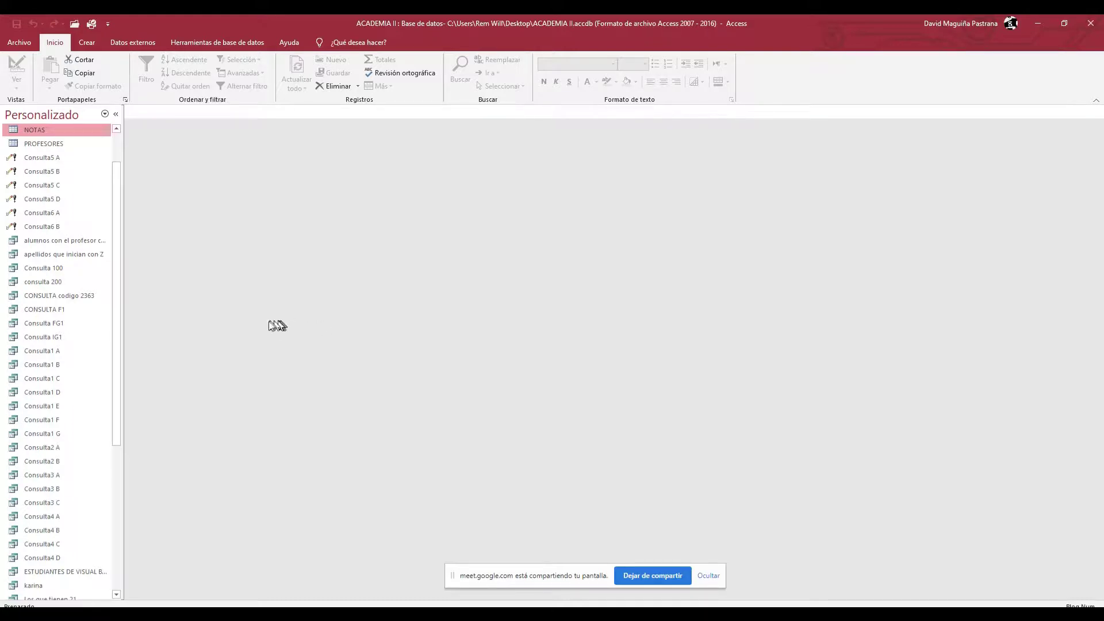
Step: Create a new query in Design view with the ALUMNOS, CURSOS, NOTAS and PROFESORES tables
{"action": "left_click", "coordinate": [87, 42]}
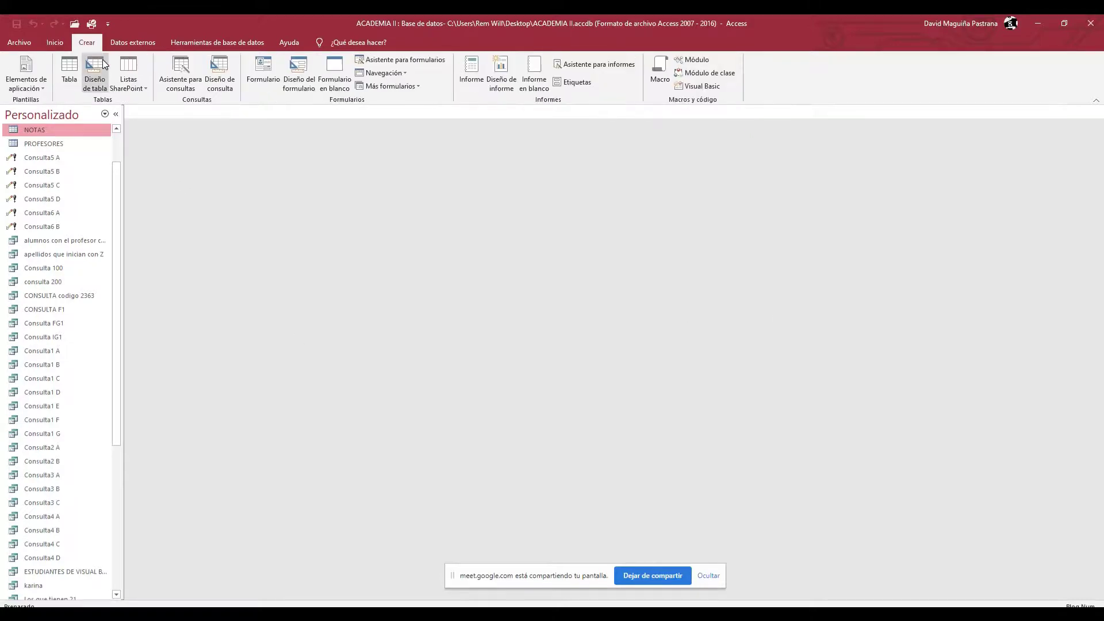
{"action": "left_click", "coordinate": [219, 75]}
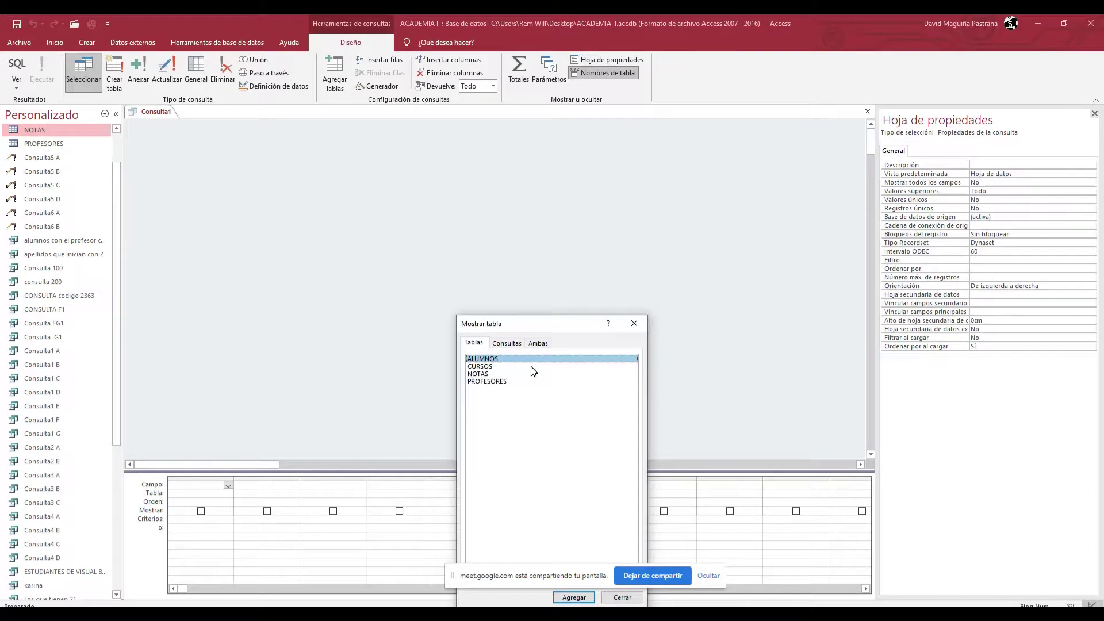
{"action": "key", "text": "shift+Down"}
{"action": "key", "text": "shift+Down"}
{"action": "key", "text": "shift+Down"}
{"action": "key", "text": "Return"}
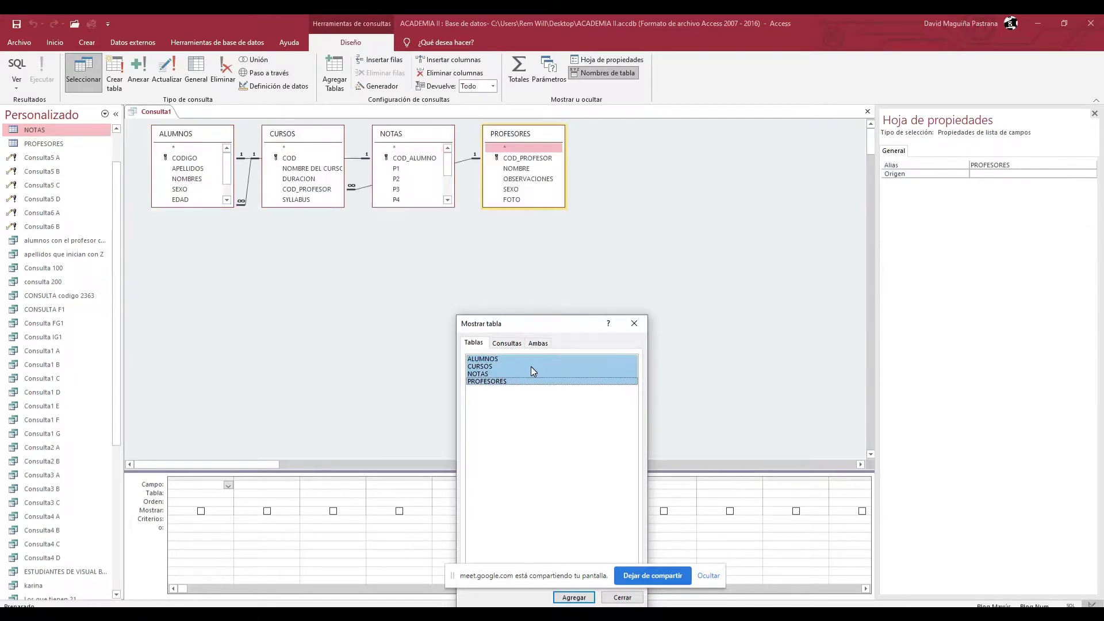
{"action": "left_click", "coordinate": [643, 325]}
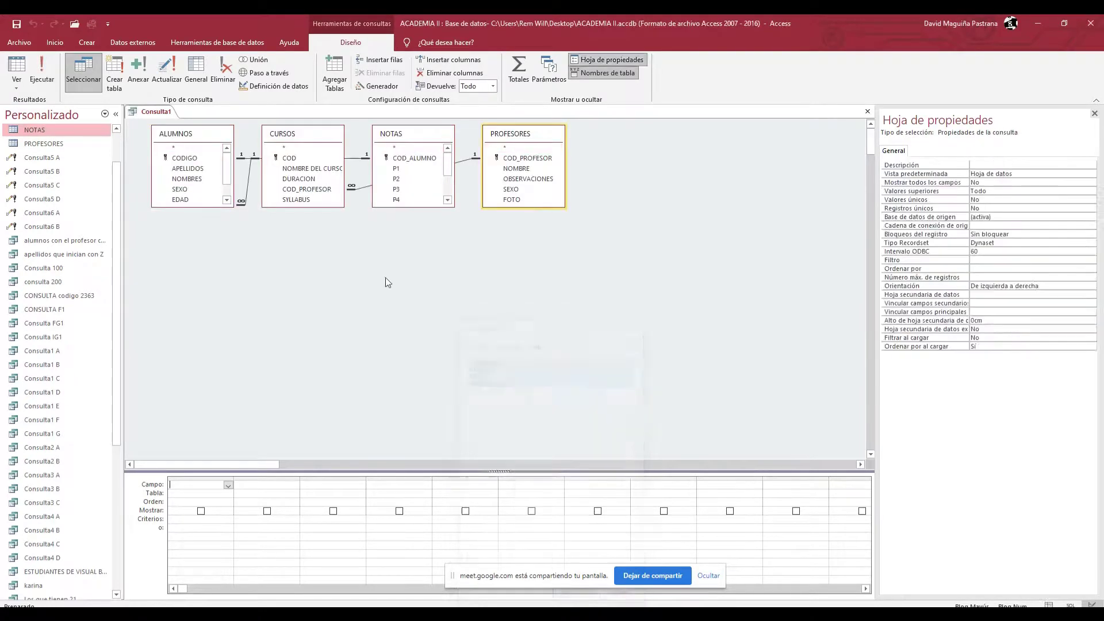
Step: Add NOMBRES, APELLIDOS and CODIGO from ALUMNOS, P1 from NOTAS, and NOMBRE and SEXO from PROFESORES to the query grid
{"action": "double_click", "coordinate": [192, 178]}
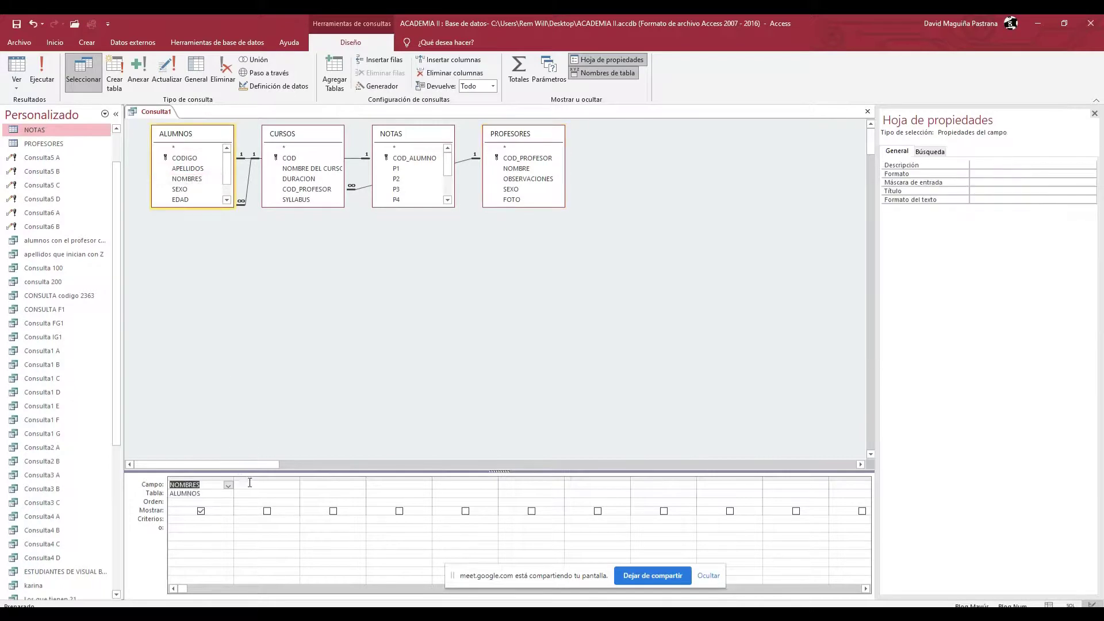
{"action": "double_click", "coordinate": [190, 168]}
{"action": "double_click", "coordinate": [185, 158]}
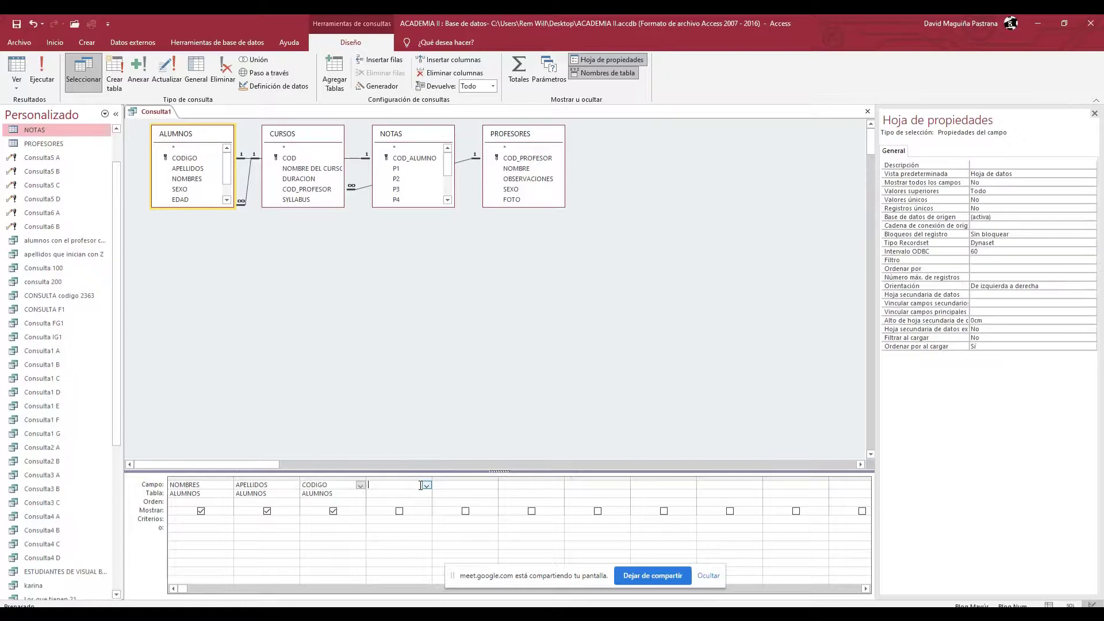
{"action": "double_click", "coordinate": [397, 169]}
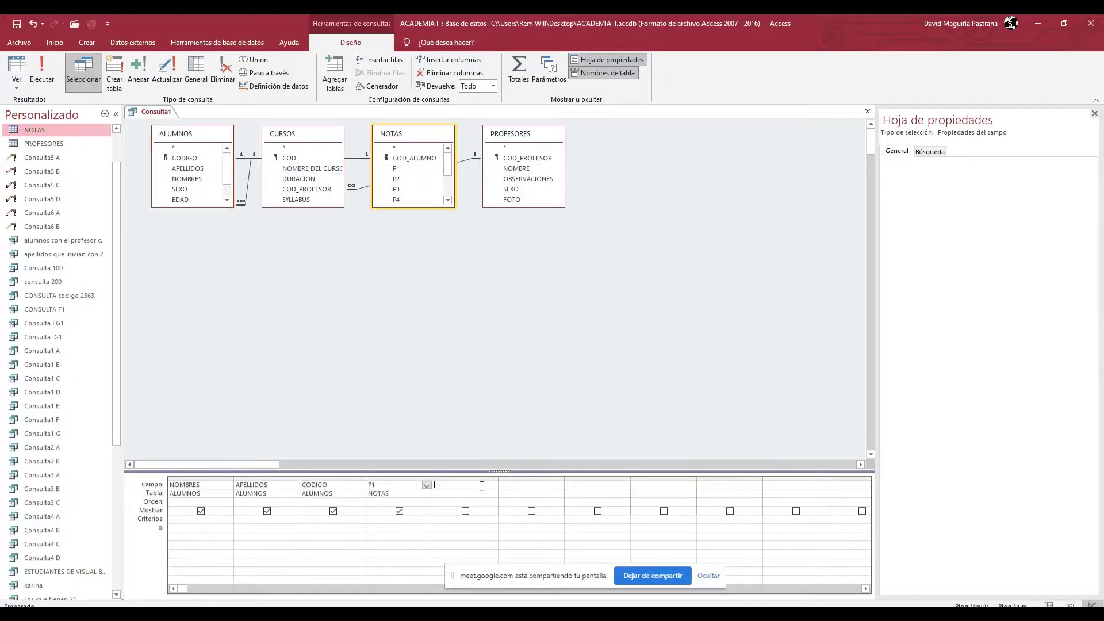
{"action": "double_click", "coordinate": [518, 169]}
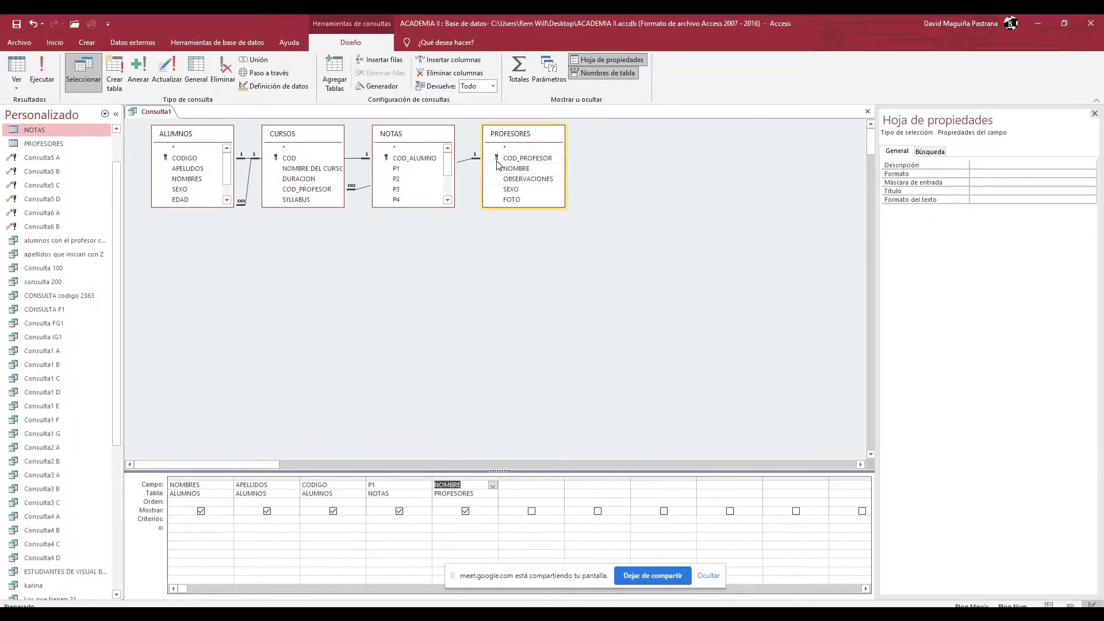
{"action": "double_click", "coordinate": [526, 192]}
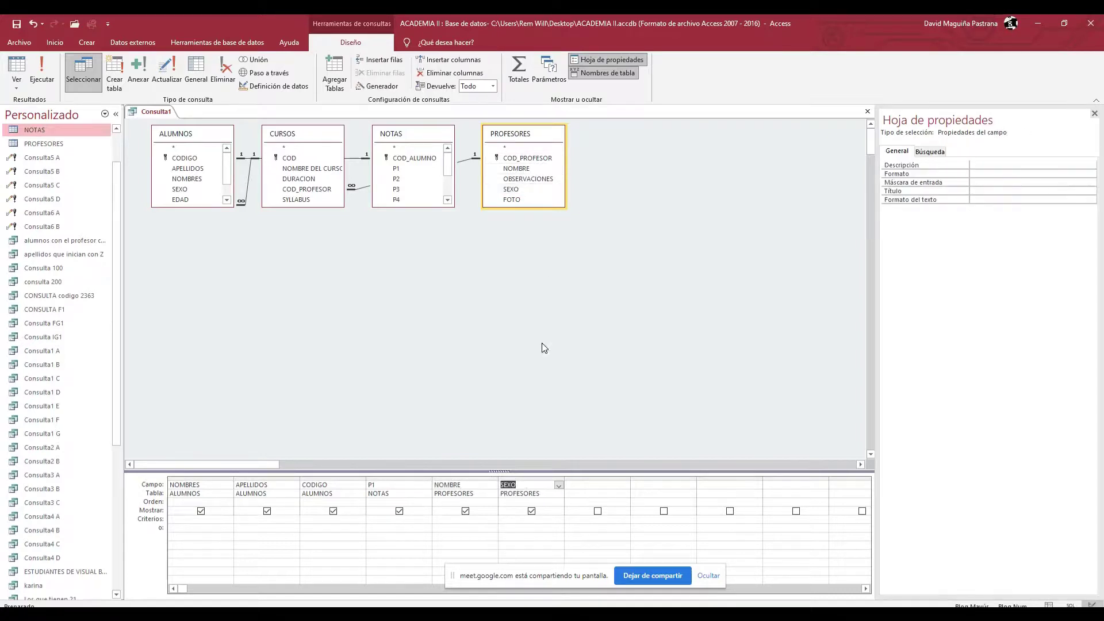
Step: Set the criterion of the PROFESORES SEXO field to F and run the query
{"action": "left_click", "coordinate": [542, 520]}
{"action": "type", "text": "f"}
{"action": "key", "text": "BackSpace"}
{"action": "type", "text": "F"}
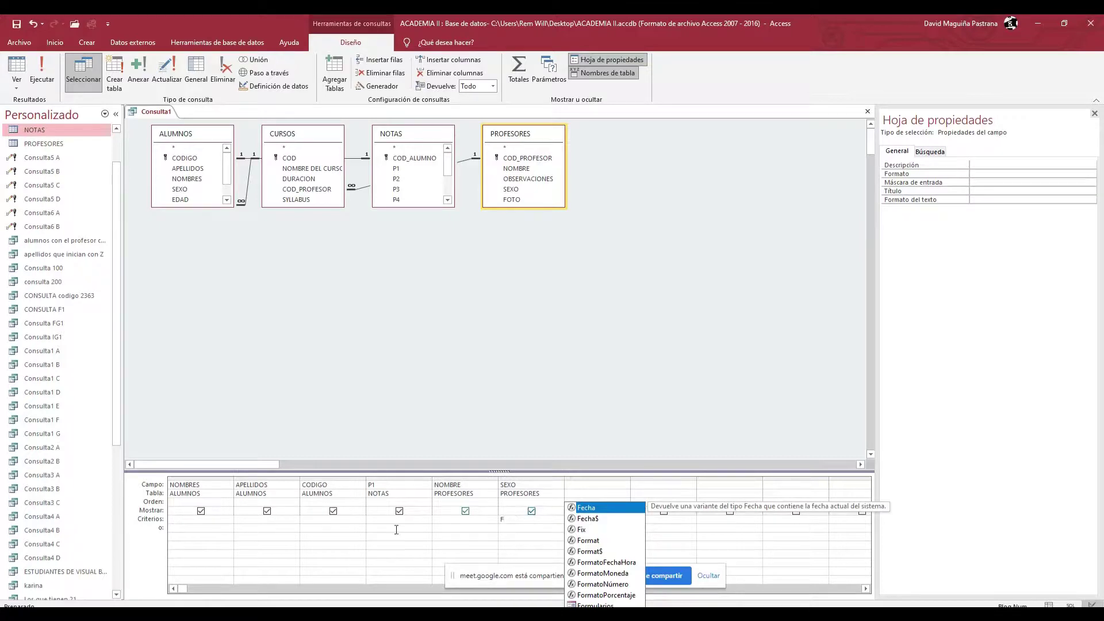
{"action": "left_click", "coordinate": [389, 523]}
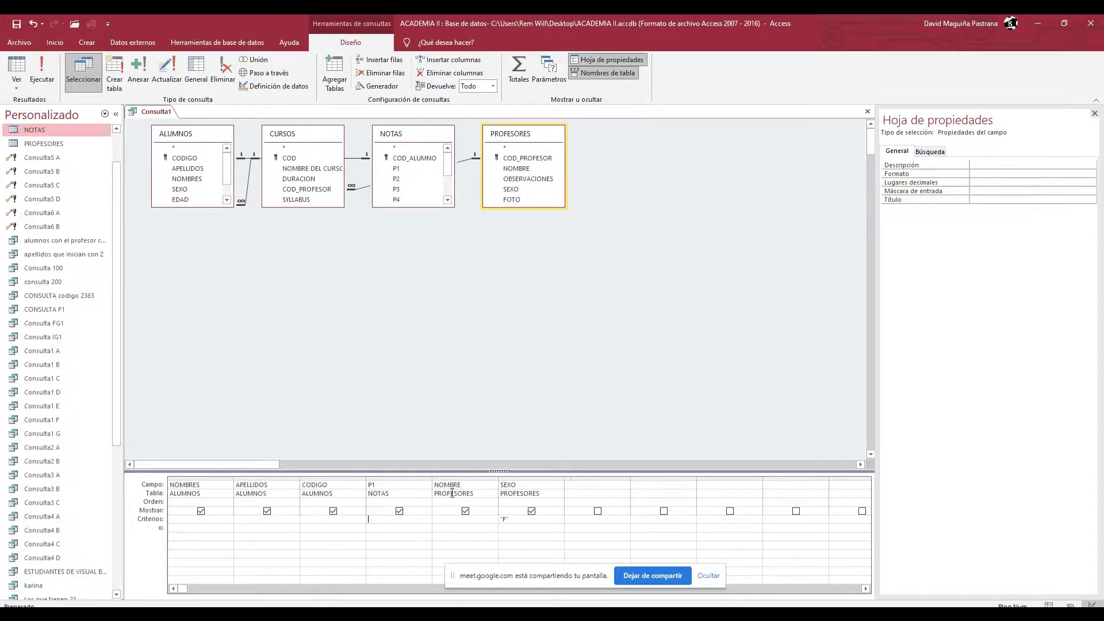
{"action": "left_click", "coordinate": [46, 73]}
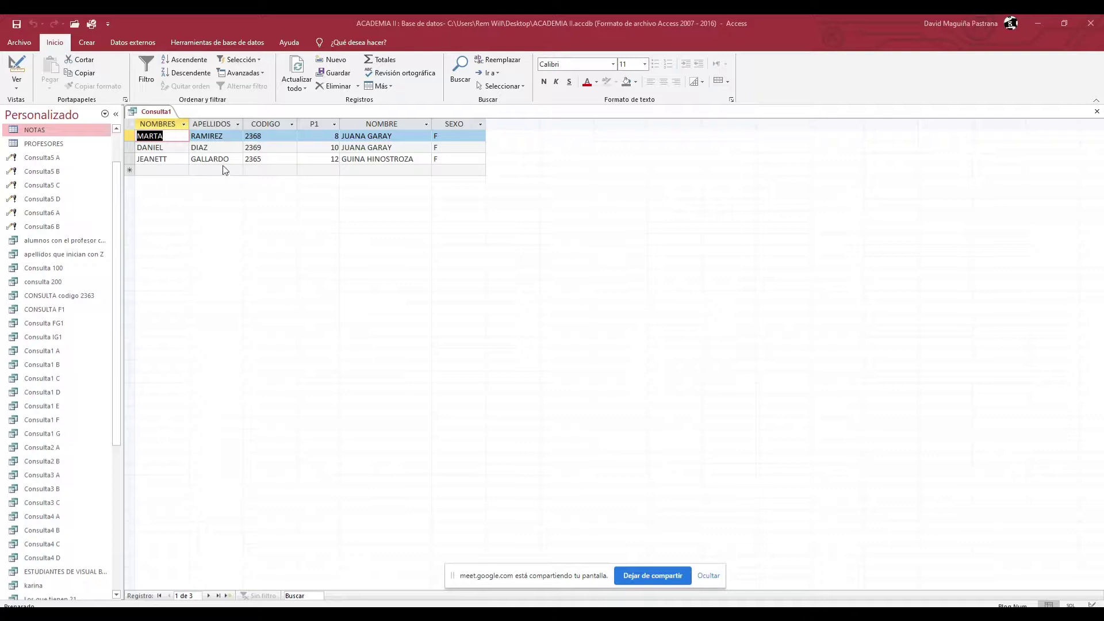
Step: Return the query to Design view and spread out the NOTAS, CURSOS and PROFESORES tables to separate their relationship lines
{"action": "left_click", "coordinate": [151, 109]}
{"action": "left_click", "coordinate": [17, 83]}
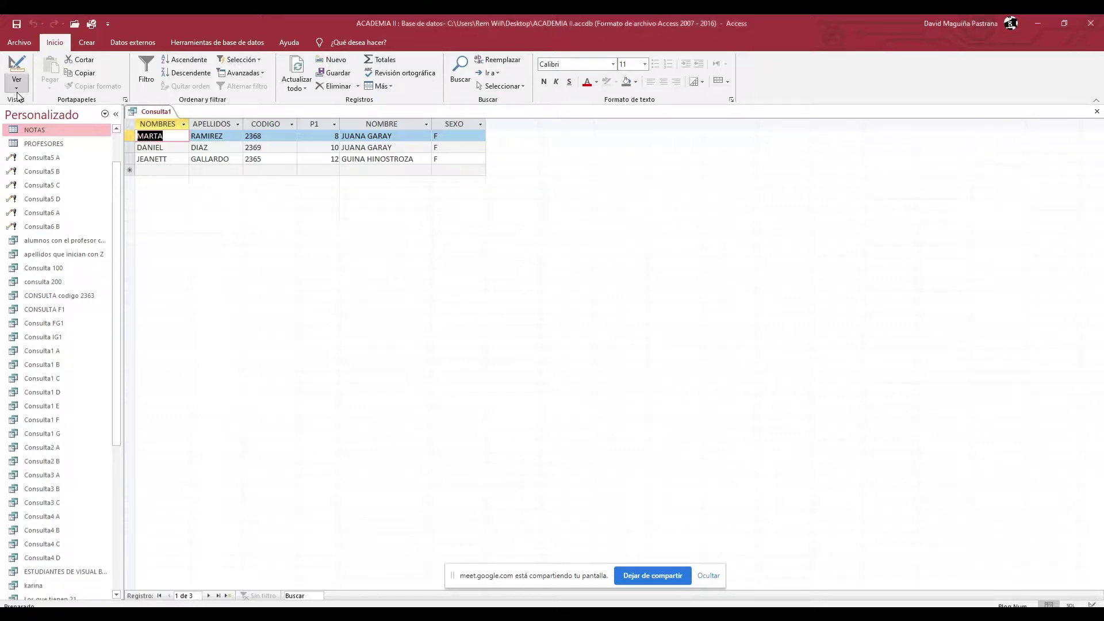
{"action": "left_click", "coordinate": [60, 157]}
{"action": "left_click", "coordinate": [492, 525]}
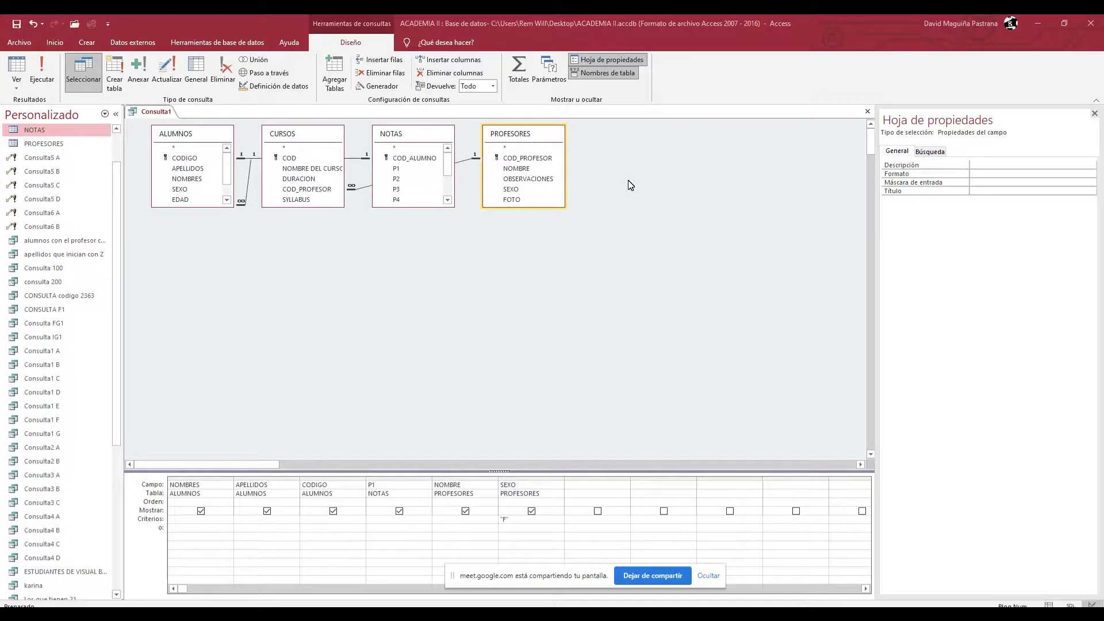
{"action": "scroll", "coordinate": [109, 247], "scroll_direction": "down", "scroll_amount": 3}
{"action": "scroll", "coordinate": [112, 273], "scroll_direction": "up", "scroll_amount": 5}
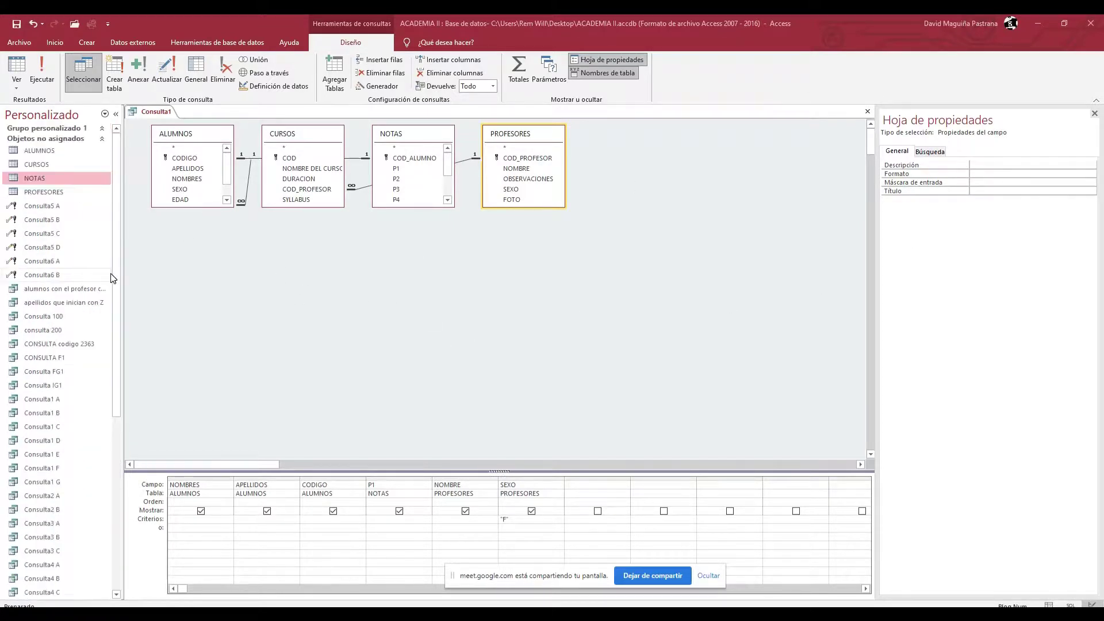
{"action": "left_click_drag", "start_coordinate": [382, 144], "coordinate": [260, 312]}
{"action": "left_click", "coordinate": [297, 140]}
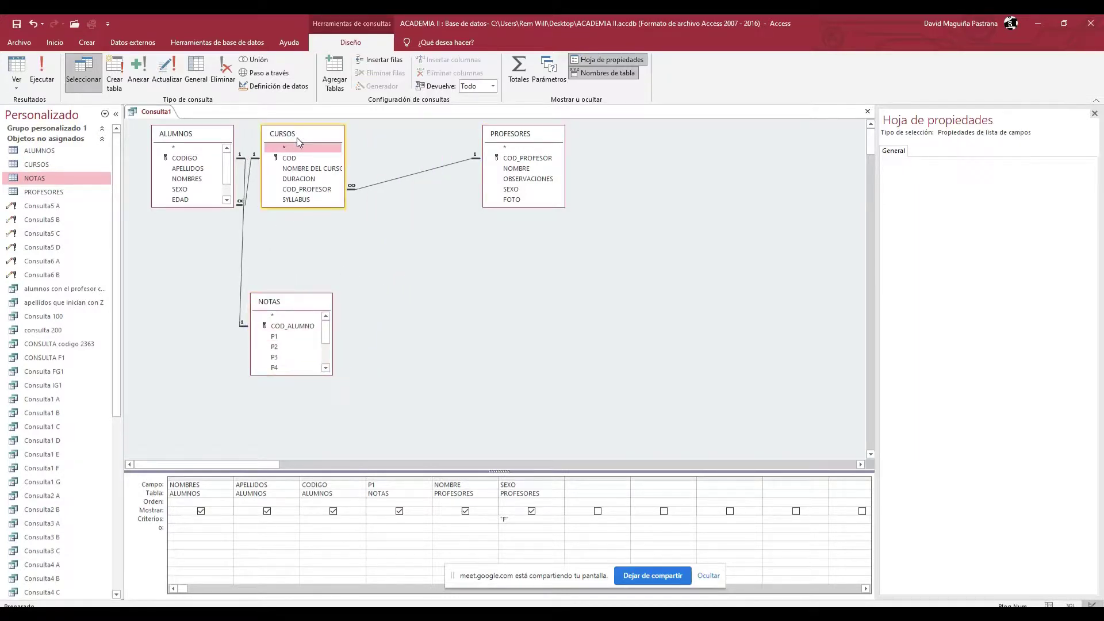
{"action": "left_click_drag", "start_coordinate": [297, 140], "coordinate": [369, 167]}
{"action": "left_click_drag", "start_coordinate": [510, 138], "coordinate": [585, 178]}
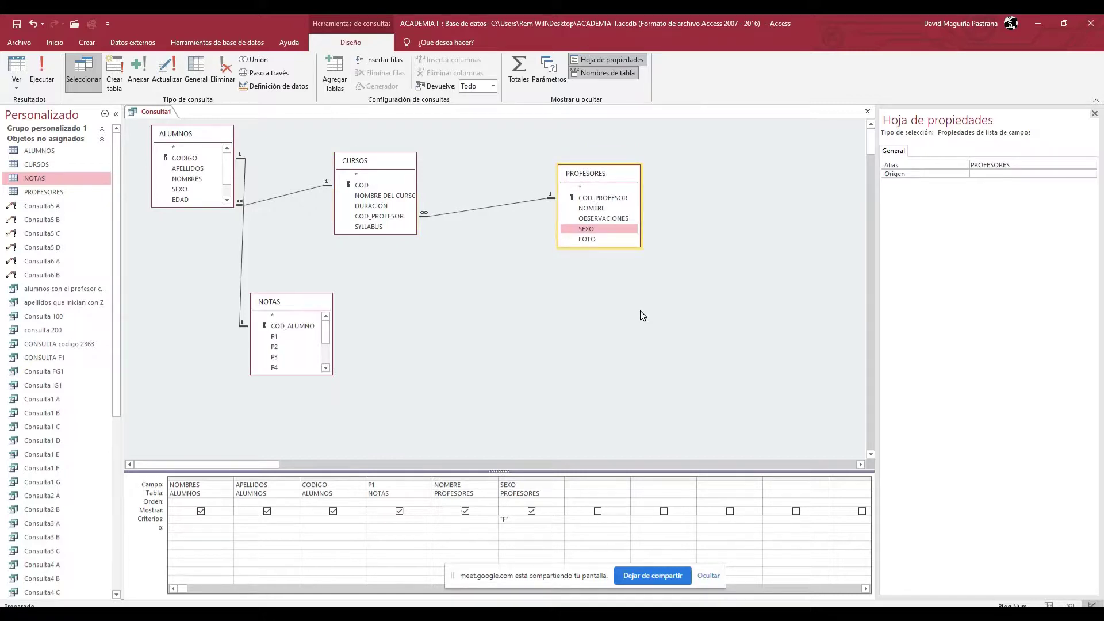
{"action": "left_click_drag", "start_coordinate": [393, 161], "coordinate": [454, 160]}
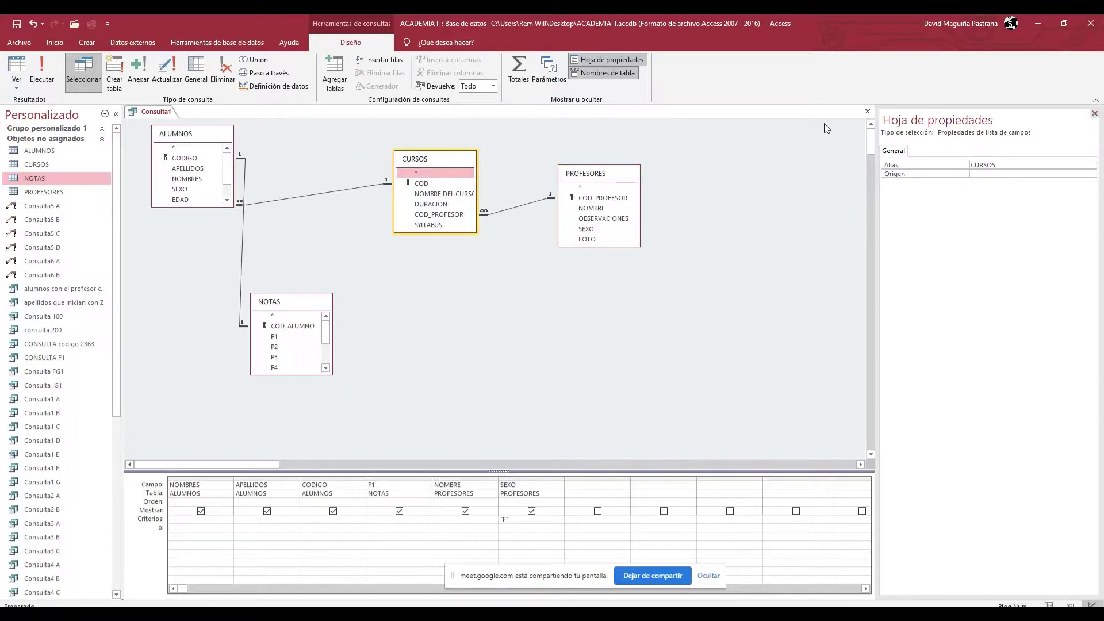
Step: Close the query and save it under the name "profesoras"
{"action": "left_click", "coordinate": [868, 111]}
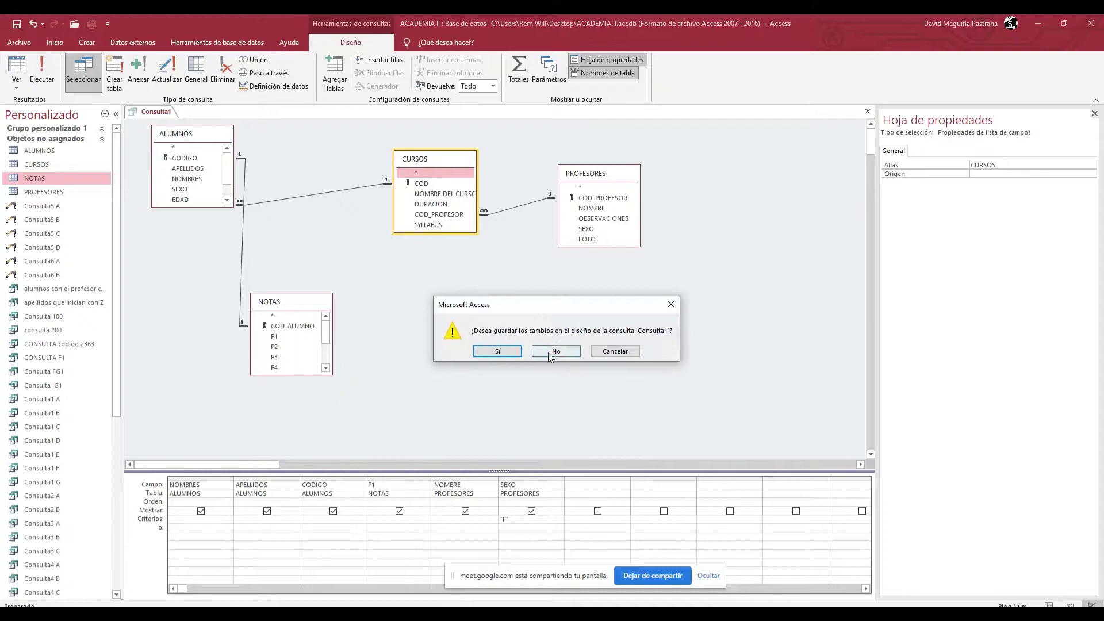
{"action": "left_click", "coordinate": [498, 351]}
{"action": "key", "text": "BackSpace"}
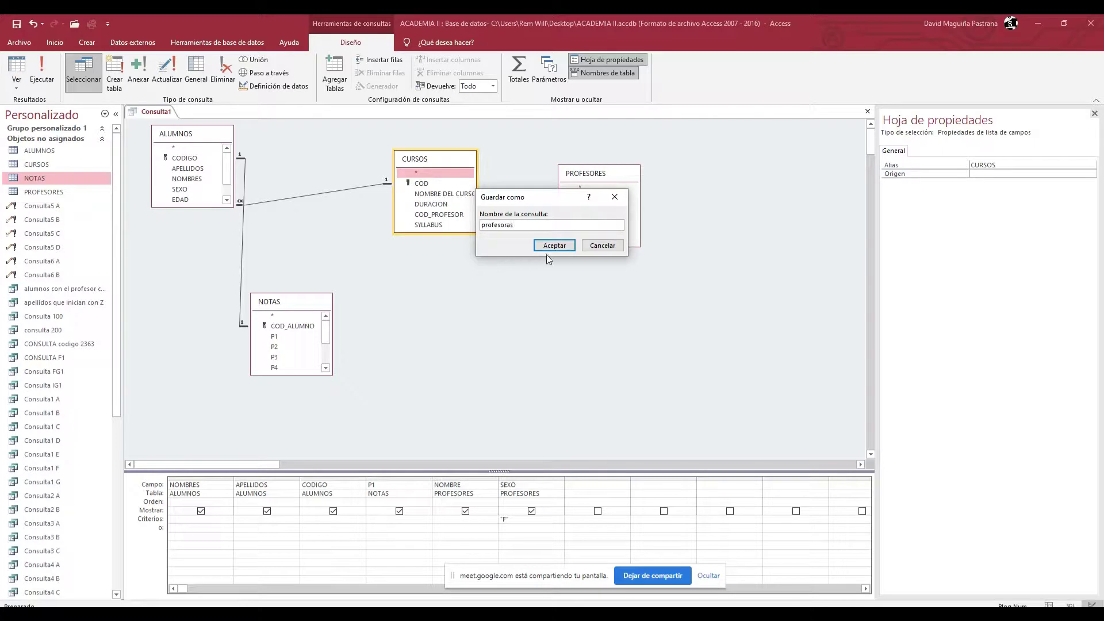
{"action": "key", "text": "Return"}
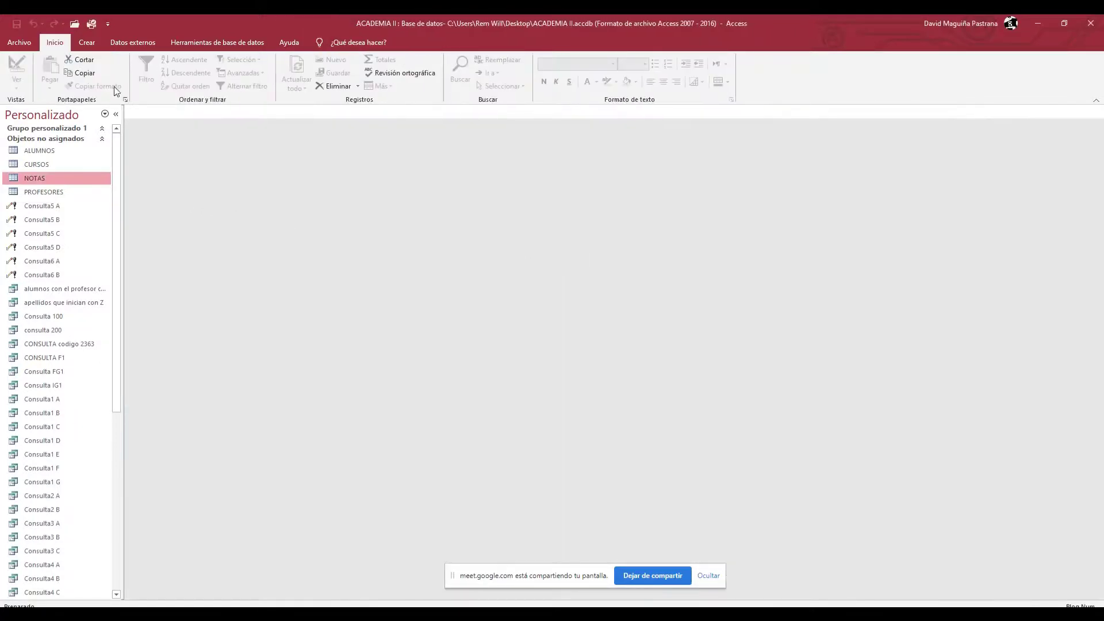
{"action": "left_click", "coordinate": [83, 44]}
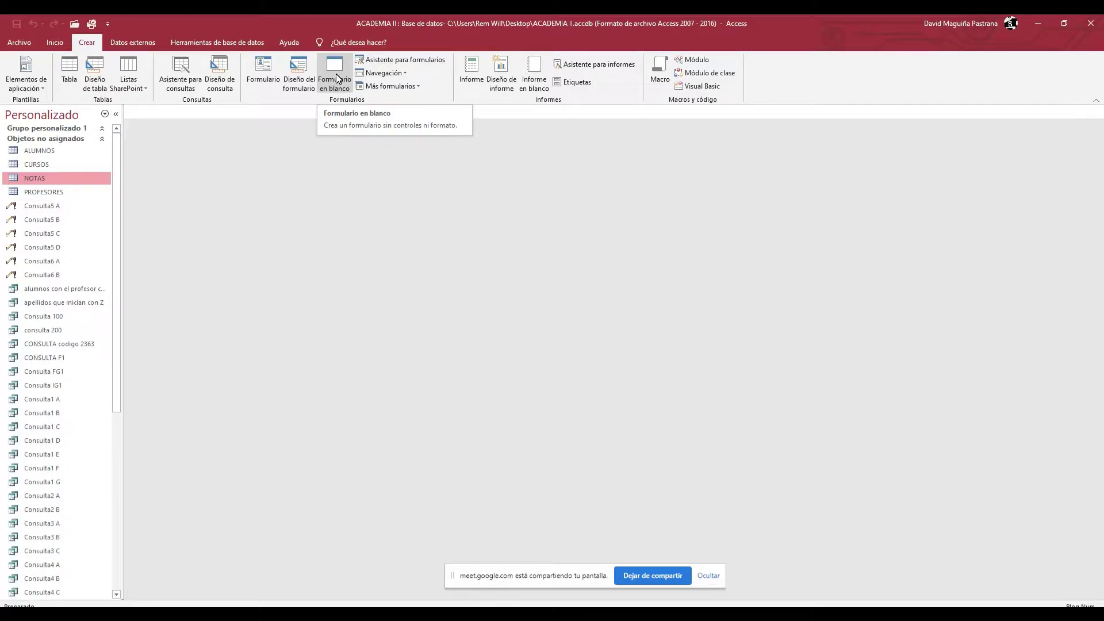
{"action": "left_click", "coordinate": [298, 92]}
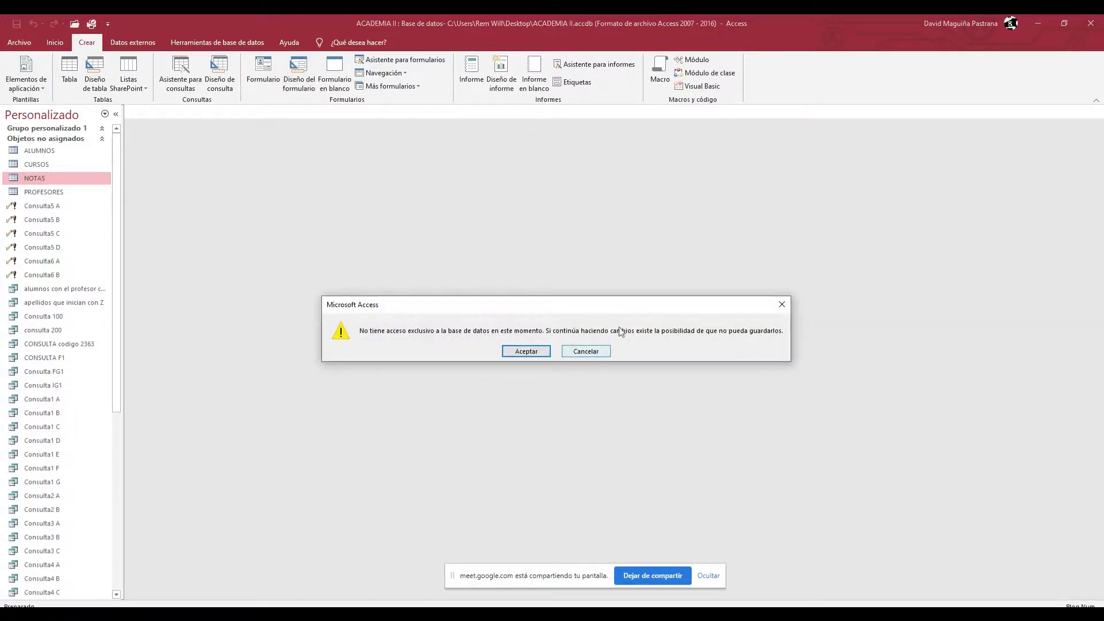
{"action": "left_click", "coordinate": [782, 305]}
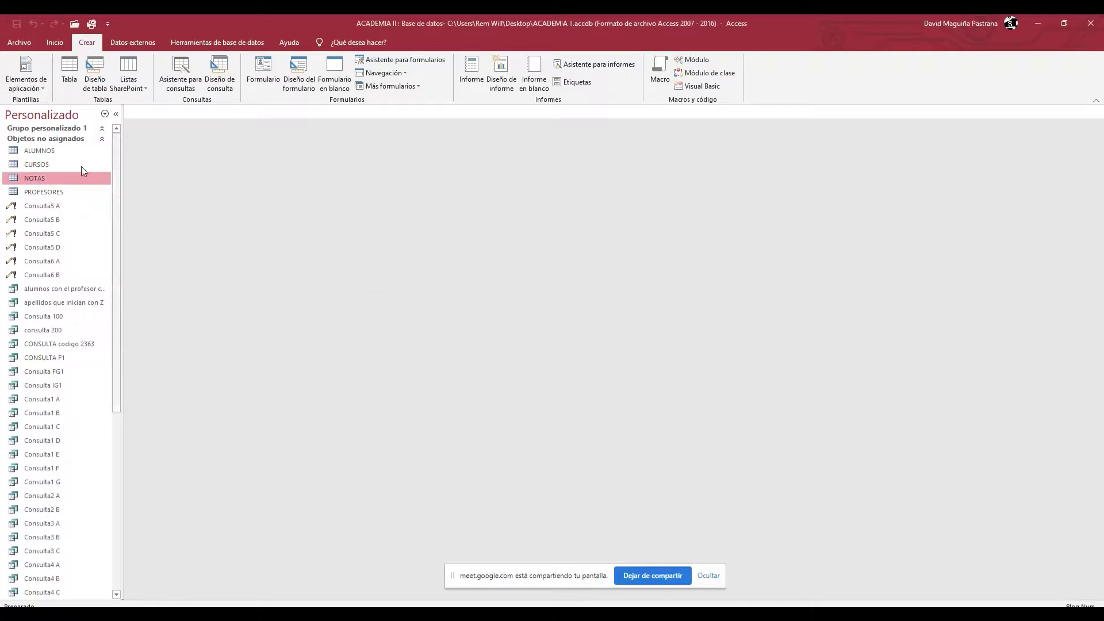
Step: Open the ALUMNOS table in Datasheet view
{"action": "double_click", "coordinate": [53, 151]}
Step: Create a blank form in Design view alongside the ALUMNOS table, and close it without adding anything
{"action": "left_click", "coordinate": [298, 81]}
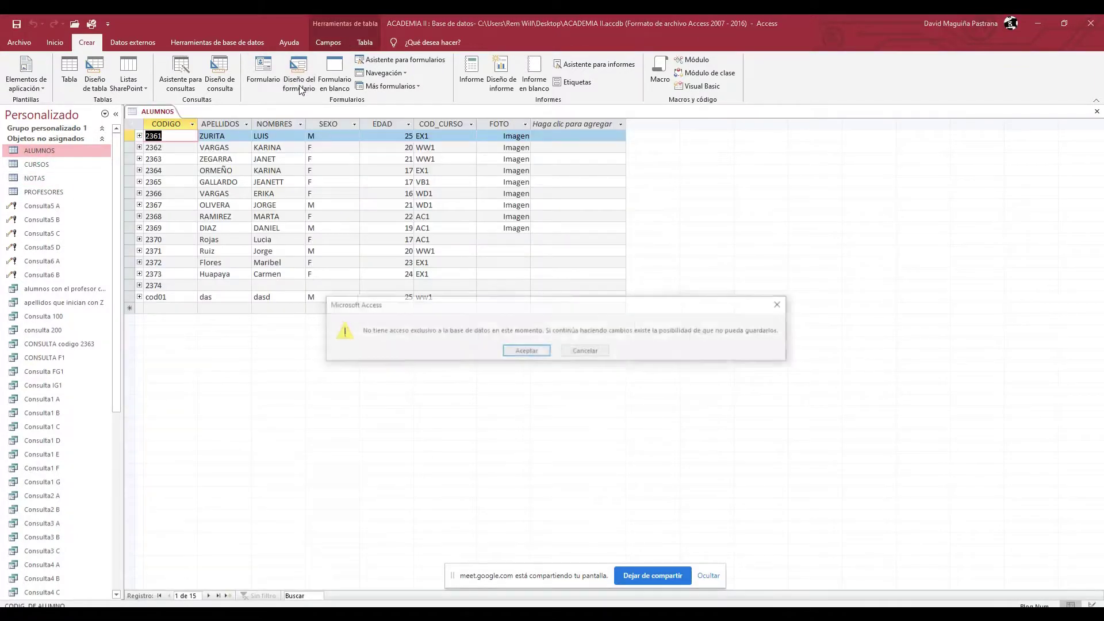
{"action": "left_click", "coordinate": [525, 351]}
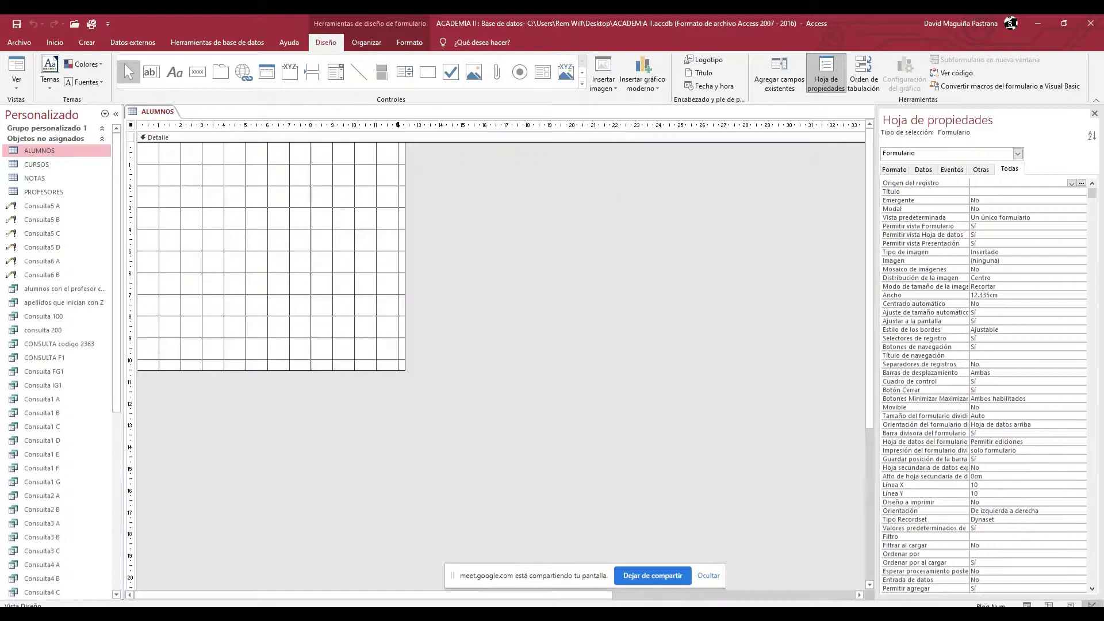
{"action": "left_click", "coordinate": [299, 180]}
{"action": "left_click", "coordinate": [156, 112]}
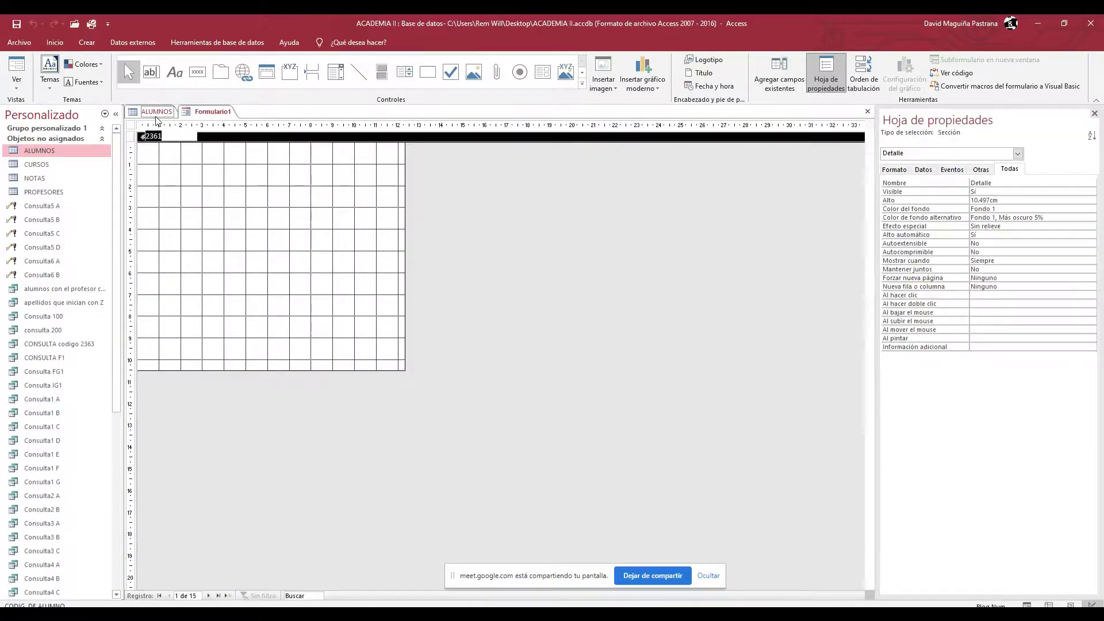
{"action": "left_click", "coordinate": [212, 111]}
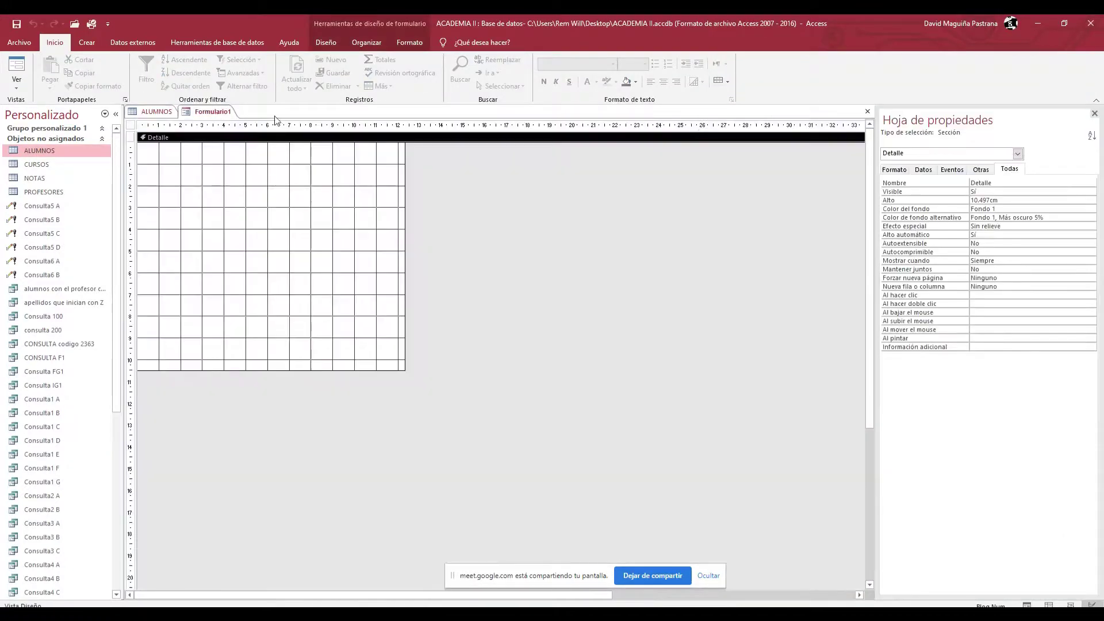
{"action": "left_click", "coordinate": [868, 111]}
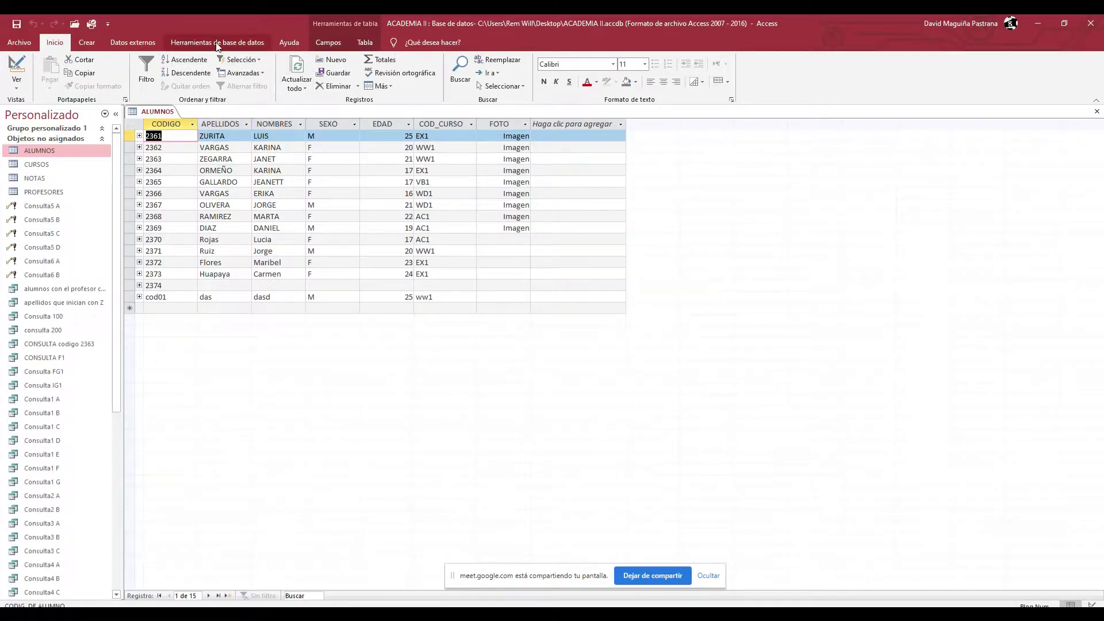
{"action": "left_click", "coordinate": [132, 42]}
{"action": "left_click", "coordinate": [187, 40]}
{"action": "left_click", "coordinate": [154, 44]}
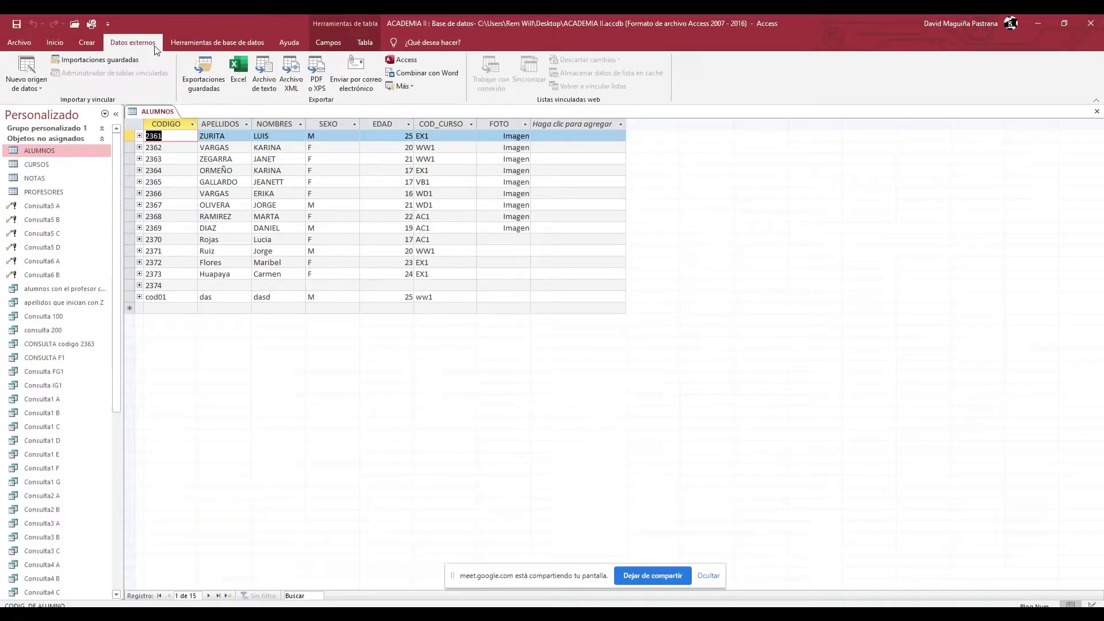
{"action": "left_click", "coordinate": [326, 45]}
{"action": "scroll", "coordinate": [312, 40], "scroll_direction": "down", "scroll_amount": 1}
{"action": "scroll", "coordinate": [312, 40], "scroll_direction": "up", "scroll_amount": 3}
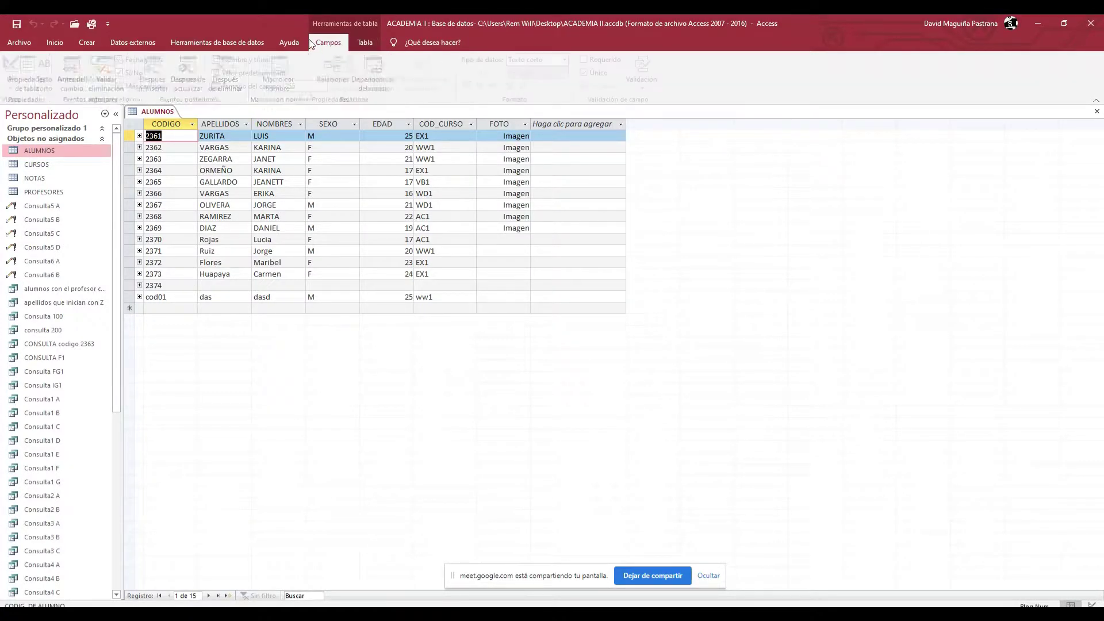
{"action": "left_click", "coordinate": [133, 42]}
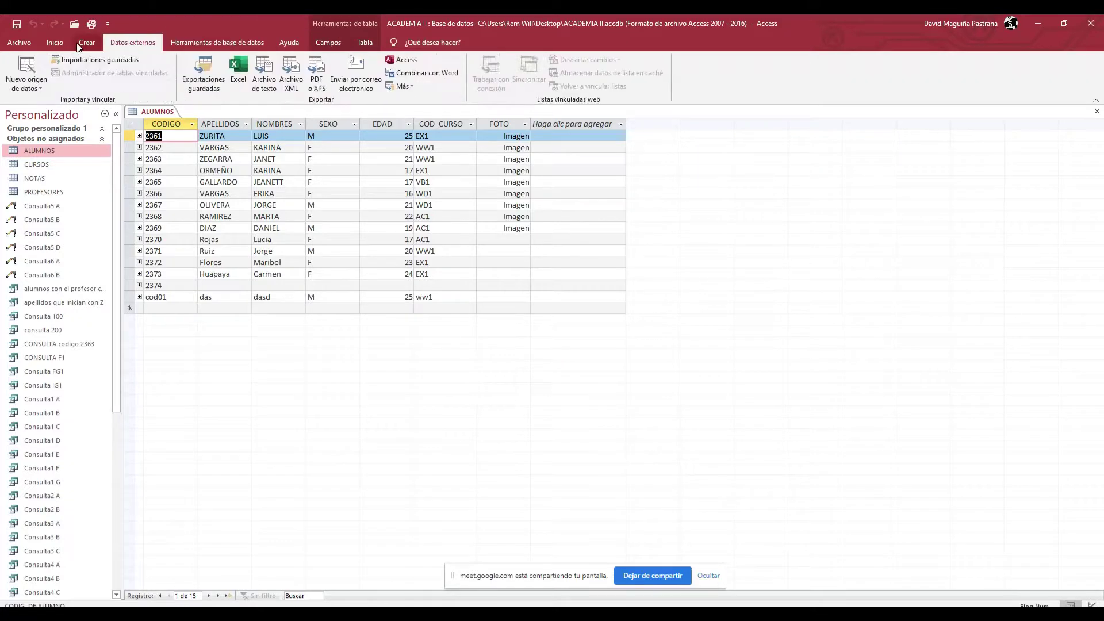
Step: Generate a form from the open ALUMNOS table and select its COD_CURSO text box
{"action": "left_click", "coordinate": [87, 42]}
{"action": "left_click", "coordinate": [264, 75]}
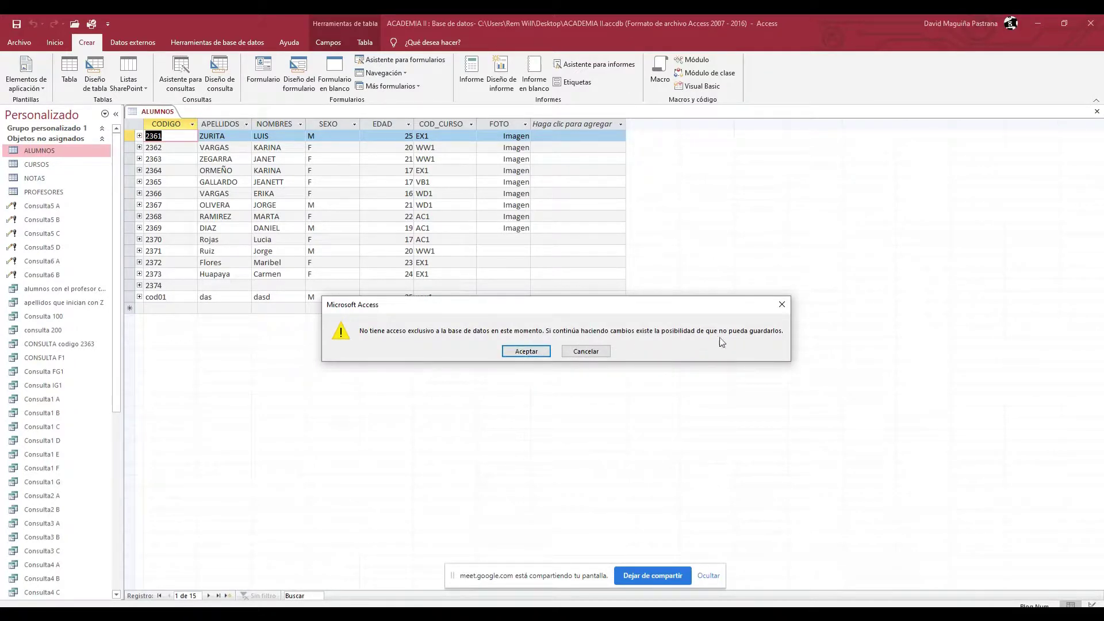
{"action": "left_click", "coordinate": [782, 305]}
{"action": "left_click", "coordinate": [481, 332]}
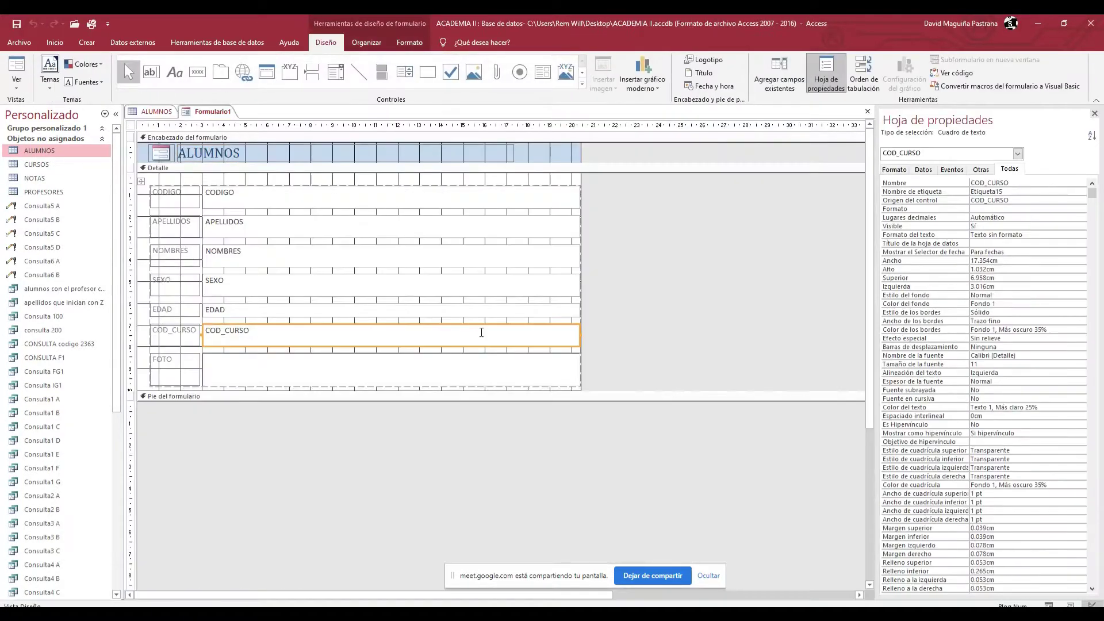
{"action": "left_click", "coordinate": [162, 114]}
{"action": "left_click", "coordinate": [205, 113]}
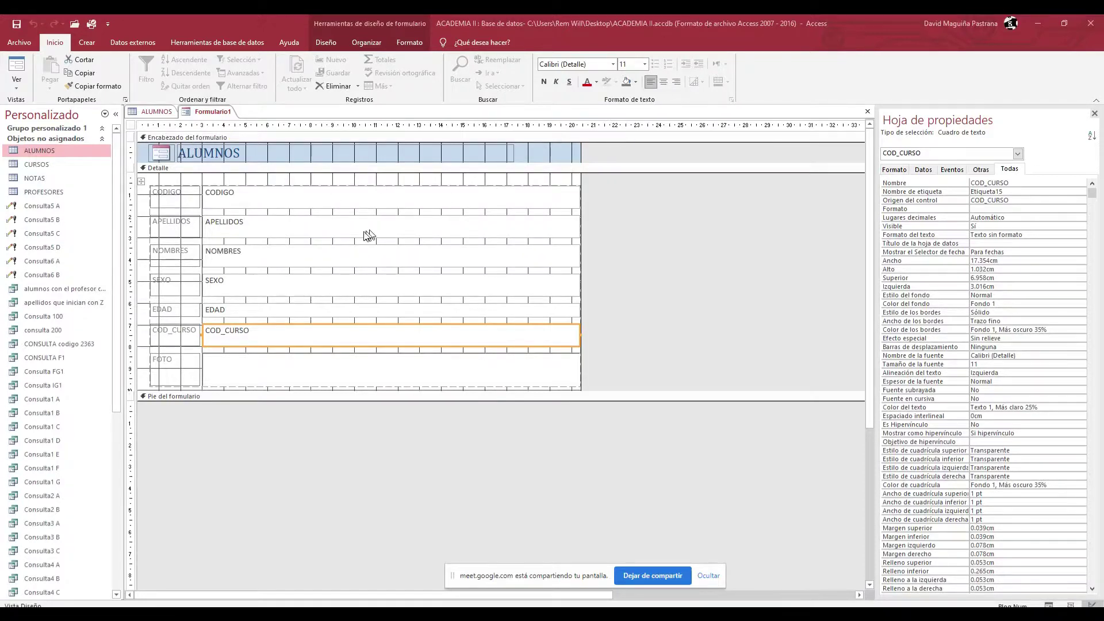
Step: Switch to the browser and examine sample form designs in the Google image results for "formularios", and return to Access
{"action": "left_click_drag", "start_coordinate": [1103, 28], "coordinate": [368, 1]}
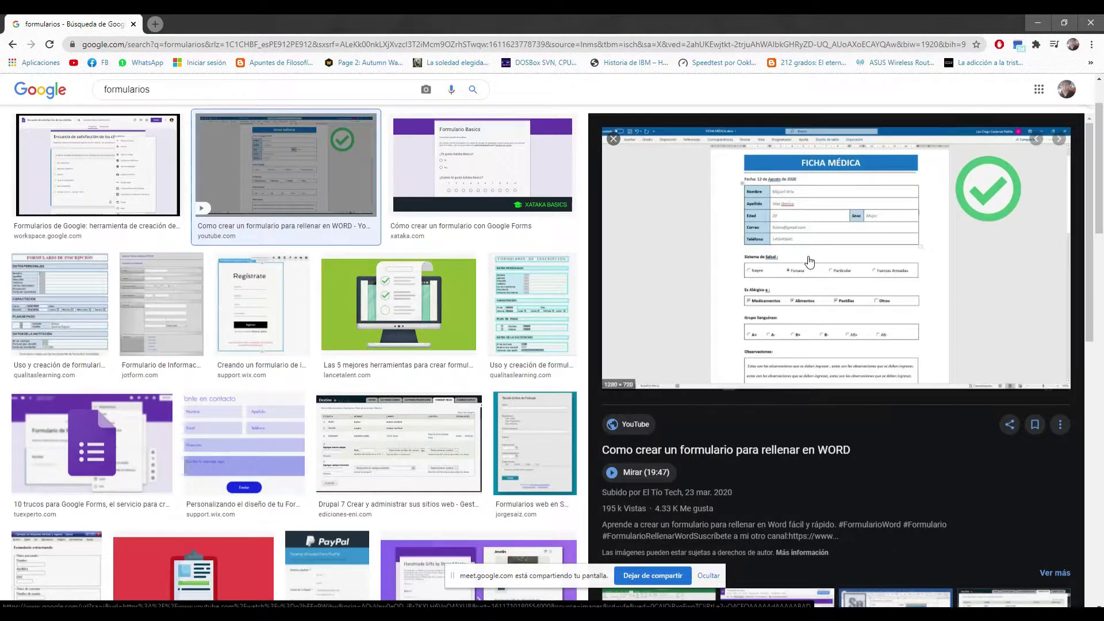
{"action": "left_click", "coordinate": [495, 172]}
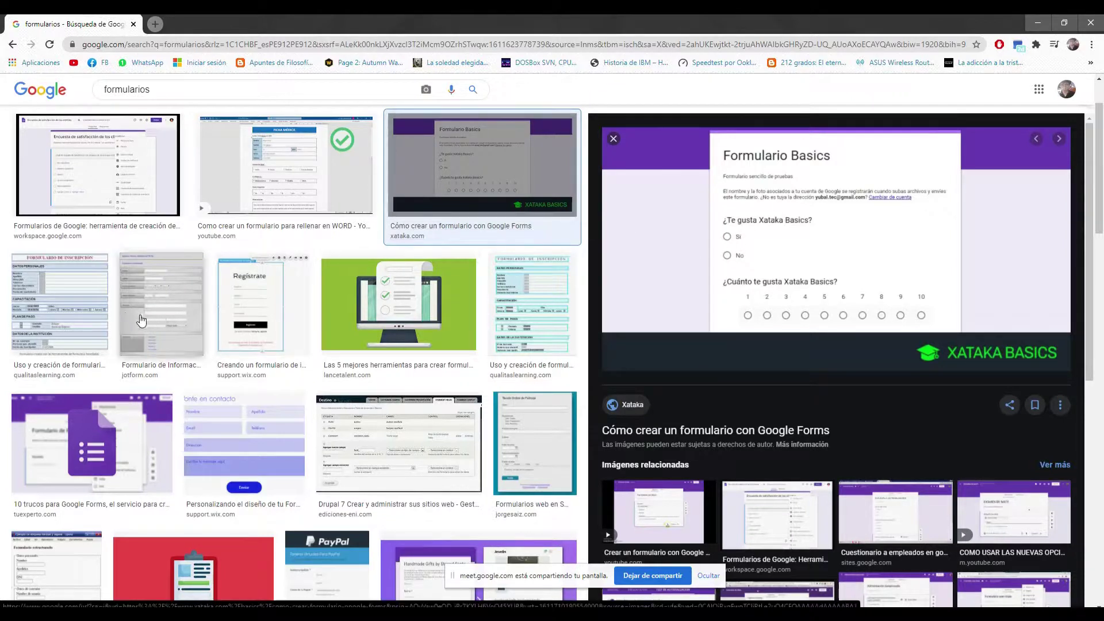
{"action": "scroll", "coordinate": [281, 353], "scroll_direction": "down", "scroll_amount": 3}
{"action": "scroll", "coordinate": [281, 353], "scroll_direction": "down", "scroll_amount": 6}
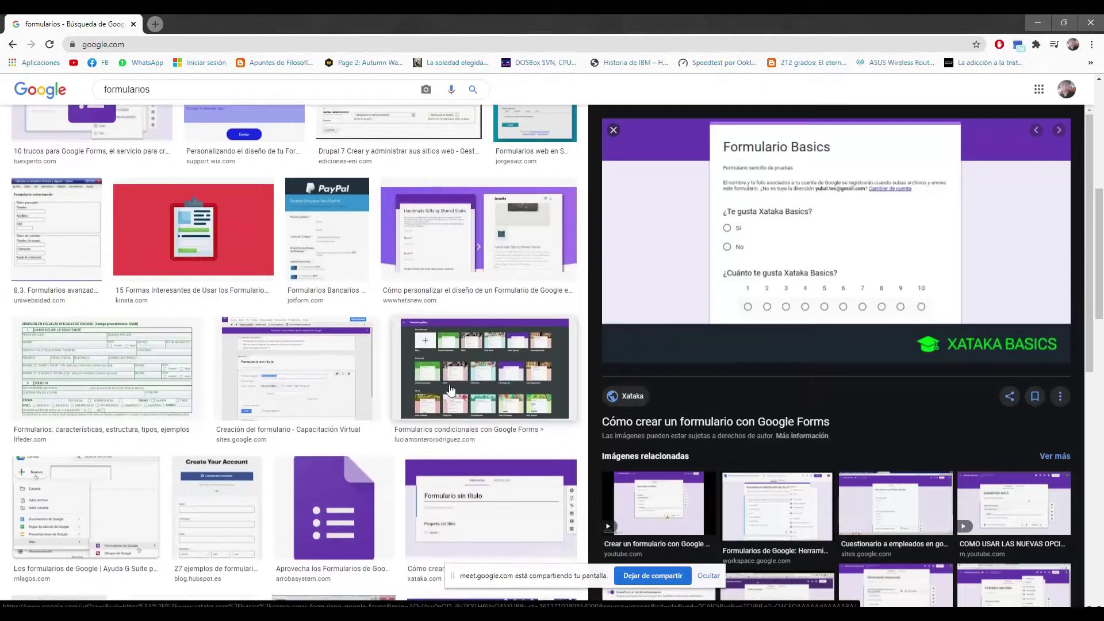
{"action": "scroll", "coordinate": [452, 393], "scroll_direction": "up", "scroll_amount": 6}
{"action": "scroll", "coordinate": [452, 394], "scroll_direction": "down", "scroll_amount": 5}
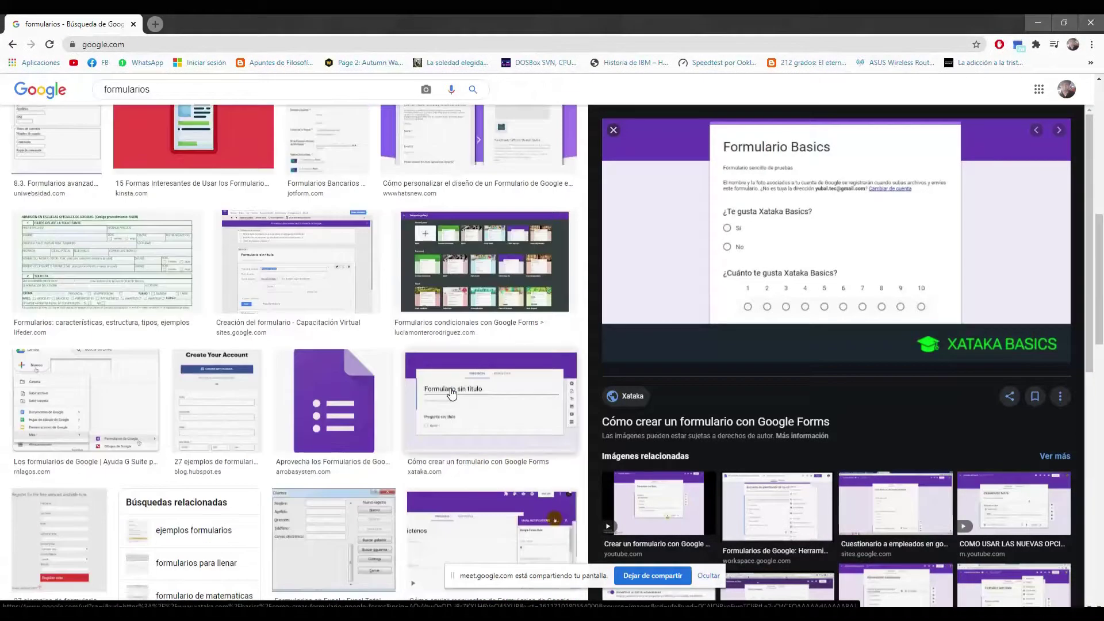
{"action": "left_click", "coordinate": [217, 345]}
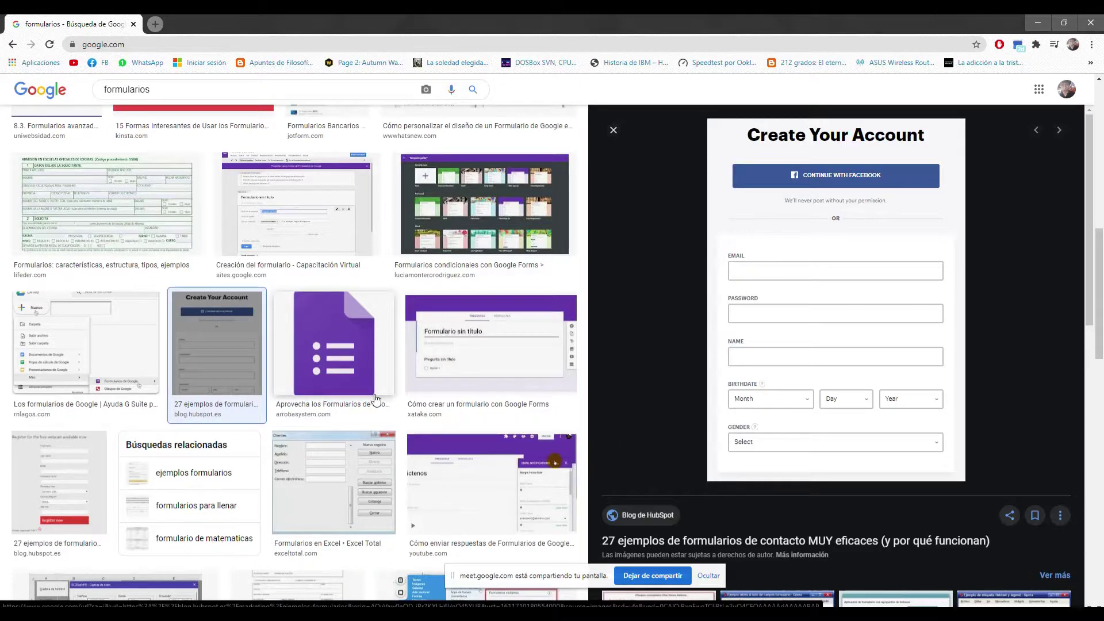
{"action": "scroll", "coordinate": [371, 396], "scroll_direction": "down", "scroll_amount": 4}
{"action": "scroll", "coordinate": [371, 396], "scroll_direction": "down", "scroll_amount": 10}
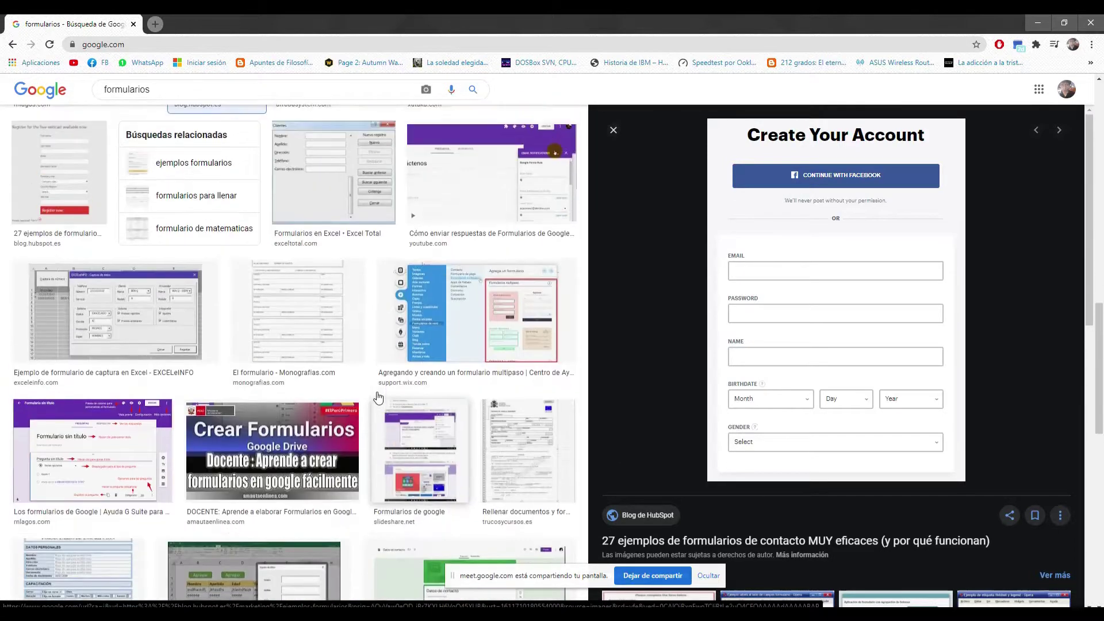
{"action": "left_click", "coordinate": [1090, 26]}
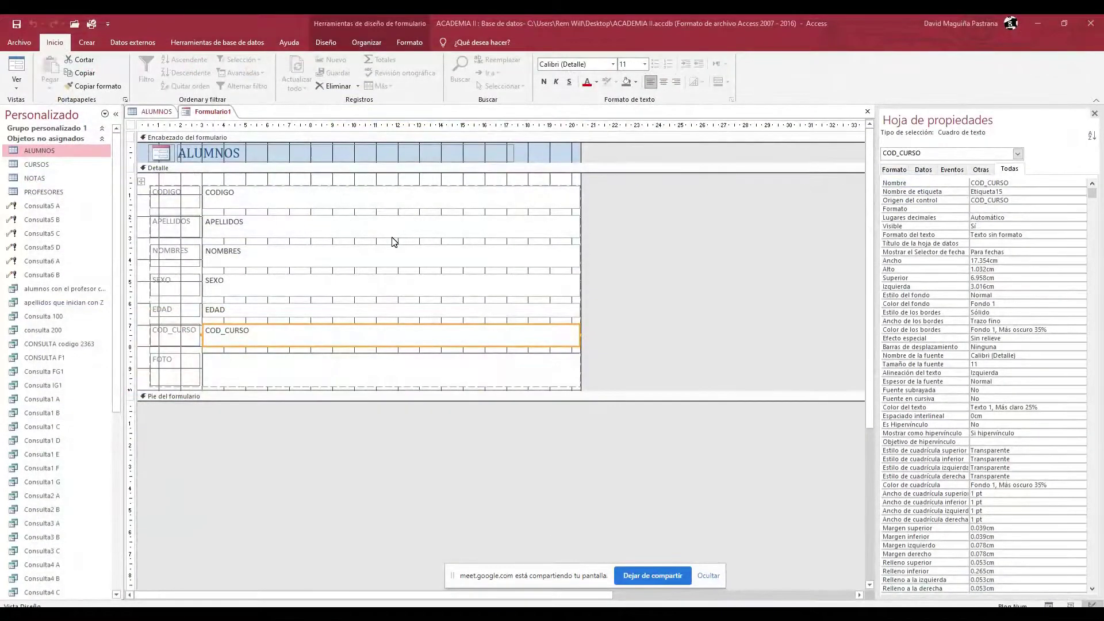
Step: Preview the ALUMNOS form in Form view and hide the screen-sharing notice
{"action": "left_click", "coordinate": [17, 88]}
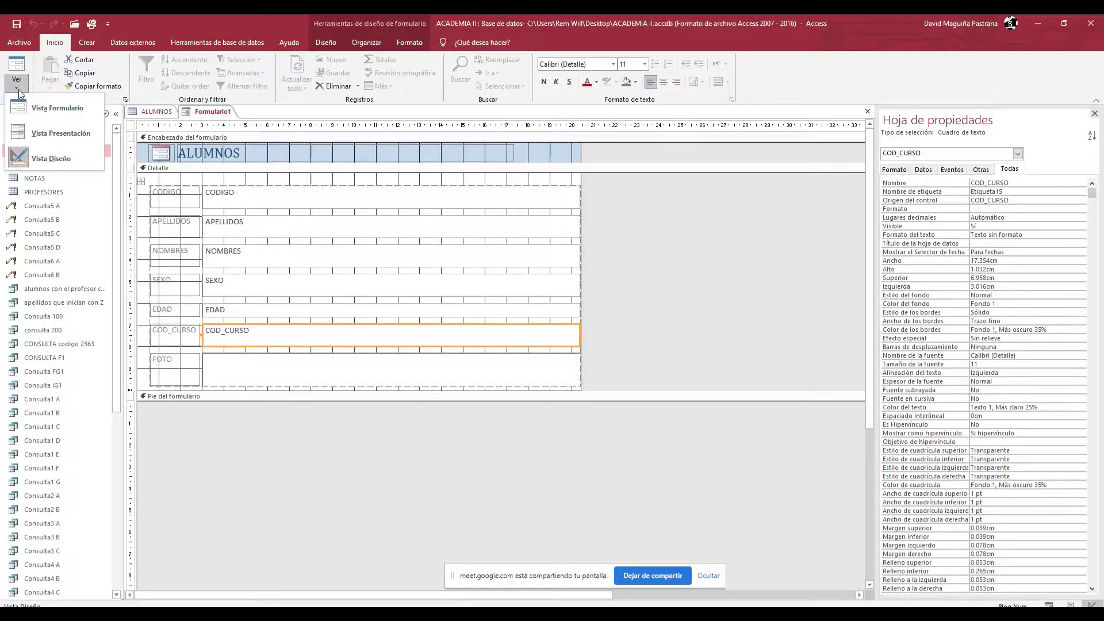
{"action": "left_click", "coordinate": [47, 113]}
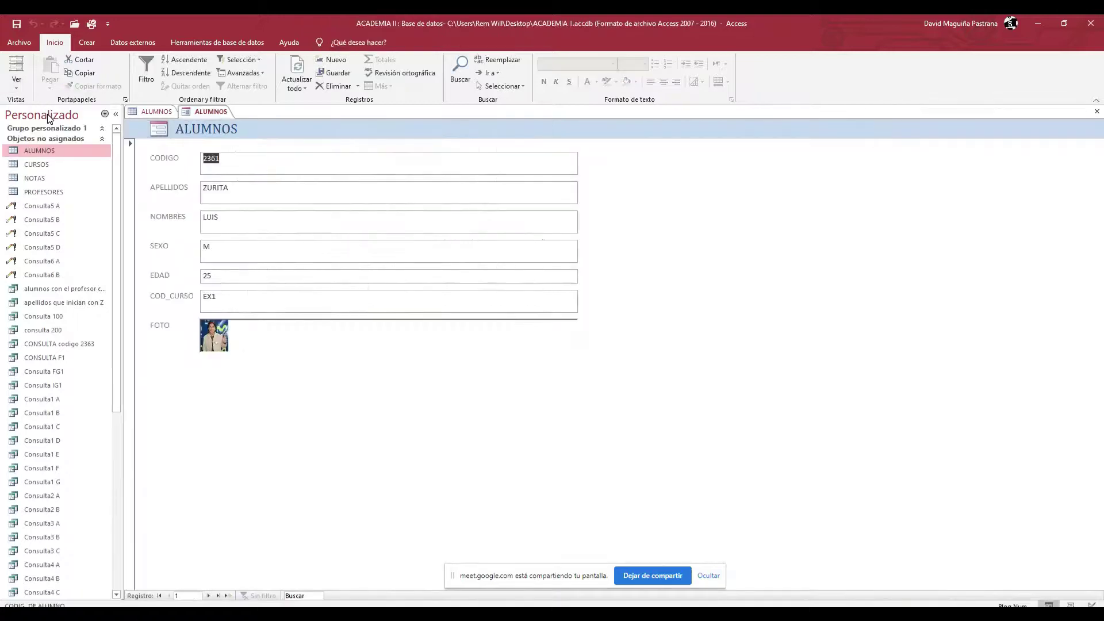
{"action": "left_click", "coordinate": [18, 88]}
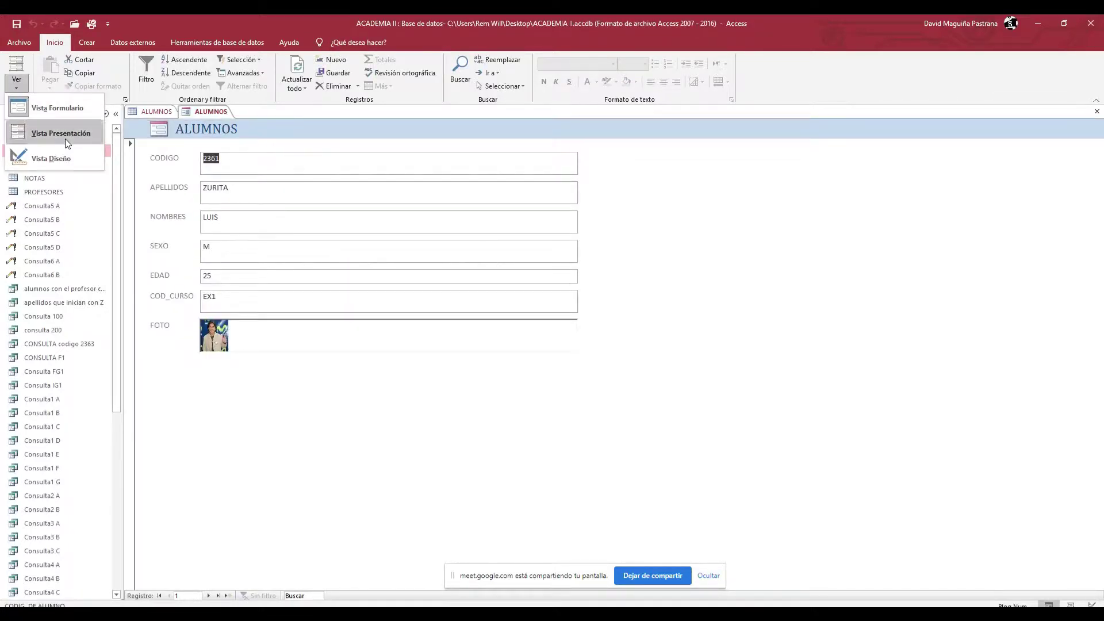
{"action": "left_click", "coordinate": [16, 87]}
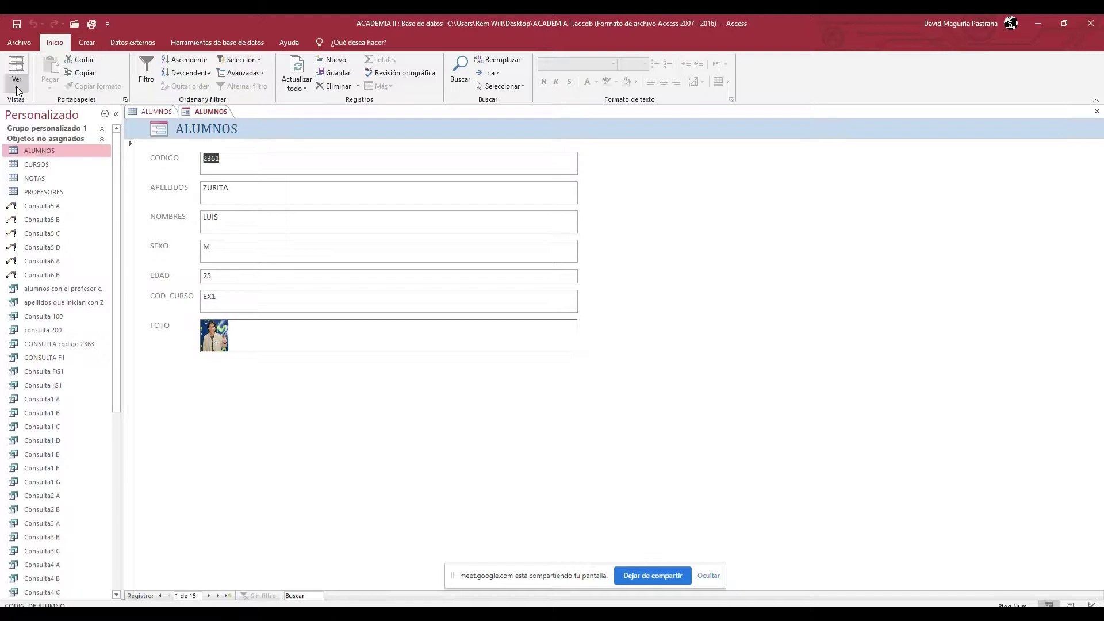
{"action": "left_click", "coordinate": [708, 575]}
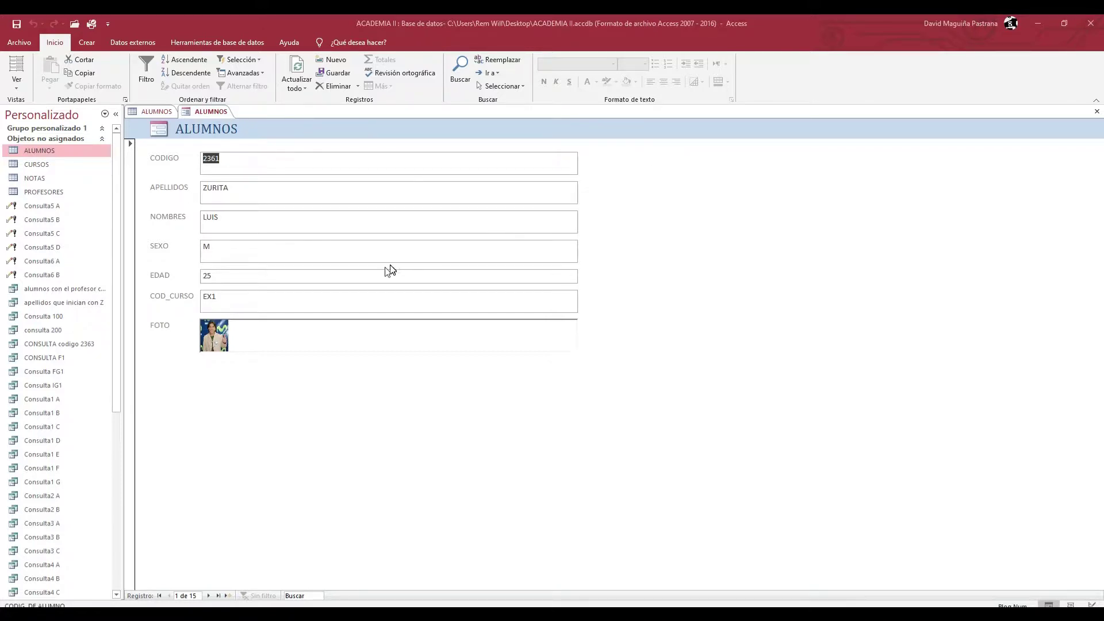
Step: Return the form to Design view and extend the Detail section downward to a height of about 12.5 cm
{"action": "left_click", "coordinate": [17, 83]}
{"action": "left_click", "coordinate": [54, 149]}
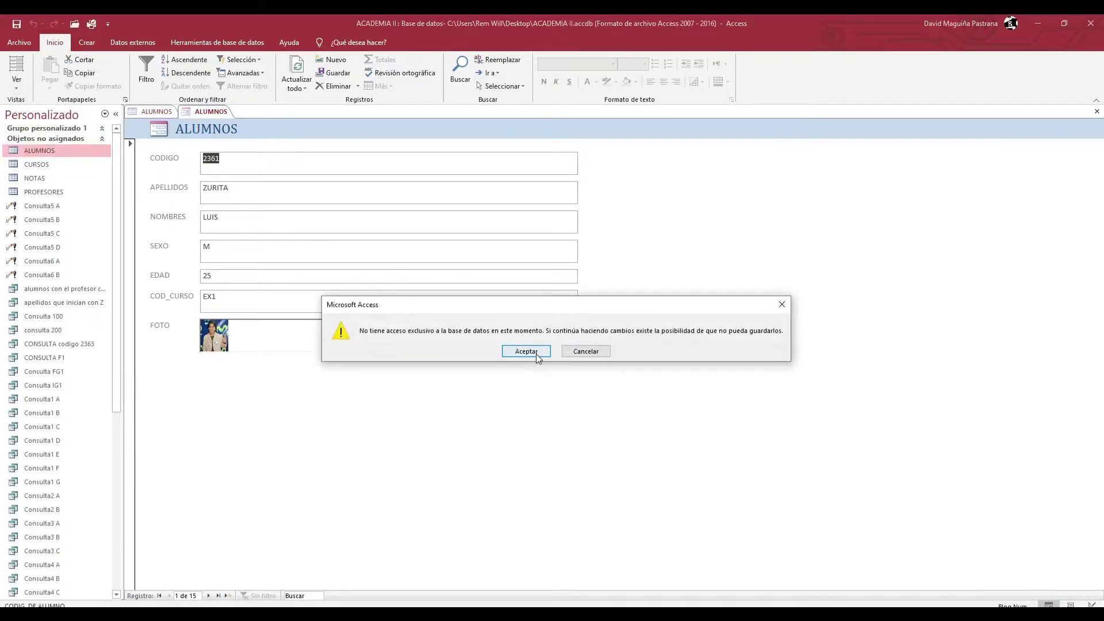
{"action": "left_click", "coordinate": [536, 353]}
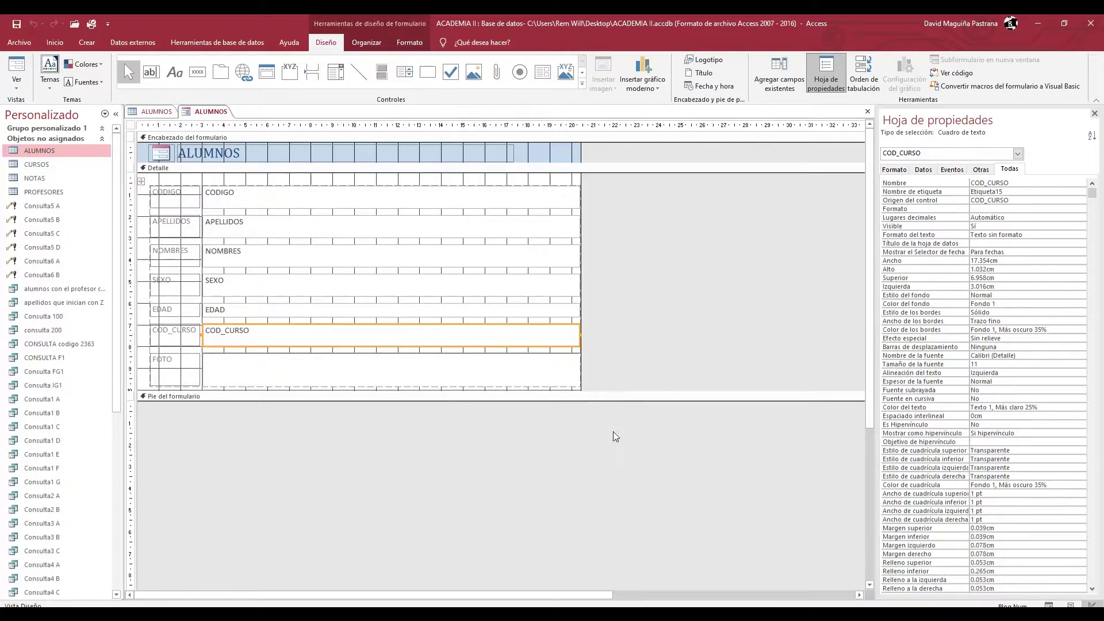
{"action": "left_click_drag", "start_coordinate": [617, 390], "coordinate": [621, 445]}
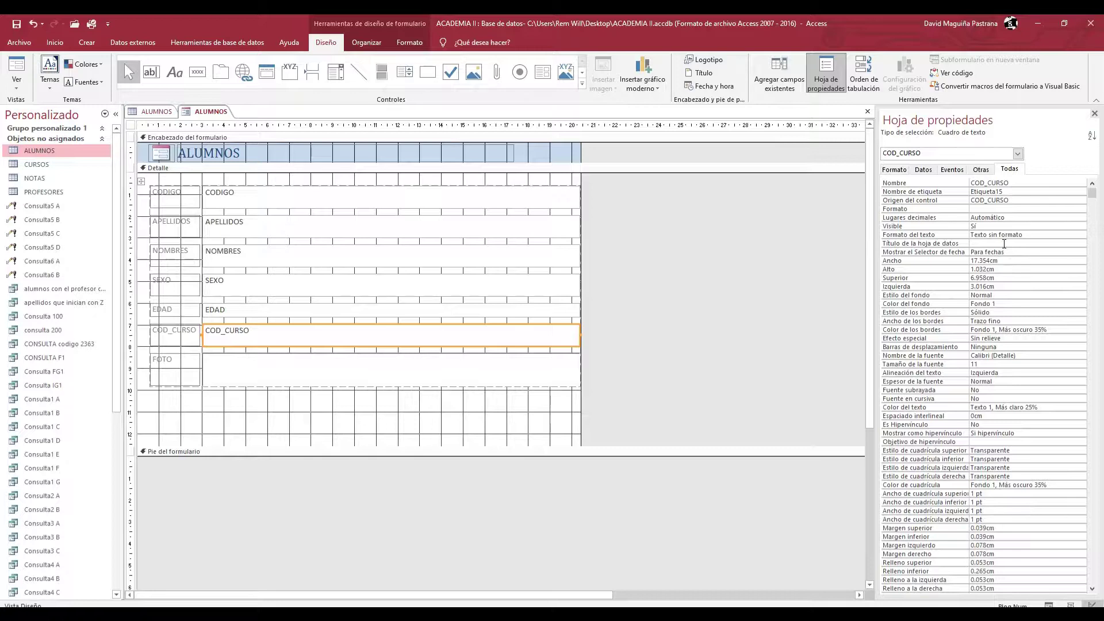
Step: Examine the property sheet entries of the COD_CURSO, FOTO, EDAD, SEXO and NOMBRES controls
{"action": "scroll", "coordinate": [915, 368], "scroll_direction": "down", "scroll_amount": 6}
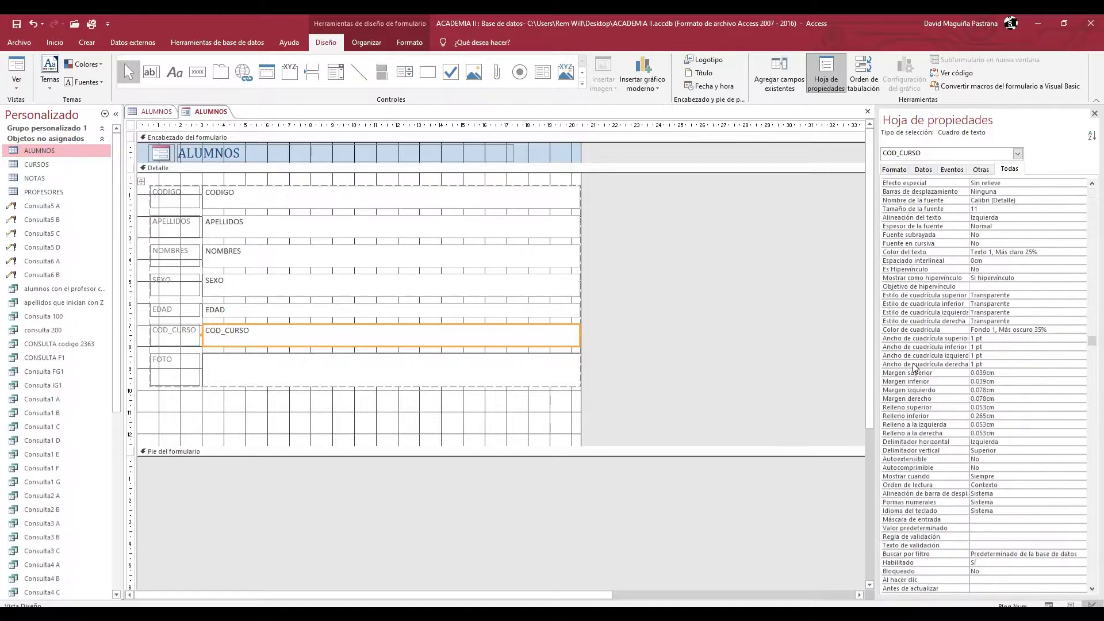
{"action": "scroll", "coordinate": [914, 367], "scroll_direction": "up", "scroll_amount": 6}
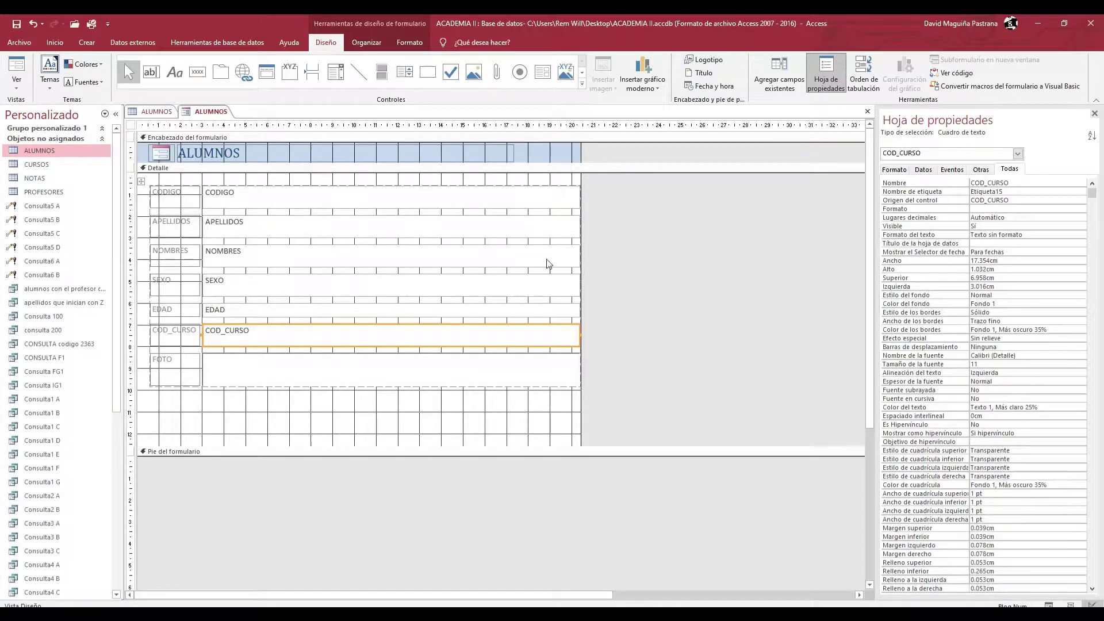
{"action": "left_click", "coordinate": [533, 365]}
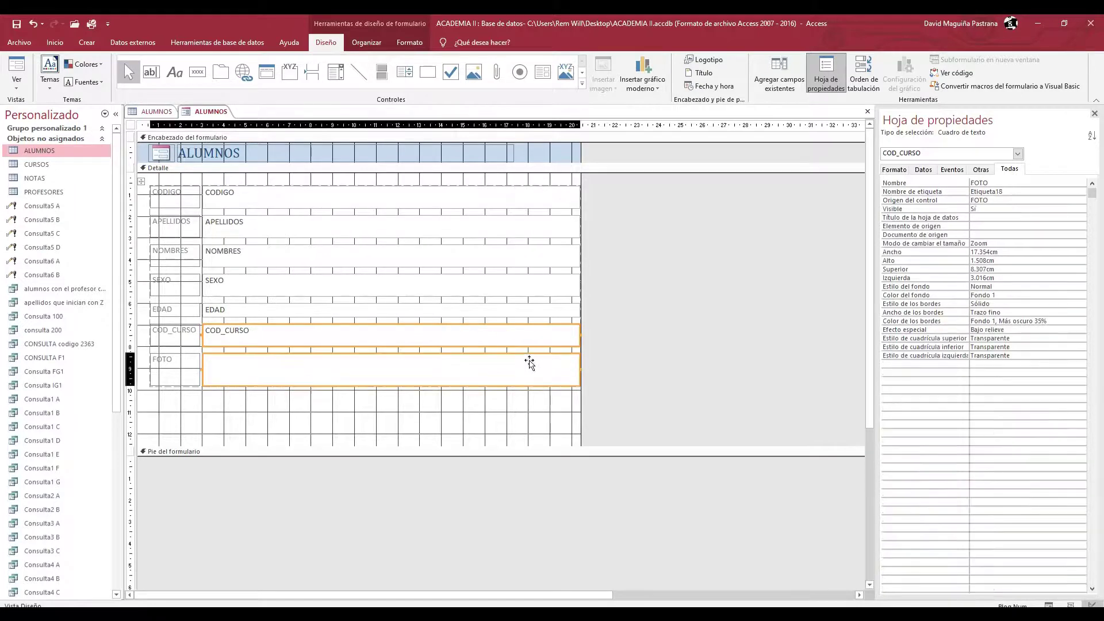
{"action": "left_click", "coordinate": [529, 310]}
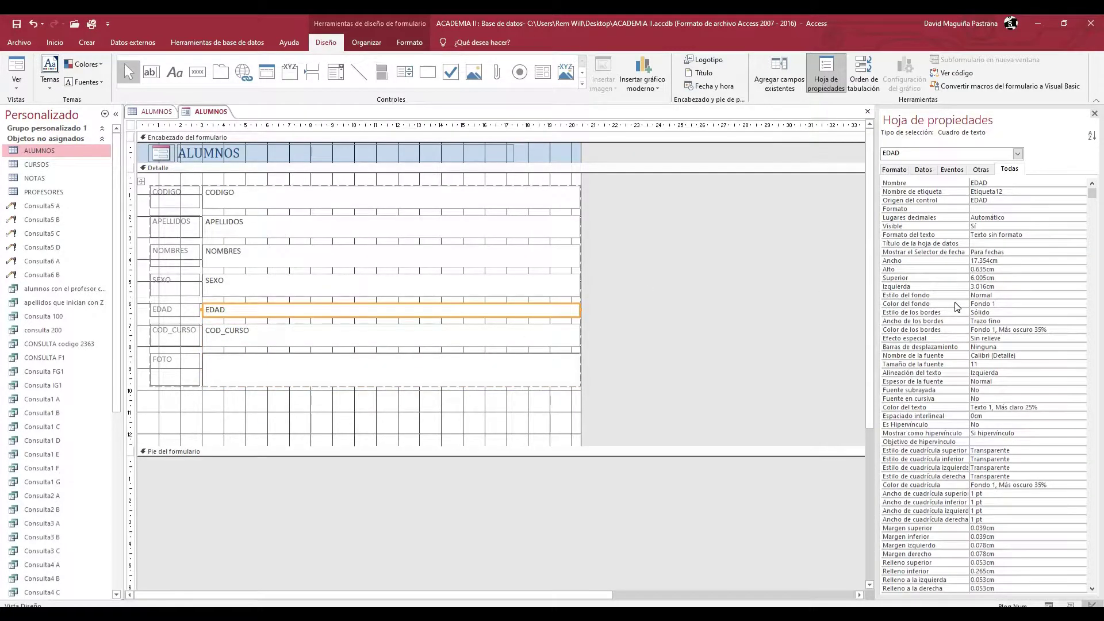
{"action": "left_click", "coordinate": [529, 280]}
{"action": "left_click", "coordinate": [546, 260]}
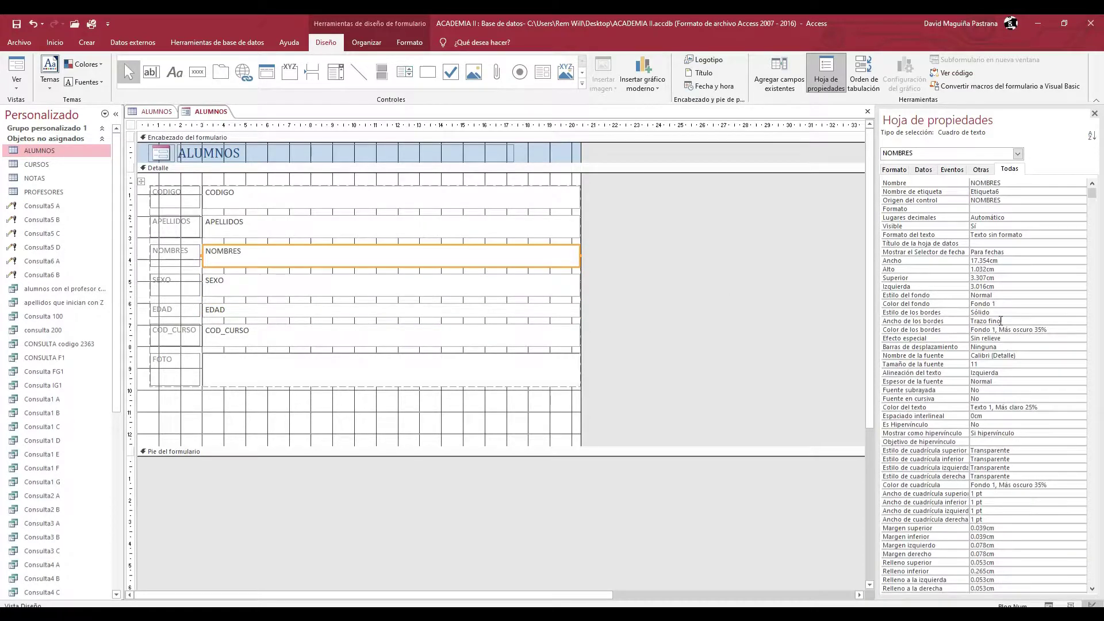
{"action": "scroll", "coordinate": [1033, 354], "scroll_direction": "down", "scroll_amount": 15}
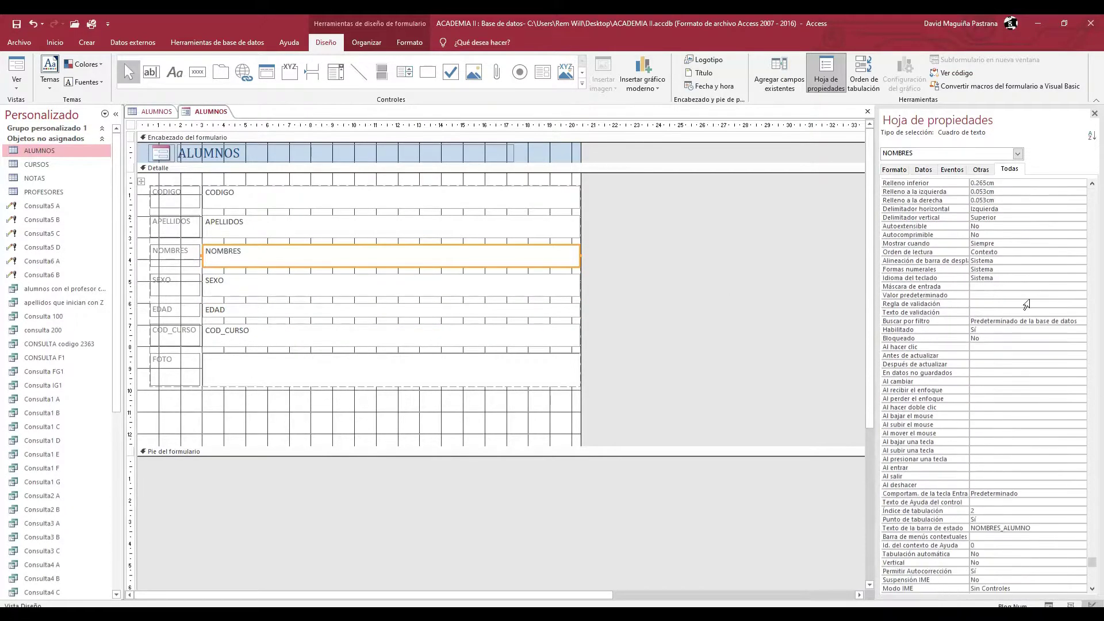
{"action": "scroll", "coordinate": [1033, 354], "scroll_direction": "up", "scroll_amount": 15}
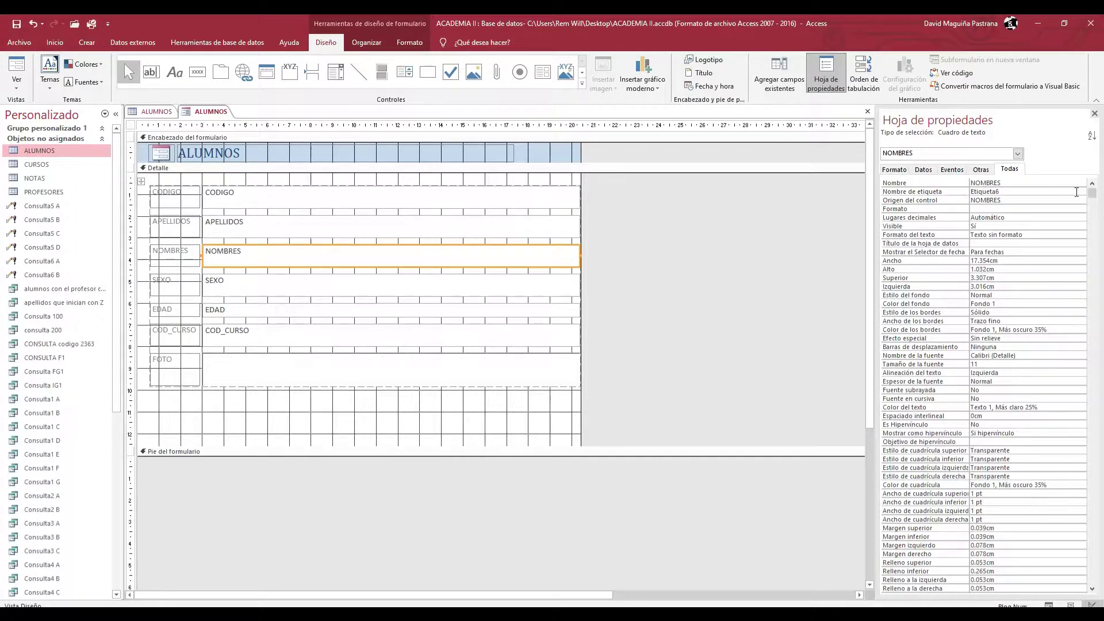
{"action": "mouse_move", "coordinate": [1092, 195]}
{"action": "left_mouse_down"}
{"action": "mouse_move", "coordinate": [1082, 604]}
{"action": "mouse_move", "coordinate": [1091, 190]}
{"action": "left_mouse_up"}
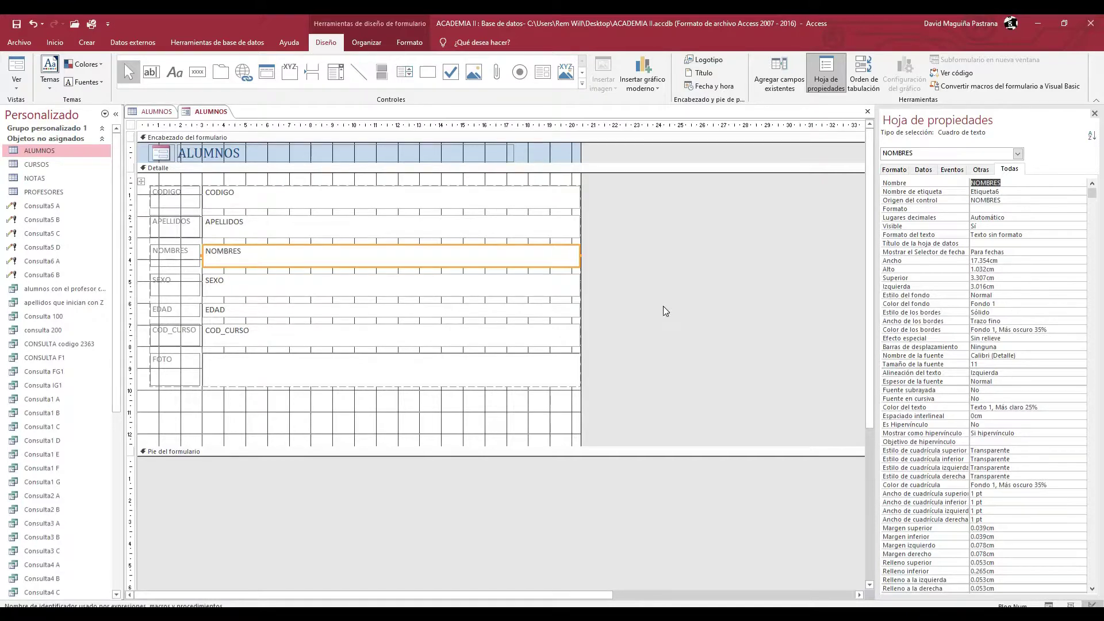
Step: Inspect the font size property of the NOMBRES label and preview the form in Form view
{"action": "left_click", "coordinate": [166, 259]}
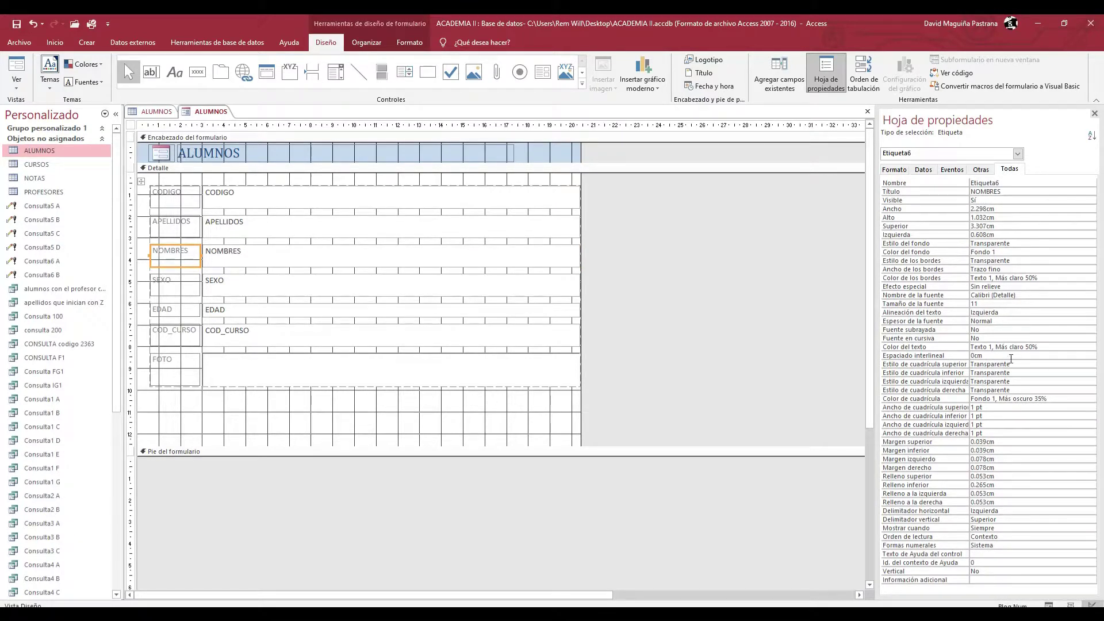
{"action": "left_click", "coordinate": [1013, 305]}
{"action": "left_click", "coordinate": [152, 251]}
{"action": "left_click", "coordinate": [1026, 304]}
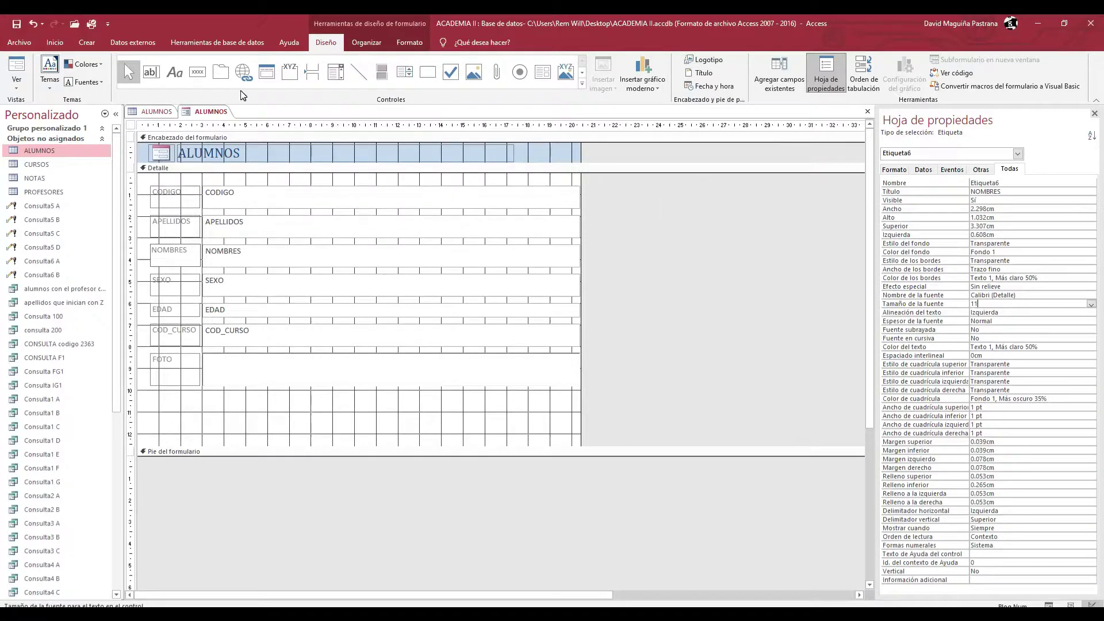
{"action": "left_click", "coordinate": [16, 86]}
{"action": "left_click", "coordinate": [35, 112]}
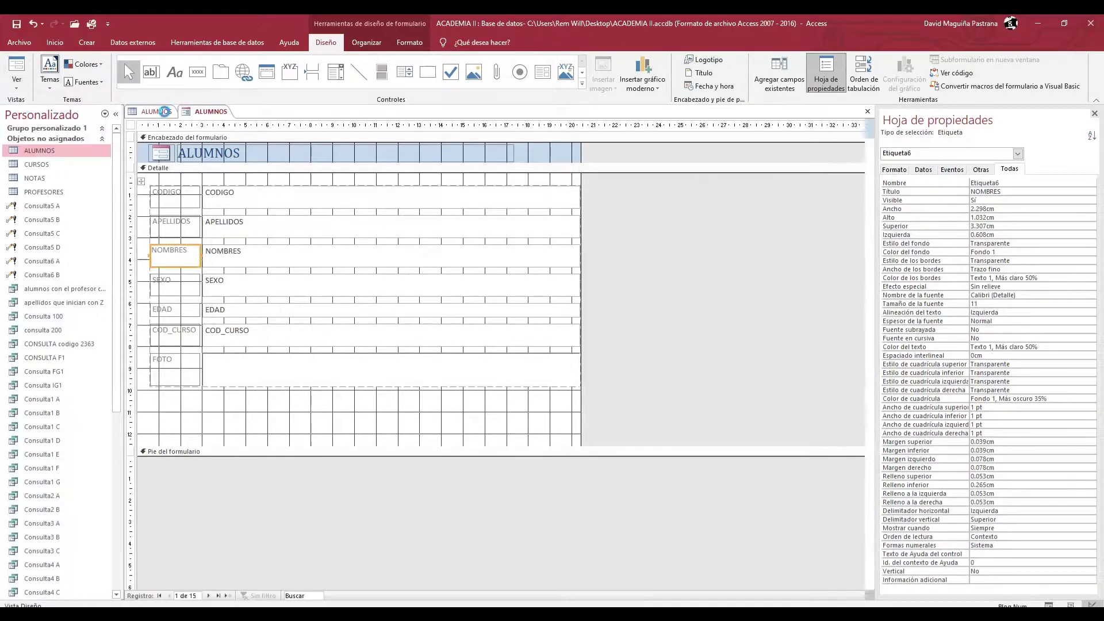
Step: Switch to the Word document Consultas Clase 7, highlight the question about the 14 de Julio del 2020 appointments in SANISIDRO, and return to Access
{"action": "left_click", "coordinate": [560, 575]}
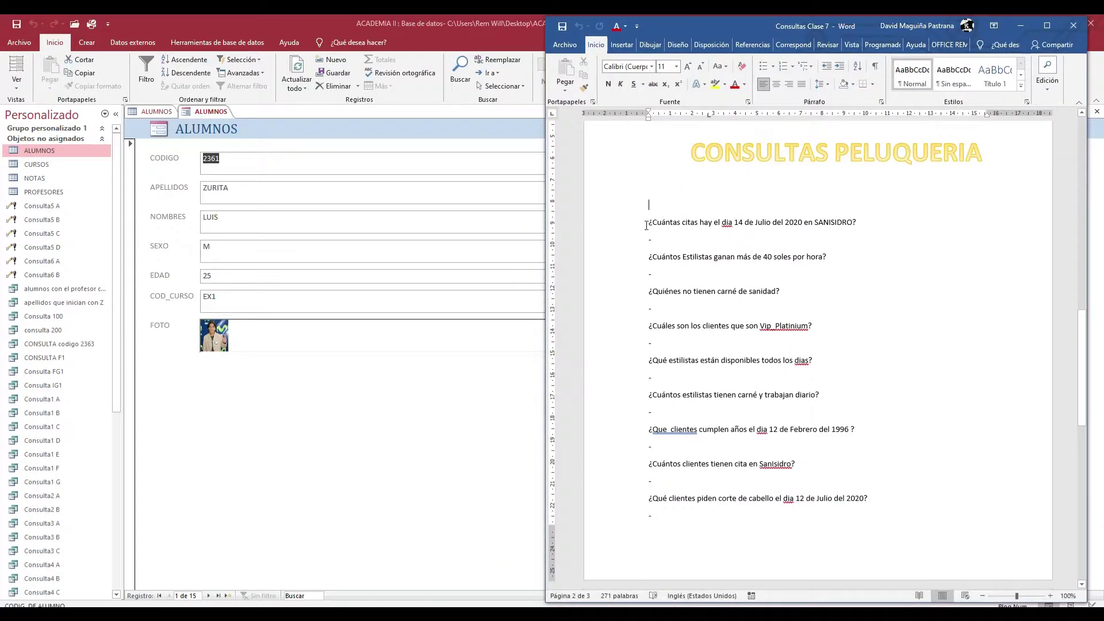
{"action": "left_click_drag", "start_coordinate": [647, 225], "coordinate": [874, 223]}
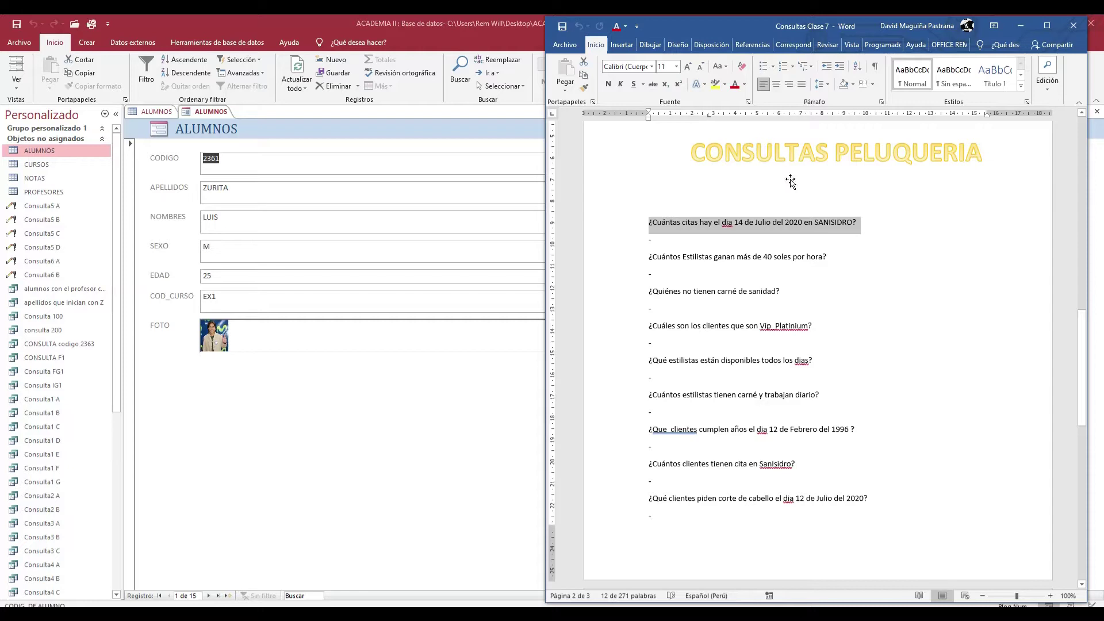
{"action": "left_click", "coordinate": [1016, 26]}
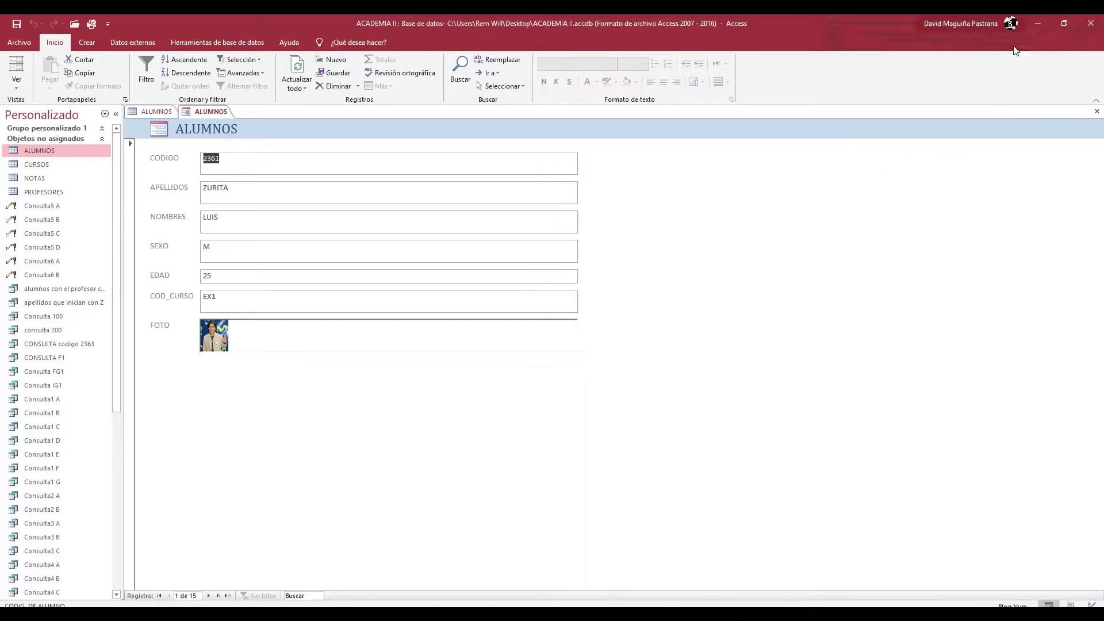
Step: Return the ALUMNOS form to Design view, accepting the exclusive-access notice
{"action": "left_click", "coordinate": [25, 87]}
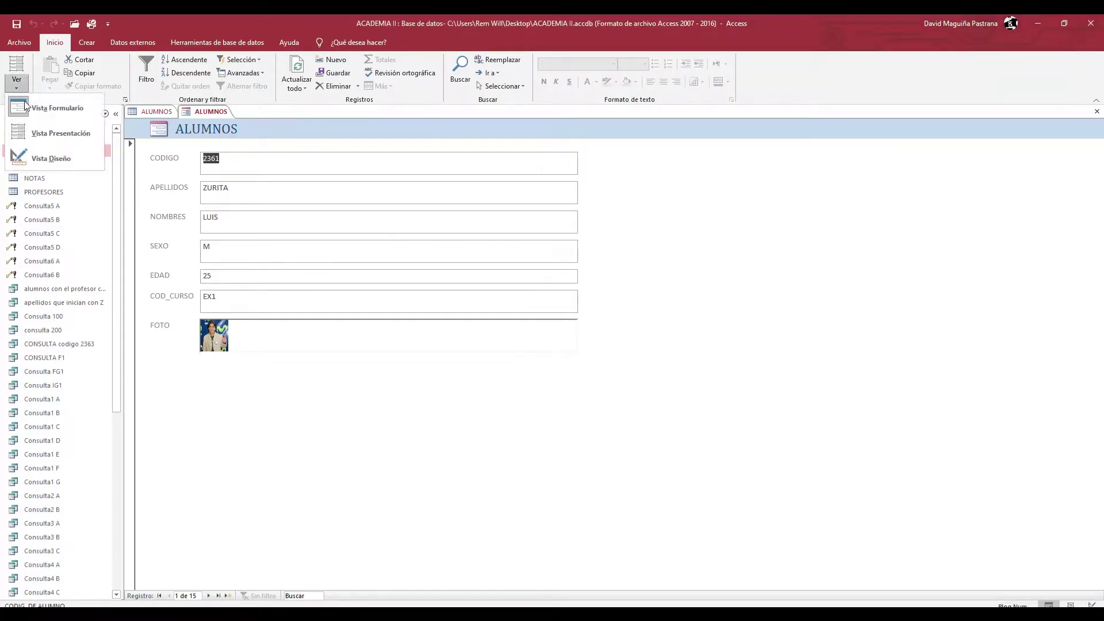
{"action": "left_click", "coordinate": [25, 154]}
{"action": "left_click", "coordinate": [525, 352]}
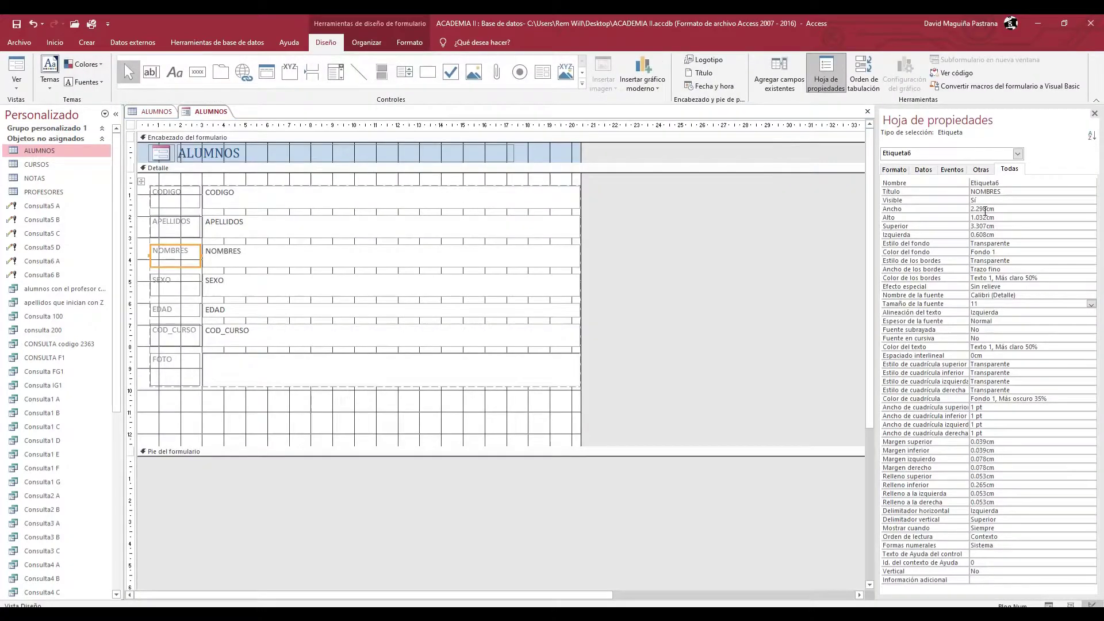
Step: Try widening the column of field controls to about the 22 cm ruler mark, and undo the resize
{"action": "left_click_drag", "start_coordinate": [582, 247], "coordinate": [621, 246]}
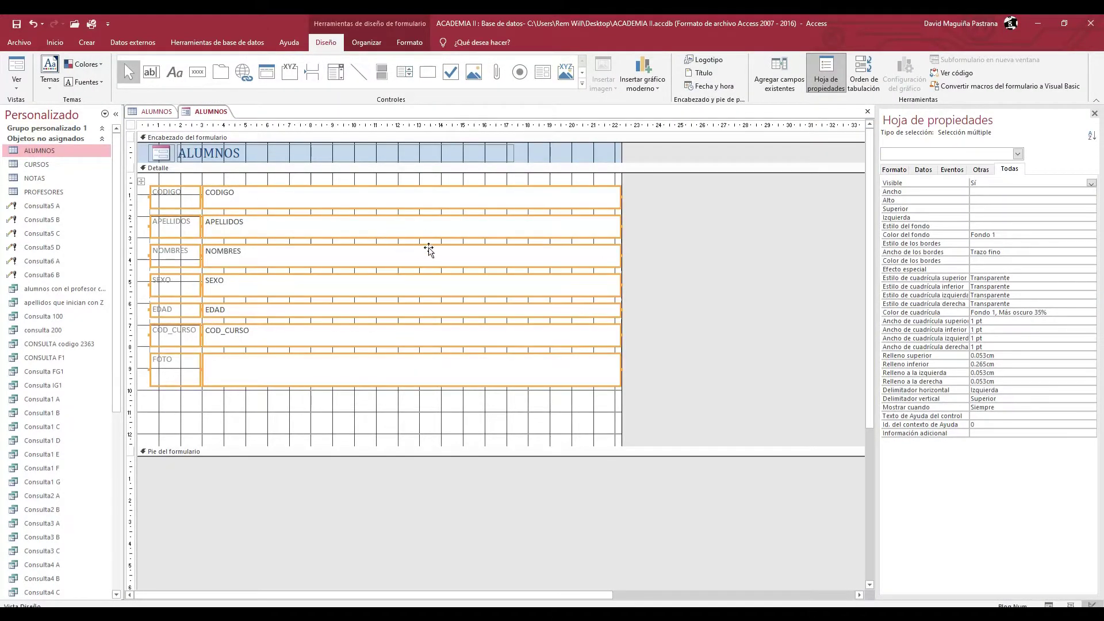
{"action": "key", "text": "ctrl+z"}
{"action": "left_click", "coordinate": [553, 409]}
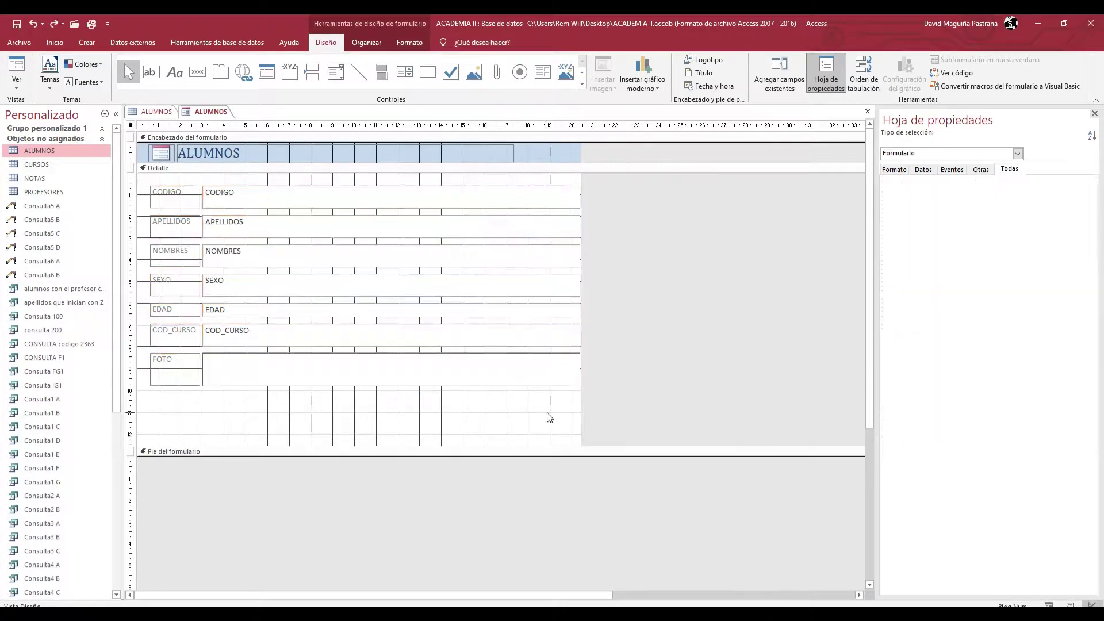
Step: Examine the full list of properties for the CODIGO text box
{"action": "left_click", "coordinate": [434, 206]}
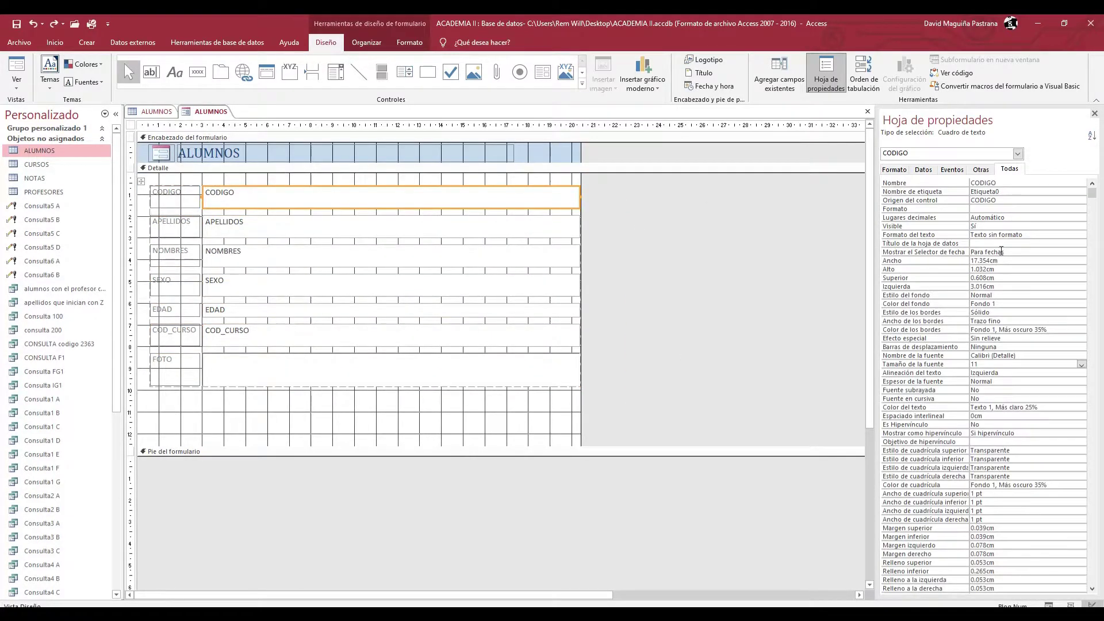
{"action": "scroll", "coordinate": [1039, 290], "scroll_direction": "down", "scroll_amount": 15}
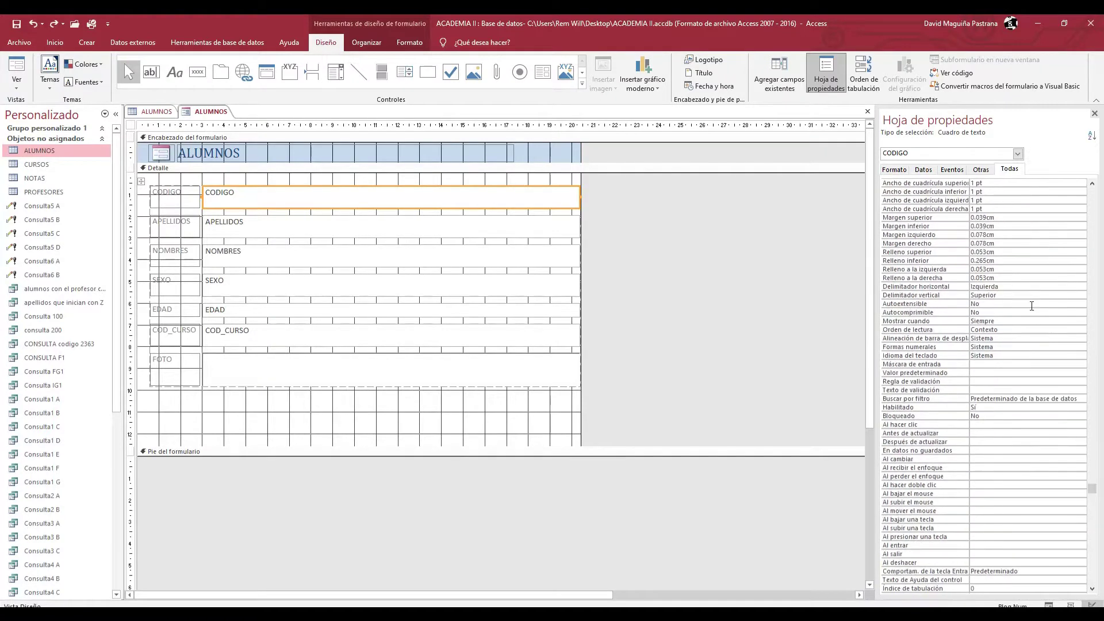
{"action": "scroll", "coordinate": [1001, 379], "scroll_direction": "up", "scroll_amount": 15}
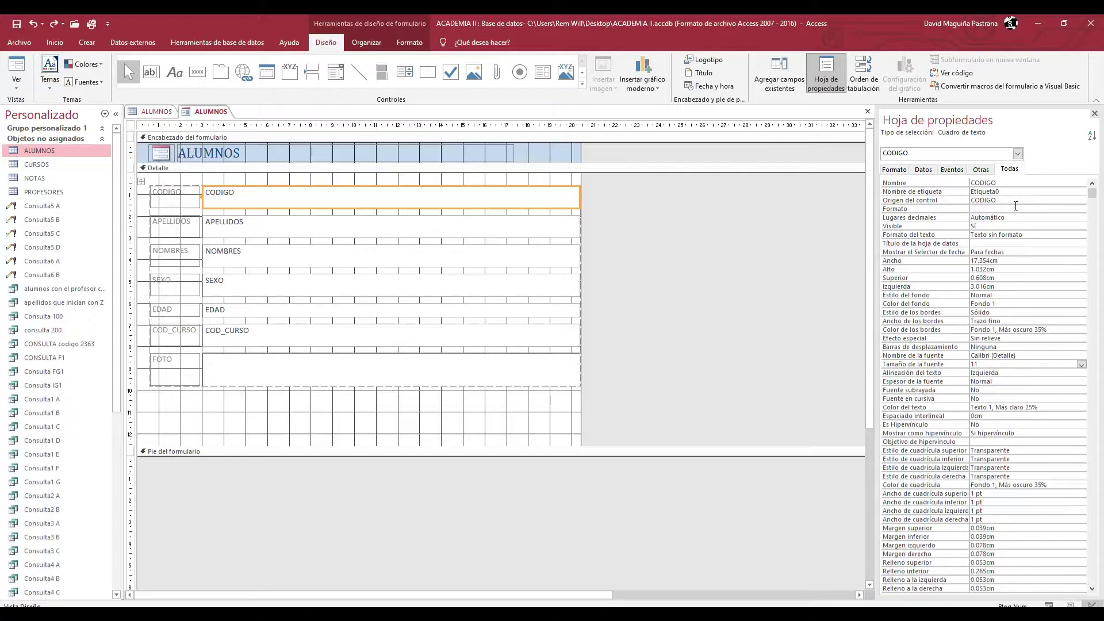
Step: Widen the ALUMNOS form in two stages to about the 26 cm ruler mark
{"action": "left_click", "coordinate": [566, 391]}
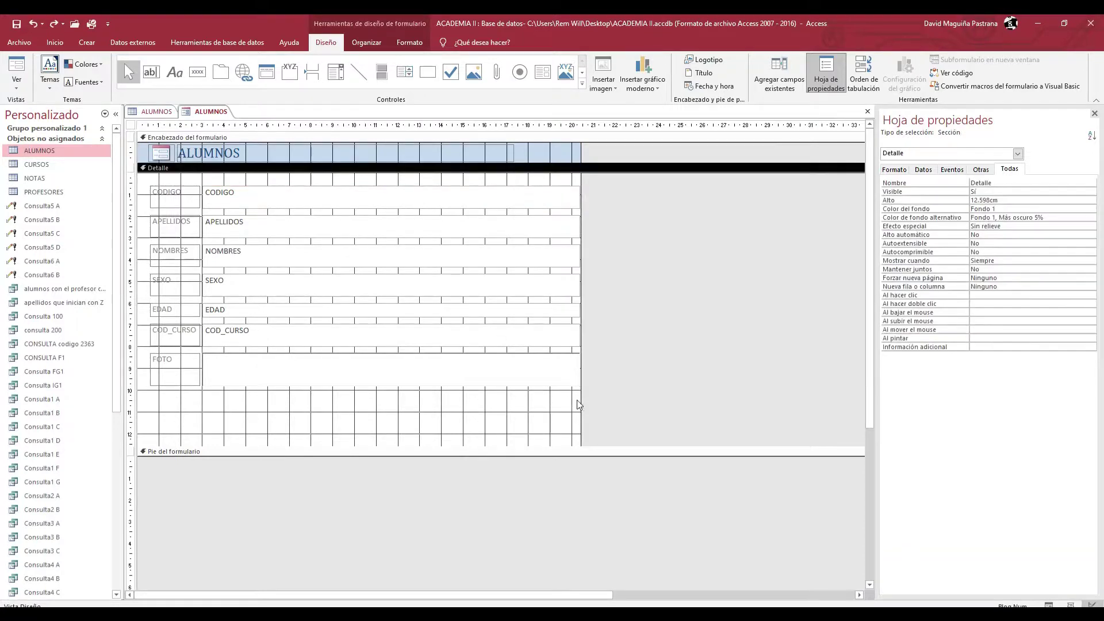
{"action": "left_click_drag", "start_coordinate": [580, 398], "coordinate": [644, 392]}
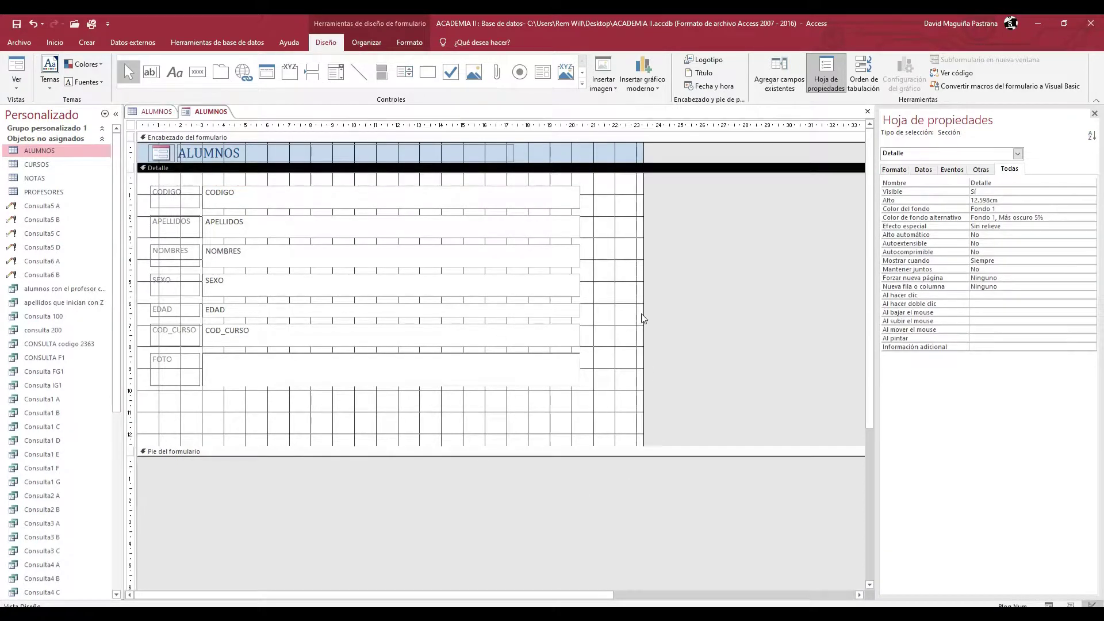
{"action": "left_click_drag", "start_coordinate": [704, 313], "coordinate": [704, 314]}
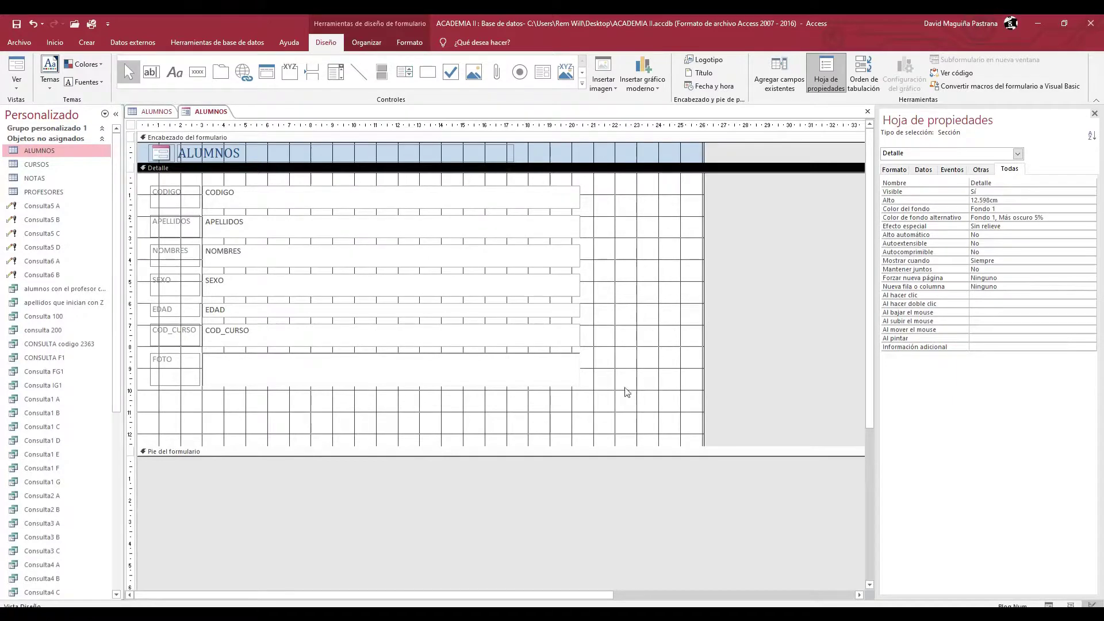
Step: Review the labels from CODIGO to SEXO, compare them with the columns of the ALUMNOS table, and return to the form design
{"action": "left_click", "coordinate": [174, 198]}
{"action": "left_click", "coordinate": [173, 228]}
{"action": "left_click", "coordinate": [174, 257]}
{"action": "left_click", "coordinate": [176, 286]}
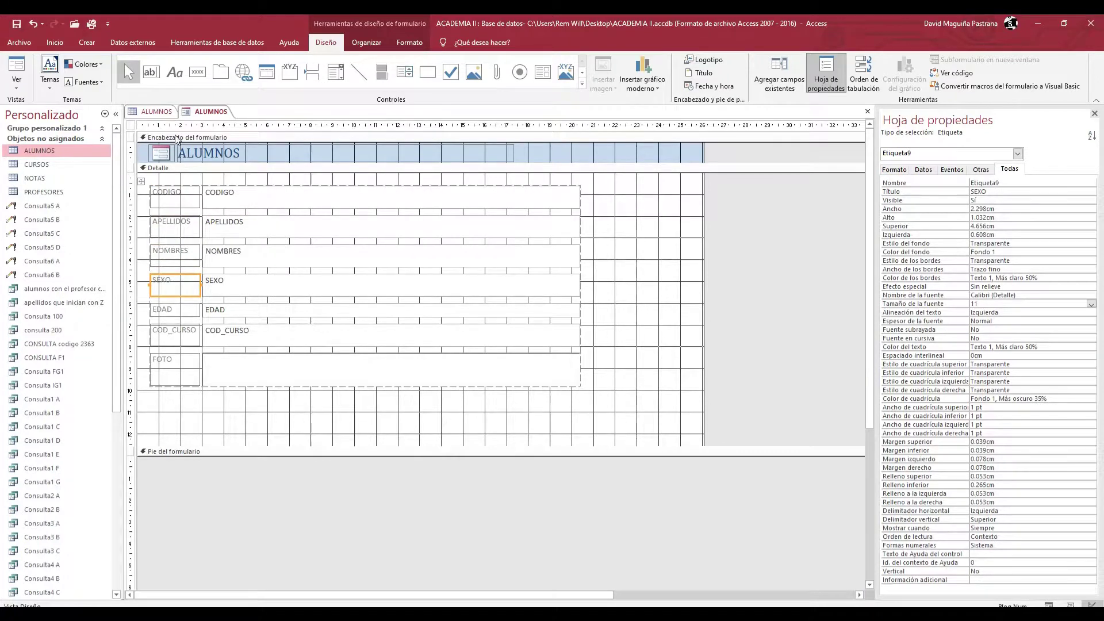
{"action": "left_click", "coordinate": [157, 112]}
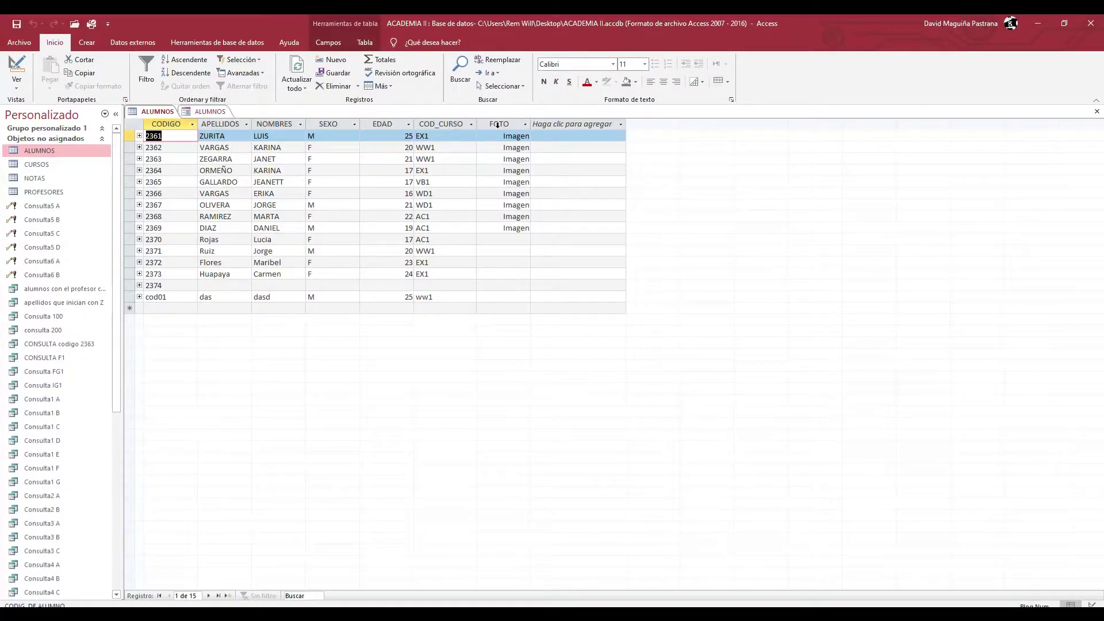
{"action": "left_click", "coordinate": [205, 112]}
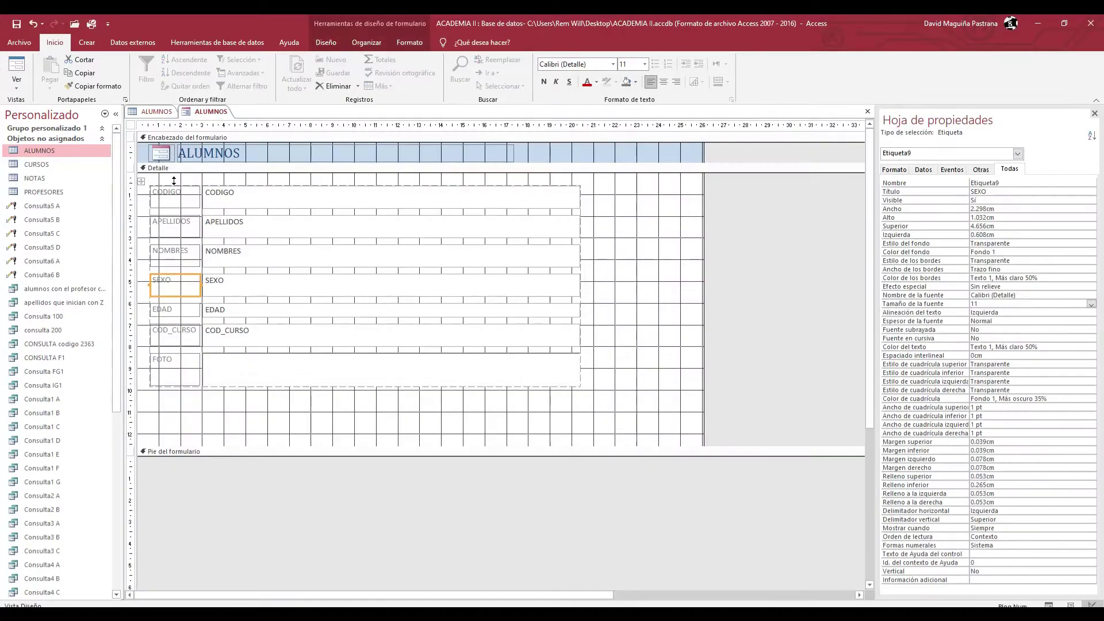
{"action": "left_click", "coordinate": [273, 199]}
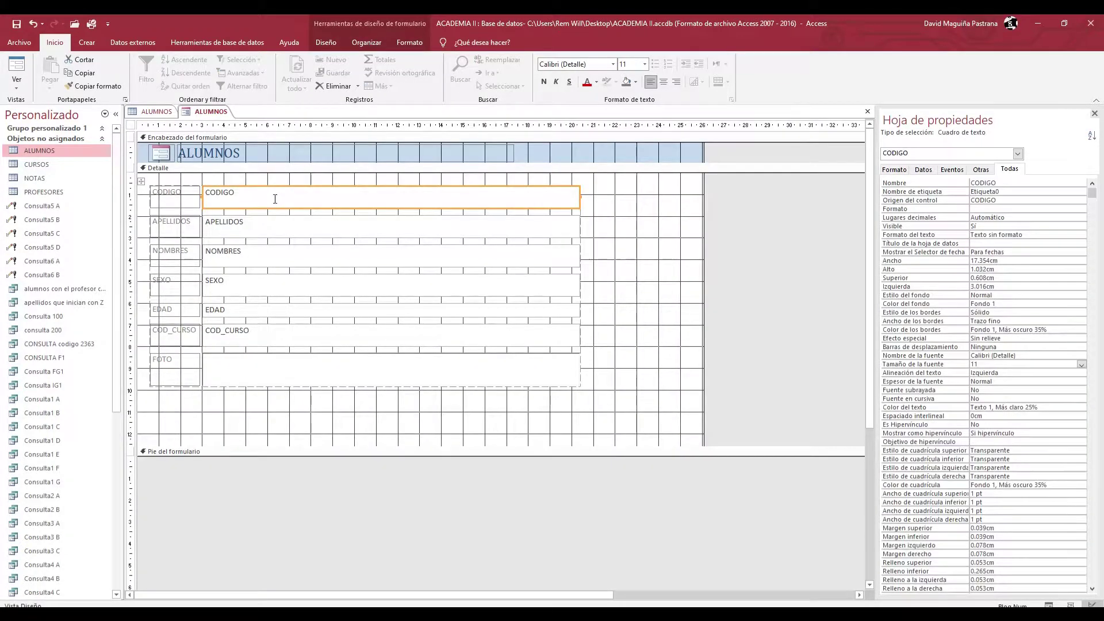
{"action": "left_click", "coordinate": [411, 46]}
{"action": "left_click", "coordinate": [351, 44]}
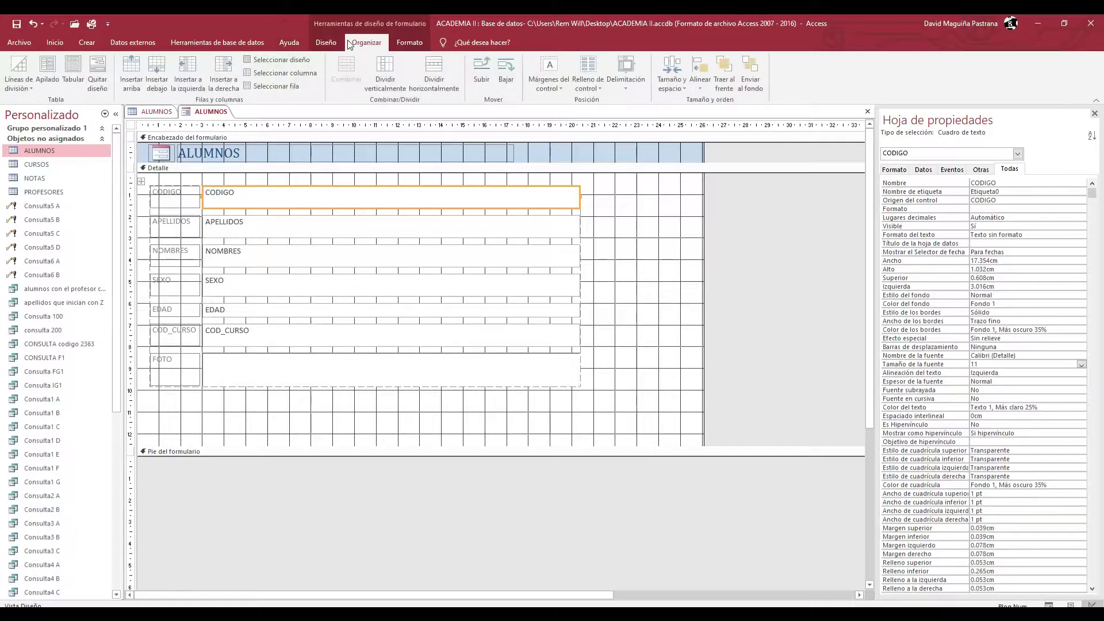
{"action": "left_click", "coordinate": [330, 44]}
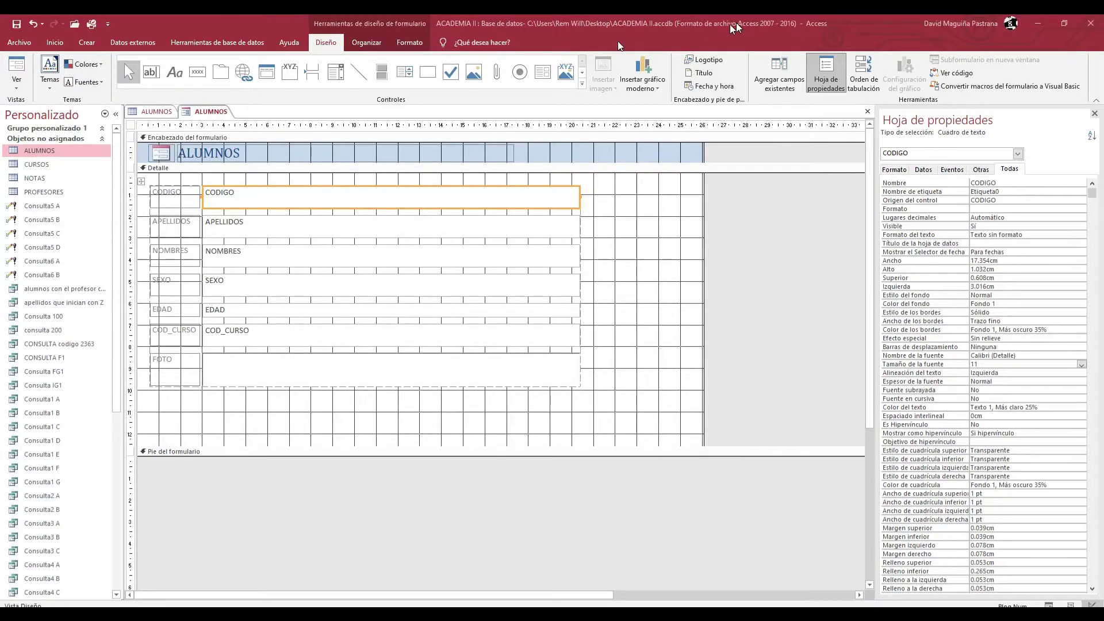
Step: Switch to the Google image results for formularios in the browser, preview the Formulario de Inscripción sample, and return to Access
{"action": "key", "text": "alt+Tab"}
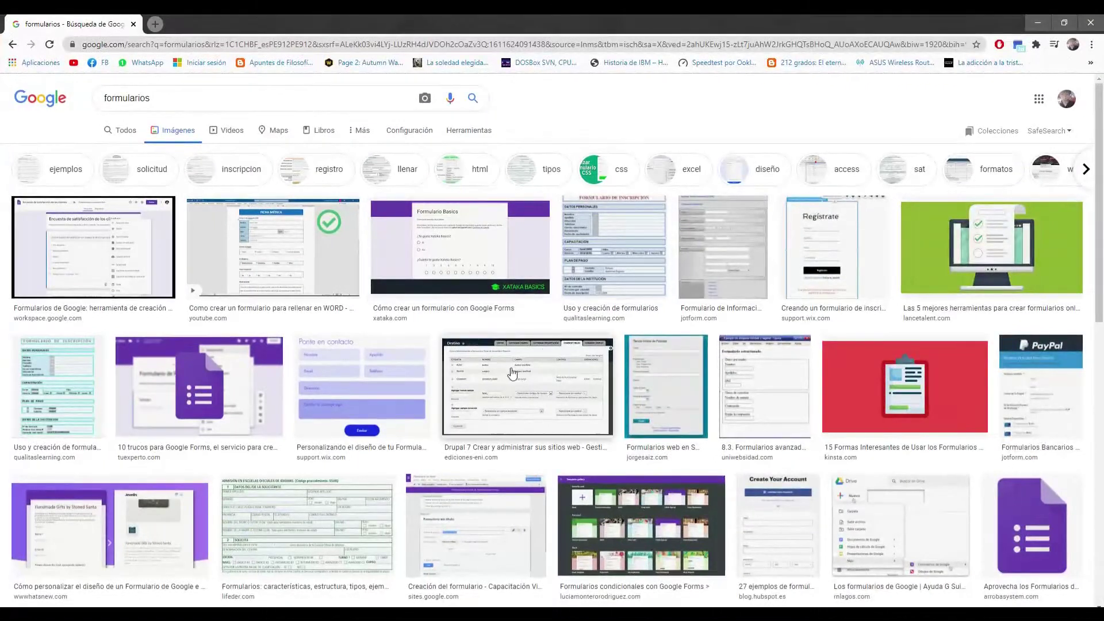
{"action": "left_click", "coordinate": [604, 266]}
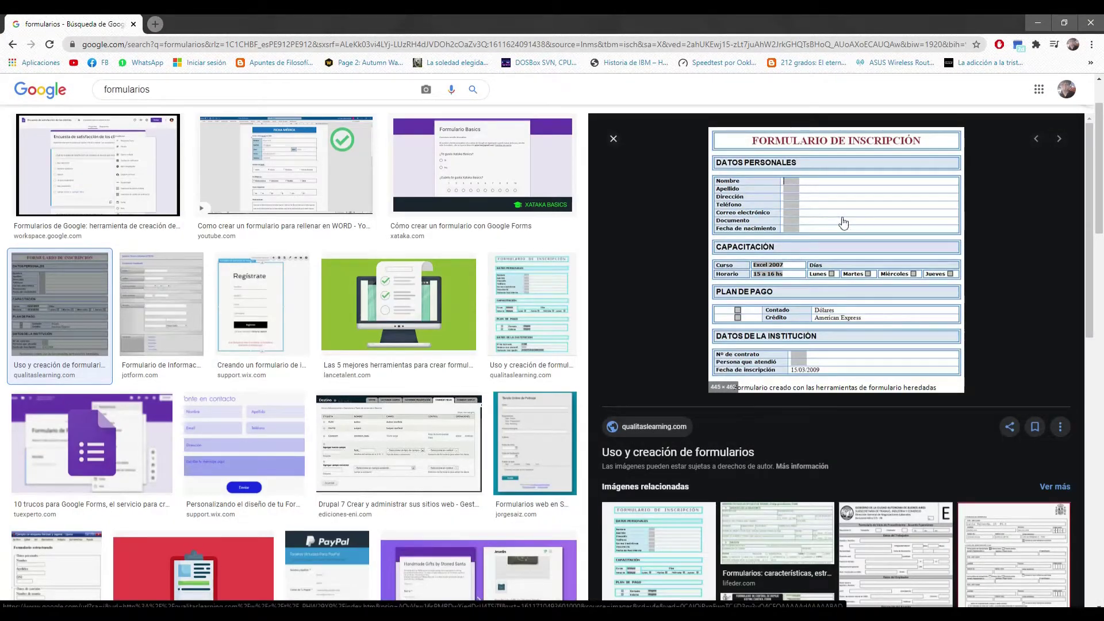
{"action": "key", "text": "alt+Tab"}
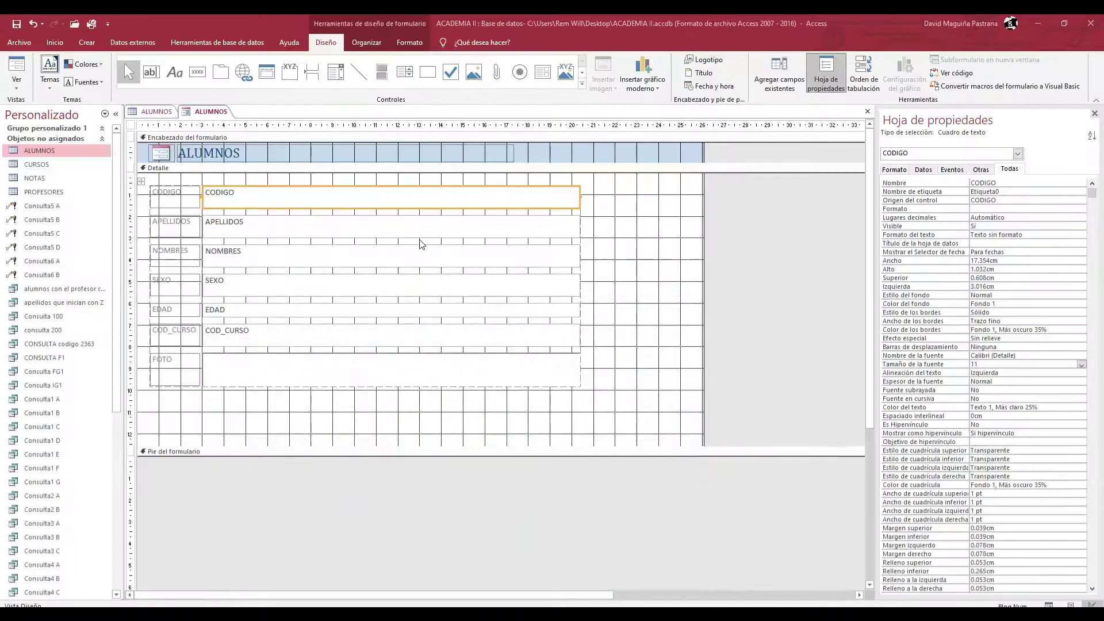
Step: Try the Énfasis 6 background colour on the Detalle section, and set it to the grey #929292 instead
{"action": "left_click", "coordinate": [546, 397]}
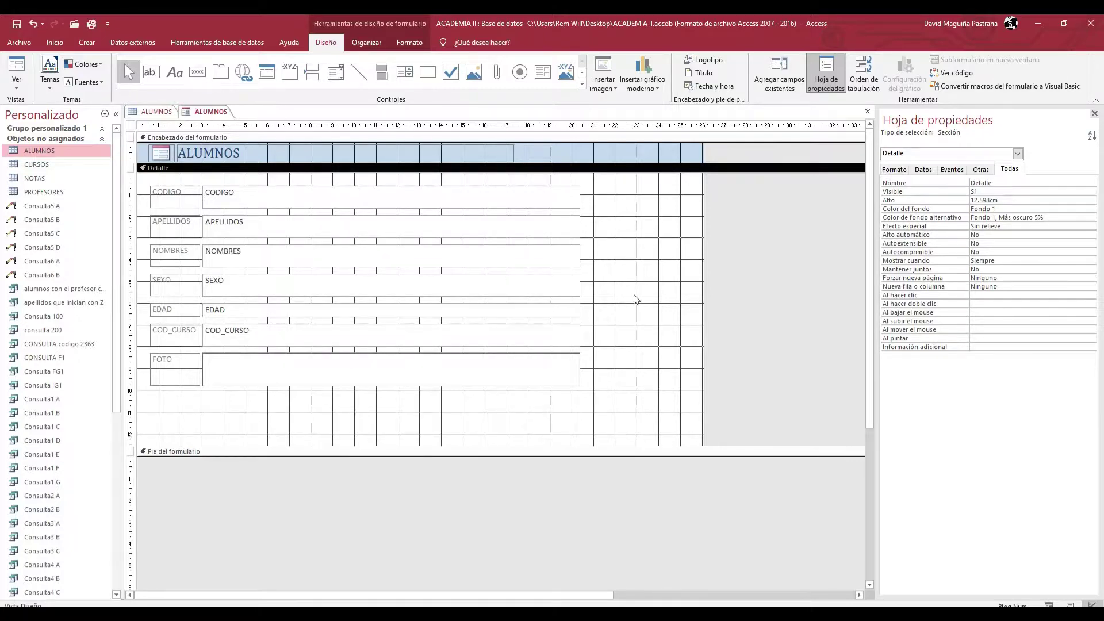
{"action": "left_click", "coordinate": [1025, 209]}
{"action": "left_click", "coordinate": [1091, 211]}
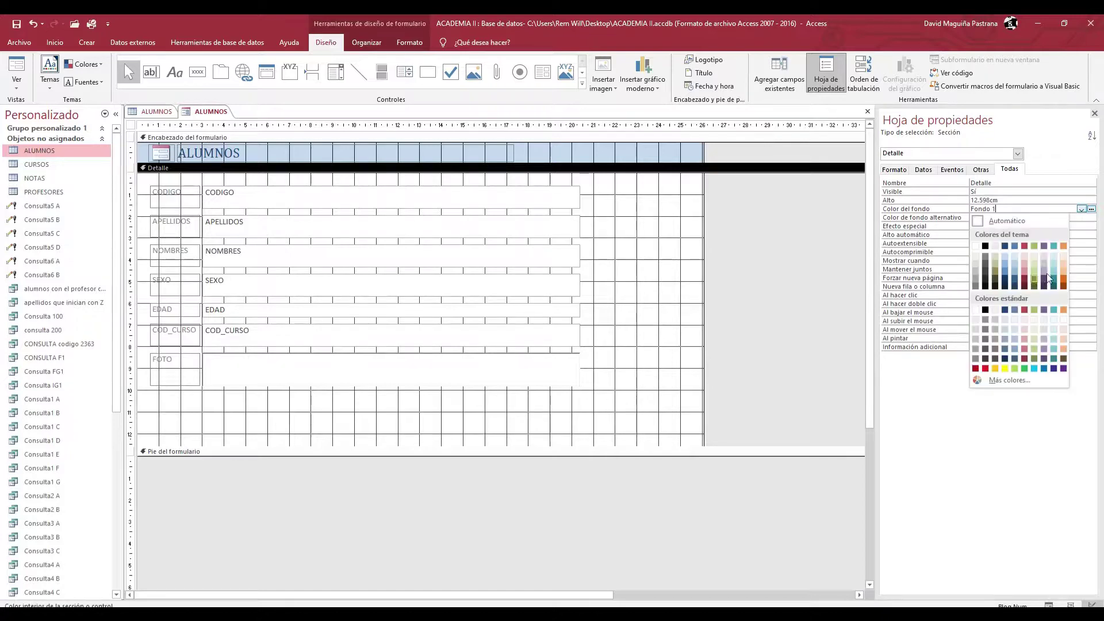
{"action": "left_click", "coordinate": [1062, 246]}
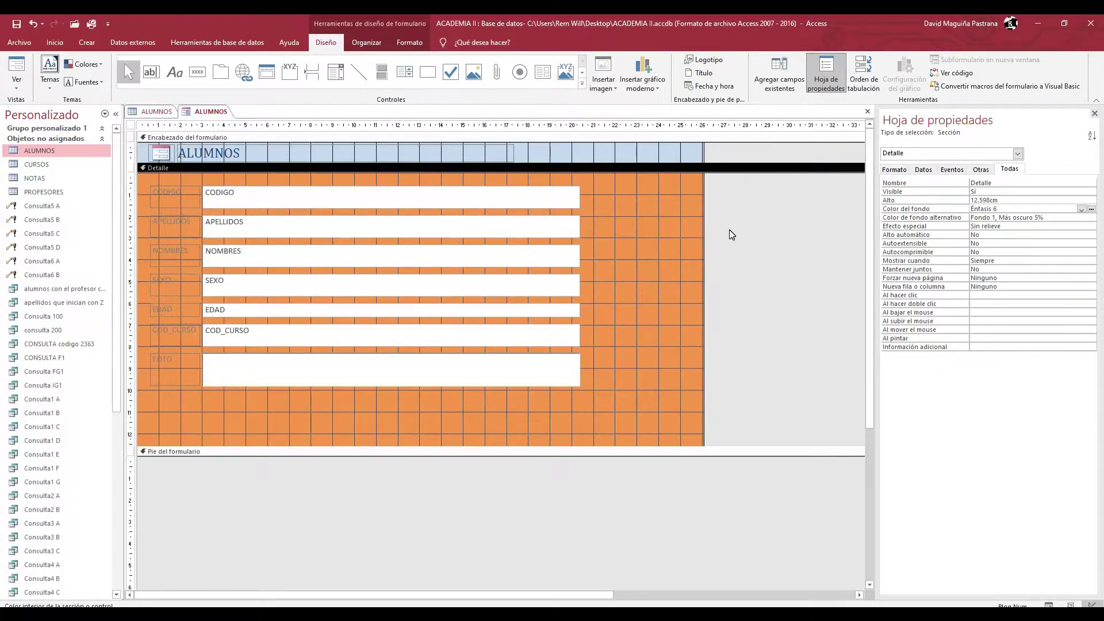
{"action": "left_click", "coordinate": [1081, 209]}
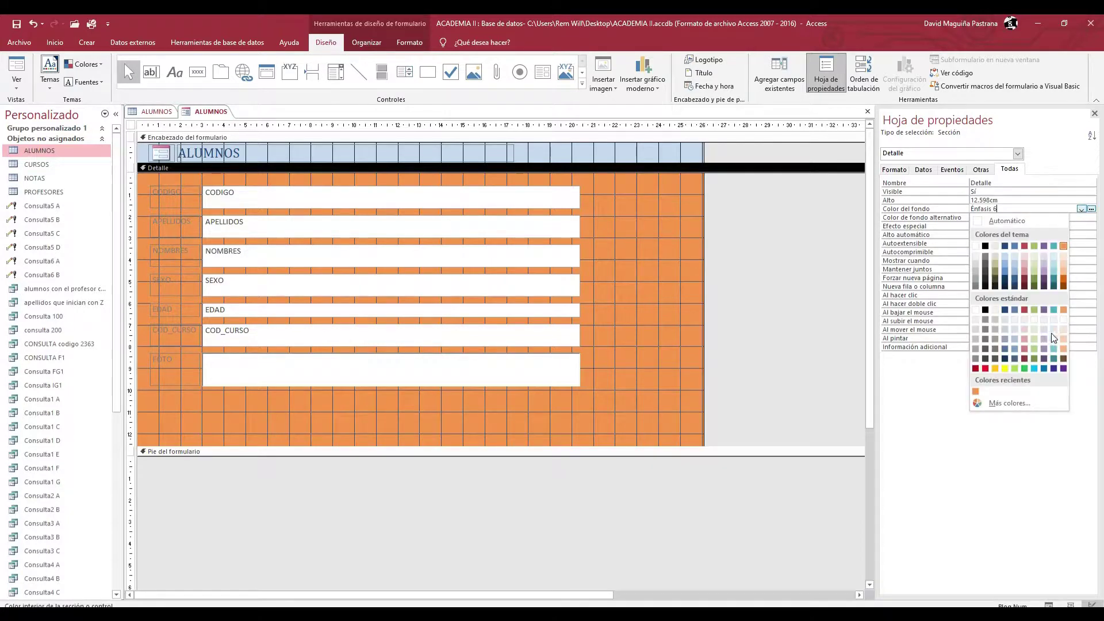
{"action": "left_click", "coordinate": [986, 320]}
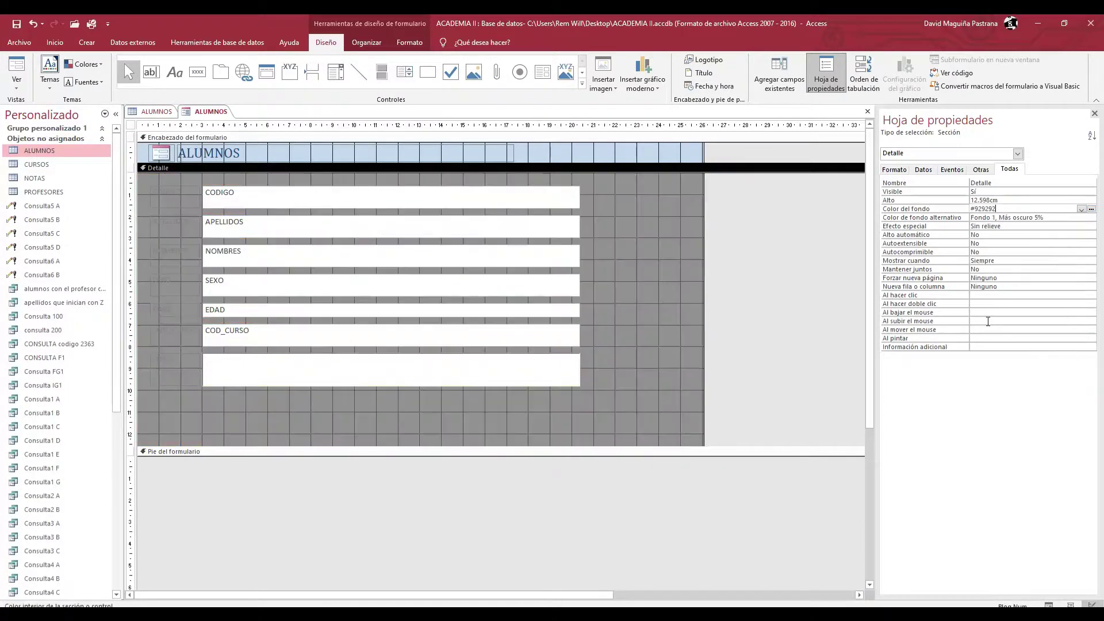
Step: Look through the properties of the CODIGO text box for appearance and data options
{"action": "left_click", "coordinate": [523, 201]}
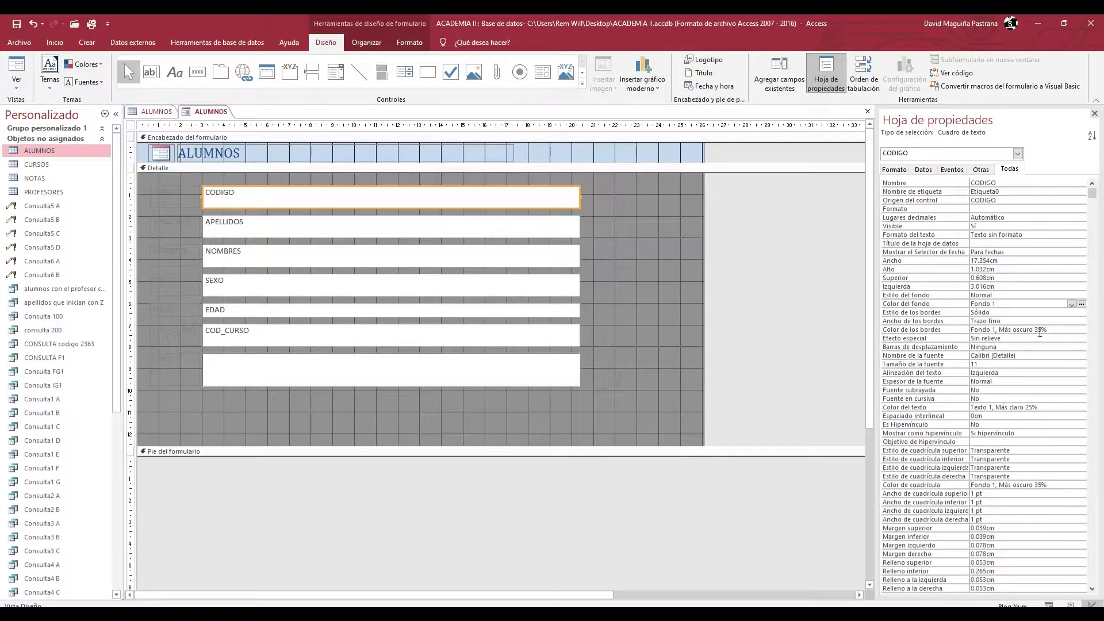
{"action": "scroll", "coordinate": [1012, 351], "scroll_direction": "down", "scroll_amount": 1}
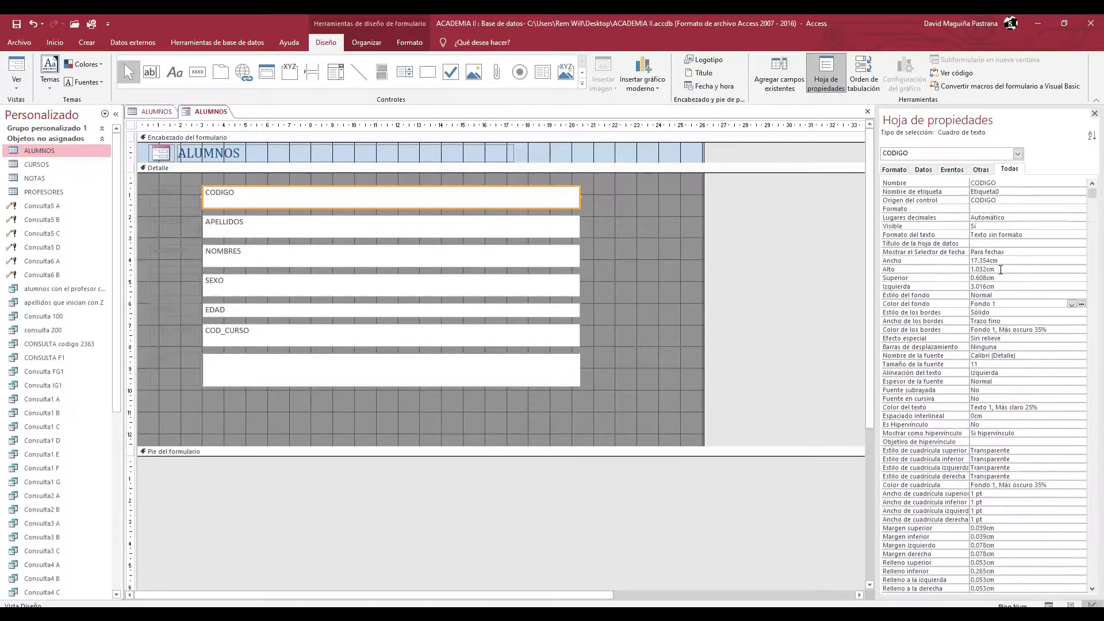
{"action": "scroll", "coordinate": [1006, 385], "scroll_direction": "down", "scroll_amount": 9}
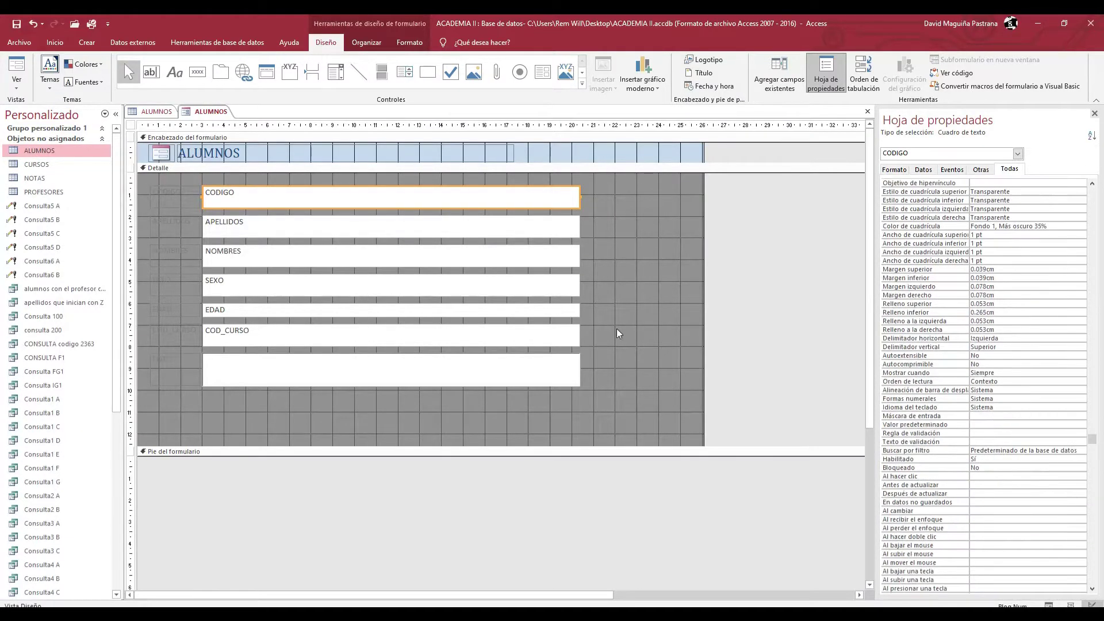
{"action": "scroll", "coordinate": [617, 329], "scroll_direction": "up", "scroll_amount": 10}
Step: Widen the form to about the 29 cm ruler mark and draw a command button beside the CODIGO field, allowing its wizard to open
{"action": "left_click", "coordinate": [651, 236]}
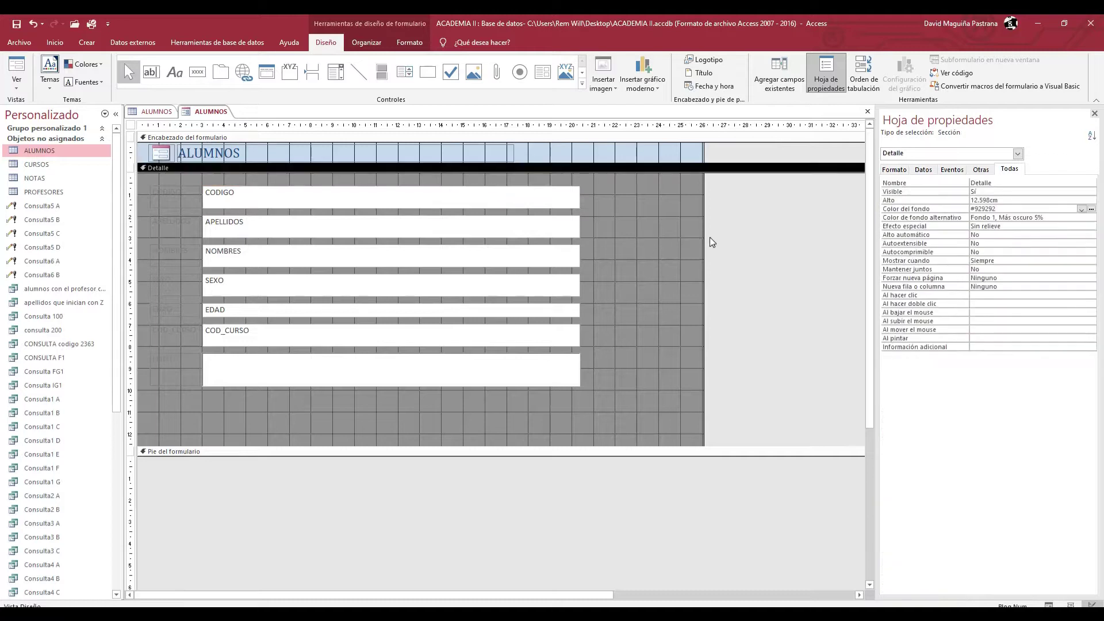
{"action": "left_click_drag", "start_coordinate": [704, 240], "coordinate": [770, 241]}
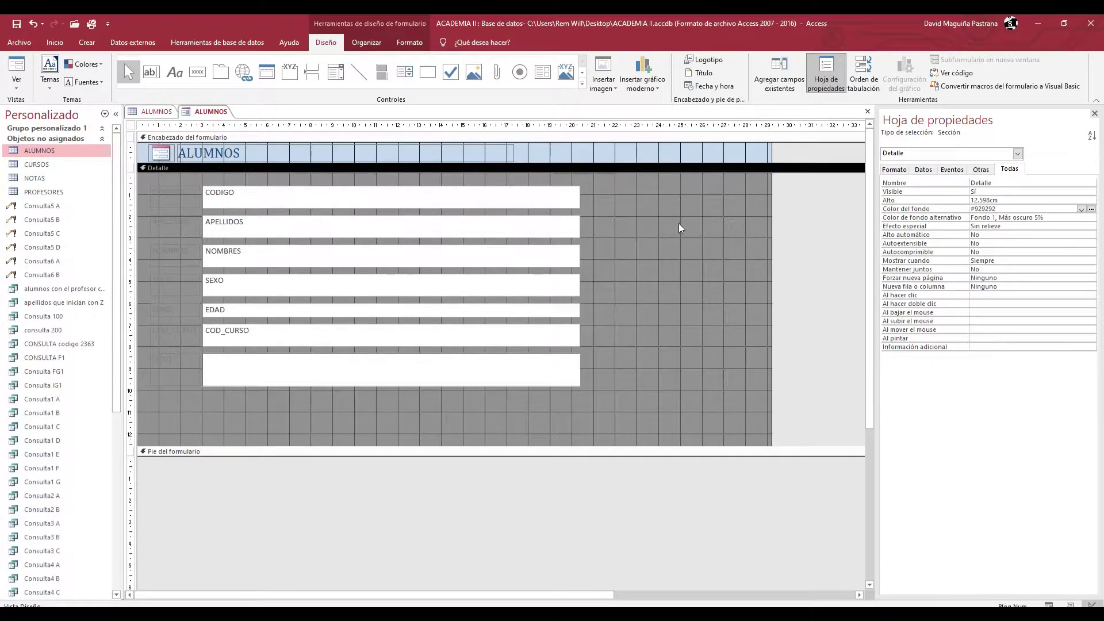
{"action": "left_click", "coordinate": [198, 73]}
{"action": "mouse_move", "coordinate": [607, 194]}
{"action": "left_mouse_down"}
{"action": "mouse_move", "coordinate": [699, 234]}
{"action": "mouse_move", "coordinate": [732, 231]}
{"action": "left_mouse_up"}
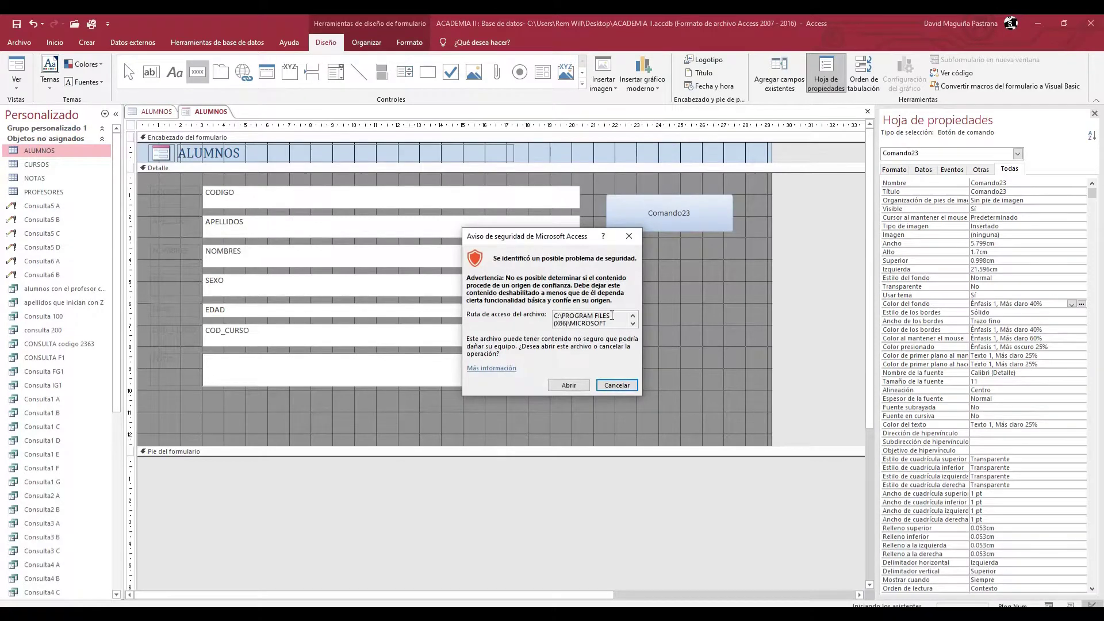
{"action": "left_click", "coordinate": [569, 385]}
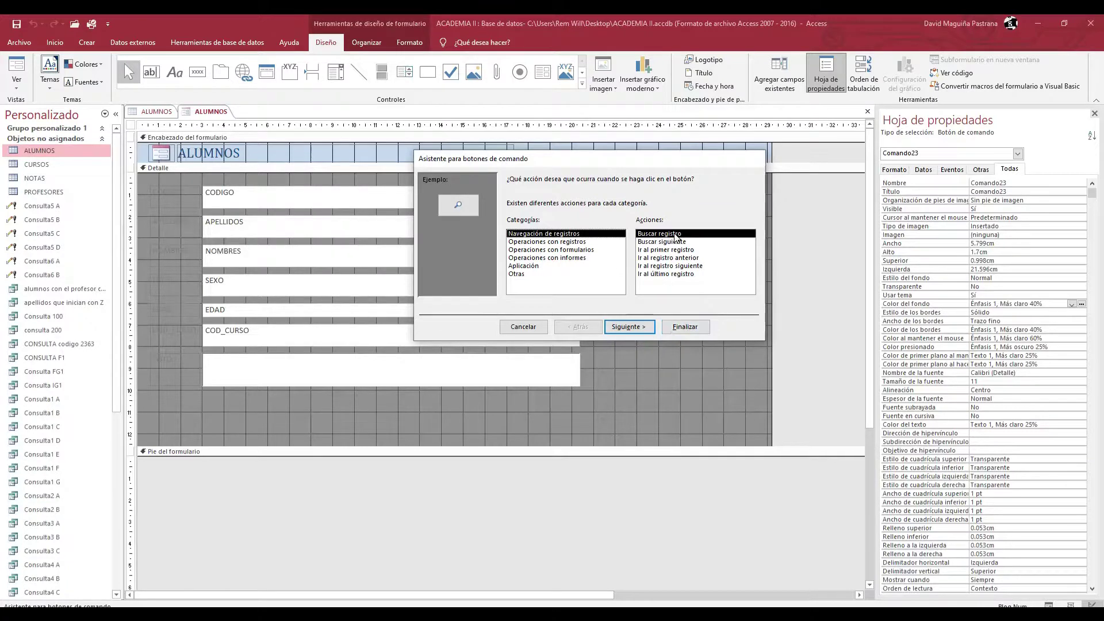
Step: Assign the Buscar registro action to the button, compare text and image captions, and finish the wizard with the Prismáticos image
{"action": "left_click", "coordinate": [630, 327]}
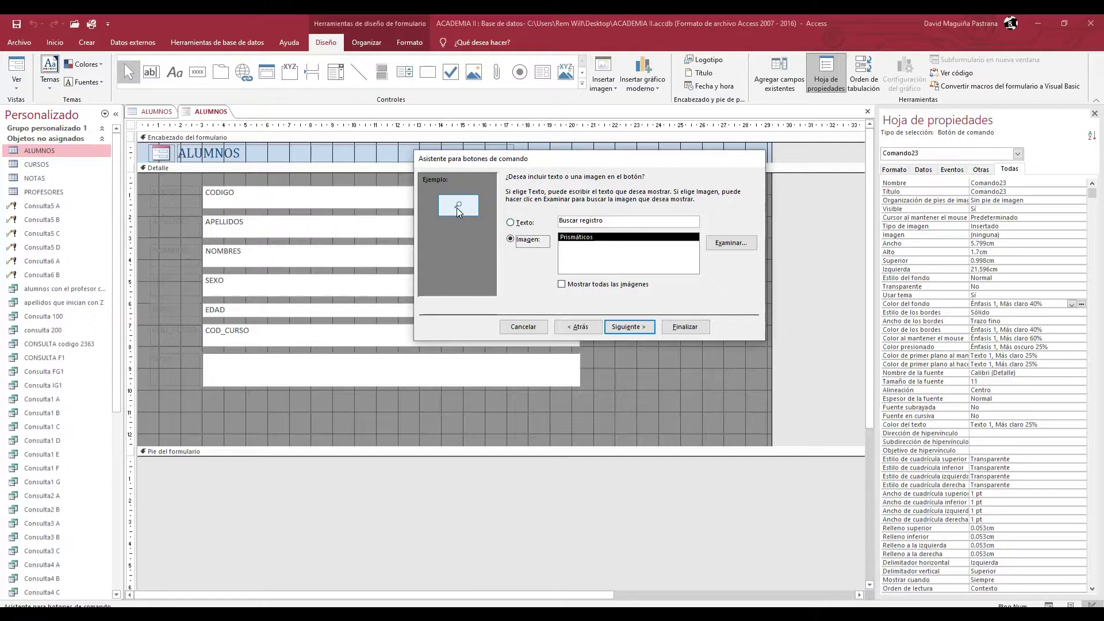
{"action": "key", "text": "alt+t"}
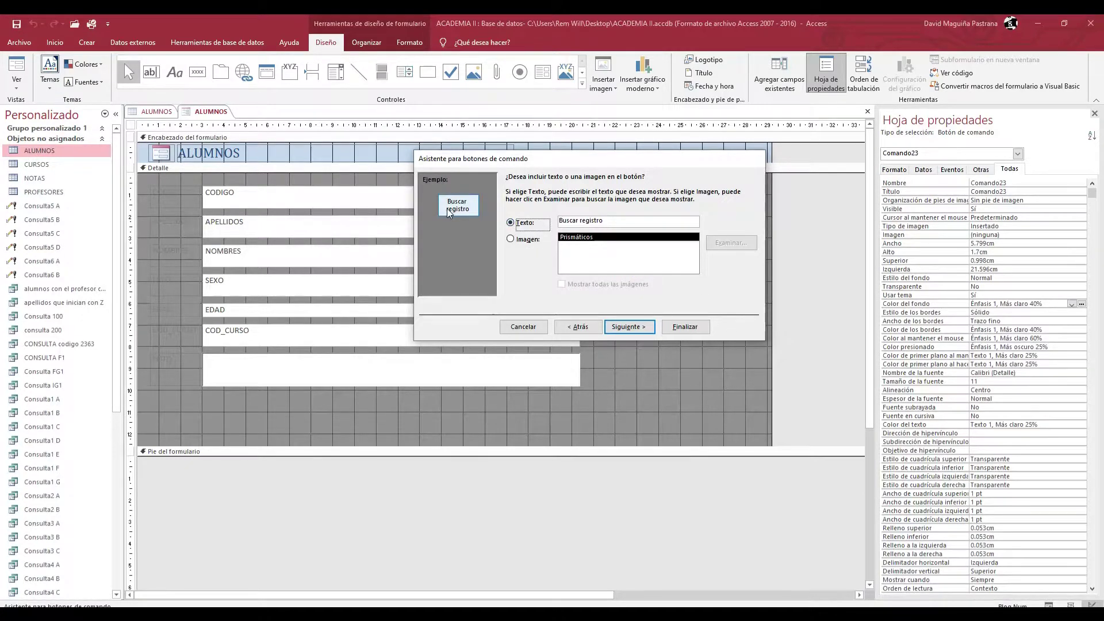
{"action": "left_click", "coordinate": [510, 240]}
{"action": "left_click", "coordinate": [515, 222]}
{"action": "left_click", "coordinate": [518, 238]}
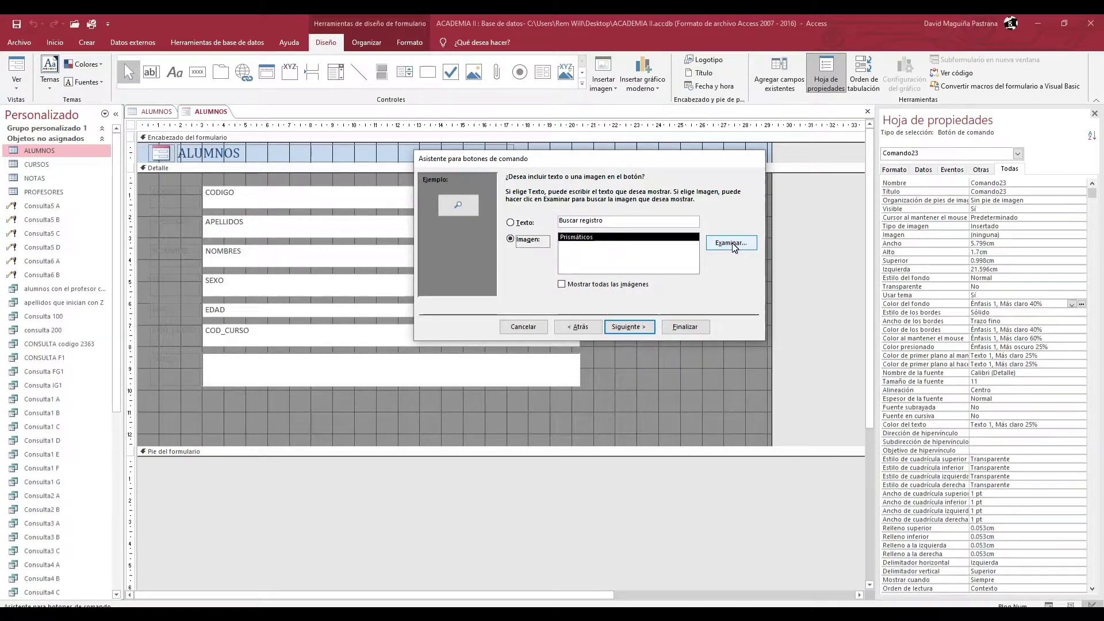
{"action": "left_click", "coordinate": [684, 326]}
Step: Enlarge the record-search button to about 2.7 cm wide and 1.6 cm high
{"action": "left_click_drag", "start_coordinate": [630, 217], "coordinate": [665, 230]}
{"action": "left_click", "coordinate": [650, 249]}
{"action": "left_click", "coordinate": [649, 248]}
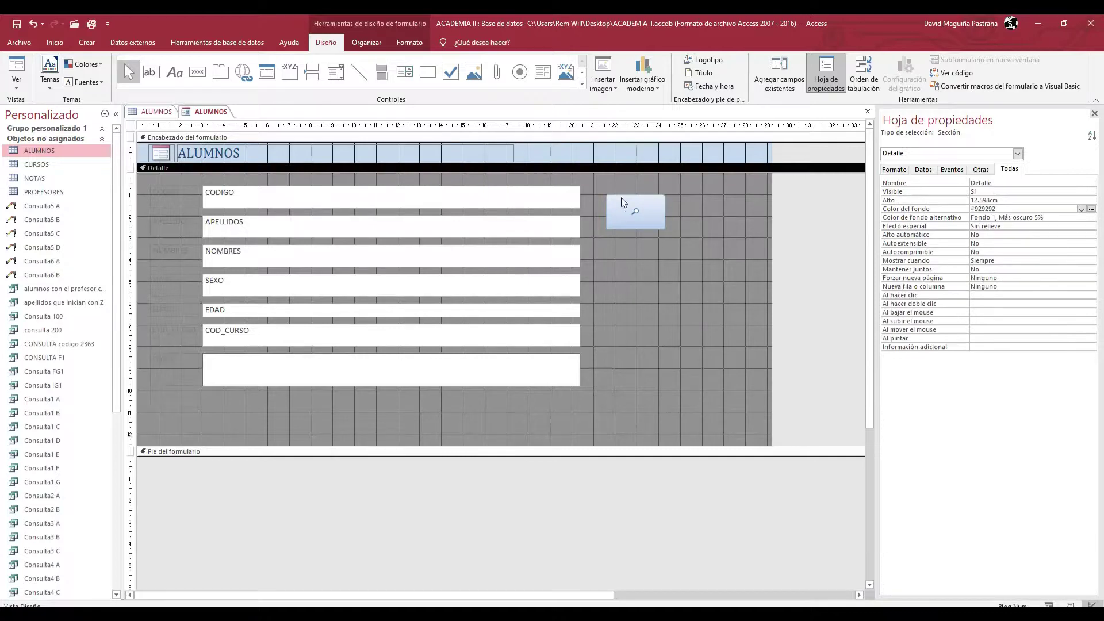
Step: Draw a second command button about 6.9 cm wide and 1.3 cm high below the record-search button
{"action": "left_click", "coordinate": [87, 42]}
{"action": "left_click", "coordinate": [133, 42]}
{"action": "left_click", "coordinate": [323, 41]}
{"action": "left_click", "coordinate": [200, 76]}
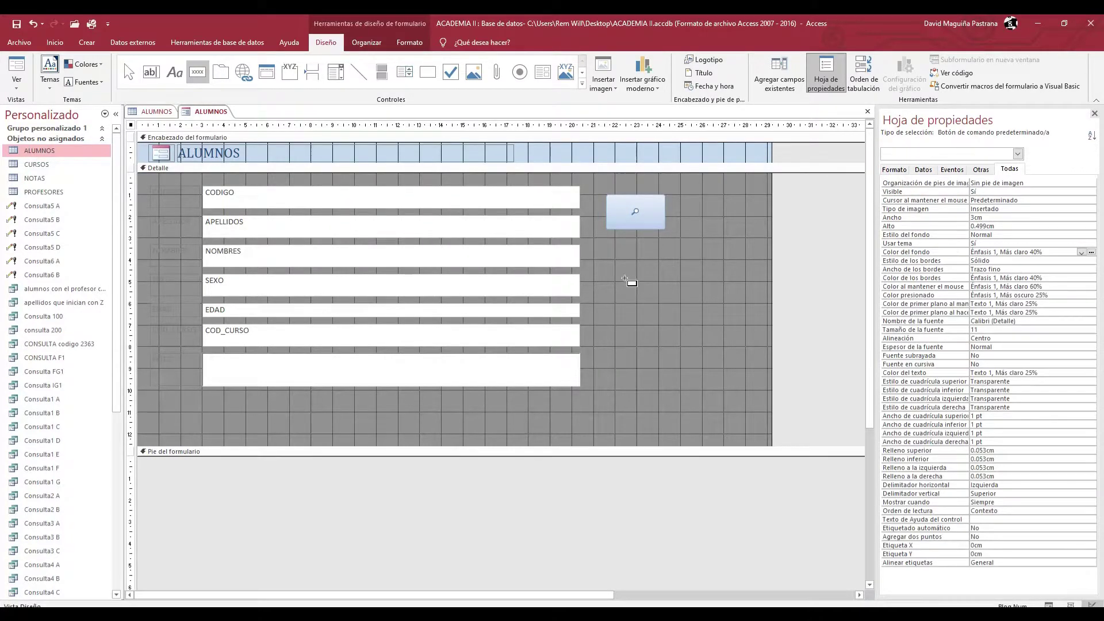
{"action": "left_click_drag", "start_coordinate": [623, 251], "coordinate": [743, 269]}
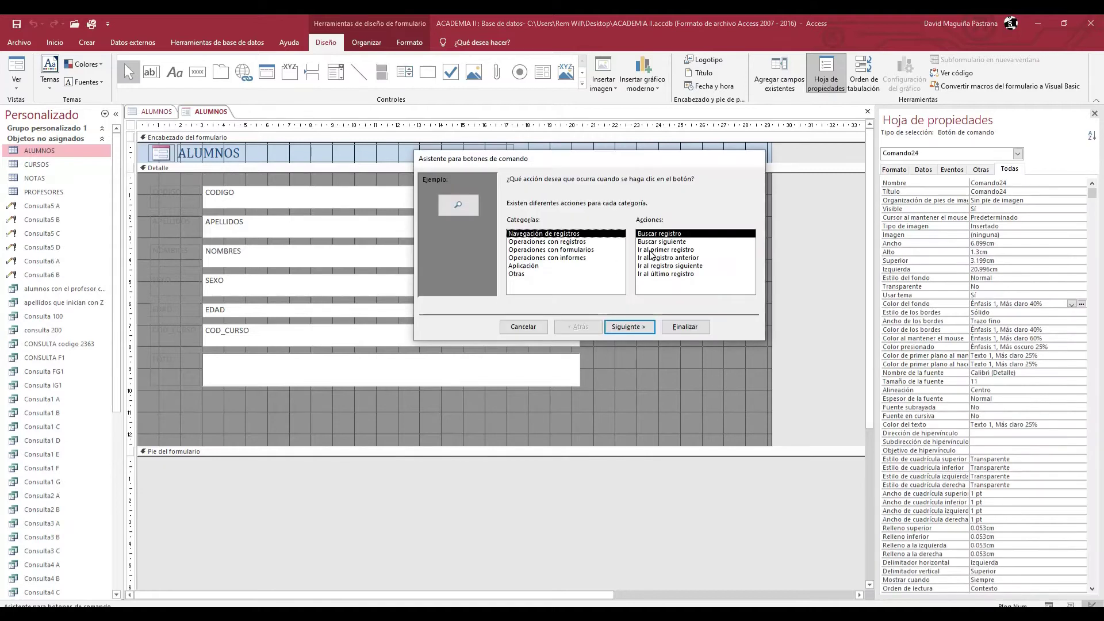
Step: Assign the Agregar nuevo registro action with its text caption to the second button and resize it to about 5.8 by 1.4 cm
{"action": "left_click", "coordinate": [552, 242]}
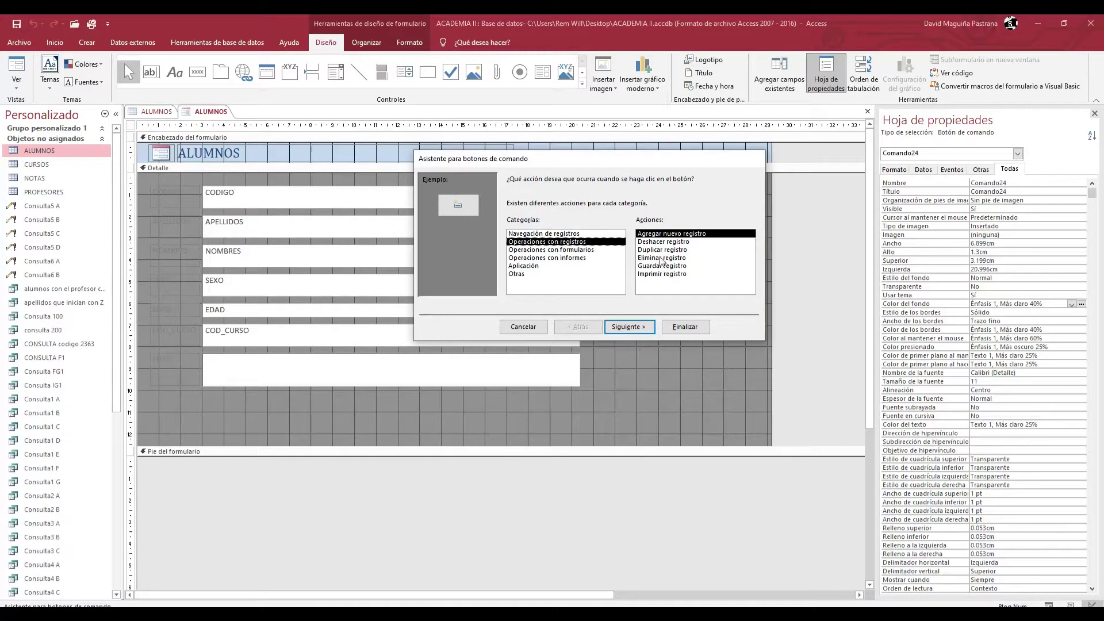
{"action": "left_click", "coordinate": [648, 328]}
{"action": "left_click", "coordinate": [518, 240]}
{"action": "left_click", "coordinate": [520, 225]}
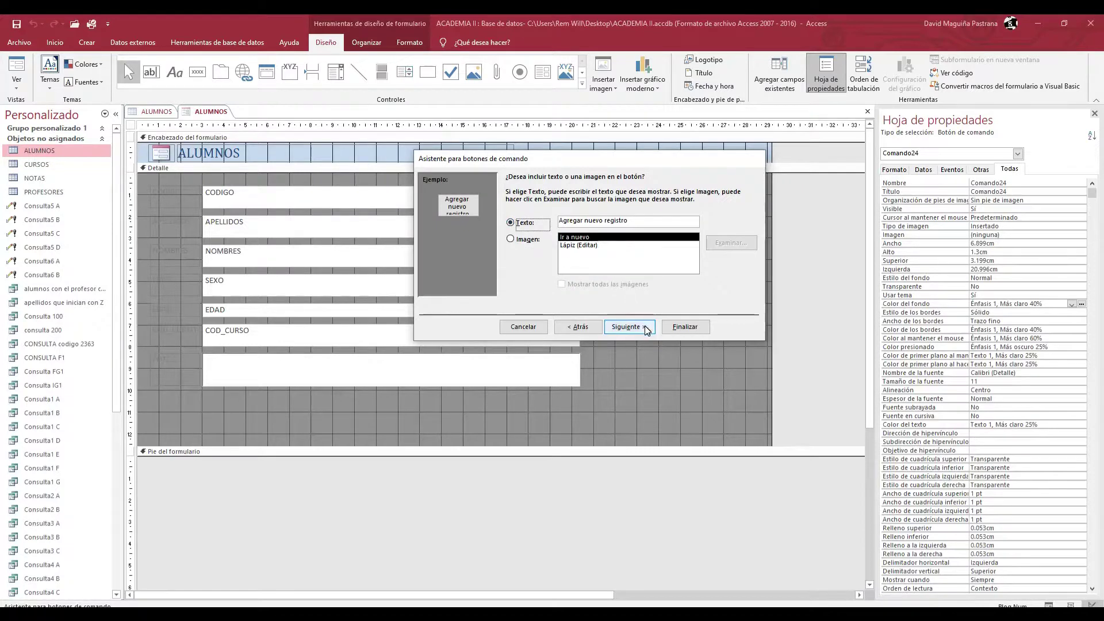
{"action": "left_click", "coordinate": [685, 327]}
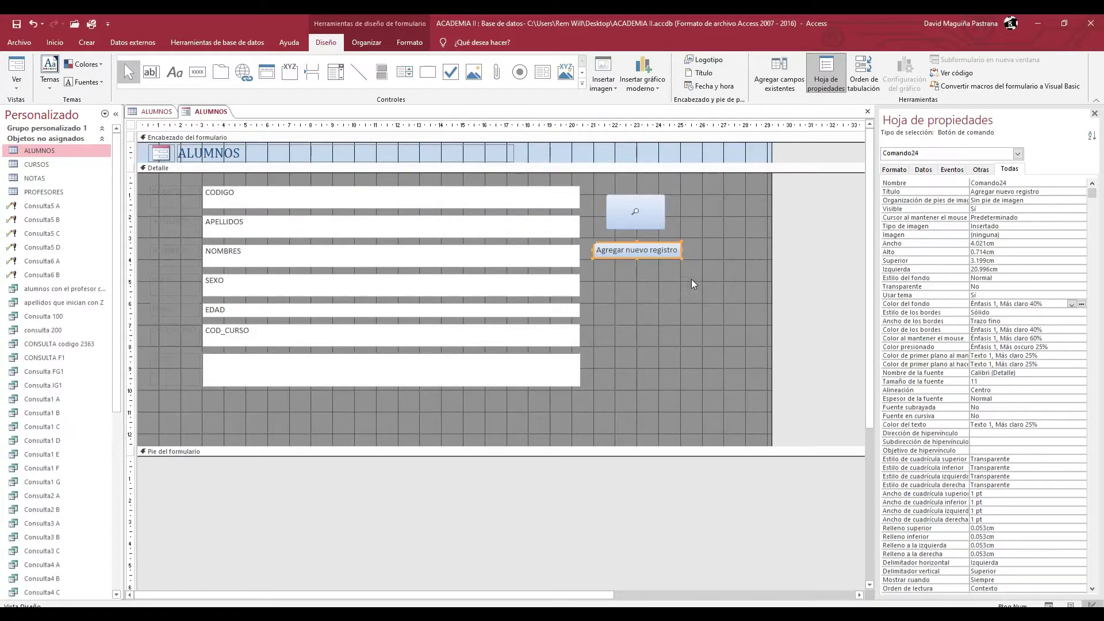
{"action": "left_click_drag", "start_coordinate": [677, 260], "coordinate": [720, 275]}
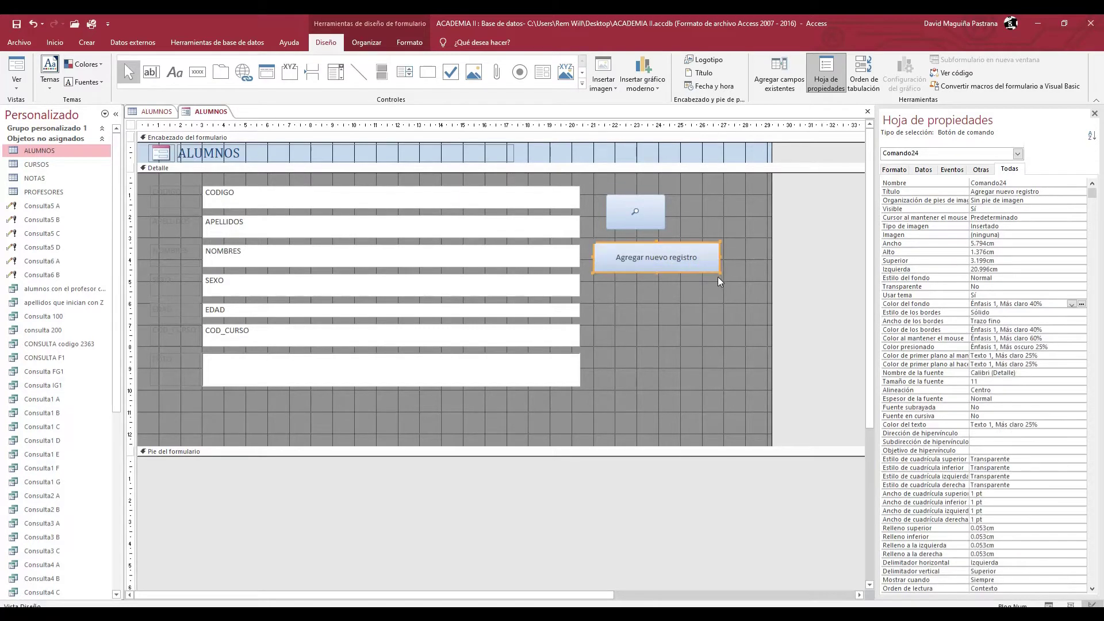
{"action": "left_click", "coordinate": [684, 297]}
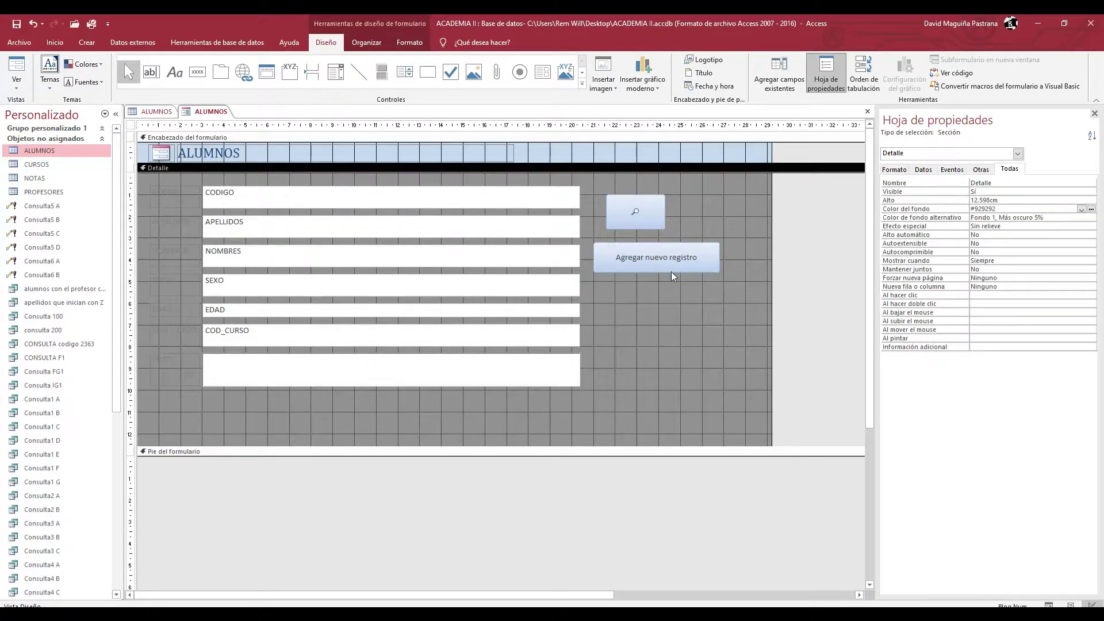
Step: Draw a third command button about 6.2 cm wide and 1.7 cm high below the Agregar nuevo registro button
{"action": "left_click", "coordinate": [213, 77]}
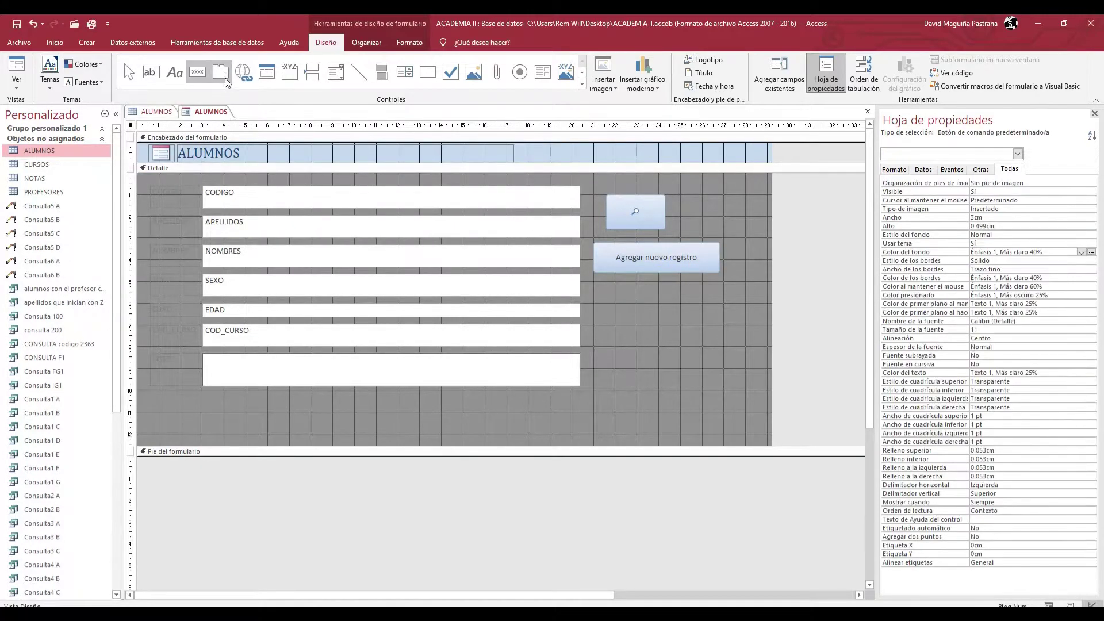
{"action": "left_click", "coordinate": [202, 77]}
{"action": "left_click", "coordinate": [202, 77]}
{"action": "left_click_drag", "start_coordinate": [598, 276], "coordinate": [732, 313]}
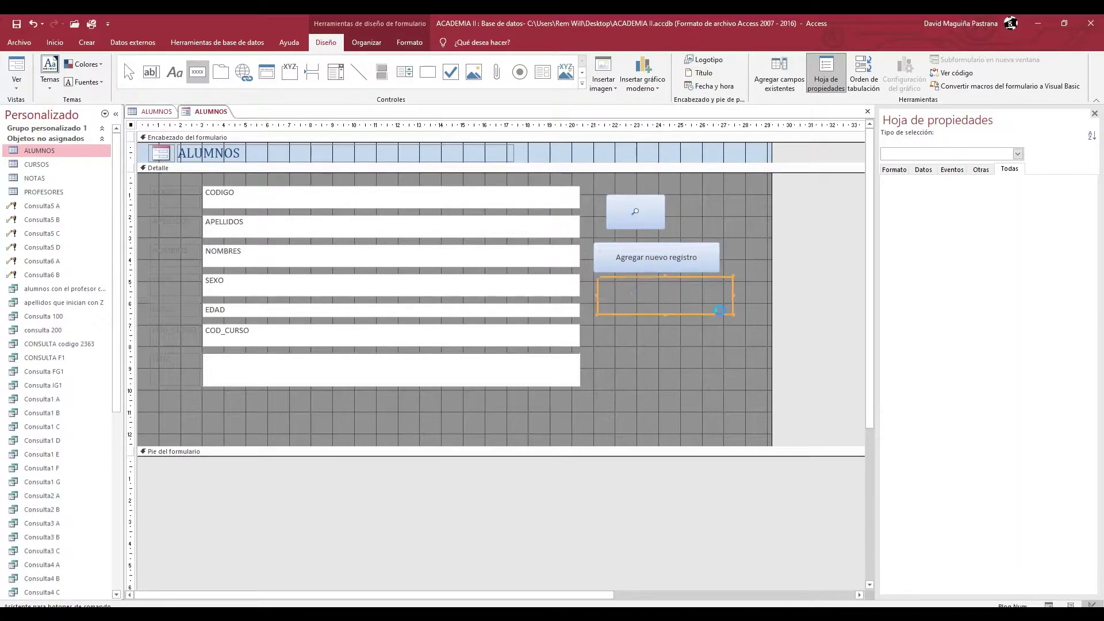
Step: Assign the Guardar registro action from Operaciones con registros to the third button and finish the wizard with the default image
{"action": "left_click", "coordinate": [567, 242]}
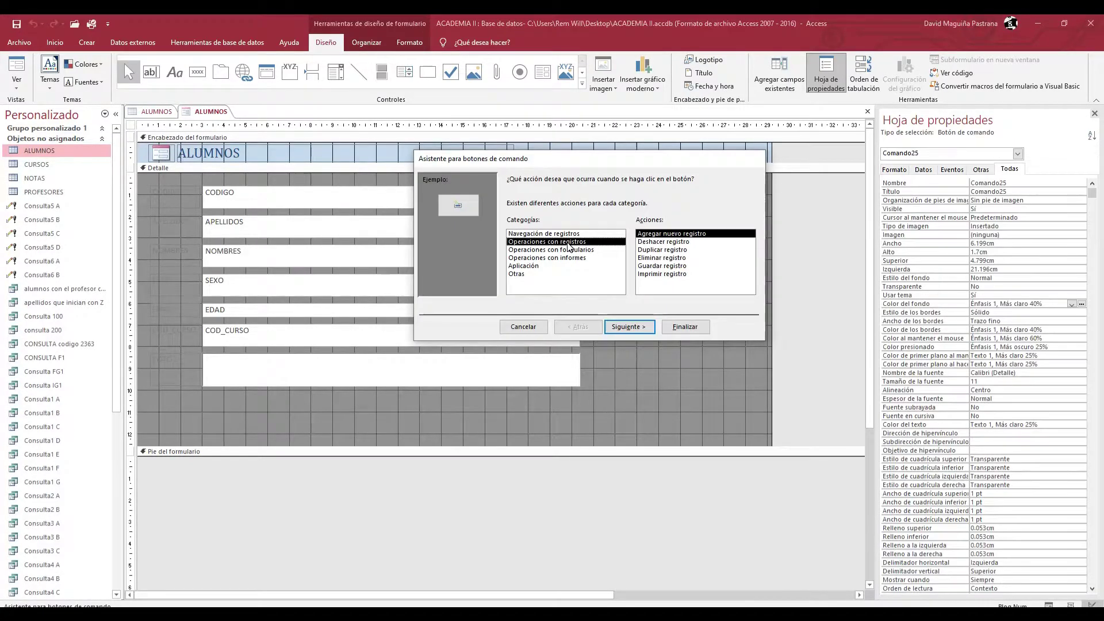
{"action": "left_click", "coordinate": [663, 265]}
{"action": "left_click", "coordinate": [645, 326]}
{"action": "left_click", "coordinate": [680, 326]}
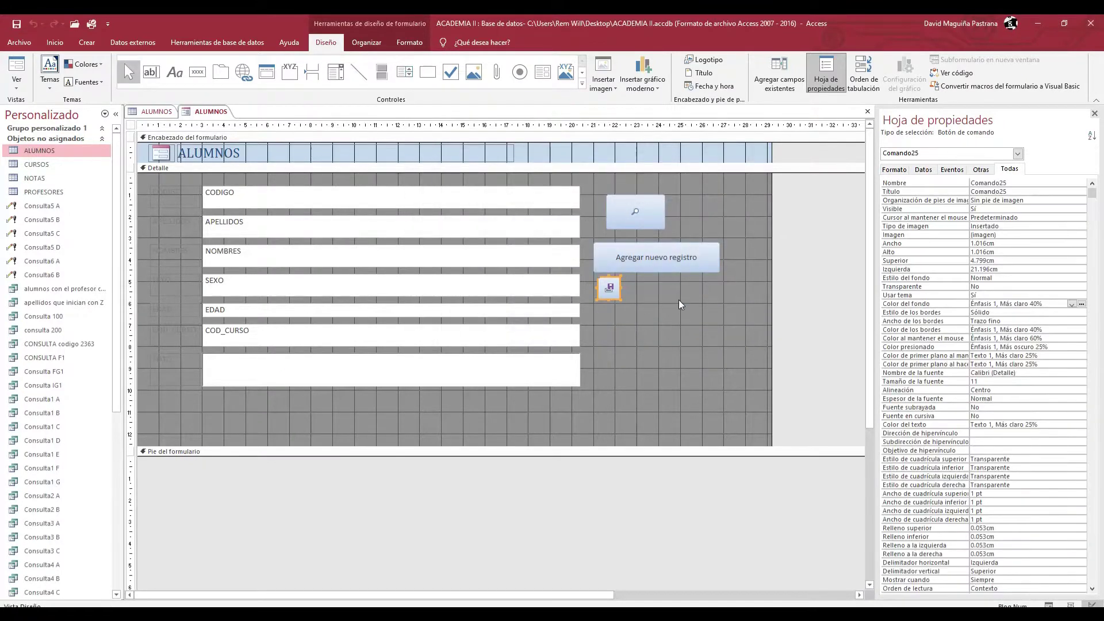
{"action": "left_click", "coordinate": [648, 302]}
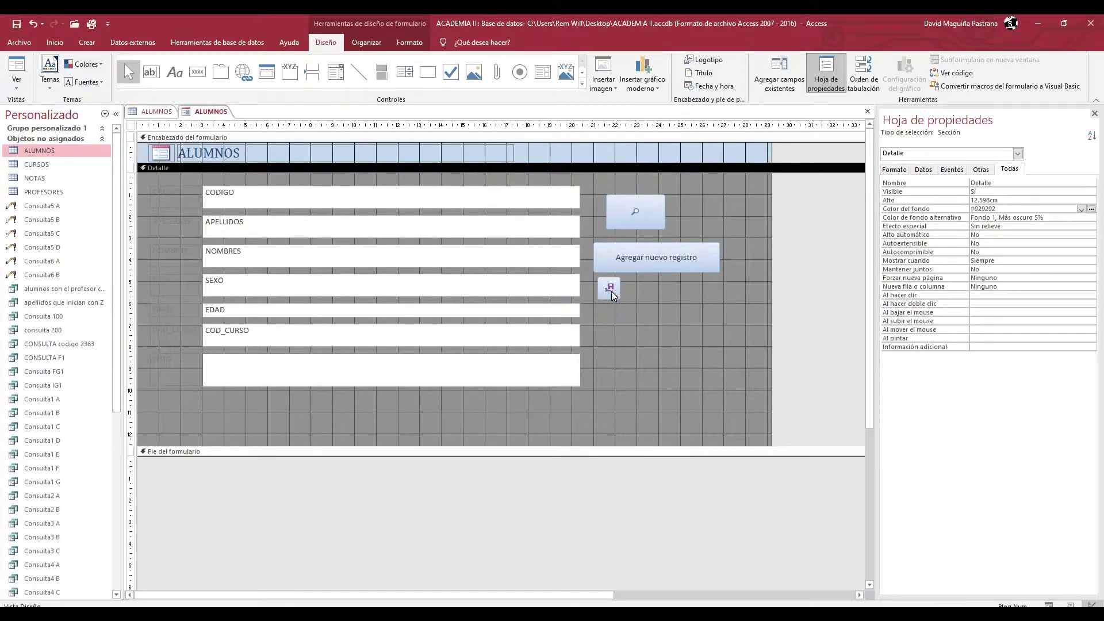
{"action": "left_click", "coordinate": [198, 72]}
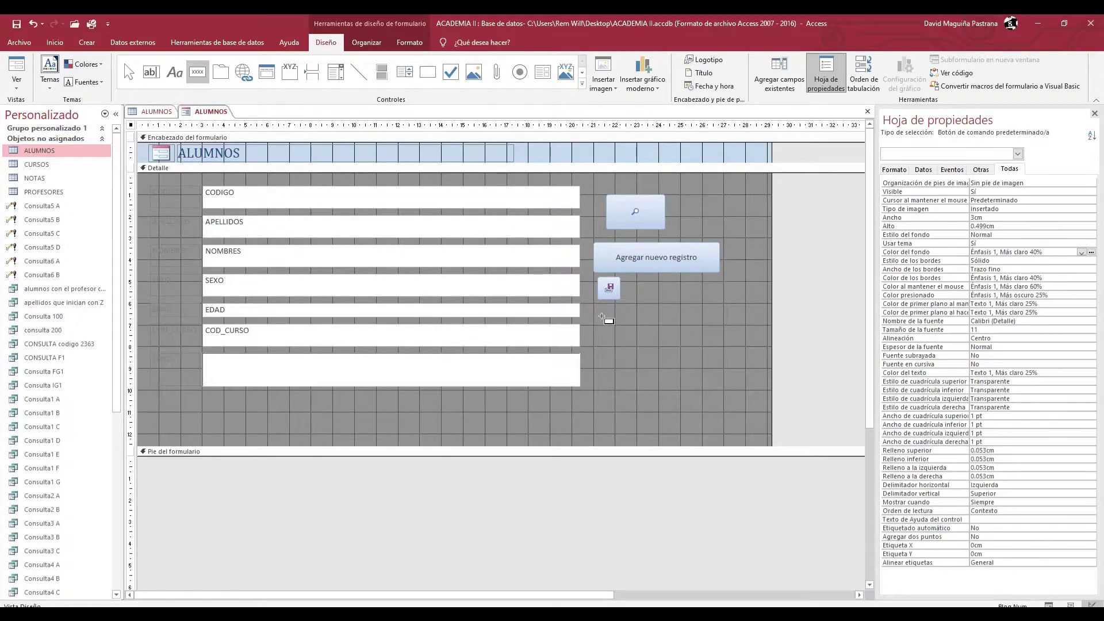
{"action": "left_click_drag", "start_coordinate": [602, 312], "coordinate": [737, 349]}
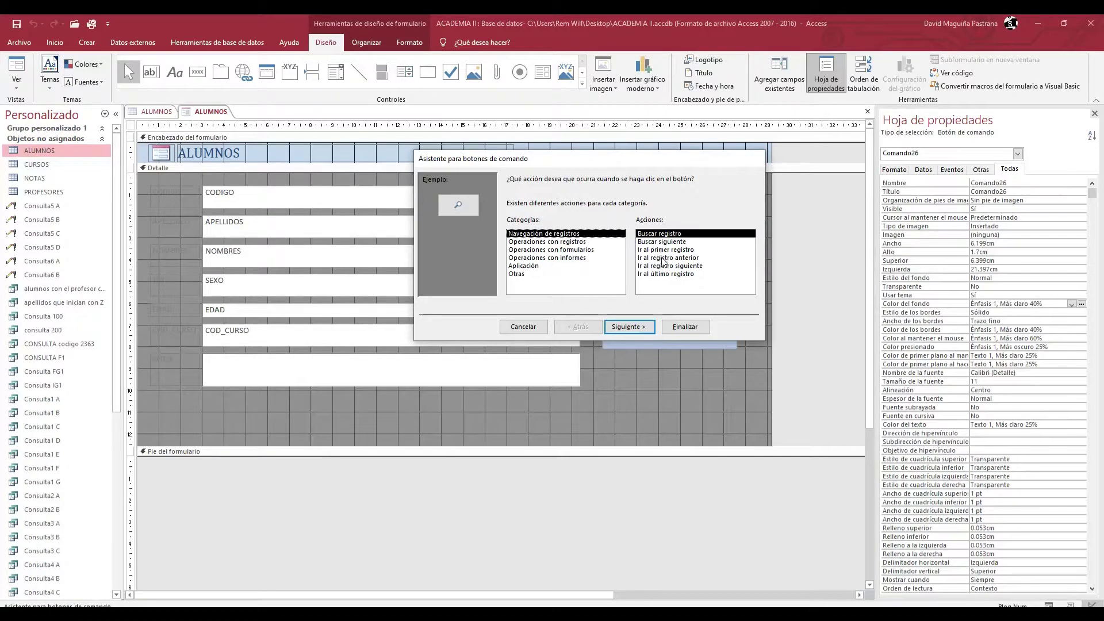
{"action": "left_click", "coordinate": [558, 242]}
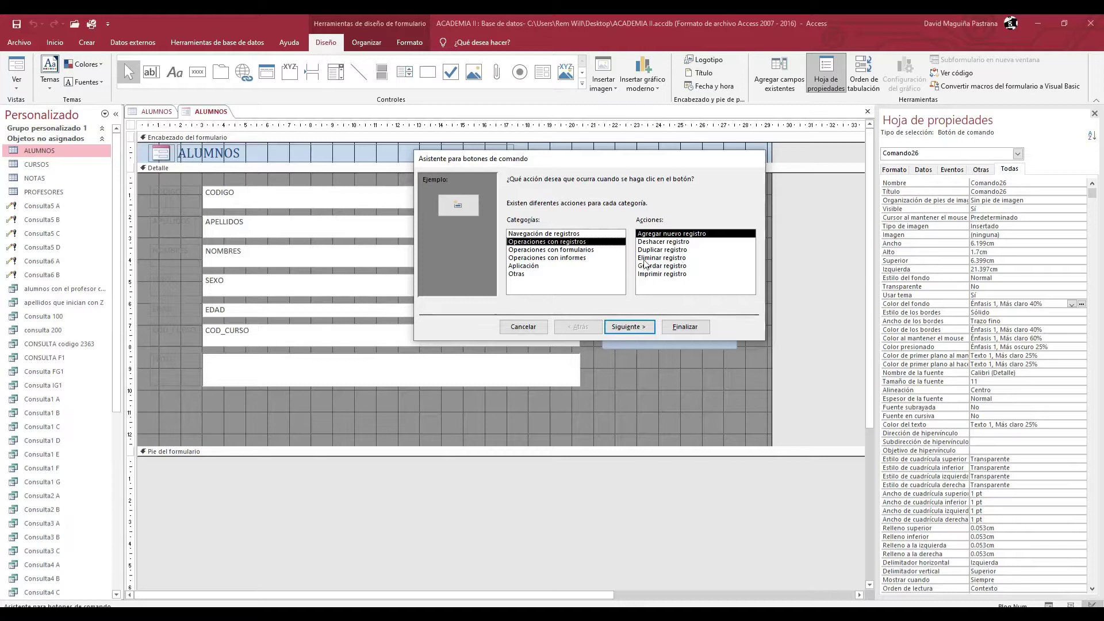
{"action": "left_click", "coordinate": [609, 251]}
{"action": "left_click", "coordinate": [546, 258]}
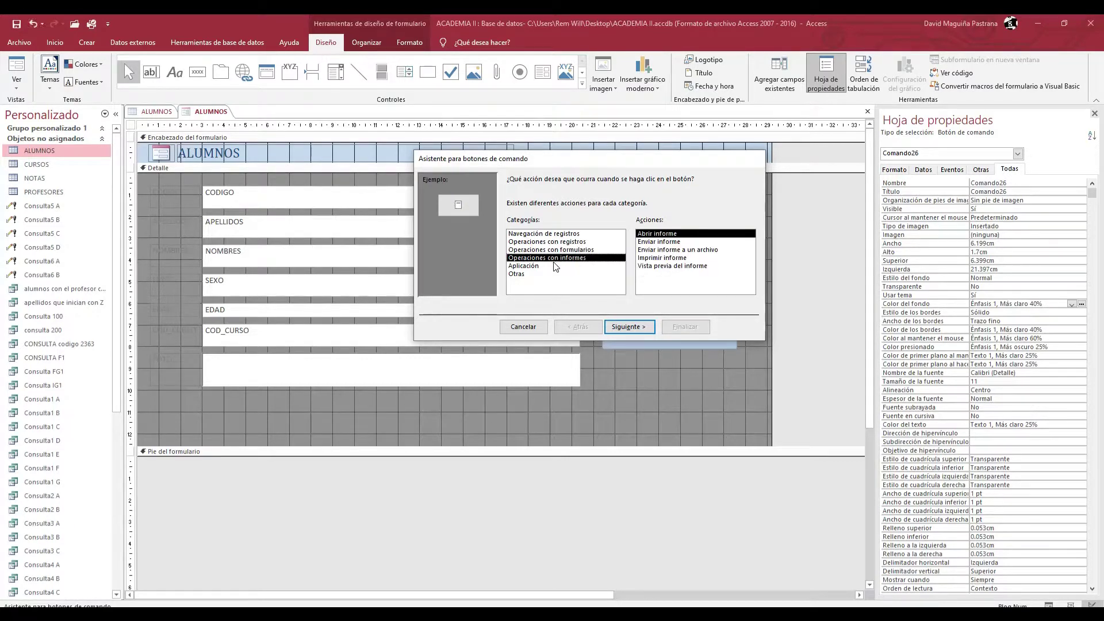
{"action": "left_click", "coordinate": [543, 266]}
{"action": "left_click", "coordinate": [547, 242]}
{"action": "left_click", "coordinate": [544, 234]}
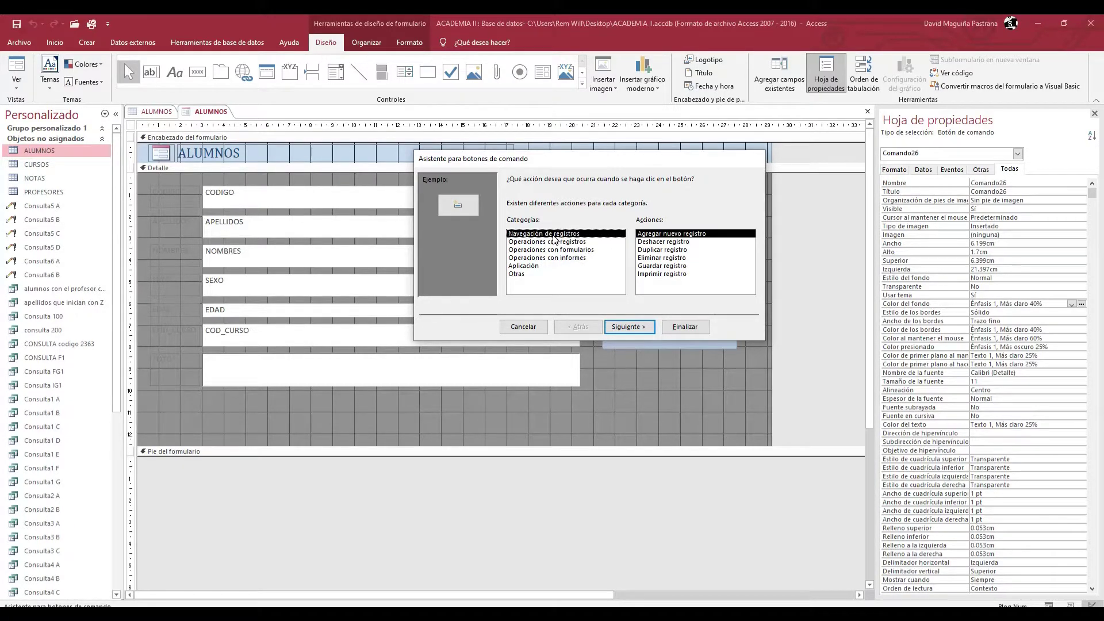
{"action": "left_click", "coordinate": [528, 326]}
{"action": "key", "text": "Delete"}
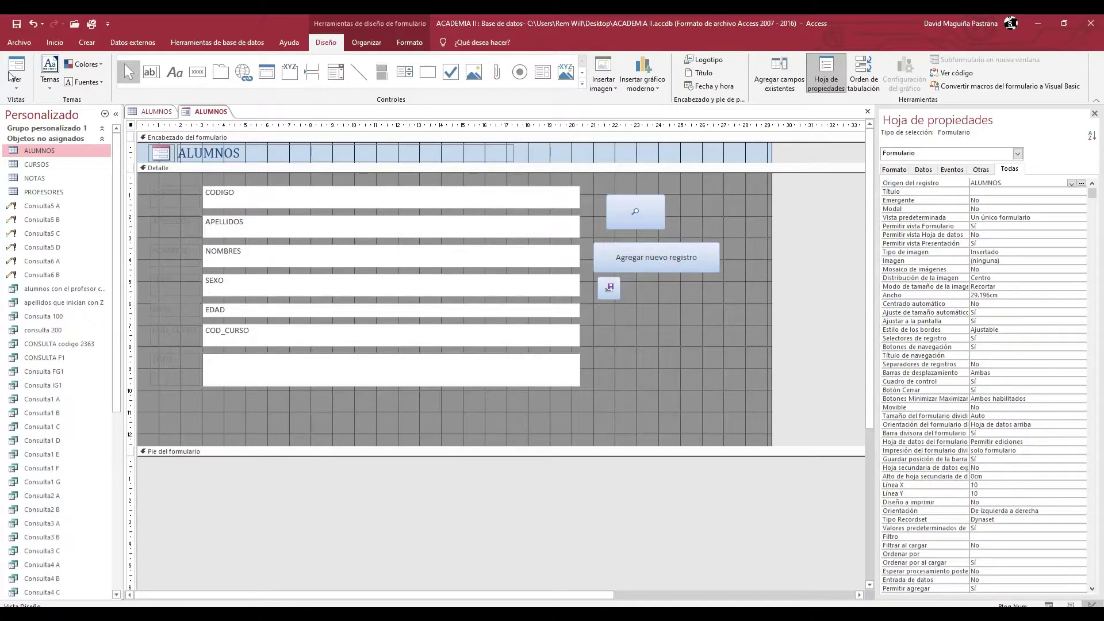
Step: Show the ALUMNOS form in Vista Formulario and start a new record with its Agregar nuevo registro button
{"action": "left_click", "coordinate": [16, 81]}
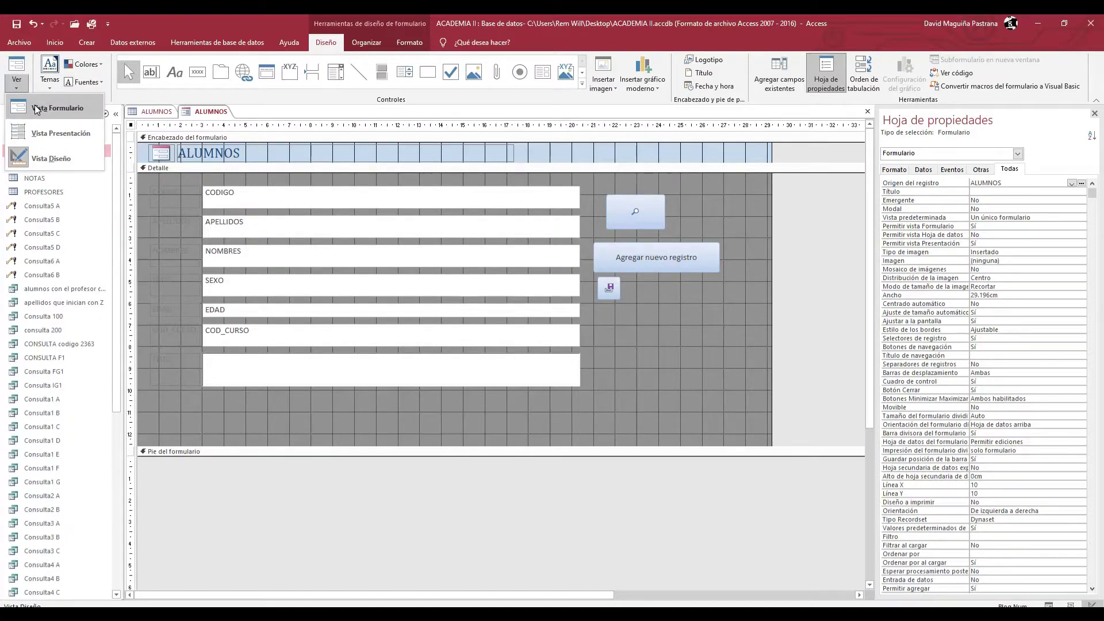
{"action": "left_click", "coordinate": [36, 109]}
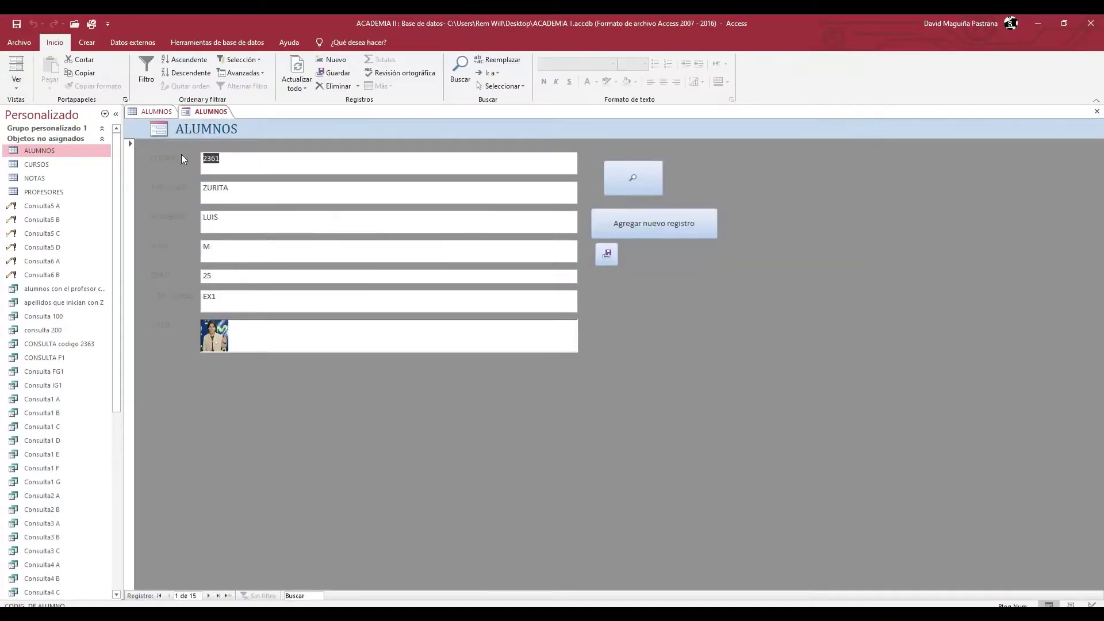
{"action": "left_click", "coordinate": [659, 228]}
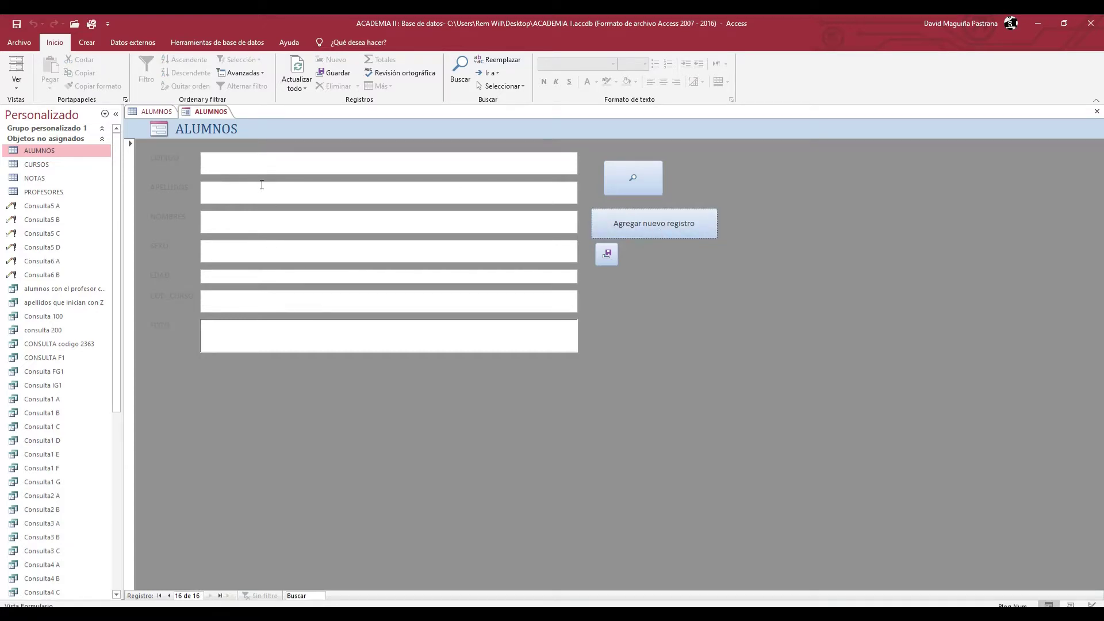
Step: Enter CODIGO cod03, the student's surname and first name, and SEXO M in the new record
{"action": "left_click", "coordinate": [260, 167]}
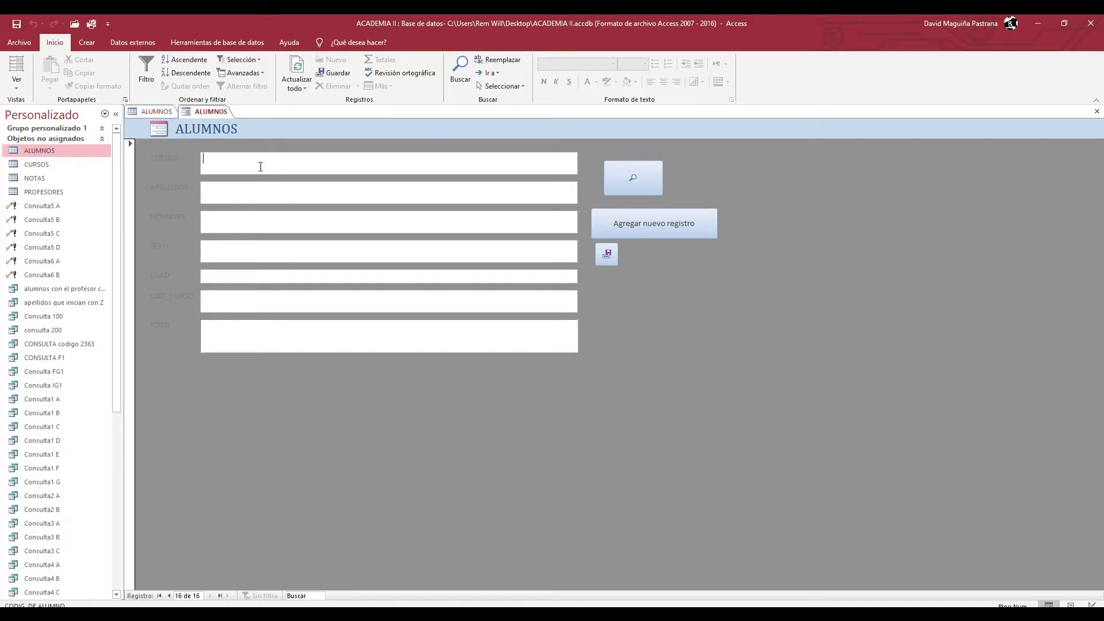
{"action": "type", "text": "cod03"}
{"action": "left_click", "coordinate": [262, 187]}
{"action": "type", "text": "magui"}
{"action": "left_click", "coordinate": [272, 218]}
{"action": "type", "text": "daviod"}
{"action": "left_click", "coordinate": [265, 251]}
{"action": "type", "text": "M"}
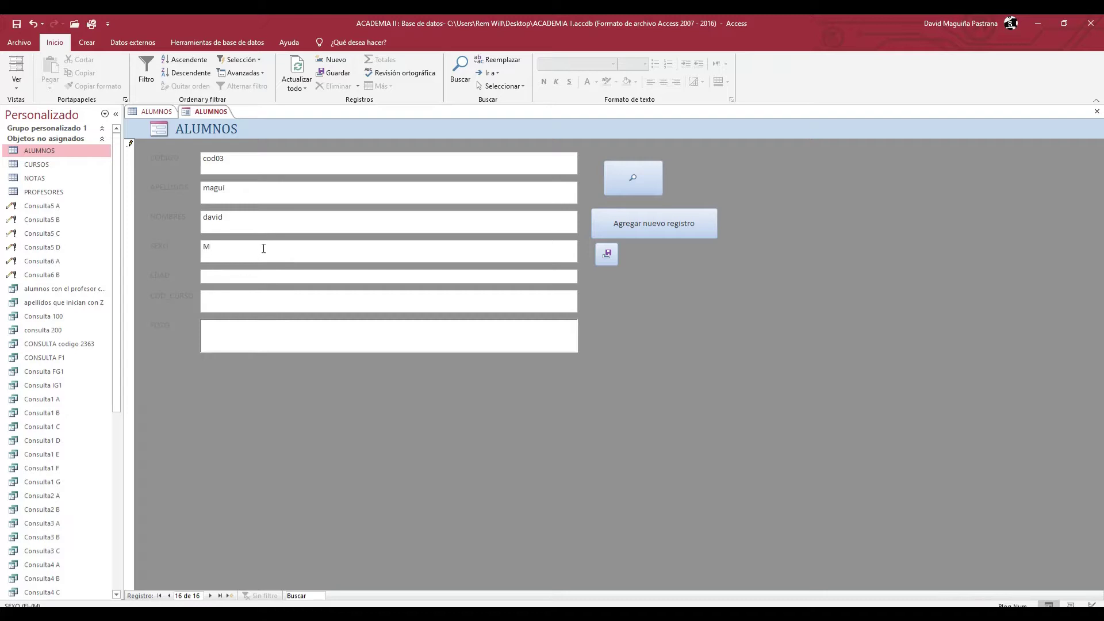
Step: Set EDAD to 28 and COD_CURSO to EX1, then save the record with the form's save button
{"action": "left_click", "coordinate": [247, 274]}
{"action": "left_click", "coordinate": [219, 302]}
{"action": "type", "text": "ex"}
{"action": "key", "text": "BackSpace"}
{"action": "key", "text": "BackSpace"}
{"action": "key", "text": "Caps_Lock"}
{"action": "type", "text": "EX1"}
{"action": "left_click", "coordinate": [264, 334]}
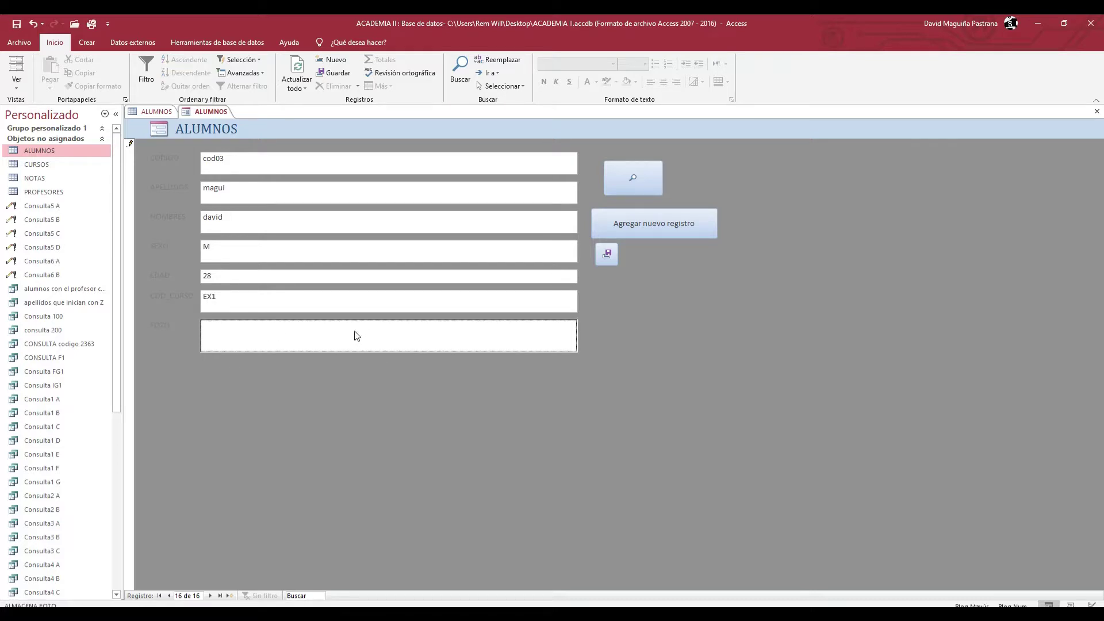
{"action": "left_click", "coordinate": [606, 258]}
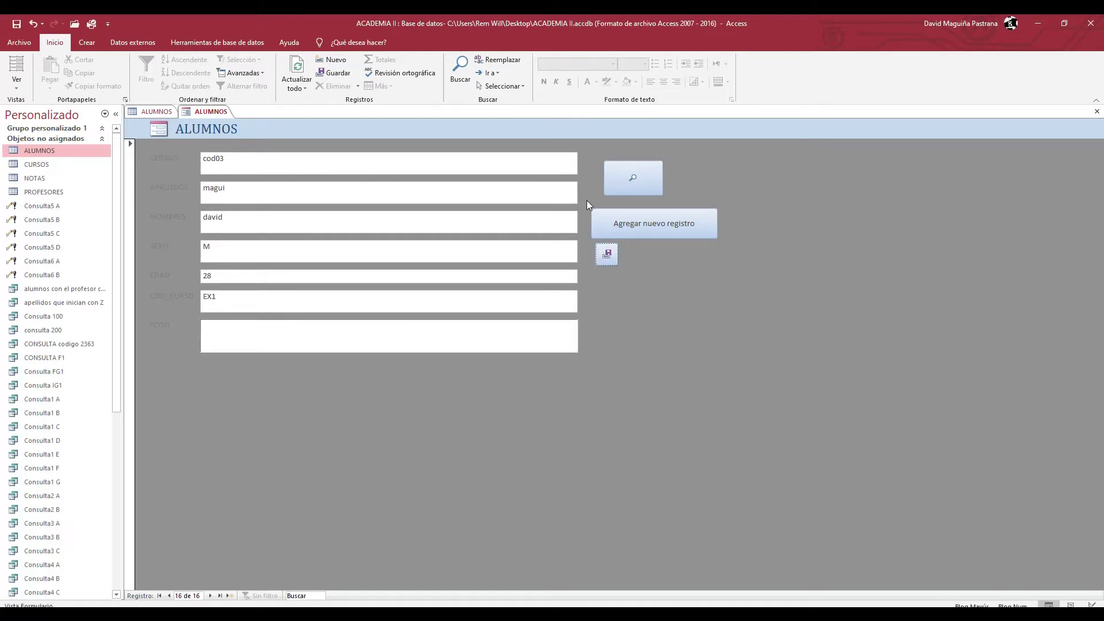
Step: Close and reopen the ALUMNOS table and check each field of the cod03 record
{"action": "left_click", "coordinate": [149, 113]}
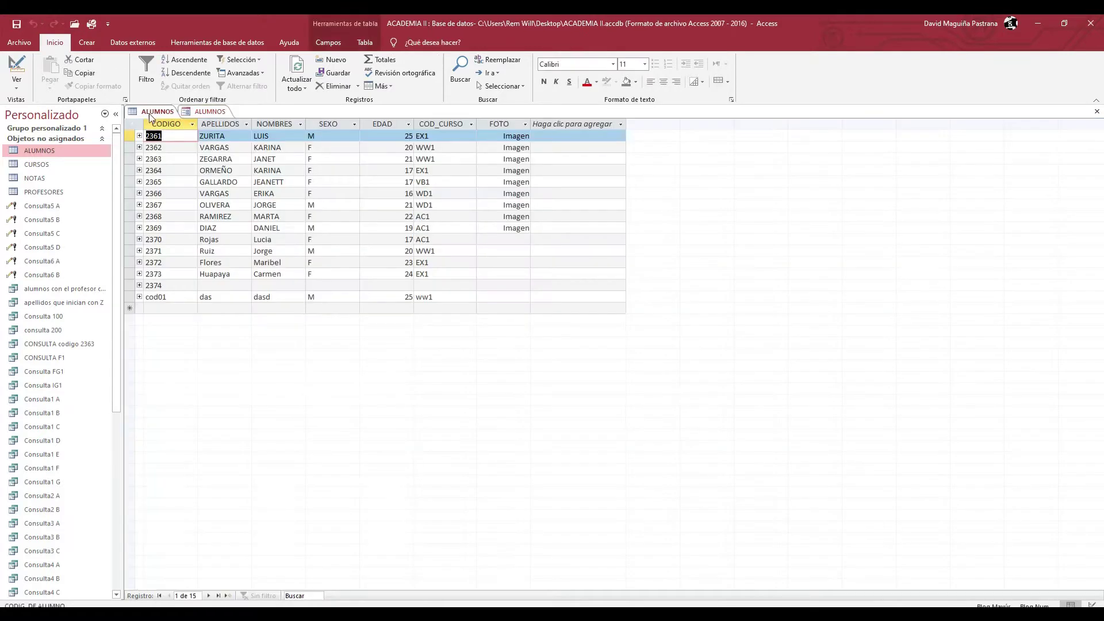
{"action": "left_click", "coordinate": [1096, 112]}
{"action": "double_click", "coordinate": [34, 151]}
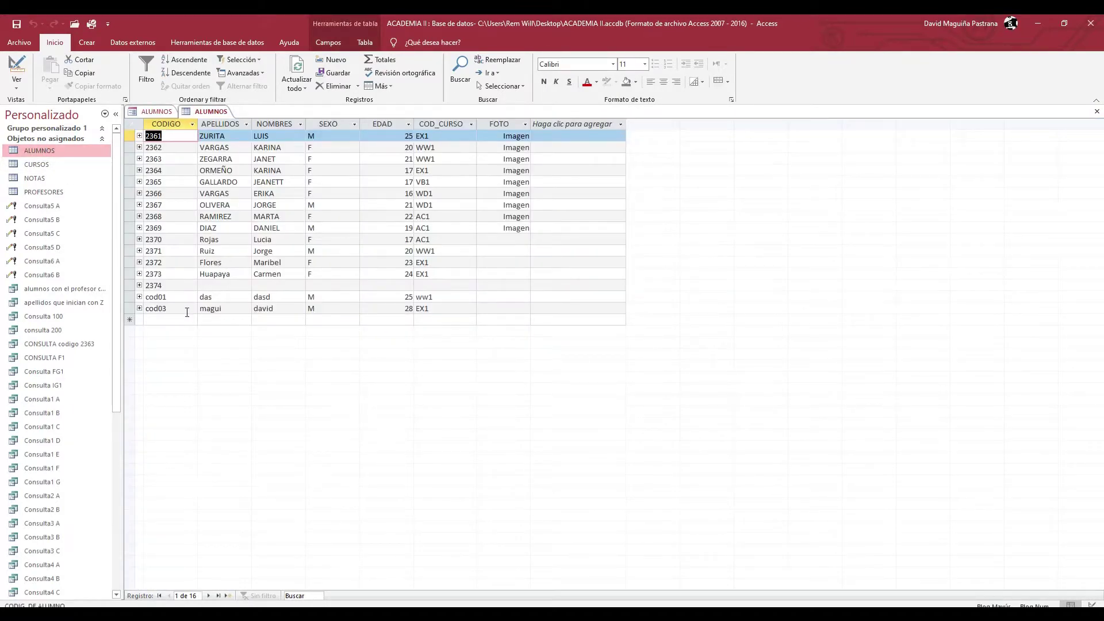
{"action": "left_click", "coordinate": [159, 309]}
{"action": "left_click", "coordinate": [221, 310]}
{"action": "left_click", "coordinate": [282, 309]}
{"action": "left_click", "coordinate": [328, 309]}
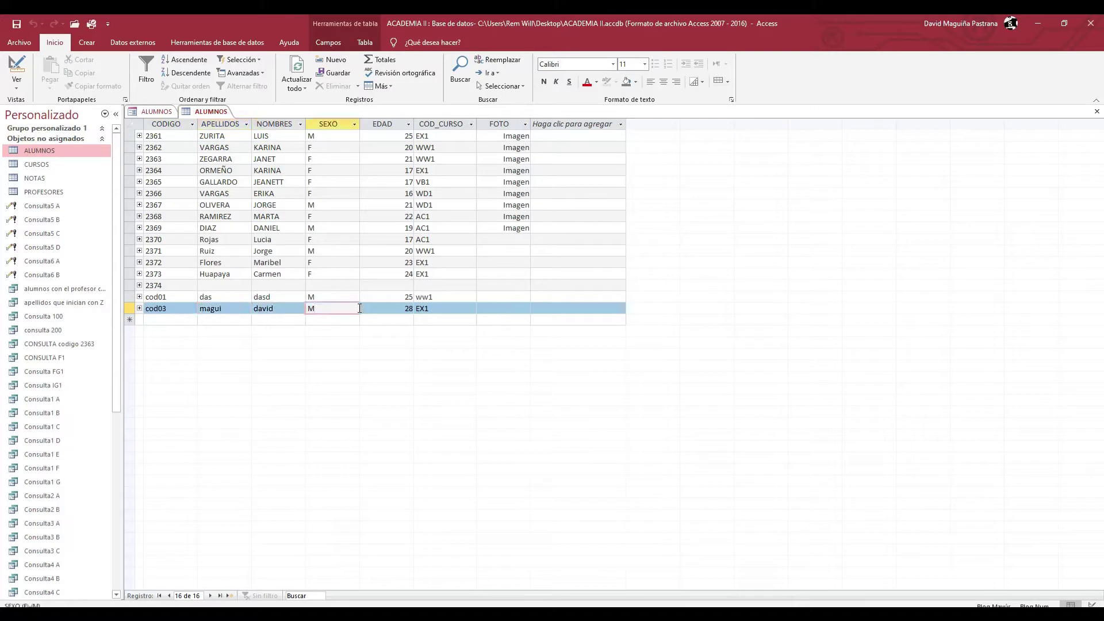
{"action": "left_click", "coordinate": [393, 309]}
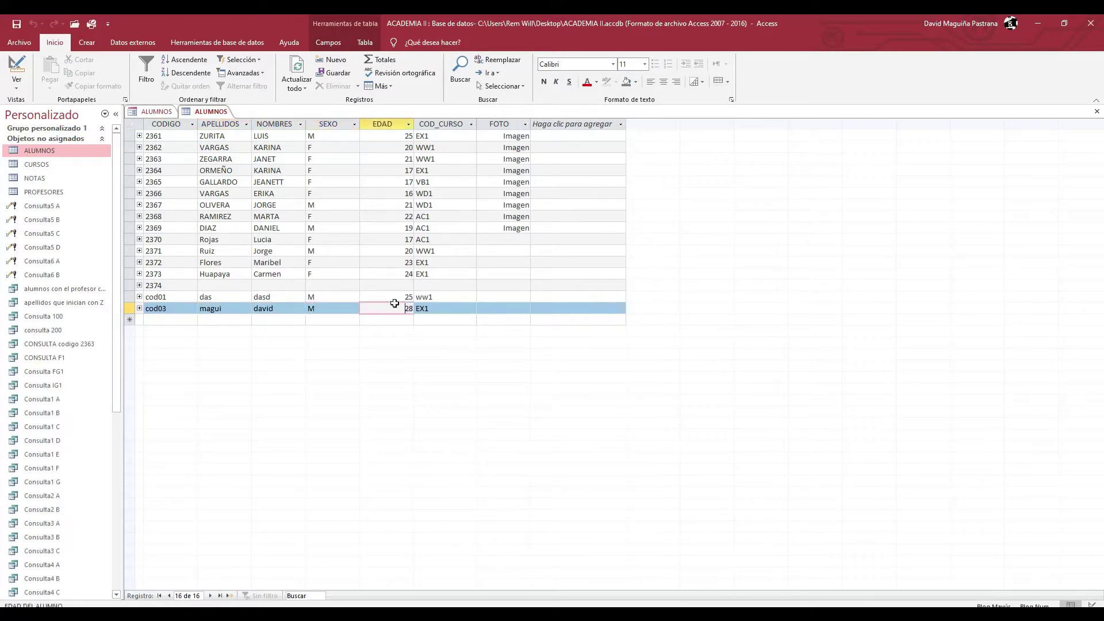
{"action": "left_click", "coordinate": [449, 309]}
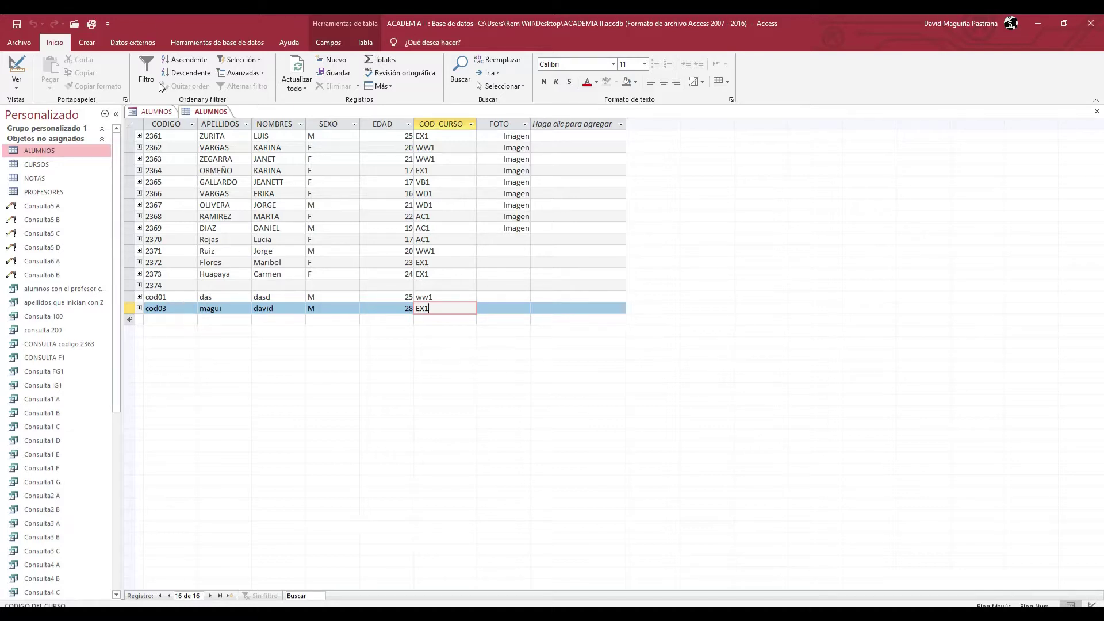
Step: Compare the cod03 record in the ALUMNOS form with its row in the ALUMNOS table
{"action": "left_click", "coordinate": [151, 115]}
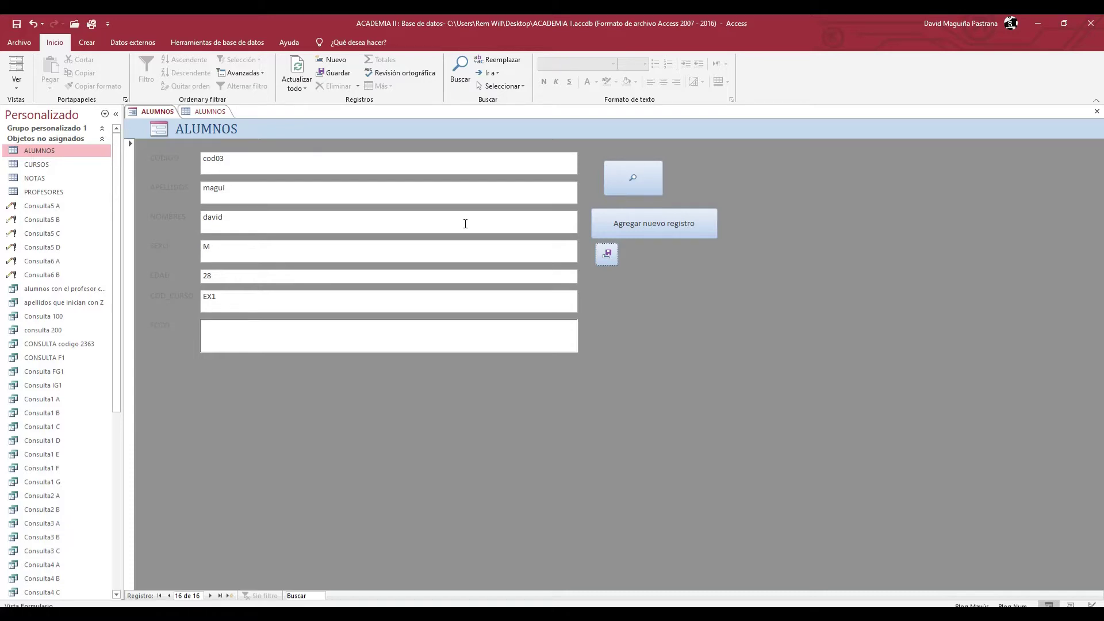
{"action": "left_click", "coordinate": [190, 114]}
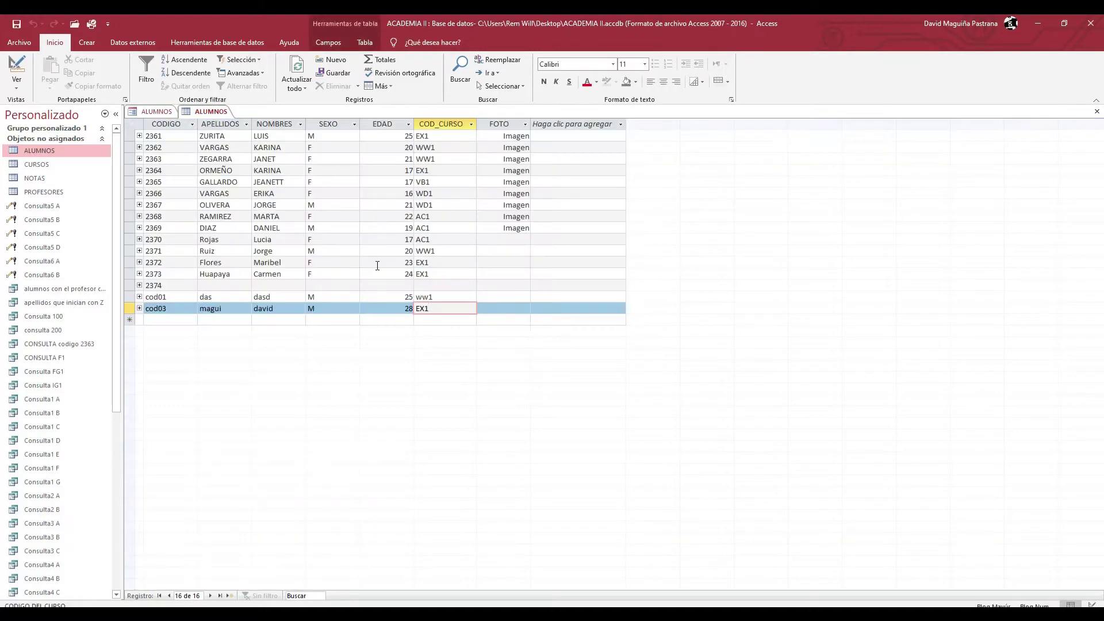
{"action": "left_click", "coordinate": [156, 110]}
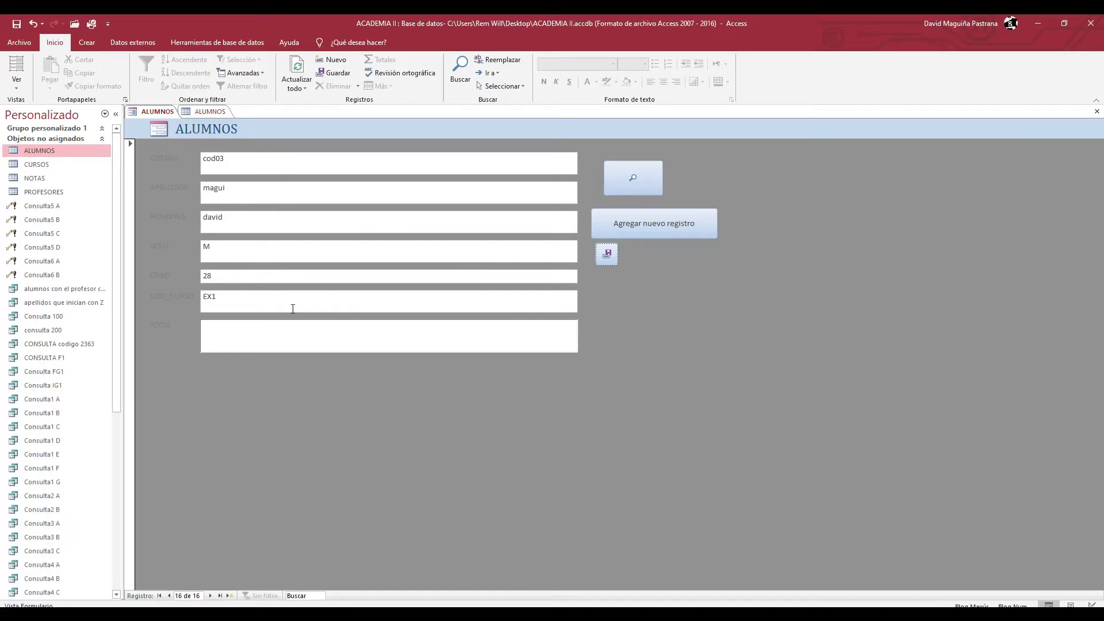
{"action": "left_click", "coordinate": [200, 112]}
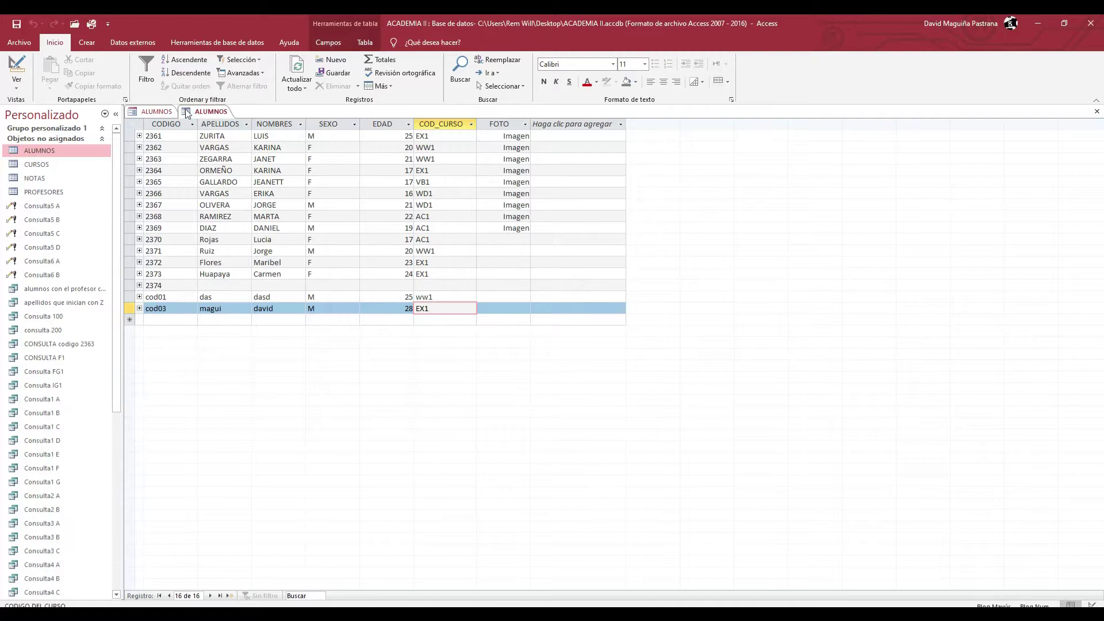
{"action": "left_click", "coordinate": [156, 111]}
{"action": "left_click", "coordinate": [213, 112]}
{"action": "left_click", "coordinate": [155, 111]}
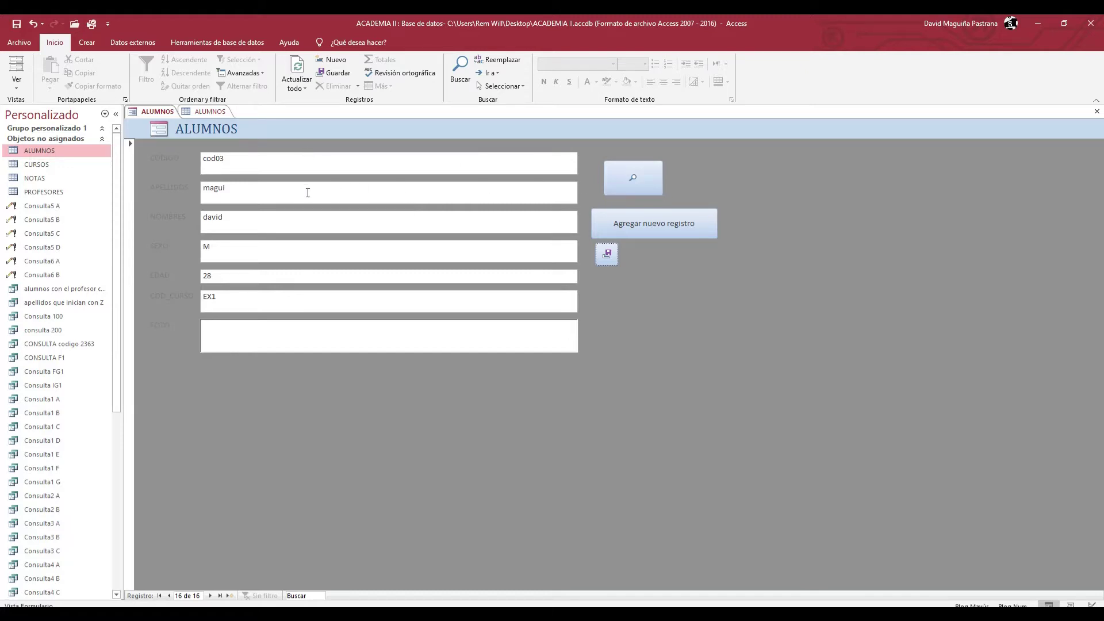
Step: Replace the COD_CURSO value of the cod03 record in the form with OOO
{"action": "key", "text": "Tab"}
{"action": "key", "text": "Tab"}
{"action": "key", "text": "Tab"}
{"action": "key", "text": "Tab"}
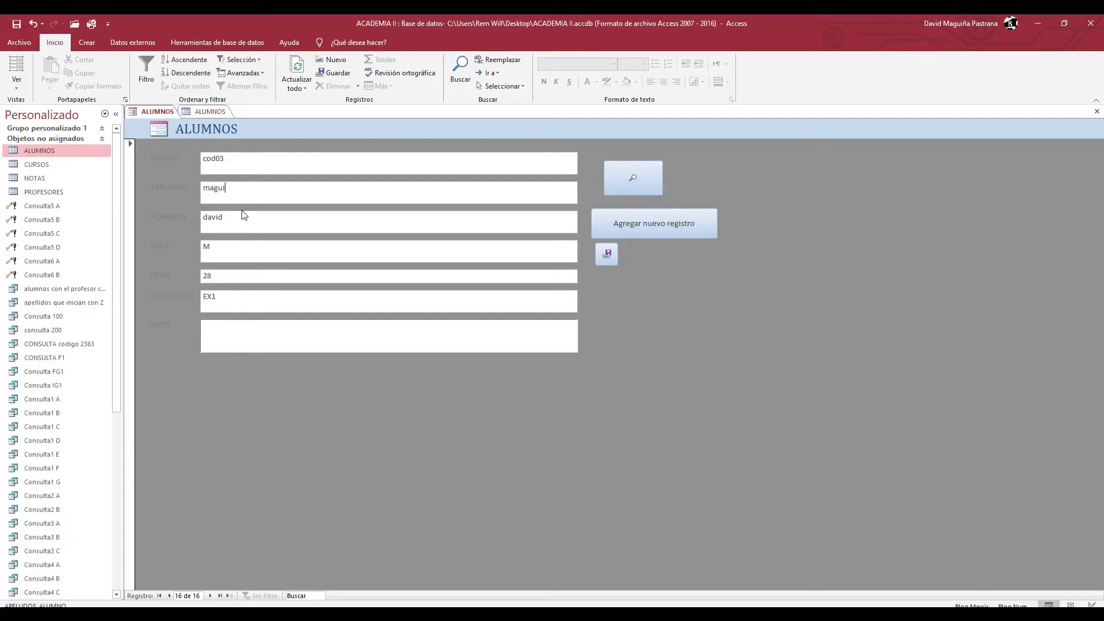
{"action": "left_click", "coordinate": [247, 276]}
{"action": "left_click", "coordinate": [247, 295]}
{"action": "left_click_drag", "start_coordinate": [218, 303], "coordinate": [189, 301]}
{"action": "key", "text": "BackSpace"}
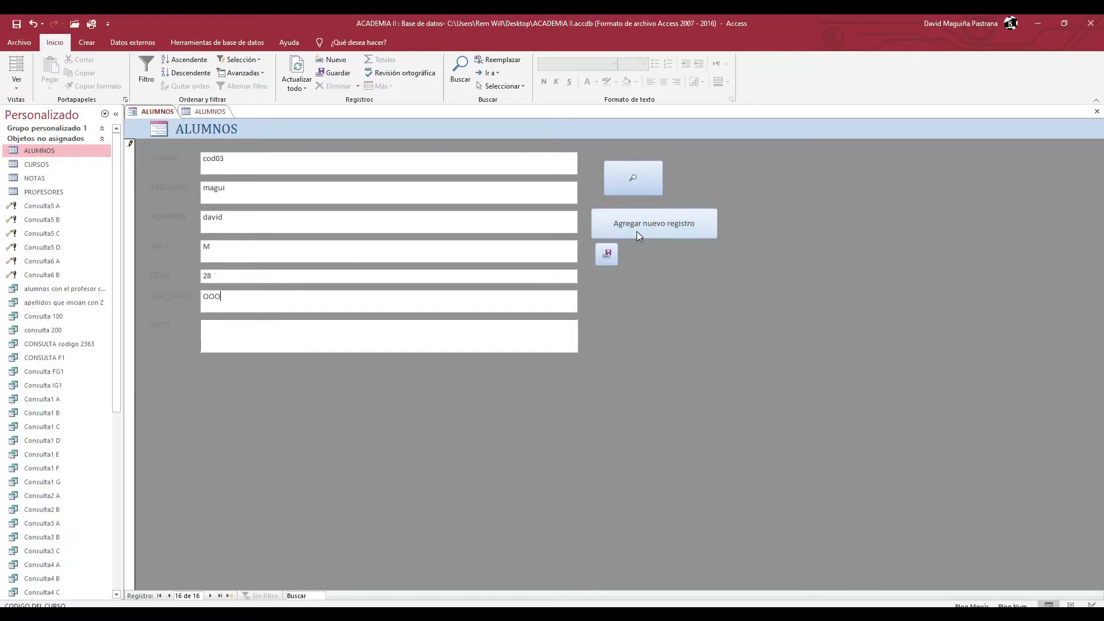
Step: Try to save the cod03 record in the ALUMNOS form with OOO as its COD_CURSO
{"action": "left_click", "coordinate": [610, 256]}
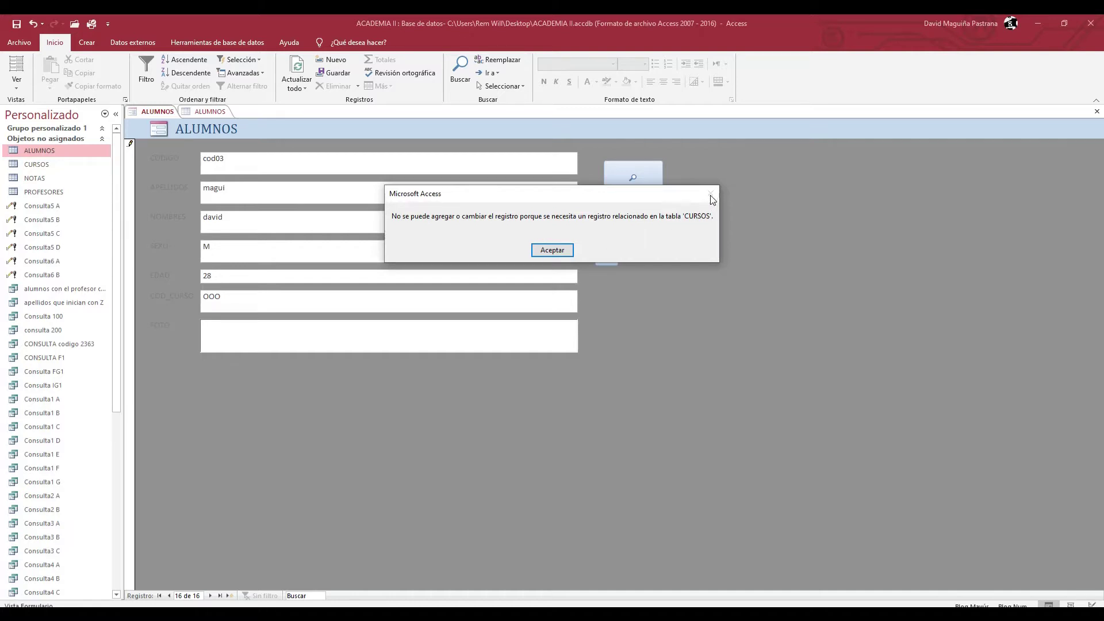
{"action": "left_click", "coordinate": [554, 251]}
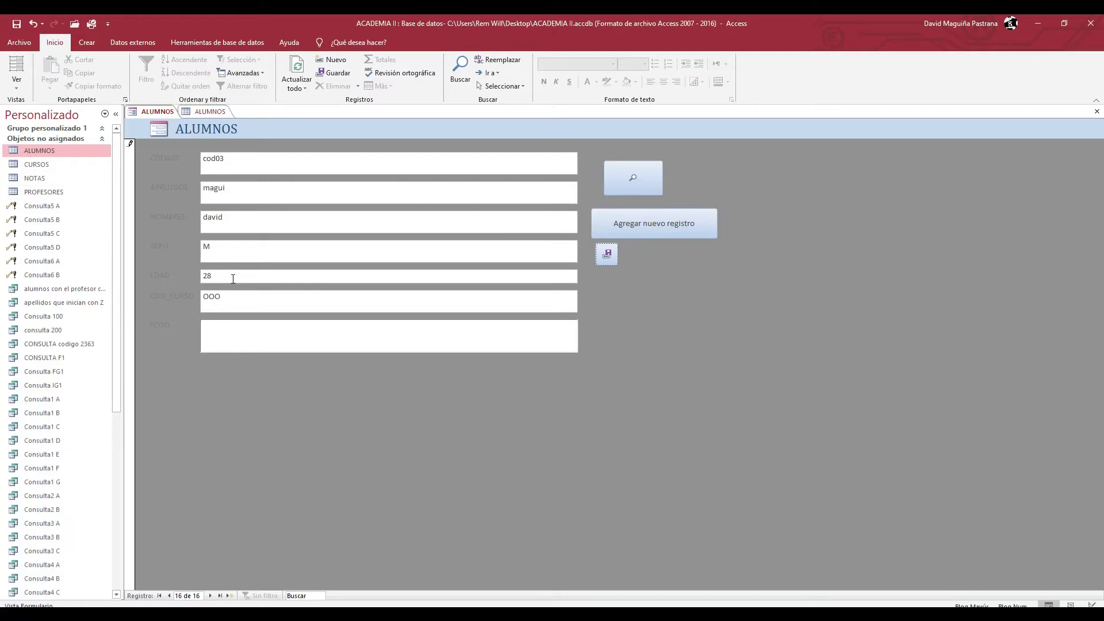
{"action": "left_click_drag", "start_coordinate": [209, 305], "coordinate": [222, 302]}
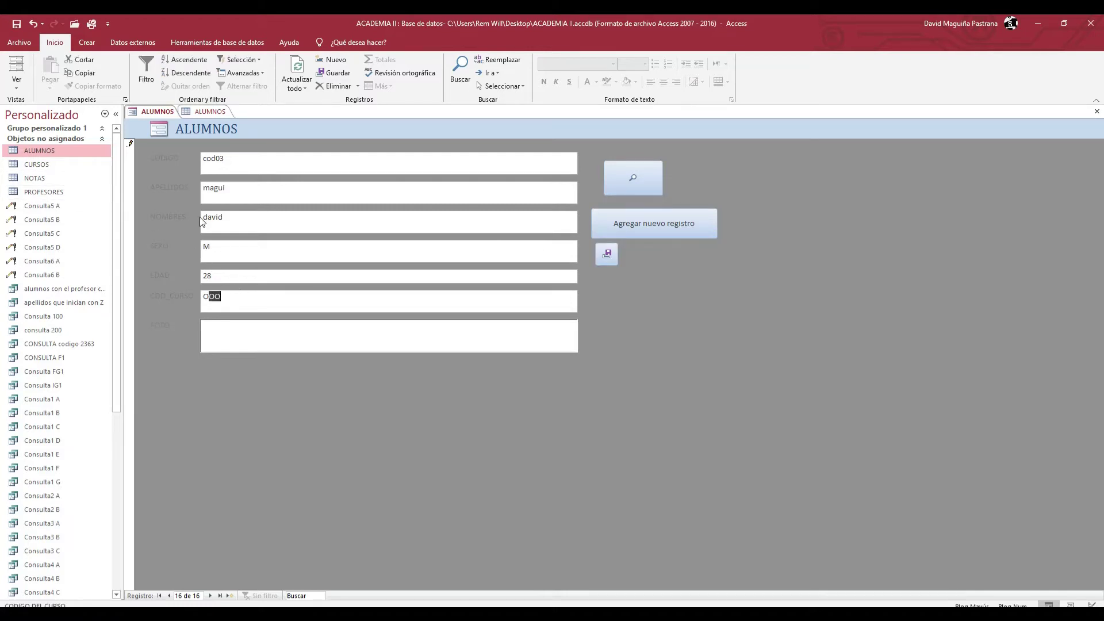
Step: Look up a valid course code in the CURSOS table, then set COD_CURSO to WW1 in the form and save the record
{"action": "double_click", "coordinate": [36, 164]}
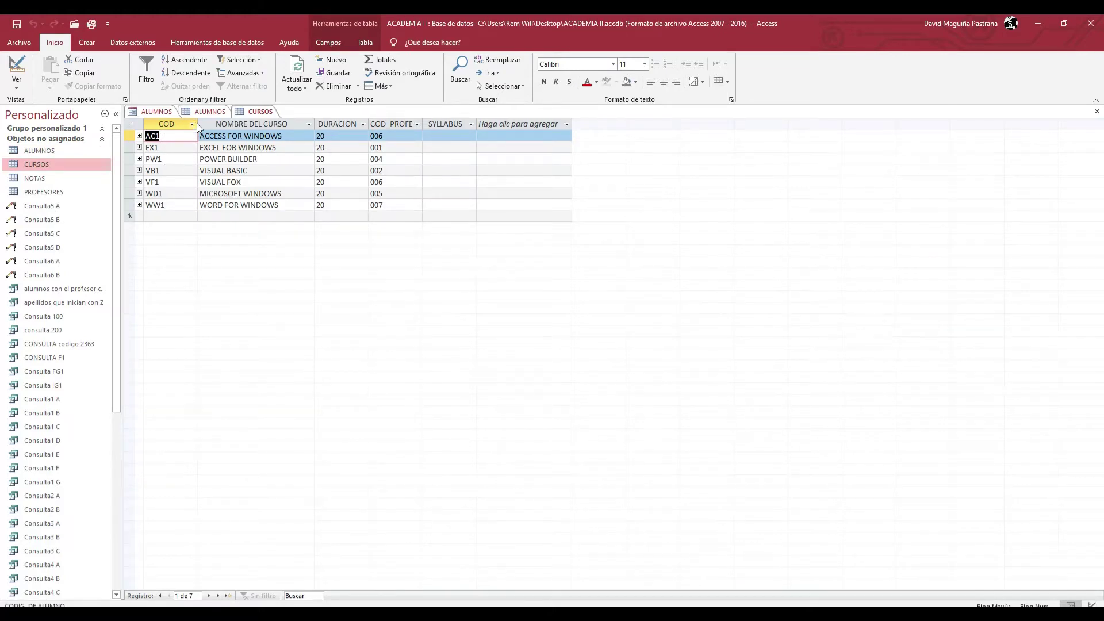
{"action": "left_click", "coordinate": [156, 111]}
{"action": "double_click", "coordinate": [227, 298]}
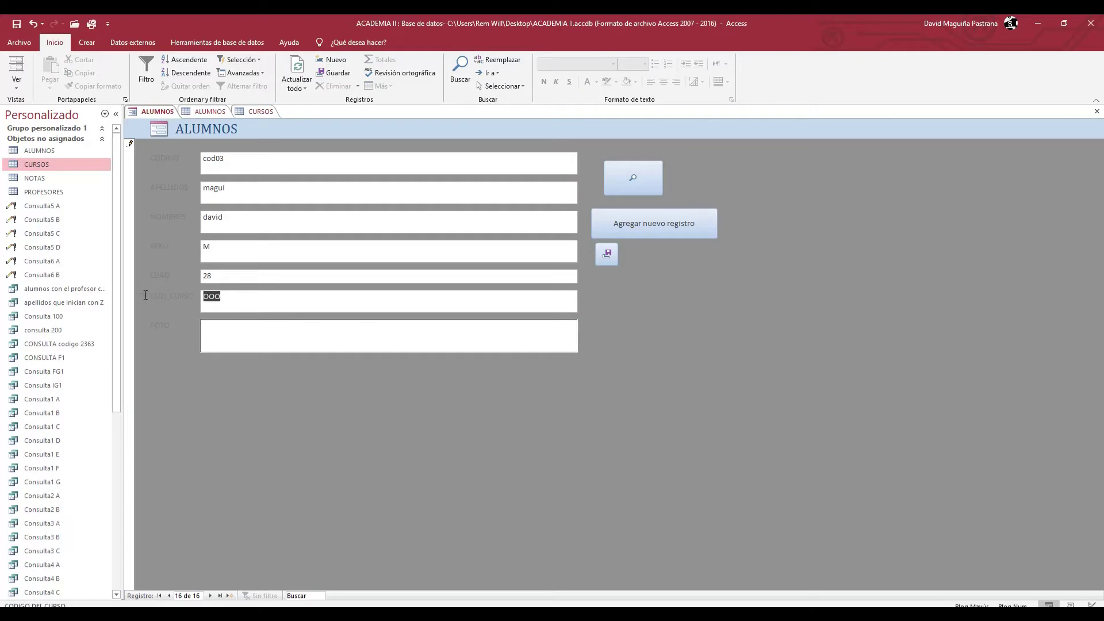
{"action": "type", "text": "WW11"}
{"action": "left_click", "coordinate": [616, 253]}
Step: Close and reopen the ALUMNOS table and check the COD_CURSO field of the cod03 record
{"action": "left_click", "coordinate": [210, 111]}
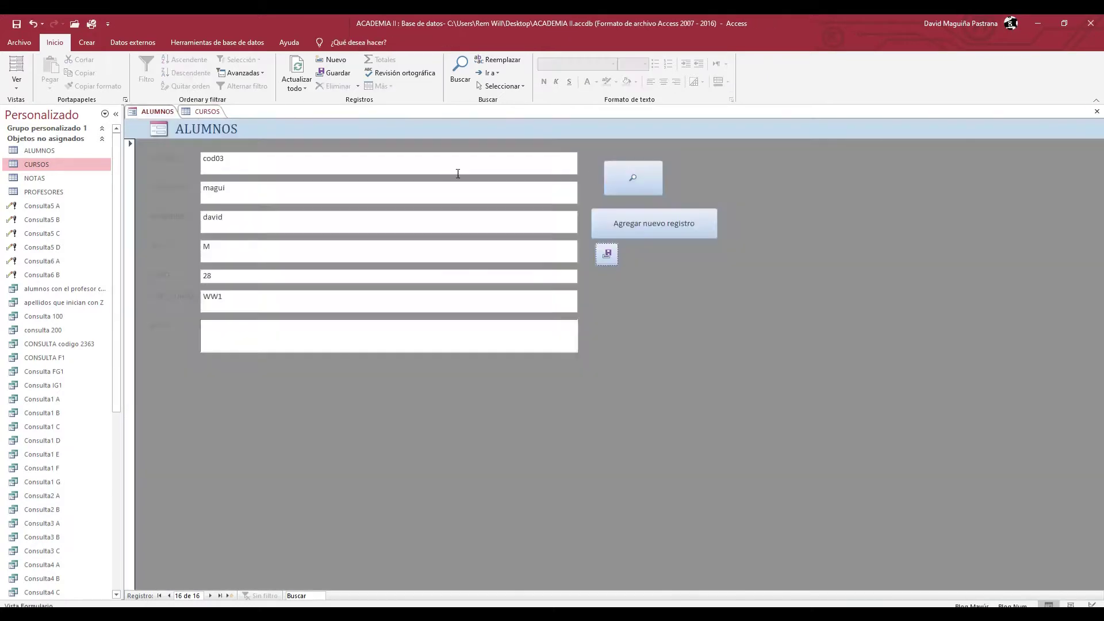
{"action": "left_click", "coordinate": [1097, 111]}
{"action": "double_click", "coordinate": [65, 152]}
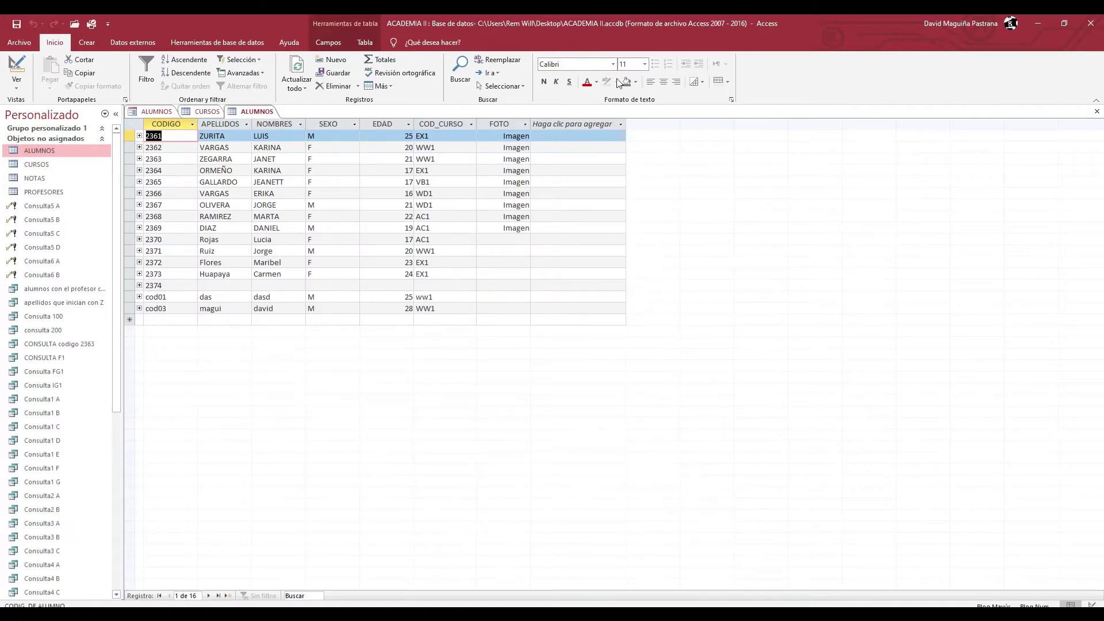
{"action": "left_click", "coordinate": [445, 309]}
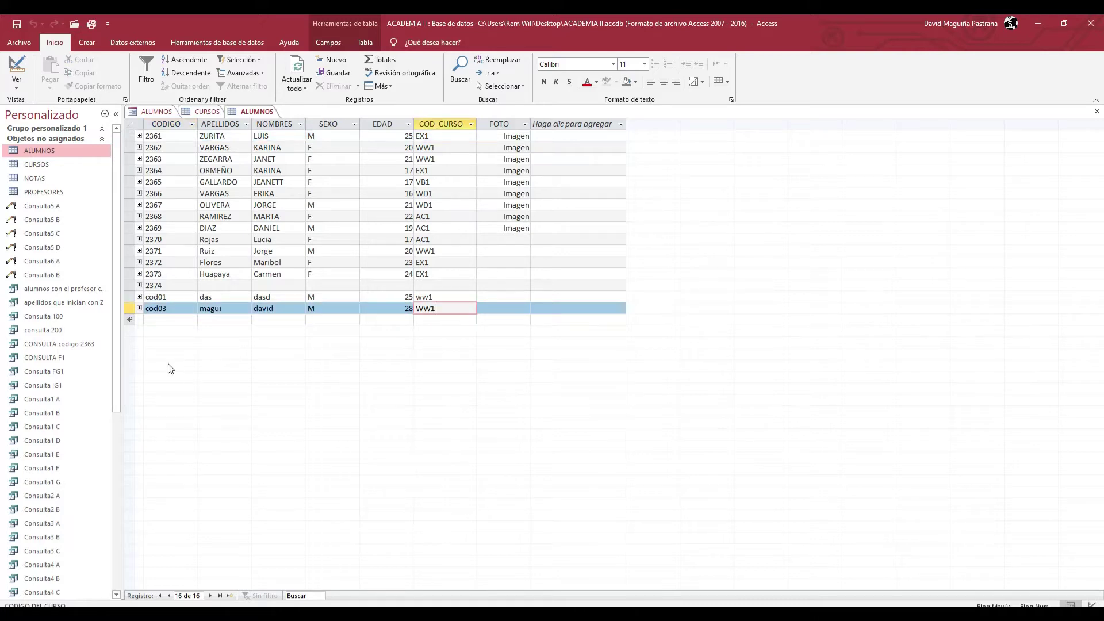
Step: From the ALUMNOS form, open the database relationships diagram and examine the links between its tables
{"action": "left_click", "coordinate": [154, 111]}
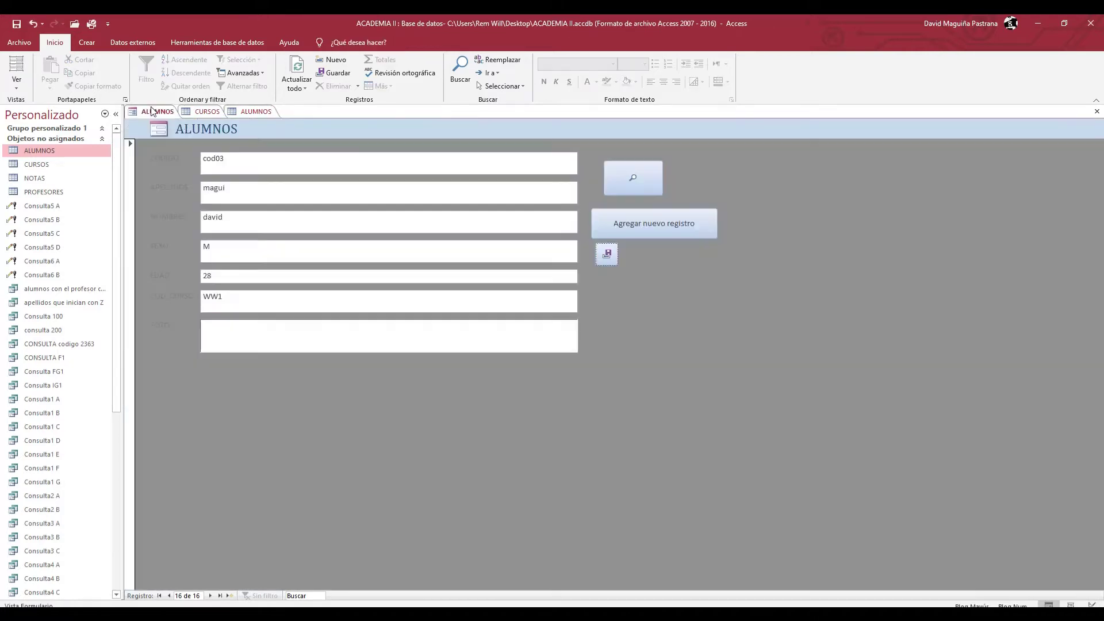
{"action": "left_click", "coordinate": [218, 42]}
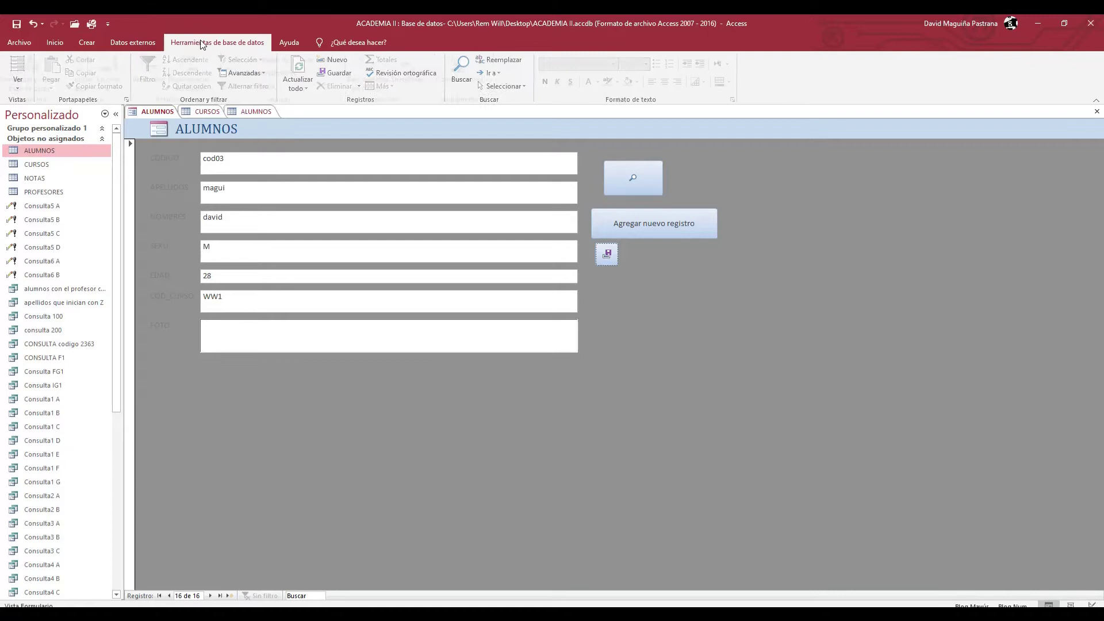
{"action": "left_click", "coordinate": [154, 72]}
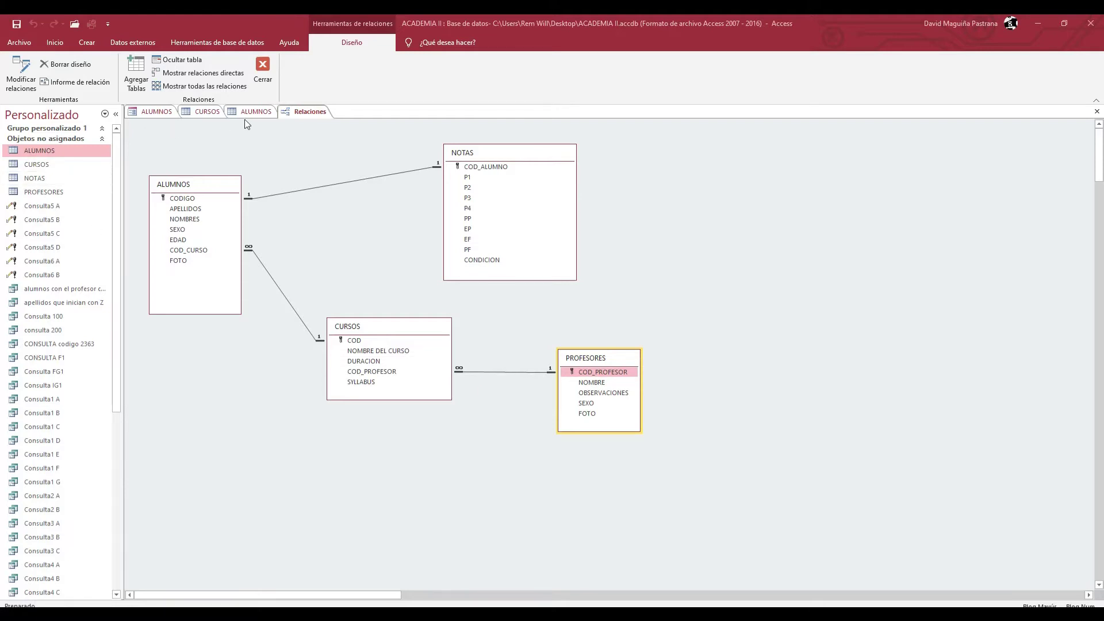
Step: Compare the ALUMNOS form and the ALUMNOS and CURSOS tables with the relationships diagram
{"action": "left_click", "coordinate": [158, 111]}
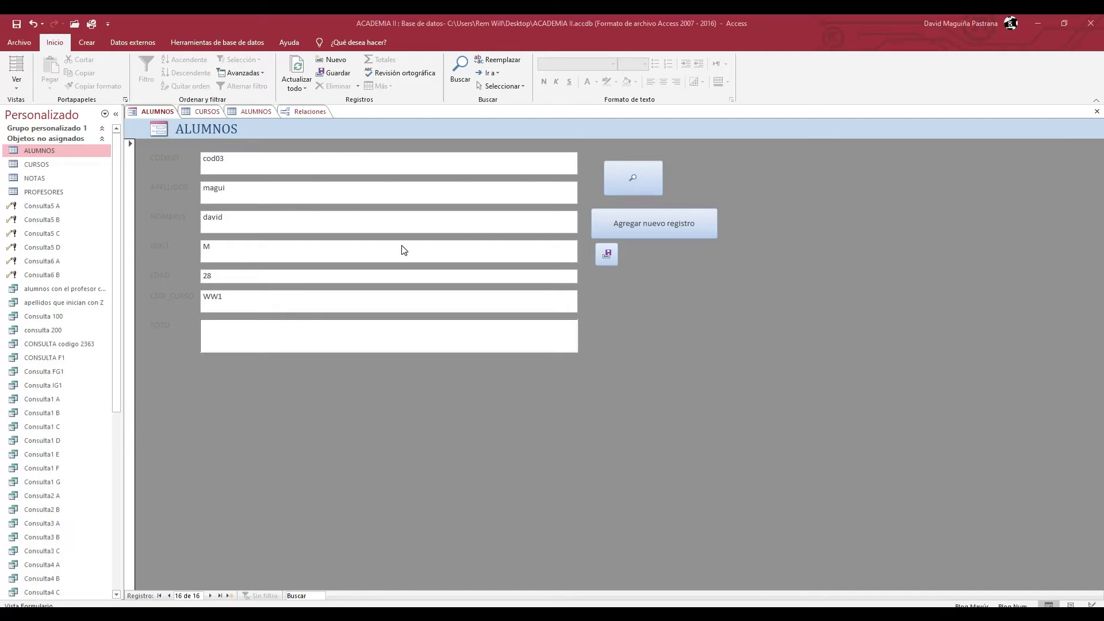
{"action": "left_click", "coordinate": [294, 111]}
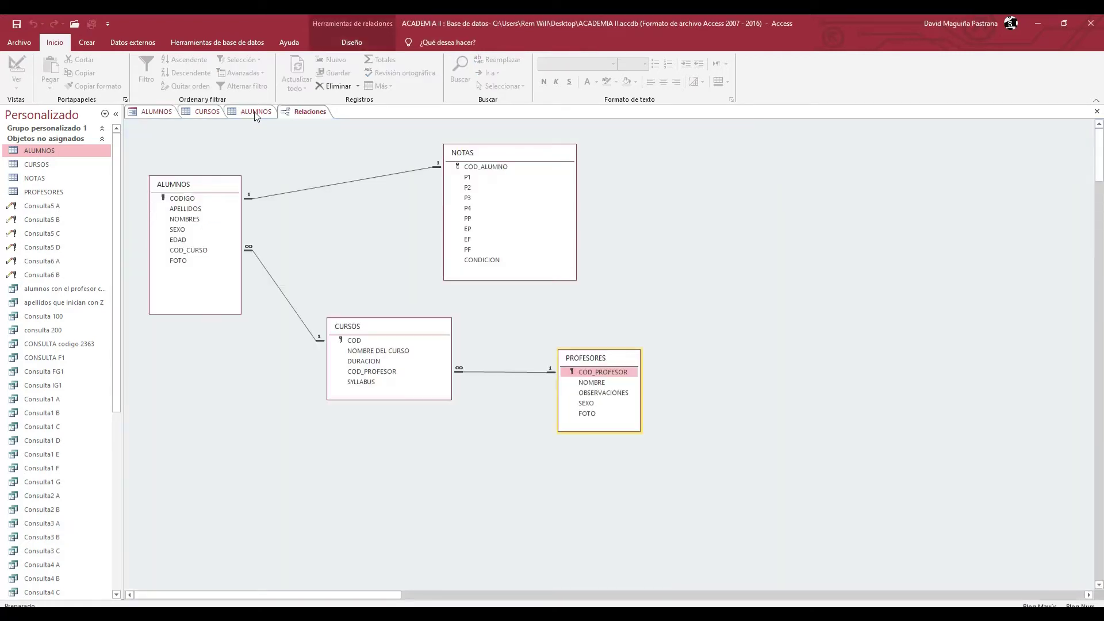
{"action": "left_click", "coordinate": [256, 111]}
{"action": "left_click", "coordinate": [198, 112]}
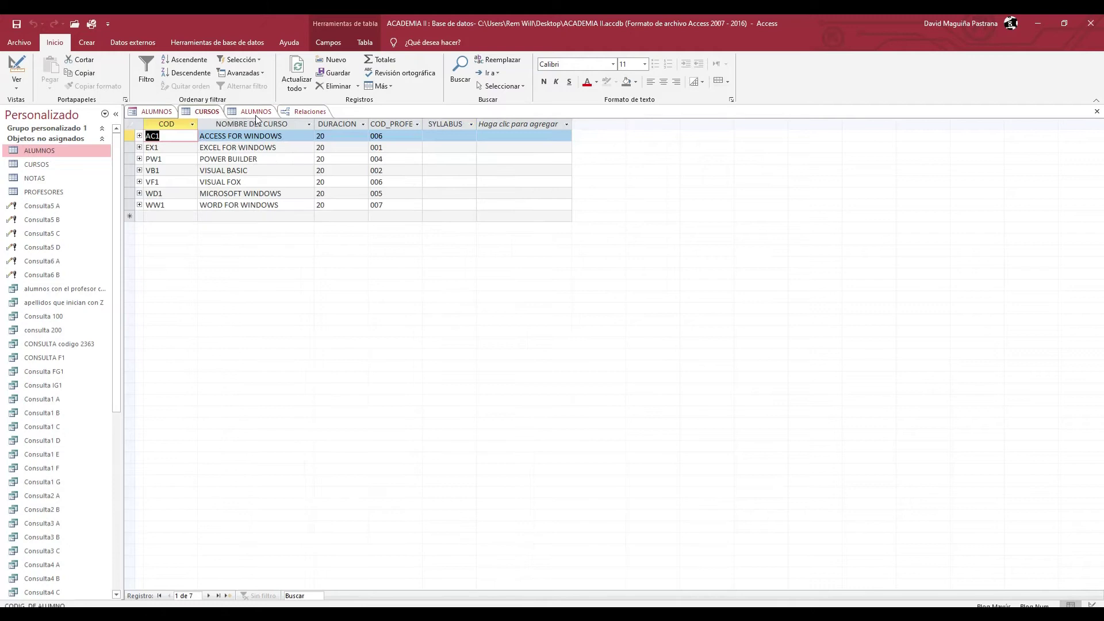
{"action": "left_click", "coordinate": [162, 114]}
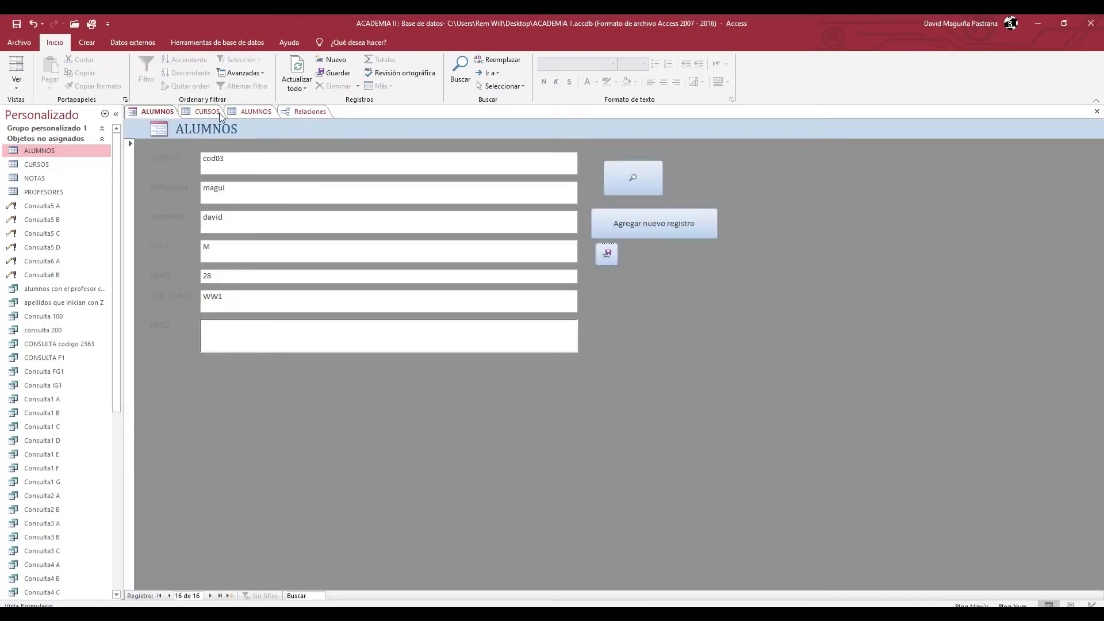
{"action": "left_click", "coordinate": [255, 112]}
{"action": "left_click", "coordinate": [302, 112]}
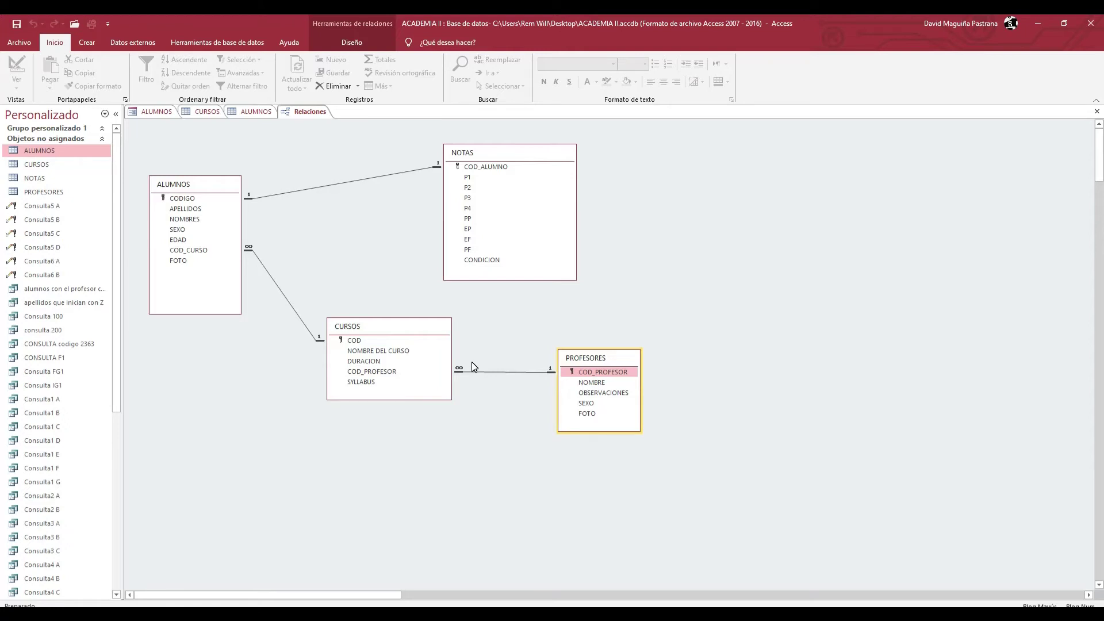
Step: Open the query "Los que tienen 21", switch it to Design view and inspect its EDAD criterion
{"action": "scroll", "coordinate": [43, 440], "scroll_direction": "down", "scroll_amount": 7}
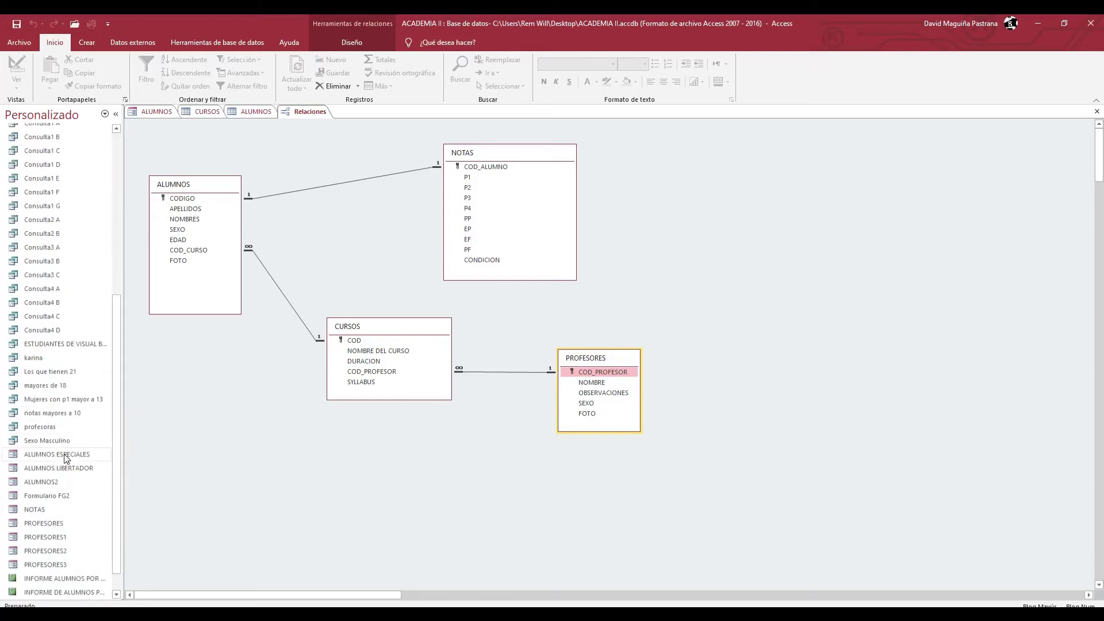
{"action": "double_click", "coordinate": [62, 373]}
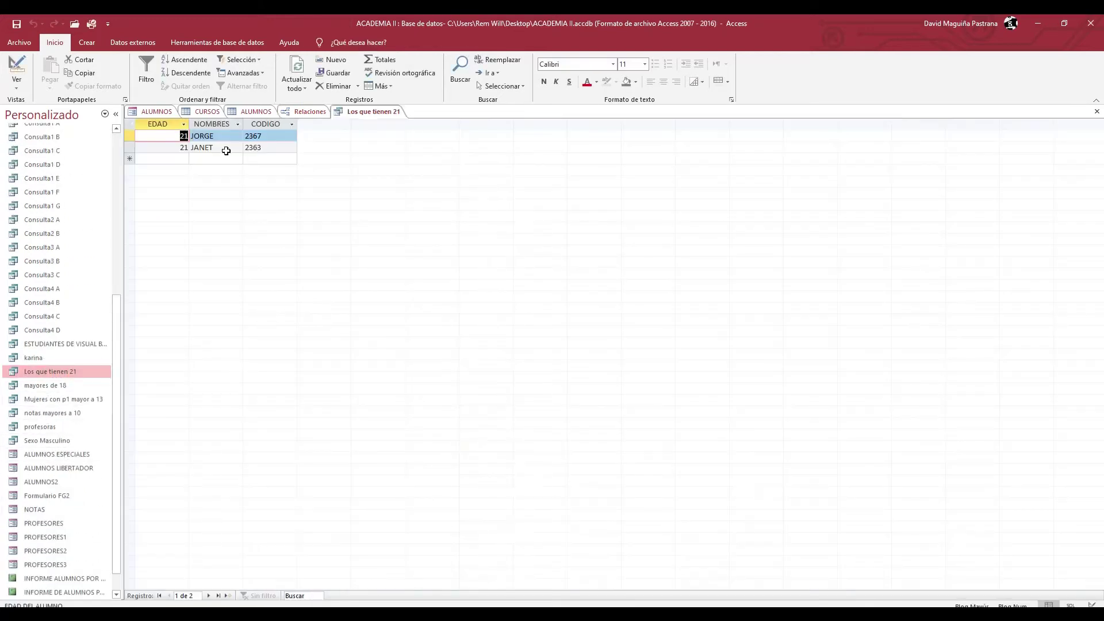
{"action": "left_click", "coordinate": [12, 86]}
{"action": "left_click", "coordinate": [46, 155]}
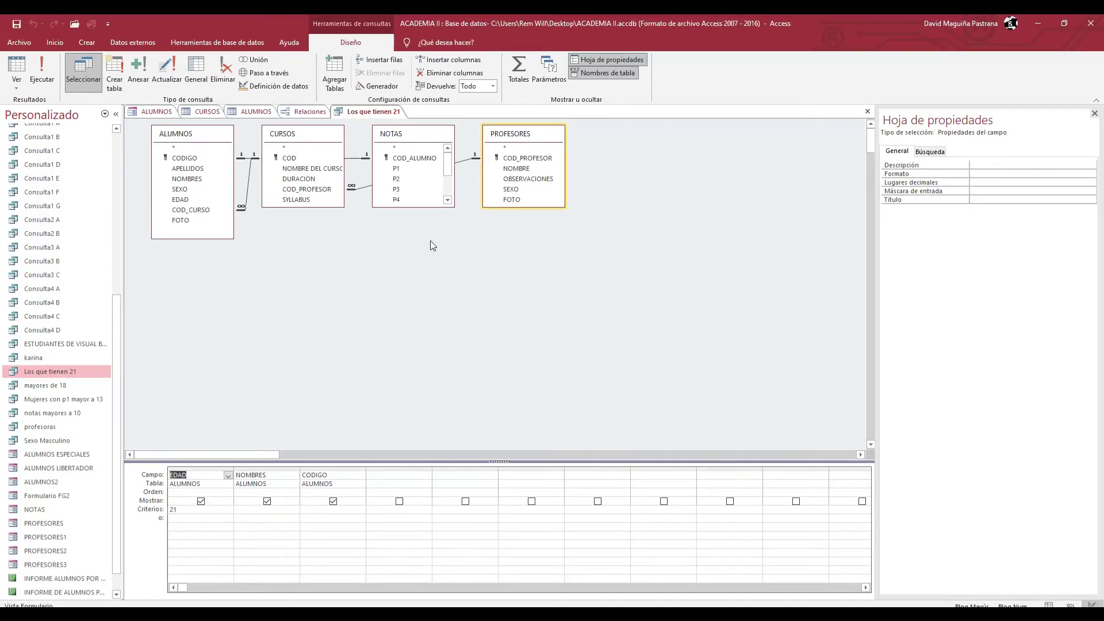
{"action": "left_click", "coordinate": [186, 510]}
Step: Move the NOTAS table below the CURSOS table in the query's design layout
{"action": "left_click_drag", "start_coordinate": [413, 142], "coordinate": [289, 327]}
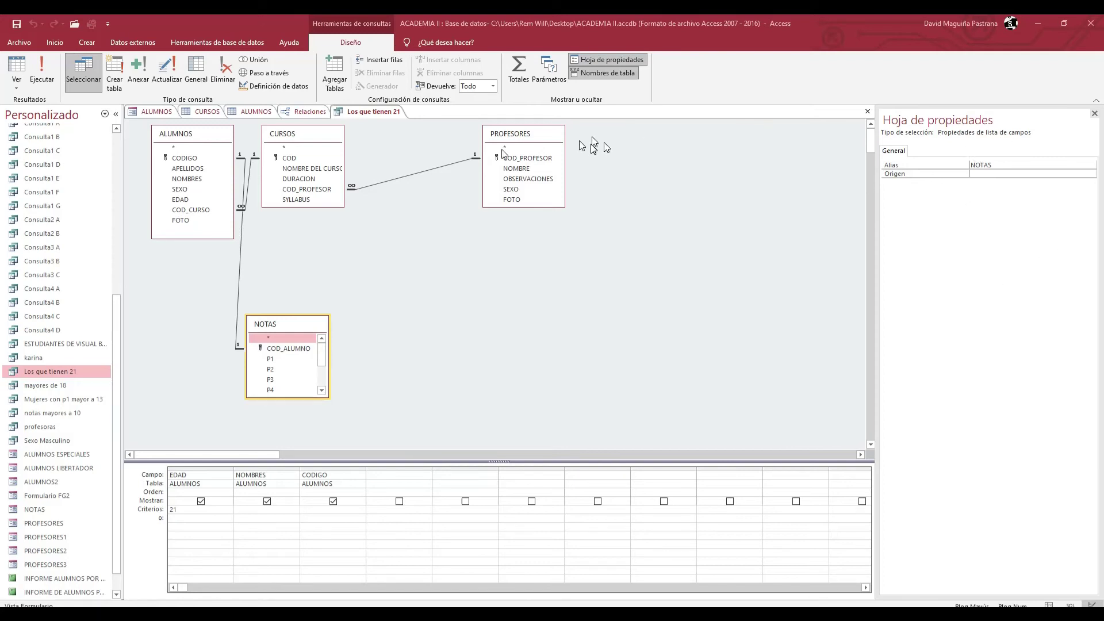
{"action": "left_click", "coordinate": [818, 290]}
{"action": "mouse_move", "coordinate": [871, 149]}
{"action": "left_mouse_down"}
{"action": "mouse_move", "coordinate": [865, 216]}
{"action": "mouse_move", "coordinate": [869, 132]}
{"action": "left_mouse_up"}
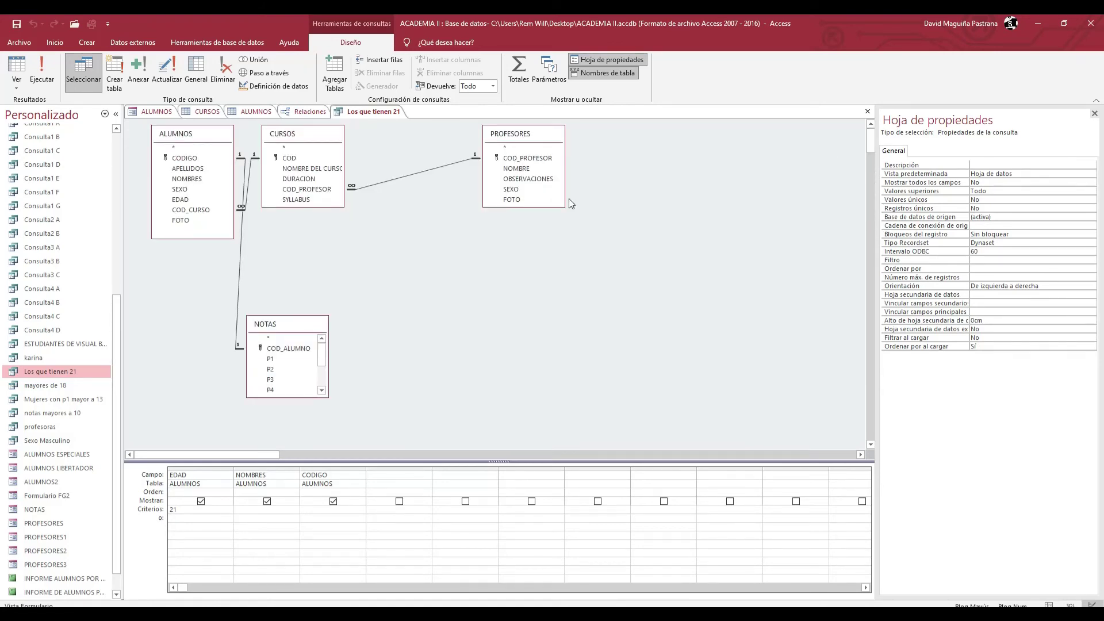